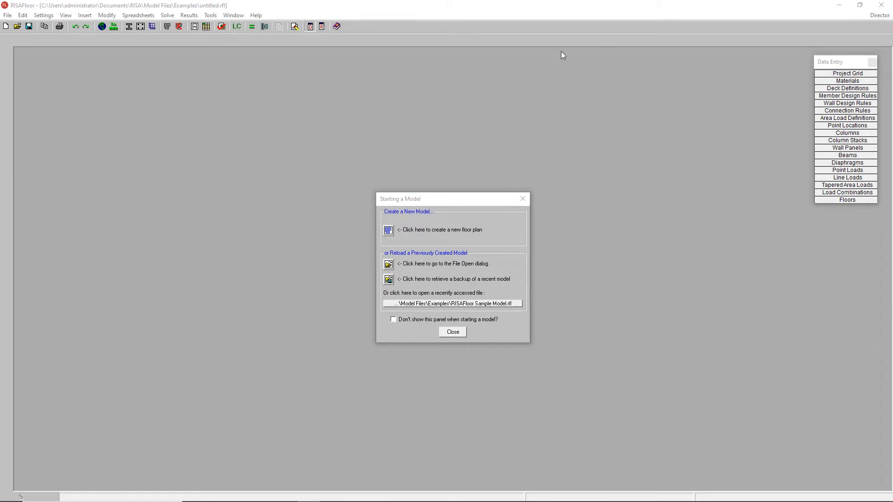
Create a new beam-supported floor plan at an elevation of 12 ft.
{"action": "left_click_drag", "start_coordinate": [447, 200], "coordinate": [404, 155]}
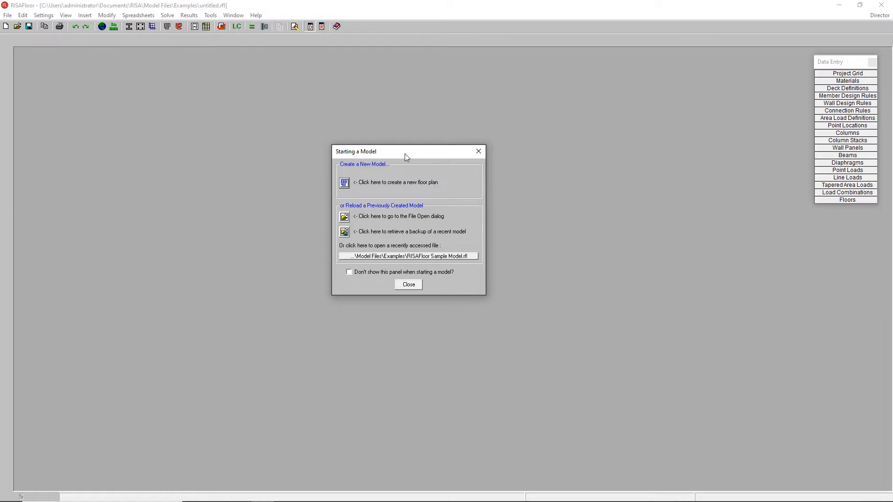
{"action": "left_click", "coordinate": [344, 183]}
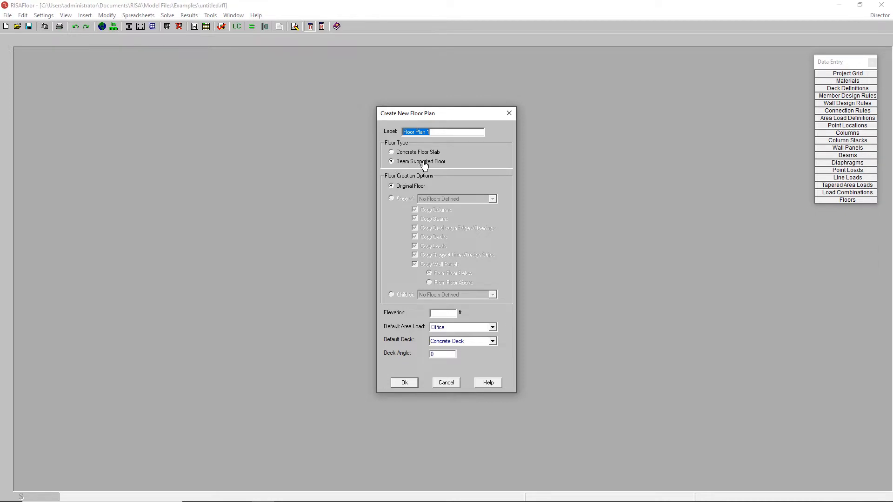
{"action": "left_click", "coordinate": [447, 313]}
{"action": "type", "text": "12"}
{"action": "left_click", "coordinate": [405, 386]}
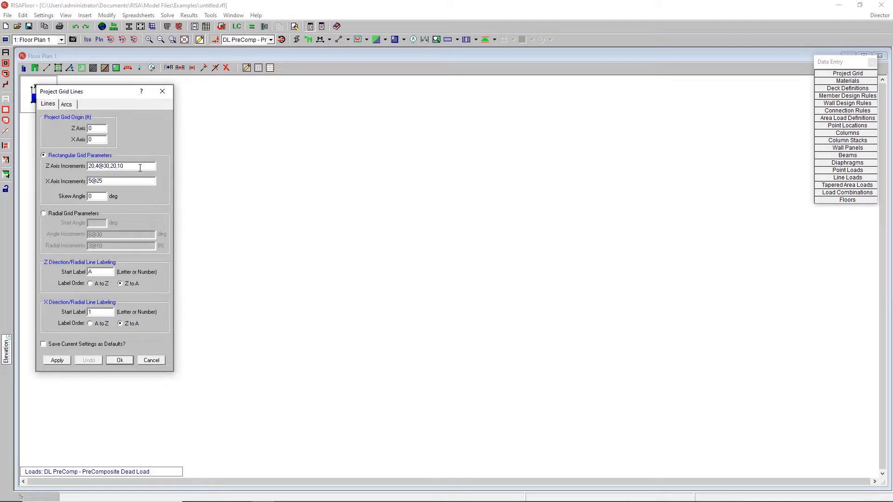
{"action": "double_click", "coordinate": [105, 168]}
{"action": "left_click_drag", "start_coordinate": [103, 98], "coordinate": [109, 127]}
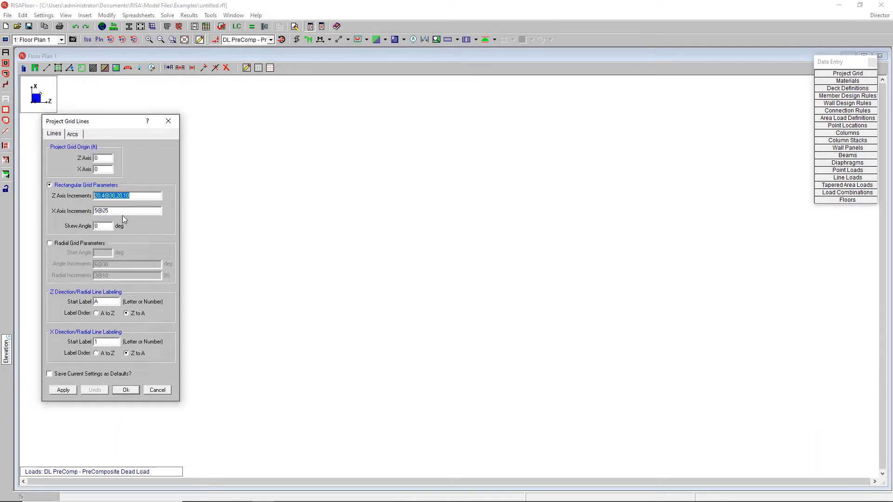
{"action": "type", "text": "4@20,5@22.5"}
{"action": "key", "text": "Tab"}
{"action": "type", "text": "8@22.5"}
Label the Z direction lines from 1 and the X direction lines from A, both in A to Z order, and generate the grid.
{"action": "double_click", "coordinate": [106, 303]}
{"action": "left_click", "coordinate": [97, 314]}
{"action": "double_click", "coordinate": [104, 302]}
{"action": "type", "text": "1"}
{"action": "left_click_drag", "start_coordinate": [104, 342], "coordinate": [75, 341]}
{"action": "type", "text": "A"}
{"action": "left_click", "coordinate": [110, 355]}
{"action": "left_click", "coordinate": [67, 394]}
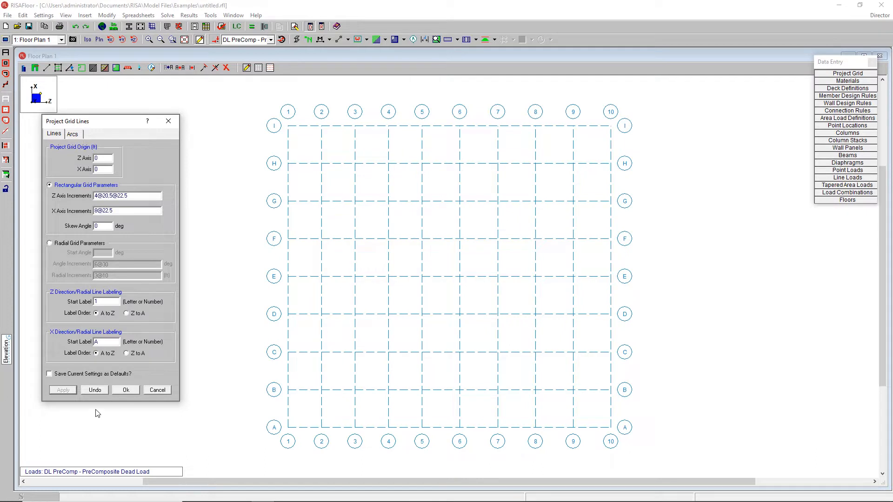
{"action": "left_click", "coordinate": [95, 391]}
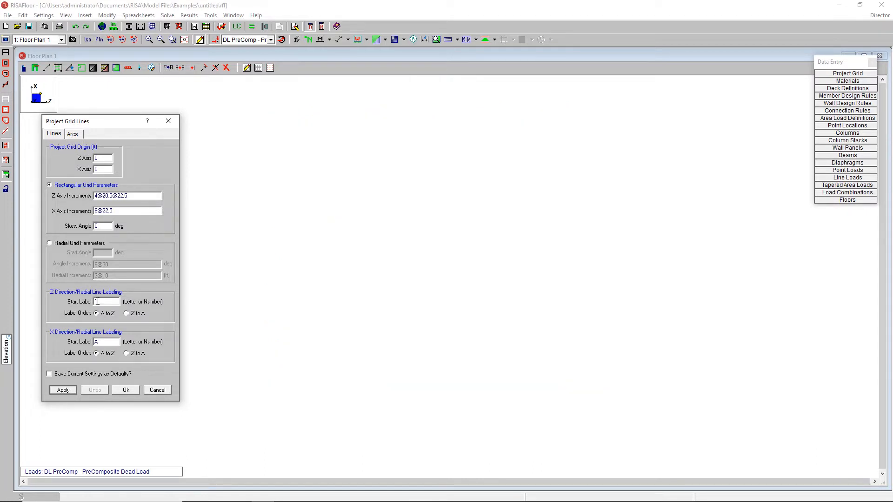
{"action": "left_click", "coordinate": [64, 391]}
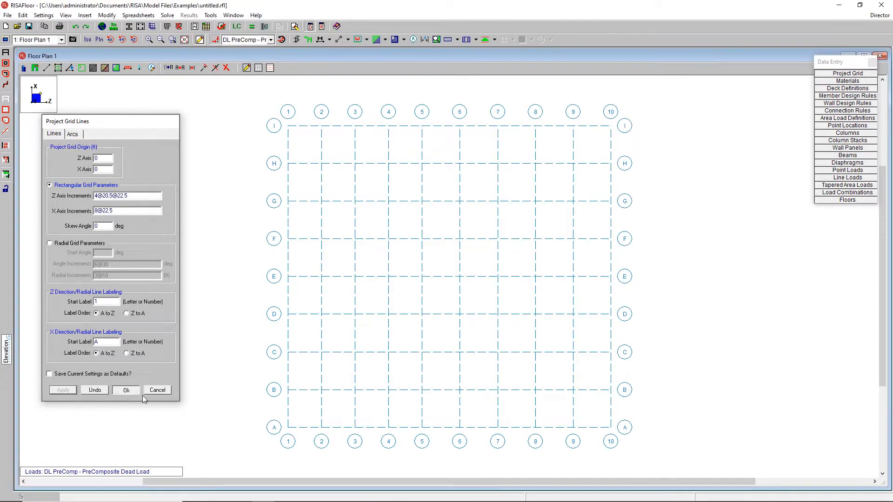
{"action": "left_click", "coordinate": [126, 391]}
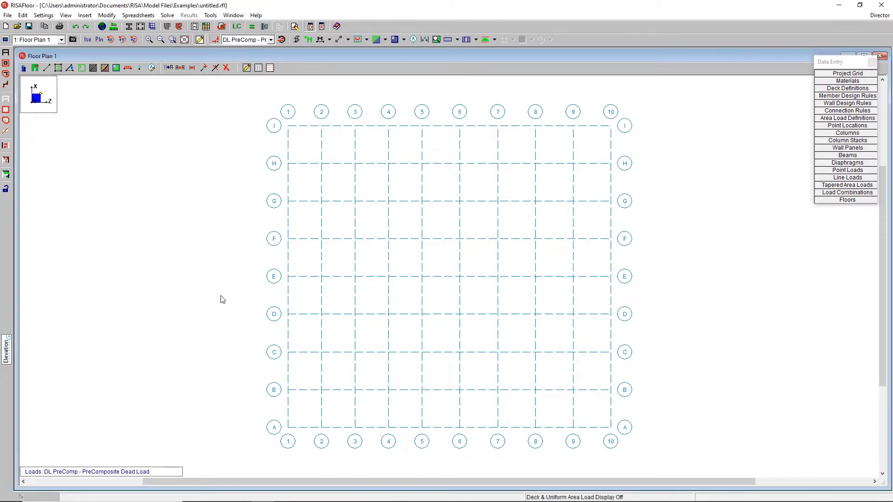
Examine the labels and start and end coordinates in the project grid lines spreadsheet.
{"action": "scroll", "coordinate": [199, 259], "scroll_direction": "down", "scroll_amount": 2}
{"action": "scroll", "coordinate": [320, 284], "scroll_direction": "up", "scroll_amount": 2}
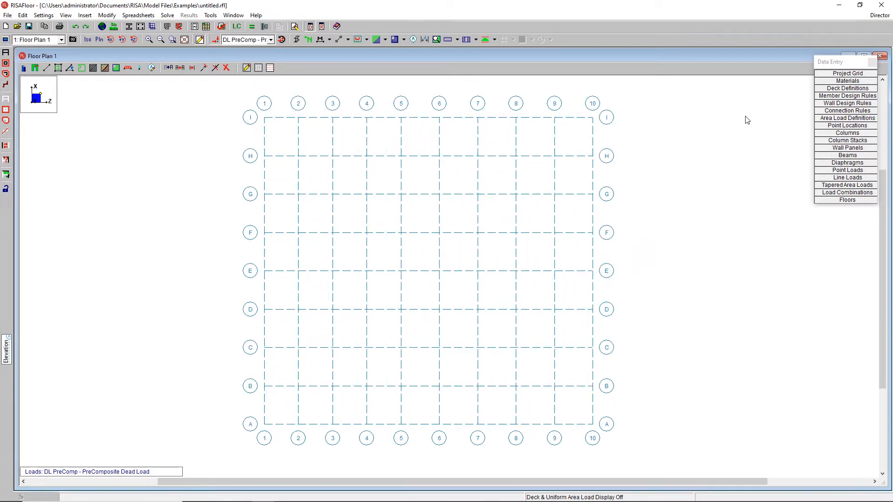
{"action": "left_click", "coordinate": [860, 74]}
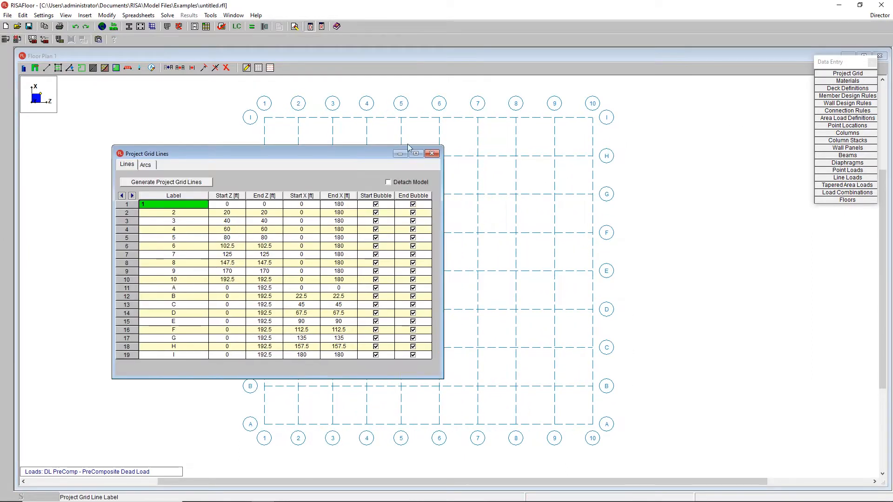
{"action": "left_click_drag", "start_coordinate": [172, 222], "coordinate": [291, 274]}
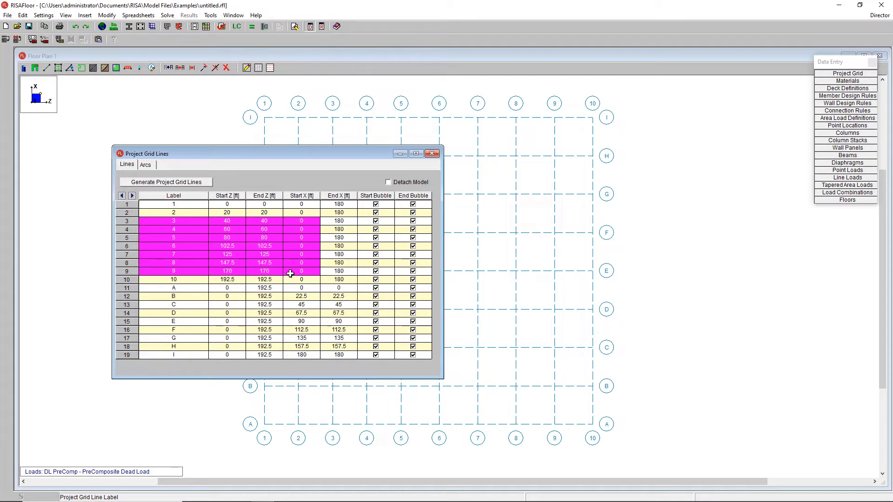
{"action": "left_click", "coordinate": [295, 297]}
{"action": "left_click_drag", "start_coordinate": [201, 247], "coordinate": [300, 247]}
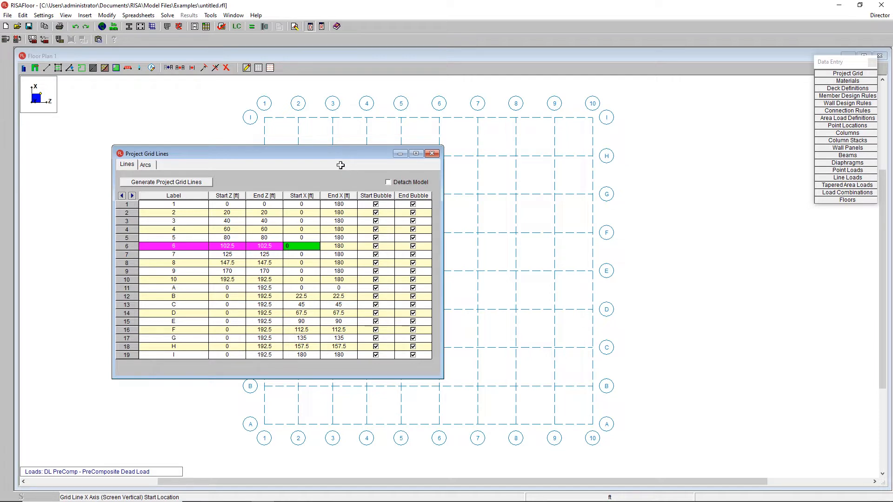
Switch the start and end bubbles of grid line 1 off and back on, and close the grid spreadsheet.
{"action": "left_click", "coordinate": [413, 204]}
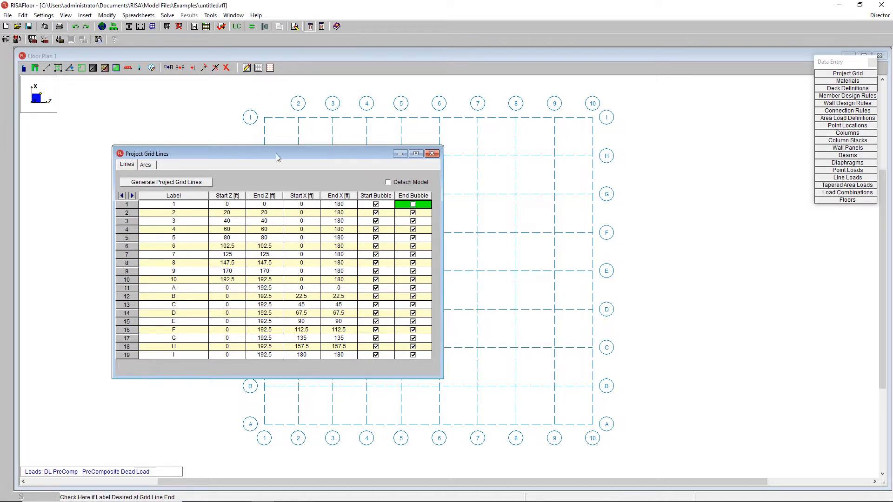
{"action": "left_click", "coordinate": [376, 204]}
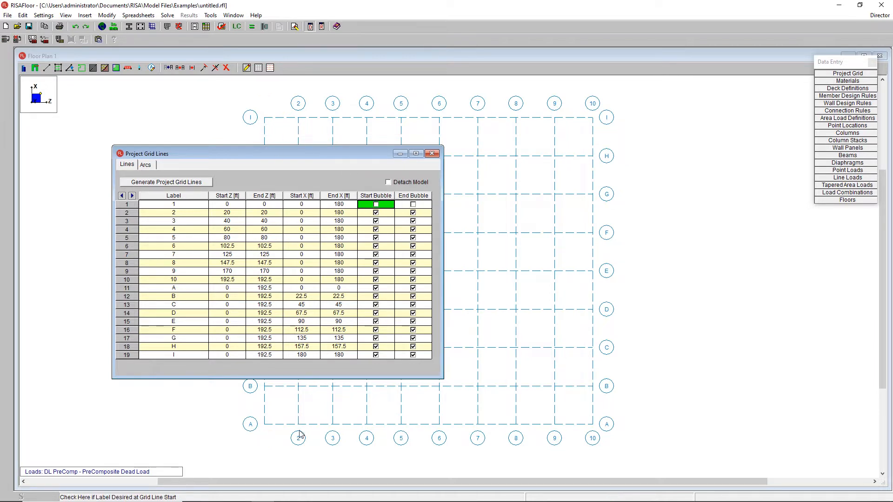
{"action": "left_click", "coordinate": [392, 208]}
{"action": "left_click", "coordinate": [412, 204]}
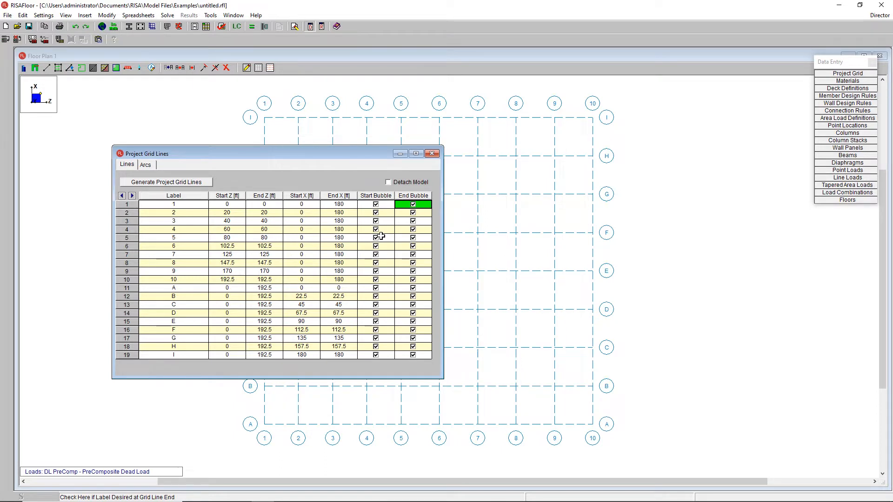
{"action": "left_click", "coordinate": [432, 154]}
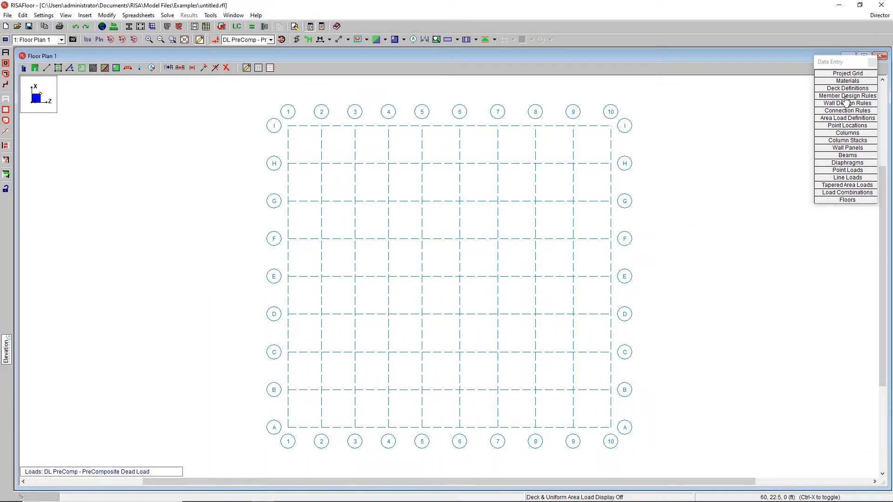
{"action": "left_click", "coordinate": [848, 74]}
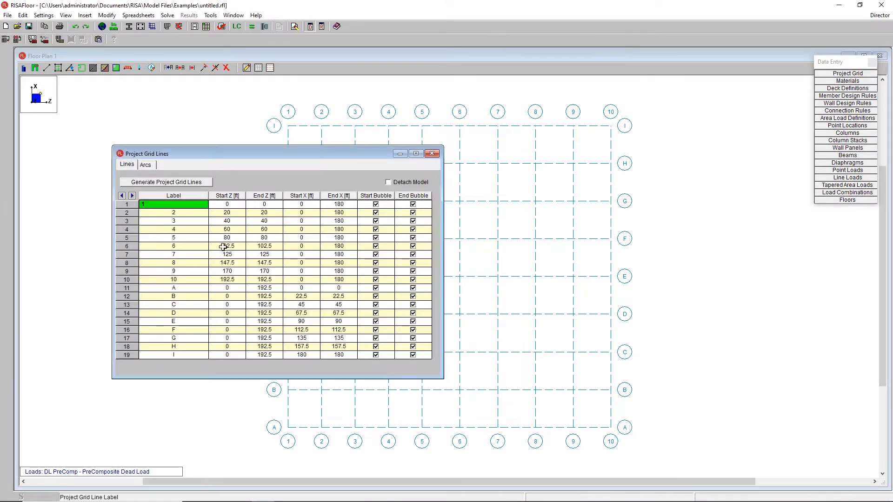
{"action": "left_click", "coordinate": [432, 154]}
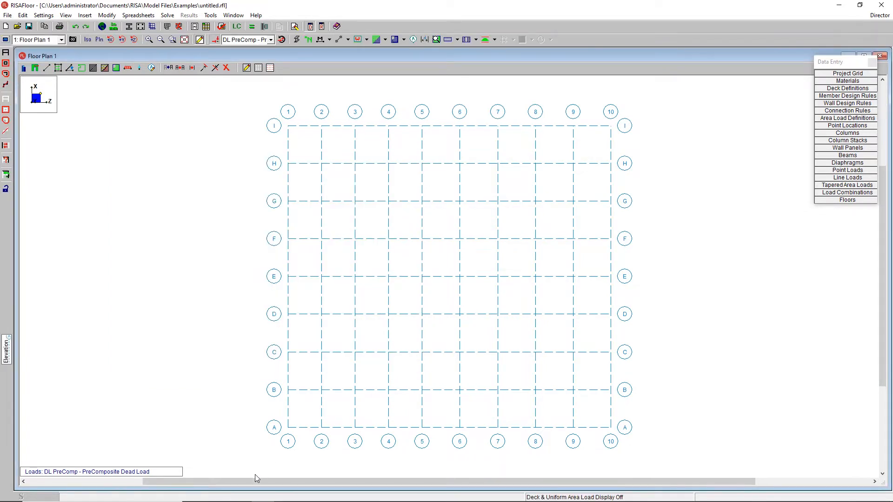
Copy grid line B to a new line labelled B.4 at X = 32.833 ft.
{"action": "scroll", "coordinate": [276, 463], "scroll_direction": "up", "scroll_amount": 1}
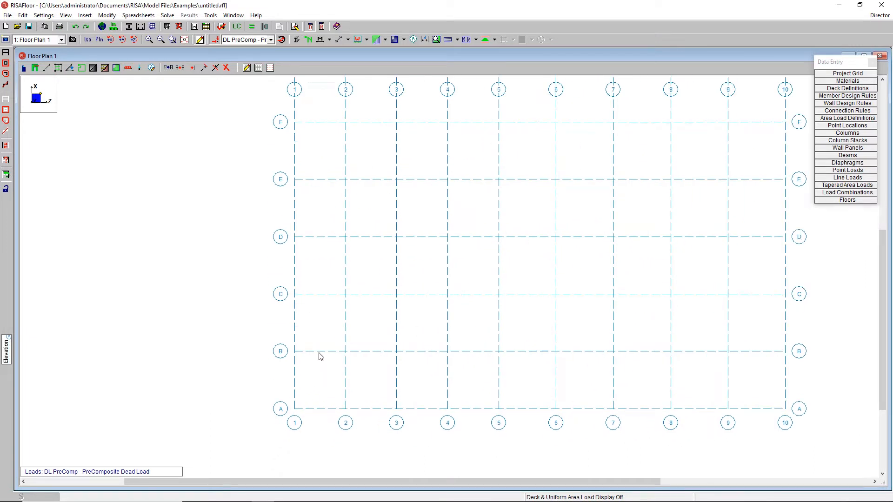
{"action": "double_click", "coordinate": [320, 355]}
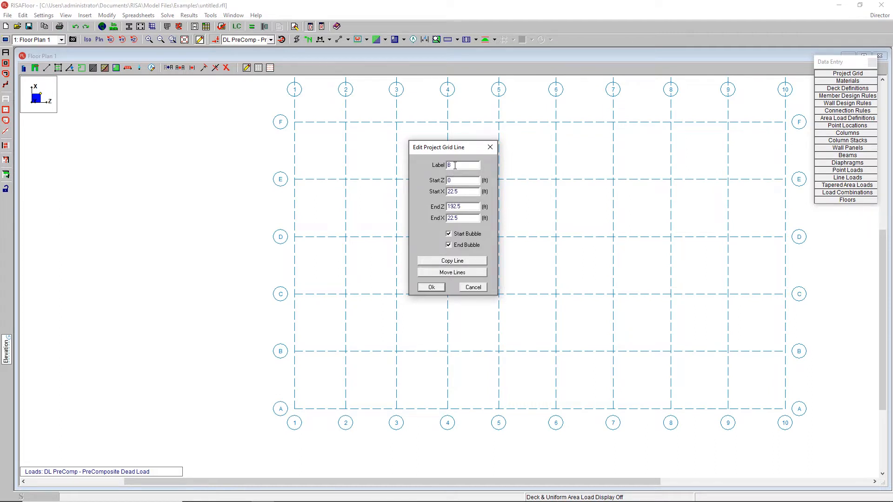
{"action": "left_click", "coordinate": [475, 265]}
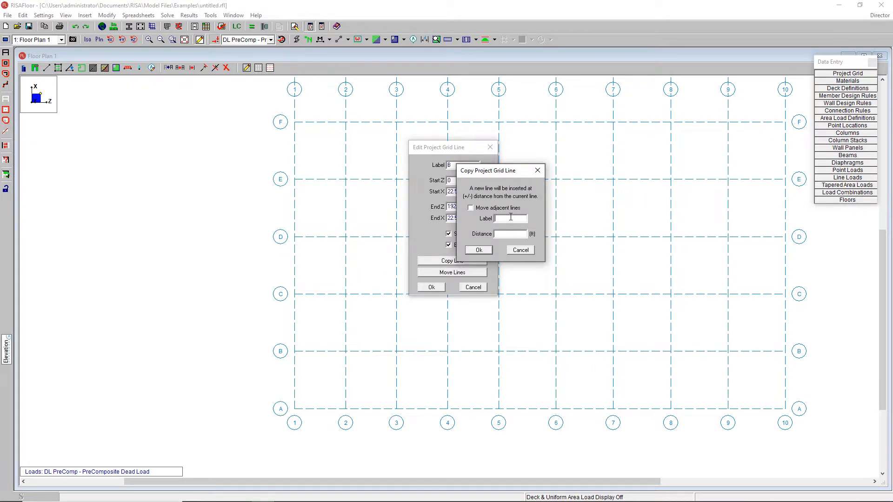
{"action": "type", "text": "B.4"}
{"action": "left_click", "coordinate": [479, 250]}
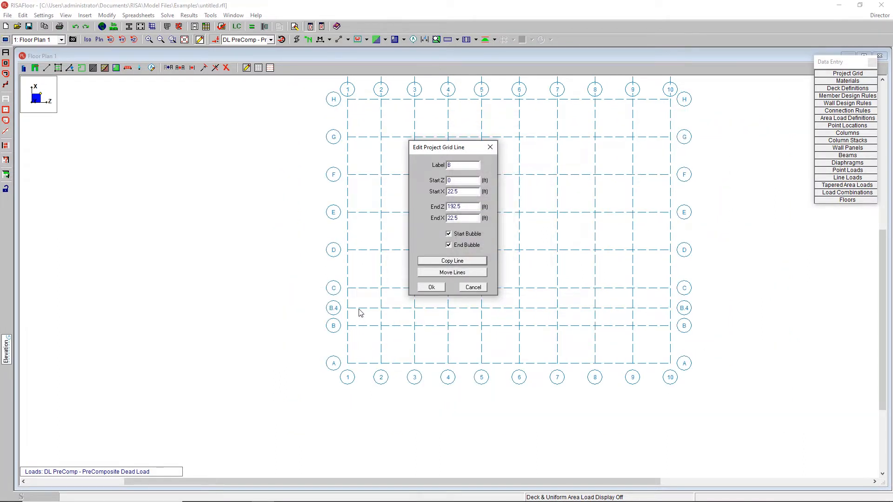
{"action": "left_click", "coordinate": [431, 288]}
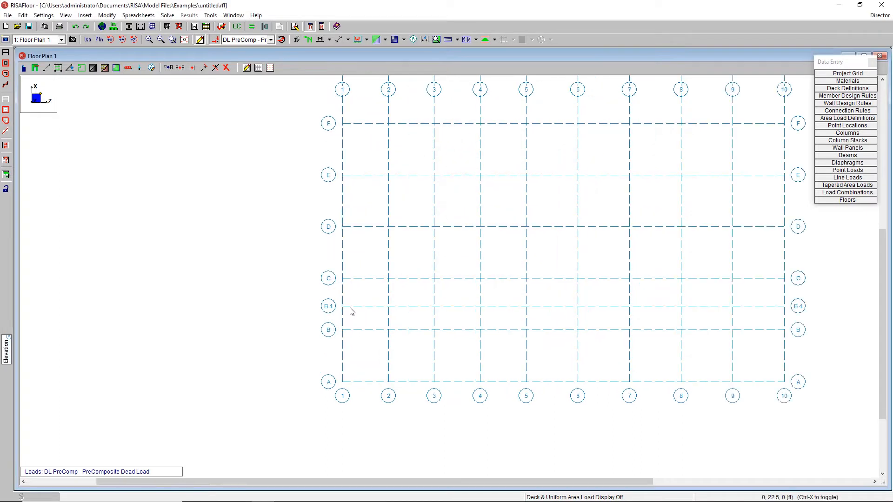
Copy grid line B.4 to a new line labelled B.7 at a distance of 6.9166 ft.
{"action": "double_click", "coordinate": [351, 307]}
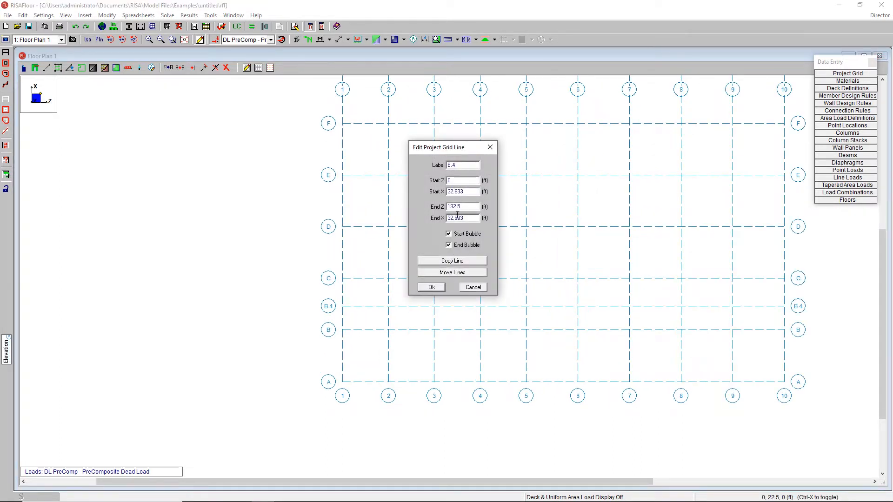
{"action": "left_click", "coordinate": [452, 261]}
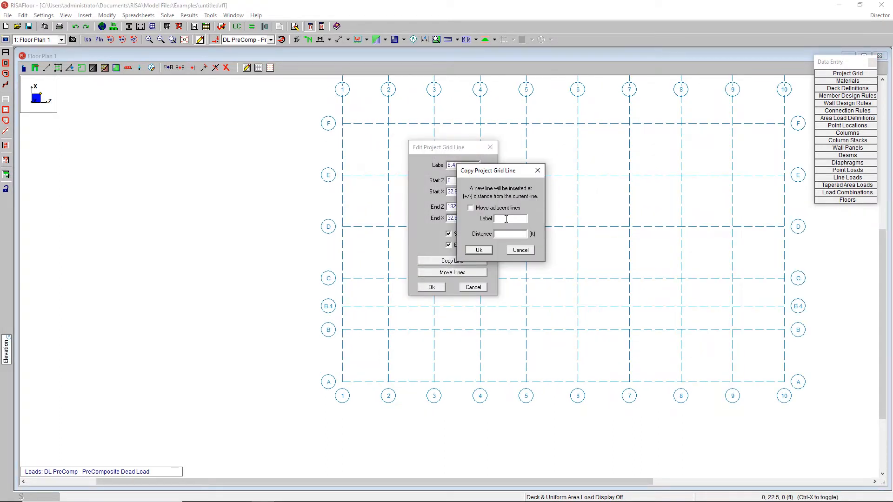
{"action": "type", "text": "B.7"}
{"action": "left_click", "coordinate": [479, 250]}
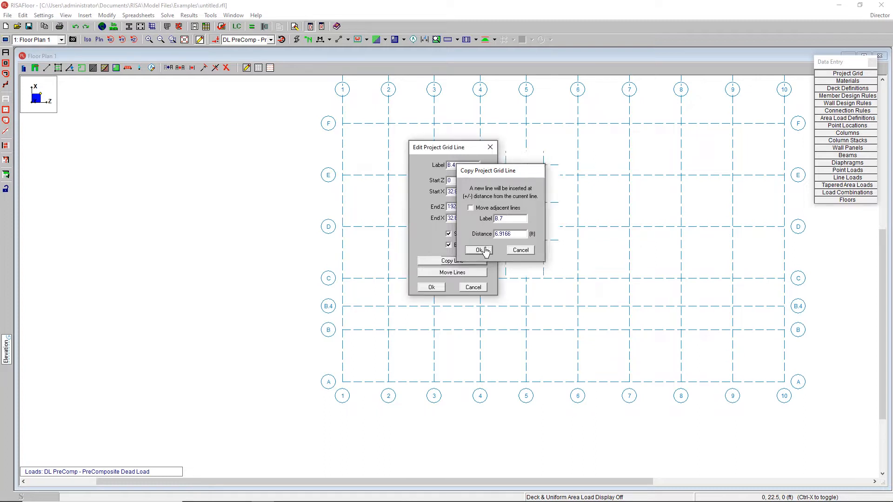
{"action": "left_click", "coordinate": [431, 288]}
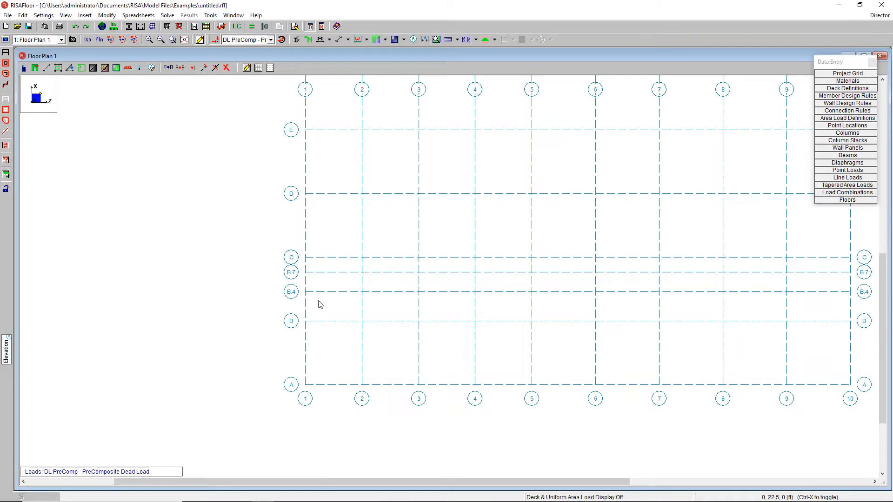
Set up column drawing on Floor Plan 1 for hot-rolled A992 Wide Flange columns with the Lateral function.
{"action": "scroll", "coordinate": [313, 301], "scroll_direction": "down", "scroll_amount": 3}
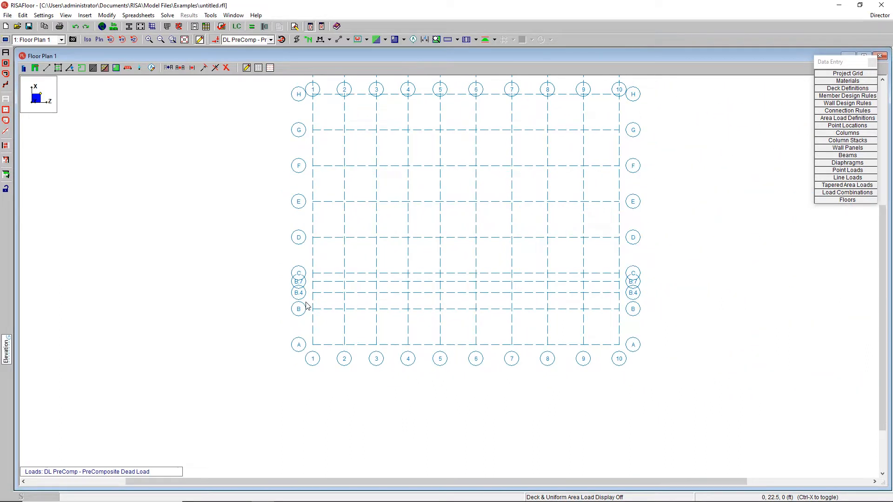
{"action": "middle_click_drag", "start_coordinate": [385, 213], "coordinate": [389, 266]}
{"action": "left_click", "coordinate": [49, 41]}
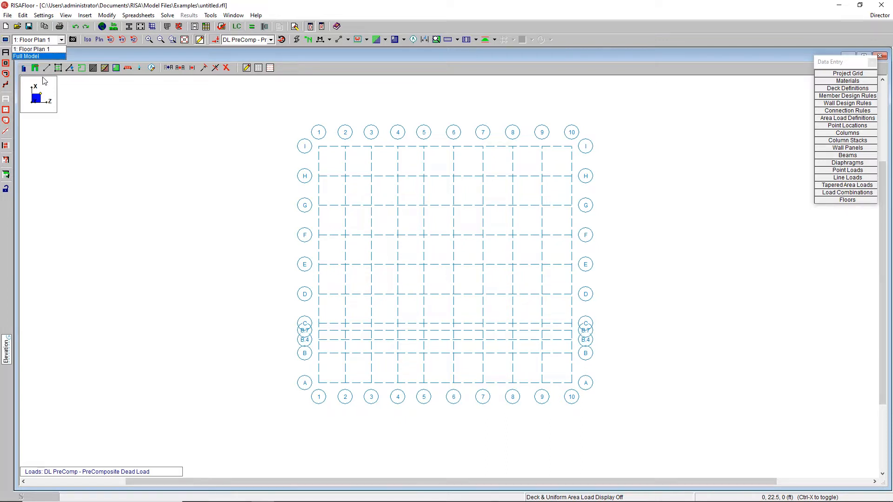
{"action": "left_click", "coordinate": [24, 69]}
{"action": "left_click", "coordinate": [23, 68]}
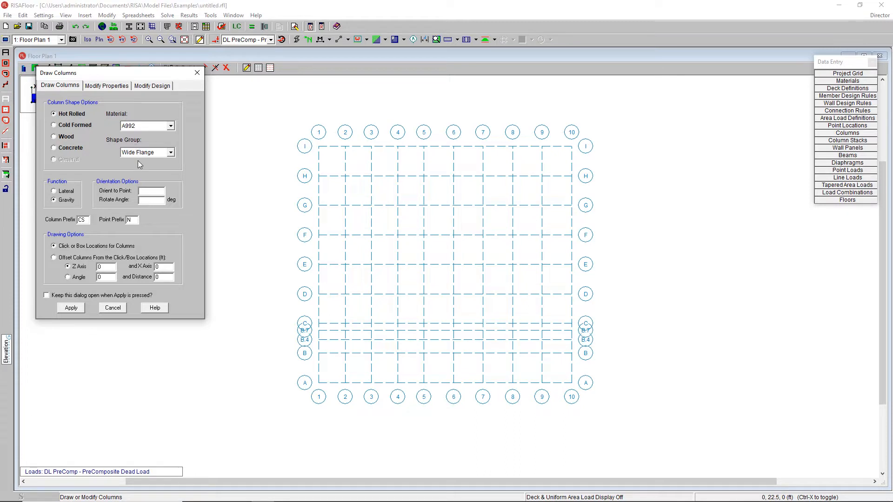
{"action": "left_click_drag", "start_coordinate": [122, 80], "coordinate": [110, 93]}
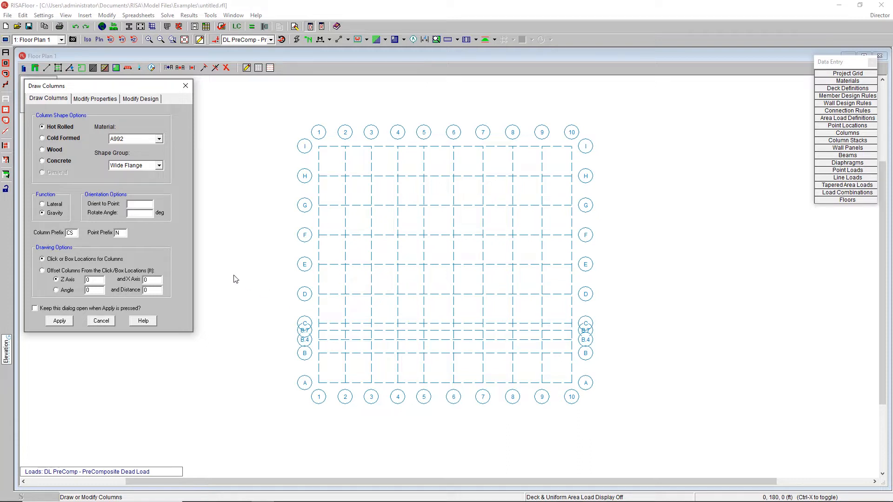
{"action": "left_click", "coordinate": [54, 205]}
{"action": "left_click", "coordinate": [59, 320]}
Place lateral columns at grid intersections D-1, C-1, D-4 and D-5.
{"action": "left_click", "coordinate": [319, 294]}
{"action": "left_click", "coordinate": [318, 323]}
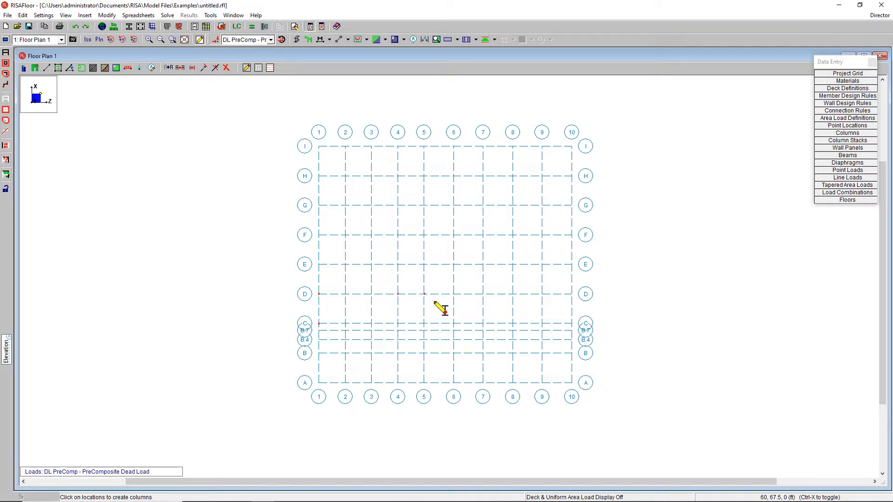
{"action": "left_click", "coordinate": [398, 294]}
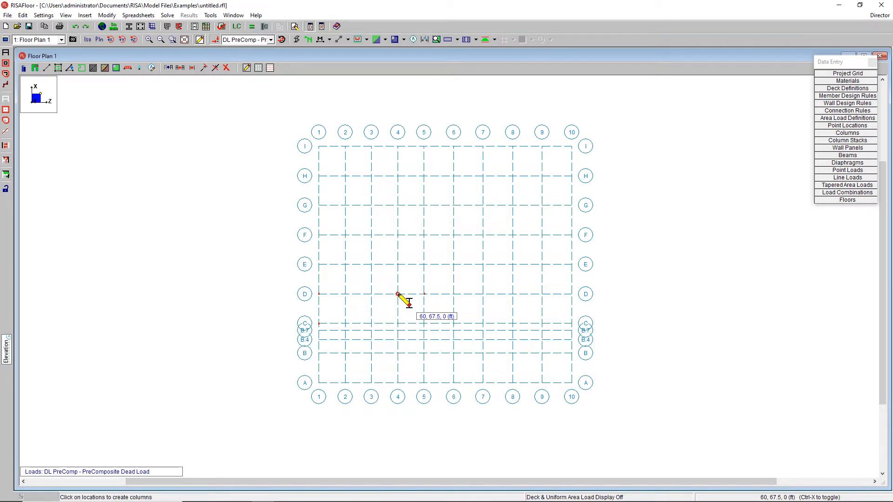
{"action": "left_click", "coordinate": [423, 293]}
Place lateral columns at I-9 and I-10, at I-7, H-7 and G-7, at D-10 and C-10, and at A-7 and A-8.
{"action": "left_click_drag", "start_coordinate": [527, 139], "coordinate": [596, 152]}
{"action": "left_click_drag", "start_coordinate": [478, 140], "coordinate": [489, 210]}
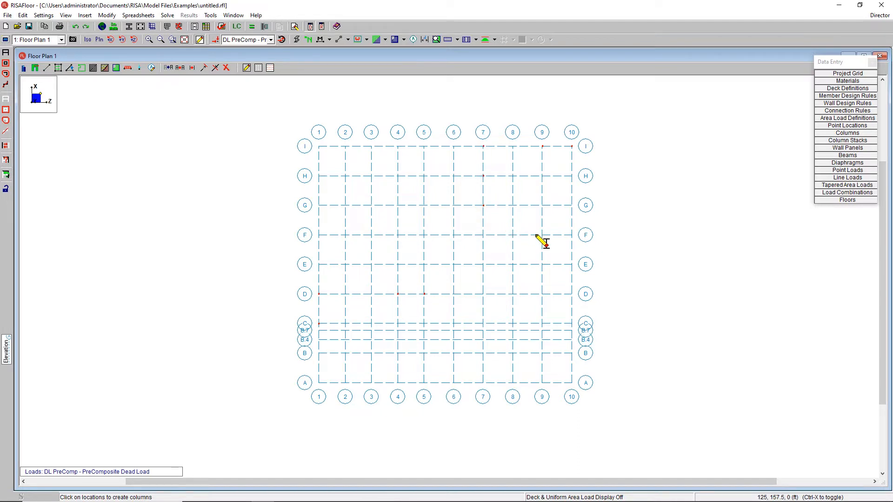
{"action": "left_click_drag", "start_coordinate": [573, 279], "coordinate": [582, 329]}
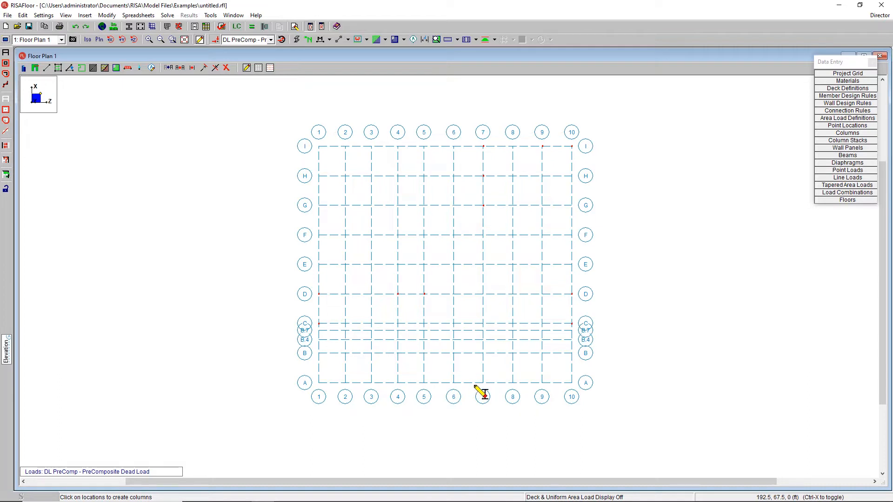
{"action": "left_click_drag", "start_coordinate": [476, 383], "coordinate": [517, 387]}
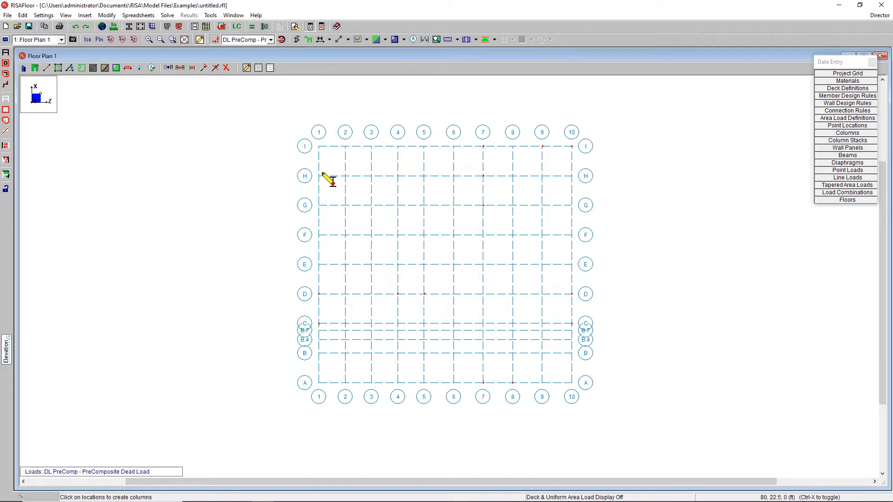
Display the full model to check the placed columns in 3D, and return to Floor Plan 1.
{"action": "left_click", "coordinate": [56, 40]}
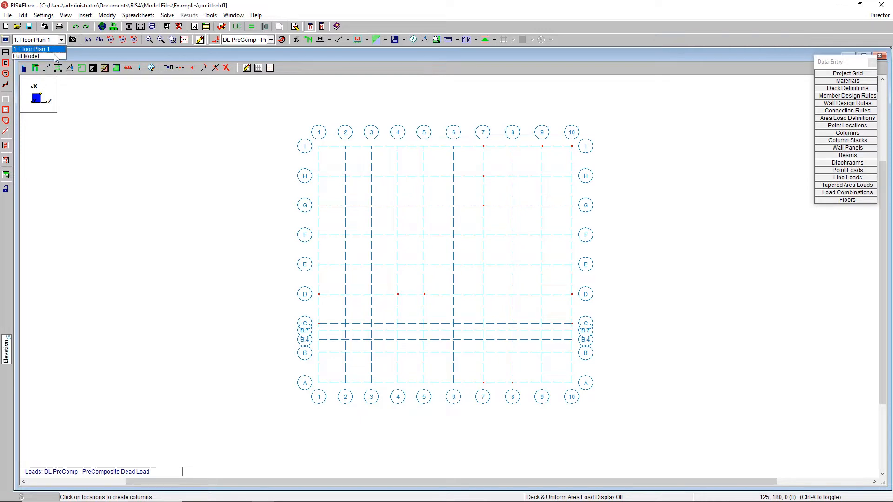
{"action": "left_click", "coordinate": [55, 55]}
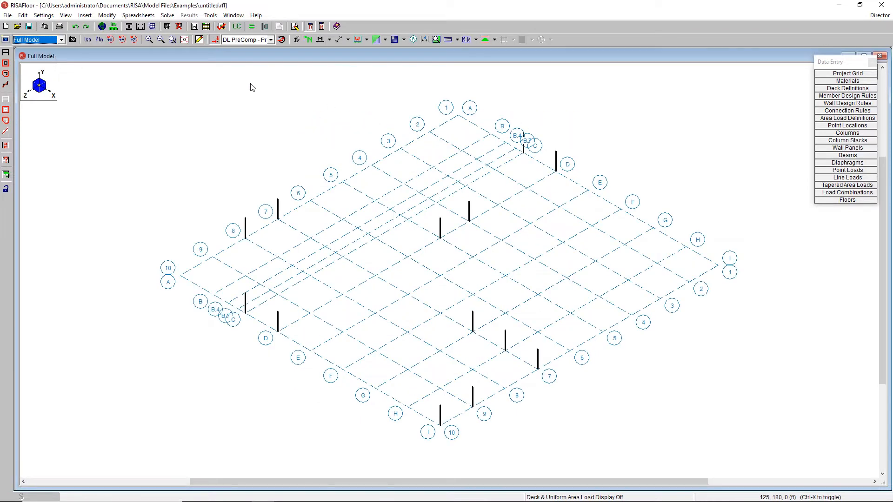
{"action": "left_click", "coordinate": [46, 41]}
{"action": "left_click", "coordinate": [45, 42]}
{"action": "left_click", "coordinate": [34, 41]}
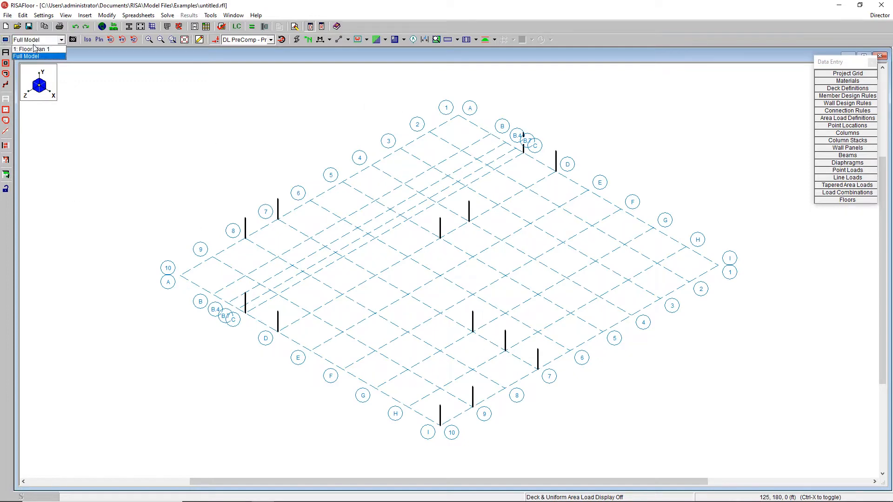
{"action": "left_click", "coordinate": [36, 51]}
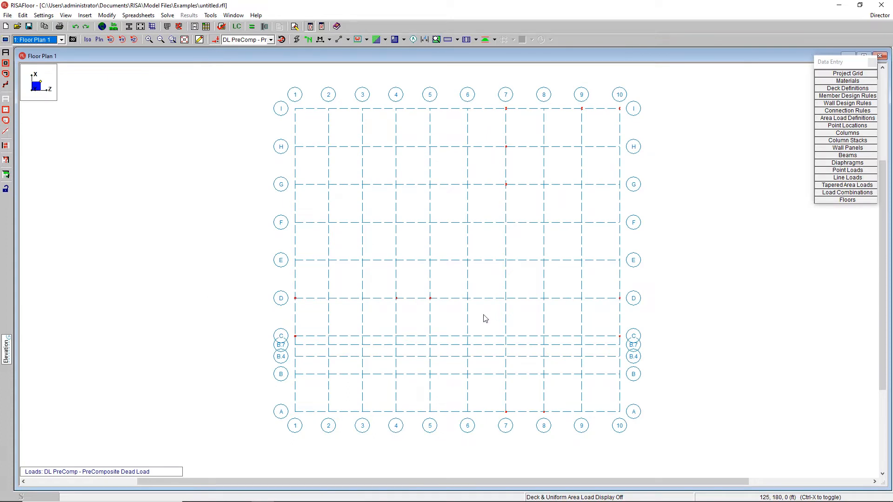
Examine the plan orientation of the columns along grid lines A, C and D up close.
{"action": "scroll", "coordinate": [337, 343], "scroll_direction": "up", "scroll_amount": 2}
{"action": "scroll", "coordinate": [381, 226], "scroll_direction": "up", "scroll_amount": 2}
{"action": "scroll", "coordinate": [185, 185], "scroll_direction": "up", "scroll_amount": 2}
{"action": "scroll", "coordinate": [202, 226], "scroll_direction": "up", "scroll_amount": 2}
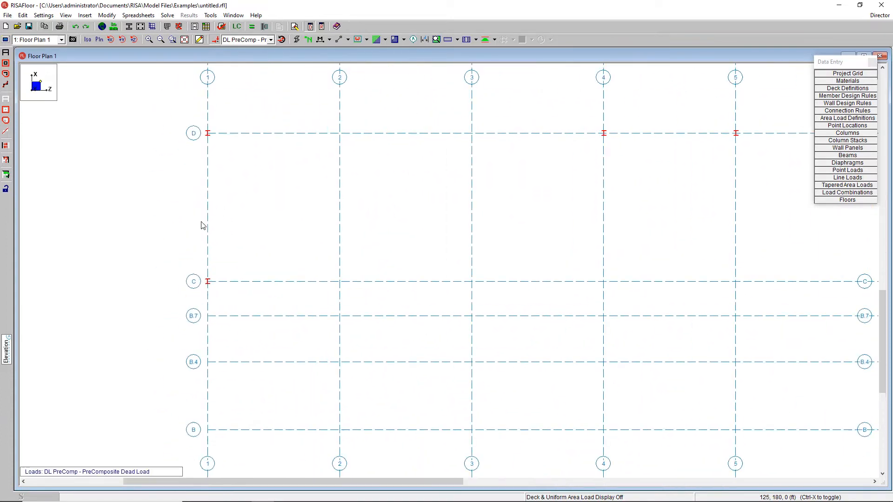
{"action": "scroll", "coordinate": [269, 185], "scroll_direction": "down", "scroll_amount": 1}
{"action": "scroll", "coordinate": [241, 197], "scroll_direction": "down", "scroll_amount": 1}
{"action": "scroll", "coordinate": [237, 123], "scroll_direction": "down", "scroll_amount": 1}
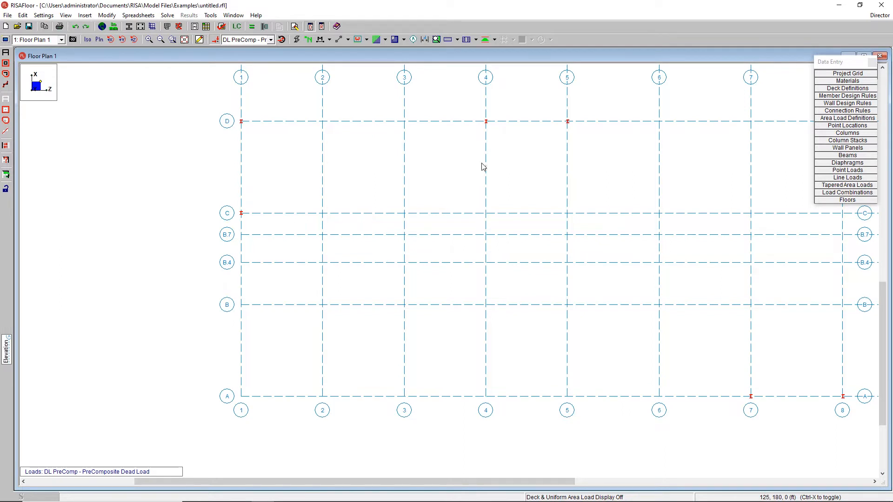
{"action": "middle_click_drag", "start_coordinate": [574, 127], "coordinate": [476, 144]}
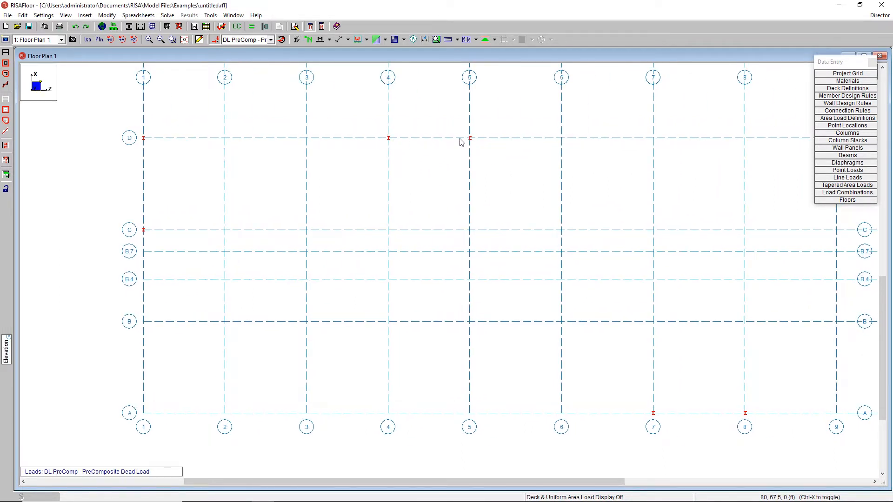
Set up a column property modification that applies only the orientation options to individually picked columns.
{"action": "left_click", "coordinate": [199, 40]}
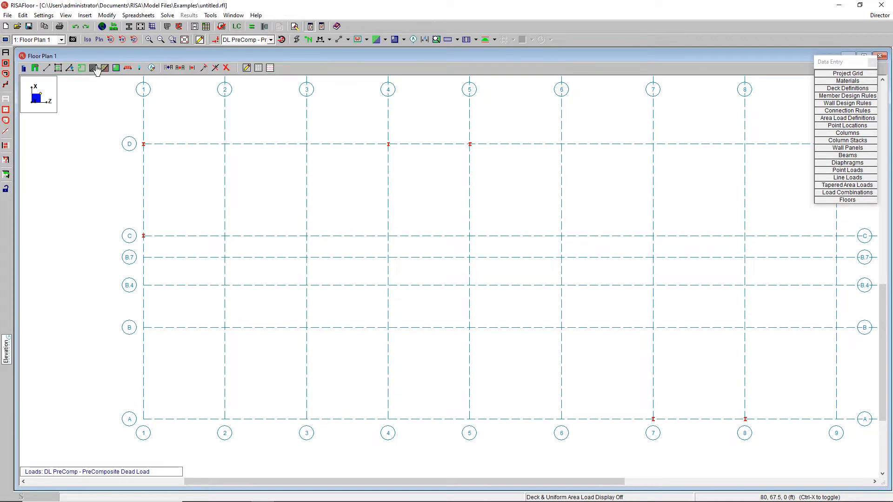
{"action": "left_click", "coordinate": [24, 68]}
{"action": "left_click", "coordinate": [107, 85]}
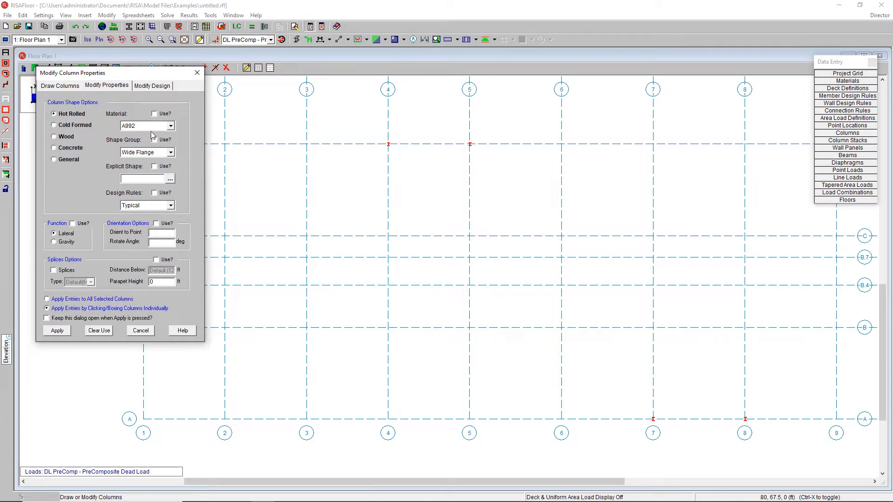
{"action": "left_click", "coordinate": [156, 224]}
{"action": "left_click", "coordinate": [57, 331]}
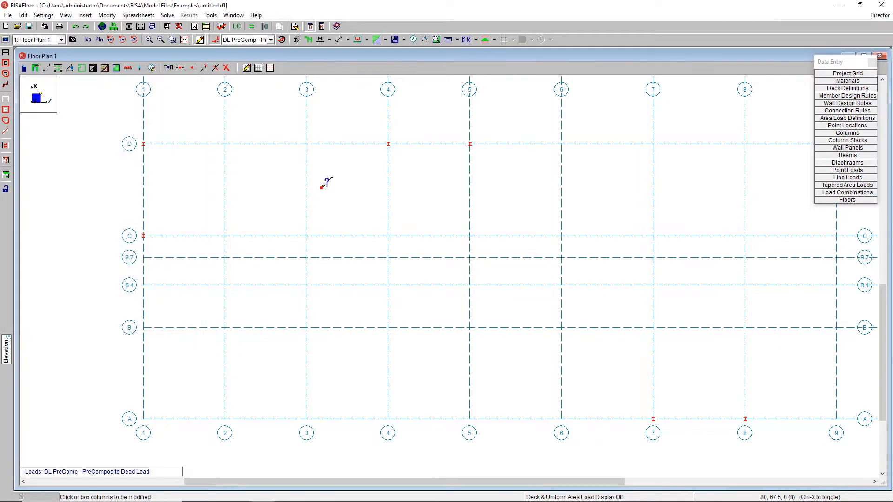
Apply the orientation change to the columns at D-4, D-5, A-7, A-8, I-9 and I-10, and end the modification.
{"action": "left_click_drag", "start_coordinate": [367, 132], "coordinate": [471, 160]}
{"action": "scroll", "coordinate": [336, 173], "scroll_direction": "down", "scroll_amount": 1}
{"action": "left_click_drag", "start_coordinate": [526, 327], "coordinate": [622, 352]}
{"action": "scroll", "coordinate": [512, 367], "scroll_direction": "down", "scroll_amount": 1}
{"action": "middle_click_drag", "start_coordinate": [651, 305], "coordinate": [591, 381]}
{"action": "middle_click_drag", "start_coordinate": [600, 192], "coordinate": [584, 244]}
{"action": "left_click_drag", "start_coordinate": [535, 131], "coordinate": [625, 162]}
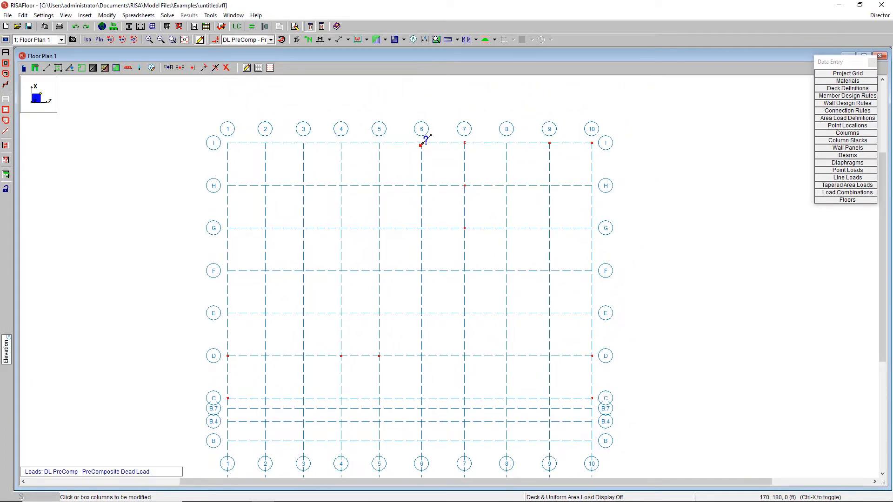
{"action": "middle_click_drag", "start_coordinate": [340, 389], "coordinate": [359, 326]}
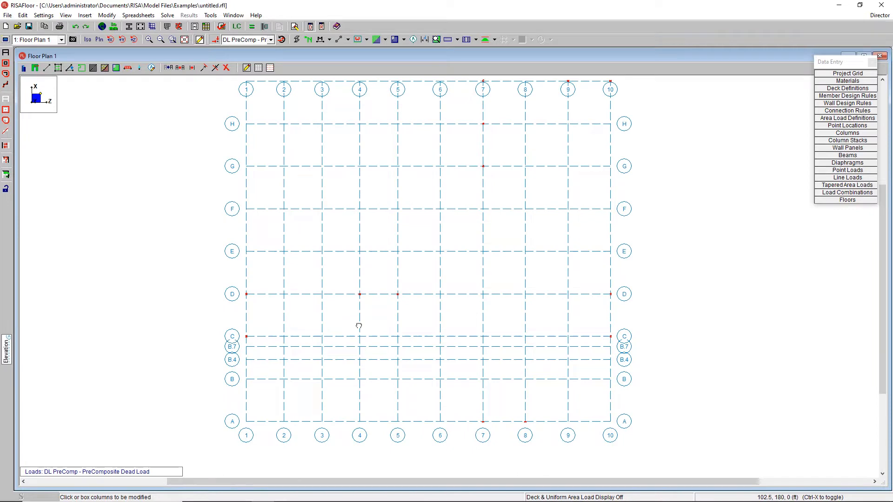
{"action": "key", "text": "Escape"}
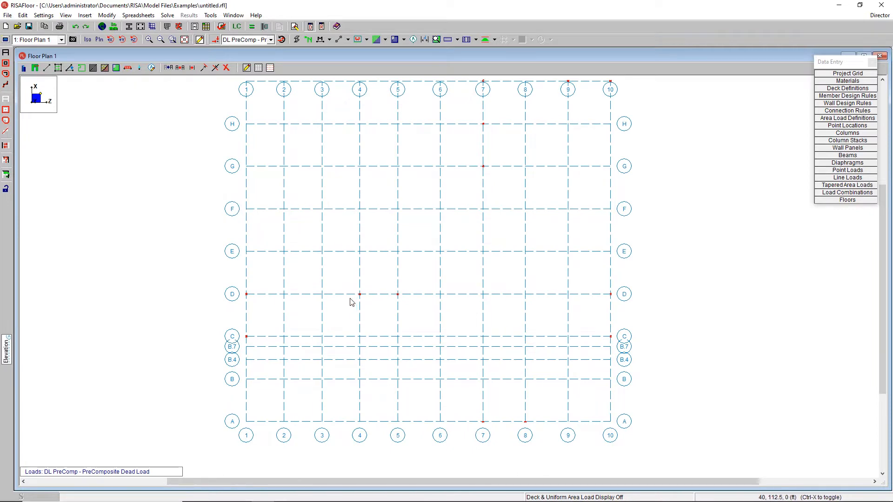
Set up point-to-point drawing of hot-rolled A992 Wide Flange beams with the Lateral function.
{"action": "left_click", "coordinate": [46, 68]}
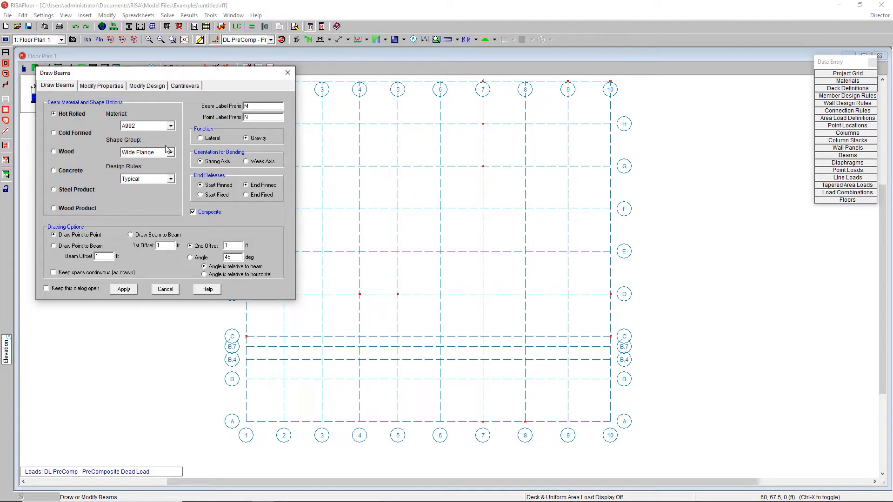
{"action": "left_click", "coordinate": [212, 138]}
{"action": "left_click", "coordinate": [128, 291]}
Draw lateral beams from D-4 to D-5, from D-1 to C-1, and from A-7 to A-8.
{"action": "left_click_drag", "start_coordinate": [343, 291], "coordinate": [437, 304]}
{"action": "left_click", "coordinate": [246, 294]}
{"action": "left_click", "coordinate": [246, 336]}
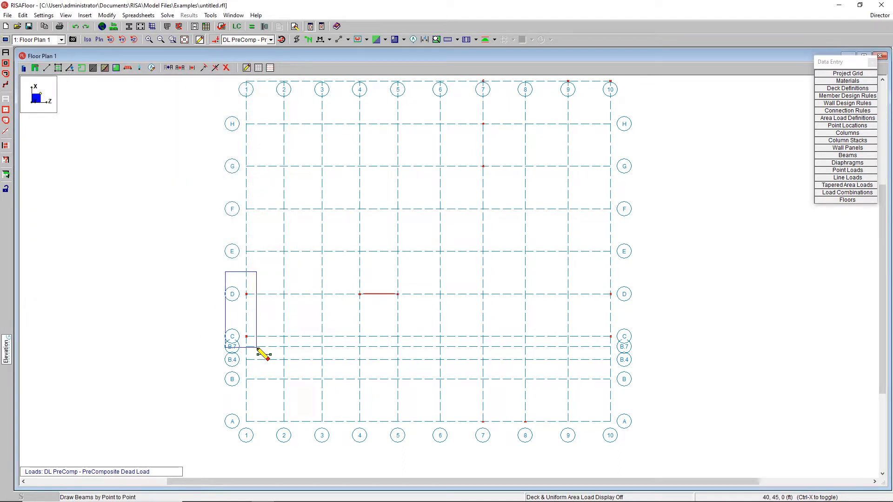
{"action": "left_click_drag", "start_coordinate": [469, 407], "coordinate": [543, 433]}
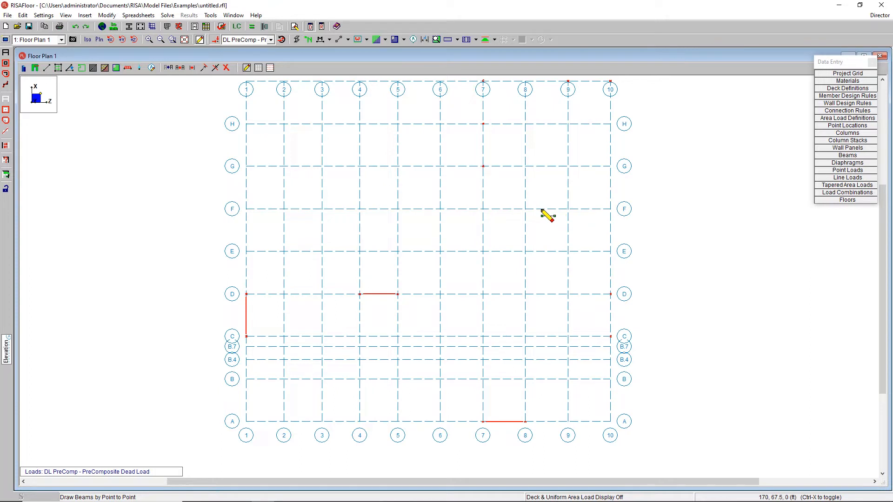
Draw lateral beams along grid line 7 from I to G, from I-9 to I-10, and from D-10 to C-10.
{"action": "scroll", "coordinate": [542, 212], "scroll_direction": "down", "scroll_amount": 3}
{"action": "left_click_drag", "start_coordinate": [471, 139], "coordinate": [492, 231]}
{"action": "left_click_drag", "start_coordinate": [534, 143], "coordinate": [601, 184]}
{"action": "left_click_drag", "start_coordinate": [565, 266], "coordinate": [601, 353]}
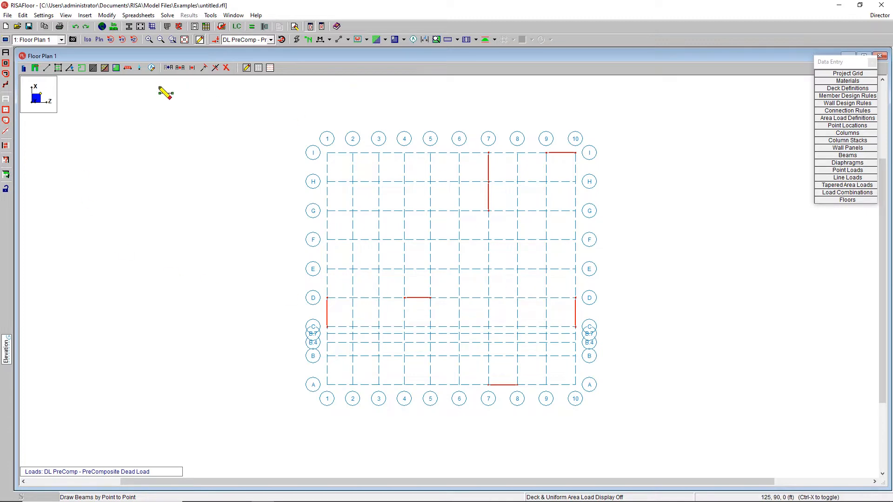
Check the lateral frames in the full 3D model and go back to Floor Plan 1.
{"action": "left_click", "coordinate": [41, 41]}
{"action": "left_click", "coordinate": [41, 56]}
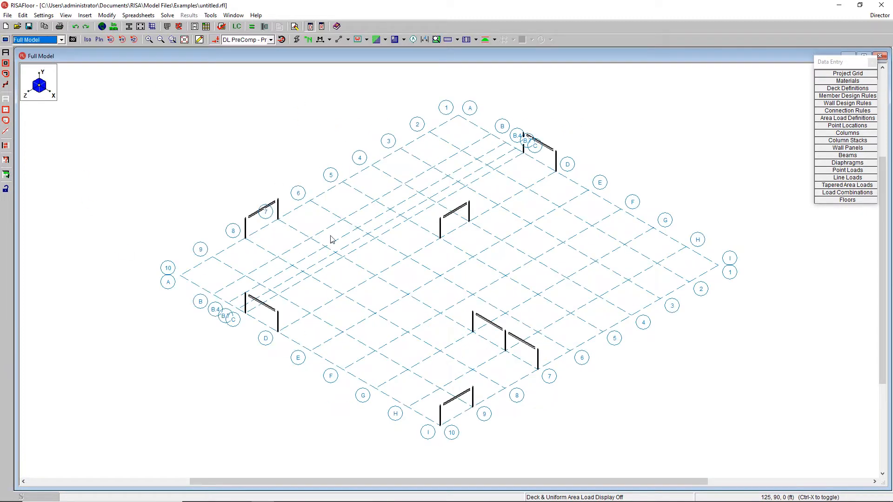
{"action": "left_click", "coordinate": [30, 41]}
{"action": "left_click", "coordinate": [32, 49]}
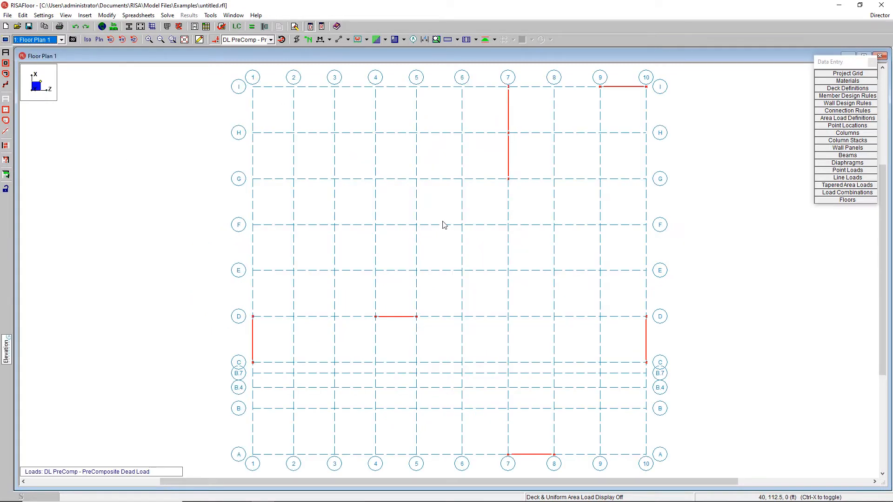
Open the Drawing Grids settings and review the rectangular grid increments in Z and X.
{"action": "scroll", "coordinate": [441, 225], "scroll_direction": "down", "scroll_amount": 1}
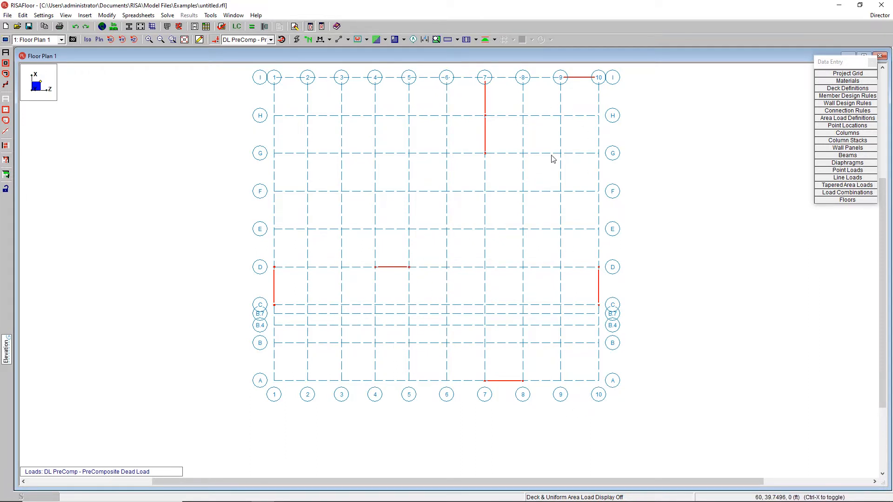
{"action": "left_click", "coordinate": [199, 40]}
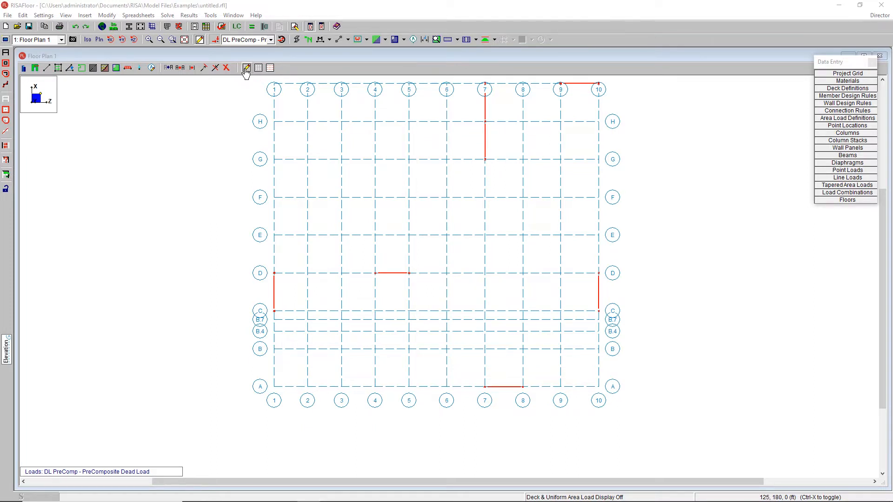
{"action": "left_click", "coordinate": [246, 68]}
{"action": "left_click_drag", "start_coordinate": [90, 76], "coordinate": [181, 83]}
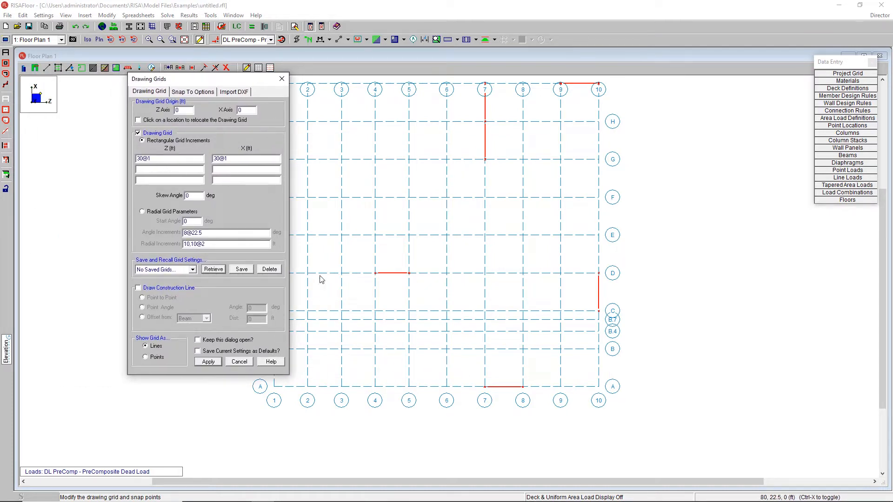
{"action": "left_click_drag", "start_coordinate": [227, 80], "coordinate": [175, 87]}
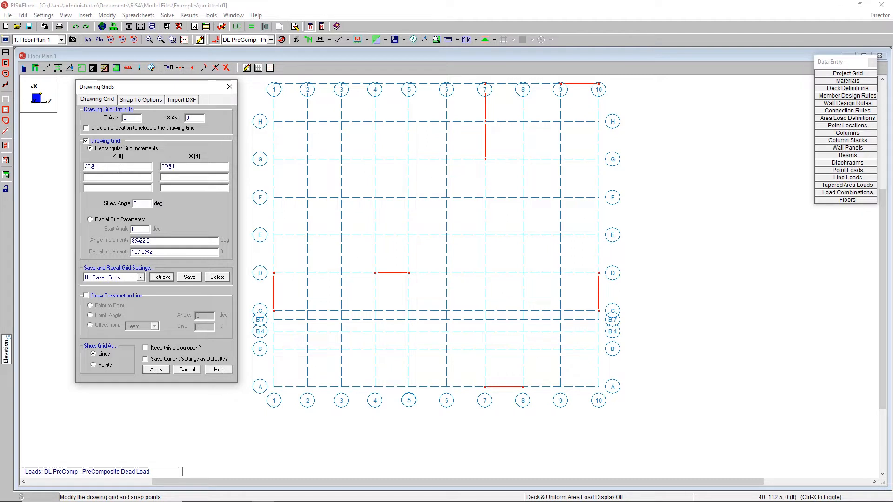
{"action": "left_click_drag", "start_coordinate": [120, 167], "coordinate": [56, 166]}
{"action": "left_click_drag", "start_coordinate": [202, 169], "coordinate": [154, 166]}
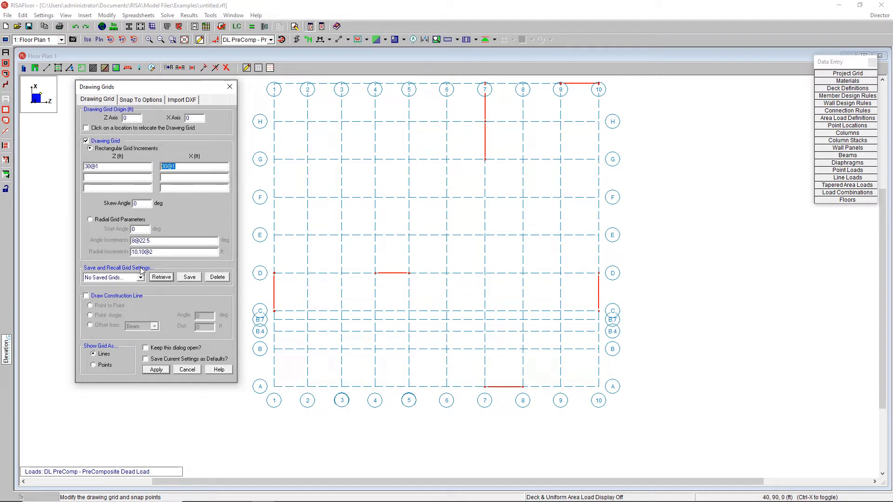
Load the DXF file "Steel Building - Roadshow - Structural Column Plan (1).dxf" from the Desktop as a drawing grid underlay.
{"action": "left_click", "coordinate": [176, 101]}
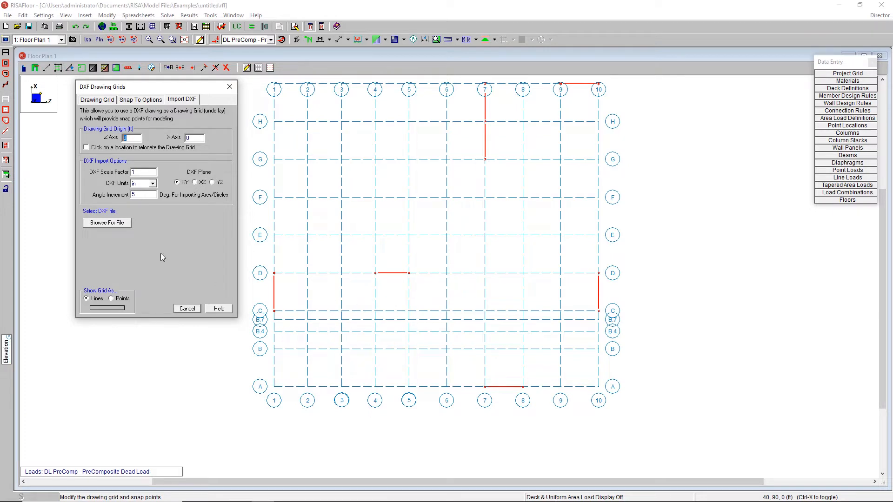
{"action": "left_click", "coordinate": [108, 222]}
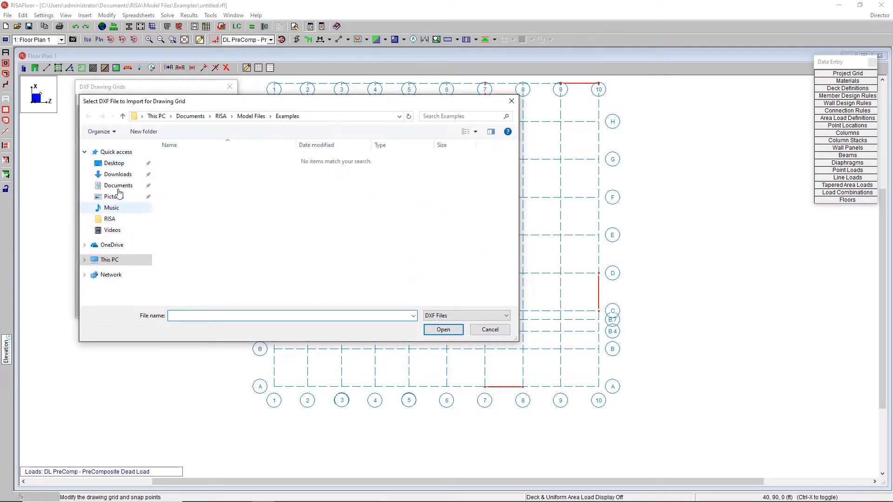
{"action": "left_click", "coordinate": [114, 163]}
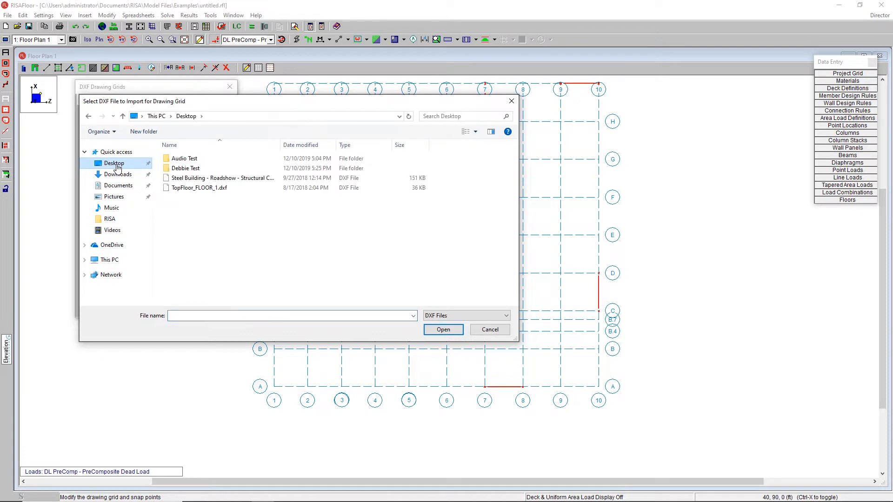
{"action": "left_click", "coordinate": [214, 180]}
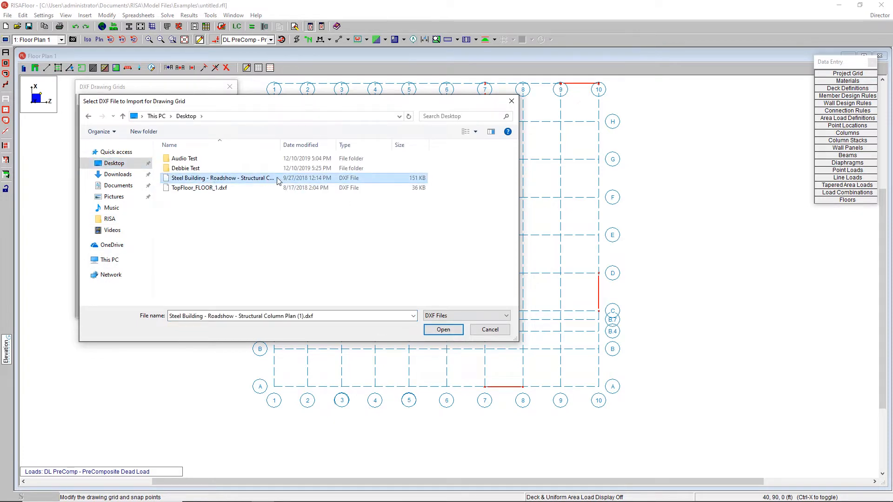
{"action": "left_click", "coordinate": [433, 330]}
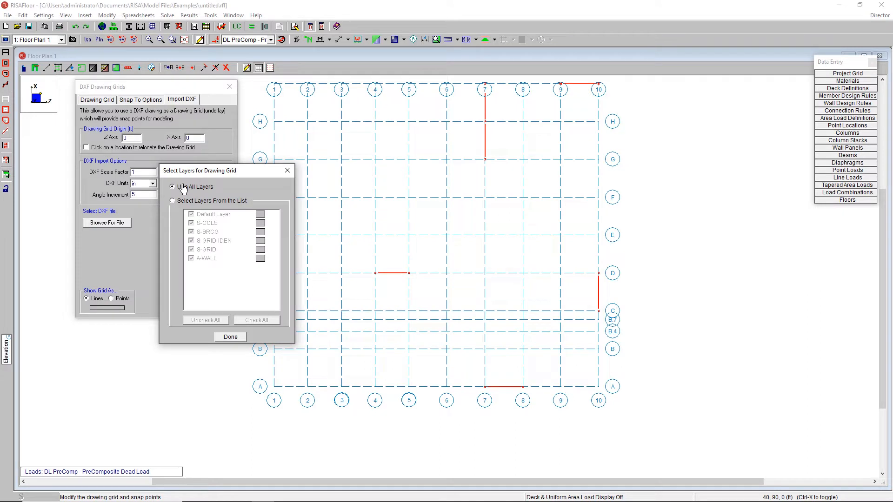
Choose the DXF layers from the list, colour the A-WALL layer dark green, and finish the underlay import with all layers kept.
{"action": "left_click_drag", "start_coordinate": [216, 172], "coordinate": [240, 134]}
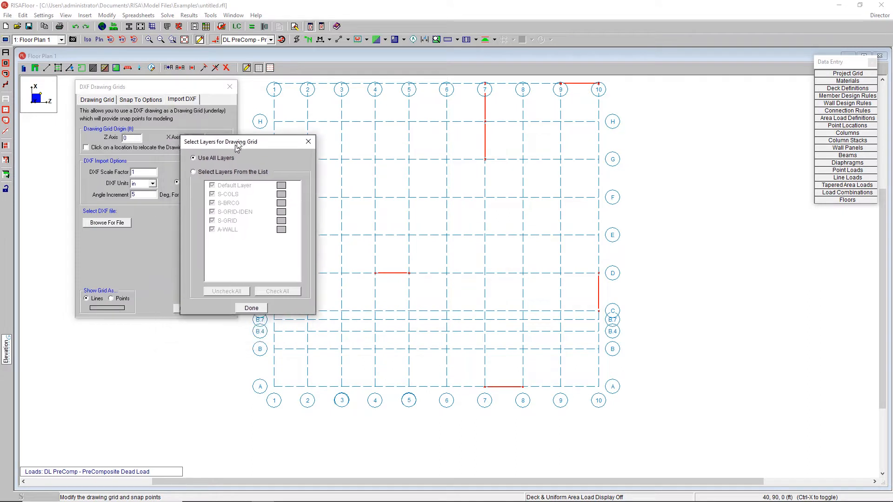
{"action": "left_click", "coordinate": [224, 166]}
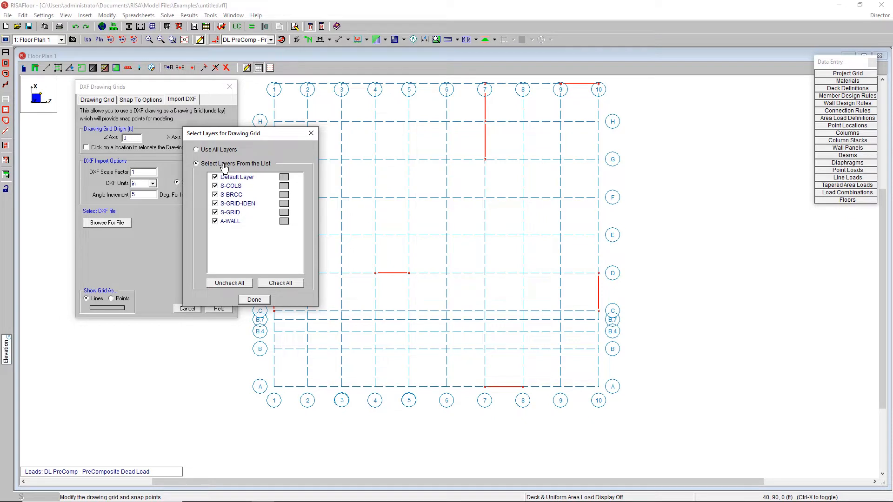
{"action": "left_click", "coordinate": [284, 222]}
{"action": "left_click", "coordinate": [223, 202]}
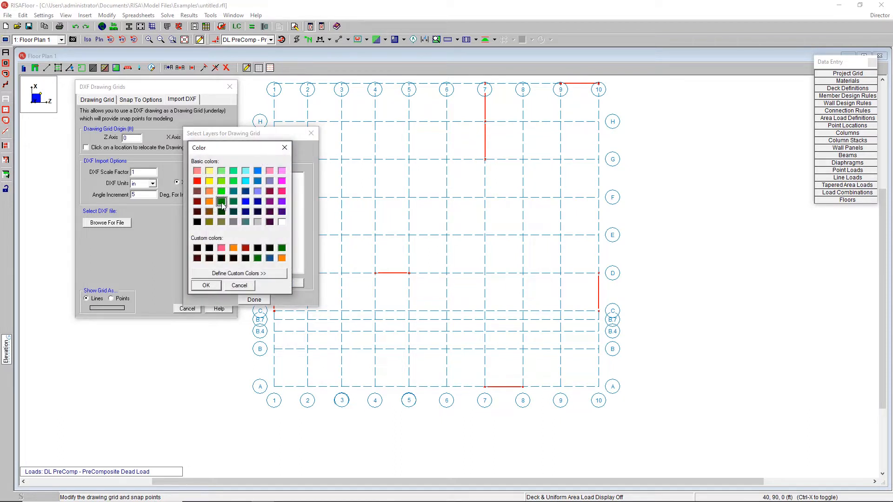
{"action": "left_click", "coordinate": [206, 286]}
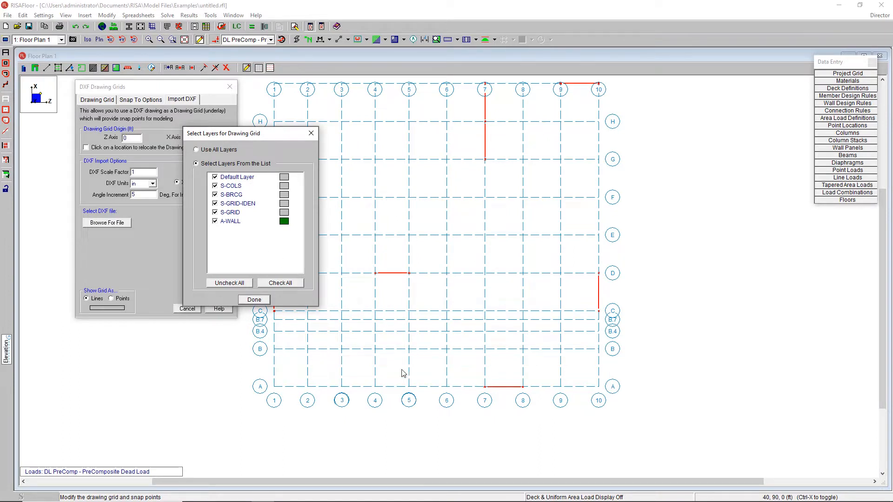
{"action": "left_click", "coordinate": [254, 300]}
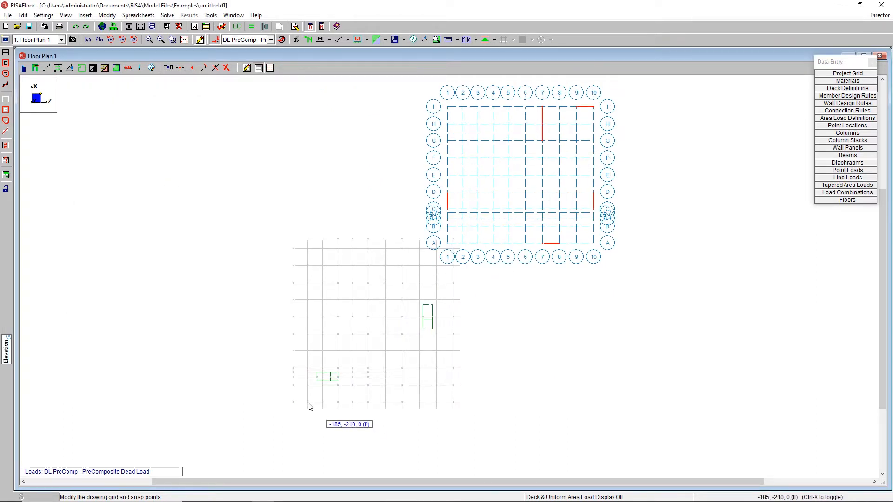
Re-import the recent DXF underlay with its origin at Z 185 ft and X 210 ft and the A-WALL layer in dark green.
{"action": "left_click", "coordinate": [247, 68]}
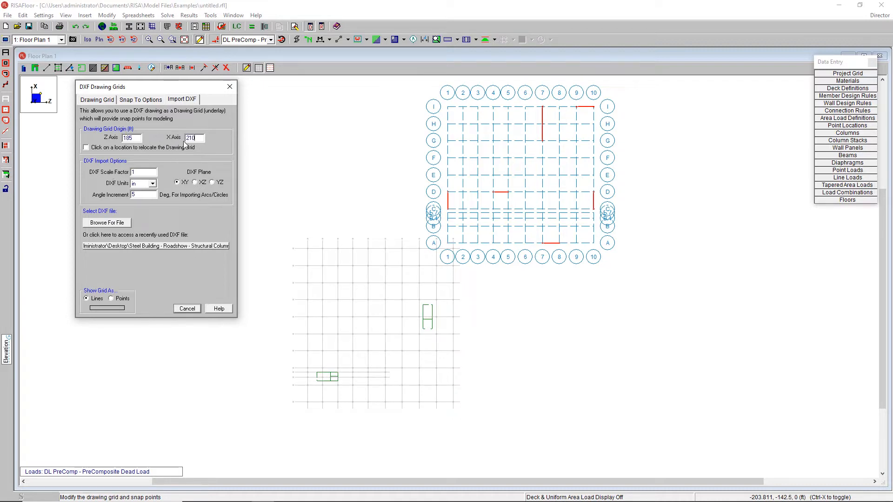
{"action": "left_click", "coordinate": [140, 246]}
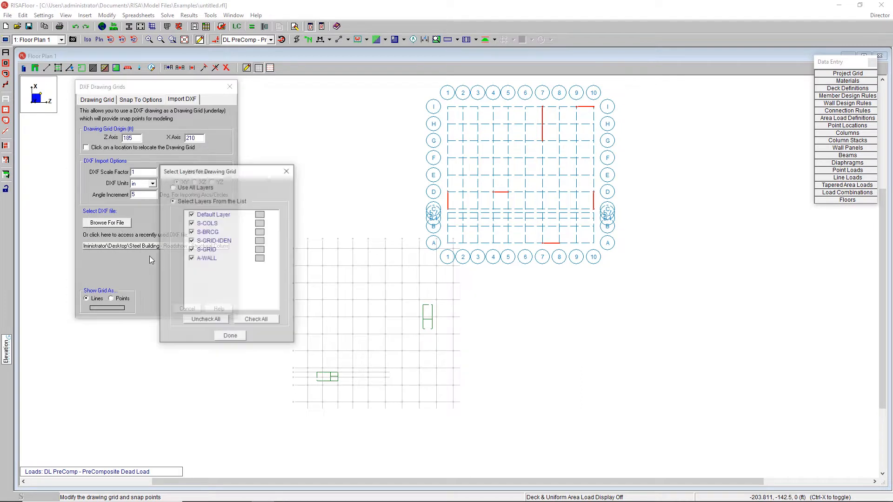
{"action": "left_click", "coordinate": [260, 259]}
{"action": "left_click", "coordinate": [198, 239]}
{"action": "left_click", "coordinate": [183, 323]}
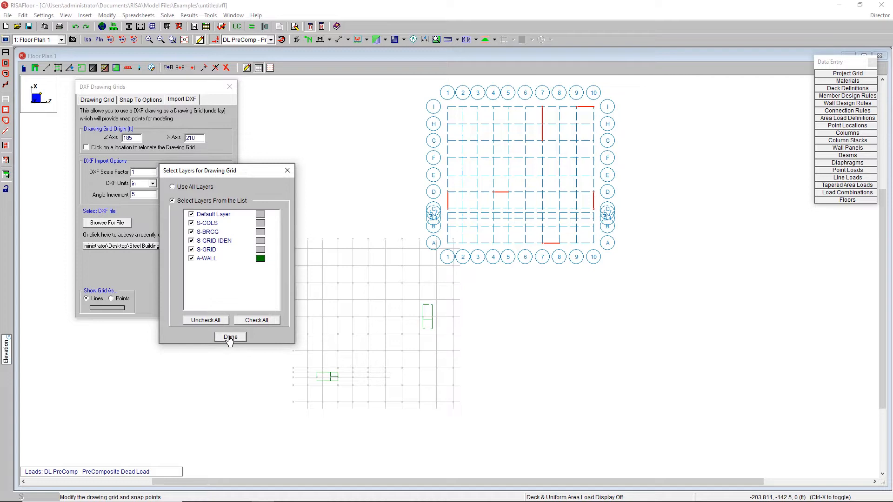
{"action": "left_click", "coordinate": [229, 337]}
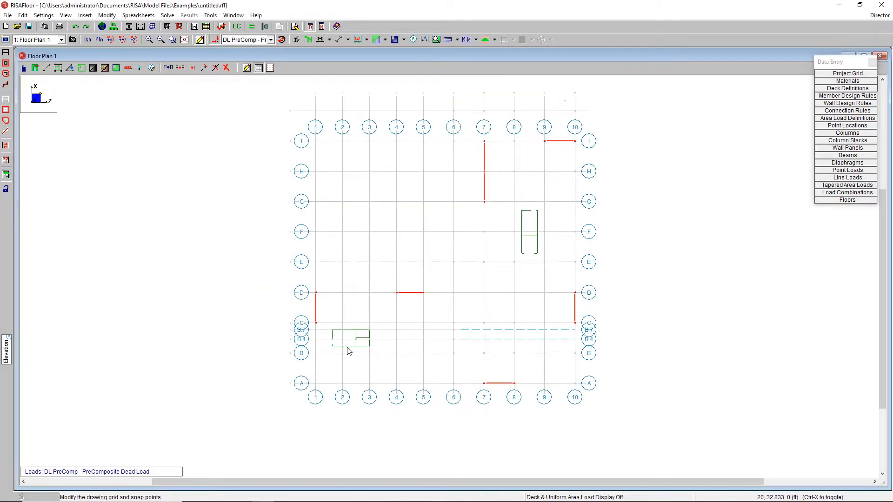
Set up wall panel drawing from Base to Floor Plan 1 as 12 in thick concrete, material Conc4000NW, with a Lateral function.
{"action": "scroll", "coordinate": [345, 355], "scroll_direction": "up", "scroll_amount": 2}
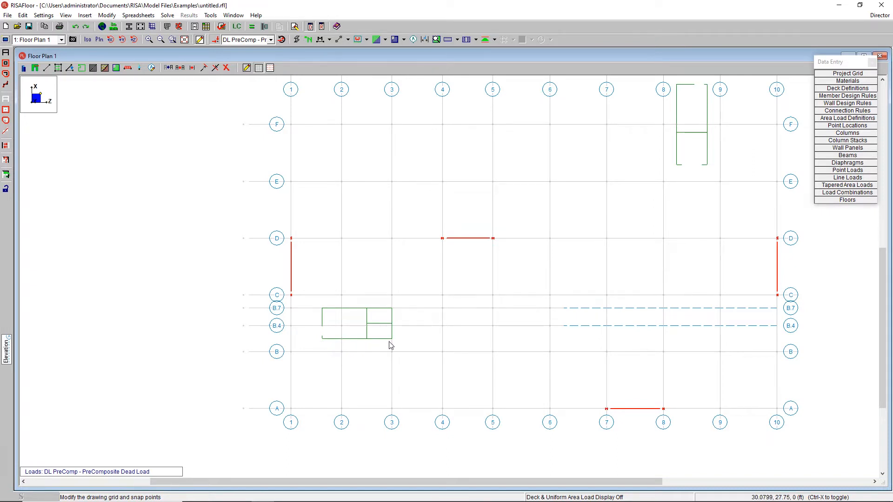
{"action": "scroll", "coordinate": [312, 332], "scroll_direction": "down", "scroll_amount": 2}
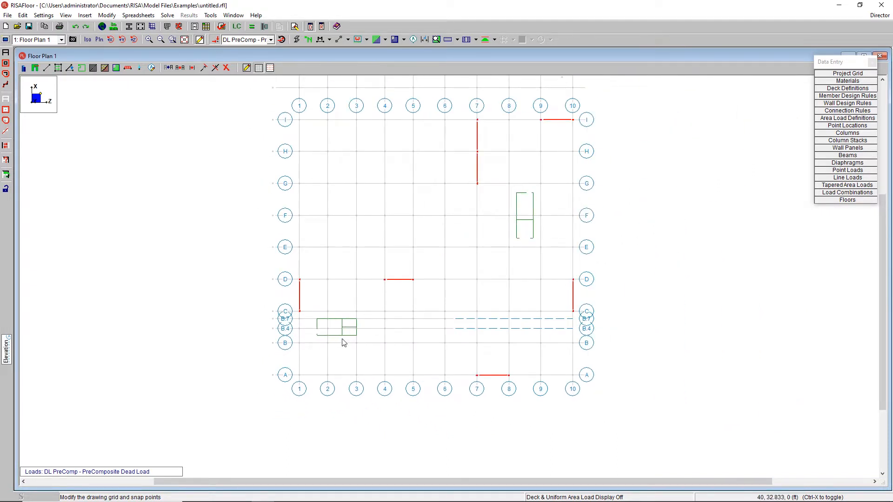
{"action": "left_click", "coordinate": [35, 68]}
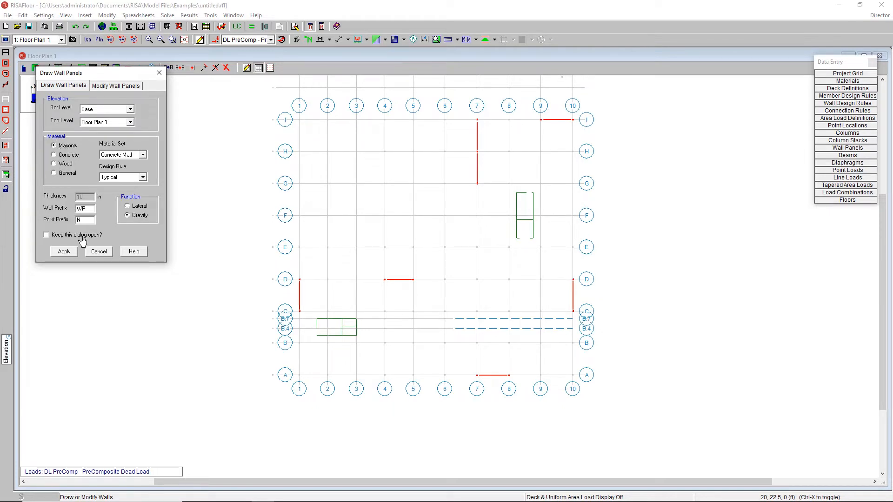
{"action": "left_click", "coordinate": [67, 157]}
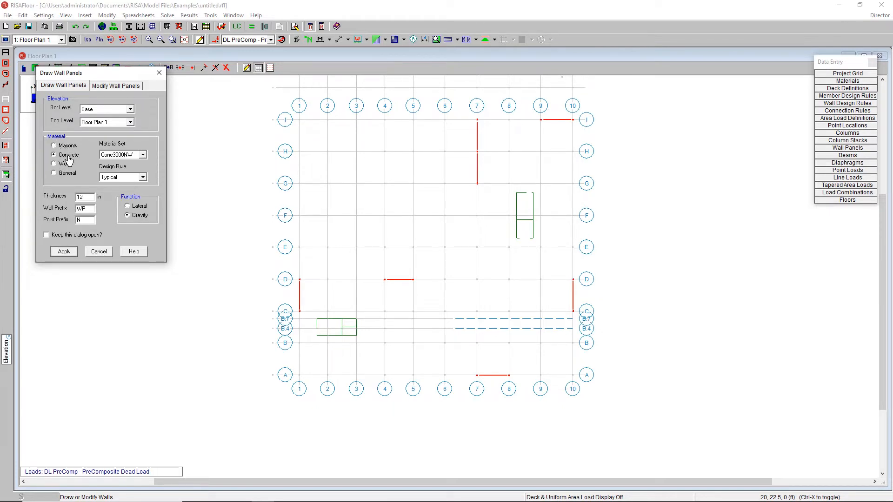
{"action": "left_click", "coordinate": [128, 158]}
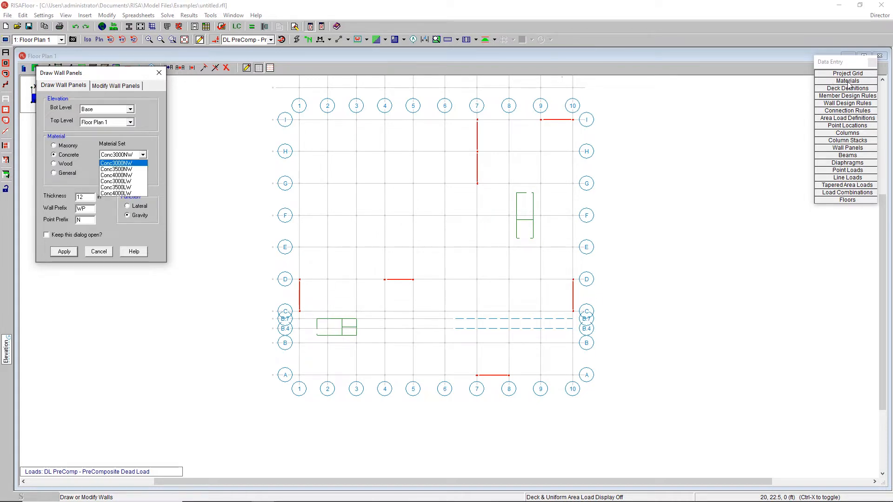
{"action": "left_click", "coordinate": [129, 175]}
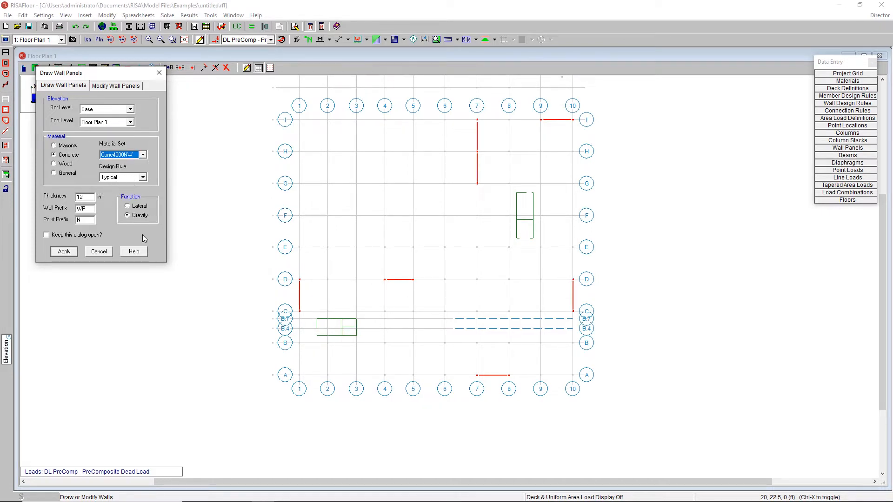
{"action": "left_click", "coordinate": [136, 208]}
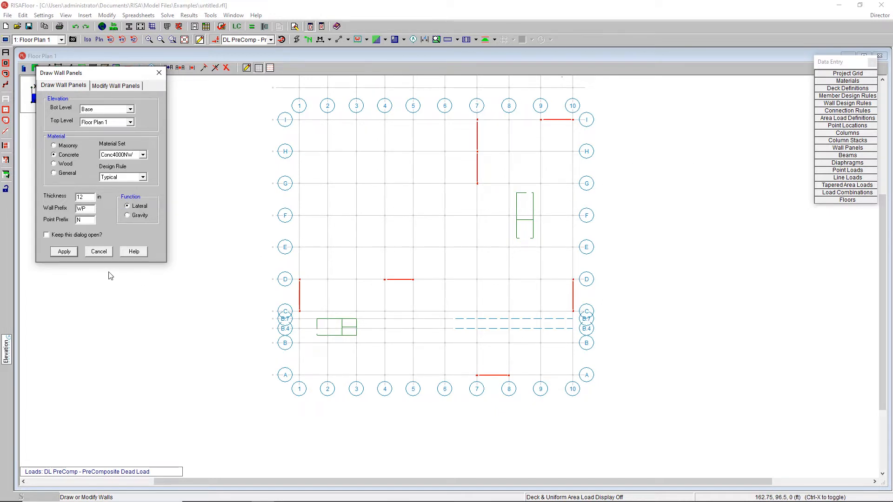
{"action": "left_click", "coordinate": [64, 252]}
Draw four wall panels around the outline of the underlay core between grid lines 1 and 3, closing gaps at the openings.
{"action": "scroll", "coordinate": [339, 362], "scroll_direction": "up", "scroll_amount": 3}
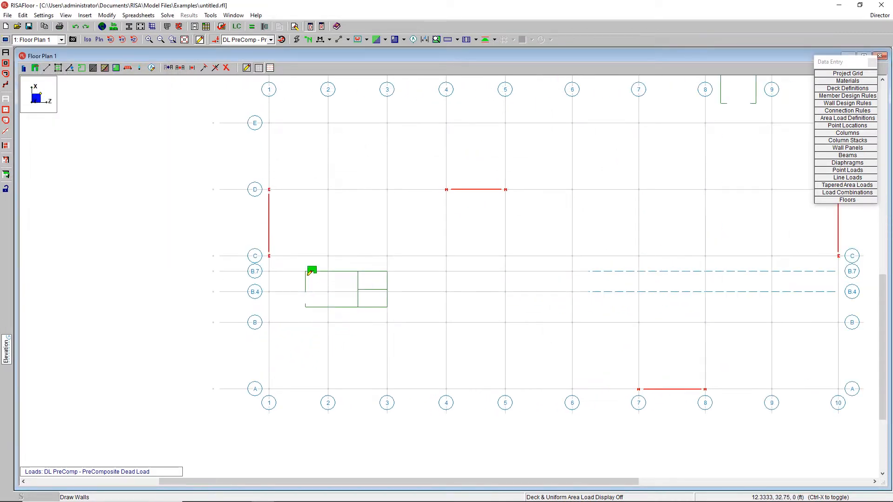
{"action": "left_click", "coordinate": [306, 307]}
{"action": "left_click", "coordinate": [306, 272]}
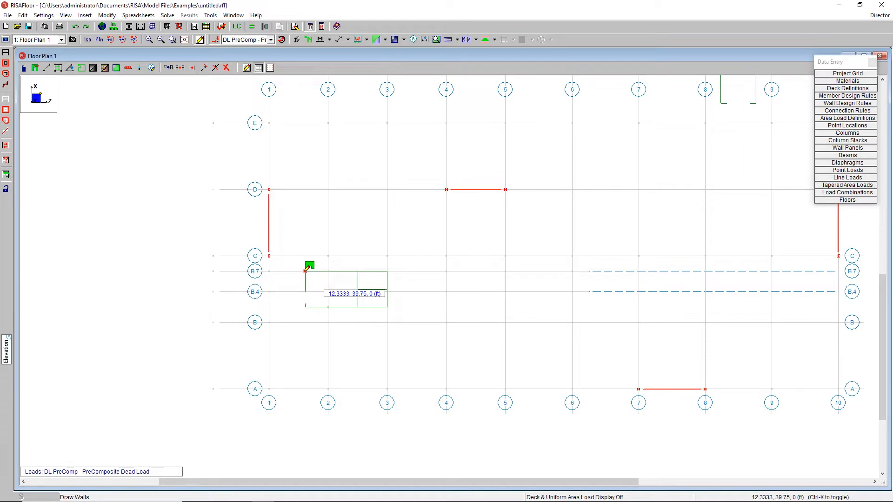
{"action": "left_click", "coordinate": [387, 271]}
{"action": "left_click", "coordinate": [387, 307]}
{"action": "left_click", "coordinate": [306, 306]}
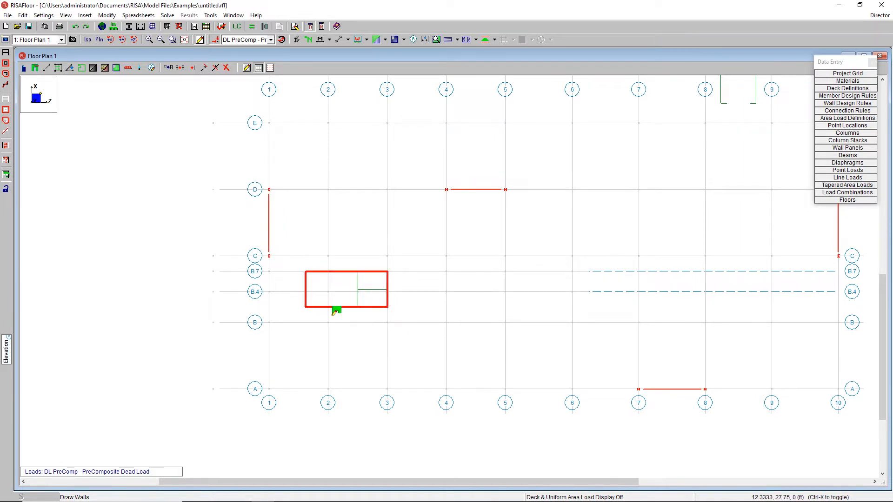
Add the core's inner walls between grids 2 and 3: a full-depth divider and a cross wall from it to grid line 3.
{"action": "scroll", "coordinate": [363, 303], "scroll_direction": "up", "scroll_amount": 2}
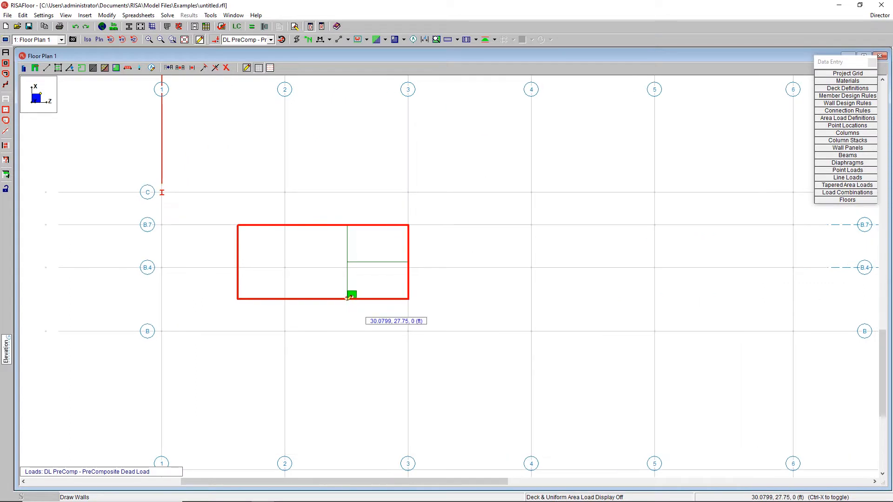
{"action": "left_click", "coordinate": [348, 299]}
{"action": "left_click", "coordinate": [347, 226]}
{"action": "left_click", "coordinate": [348, 262]}
{"action": "left_click", "coordinate": [408, 262]}
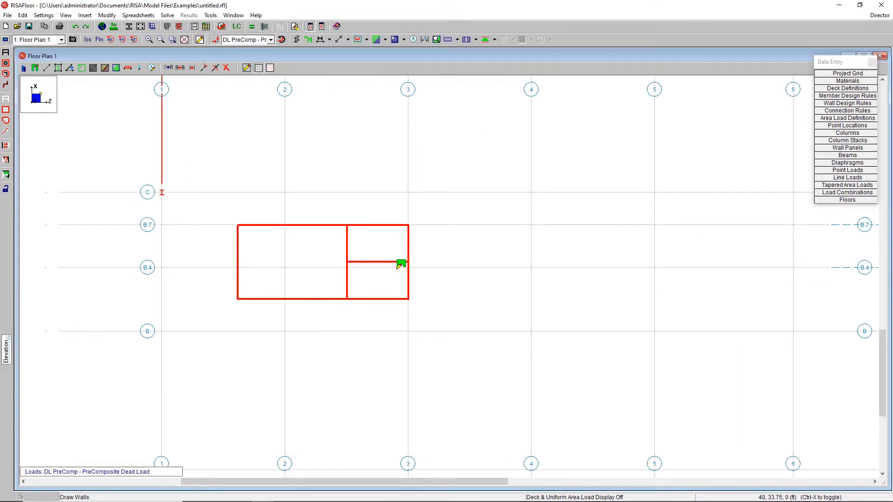
Draw four wall panels around the underlay core between grid lines 8 and 9, plus the inner cross wall just below grid line F.
{"action": "scroll", "coordinate": [404, 263], "scroll_direction": "down", "scroll_amount": 3}
{"action": "scroll", "coordinate": [582, 132], "scroll_direction": "up", "scroll_amount": 1}
{"action": "scroll", "coordinate": [444, 297], "scroll_direction": "up", "scroll_amount": 1}
{"action": "left_click", "coordinate": [450, 291]}
{"action": "left_click", "coordinate": [449, 197]}
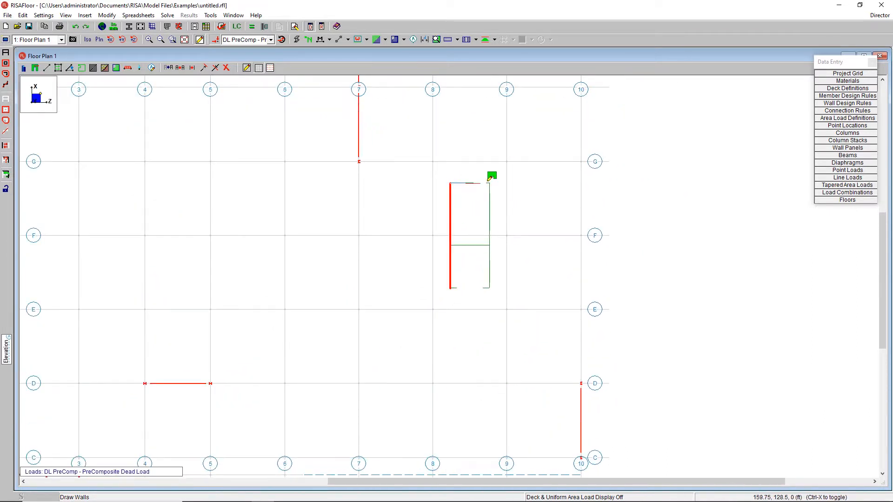
{"action": "left_click", "coordinate": [490, 182]}
{"action": "left_click", "coordinate": [489, 288]}
{"action": "left_click", "coordinate": [450, 289]}
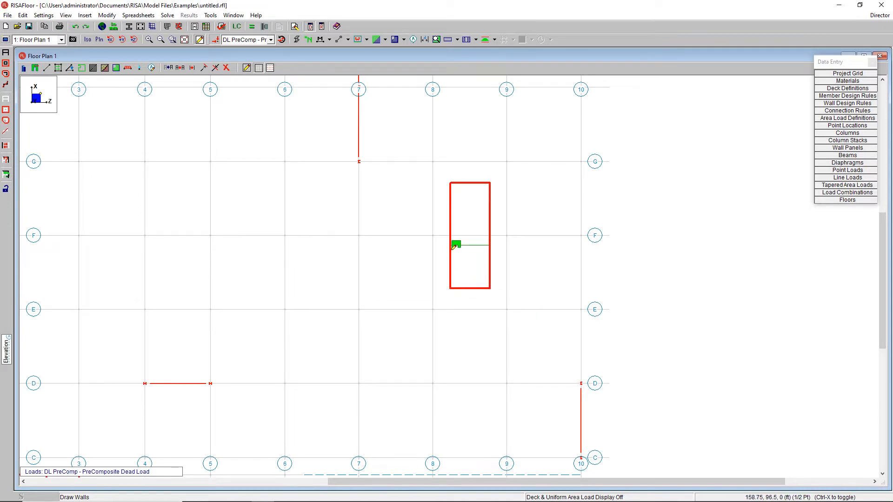
{"action": "left_click", "coordinate": [489, 245]}
Open the lower long wall of the core near grid B in the Wall Panel Editor and set both drawing grid increments to 1 ft.
{"action": "scroll", "coordinate": [509, 237], "scroll_direction": "down", "scroll_amount": 3}
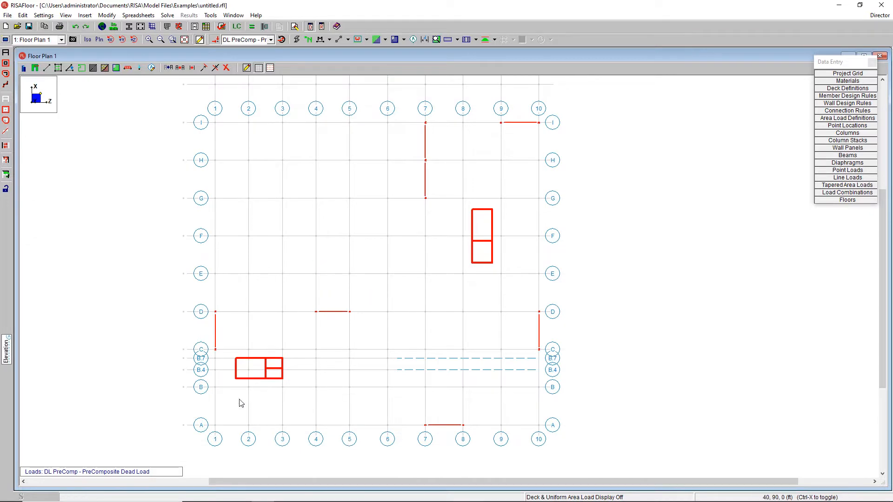
{"action": "scroll", "coordinate": [250, 410], "scroll_direction": "up", "scroll_amount": 3}
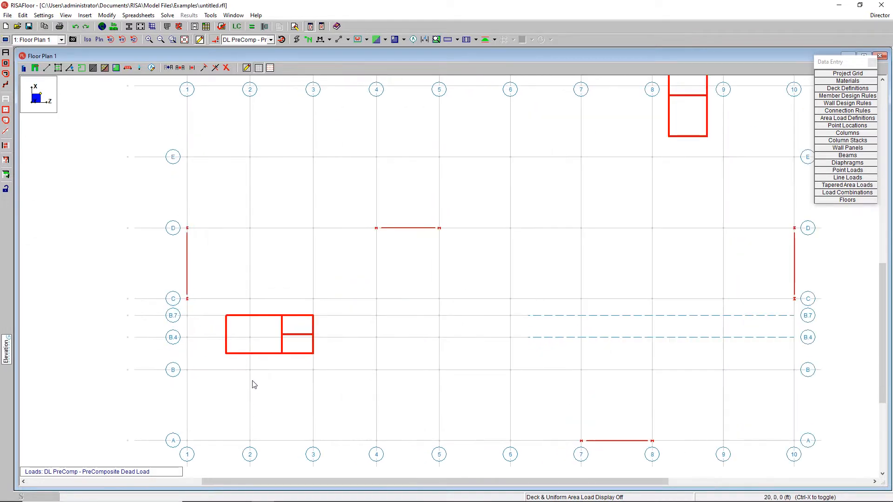
{"action": "double_click", "coordinate": [262, 354]}
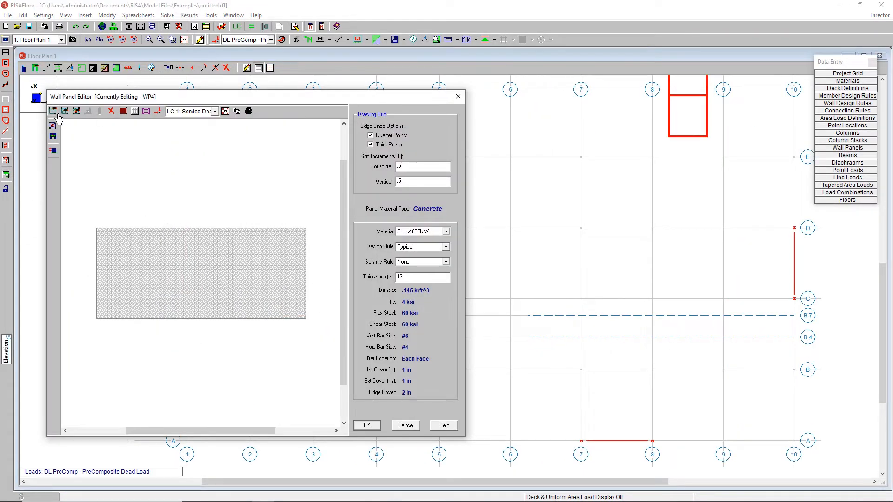
{"action": "left_click", "coordinate": [53, 112]}
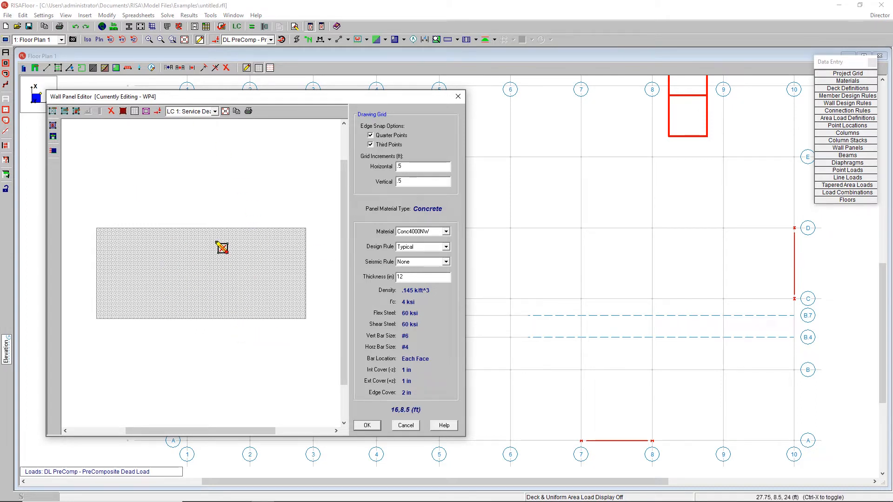
{"action": "left_click", "coordinate": [123, 112]}
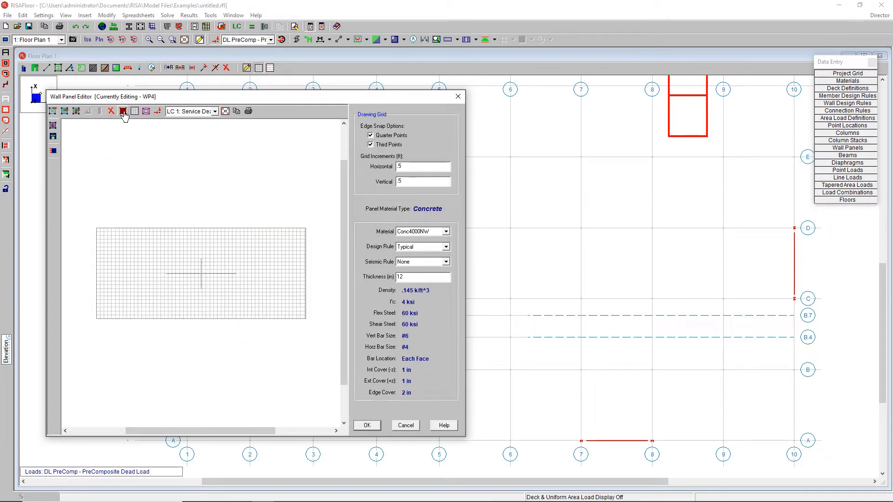
{"action": "double_click", "coordinate": [413, 169]}
{"action": "key", "text": "Tab"}
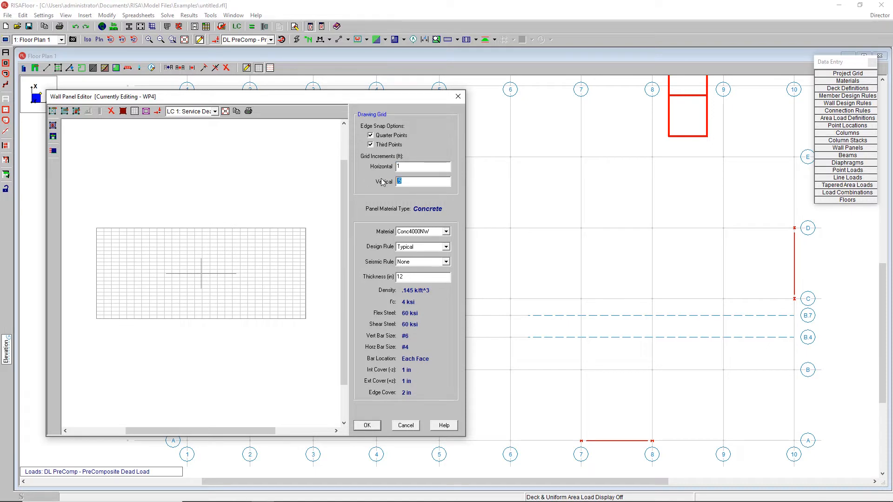
{"action": "type", "text": "1"}
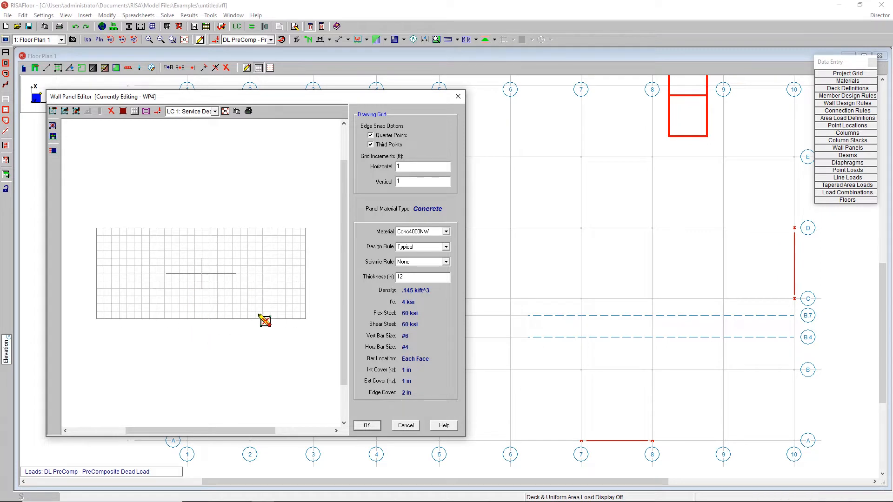
Set the horizontal drawing grid increments to 19,4 and draw a 4 ft wide, about 8 ft high opening from the wall's base, 19 ft along.
{"action": "right_click", "coordinate": [248, 199]}
{"action": "double_click", "coordinate": [410, 167]}
{"action": "type", "text": ".4"}
{"action": "key", "text": "Tab"}
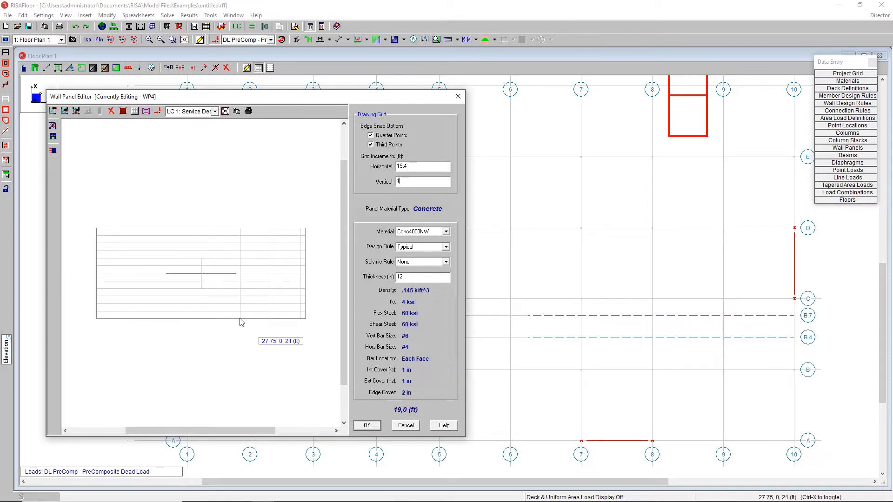
{"action": "left_click", "coordinate": [53, 111]}
{"action": "left_click_drag", "start_coordinate": [240, 318], "coordinate": [270, 259]}
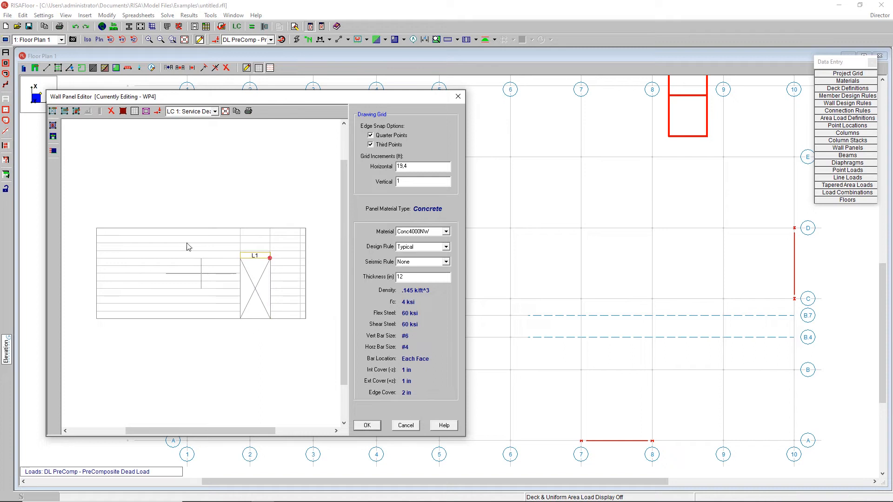
Hide the wall editor's drawing grid, generate the wall regions around the opening automatically, and accept the wall edits.
{"action": "left_click", "coordinate": [123, 112]}
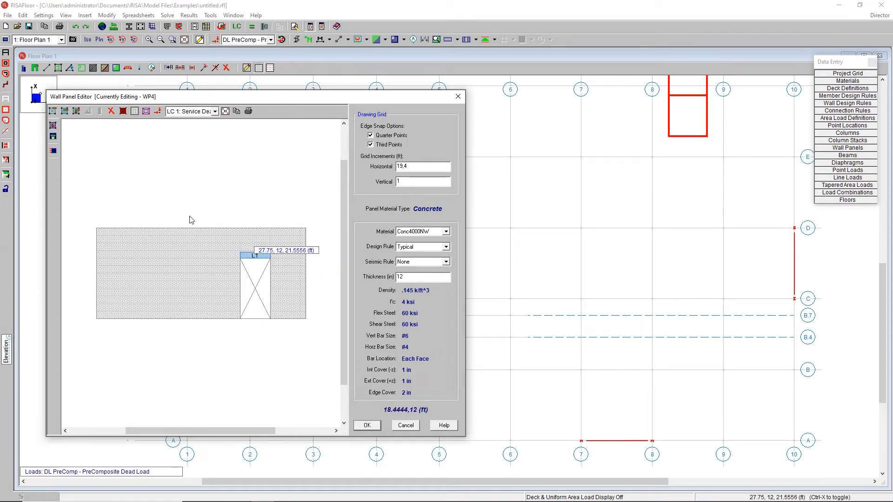
{"action": "left_click", "coordinate": [65, 111]}
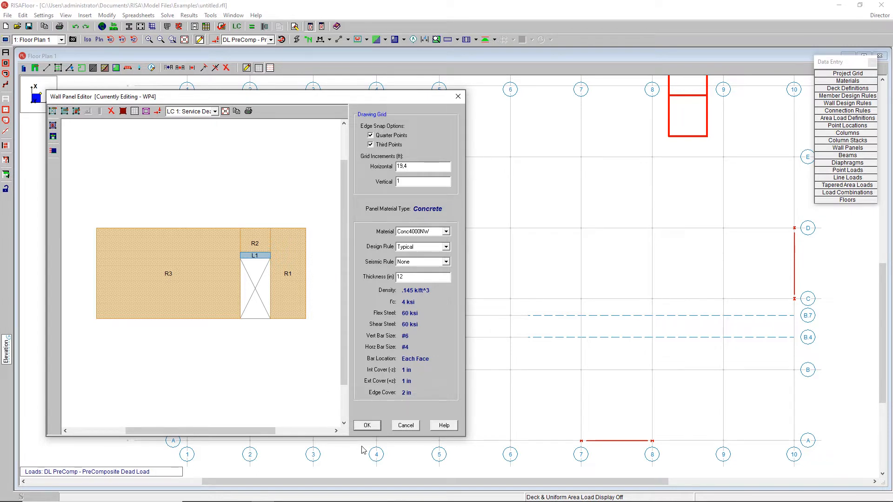
{"action": "left_click", "coordinate": [367, 426]}
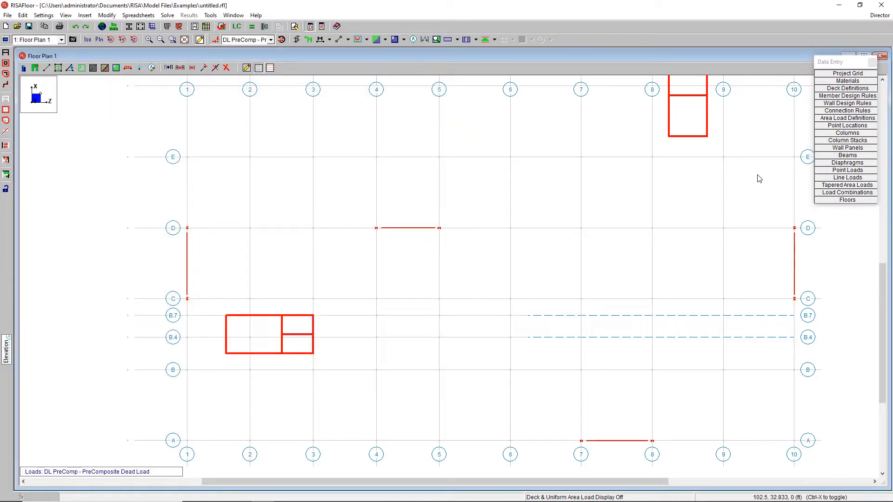
Open the wall design rules and review the Typical rule's concrete rebar sizes, maximum and minimum spacings, and increments for both directions.
{"action": "left_click", "coordinate": [849, 106]}
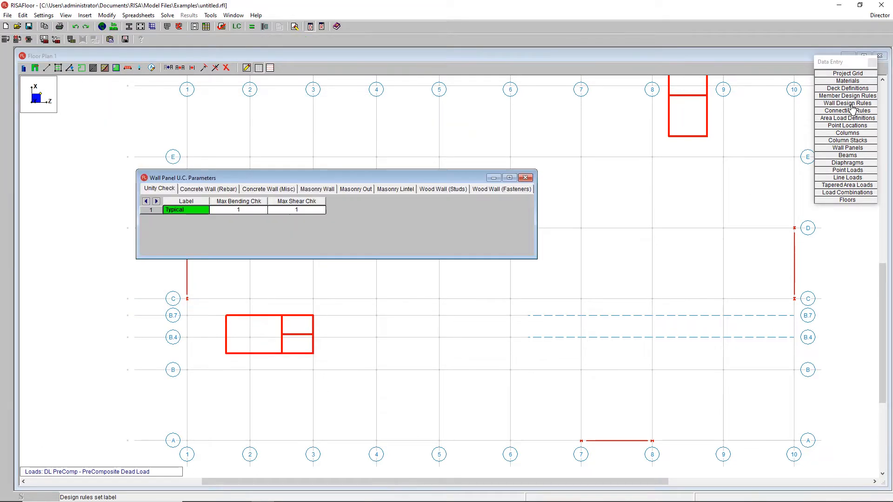
{"action": "left_click", "coordinate": [202, 189]}
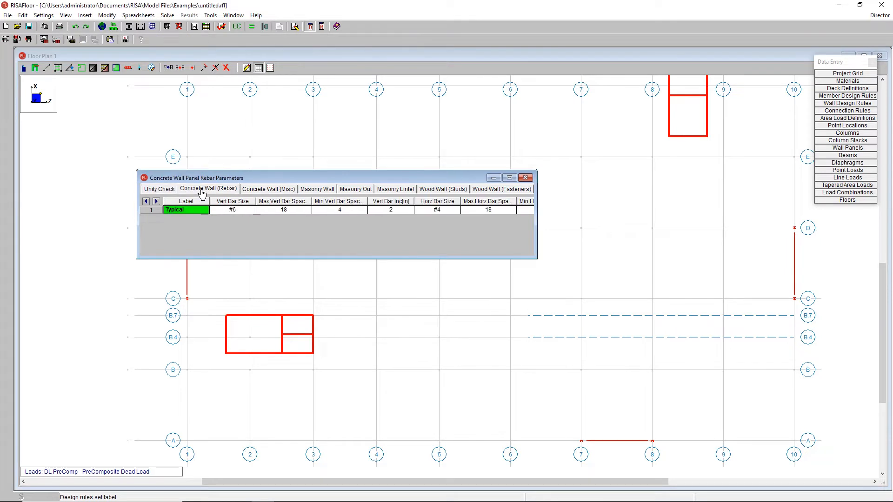
{"action": "left_click", "coordinate": [233, 212]}
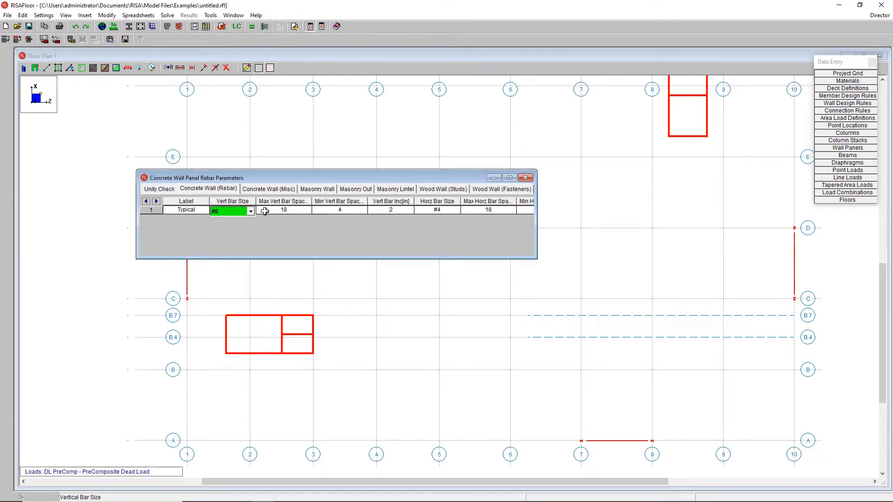
{"action": "left_click_drag", "start_coordinate": [291, 210], "coordinate": [347, 209]}
{"action": "left_click", "coordinate": [433, 212]}
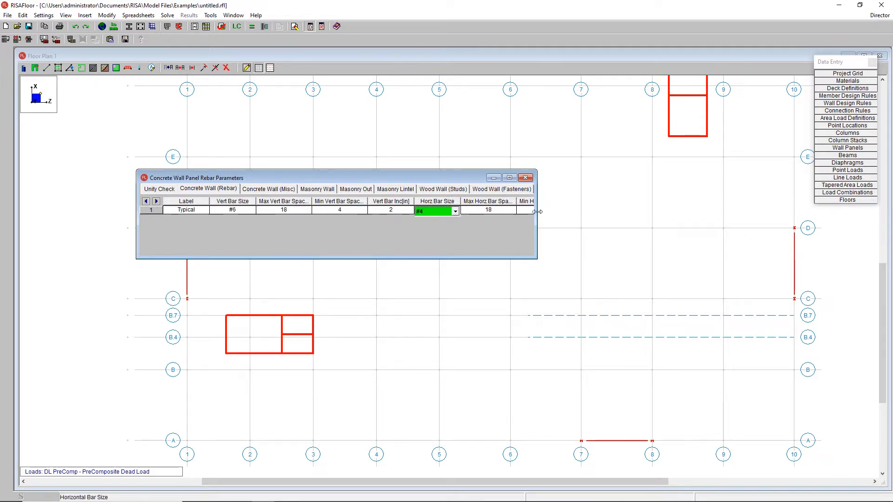
{"action": "left_click_drag", "start_coordinate": [537, 212], "coordinate": [686, 212]}
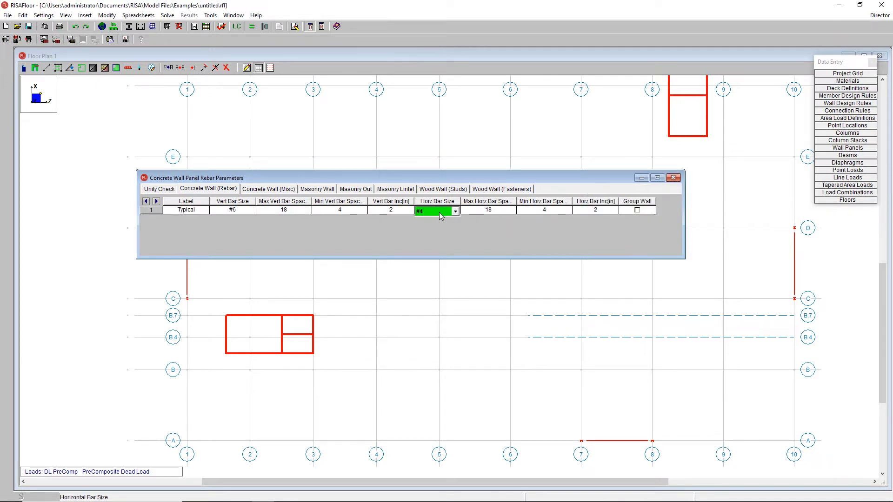
{"action": "left_click_drag", "start_coordinate": [479, 211], "coordinate": [587, 209]}
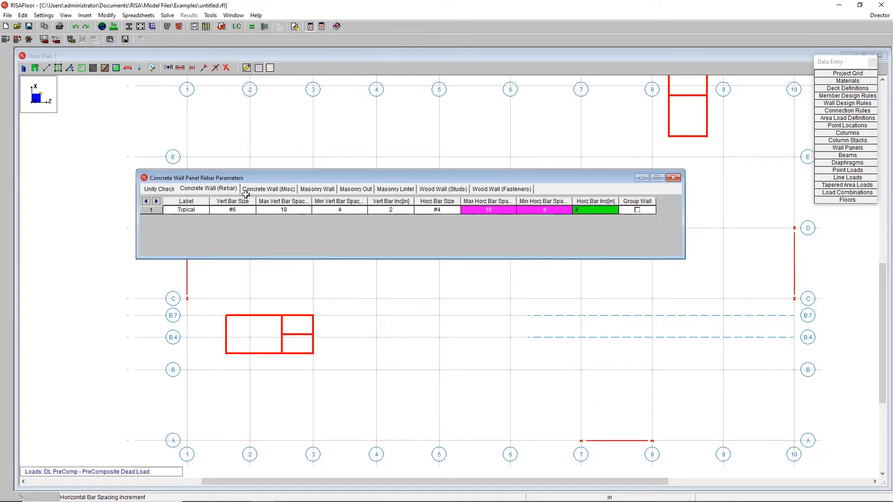
Review the Typical rule's concrete wall outer bars, bar location options and cover settings, and close the wall design rules.
{"action": "left_click", "coordinate": [263, 190]}
{"action": "left_click", "coordinate": [239, 213]}
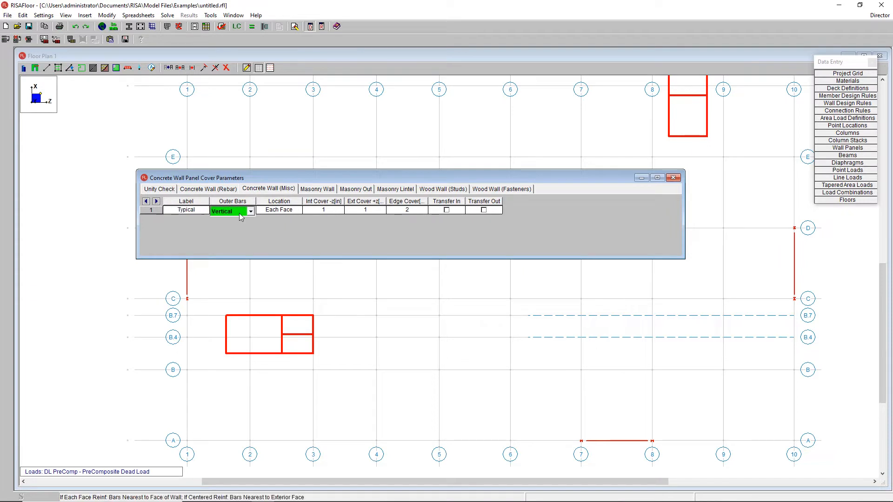
{"action": "left_click", "coordinate": [239, 213]}
{"action": "left_click", "coordinate": [241, 218]}
{"action": "left_click", "coordinate": [288, 213]}
{"action": "left_click", "coordinate": [283, 215]}
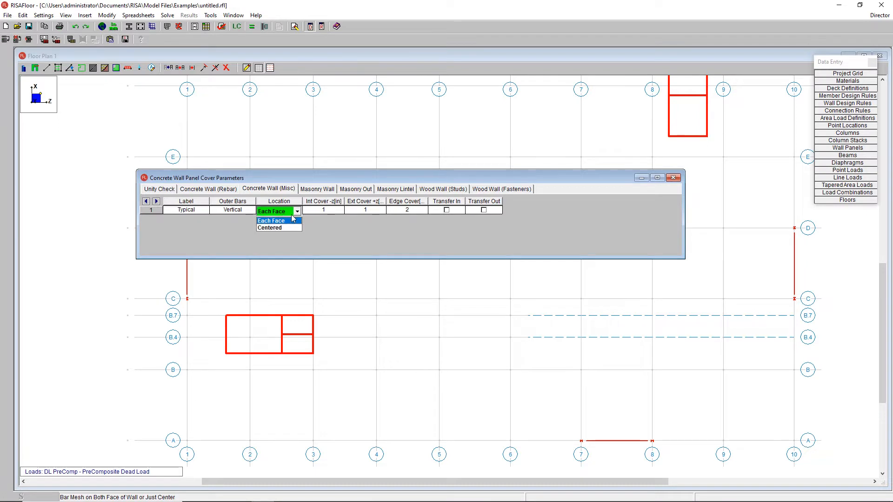
{"action": "left_click", "coordinate": [332, 210]}
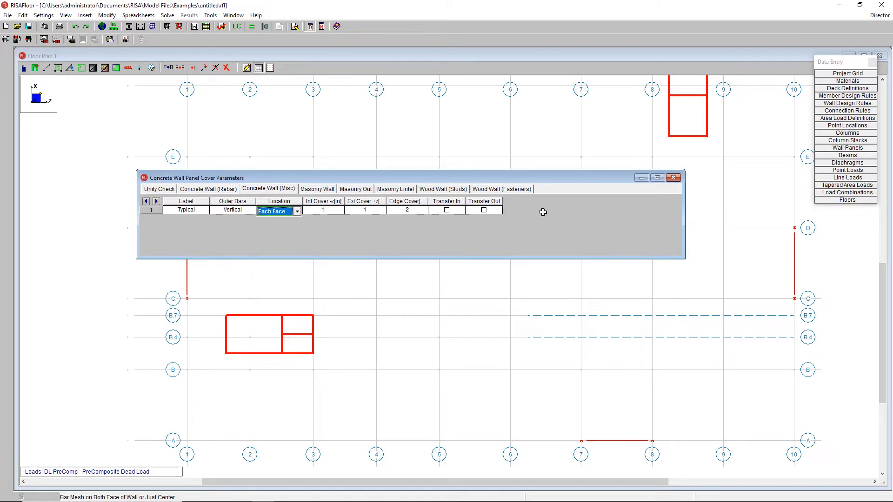
{"action": "left_click", "coordinate": [674, 179]}
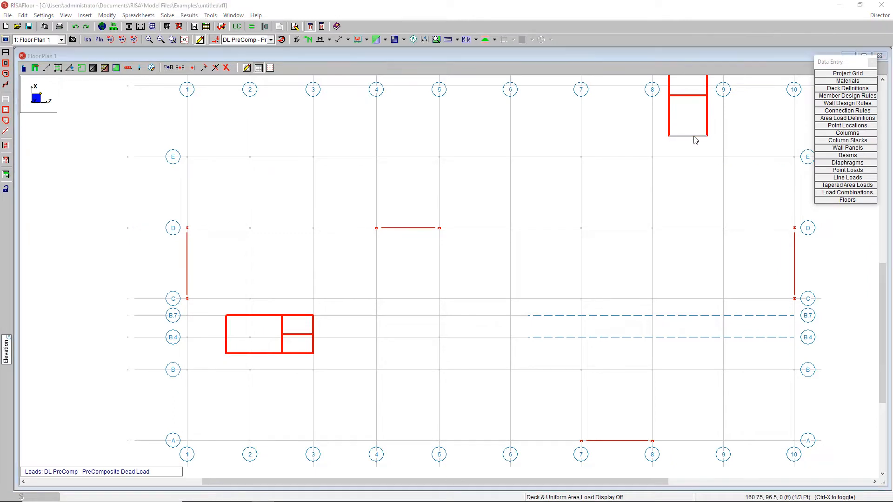
In the lower end wall of the core between grids 8 and 9, set 1 ft drawing increments and draw a centred 4 ft by 7 ft opening at its base.
{"action": "double_click", "coordinate": [694, 137]}
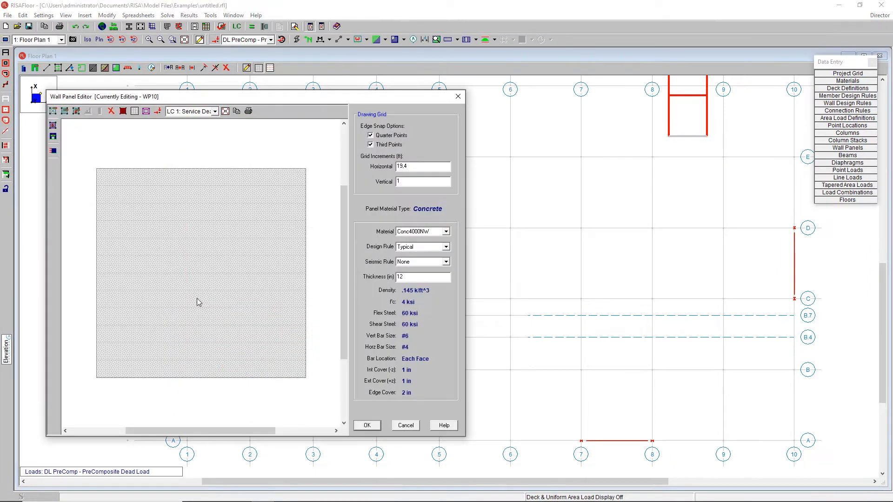
{"action": "left_click", "coordinate": [124, 111]}
{"action": "left_click_drag", "start_coordinate": [412, 166], "coordinate": [310, 144]}
{"action": "type", "text": "1"}
{"action": "left_click", "coordinate": [414, 182]}
{"action": "left_click", "coordinate": [53, 125]}
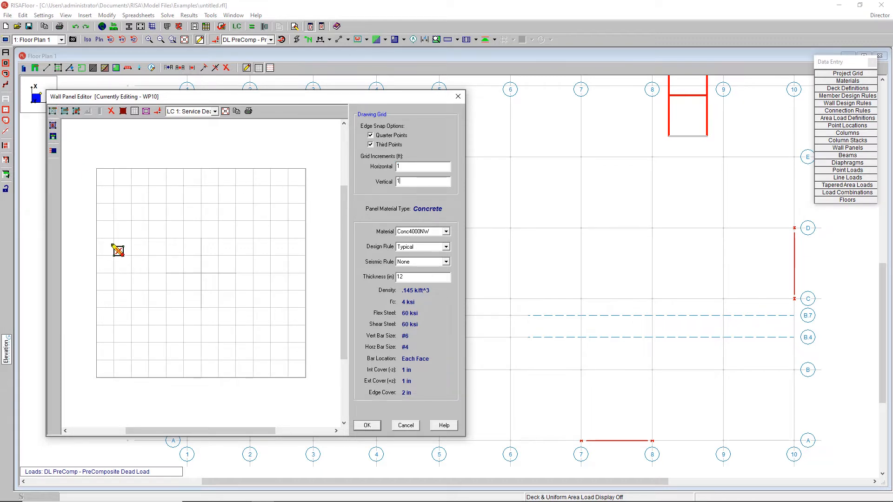
{"action": "mouse_move", "coordinate": [166, 377]}
{"action": "left_mouse_down"}
{"action": "mouse_move", "coordinate": [230, 290]}
{"action": "mouse_move", "coordinate": [235, 255]}
{"action": "left_mouse_up"}
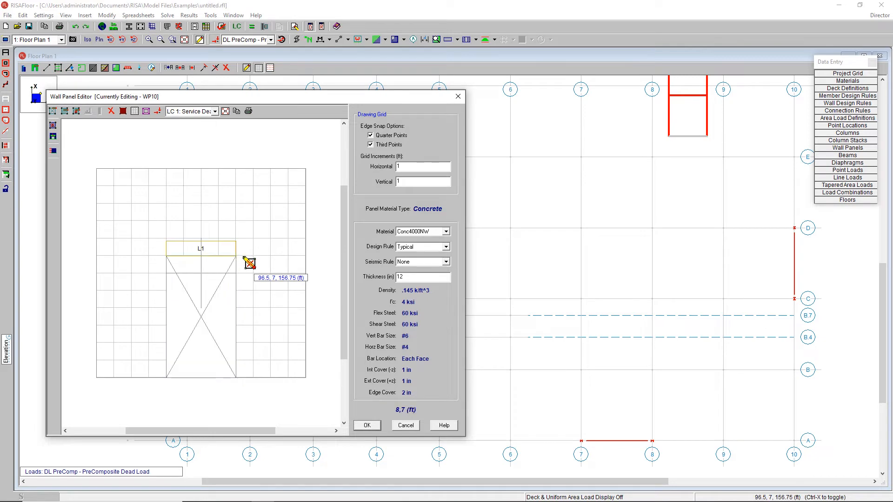
{"action": "left_click", "coordinate": [367, 425]}
Inspect the core walls and lateral frames in the full 3D model, and return to Floor Plan 1.
{"action": "scroll", "coordinate": [494, 379], "scroll_direction": "down", "scroll_amount": 3}
{"action": "middle_click_drag", "start_coordinate": [501, 237], "coordinate": [449, 242]}
{"action": "left_click", "coordinate": [50, 41]}
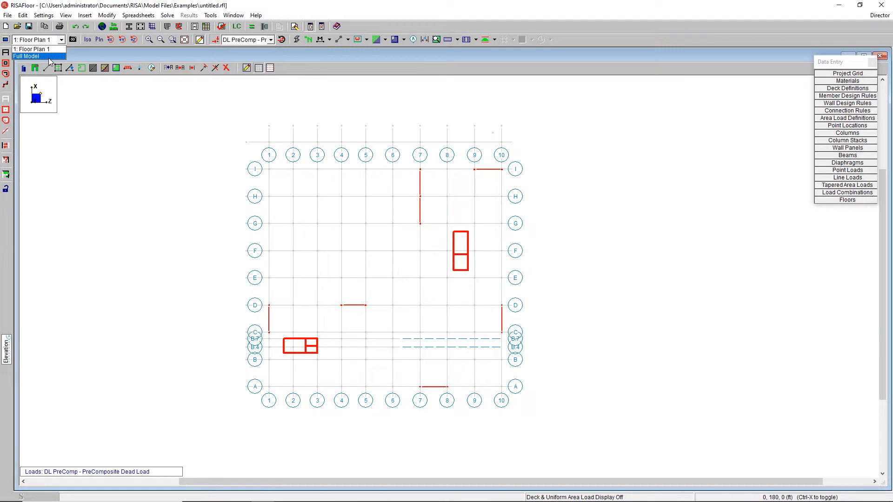
{"action": "left_click", "coordinate": [33, 47]}
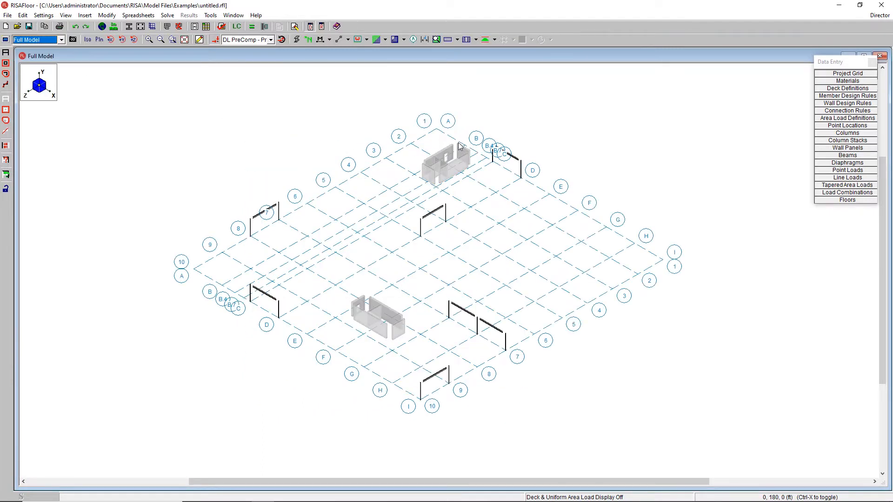
{"action": "scroll", "coordinate": [381, 223], "scroll_direction": "up", "scroll_amount": 2}
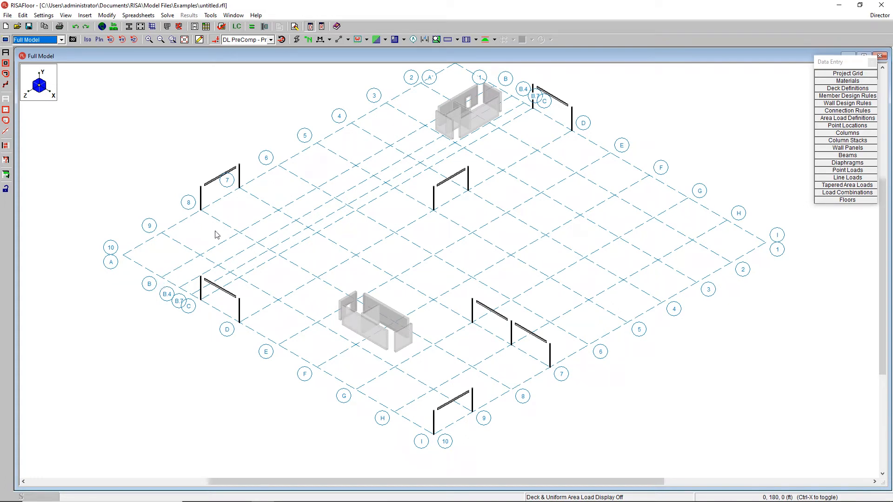
{"action": "scroll", "coordinate": [261, 225], "scroll_direction": "down", "scroll_amount": 2}
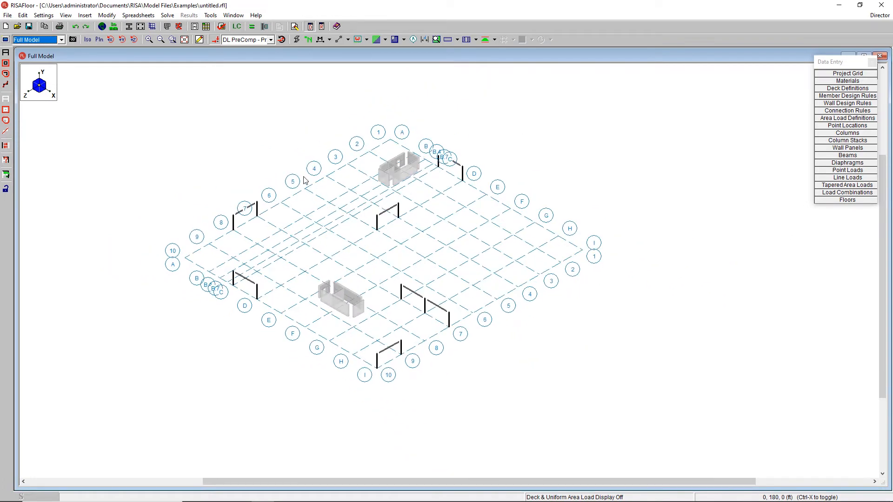
{"action": "left_click", "coordinate": [61, 39]}
{"action": "left_click", "coordinate": [32, 52]}
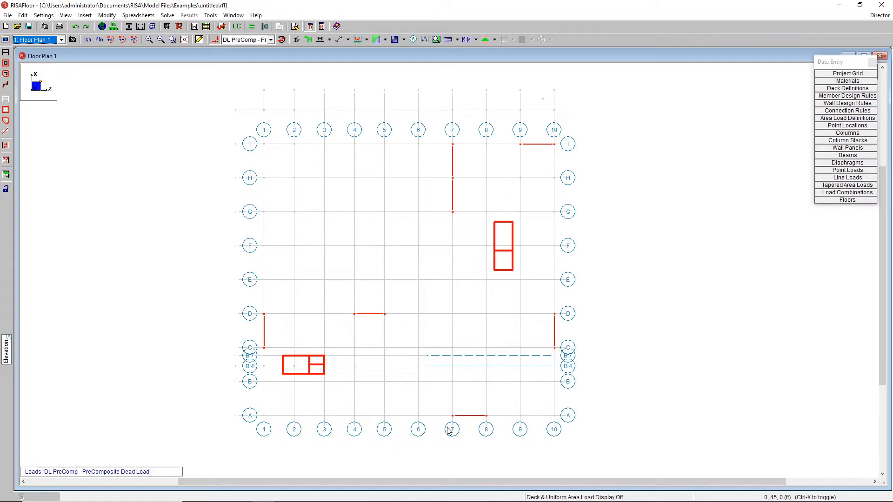
Draw hot rolled A992 wide flange columns with Gravity function along grid line D at grids 2, 3 and 6 through 9.
{"action": "left_click", "coordinate": [199, 40]}
{"action": "left_click", "coordinate": [36, 68]}
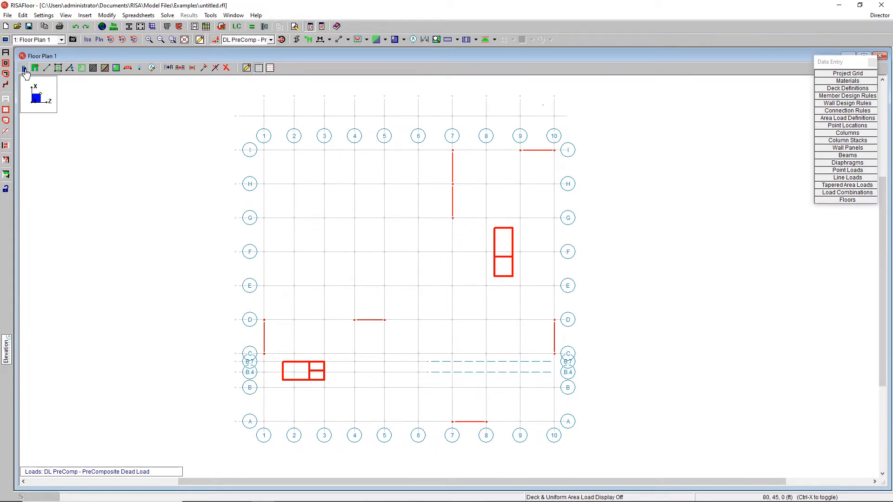
{"action": "left_click", "coordinate": [60, 86]}
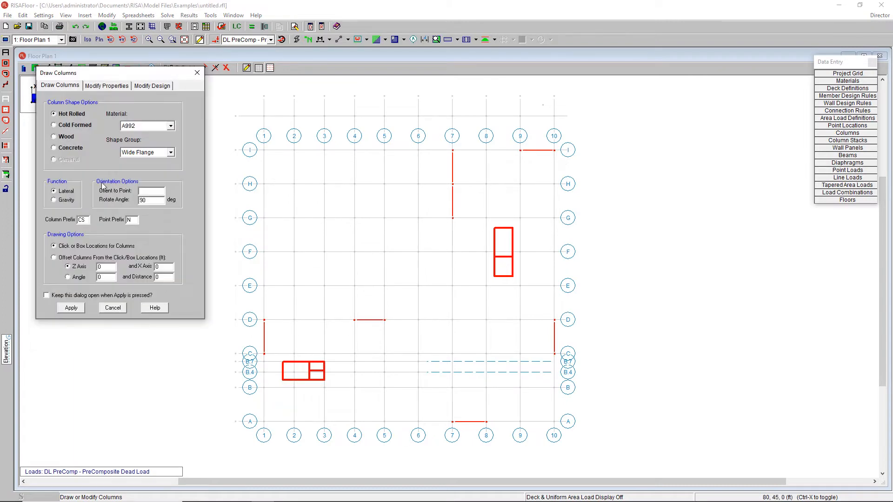
{"action": "left_click", "coordinate": [54, 200]}
{"action": "left_click", "coordinate": [71, 309]}
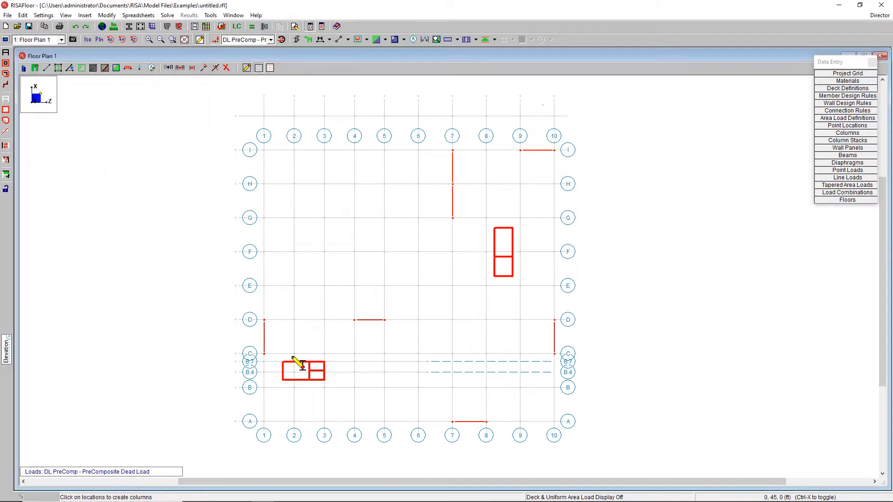
{"action": "scroll", "coordinate": [299, 342], "scroll_direction": "down", "scroll_amount": 2}
{"action": "scroll", "coordinate": [329, 342], "scroll_direction": "up", "scroll_amount": 3}
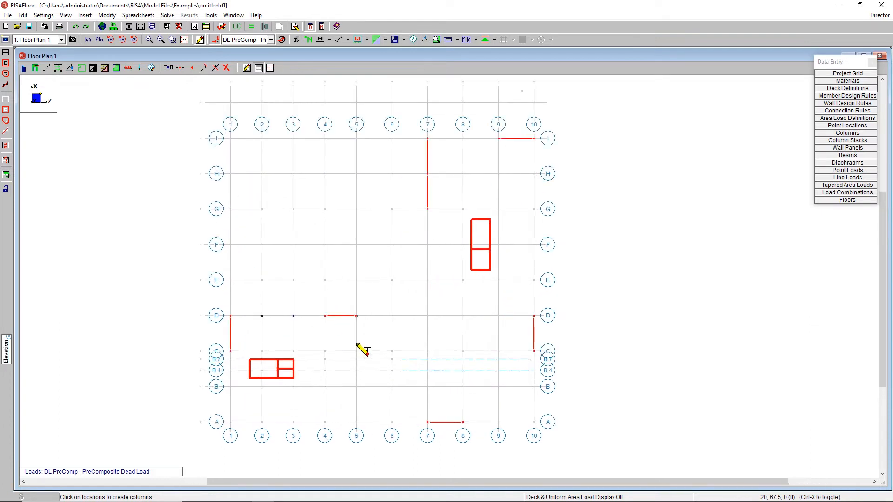
{"action": "left_click_drag", "start_coordinate": [562, 315], "coordinate": [575, 319]}
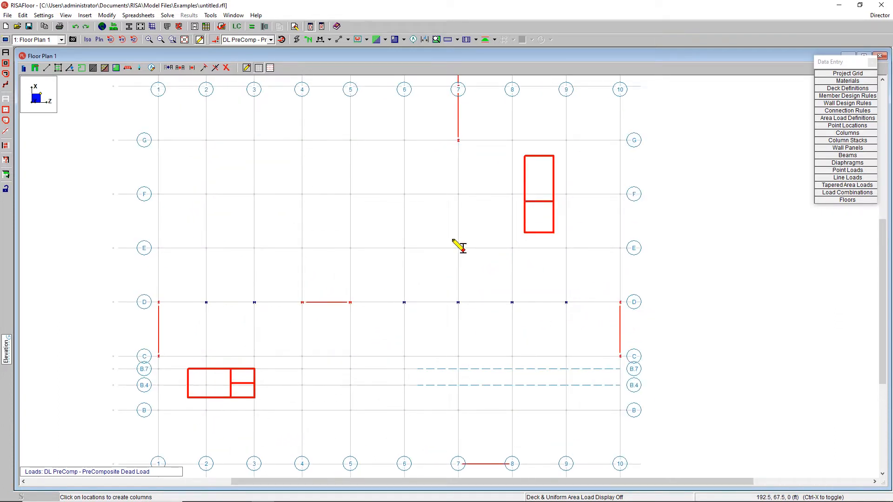
Add gravity columns on grid line E at grids 7 through 10, on F at grids 7 and 8, and on I at grid 8.
{"action": "left_click_drag", "start_coordinate": [459, 244], "coordinate": [621, 267]}
{"action": "scroll", "coordinate": [622, 267], "scroll_direction": "down", "scroll_amount": 2}
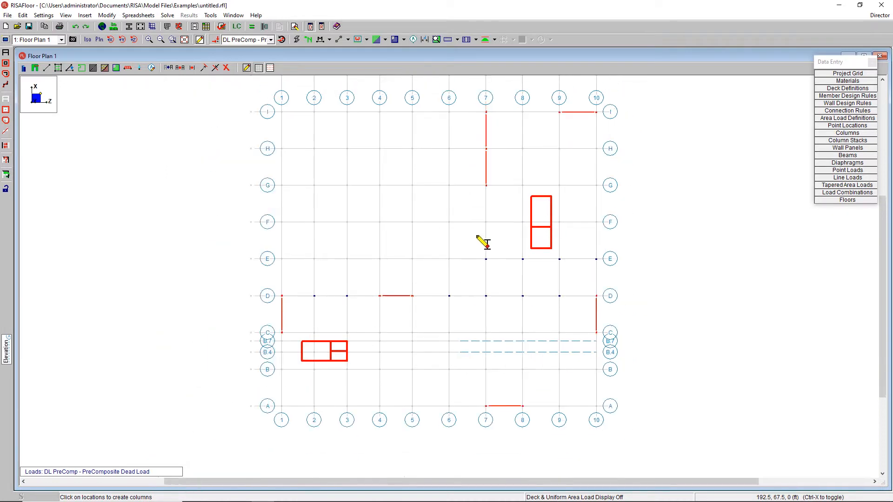
{"action": "left_click_drag", "start_coordinate": [484, 222], "coordinate": [528, 235]}
{"action": "scroll", "coordinate": [496, 255], "scroll_direction": "down", "scroll_amount": 3}
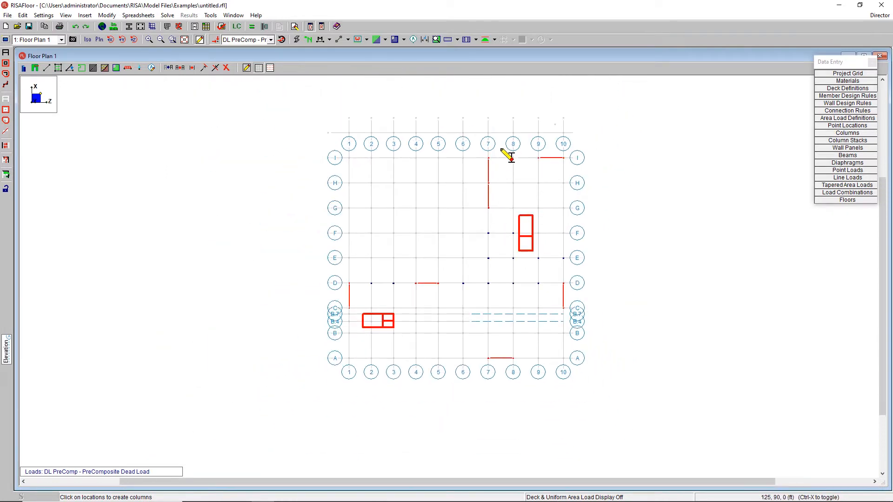
{"action": "scroll", "coordinate": [492, 157], "scroll_direction": "up", "scroll_amount": 3}
{"action": "left_click_drag", "start_coordinate": [482, 152], "coordinate": [622, 182]}
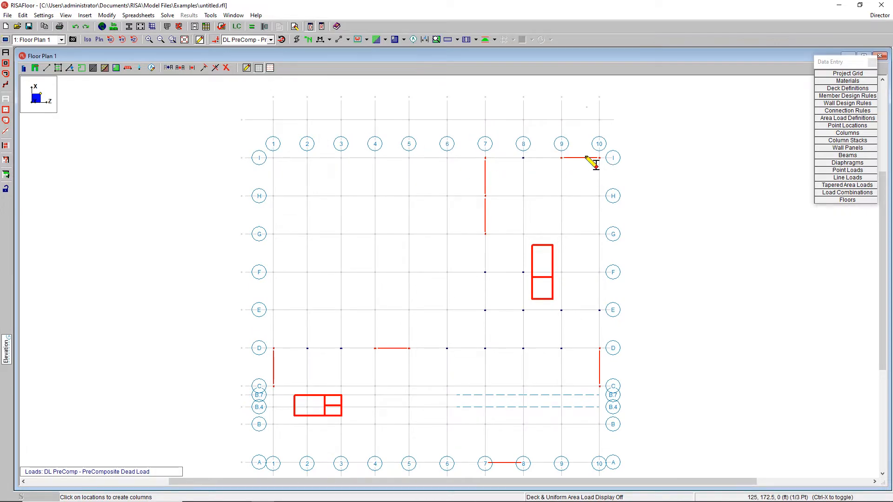
{"action": "scroll", "coordinate": [529, 163], "scroll_direction": "up", "scroll_amount": 3}
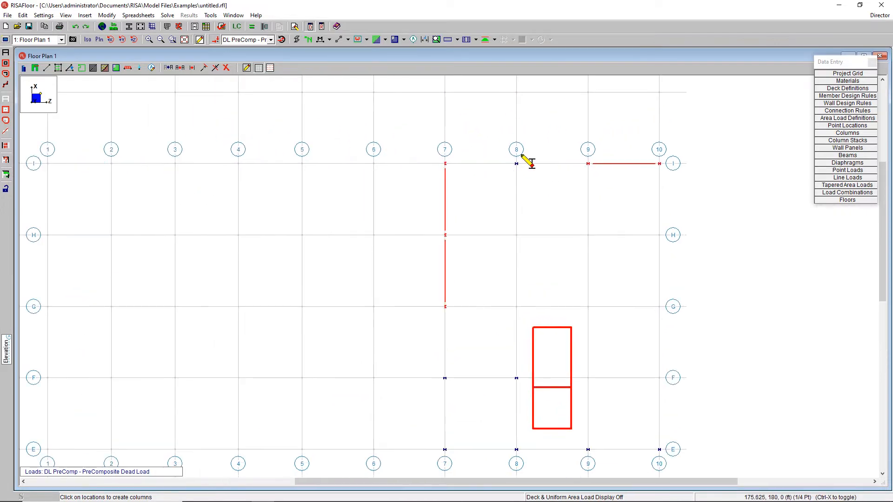
Hide the drawing grid and add gravity columns at the open grid intersections along grid lines A, B and C.
{"action": "left_click", "coordinate": [258, 68]}
{"action": "scroll", "coordinate": [492, 179], "scroll_direction": "down", "scroll_amount": 5}
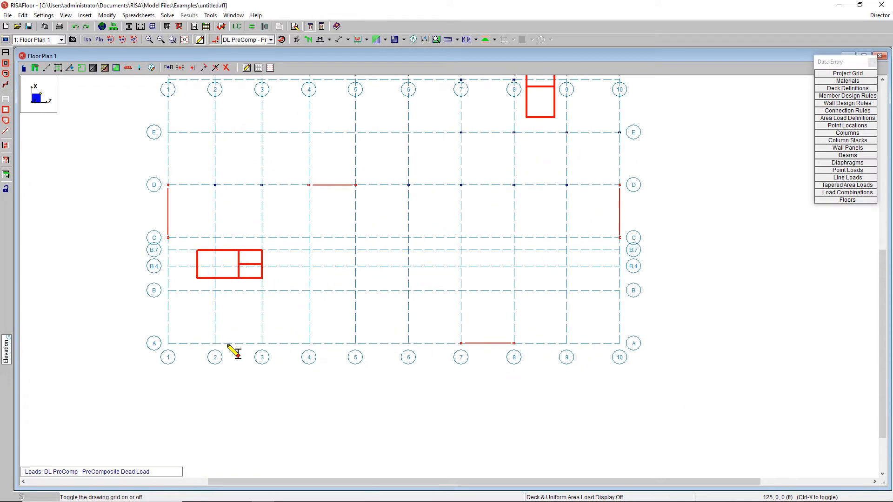
{"action": "left_click_drag", "start_coordinate": [165, 337], "coordinate": [644, 353]}
{"action": "left_click_drag", "start_coordinate": [162, 289], "coordinate": [714, 307]}
{"action": "left_click_drag", "start_coordinate": [545, 232], "coordinate": [645, 243]}
{"action": "scroll", "coordinate": [544, 290], "scroll_direction": "down", "scroll_amount": 2}
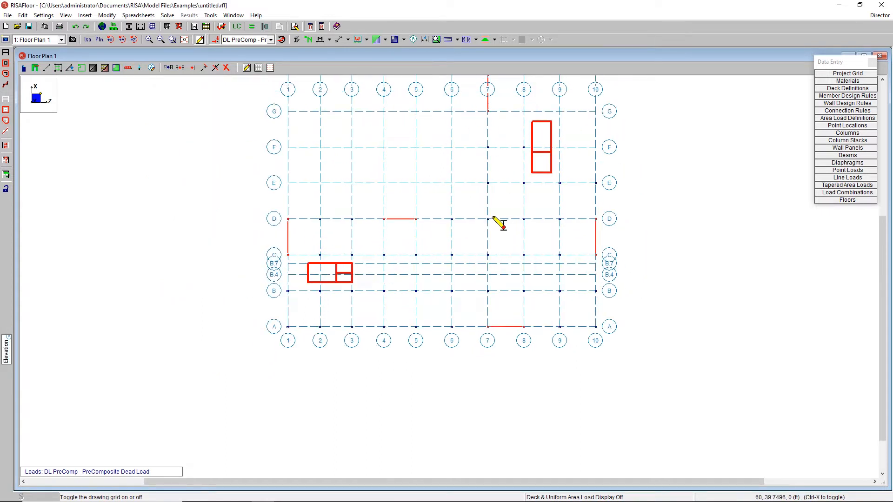
{"action": "scroll", "coordinate": [495, 218], "scroll_direction": "down", "scroll_amount": 2}
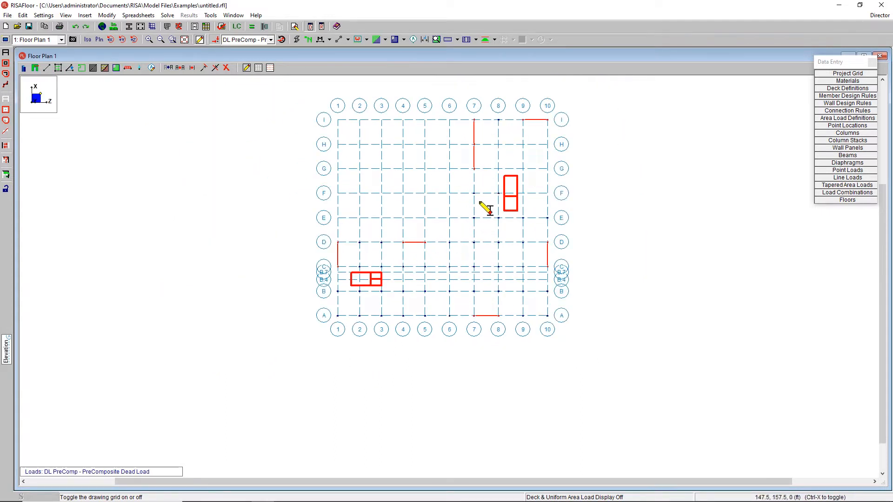
Add gravity columns on grid lines E and F at grids 5 and 6.
{"action": "scroll", "coordinate": [475, 219], "scroll_direction": "up", "scroll_amount": 2}
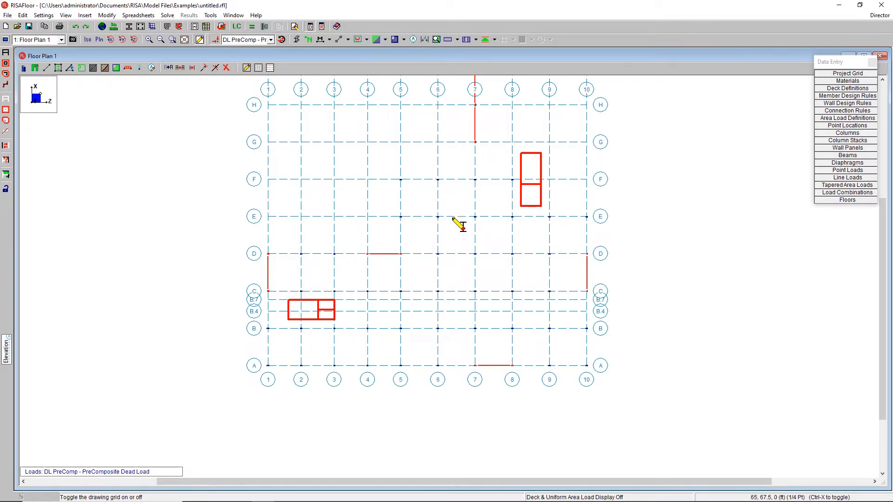
{"action": "scroll", "coordinate": [451, 223], "scroll_direction": "down", "scroll_amount": 1}
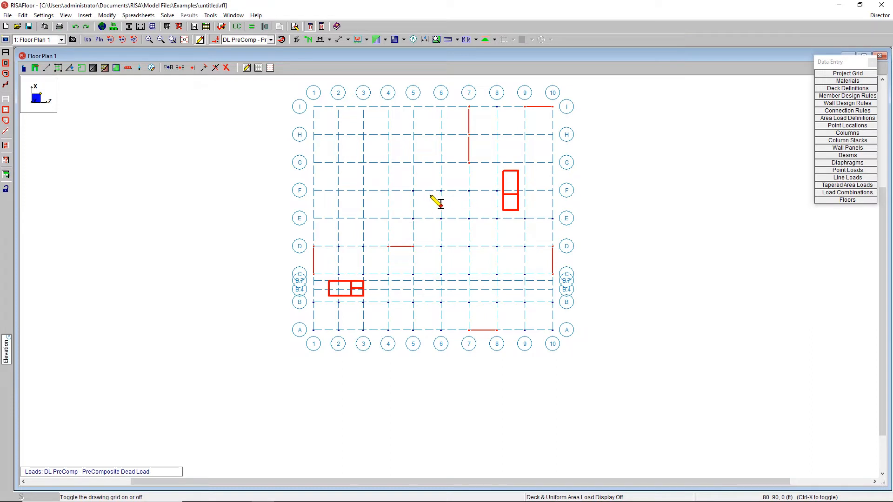
{"action": "scroll", "coordinate": [449, 200], "scroll_direction": "up", "scroll_amount": 1}
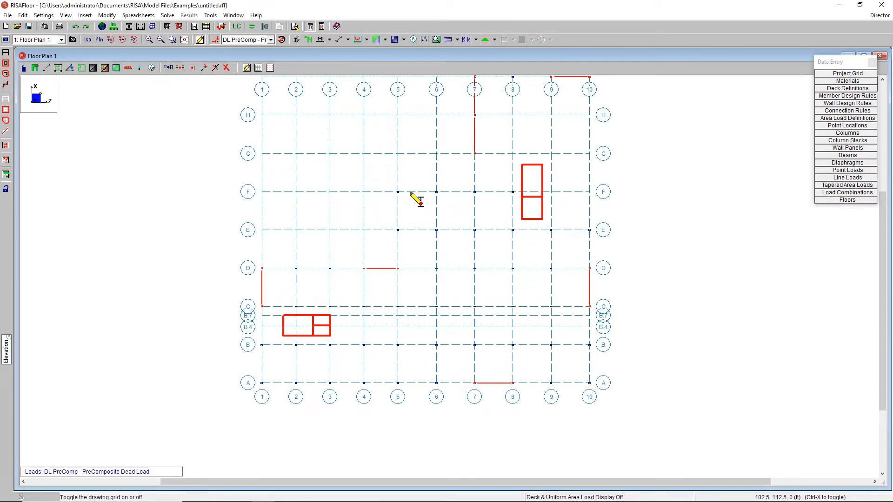
Delete the gravity column at the intersection of grid line F and grid 5.
{"action": "left_click", "coordinate": [227, 68]}
{"action": "left_click", "coordinate": [75, 261]}
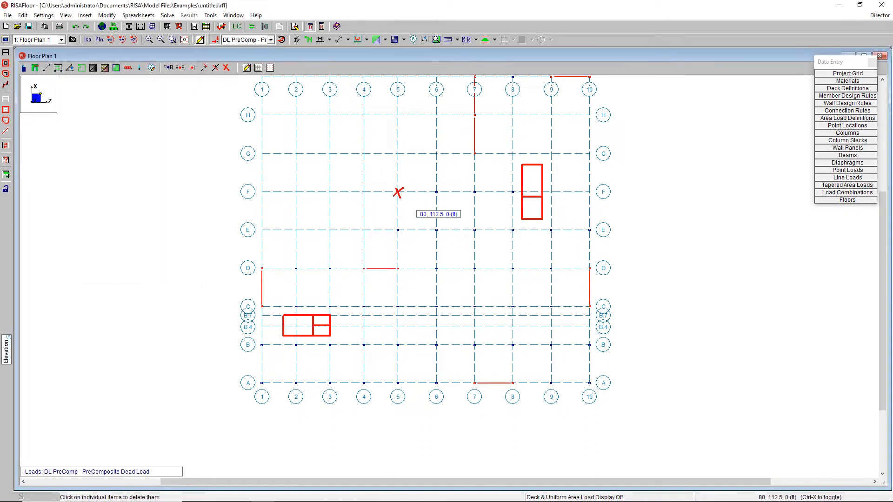
{"action": "left_click", "coordinate": [398, 192]}
{"action": "left_click", "coordinate": [425, 299]}
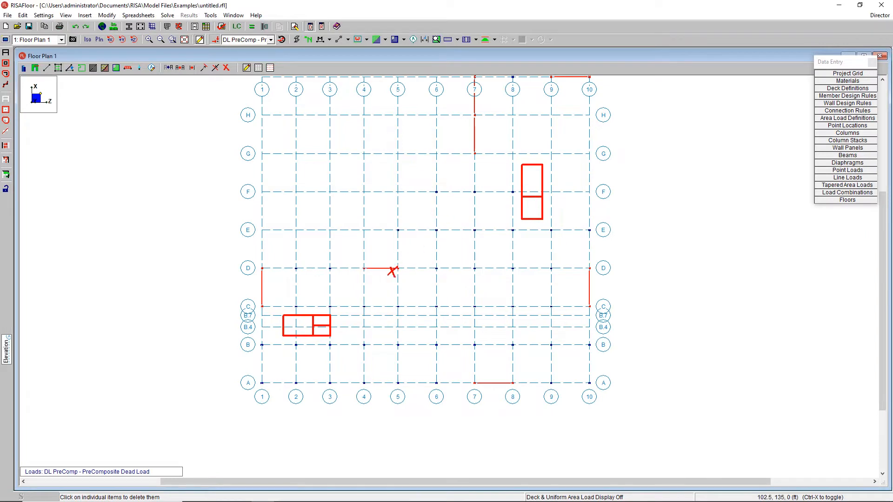
{"action": "scroll", "coordinate": [335, 286], "scroll_direction": "down", "scroll_amount": 2}
{"action": "key", "text": "Escape"}
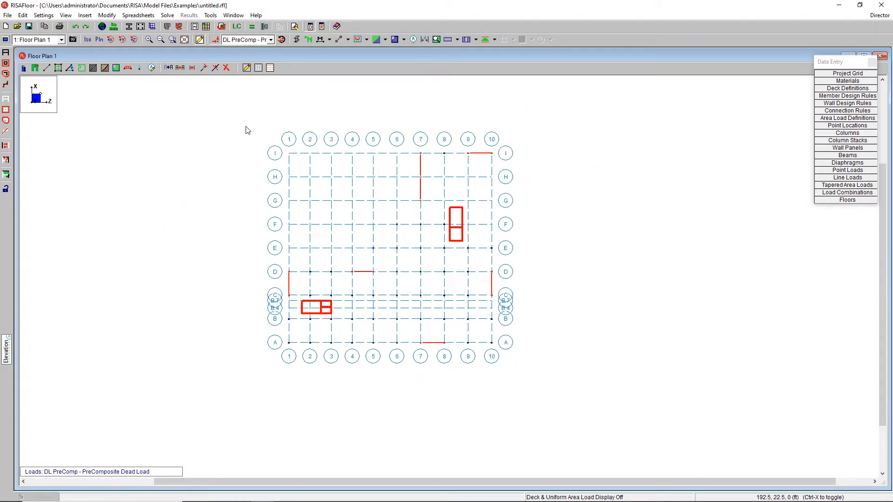
Add gravity columns at the open intersections of grid lines F, G and H within grids 8 through 10.
{"action": "scroll", "coordinate": [478, 180], "scroll_direction": "up", "scroll_amount": 2}
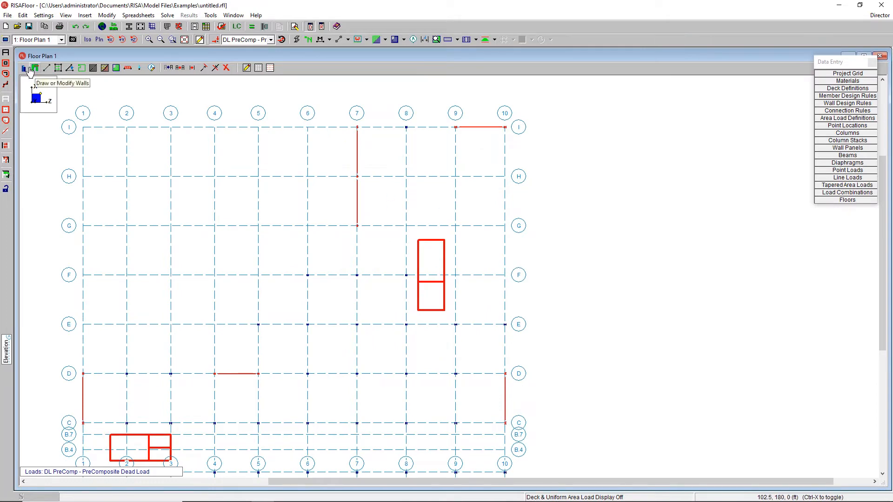
{"action": "left_click", "coordinate": [25, 69]}
{"action": "left_click", "coordinate": [71, 308]}
{"action": "left_click_drag", "start_coordinate": [390, 170], "coordinate": [479, 235]}
{"action": "mouse_move", "coordinate": [493, 162]}
{"action": "left_mouse_down"}
{"action": "mouse_move", "coordinate": [522, 319]}
{"action": "mouse_move", "coordinate": [529, 315]}
{"action": "left_mouse_up"}
{"action": "scroll", "coordinate": [493, 211], "scroll_direction": "down", "scroll_amount": 1}
{"action": "key", "text": "Escape"}
Draw composite A992 wide flange gravity beams point to point along the grid lines between all the columns.
{"action": "left_click", "coordinate": [48, 69]}
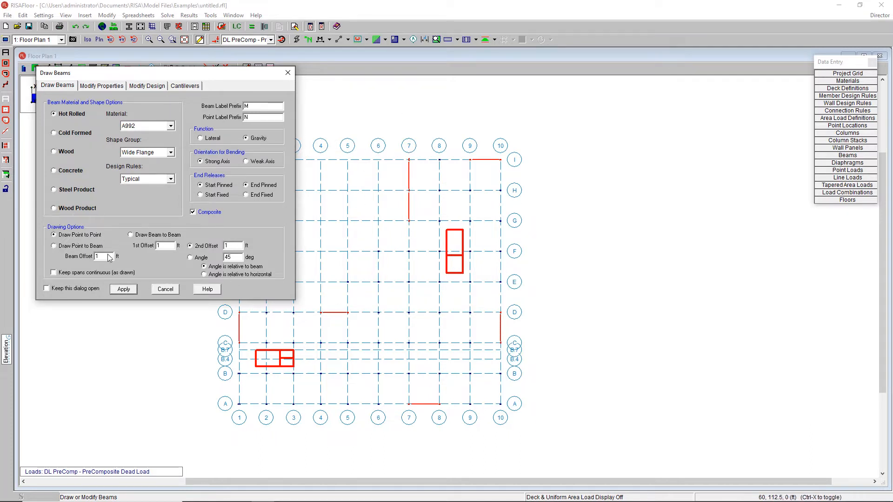
{"action": "left_click", "coordinate": [124, 289]}
{"action": "mouse_move", "coordinate": [400, 155]}
{"action": "left_mouse_down"}
{"action": "mouse_move", "coordinate": [533, 389]}
{"action": "mouse_move", "coordinate": [525, 413]}
{"action": "left_mouse_up"}
{"action": "mouse_move", "coordinate": [203, 278]}
{"action": "left_mouse_down"}
{"action": "mouse_move", "coordinate": [435, 385]}
{"action": "mouse_move", "coordinate": [533, 414]}
{"action": "left_mouse_up"}
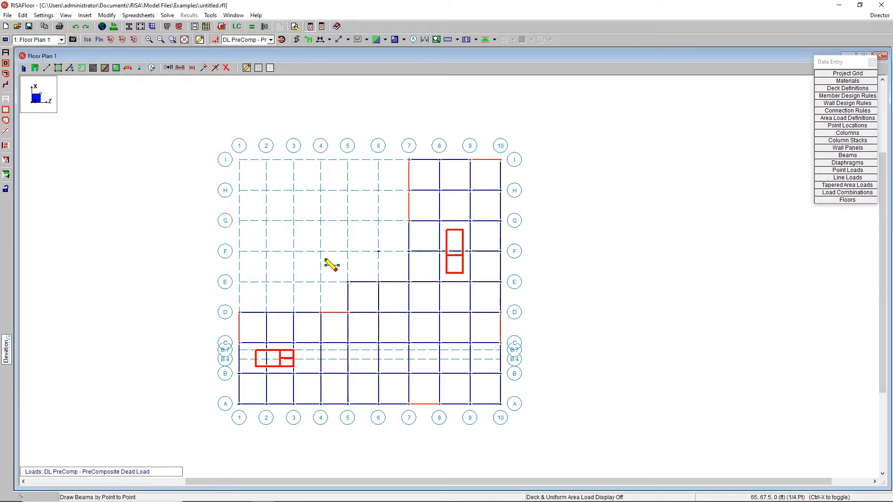
{"action": "left_click_drag", "start_coordinate": [328, 239], "coordinate": [421, 317]}
Draw a diagonal beam from the column at E-5 to the column at F-6.
{"action": "scroll", "coordinate": [383, 329], "scroll_direction": "up", "scroll_amount": 2}
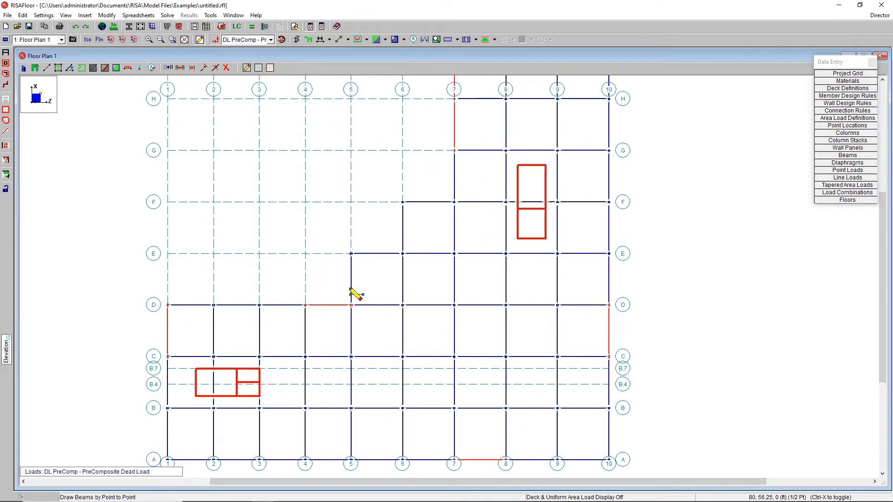
{"action": "left_click", "coordinate": [352, 254]}
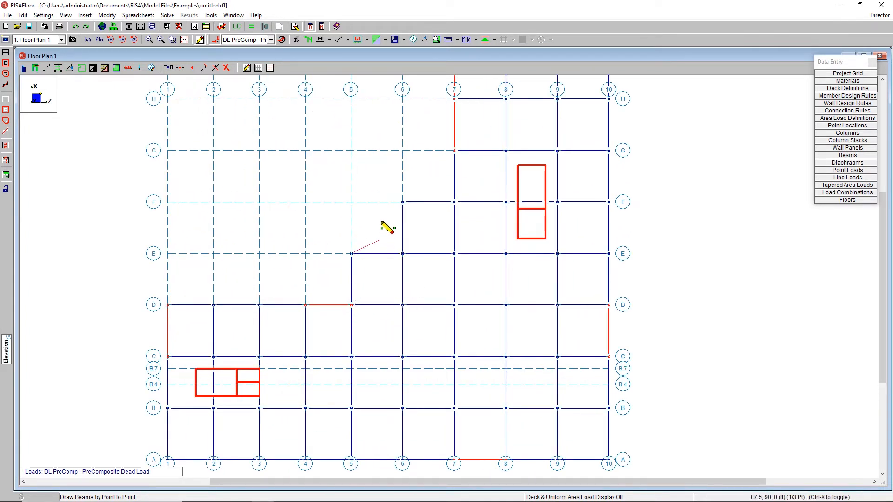
{"action": "left_click", "coordinate": [403, 202]}
{"action": "scroll", "coordinate": [386, 237], "scroll_direction": "down", "scroll_amount": 2}
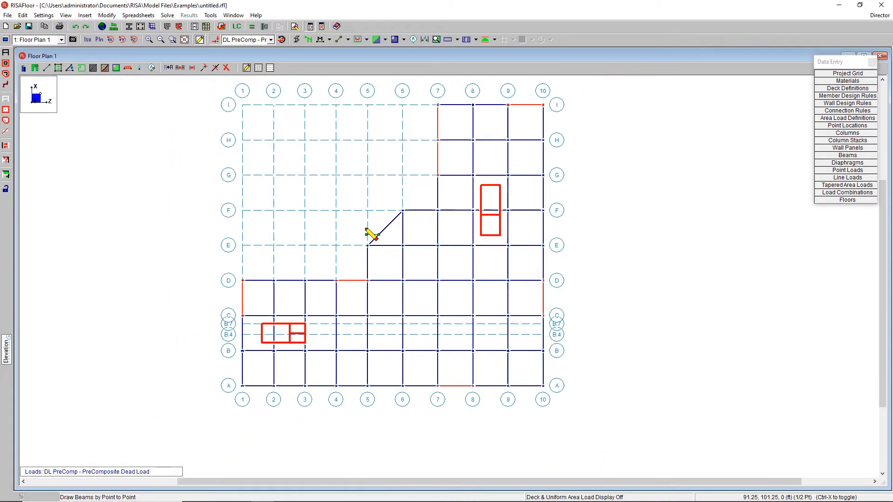
Examine the framing around both core walls and how their corners line up with the adjacent beams.
{"action": "scroll", "coordinate": [284, 286], "scroll_direction": "up", "scroll_amount": 3}
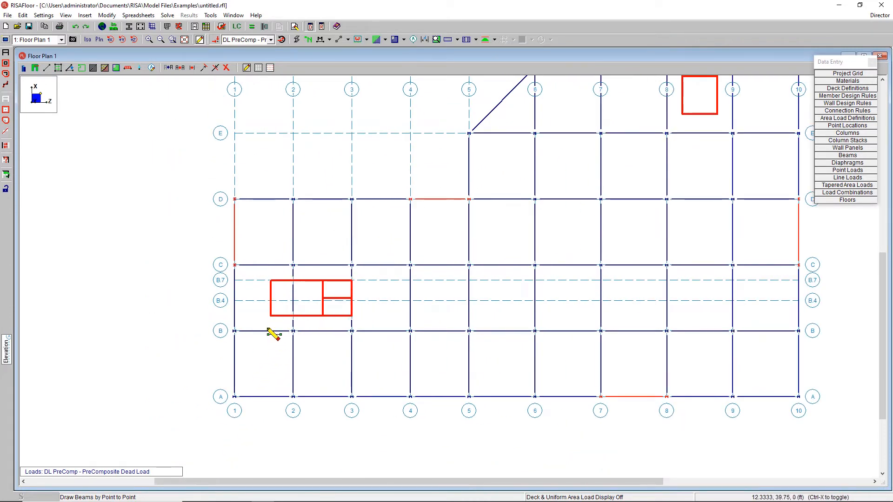
{"action": "scroll", "coordinate": [277, 348], "scroll_direction": "up", "scroll_amount": 1}
{"action": "scroll", "coordinate": [263, 330], "scroll_direction": "down", "scroll_amount": 2}
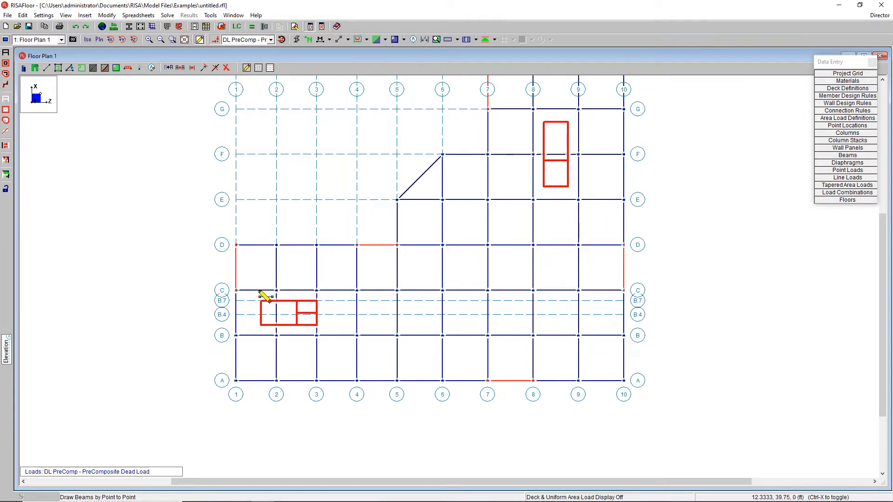
{"action": "scroll", "coordinate": [261, 295], "scroll_direction": "up", "scroll_amount": 2}
{"action": "scroll", "coordinate": [237, 328], "scroll_direction": "down", "scroll_amount": 2}
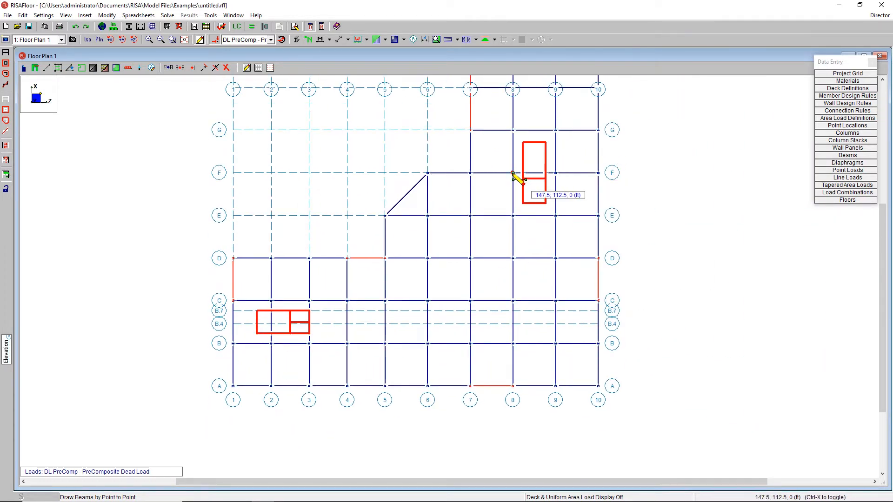
{"action": "scroll", "coordinate": [551, 166], "scroll_direction": "up", "scroll_amount": 2}
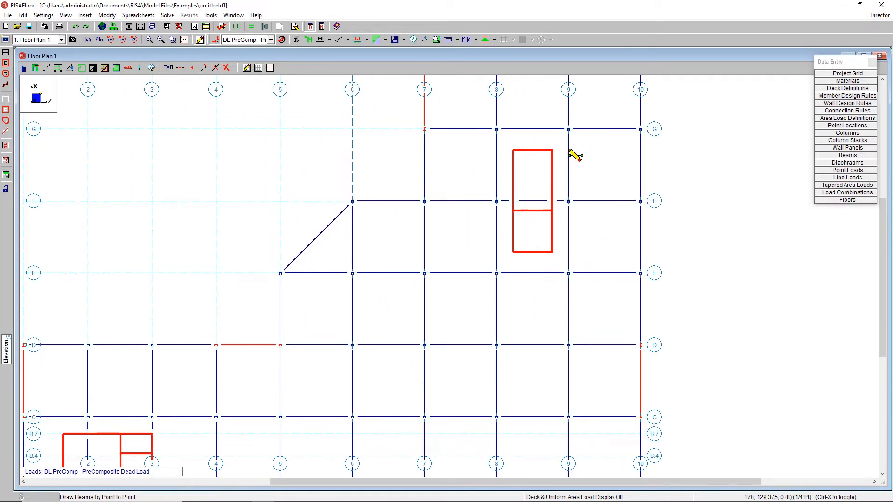
{"action": "scroll", "coordinate": [575, 154], "scroll_direction": "up", "scroll_amount": 1}
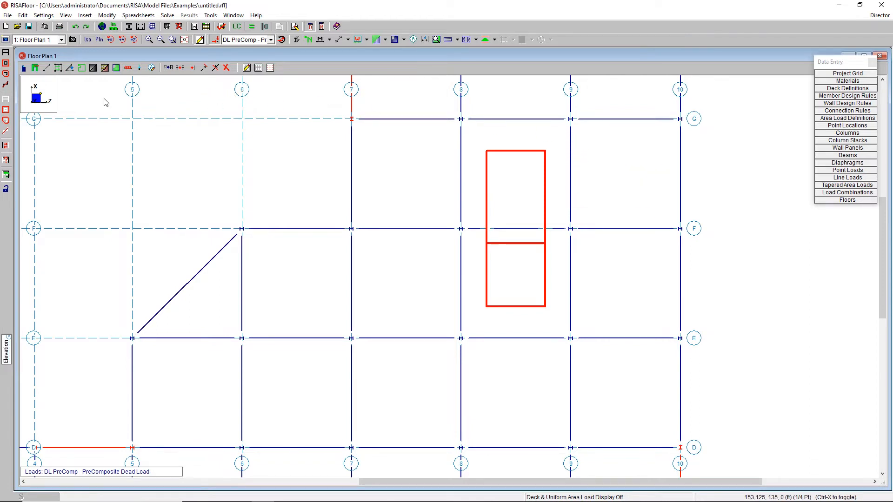
Try to draw a beam-to-beam member from the core's G-side corner toward grid 9 with 1st offset 0 ft and angle 90 deg relative to the beam.
{"action": "left_click", "coordinate": [47, 68]}
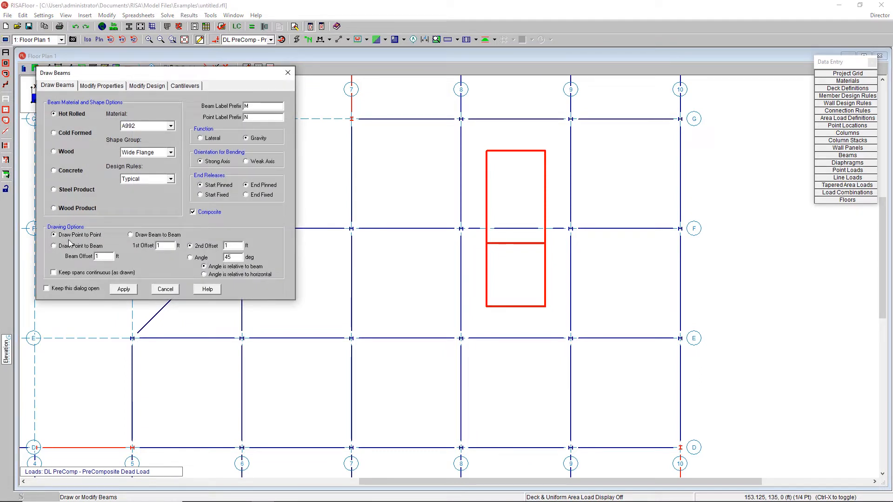
{"action": "left_click", "coordinate": [173, 236]}
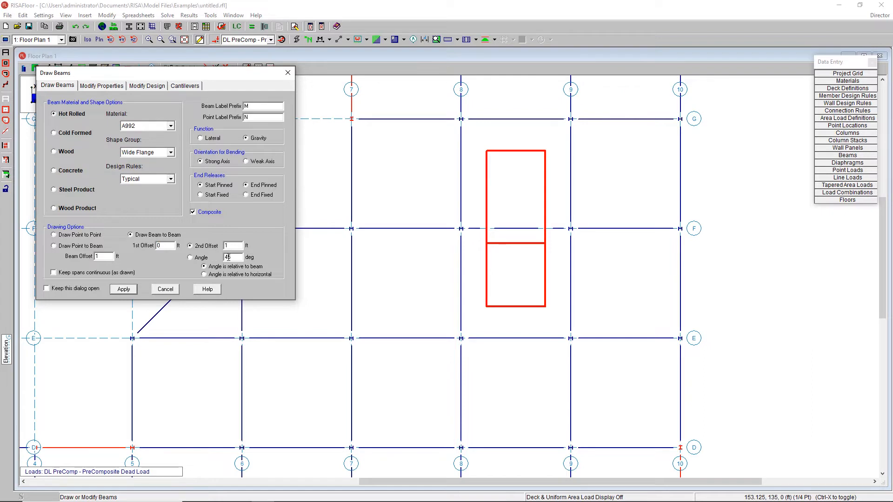
{"action": "left_click", "coordinate": [190, 257]}
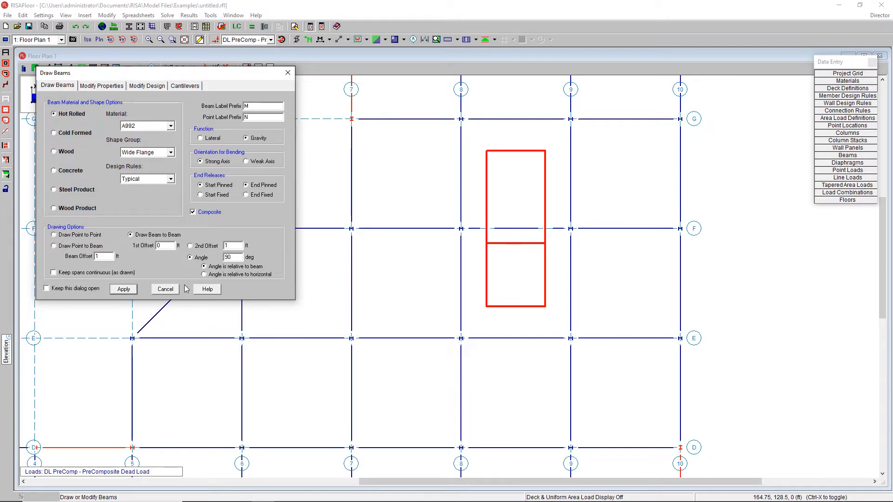
{"action": "left_click", "coordinate": [124, 289]}
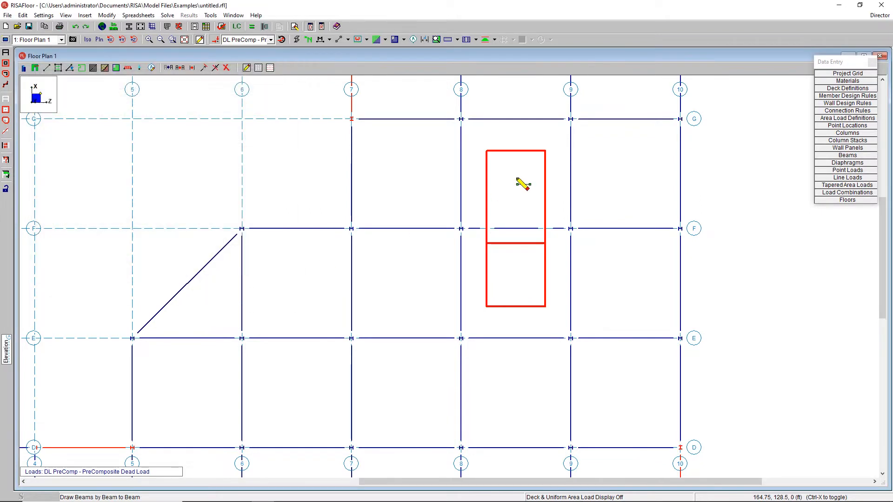
{"action": "left_click", "coordinate": [552, 153]}
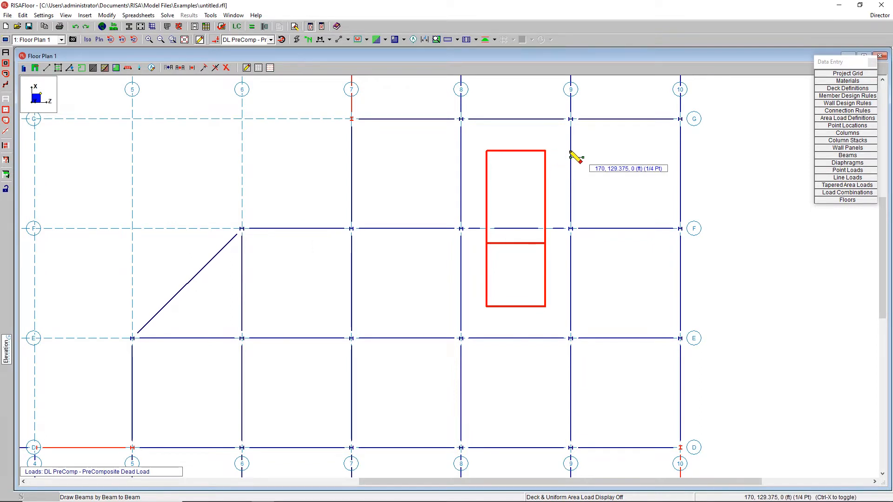
{"action": "right_click", "coordinate": [572, 153]}
Draw beams from the G-side corners of the core between grids 8 and 9 to both grids, at 0 deg relative to horizontal.
{"action": "left_click", "coordinate": [46, 67]}
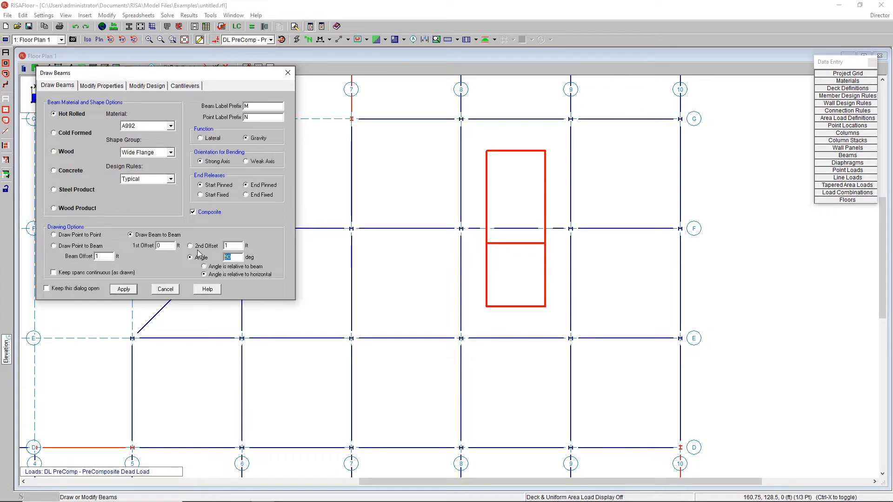
{"action": "left_click", "coordinate": [125, 290]}
{"action": "left_click", "coordinate": [546, 150]}
{"action": "left_click", "coordinate": [572, 152]}
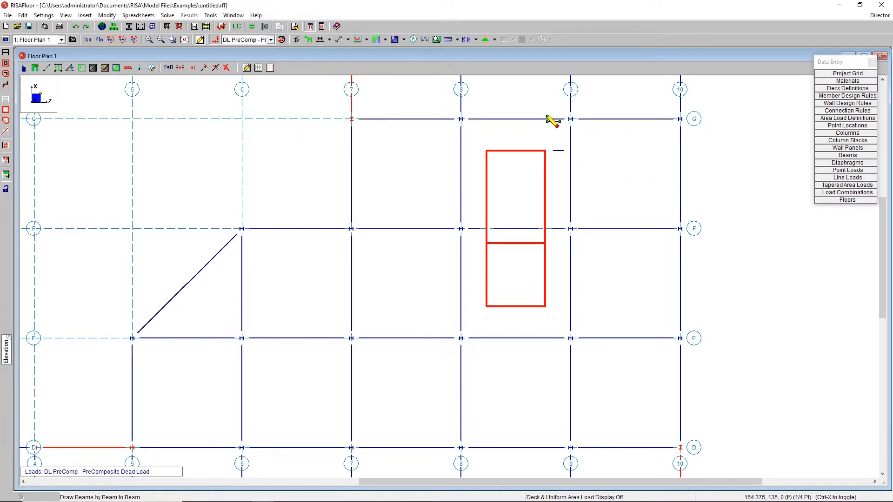
{"action": "left_click", "coordinate": [486, 150]}
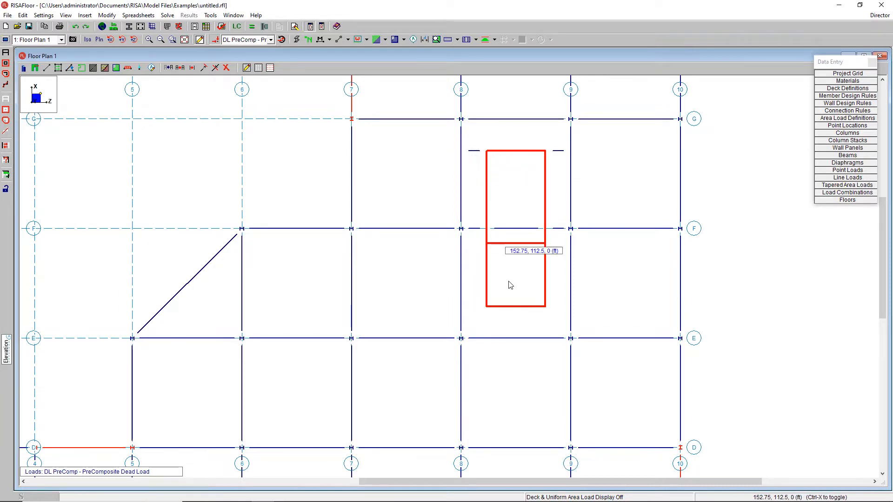
Draw beam-to-beam members at 0 deg relative to horizontal from the same core's E-side corners to grids 9 and 8.
{"action": "right_click", "coordinate": [532, 290]}
{"action": "left_click", "coordinate": [582, 17]}
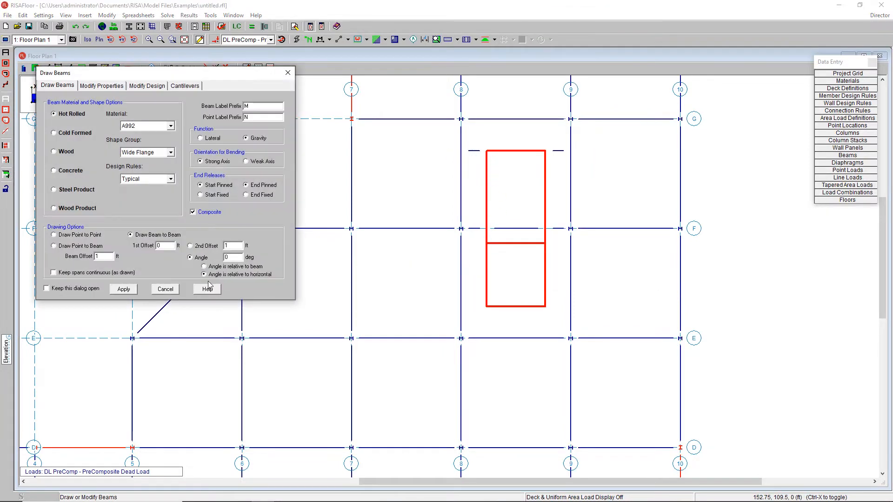
{"action": "left_click", "coordinate": [124, 290]}
{"action": "left_click", "coordinate": [545, 307]}
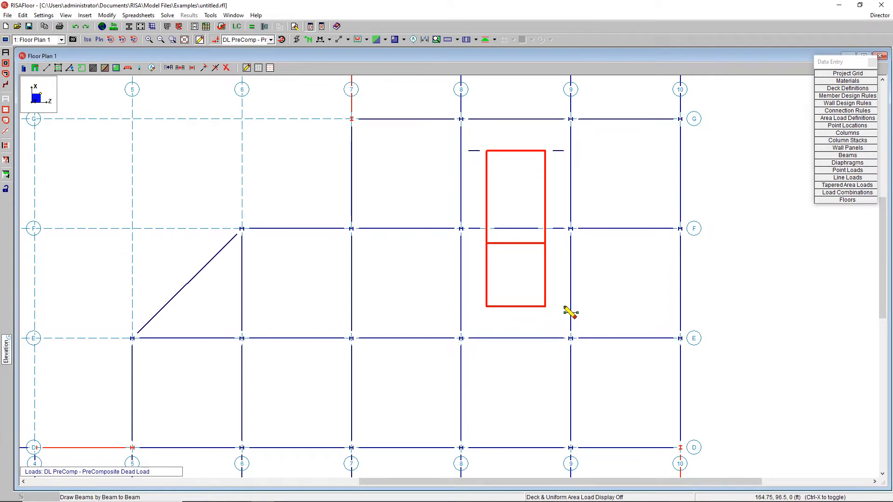
{"action": "left_click", "coordinate": [571, 307]}
{"action": "left_click", "coordinate": [486, 306]}
{"action": "left_click", "coordinate": [461, 307]}
{"action": "key", "text": "Escape"}
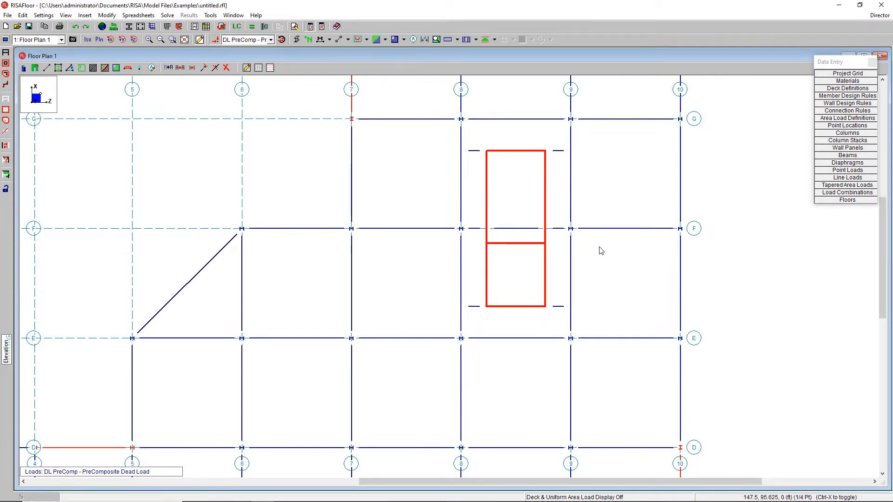
Draw a beam from the corner of the other core nearest grid 1 on line B.7 to the beam on grid line C.
{"action": "scroll", "coordinate": [578, 214], "scroll_direction": "down", "scroll_amount": 3}
{"action": "scroll", "coordinate": [207, 425], "scroll_direction": "up", "scroll_amount": 3}
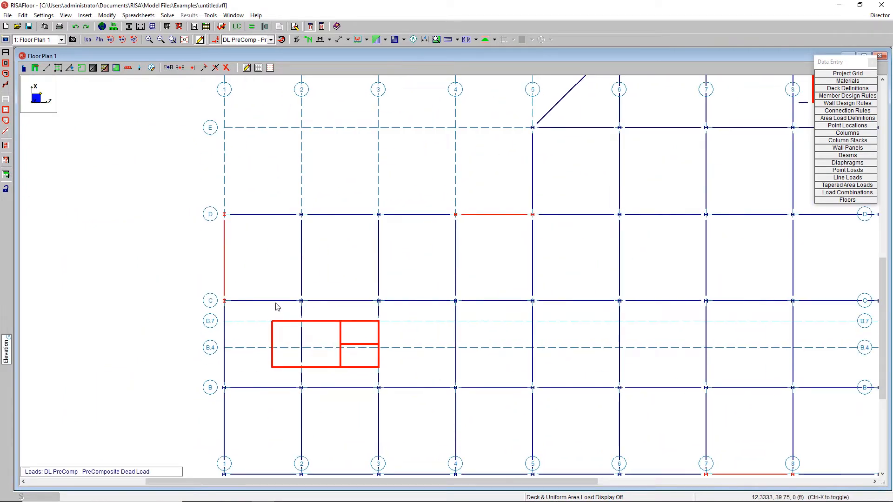
{"action": "scroll", "coordinate": [221, 314], "scroll_direction": "up", "scroll_amount": 1}
{"action": "left_click", "coordinate": [47, 68]}
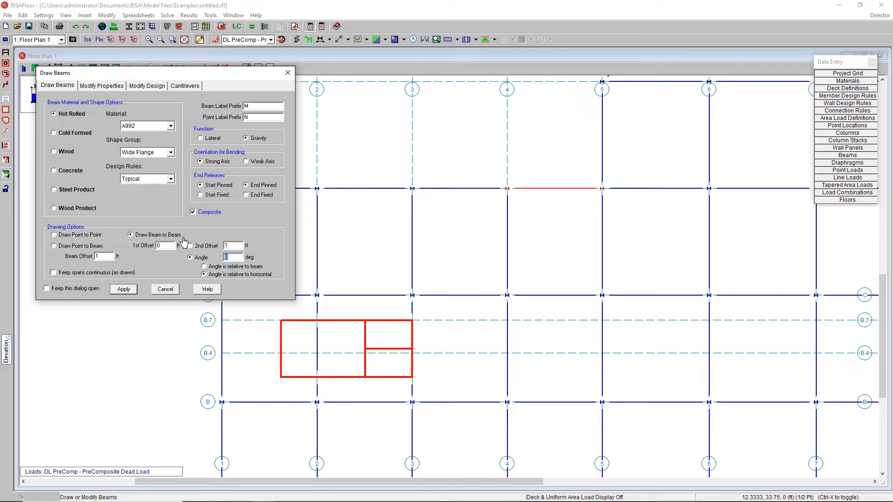
{"action": "left_click", "coordinate": [118, 290]}
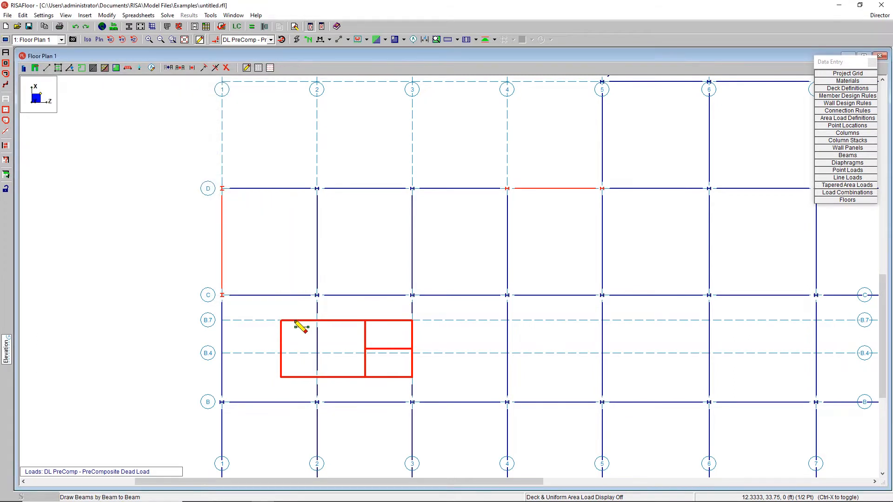
{"action": "left_click", "coordinate": [282, 321]}
{"action": "left_click", "coordinate": [282, 296]}
Draw a beam from that core's B-side corner nearest grid 1 to the beam on grid line B.
{"action": "left_click", "coordinate": [280, 377]}
{"action": "right_click", "coordinate": [253, 366]}
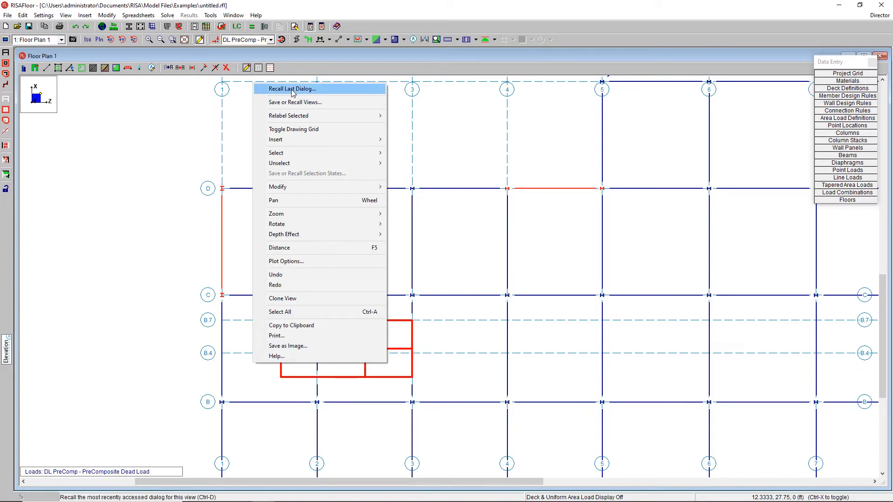
{"action": "left_click", "coordinate": [272, 88]}
{"action": "left_click", "coordinate": [123, 287]}
{"action": "left_click", "coordinate": [281, 377]}
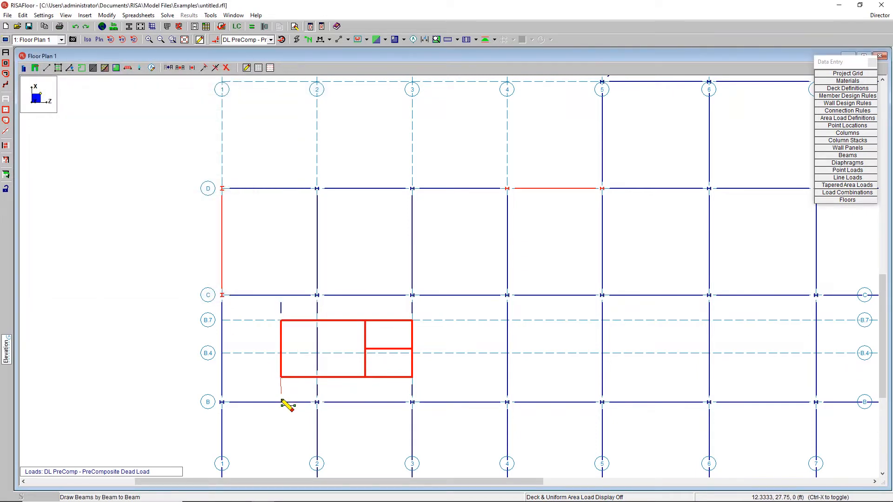
{"action": "left_click", "coordinate": [282, 402]}
{"action": "key", "text": "Escape"}
Measure the distance between grids 6 and 7 along grid line E.
{"action": "scroll", "coordinate": [216, 300], "scroll_direction": "down", "scroll_amount": 3}
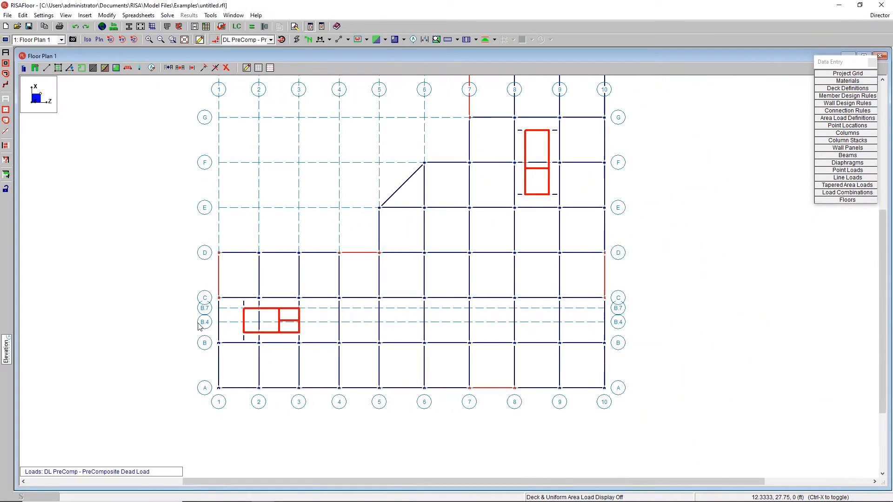
{"action": "scroll", "coordinate": [515, 215], "scroll_direction": "up", "scroll_amount": 2}
{"action": "key", "text": "d"}
{"action": "left_click", "coordinate": [377, 203]}
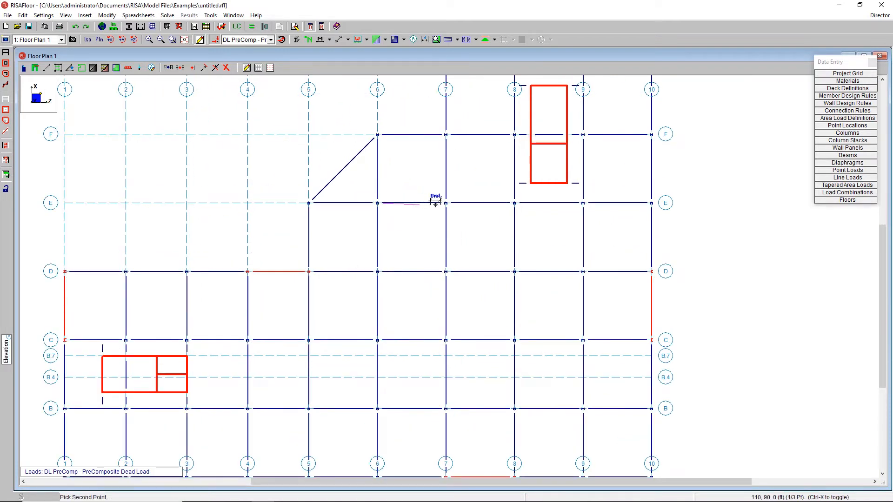
{"action": "left_click", "coordinate": [446, 202]}
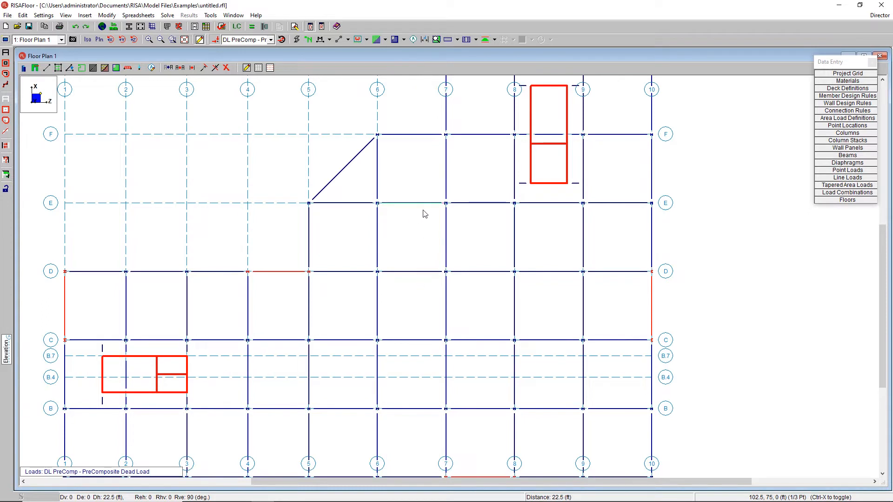
Generate vertical infill beams, equally spaced at no more than 8 ft, in the A–D bays and the D–F bays between grids 5 and 7.
{"action": "scroll", "coordinate": [419, 240], "scroll_direction": "down", "scroll_amount": 1}
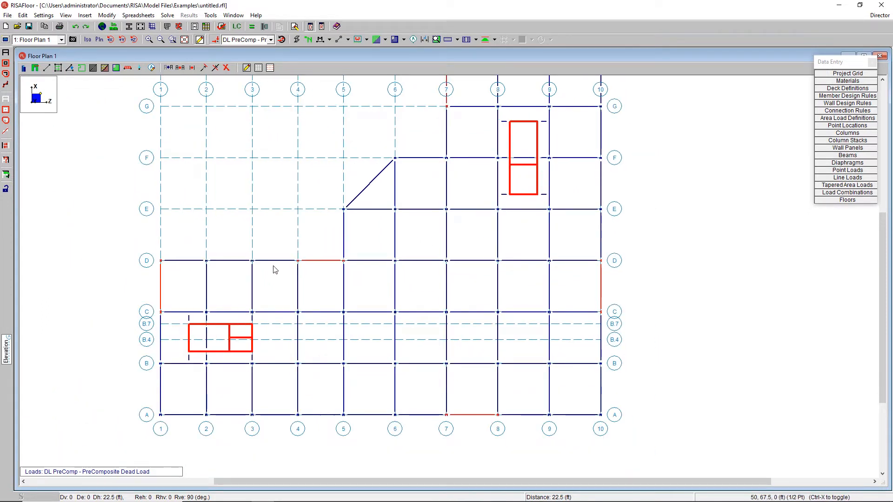
{"action": "left_click", "coordinate": [58, 68]}
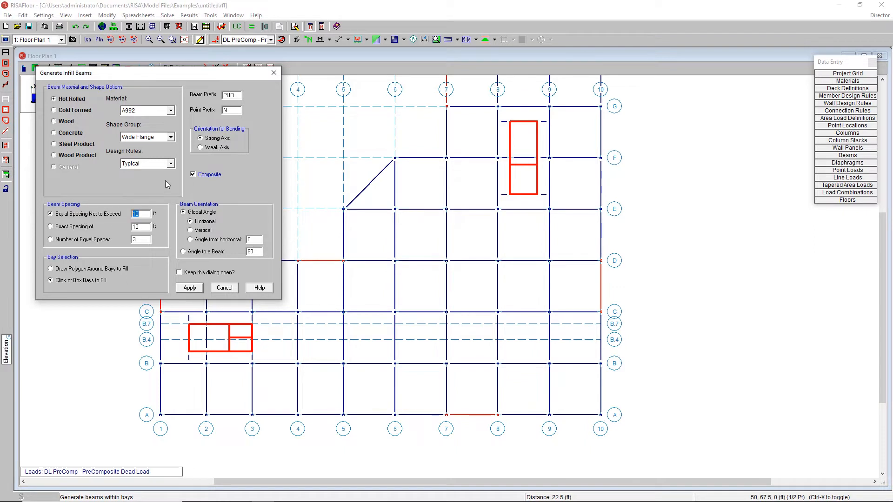
{"action": "type", "text": "8"}
{"action": "left_click", "coordinate": [190, 288]}
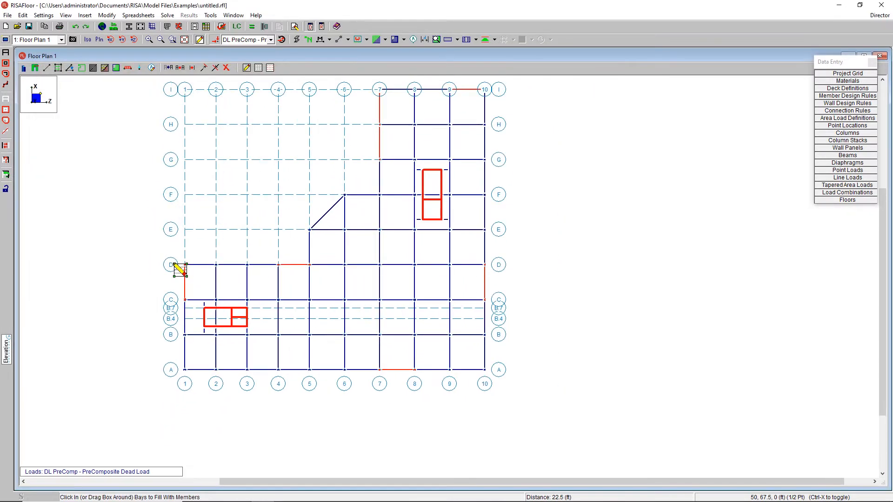
{"action": "left_click_drag", "start_coordinate": [167, 258], "coordinate": [493, 379]}
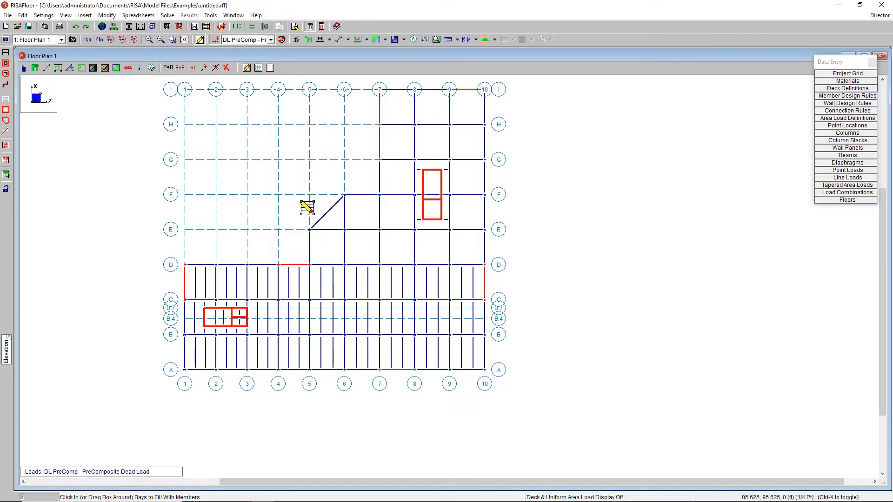
{"action": "left_click_drag", "start_coordinate": [298, 183], "coordinate": [382, 268]}
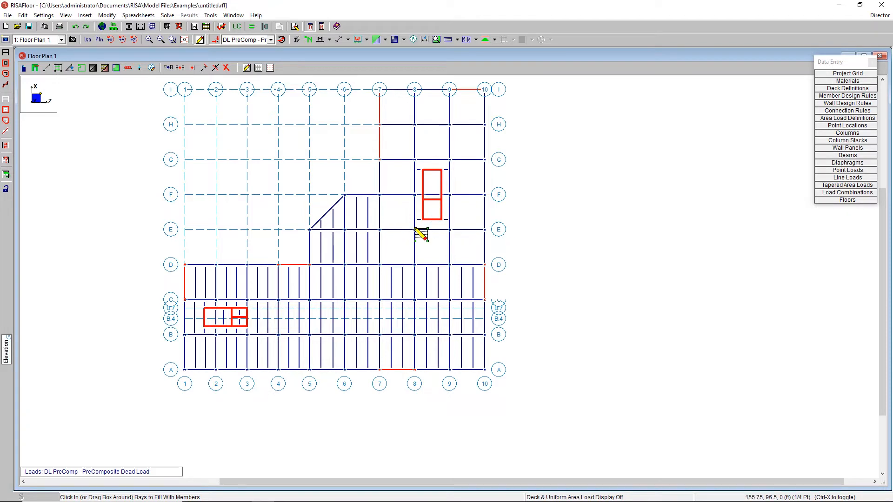
Generate horizontal infill beams, equally spaced at no more than 8 ft, in all bays between grids 7 and 10 from line D to line I.
{"action": "left_click", "coordinate": [58, 69]}
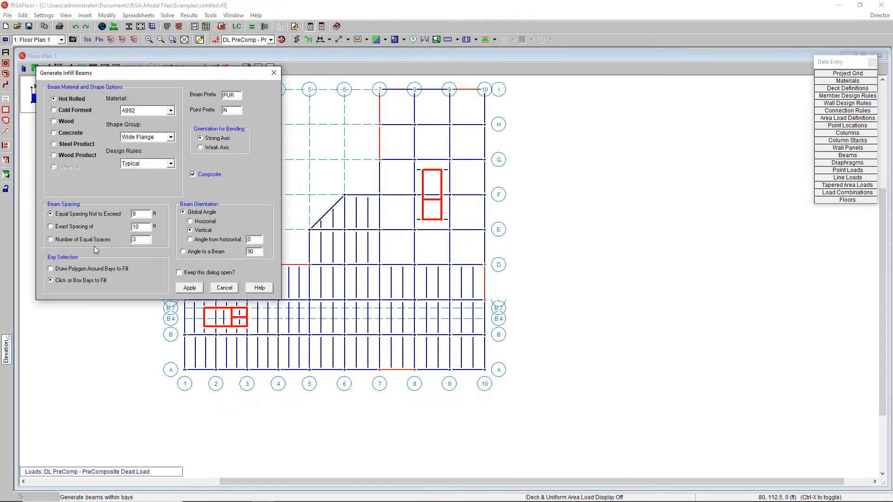
{"action": "left_click", "coordinate": [191, 288]}
{"action": "left_click_drag", "start_coordinate": [374, 82], "coordinate": [502, 268]}
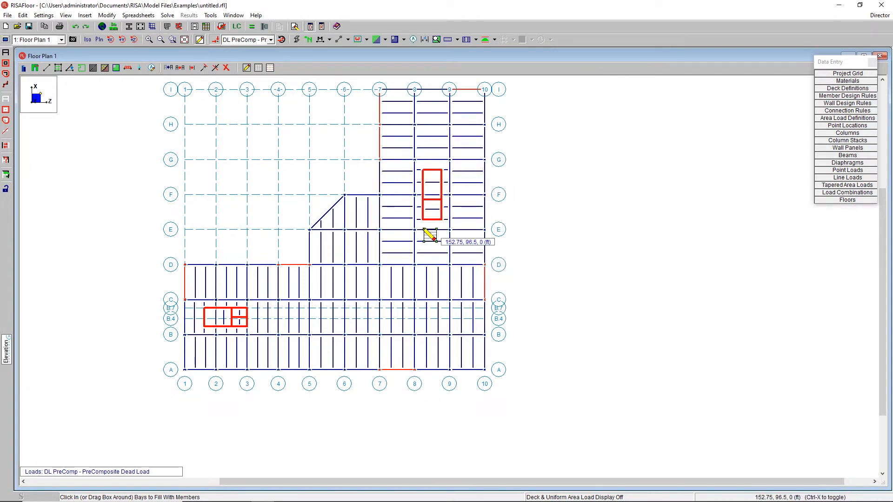
{"action": "key", "text": "Escape"}
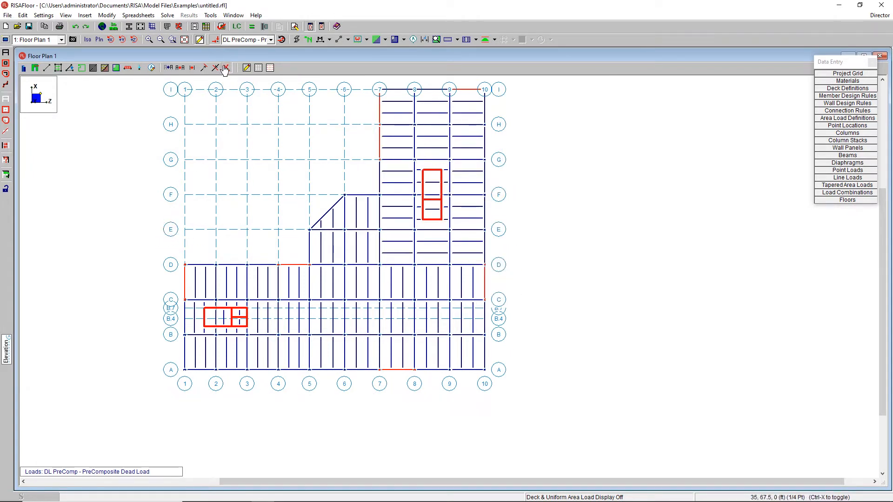
Delete the beams lying inside the core walls between grids 1 and 3, including the two in the small cells.
{"action": "left_click", "coordinate": [225, 69]}
{"action": "left_click", "coordinate": [78, 263]}
{"action": "scroll", "coordinate": [219, 318], "scroll_direction": "up", "scroll_amount": 4}
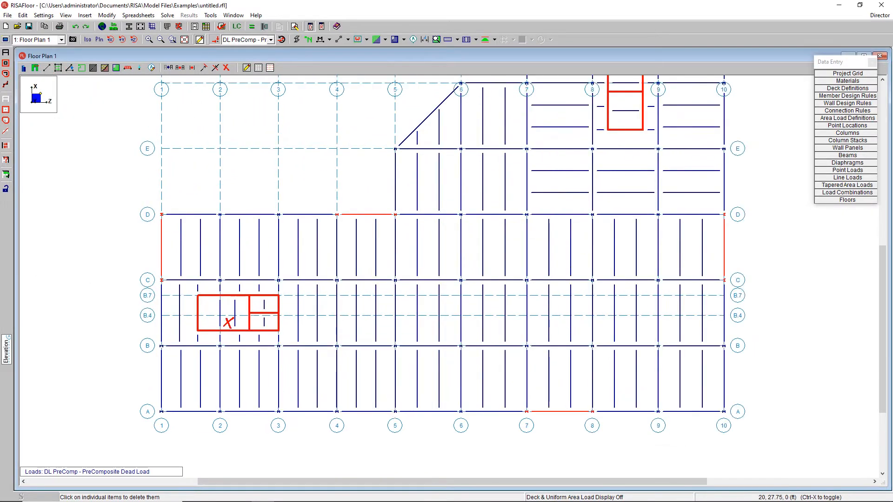
{"action": "scroll", "coordinate": [213, 310], "scroll_direction": "down", "scroll_amount": 2}
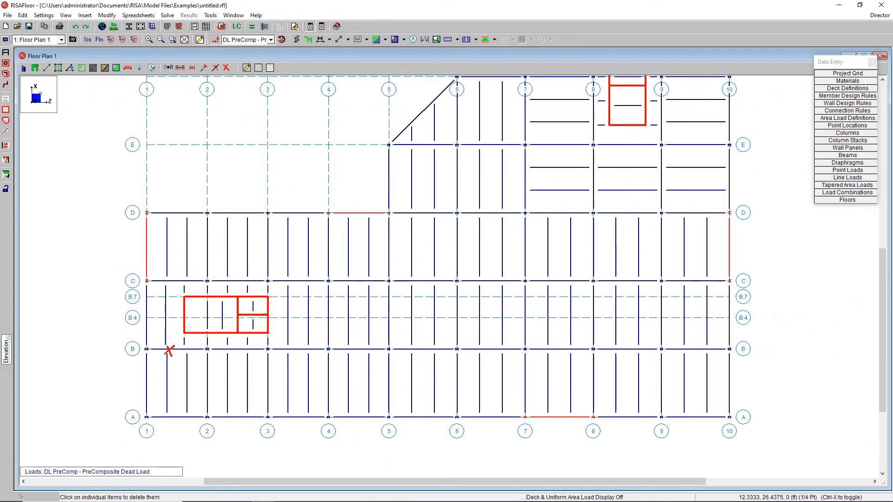
{"action": "left_click", "coordinate": [222, 317]}
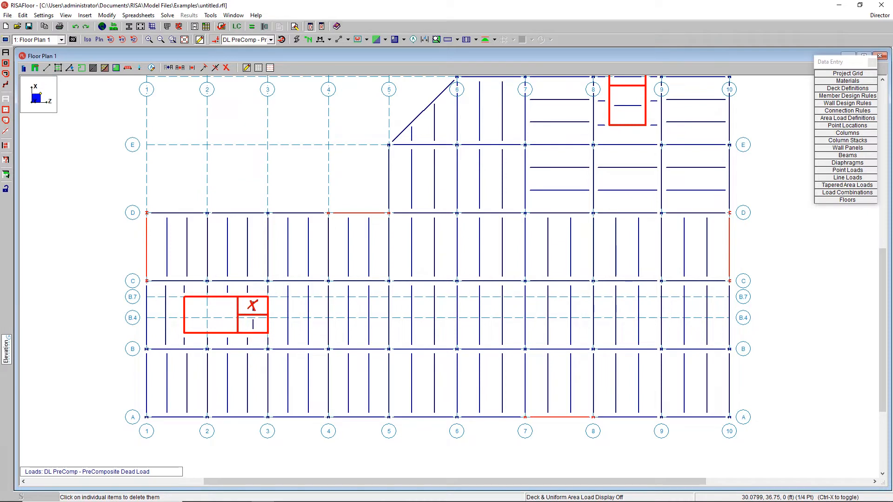
{"action": "left_click", "coordinate": [253, 307]}
{"action": "left_click", "coordinate": [253, 324]}
Delete the beams lying inside the core walls between grids 8 and 9.
{"action": "scroll", "coordinate": [214, 372], "scroll_direction": "down", "scroll_amount": 2}
{"action": "scroll", "coordinate": [444, 215], "scroll_direction": "up", "scroll_amount": 2}
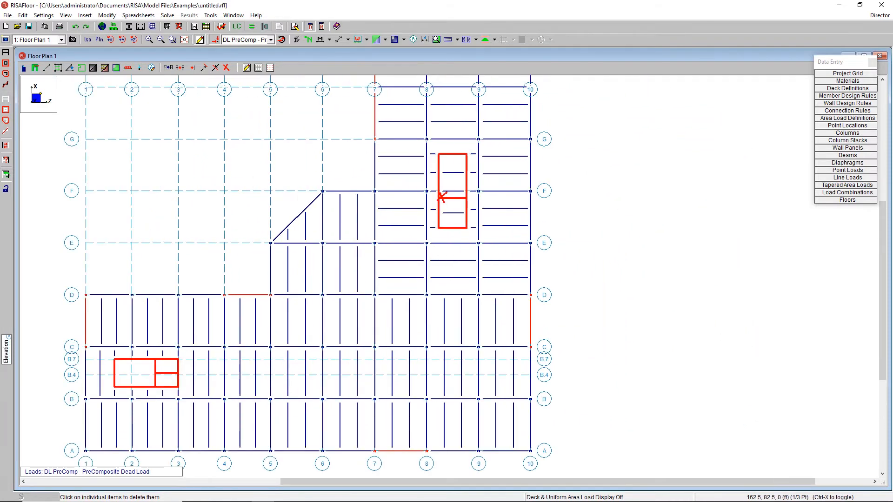
{"action": "left_click", "coordinate": [448, 207]}
{"action": "left_click", "coordinate": [446, 177]}
{"action": "scroll", "coordinate": [441, 192], "scroll_direction": "down", "scroll_amount": 2}
{"action": "scroll", "coordinate": [285, 351], "scroll_direction": "up", "scroll_amount": 2}
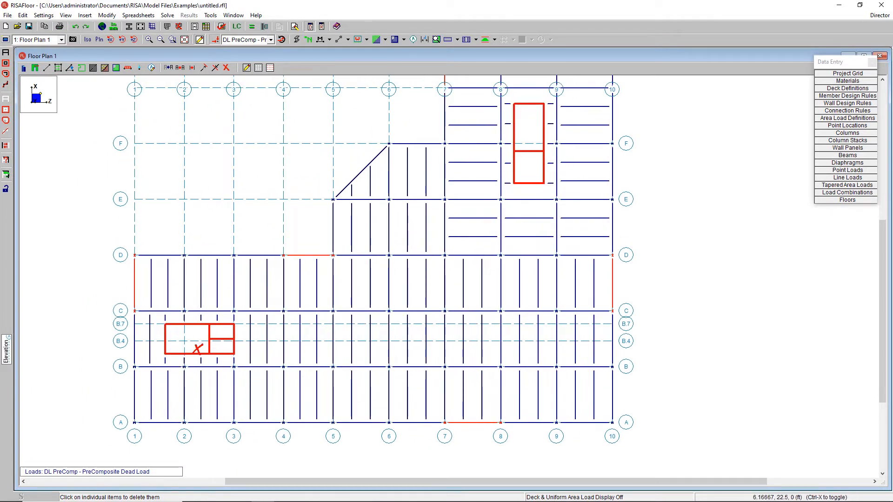
{"action": "key", "text": "Escape"}
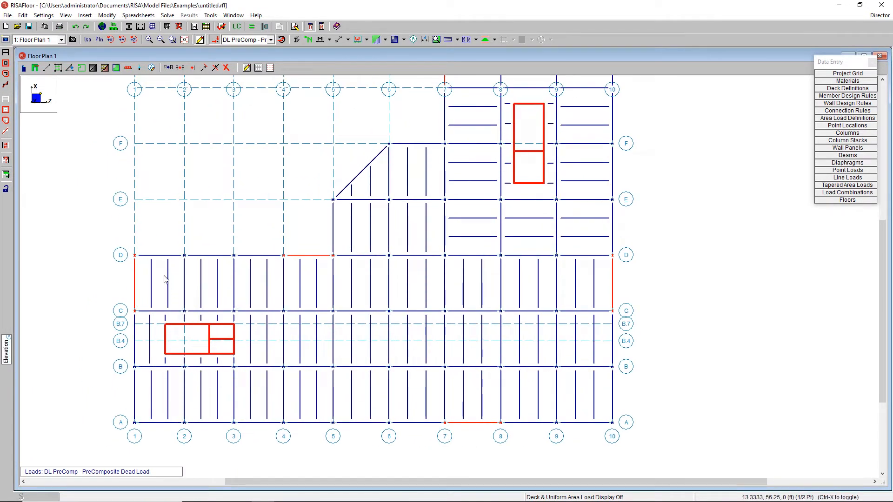
Move the line D beam between grids 1 and 2 with its end columns 4.75 ft in X, as single floor columns, remembering that answer.
{"action": "scroll", "coordinate": [160, 297], "scroll_direction": "down", "scroll_amount": 1}
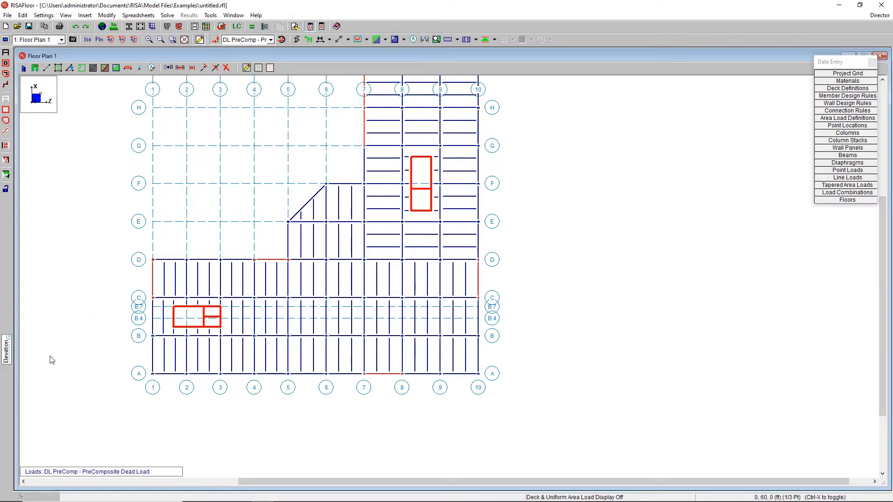
{"action": "scroll", "coordinate": [82, 359], "scroll_direction": "up", "scroll_amount": 2}
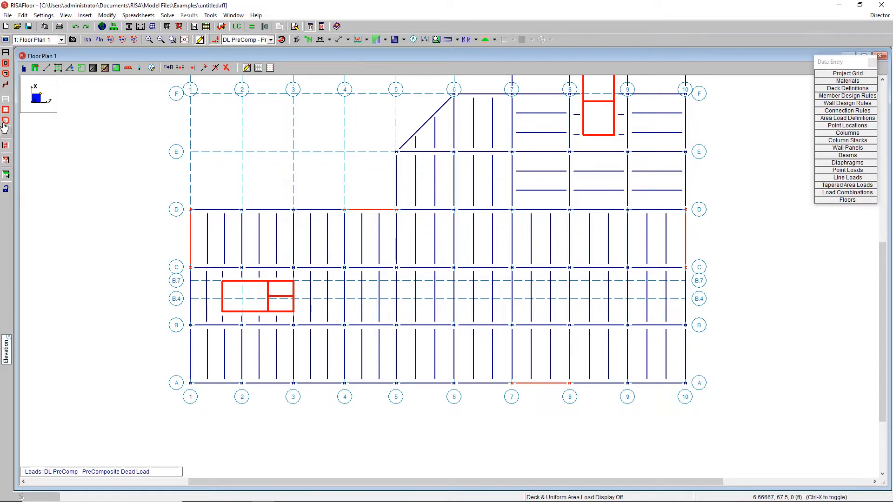
{"action": "left_click", "coordinate": [5, 107]}
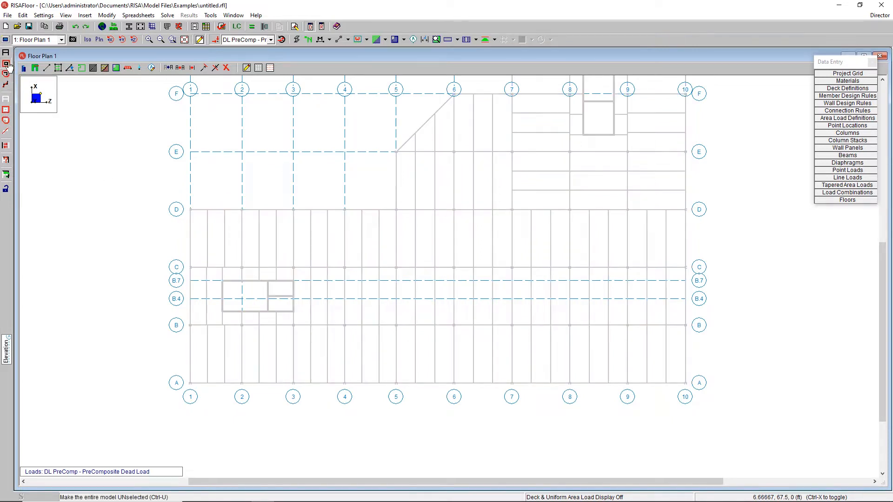
{"action": "left_click_drag", "start_coordinate": [238, 208], "coordinate": [243, 213]}
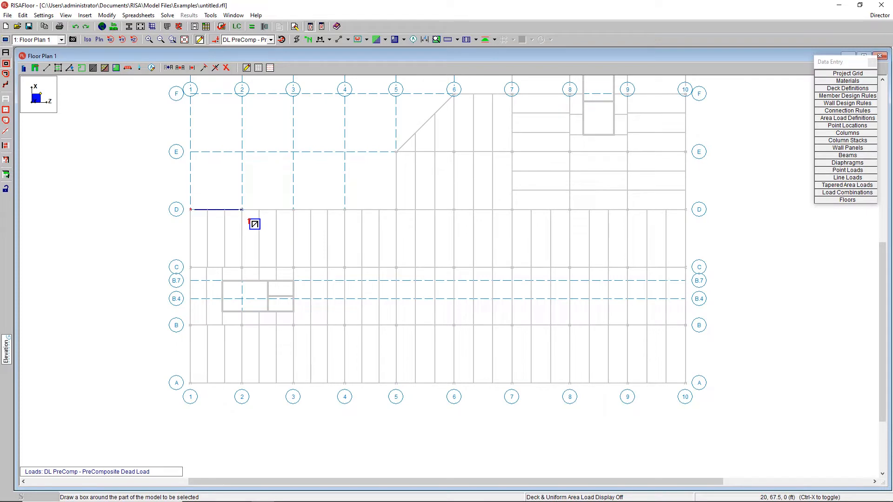
{"action": "left_click", "coordinate": [170, 69]}
{"action": "left_click_drag", "start_coordinate": [127, 79], "coordinate": [424, 86]}
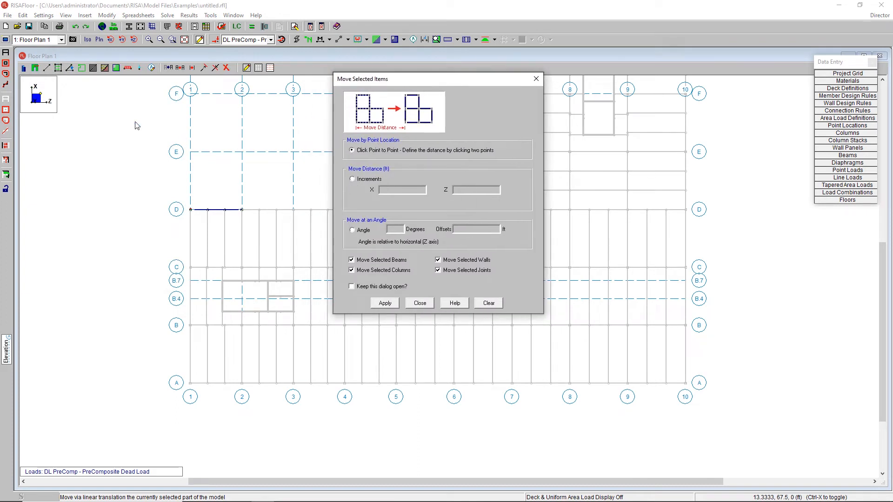
{"action": "left_click", "coordinate": [375, 180]}
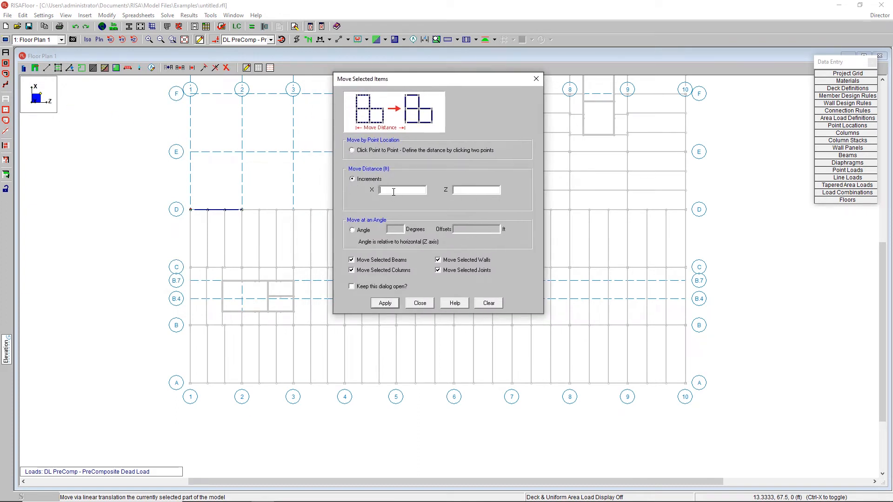
{"action": "type", "text": "4.75"}
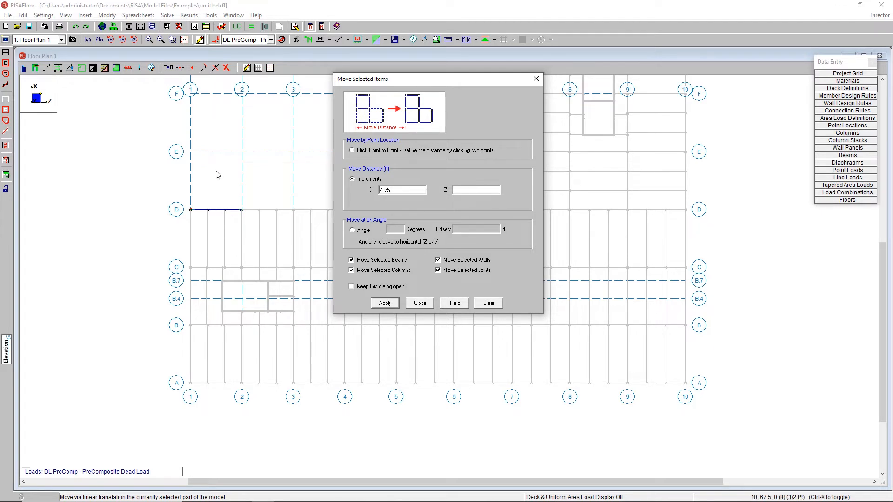
{"action": "left_click", "coordinate": [385, 304]}
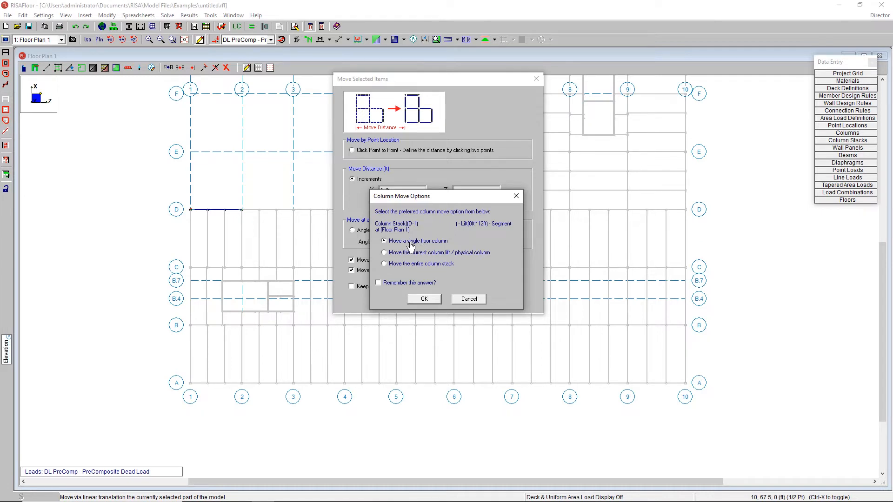
{"action": "left_click", "coordinate": [418, 283]}
{"action": "left_click", "coordinate": [425, 298]}
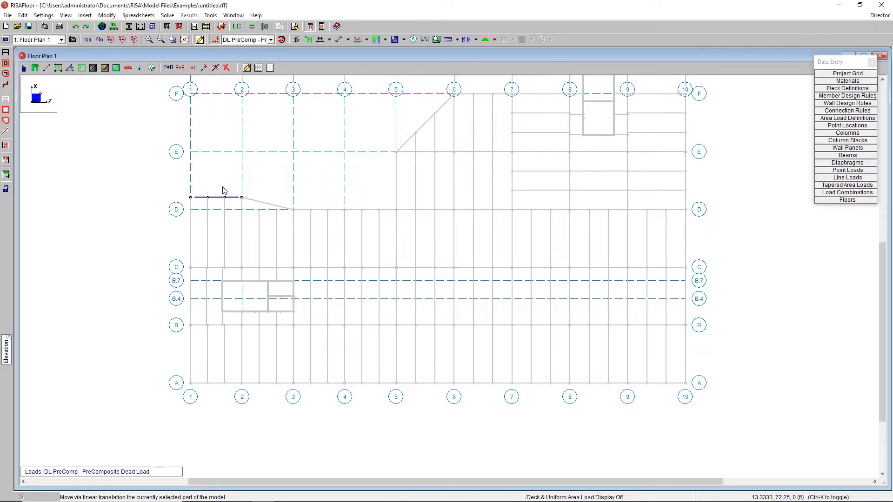
Reselect the entire model and extend the two C–D infill beams between grids 2 and 3 to the skewed edge beam.
{"action": "left_click", "coordinate": [5, 52]}
{"action": "scroll", "coordinate": [282, 224], "scroll_direction": "up", "scroll_amount": 1}
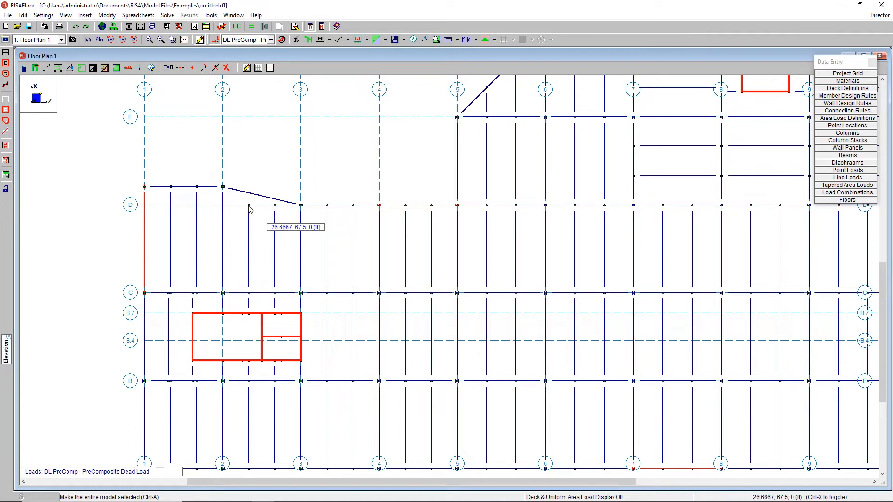
{"action": "scroll", "coordinate": [250, 209], "scroll_direction": "up", "scroll_amount": 1}
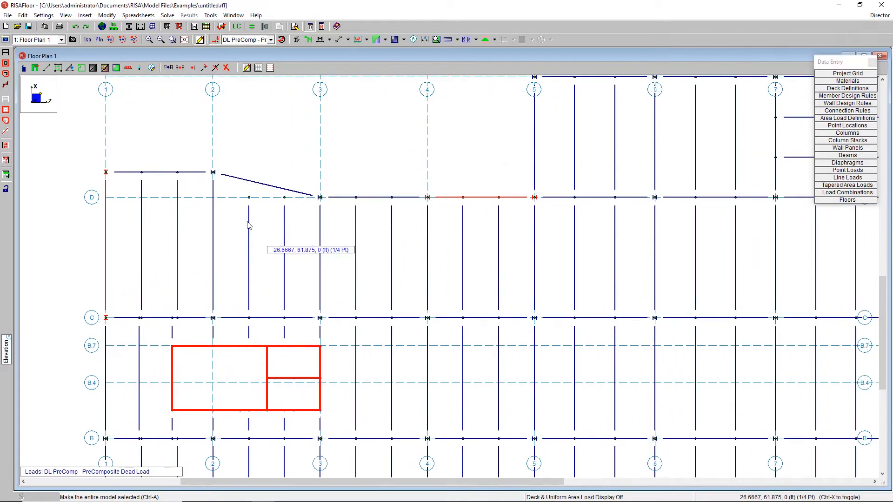
{"action": "left_click", "coordinate": [204, 69]}
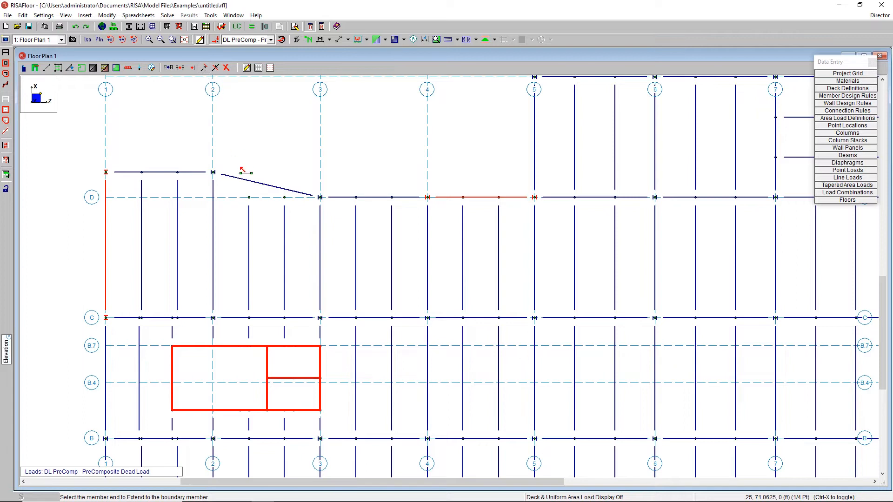
{"action": "left_click", "coordinate": [249, 207]}
{"action": "left_click", "coordinate": [244, 181]}
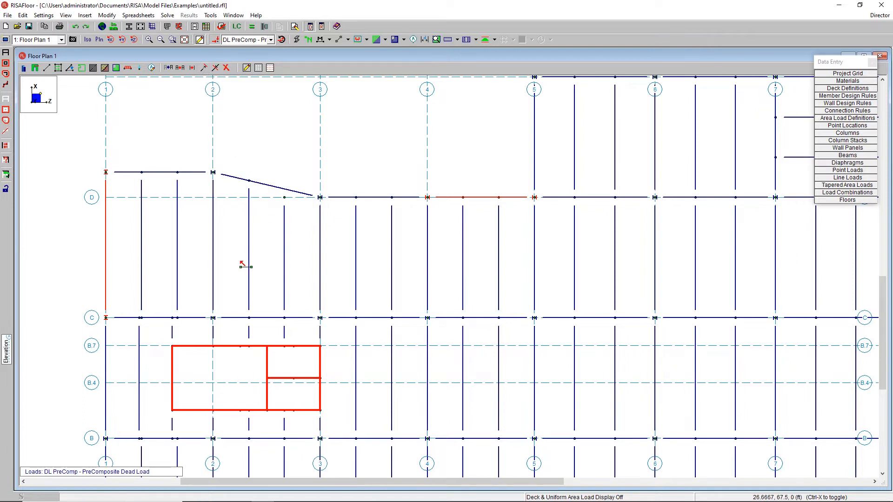
{"action": "left_click", "coordinate": [285, 213]}
{"action": "left_click", "coordinate": [292, 191]}
{"action": "scroll", "coordinate": [298, 251], "scroll_direction": "down", "scroll_amount": 2}
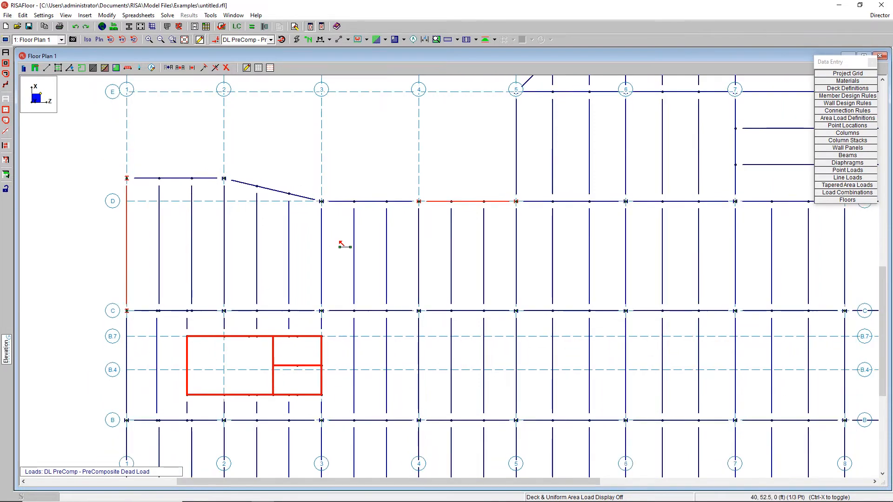
{"action": "scroll", "coordinate": [179, 243], "scroll_direction": "down", "scroll_amount": 1}
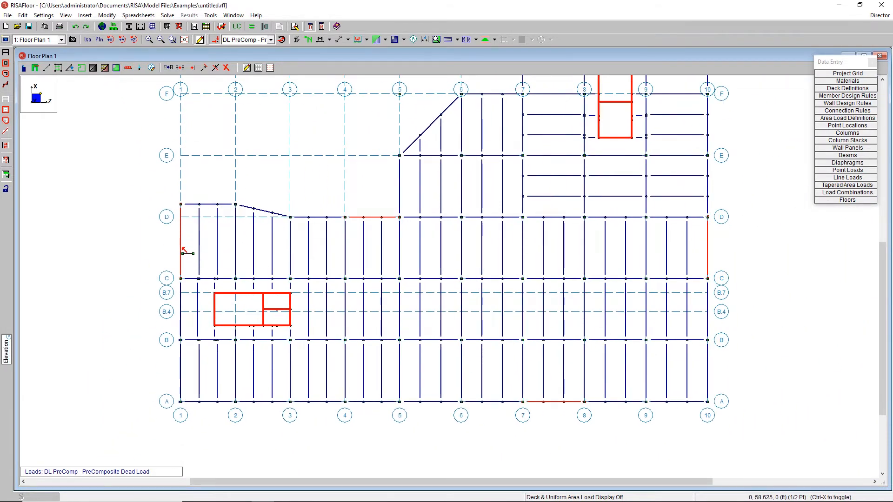
Add 7.5 ft cantilevers to the ends of the seven beams framing into grid 7 between lines I and G.
{"action": "scroll", "coordinate": [184, 251], "scroll_direction": "down", "scroll_amount": 4}
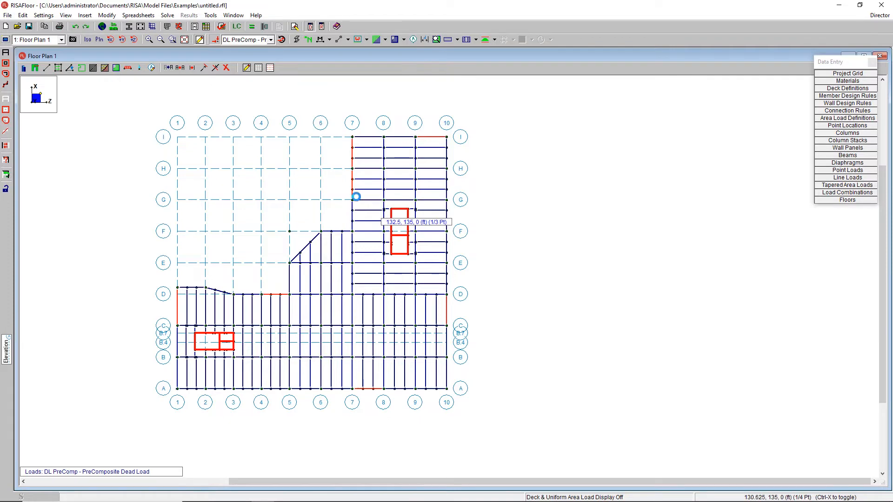
{"action": "scroll", "coordinate": [346, 202], "scroll_direction": "up", "scroll_amount": 2}
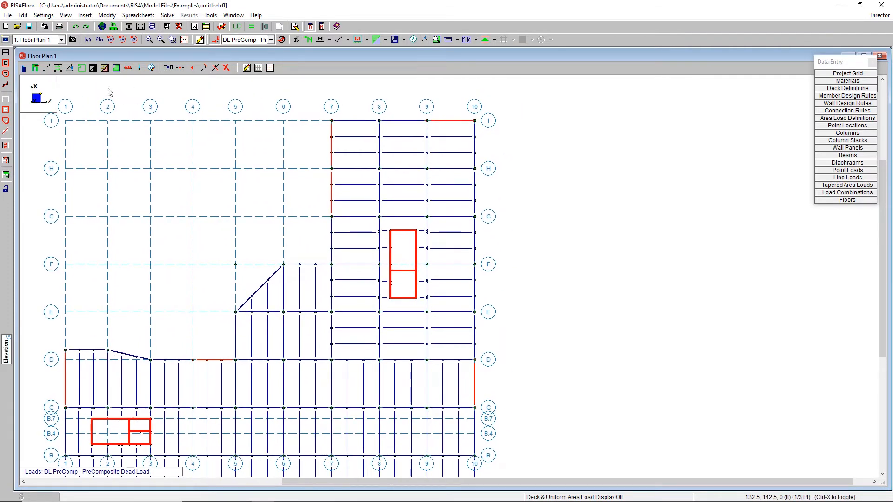
{"action": "left_click", "coordinate": [47, 68]}
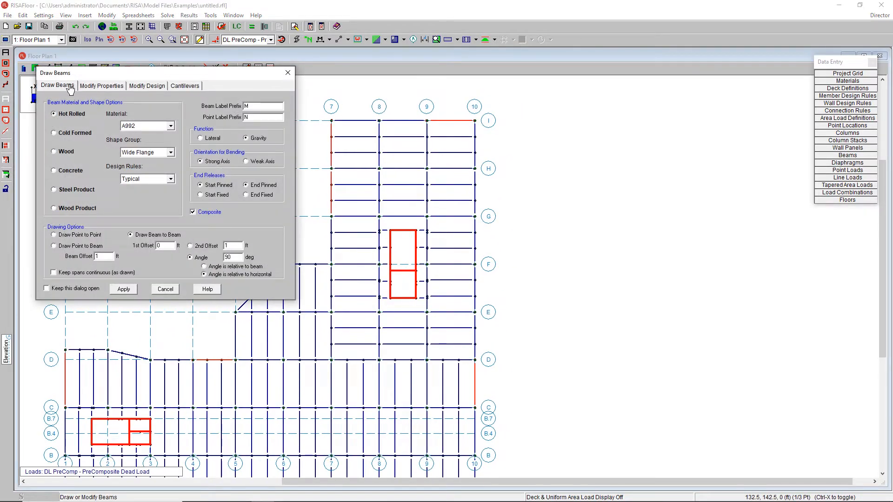
{"action": "left_click", "coordinate": [184, 86]}
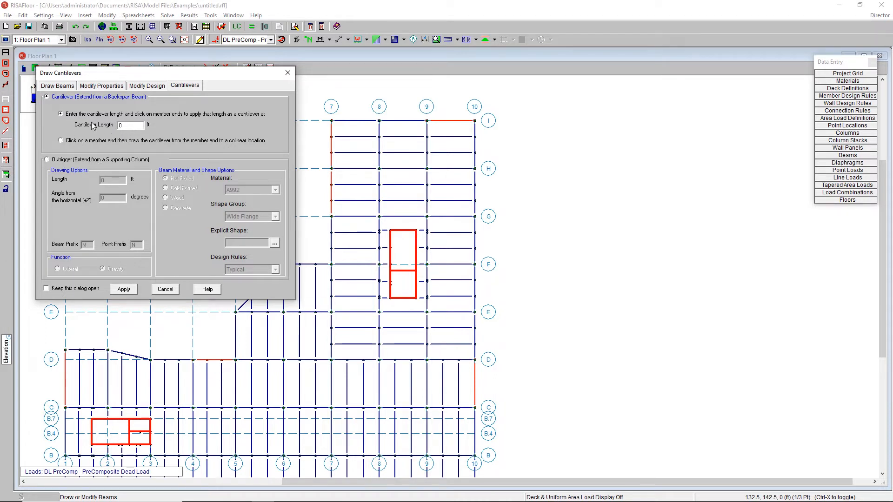
{"action": "double_click", "coordinate": [130, 125]}
{"action": "type", "text": "7.5"}
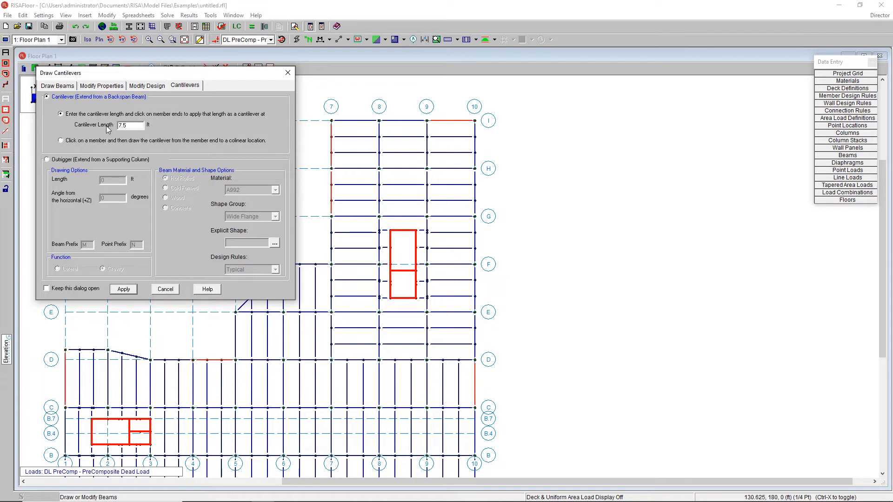
{"action": "left_click", "coordinate": [123, 289]}
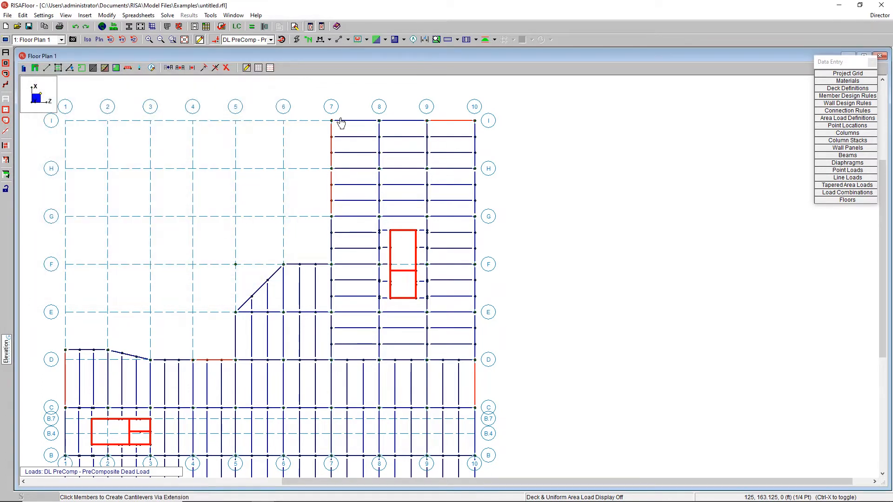
{"action": "left_click", "coordinate": [337, 136]}
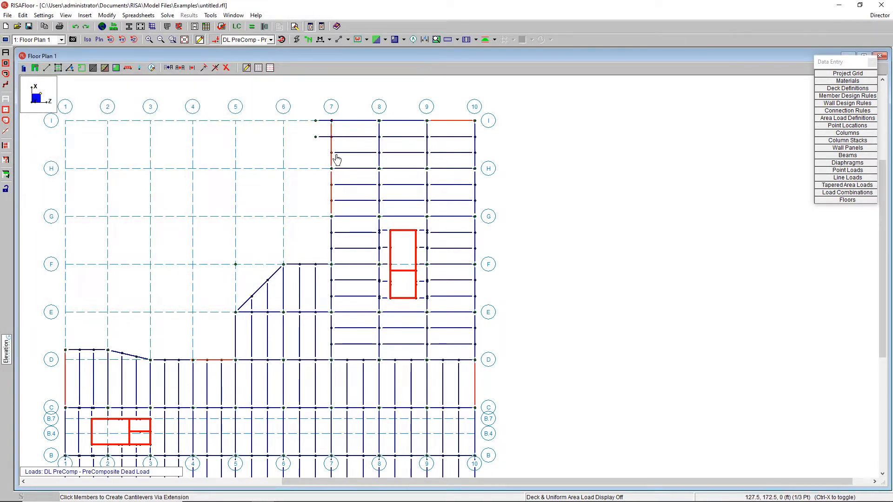
{"action": "left_click", "coordinate": [338, 169]}
{"action": "left_click", "coordinate": [337, 185]}
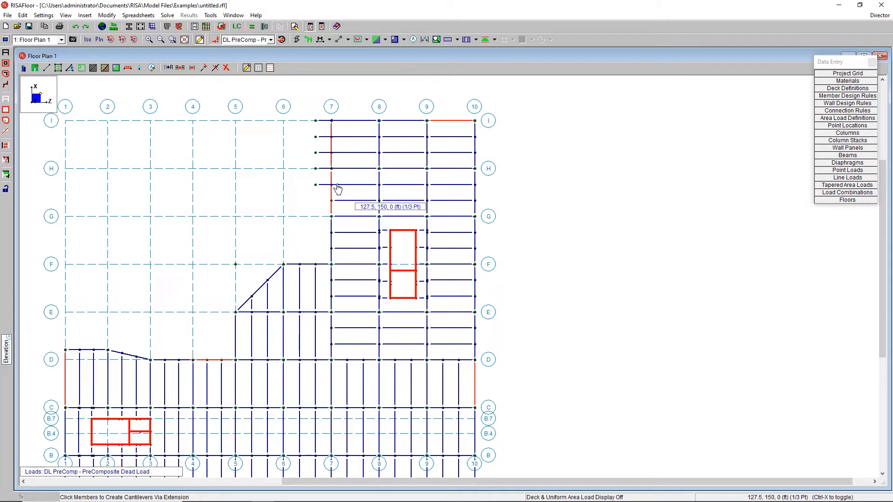
{"action": "left_click", "coordinate": [337, 201]}
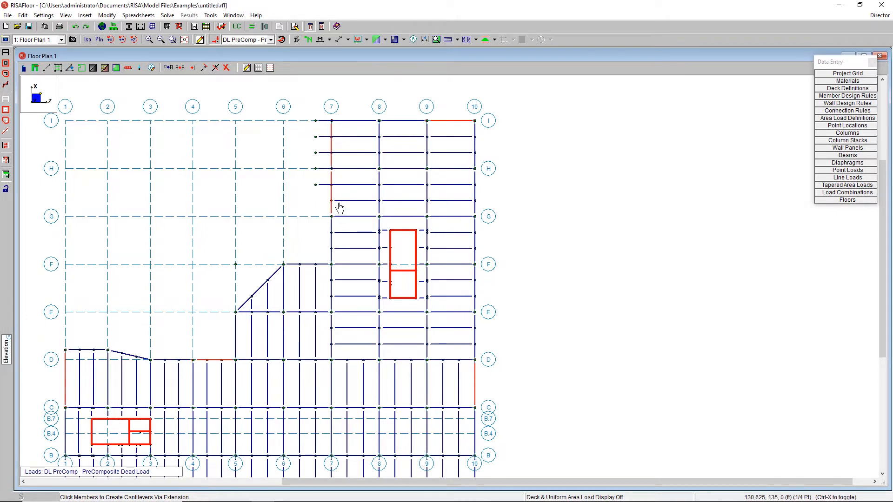
{"action": "left_click", "coordinate": [337, 217]}
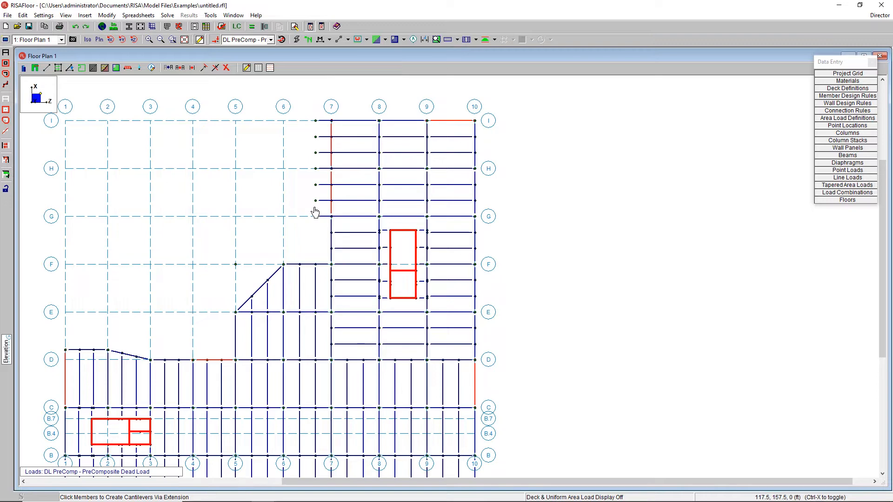
{"action": "key", "text": "Escape"}
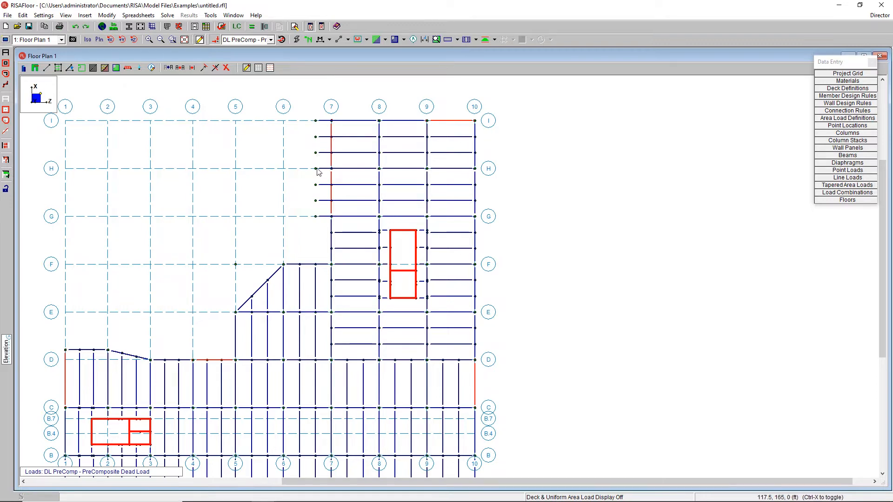
Try to draw the edge beam point to point along the cantilever tips from line I to line G.
{"action": "left_click", "coordinate": [46, 67]}
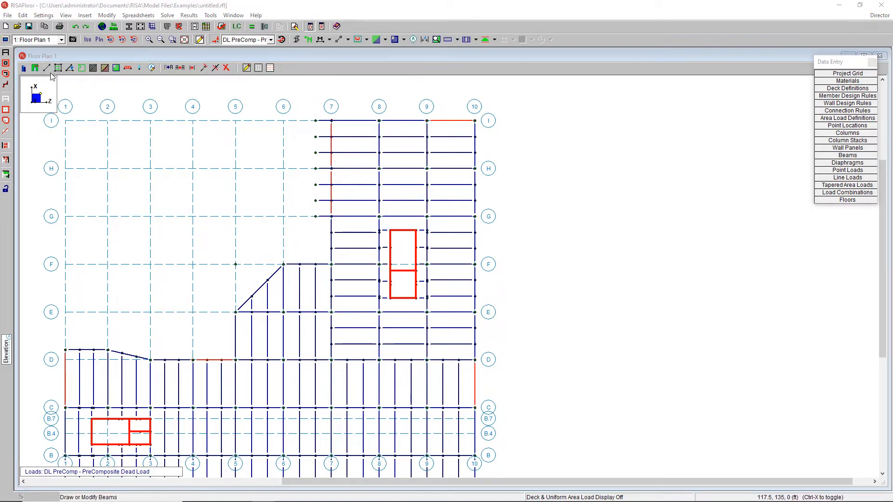
{"action": "left_click", "coordinate": [86, 236]}
{"action": "left_click", "coordinate": [129, 292]}
{"action": "left_click", "coordinate": [315, 121]}
{"action": "left_click", "coordinate": [315, 216]}
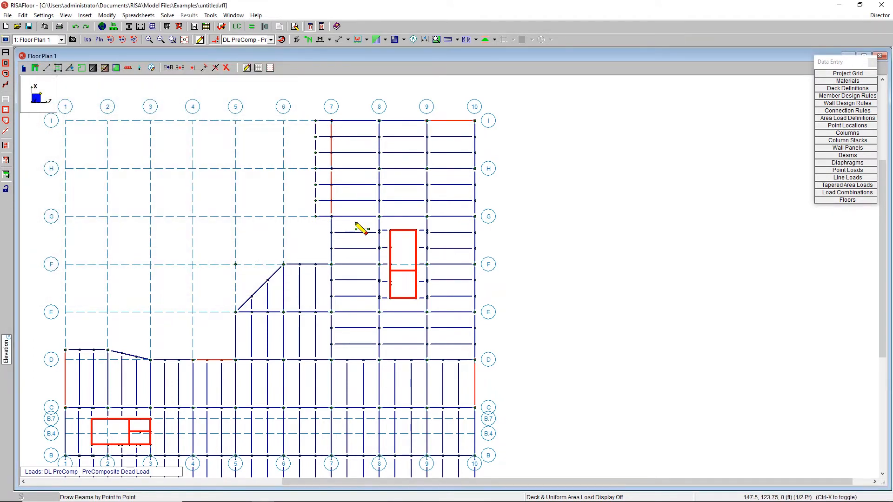
Draw the edge beam point to point along the cantilever tips from line I to line G, keeping spans continuous as drawn.
{"action": "scroll", "coordinate": [319, 165], "scroll_direction": "up", "scroll_amount": 1}
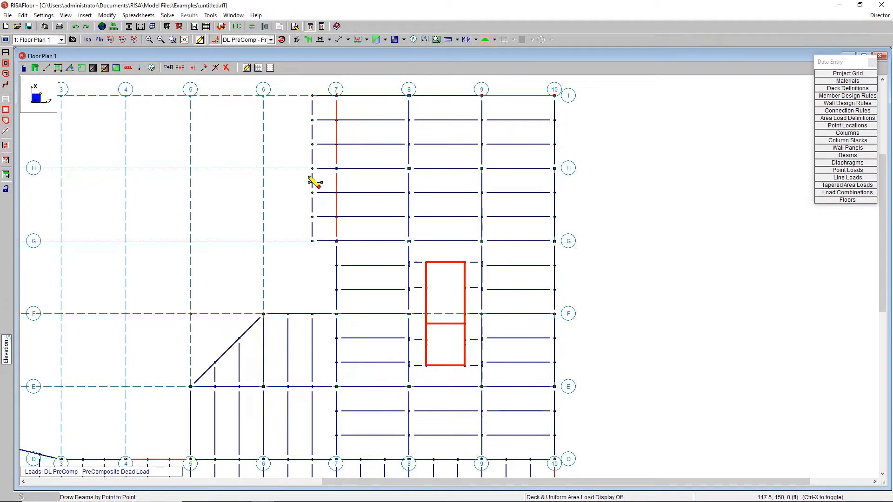
{"action": "left_click", "coordinate": [46, 69]}
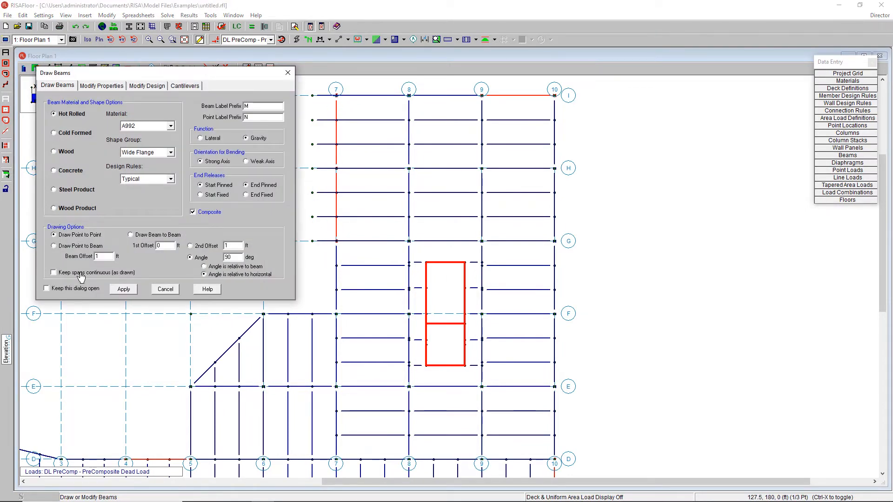
{"action": "left_click", "coordinate": [69, 277]}
{"action": "left_click", "coordinate": [124, 289]}
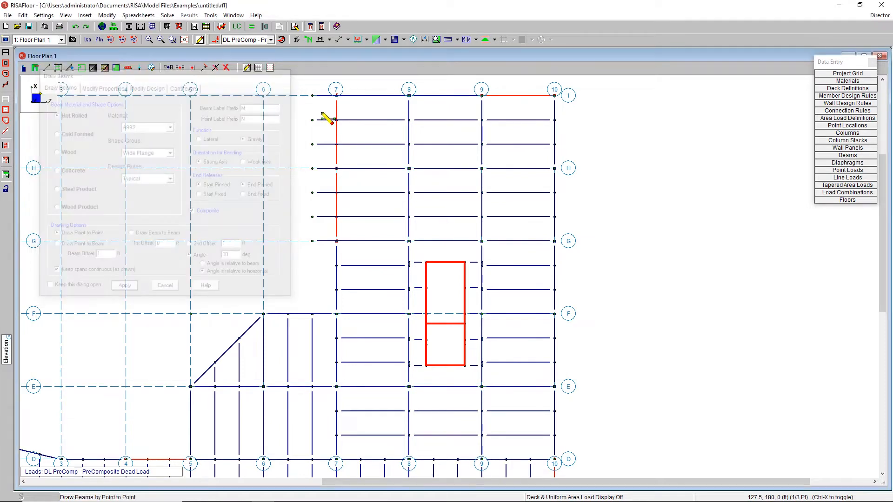
{"action": "left_click", "coordinate": [312, 96]}
{"action": "left_click", "coordinate": [312, 241]}
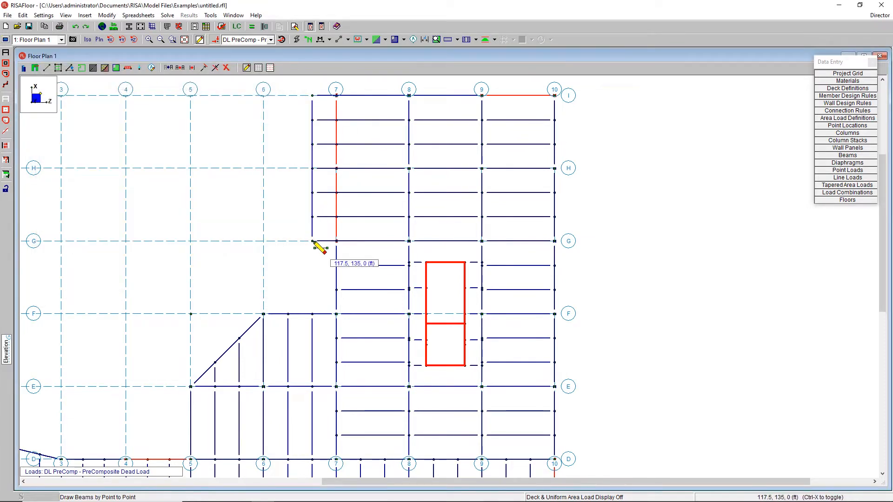
{"action": "scroll", "coordinate": [365, 185], "scroll_direction": "down", "scroll_amount": 4}
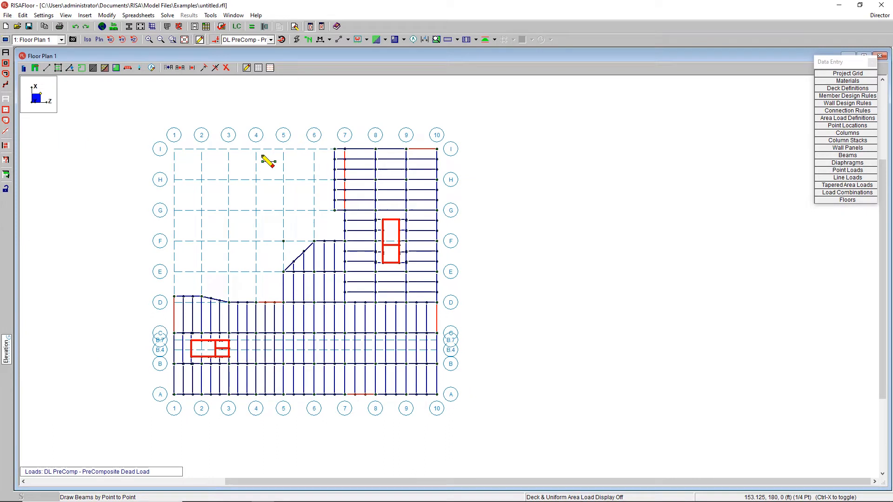
{"action": "scroll", "coordinate": [280, 239], "scroll_direction": "down", "scroll_amount": 1}
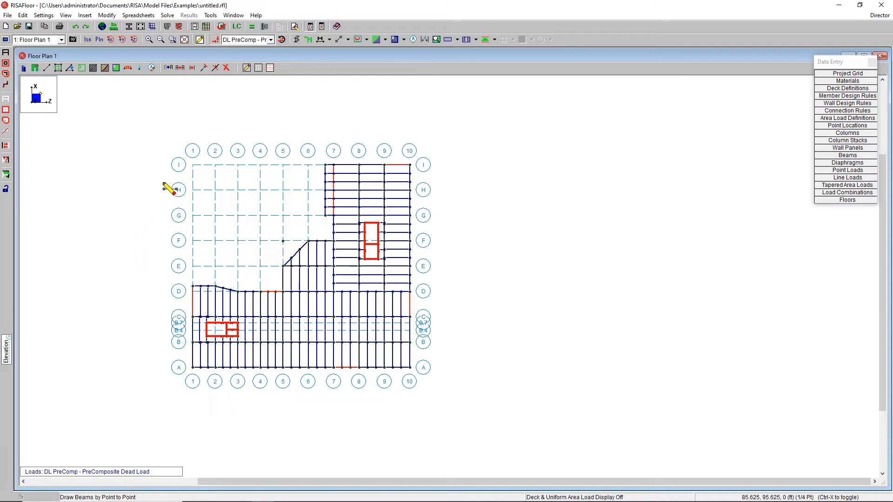
{"action": "right_click", "coordinate": [109, 241]}
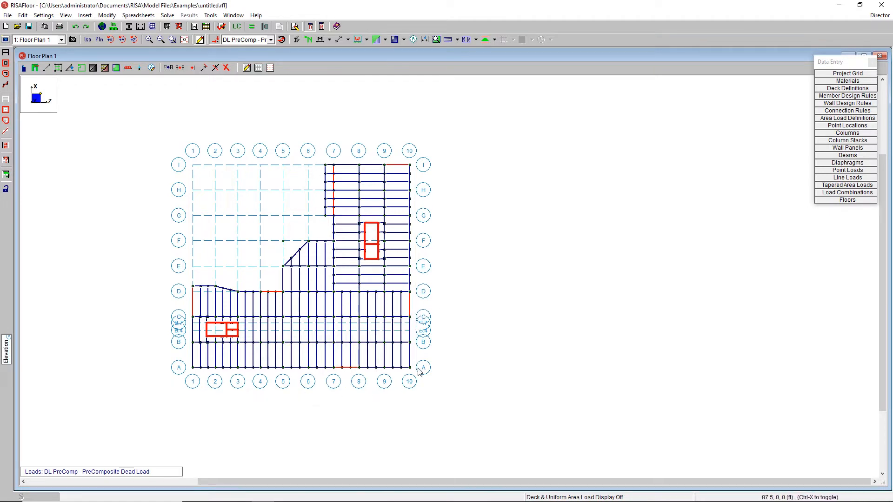
Create a rigid diaphragm edge around all selected beams and walls with a 12 in overhang.
{"action": "left_click", "coordinate": [81, 69]}
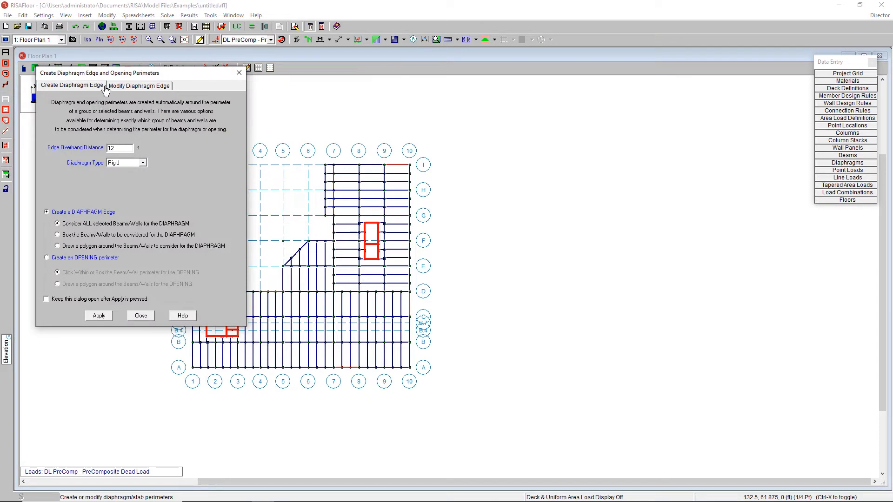
{"action": "double_click", "coordinate": [119, 149]}
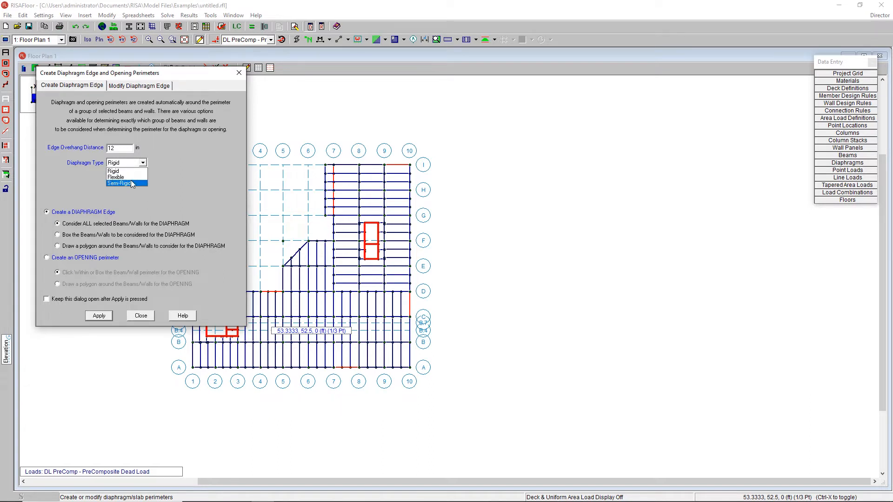
{"action": "left_click", "coordinate": [102, 313]}
{"action": "left_click", "coordinate": [100, 315]}
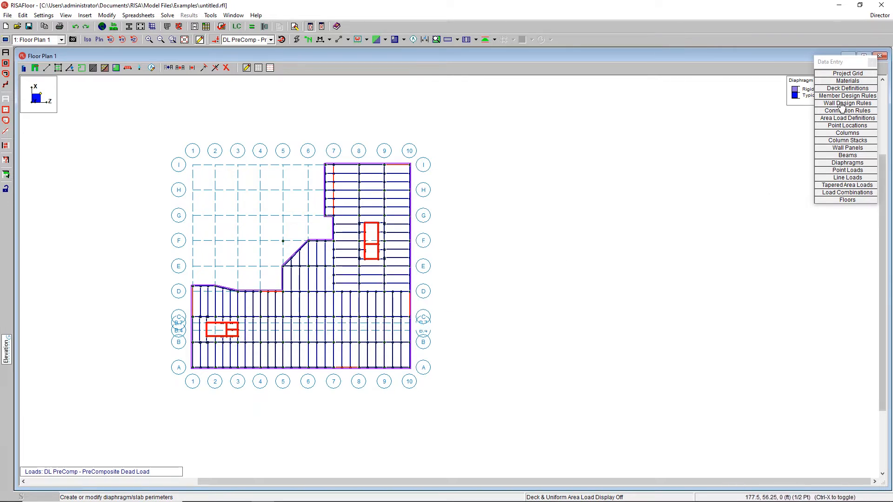
Open the deck selection for the Composite Deck definition and choose the Vulcraft 1.5 VL-VLI database.
{"action": "left_click", "coordinate": [854, 89]}
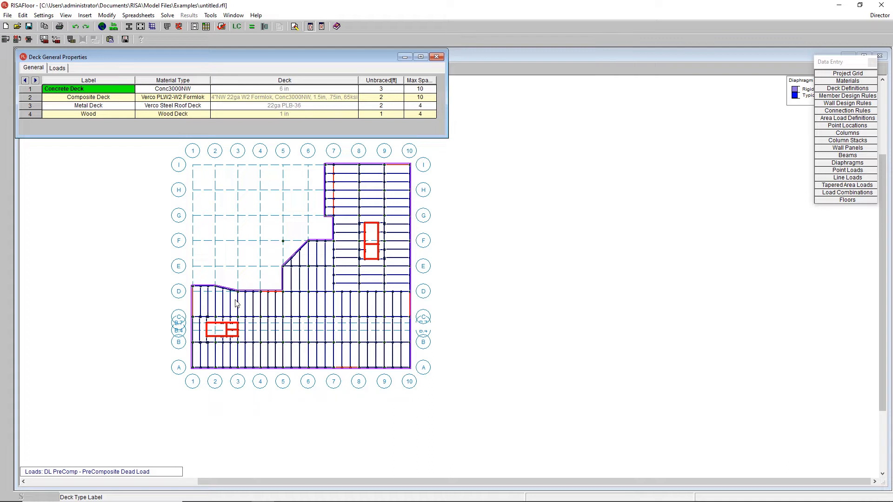
{"action": "left_click", "coordinate": [109, 98]}
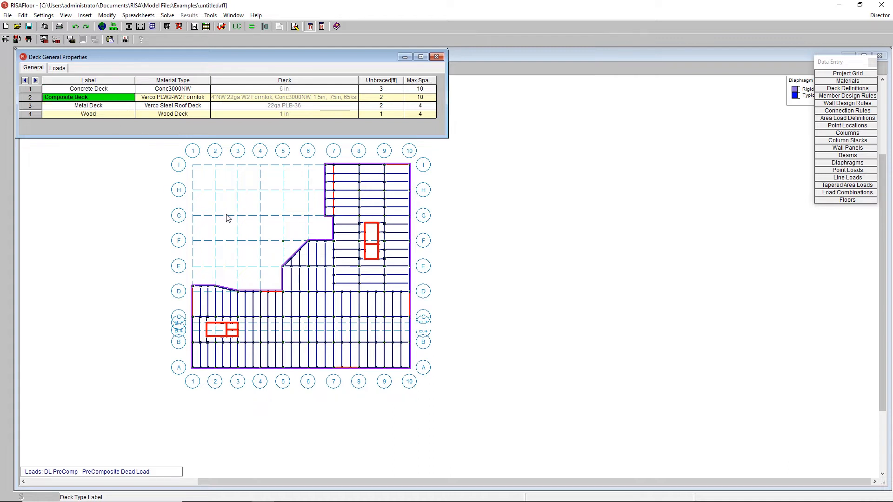
{"action": "left_click", "coordinate": [148, 98]}
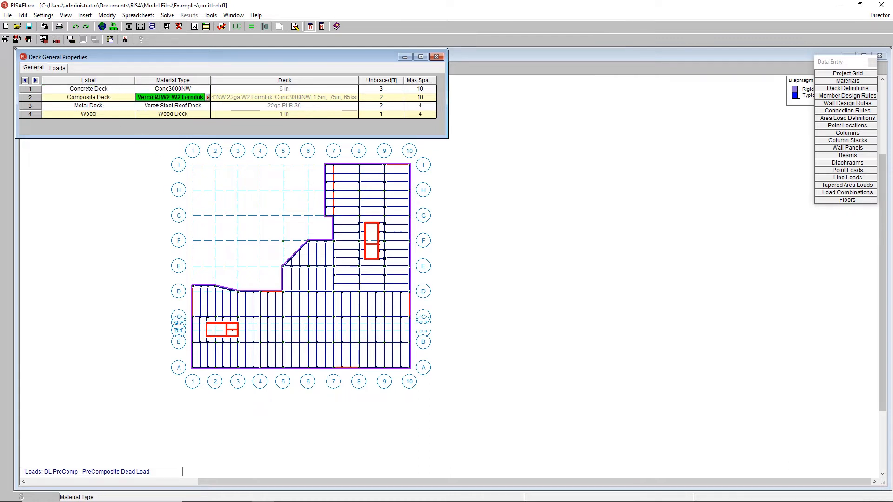
{"action": "left_click", "coordinate": [208, 97]}
{"action": "left_click_drag", "start_coordinate": [484, 46], "coordinate": [323, 56]}
{"action": "left_click", "coordinate": [343, 173]}
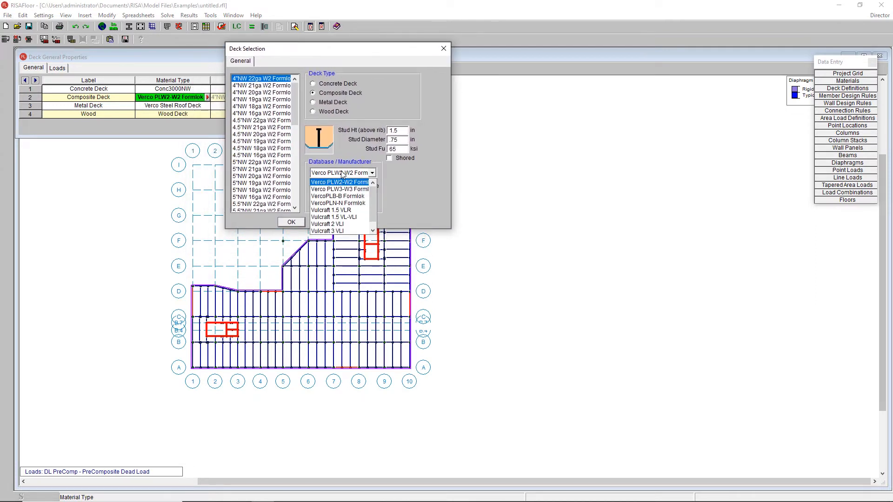
{"action": "left_click", "coordinate": [357, 218]}
Set the composite deck's concrete material to Conc4000NW and its deck to 4"NW 1.5VL20, keeping 1.5 in stud height above the rib.
{"action": "left_click_drag", "start_coordinate": [294, 98], "coordinate": [299, 198]}
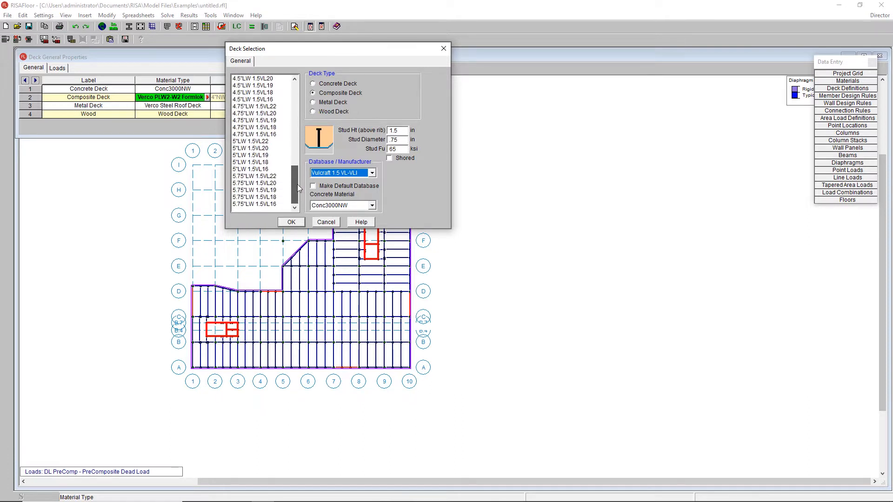
{"action": "left_click", "coordinate": [343, 206]}
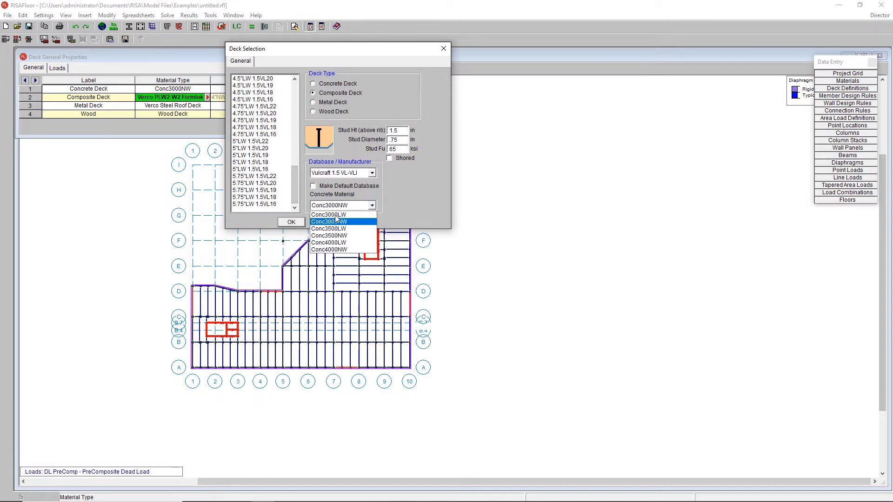
{"action": "left_click", "coordinate": [351, 247]}
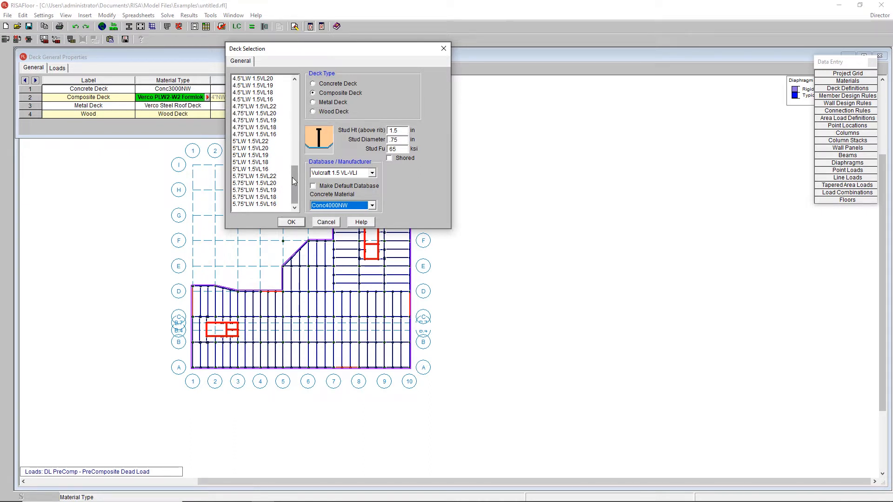
{"action": "left_click_drag", "start_coordinate": [293, 181], "coordinate": [300, 95]}
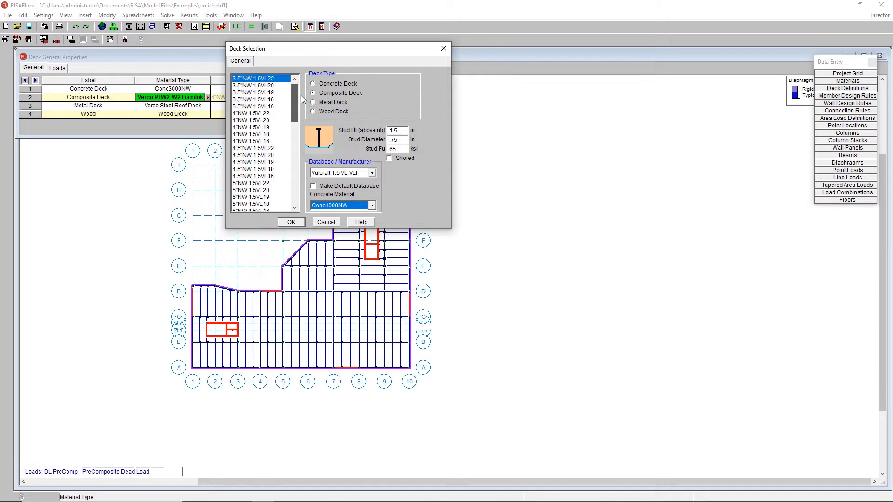
{"action": "left_click", "coordinate": [250, 120]}
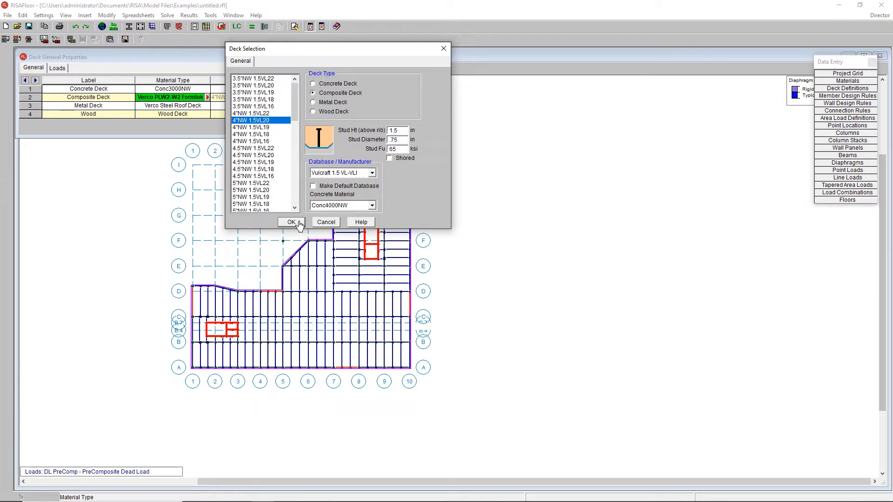
{"action": "left_click_drag", "start_coordinate": [407, 129], "coordinate": [363, 134]}
{"action": "left_click", "coordinate": [289, 222]}
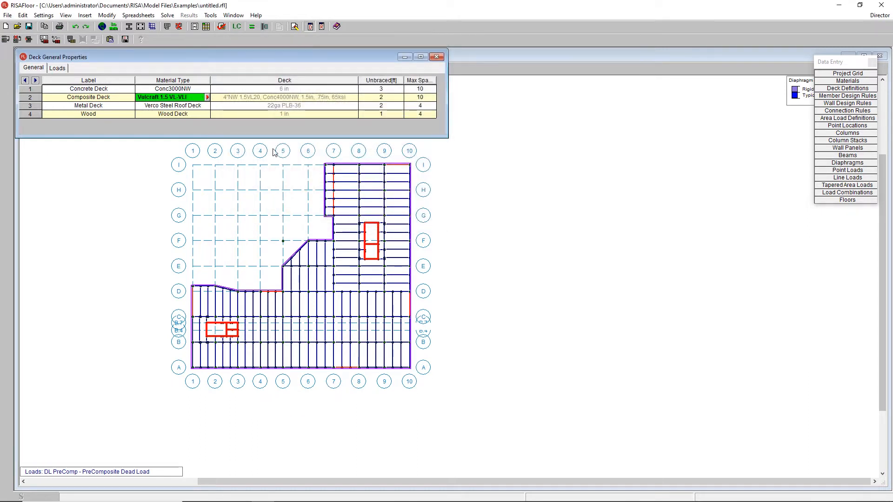
{"action": "left_click", "coordinate": [266, 98]}
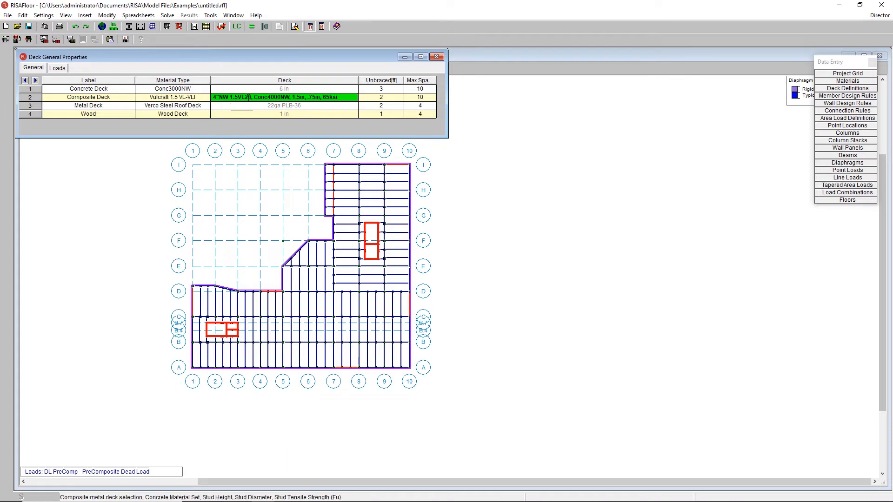
{"action": "left_click_drag", "start_coordinate": [348, 97], "coordinate": [219, 91]}
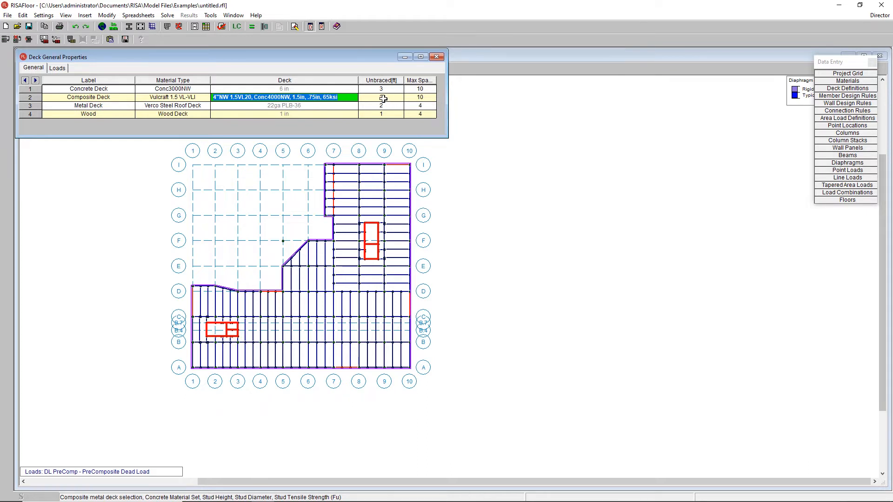
Review the Composite Deck's unbraced length and maximum span in the deck definitions, and return to the floor plan.
{"action": "left_click", "coordinate": [383, 98]}
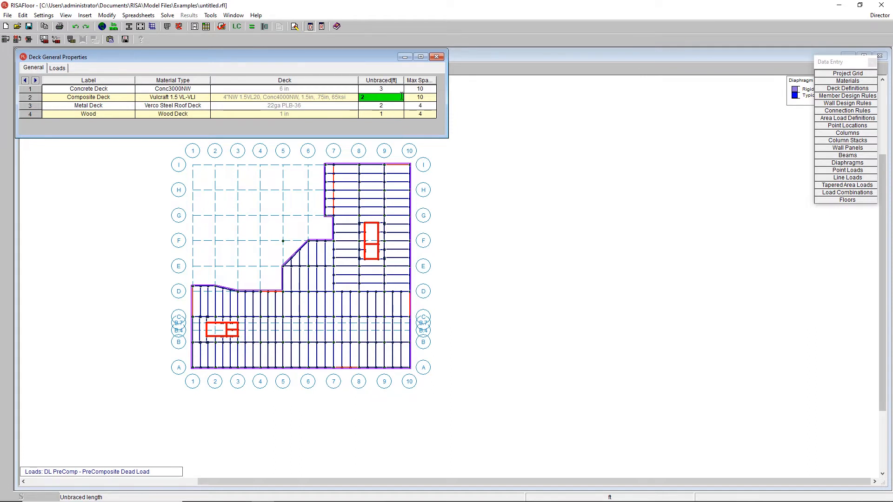
{"action": "left_click", "coordinate": [424, 98]}
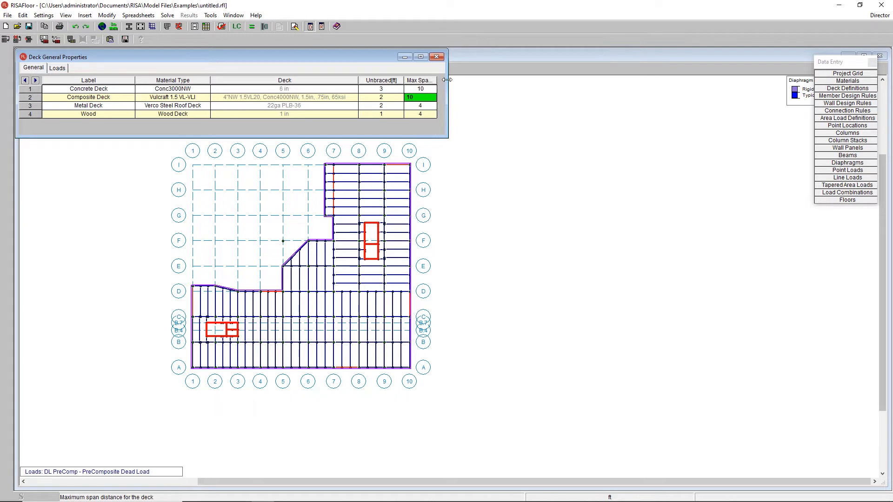
{"action": "left_click", "coordinate": [255, 419]}
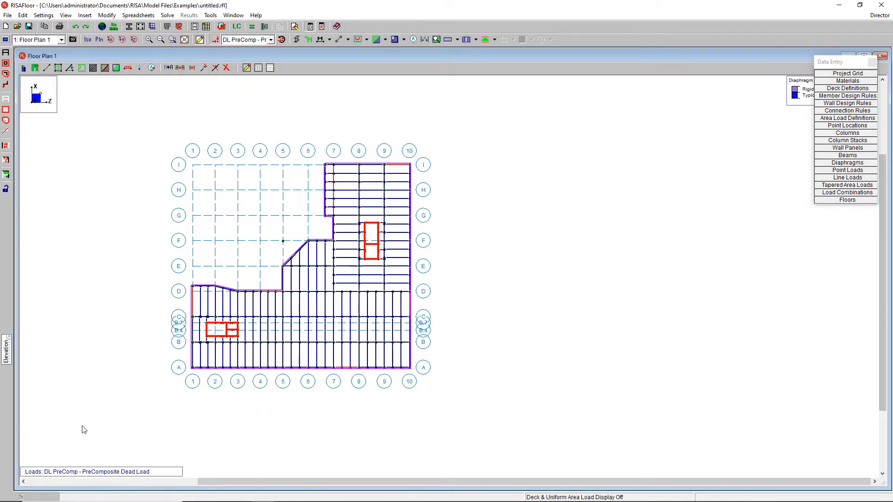
Display the deck on the plan and examine Floor Plan 1's default deck type and deck angle against the beam layout.
{"action": "scroll", "coordinate": [126, 376], "scroll_direction": "up", "scroll_amount": 2}
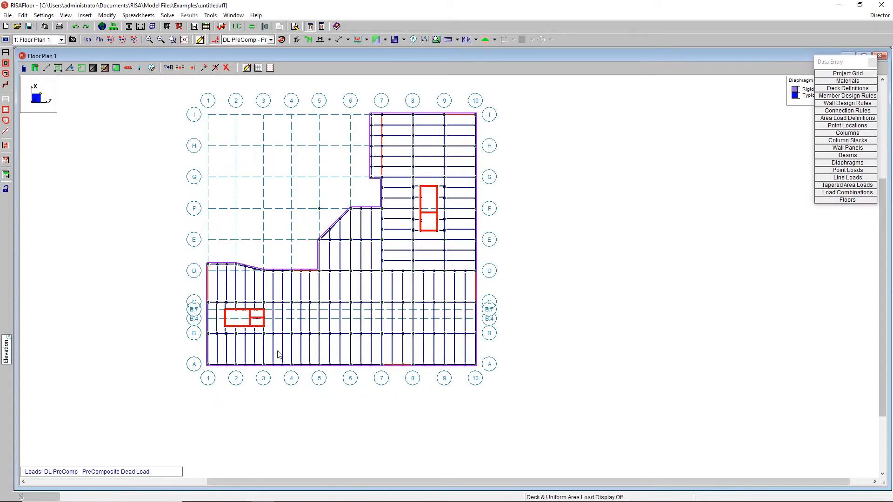
{"action": "left_click", "coordinate": [376, 40]}
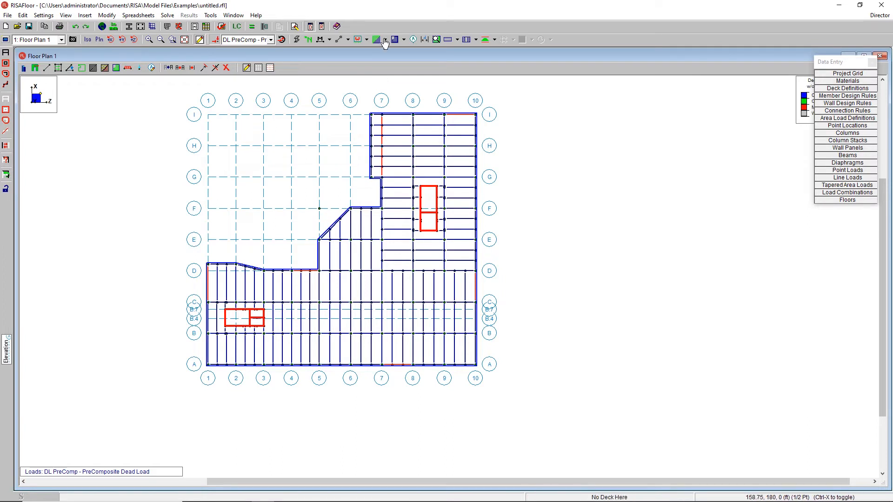
{"action": "left_click", "coordinate": [847, 200]}
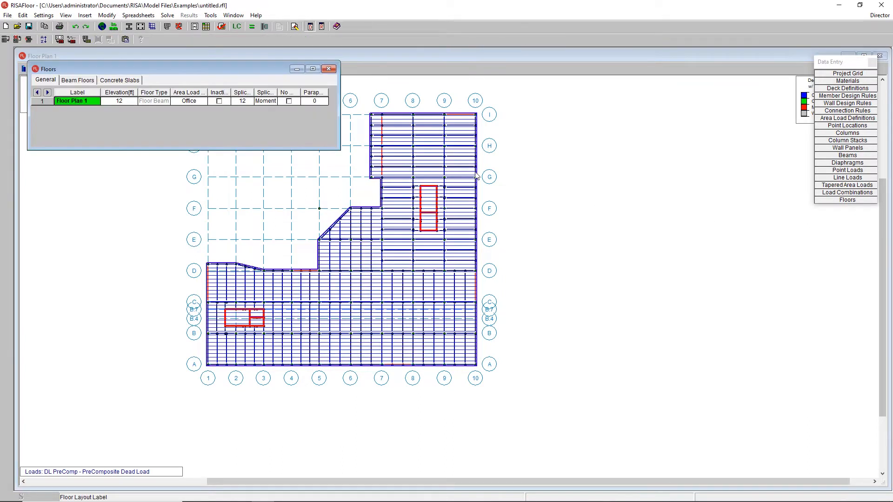
{"action": "left_click", "coordinate": [70, 81]}
{"action": "left_click_drag", "start_coordinate": [164, 92], "coordinate": [139, 92]}
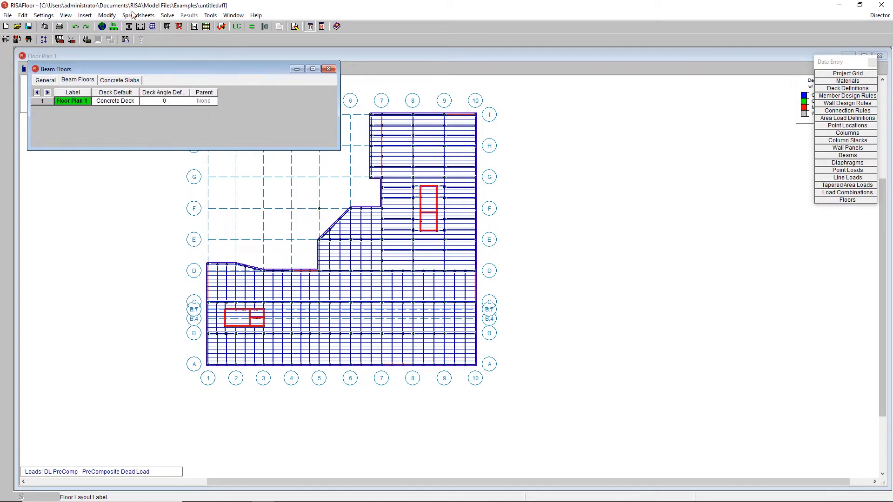
{"action": "left_click", "coordinate": [165, 99]}
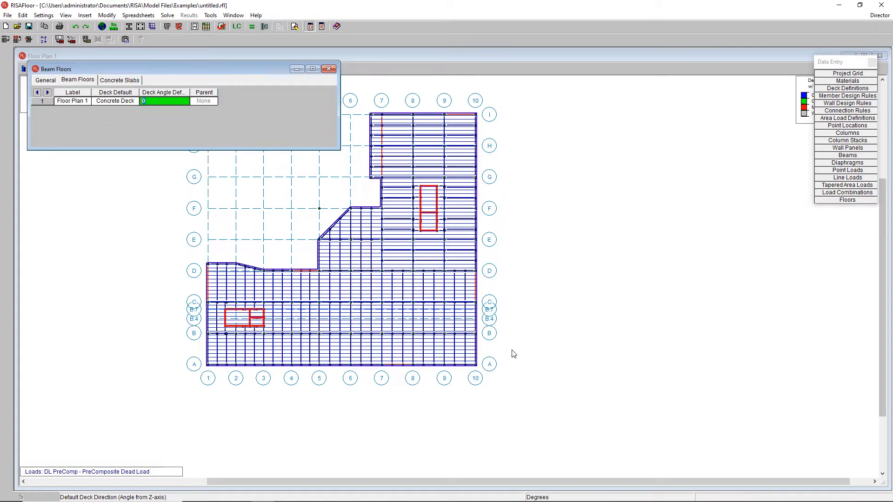
{"action": "scroll", "coordinate": [359, 375], "scroll_direction": "up", "scroll_amount": 8}
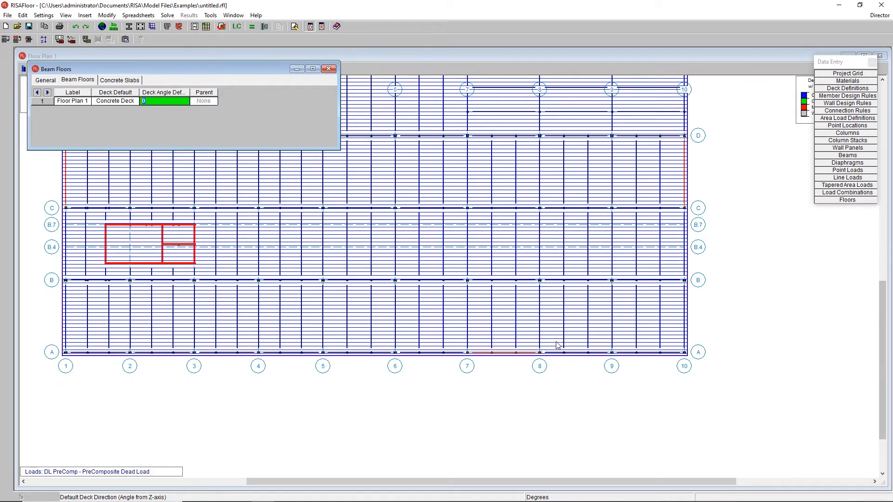
{"action": "scroll", "coordinate": [261, 339], "scroll_direction": "down", "scroll_amount": 3}
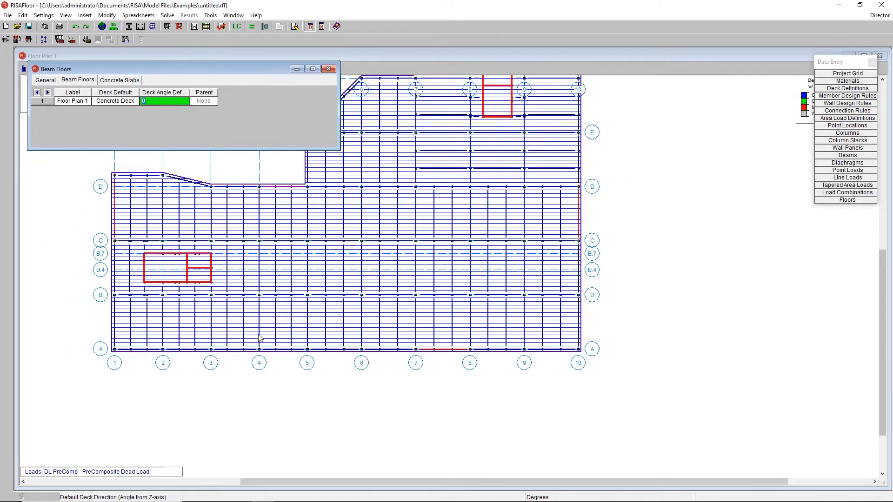
{"action": "scroll", "coordinate": [259, 338], "scroll_direction": "up", "scroll_amount": 4}
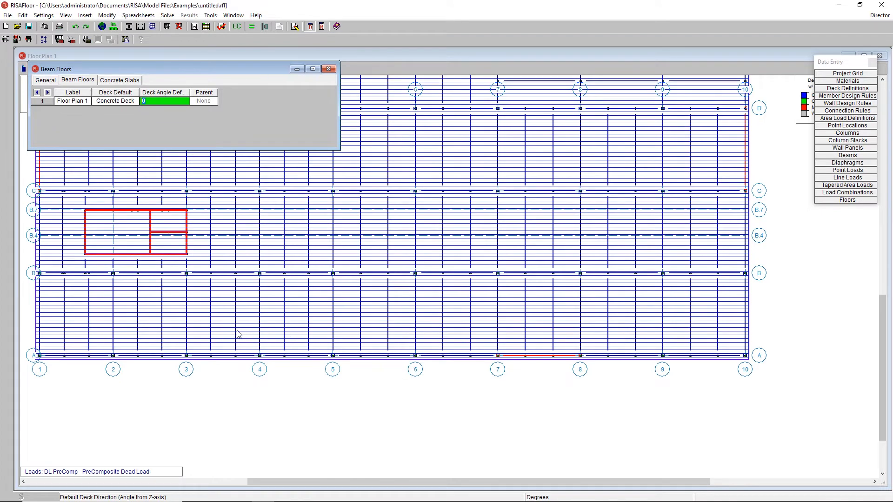
{"action": "scroll", "coordinate": [485, 458], "scroll_direction": "down", "scroll_amount": 4}
{"action": "middle_click_drag", "start_coordinate": [604, 249], "coordinate": [508, 380]}
{"action": "scroll", "coordinate": [500, 383], "scroll_direction": "down", "scroll_amount": 2}
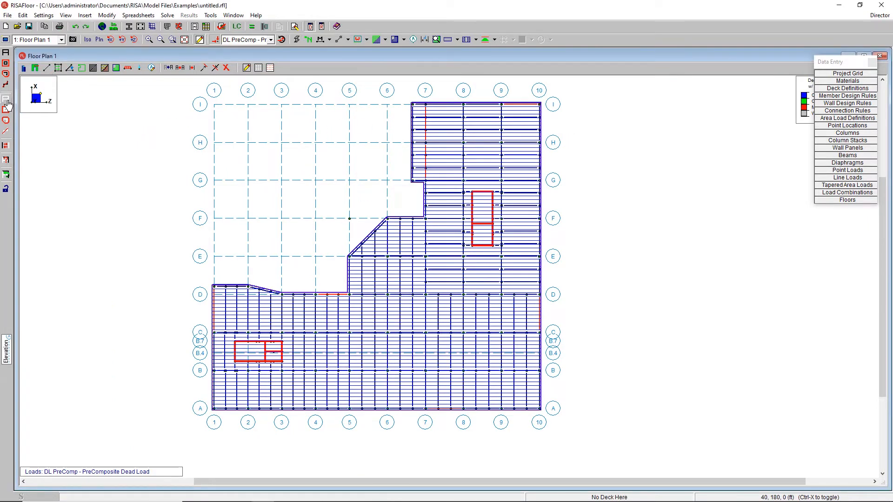
Select only the wing between grid lines D and I, from the cantilever edge to line 10, and switch off the deck display.
{"action": "left_click", "coordinate": [6, 98]}
{"action": "left_click", "coordinate": [6, 63]}
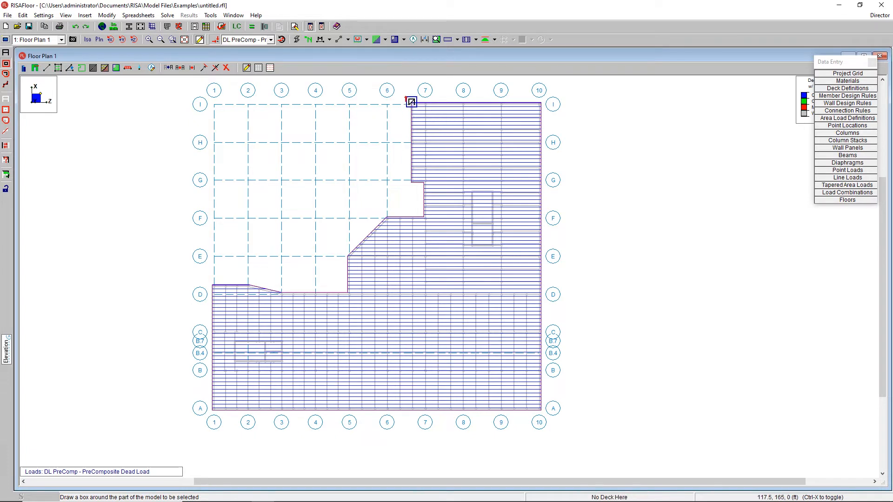
{"action": "left_click_drag", "start_coordinate": [565, 281], "coordinate": [572, 219]}
{"action": "left_click_drag", "start_coordinate": [418, 196], "coordinate": [560, 301]}
{"action": "mouse_move", "coordinate": [416, 172]}
{"action": "left_mouse_down"}
{"action": "mouse_move", "coordinate": [529, 253]}
{"action": "mouse_move", "coordinate": [556, 261]}
{"action": "left_mouse_up"}
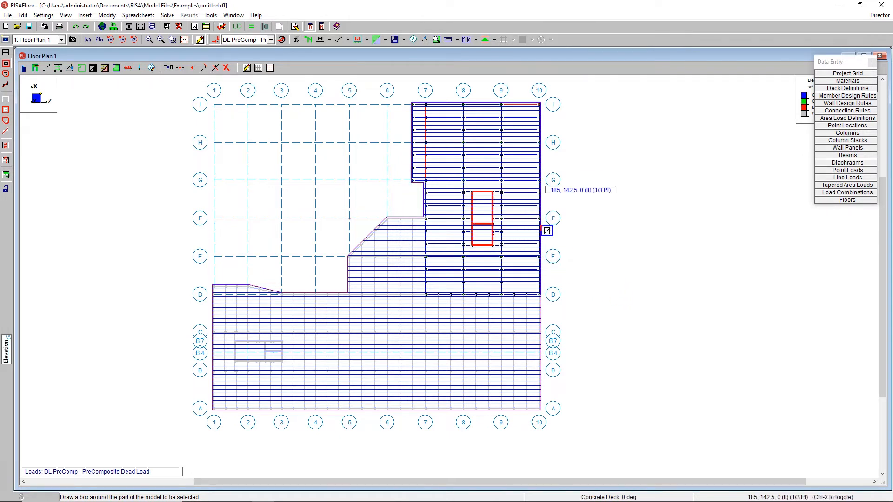
{"action": "left_click", "coordinate": [376, 40]}
{"action": "left_click", "coordinate": [377, 40]}
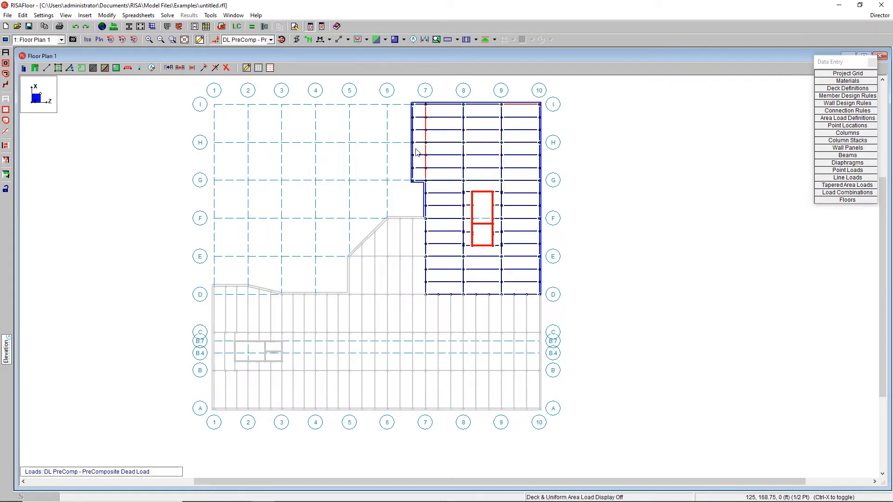
Assign the Composite Deck parallel to the X axis over the selected wing by boxing its deck area perimeter.
{"action": "left_click", "coordinate": [92, 70]}
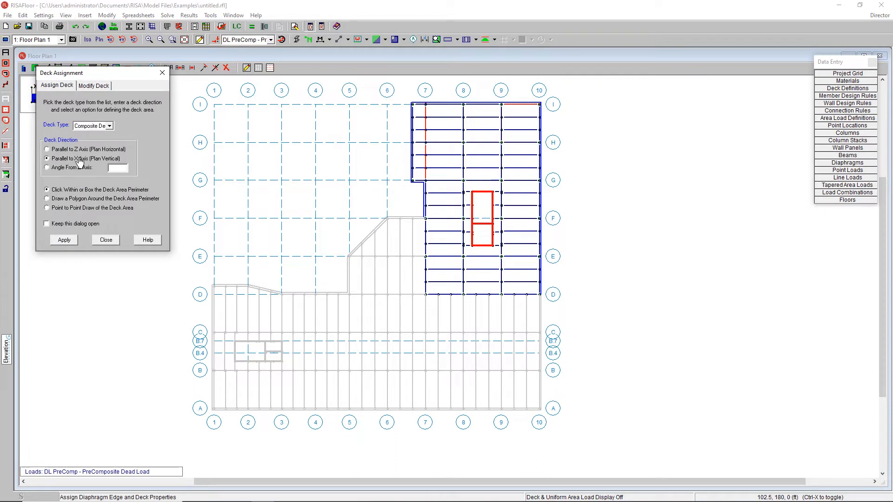
{"action": "left_click", "coordinate": [64, 240]}
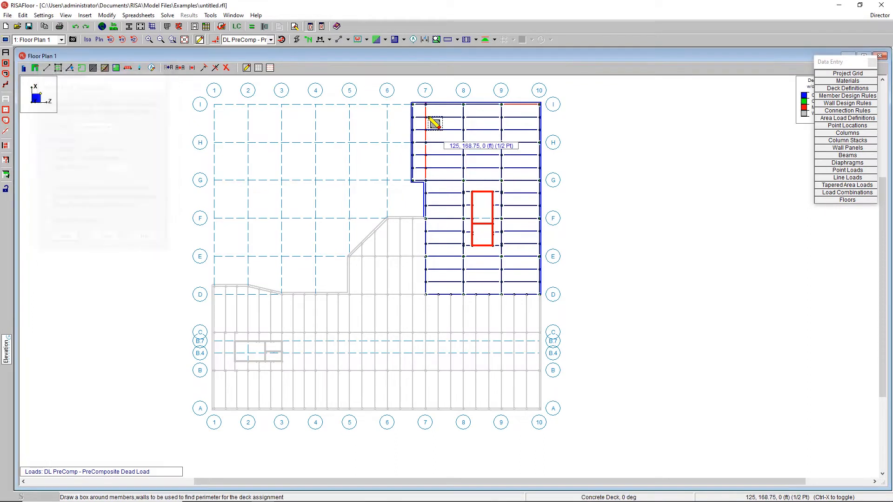
{"action": "left_click_drag", "start_coordinate": [406, 94], "coordinate": [562, 318]}
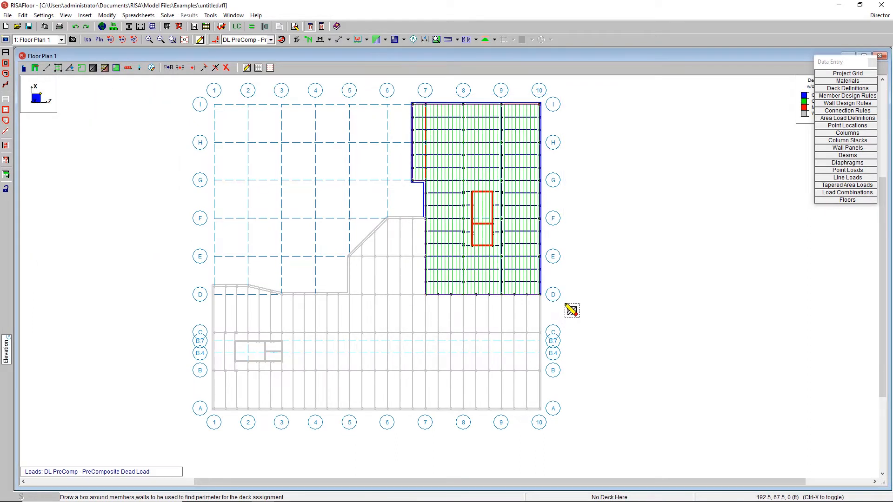
Reselect the entire model and display the deck assignments with the default deck included.
{"action": "left_click_drag", "start_coordinate": [828, 61], "coordinate": [824, 148]}
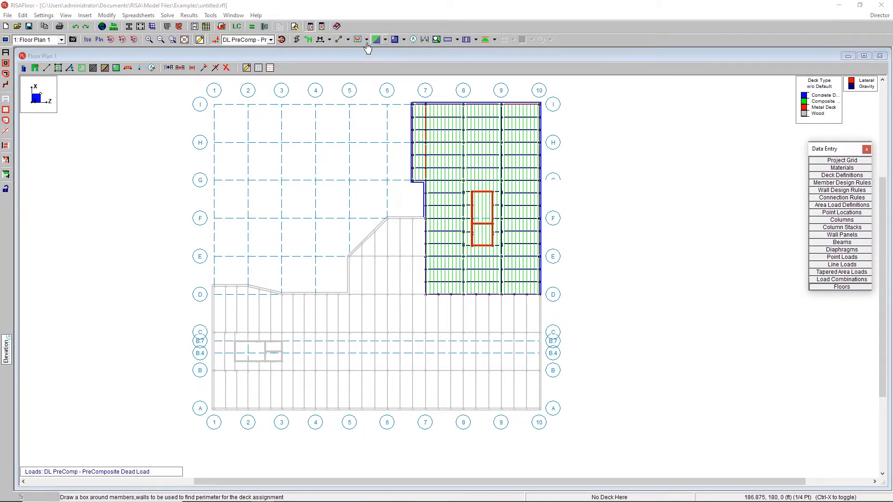
{"action": "left_click", "coordinate": [5, 54]}
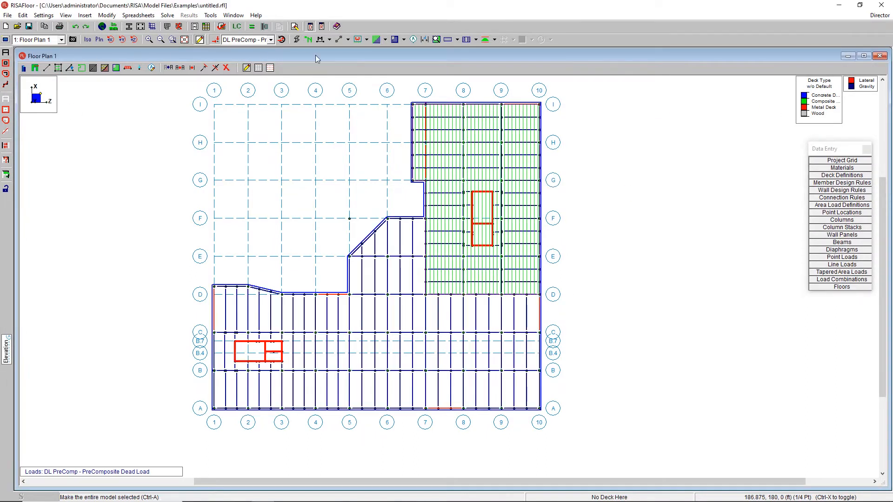
{"action": "left_click", "coordinate": [386, 40]}
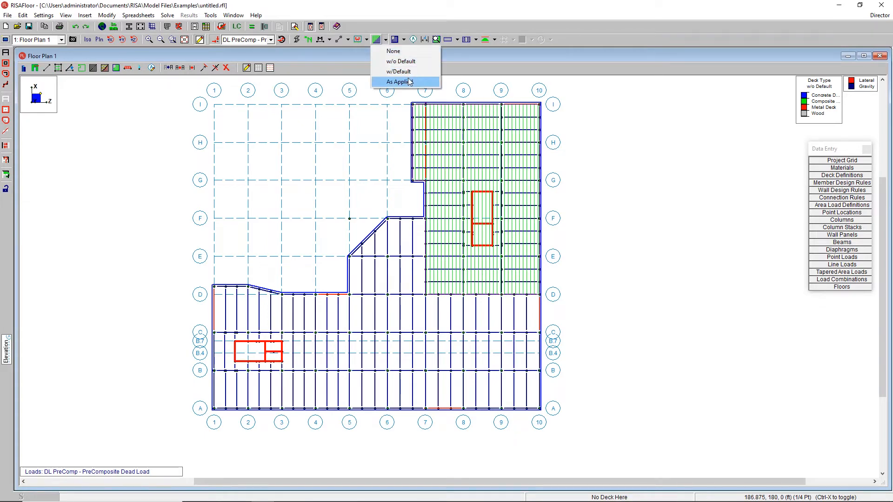
{"action": "left_click", "coordinate": [402, 72]}
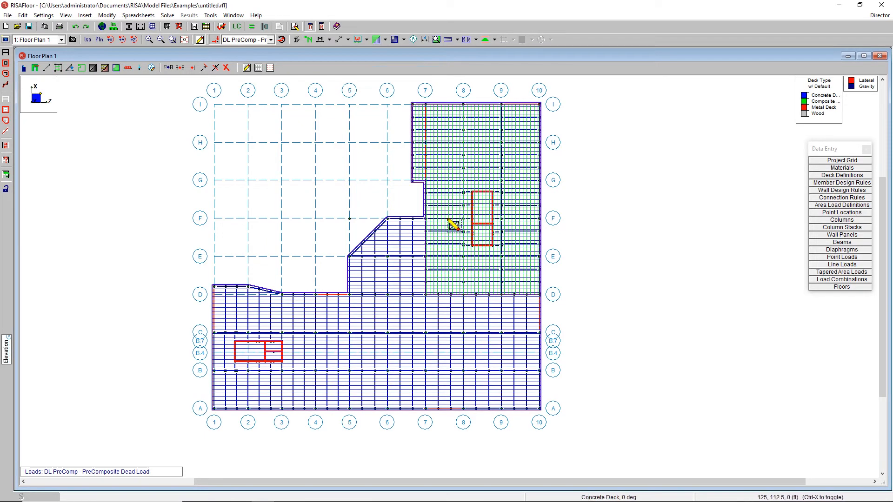
{"action": "scroll", "coordinate": [520, 282], "scroll_direction": "down", "scroll_amount": 1}
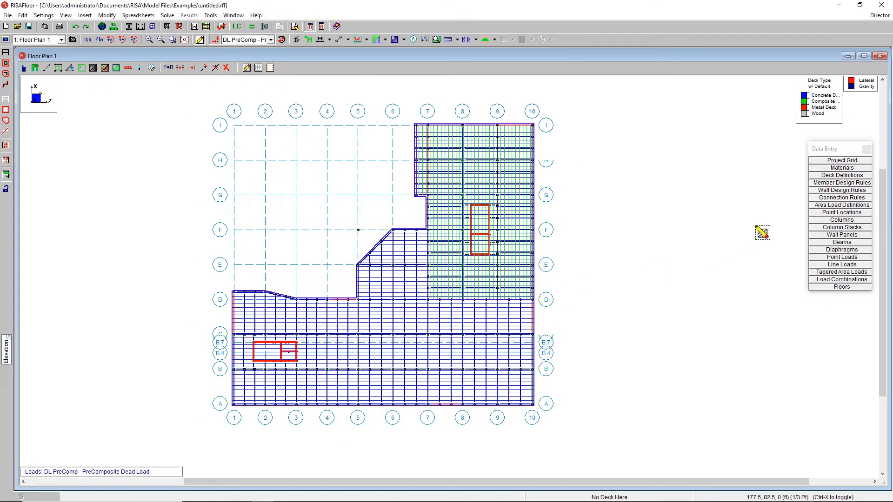
Review the Composite Deck's self weight, superimposed dead, construction dead and construction live loads in the deck definitions.
{"action": "left_click", "coordinate": [842, 175]}
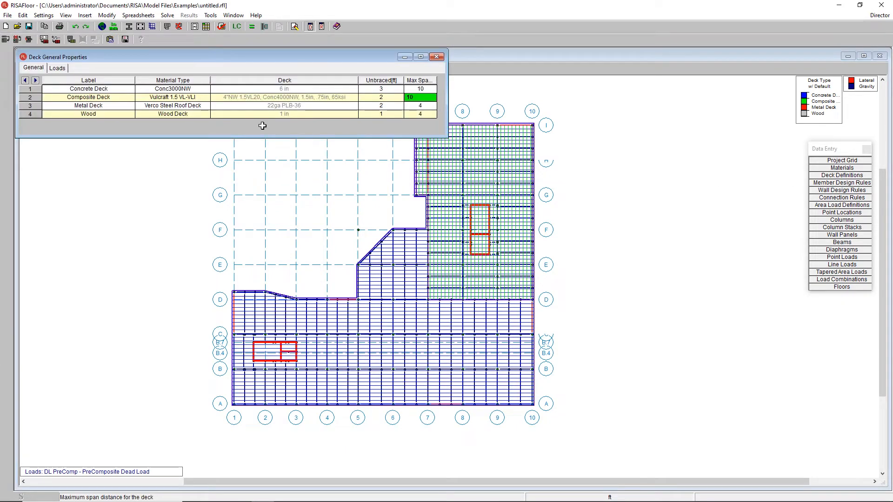
{"action": "left_click", "coordinate": [58, 68]}
{"action": "left_click", "coordinate": [190, 99]}
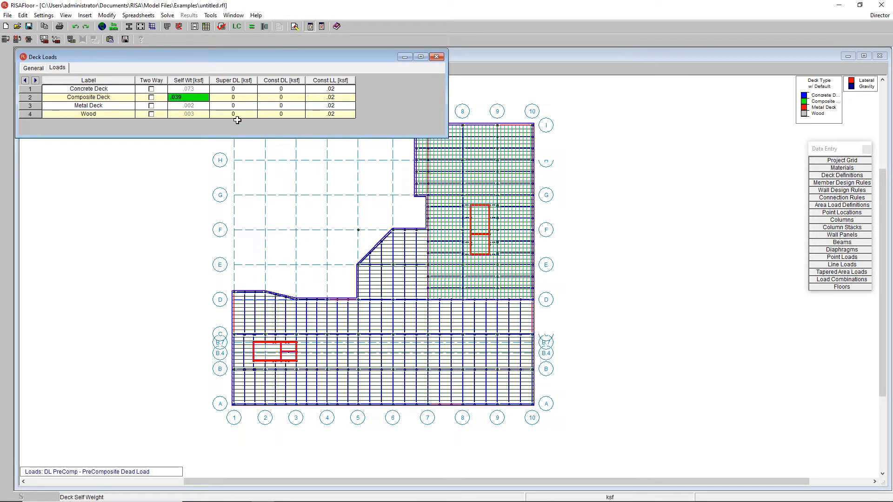
{"action": "left_click", "coordinate": [242, 96]}
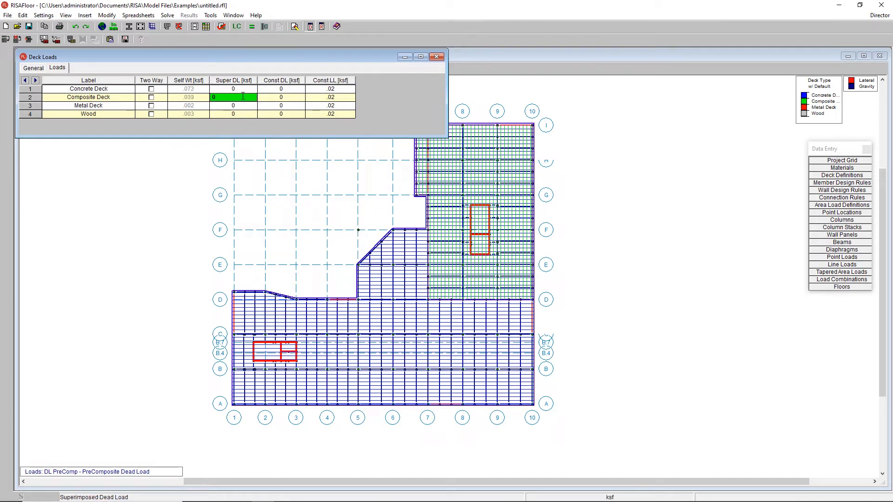
{"action": "left_click", "coordinate": [290, 96]}
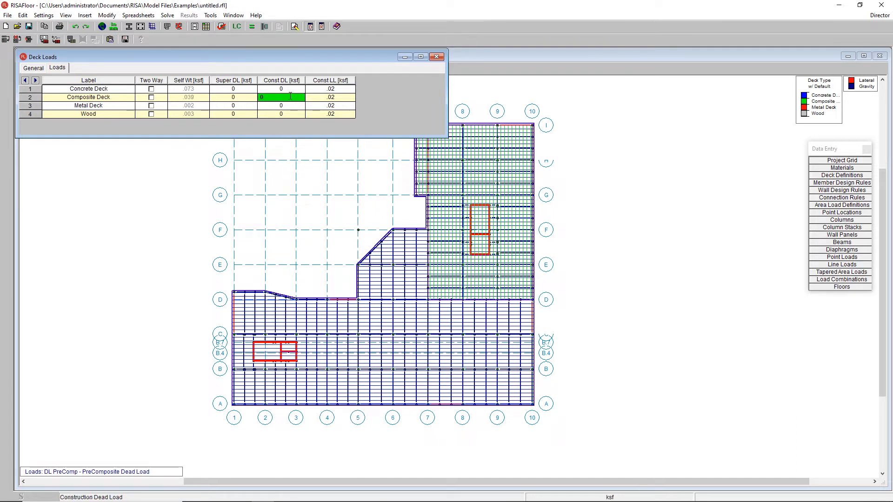
{"action": "left_click", "coordinate": [339, 97]}
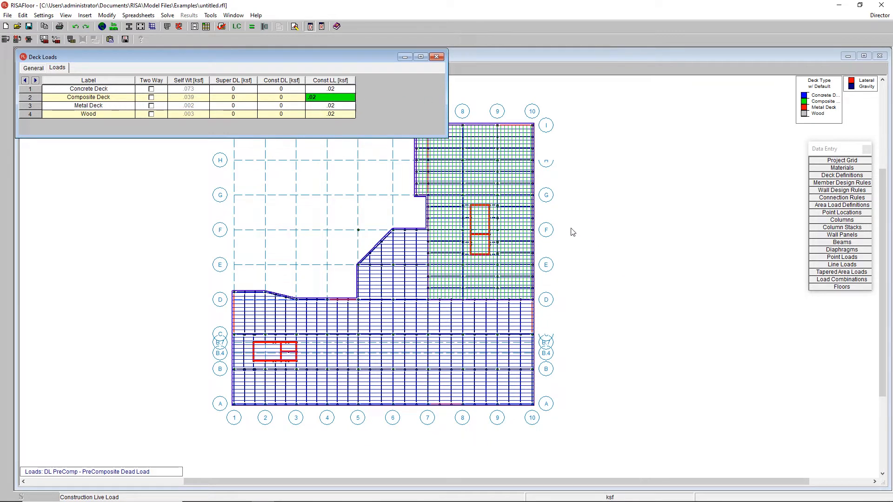
{"action": "left_click", "coordinate": [628, 231]}
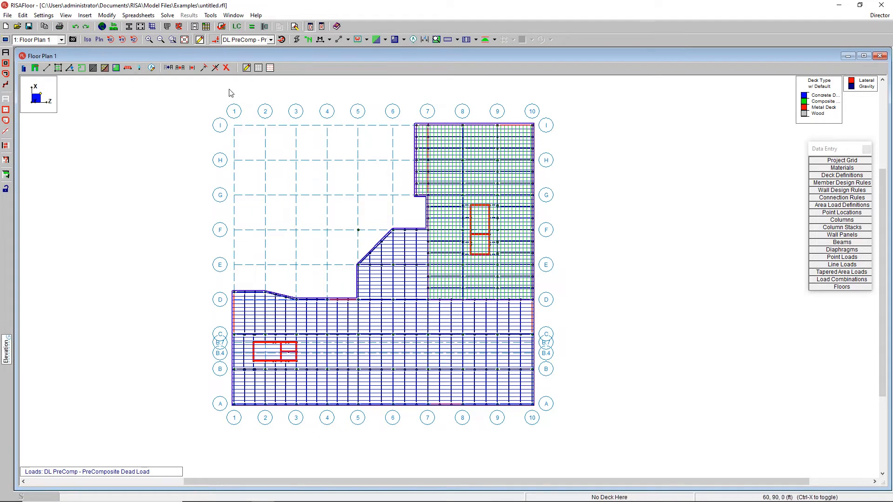
Set the deck display on the floor plan to None.
{"action": "scroll", "coordinate": [532, 420], "scroll_direction": "up", "scroll_amount": 1}
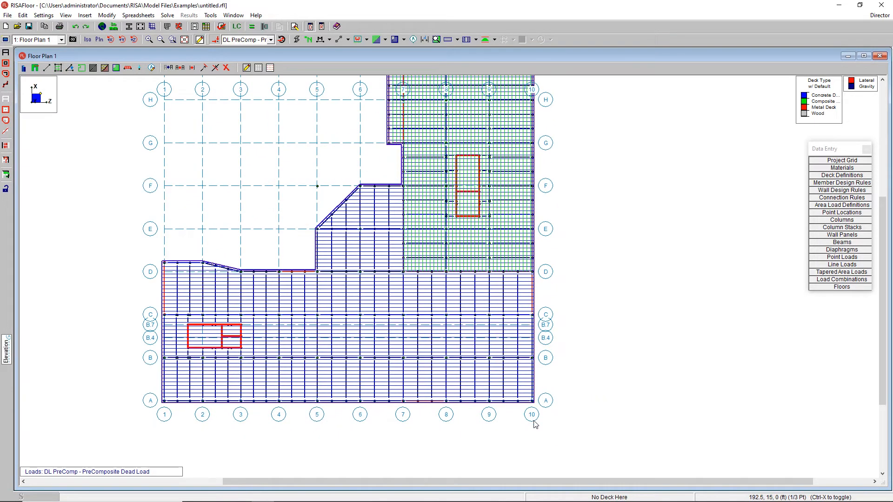
{"action": "left_click", "coordinate": [404, 39]}
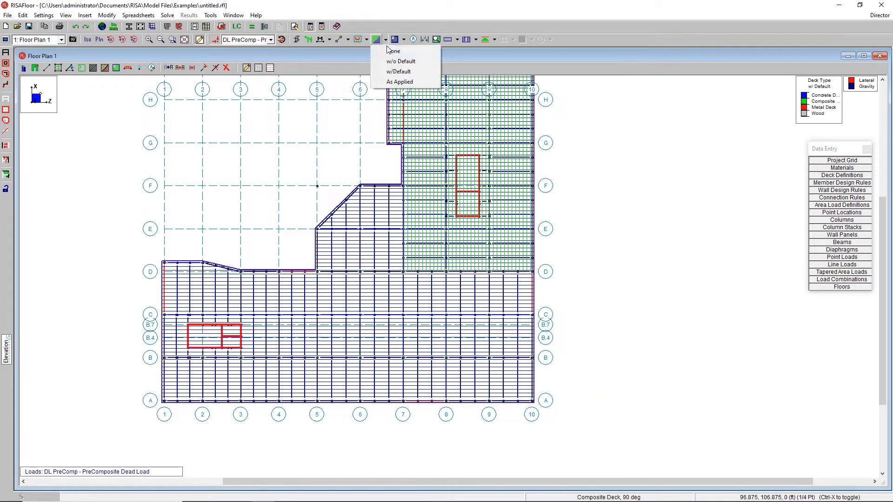
{"action": "left_click", "coordinate": [393, 51]}
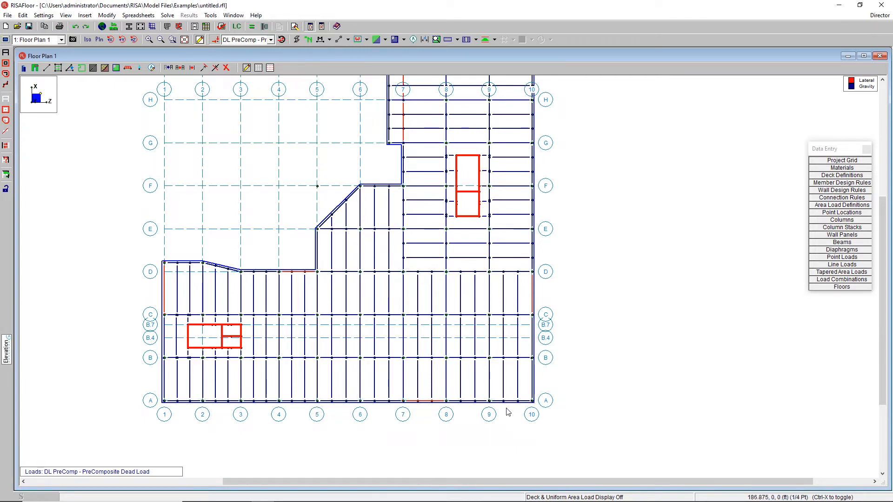
Draw a gravity composite A992 wide flange beam diagonally, point to point, from grid 9-A to grid 10-B.
{"action": "scroll", "coordinate": [510, 415], "scroll_direction": "up", "scroll_amount": 1}
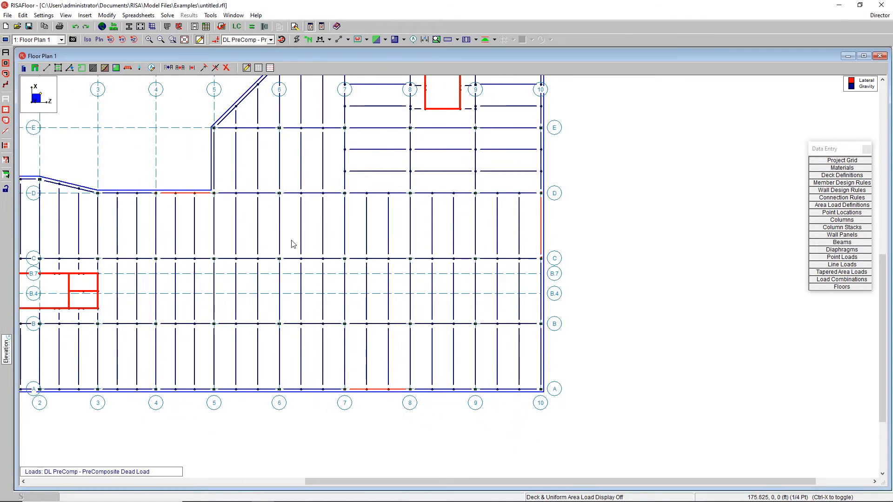
{"action": "left_click", "coordinate": [46, 68]}
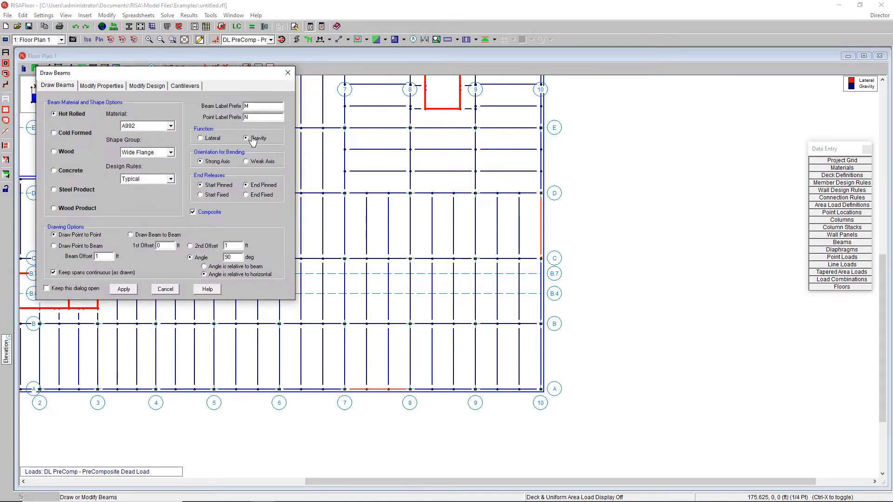
{"action": "left_click", "coordinate": [130, 288]}
{"action": "left_click", "coordinate": [475, 389]}
{"action": "left_click", "coordinate": [541, 324]}
{"action": "scroll", "coordinate": [579, 415], "scroll_direction": "up", "scroll_amount": 1}
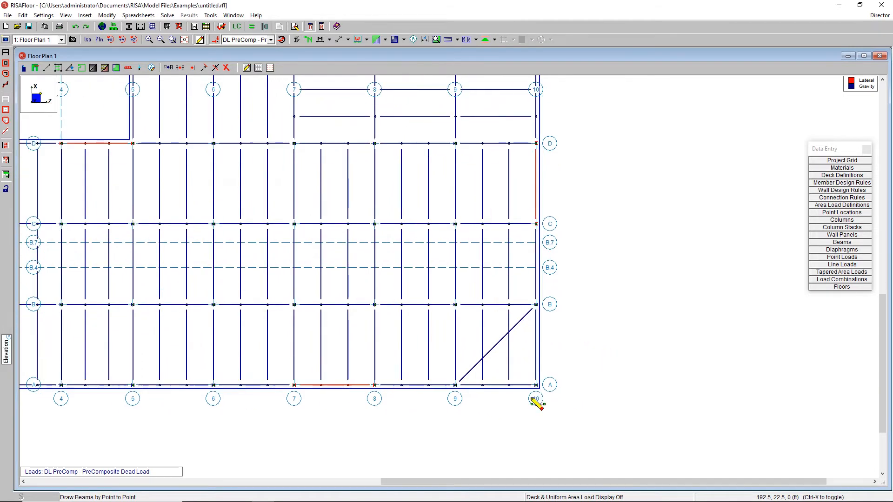
Delete the grid A beam between 9 and 10, the grid 10 beam between A and B, and the single floor column at 10-A.
{"action": "scroll", "coordinate": [537, 399], "scroll_direction": "up", "scroll_amount": 1}
{"action": "left_click", "coordinate": [226, 67]}
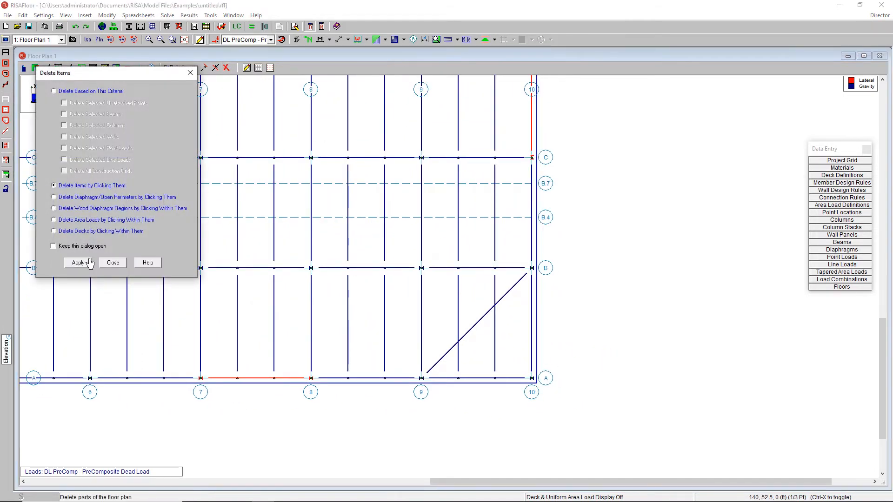
{"action": "left_click", "coordinate": [89, 263]}
{"action": "left_click", "coordinate": [482, 378]}
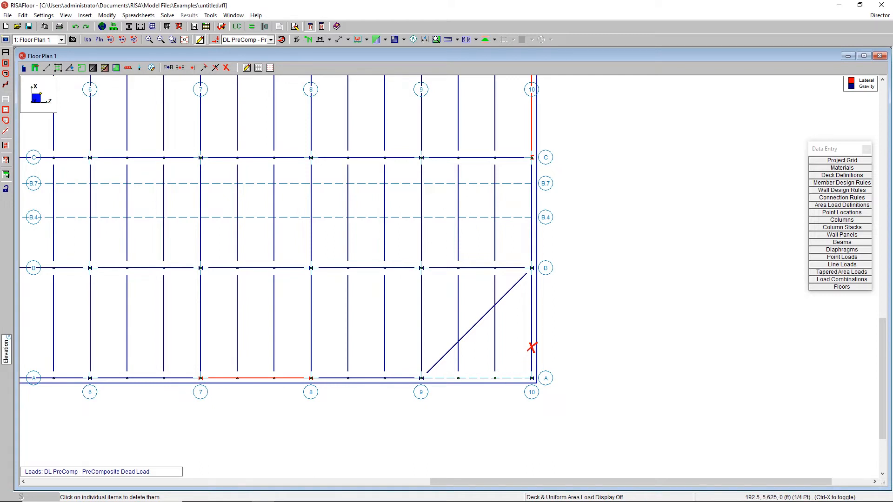
{"action": "left_click", "coordinate": [532, 347]}
{"action": "left_click", "coordinate": [531, 378]}
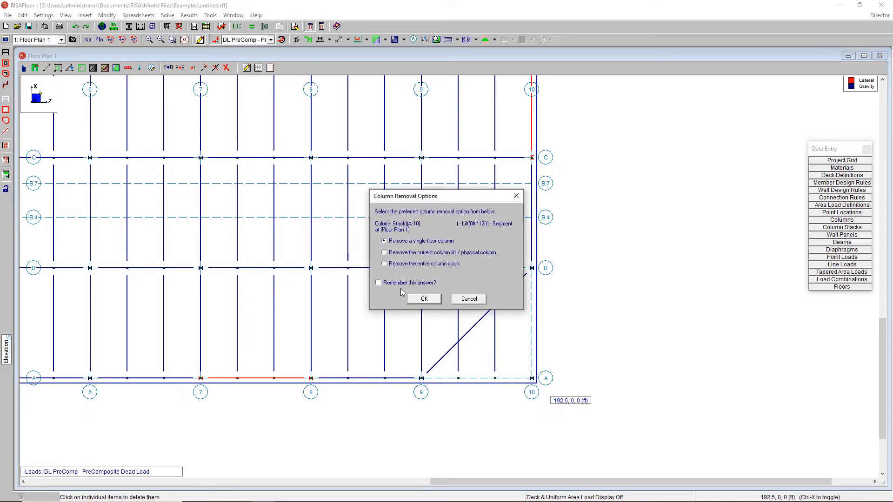
{"action": "left_click", "coordinate": [424, 298]}
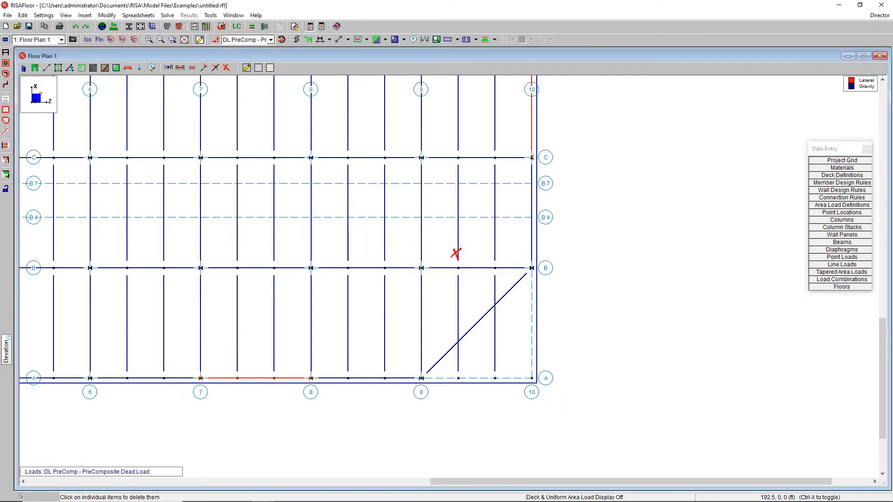
Hide the floor plan's point markers and trim the two infill beams between grids 9 and 10 back to the diagonal beam.
{"action": "left_click", "coordinate": [308, 40]}
{"action": "left_click", "coordinate": [309, 41]}
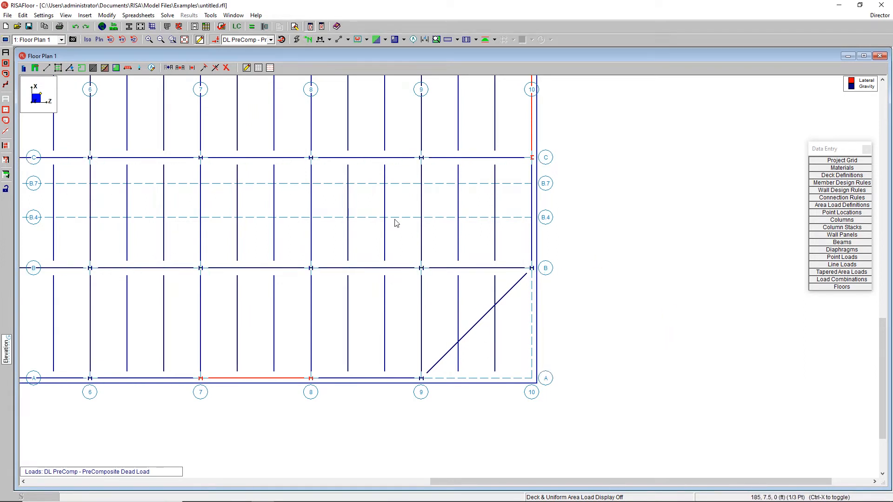
{"action": "left_click", "coordinate": [214, 69]}
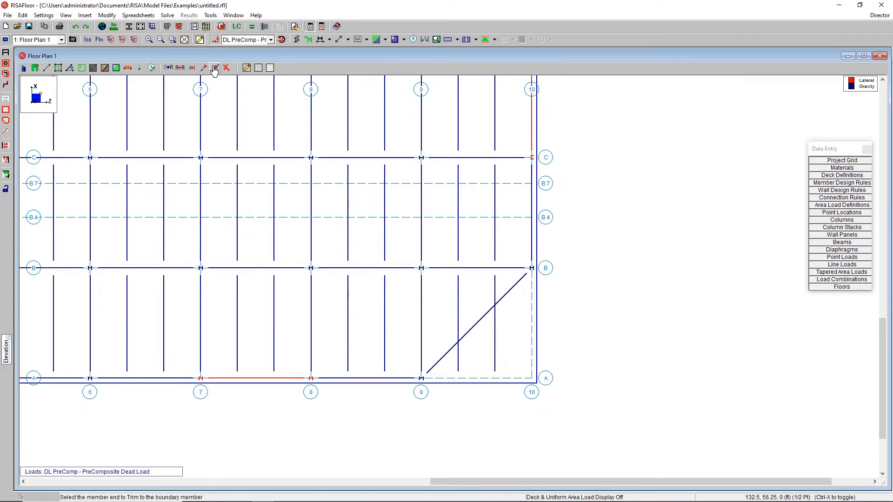
{"action": "left_click", "coordinate": [458, 367]}
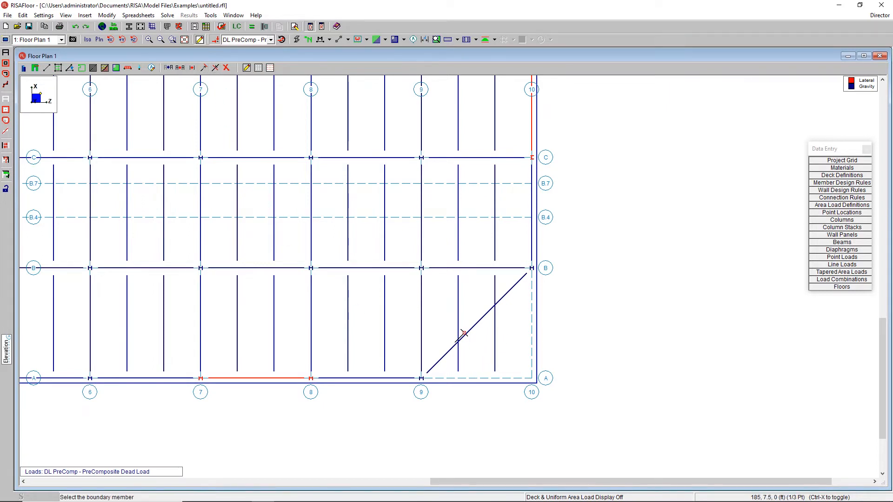
{"action": "left_click", "coordinate": [464, 335]}
{"action": "left_click", "coordinate": [495, 345]}
{"action": "left_click", "coordinate": [504, 300]}
Merge the diaphragm edge intersection at the outer corner 10-A so the slab edge follows the diagonal beam.
{"action": "scroll", "coordinate": [570, 339], "scroll_direction": "down", "scroll_amount": 1}
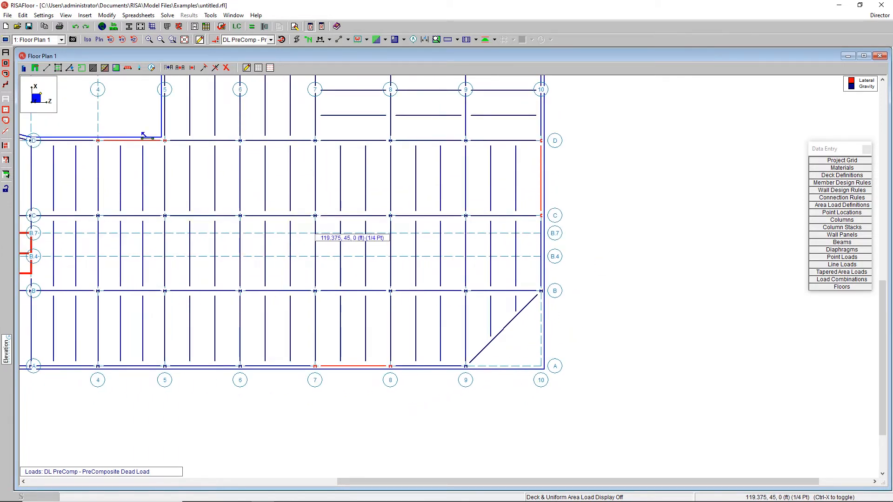
{"action": "left_click", "coordinate": [81, 68]}
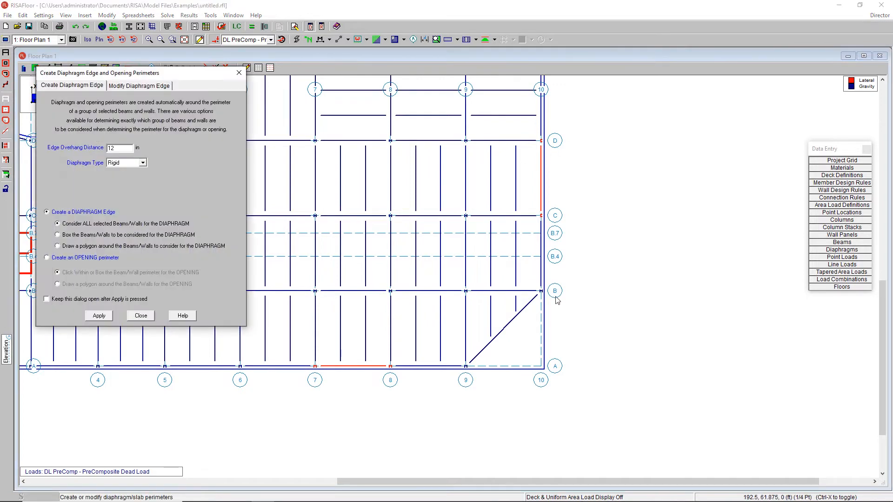
{"action": "left_click", "coordinate": [139, 85]}
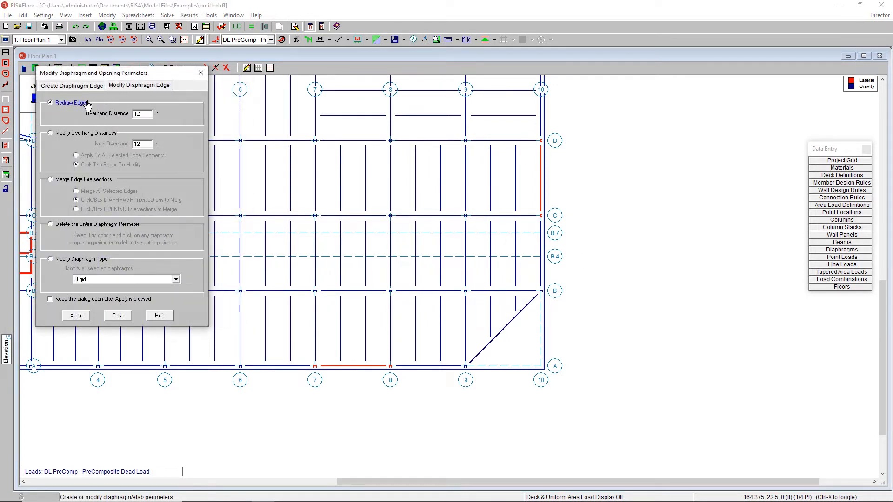
{"action": "left_click", "coordinate": [84, 181]}
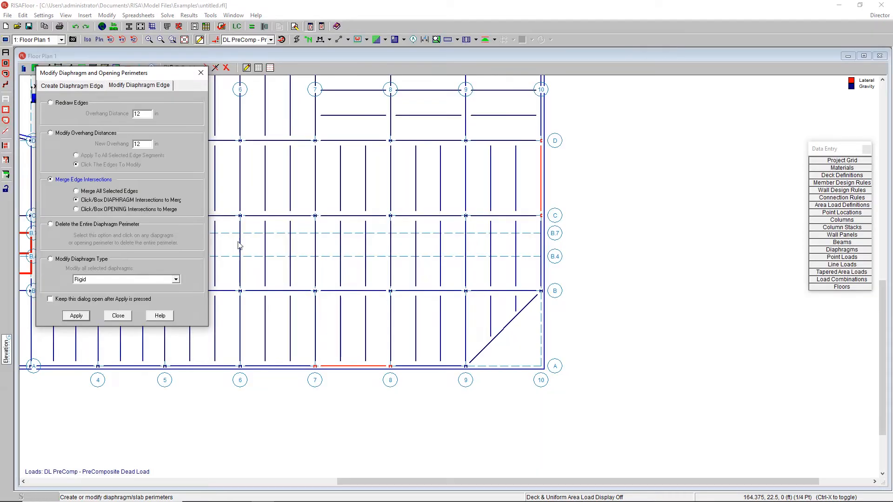
{"action": "left_click", "coordinate": [76, 315]}
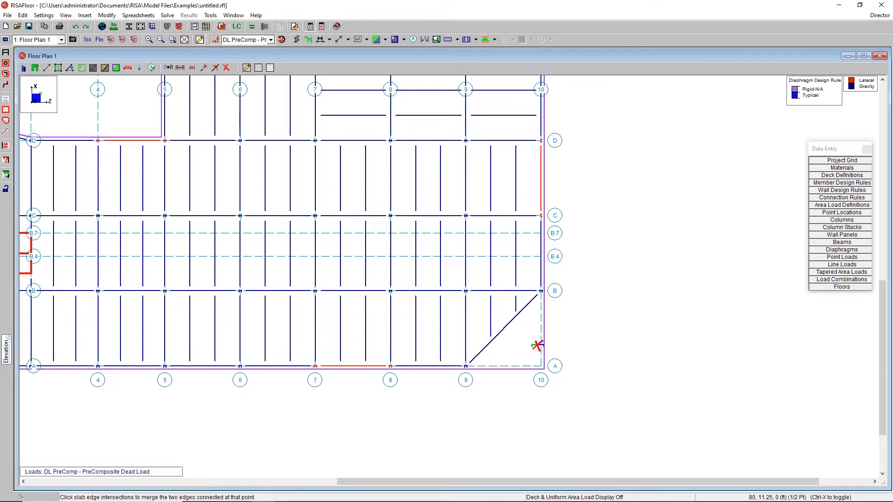
{"action": "left_click", "coordinate": [543, 368]}
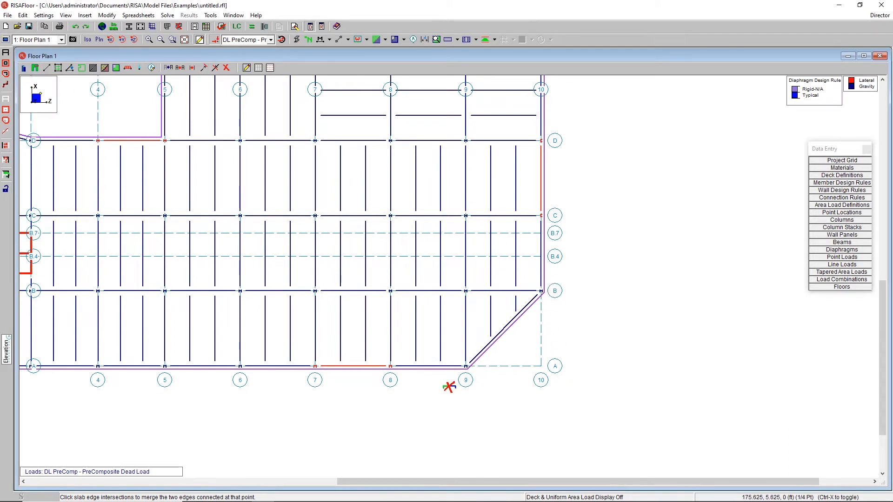
{"action": "scroll", "coordinate": [470, 355], "scroll_direction": "down", "scroll_amount": 4}
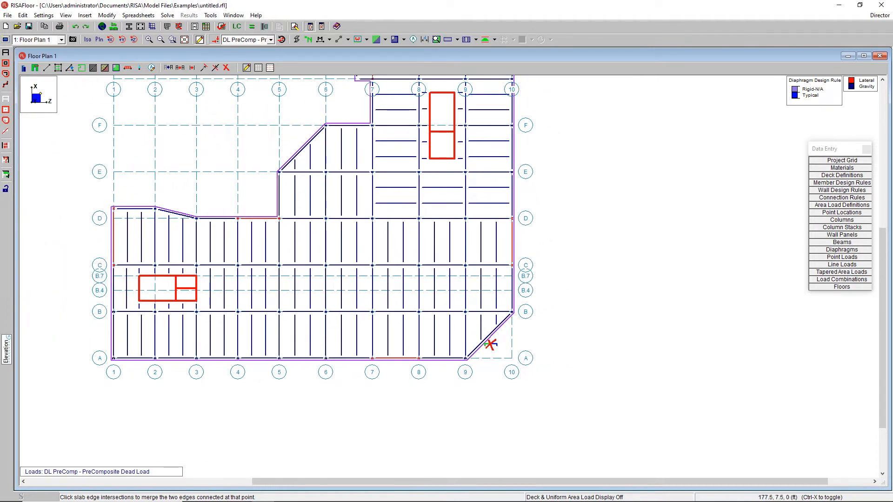
{"action": "scroll", "coordinate": [513, 314], "scroll_direction": "down", "scroll_amount": 1}
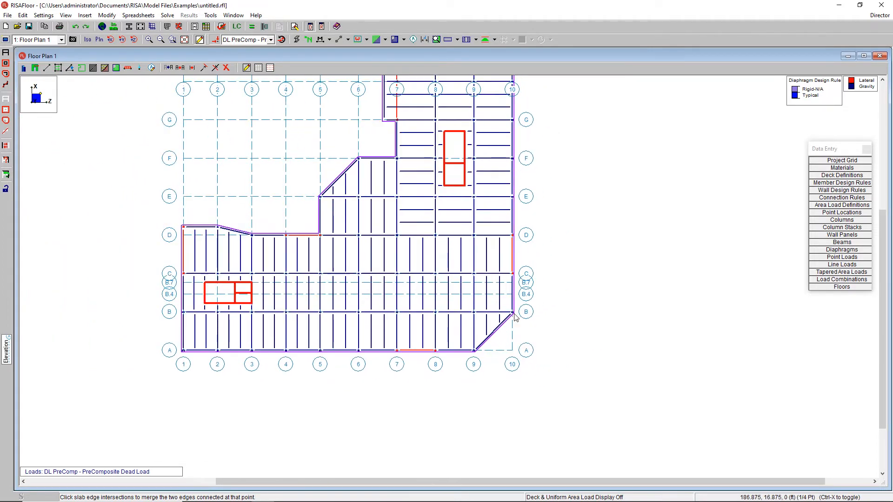
{"action": "scroll", "coordinate": [518, 268], "scroll_direction": "down", "scroll_amount": 1}
{"action": "middle_click_drag", "start_coordinate": [506, 239], "coordinate": [526, 297]}
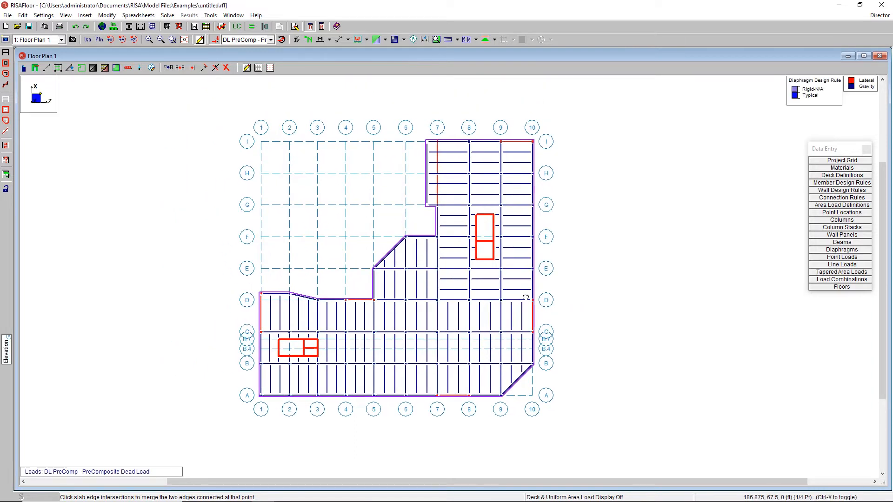
{"action": "scroll", "coordinate": [511, 297], "scroll_direction": "up", "scroll_amount": 1}
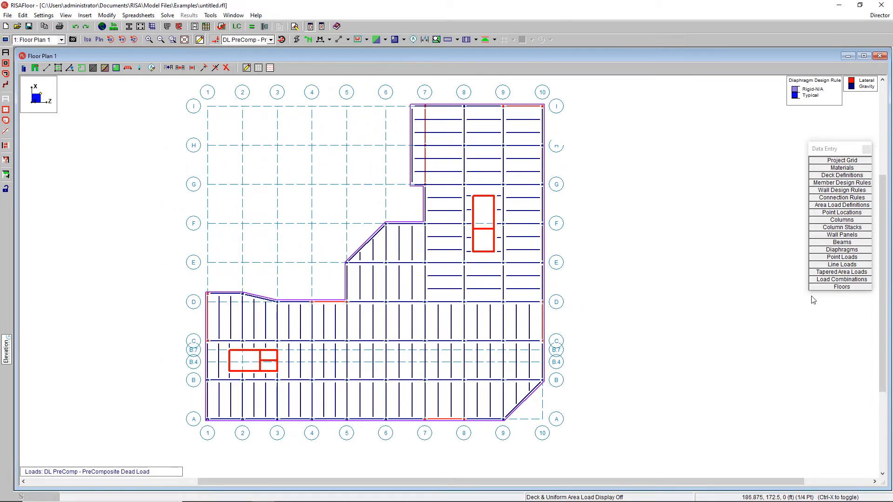
Review Floor Plan 1's deck and area load defaults in the Floors spreadsheet, widening it to show the full Area Load Default heading.
{"action": "left_click", "coordinate": [855, 288]}
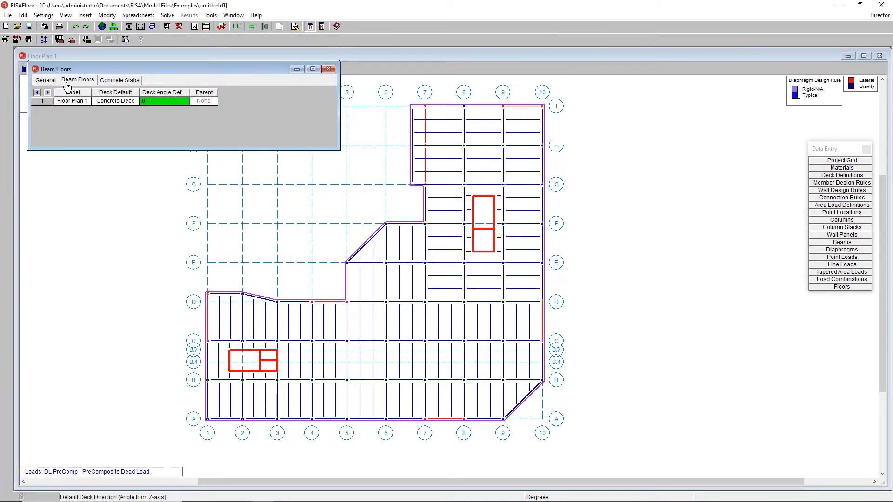
{"action": "left_click", "coordinate": [46, 81]}
{"action": "left_click", "coordinate": [80, 81]}
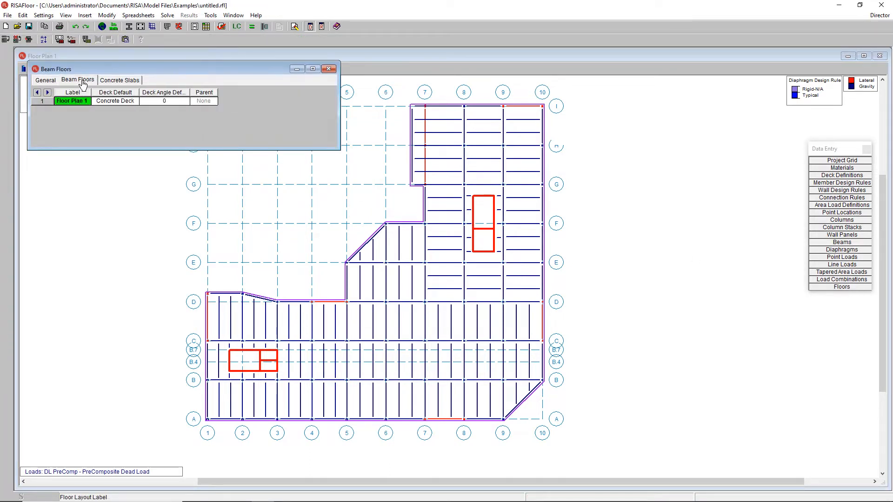
{"action": "left_click", "coordinate": [46, 81]}
{"action": "left_click", "coordinate": [186, 103]}
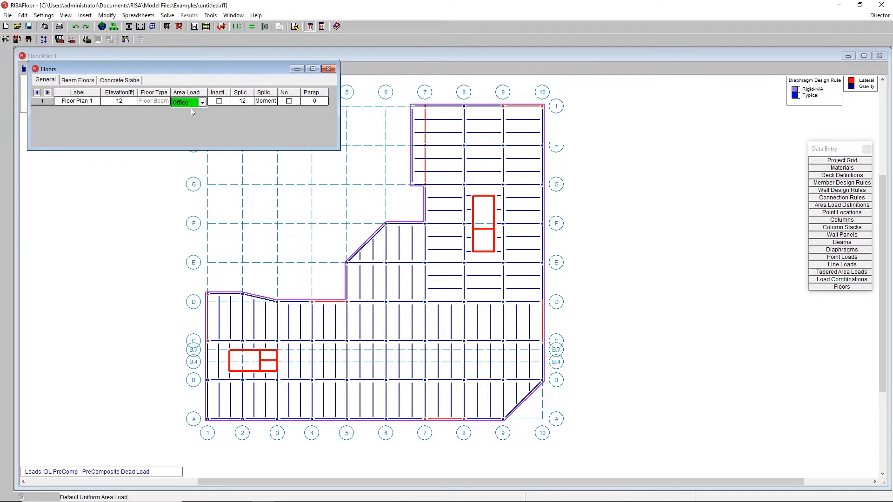
{"action": "left_click_drag", "start_coordinate": [340, 113], "coordinate": [451, 114]}
{"action": "left_click_drag", "start_coordinate": [205, 92], "coordinate": [230, 93]}
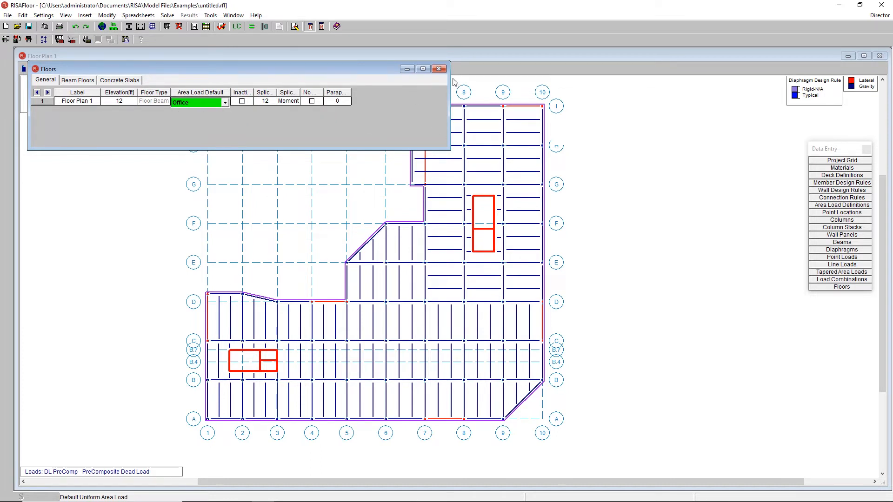
{"action": "left_click", "coordinate": [439, 69]}
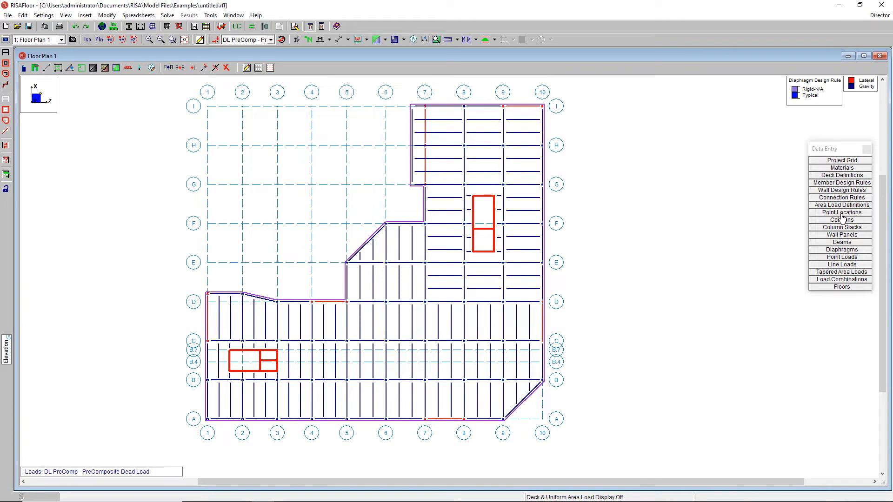
Examine the Office pre-composite and post-composite dead loads in the uniform area load definitions.
{"action": "left_click_drag", "start_coordinate": [844, 149], "coordinate": [846, 92]}
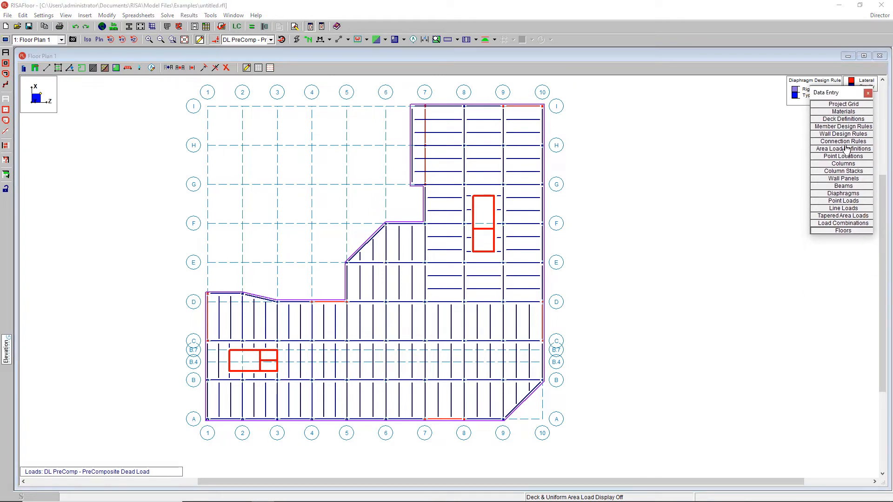
{"action": "left_click", "coordinate": [844, 149]}
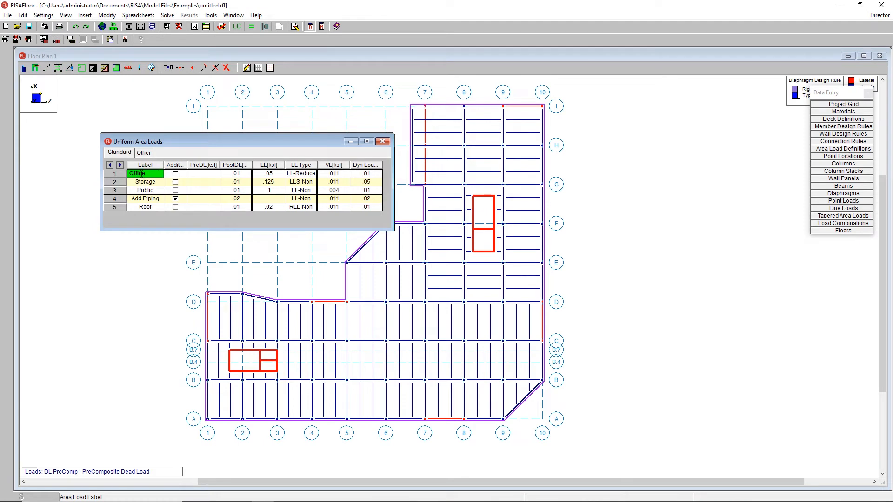
{"action": "left_click", "coordinate": [201, 173]}
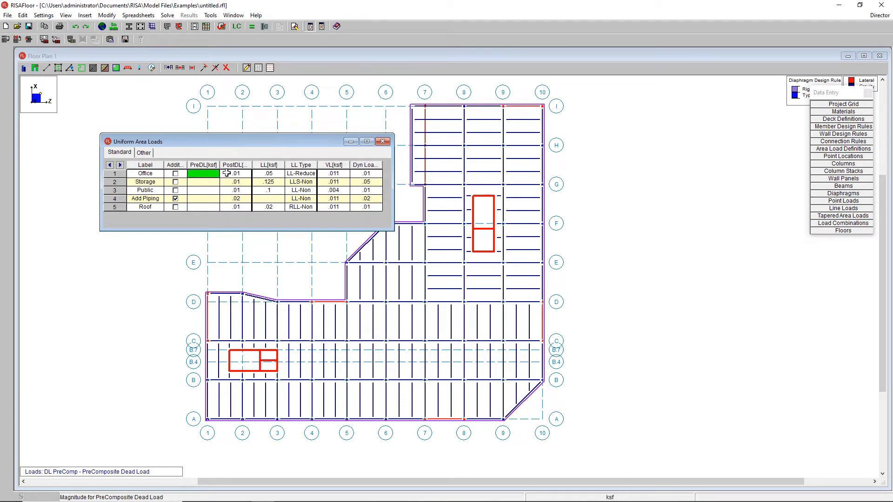
{"action": "left_click", "coordinate": [226, 173]}
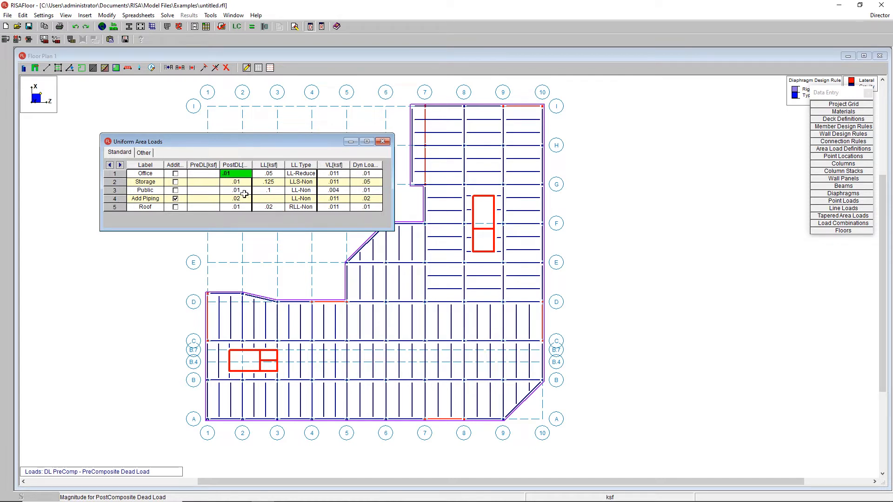
Set the Office area load's pre-composite dead load (PreDL) to .005 ksf.
{"action": "left_click", "coordinate": [203, 174]}
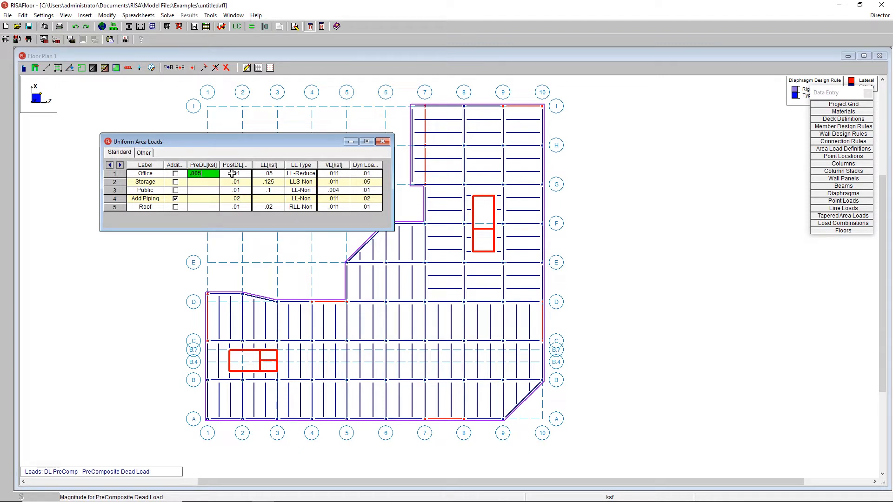
{"action": "left_click", "coordinate": [231, 174]}
{"action": "left_click", "coordinate": [271, 174]}
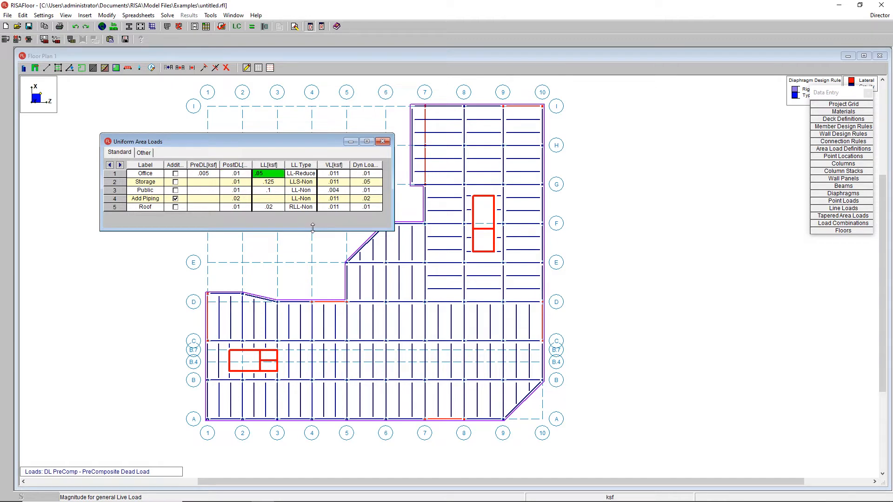
Review the Office load's live load type options and vibration load, and widen the Dyn Load column to show its heading.
{"action": "left_click", "coordinate": [308, 175]}
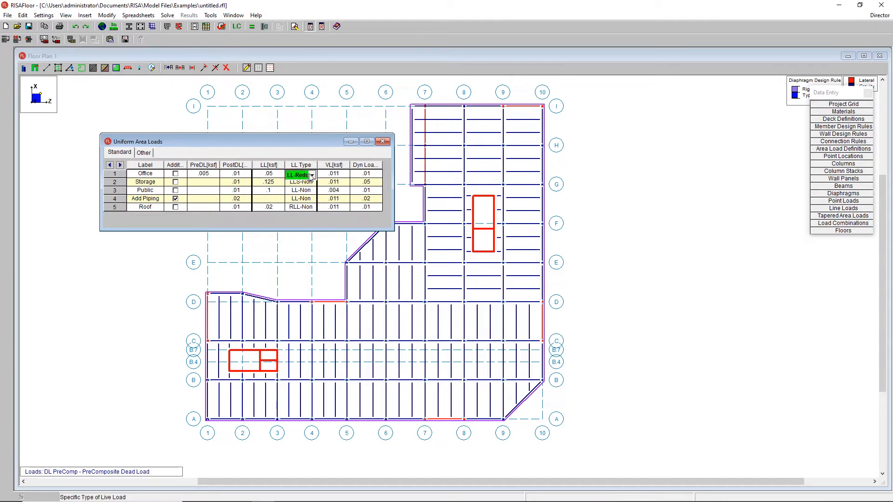
{"action": "left_click", "coordinate": [312, 176]}
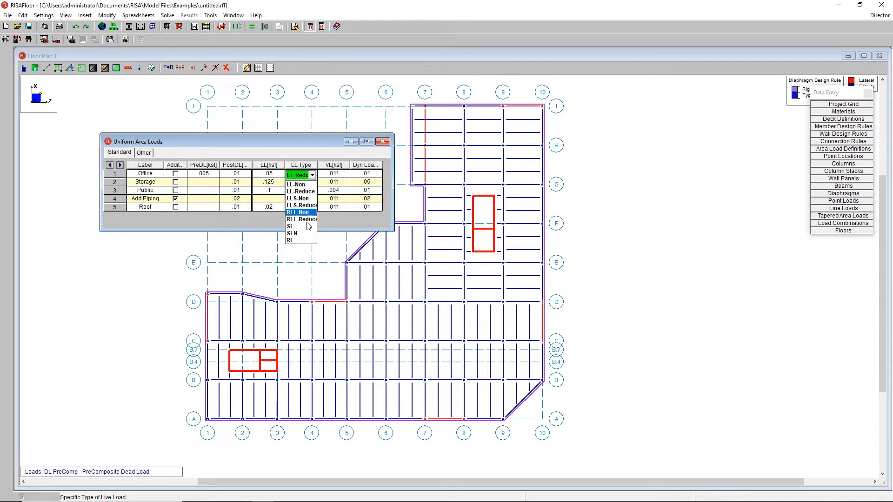
{"action": "left_click", "coordinate": [335, 175]}
{"action": "left_click", "coordinate": [335, 175]}
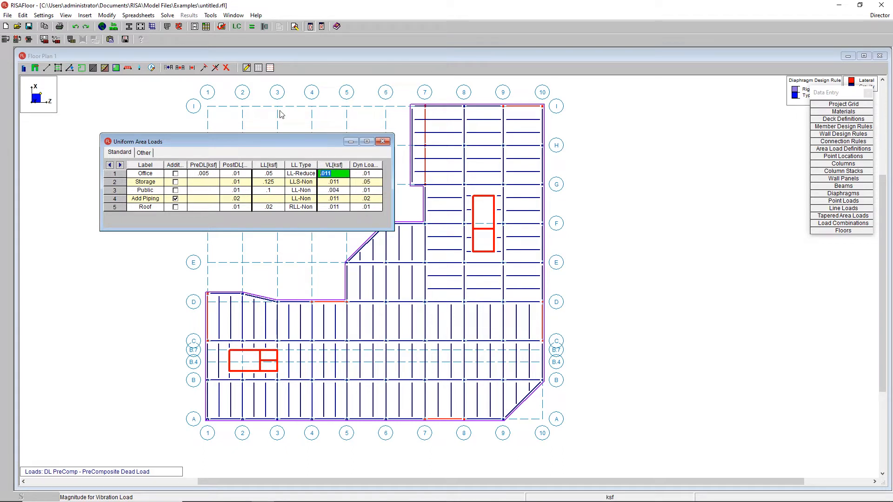
{"action": "left_click", "coordinate": [368, 173]}
{"action": "left_click_drag", "start_coordinate": [380, 165], "coordinate": [391, 166]}
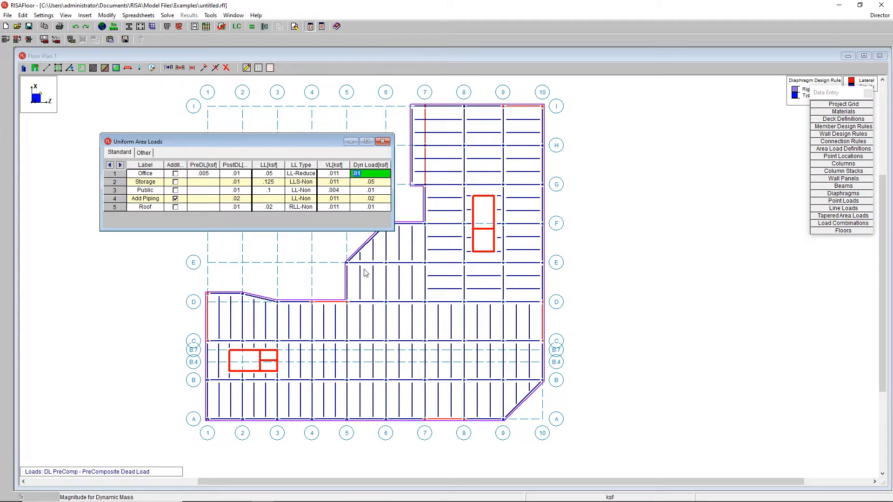
Compare the Office load's post-composite dead load with its dynamic load in a widened Uniform Area Loads window, then leave the spreadsheet.
{"action": "left_click", "coordinate": [240, 174]}
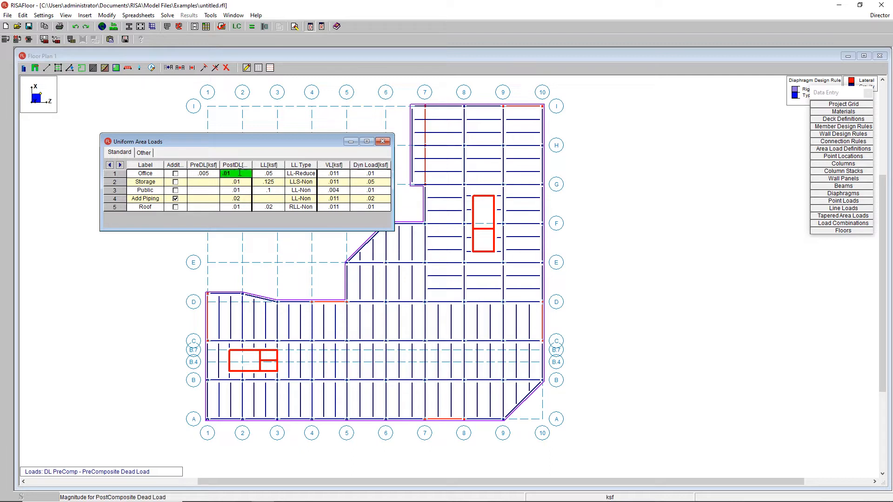
{"action": "left_click", "coordinate": [362, 171]}
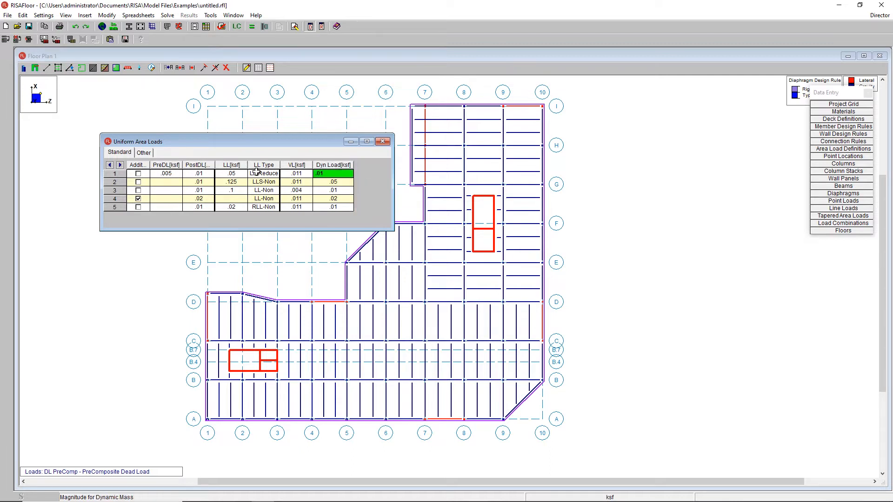
{"action": "left_click", "coordinate": [197, 172]}
{"action": "key", "text": "Return"}
{"action": "key", "text": "Return"}
{"action": "key", "text": "Return"}
{"action": "key", "text": "Return"}
{"action": "key", "text": "Return"}
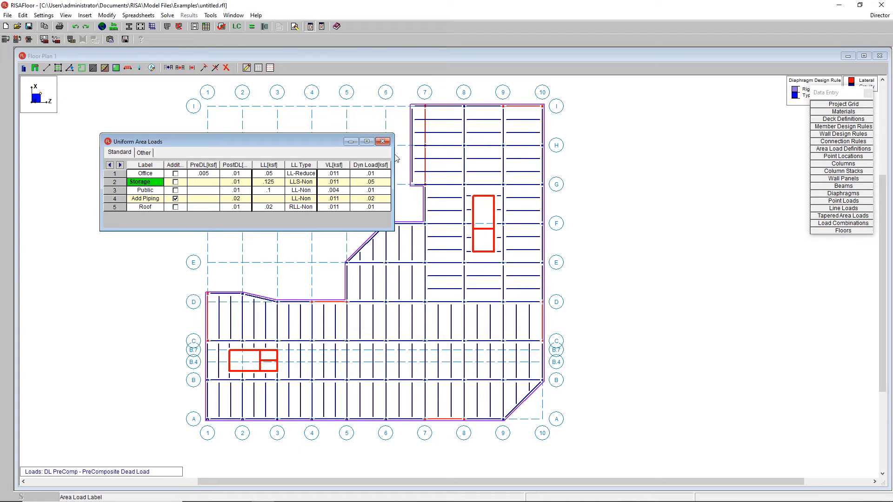
{"action": "left_click_drag", "start_coordinate": [394, 154], "coordinate": [429, 154]}
{"action": "left_click", "coordinate": [234, 173]}
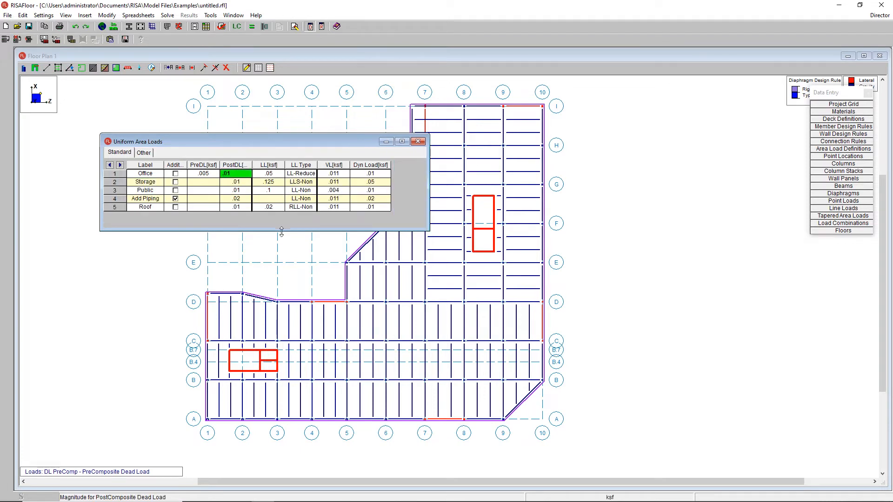
{"action": "left_click", "coordinate": [358, 174]}
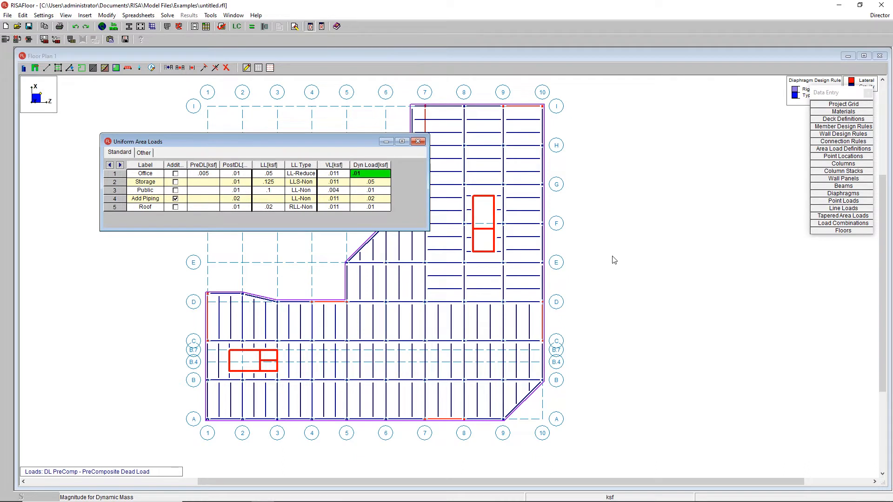
{"action": "left_click", "coordinate": [604, 284]}
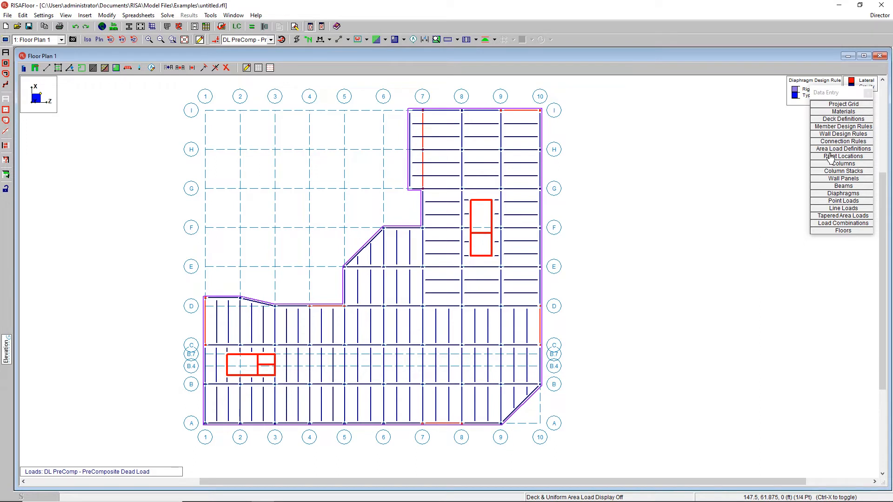
Reopen the area load definitions and examine the Public row from its label through its live load type.
{"action": "left_click", "coordinate": [823, 149]}
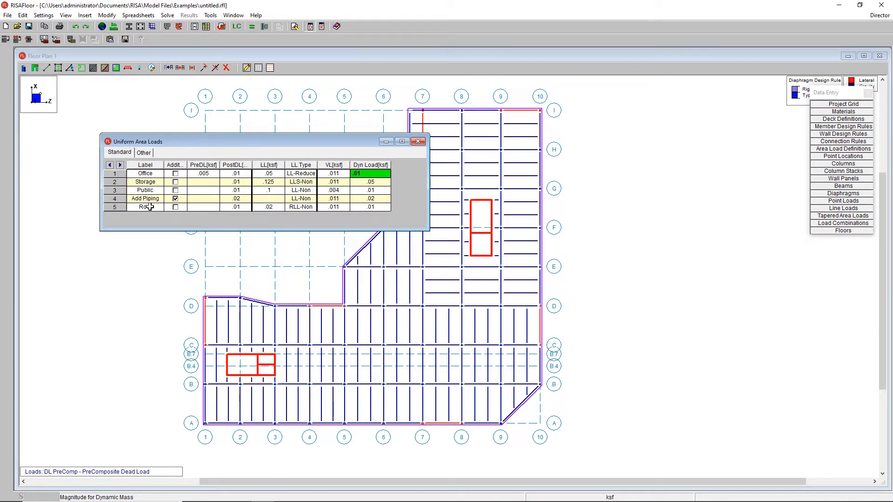
{"action": "left_click_drag", "start_coordinate": [152, 191], "coordinate": [306, 190]}
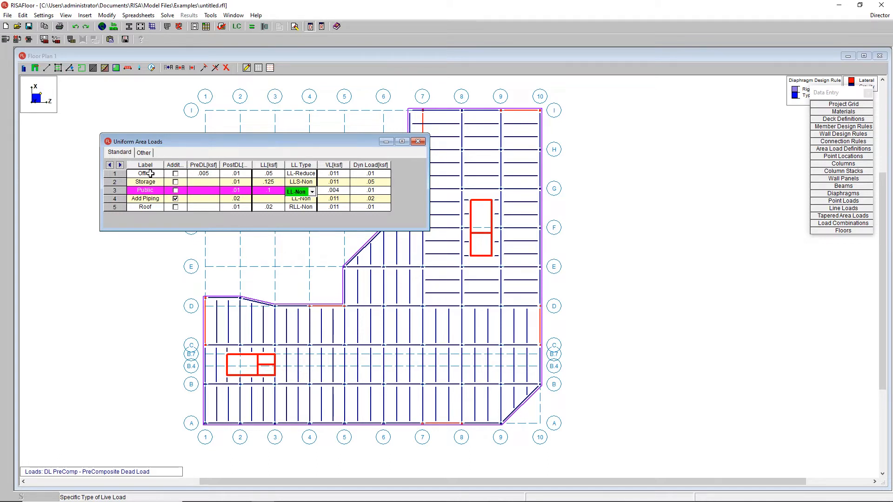
{"action": "left_click", "coordinate": [145, 321]}
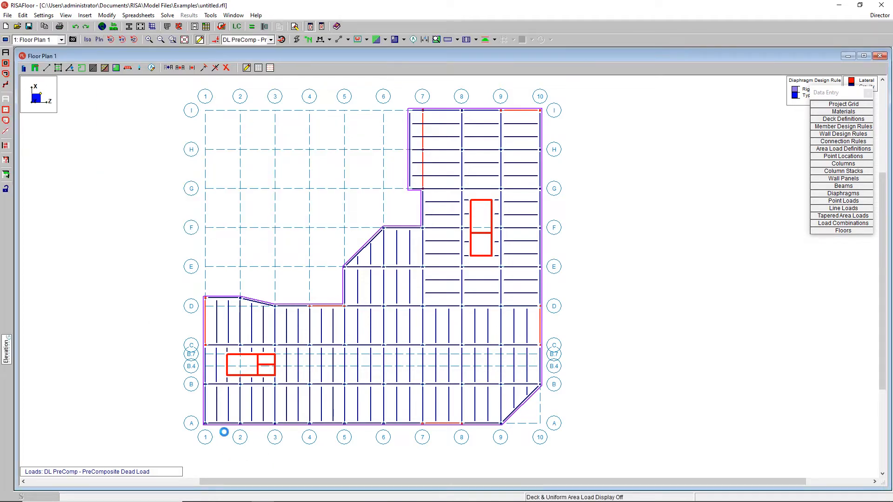
Draw a Public uniform area load point to point over the rectangle between grids 3 and 5 and grids B.4 and B.
{"action": "scroll", "coordinate": [245, 419], "scroll_direction": "up", "scroll_amount": 2}
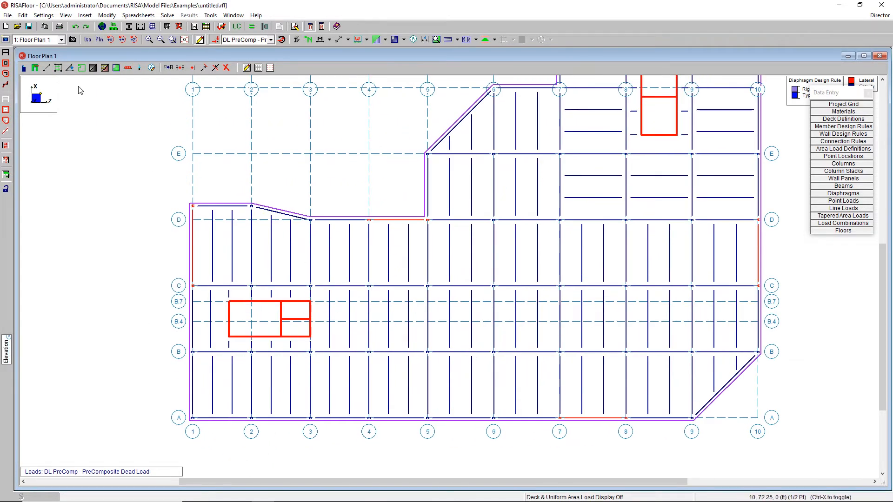
{"action": "left_click", "coordinate": [116, 69]}
{"action": "left_click", "coordinate": [98, 132]}
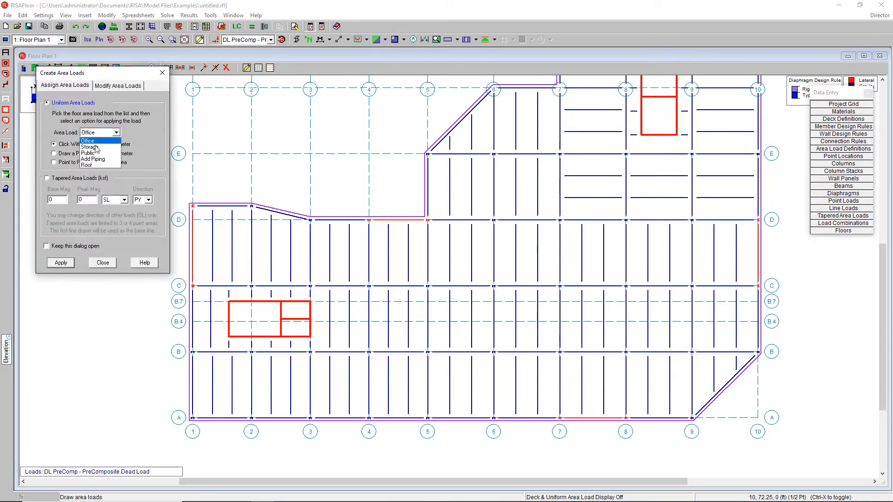
{"action": "left_click", "coordinate": [97, 155]}
{"action": "left_click", "coordinate": [73, 163]}
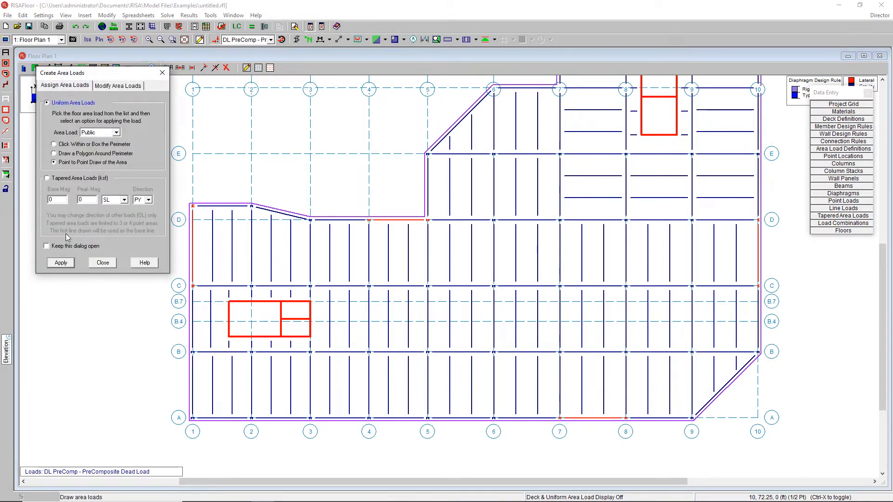
{"action": "left_click", "coordinate": [61, 263]}
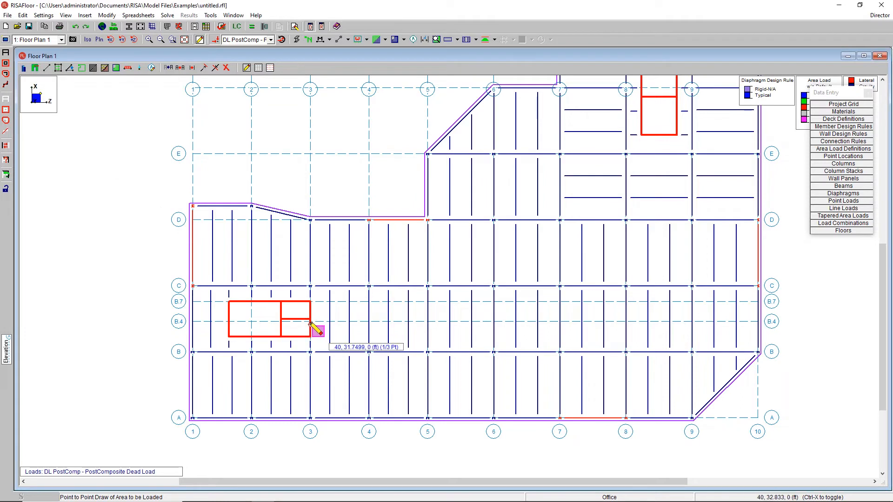
{"action": "left_click", "coordinate": [427, 322]}
{"action": "left_click", "coordinate": [427, 352]}
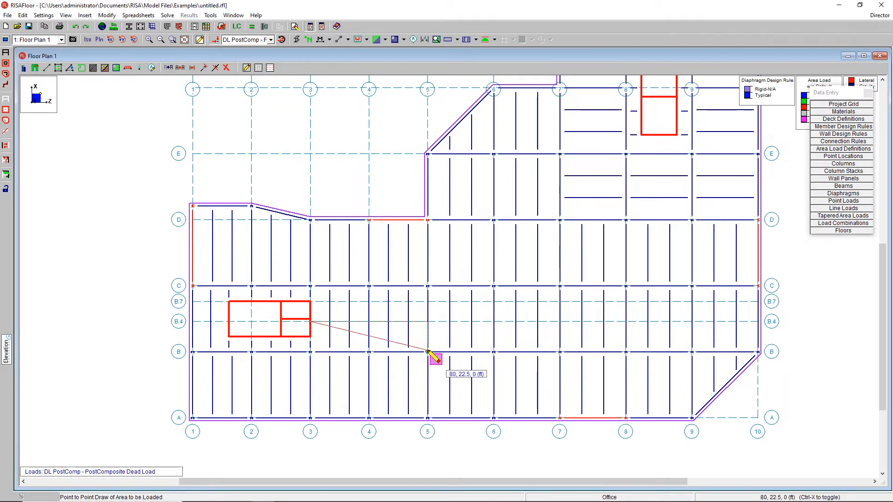
{"action": "left_click", "coordinate": [311, 353]}
{"action": "scroll", "coordinate": [356, 276], "scroll_direction": "down", "scroll_amount": 1}
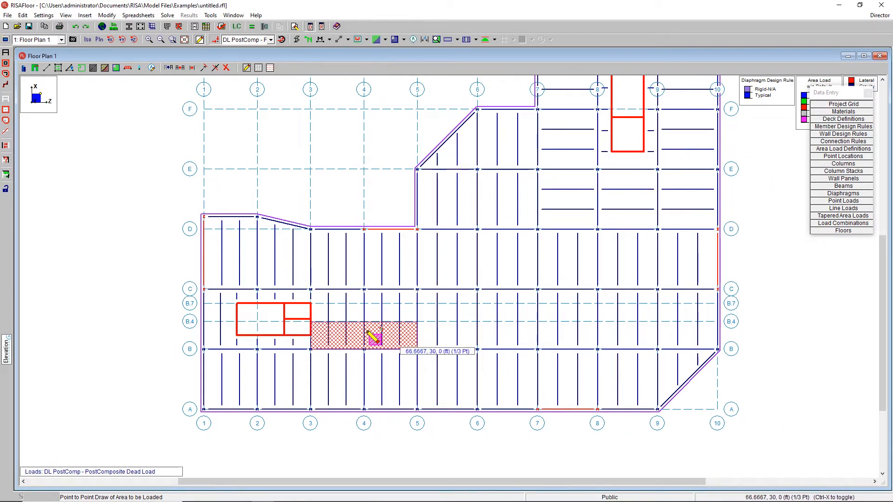
Display the area loads with the default load included, and move the Data Entry palette clear of the legend.
{"action": "left_click", "coordinate": [403, 40]}
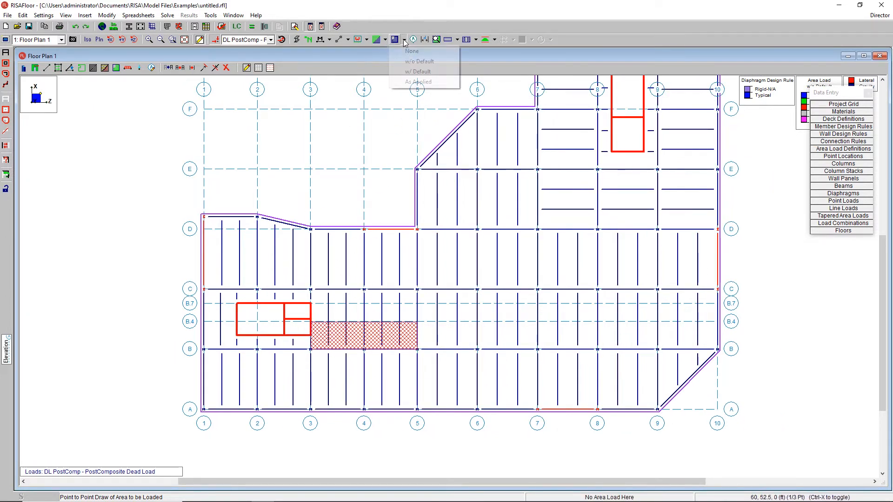
{"action": "left_click", "coordinate": [420, 71]}
{"action": "left_click_drag", "start_coordinate": [836, 93], "coordinate": [831, 213]}
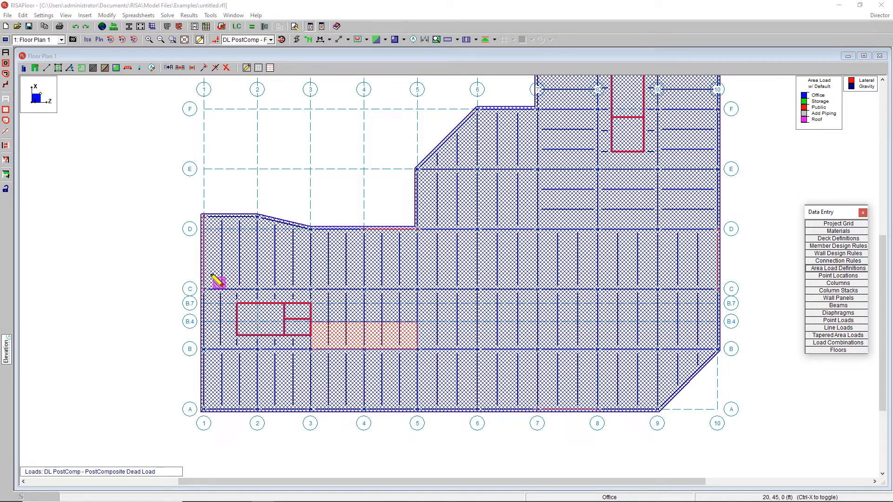
{"action": "left_click", "coordinate": [156, 205]}
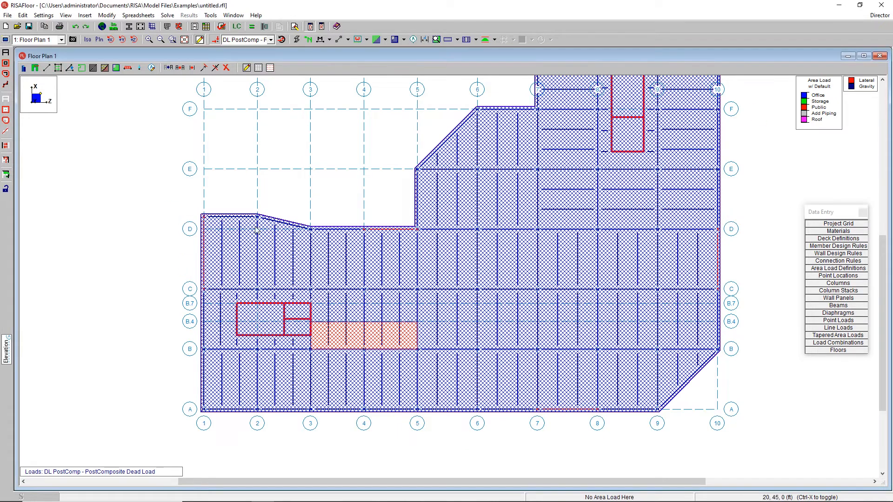
Examine the Add Piping area load definition and its additive setting.
{"action": "left_click", "coordinate": [845, 269]}
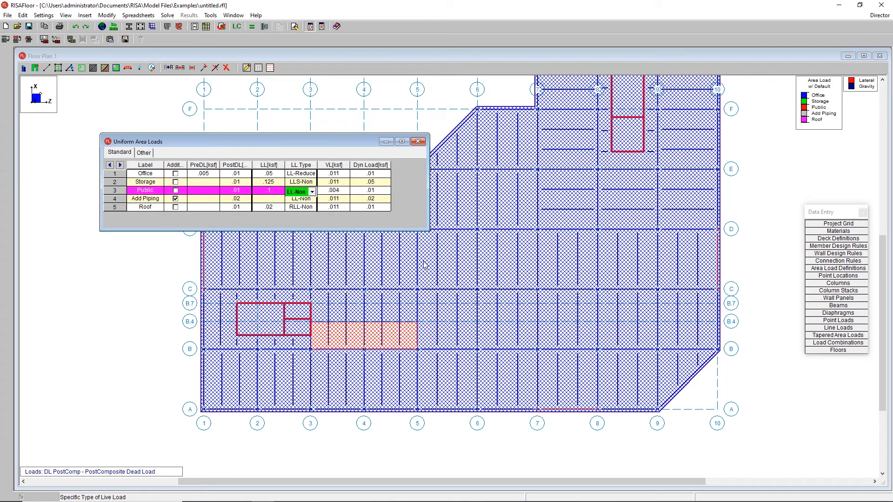
{"action": "left_click", "coordinate": [141, 199]}
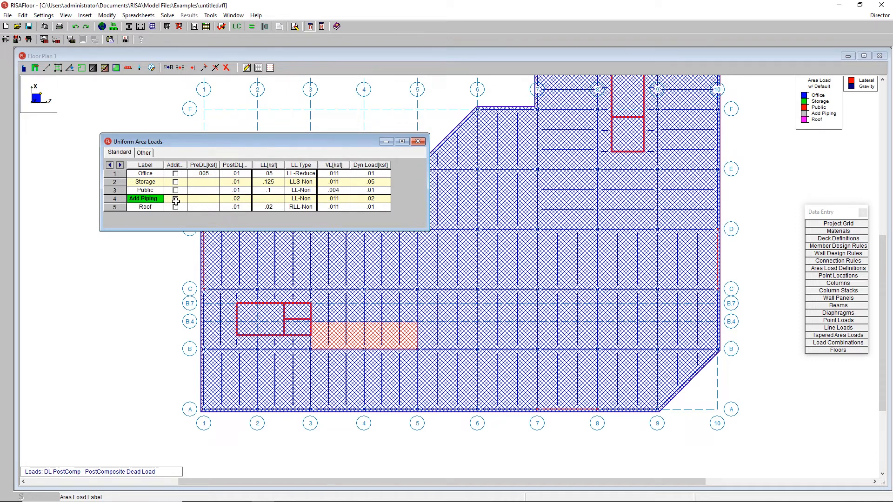
{"action": "left_click", "coordinate": [155, 298]}
Draw an Add Piping area load point to point over the strip just below grid B.4, between grids 3 and 7.
{"action": "left_click", "coordinate": [115, 68]}
{"action": "left_click", "coordinate": [116, 133]}
{"action": "left_click", "coordinate": [93, 159]}
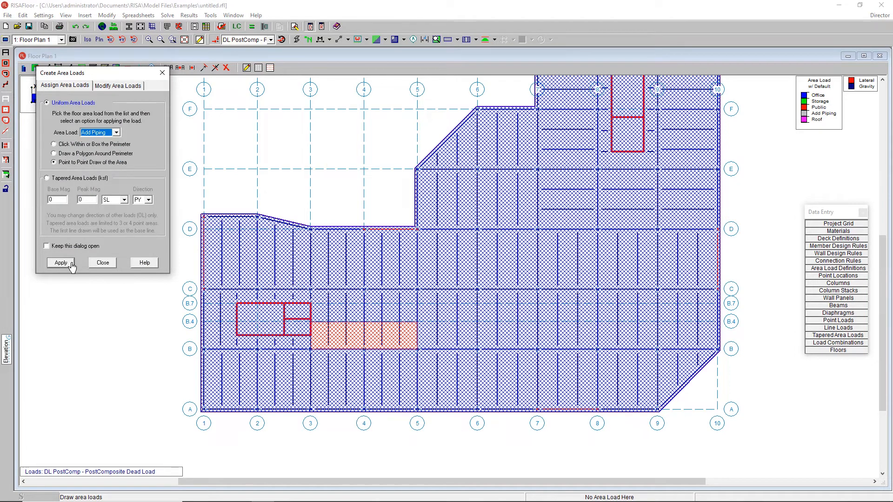
{"action": "left_click", "coordinate": [61, 262]}
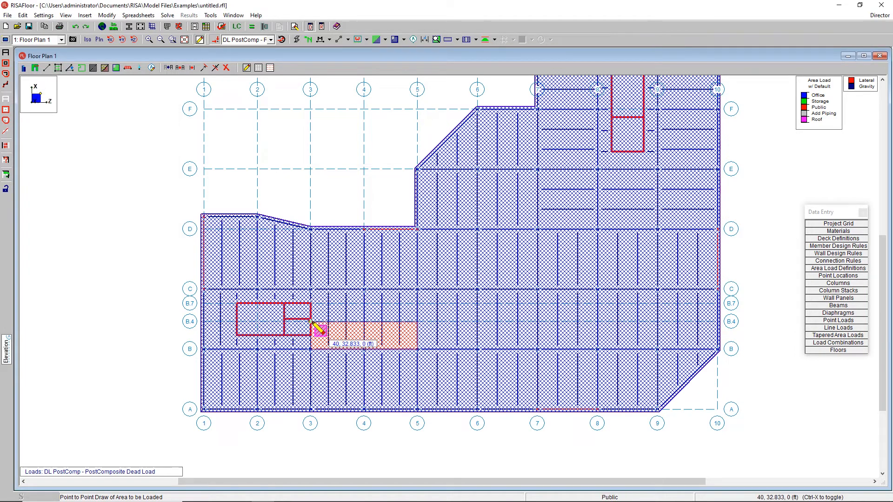
{"action": "left_click", "coordinate": [538, 333]}
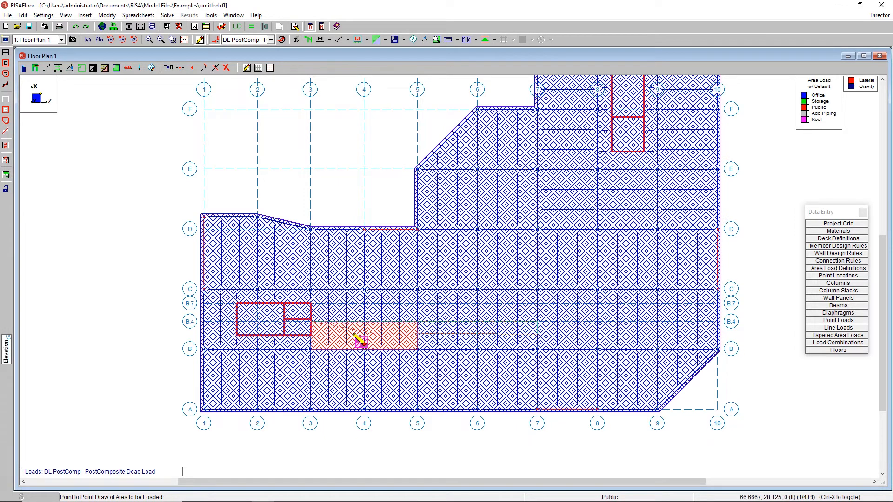
{"action": "left_click", "coordinate": [312, 335]}
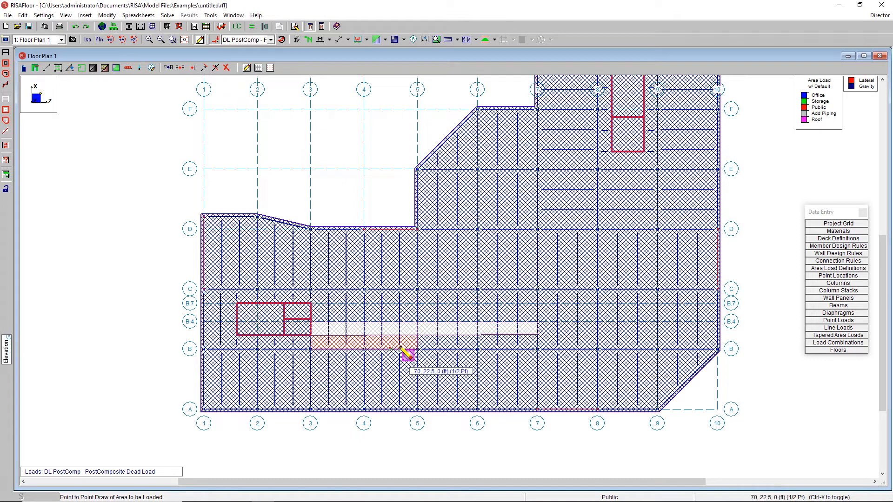
{"action": "scroll", "coordinate": [270, 202], "scroll_direction": "down", "scroll_amount": 1}
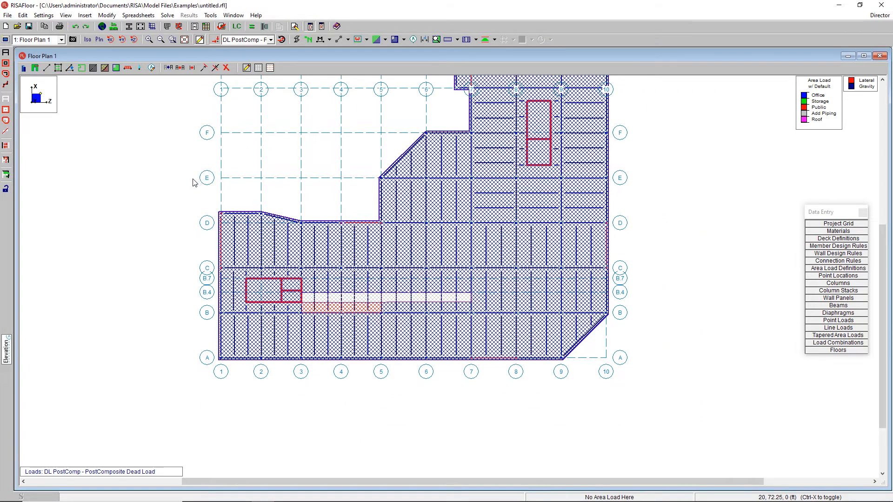
Hide the area loads, turn off universal snap points, and place two 1 k DL Post point loads just past grid 4 between grids D and C.
{"action": "left_click", "coordinate": [139, 68]}
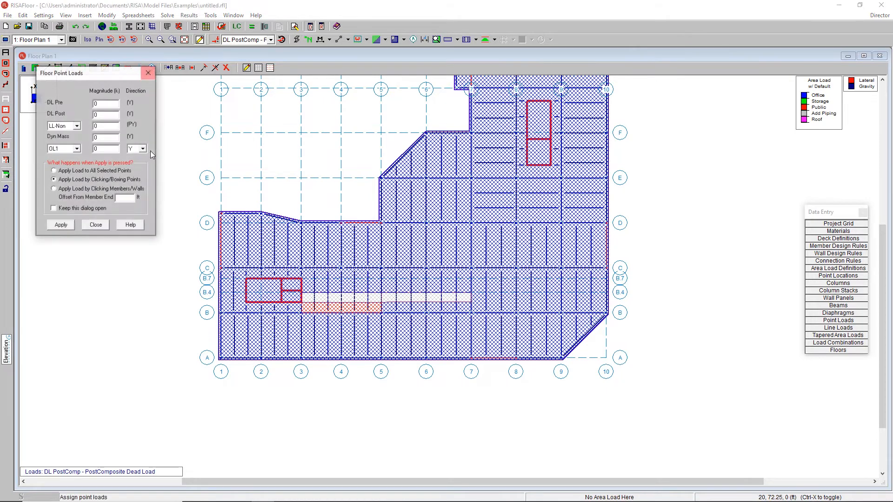
{"action": "left_click_drag", "start_coordinate": [103, 115], "coordinate": [50, 114]}
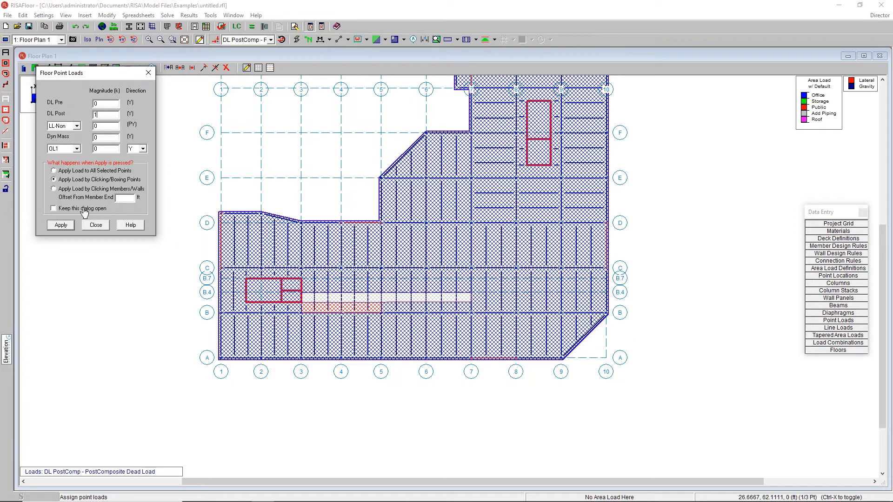
{"action": "left_click", "coordinate": [61, 225]}
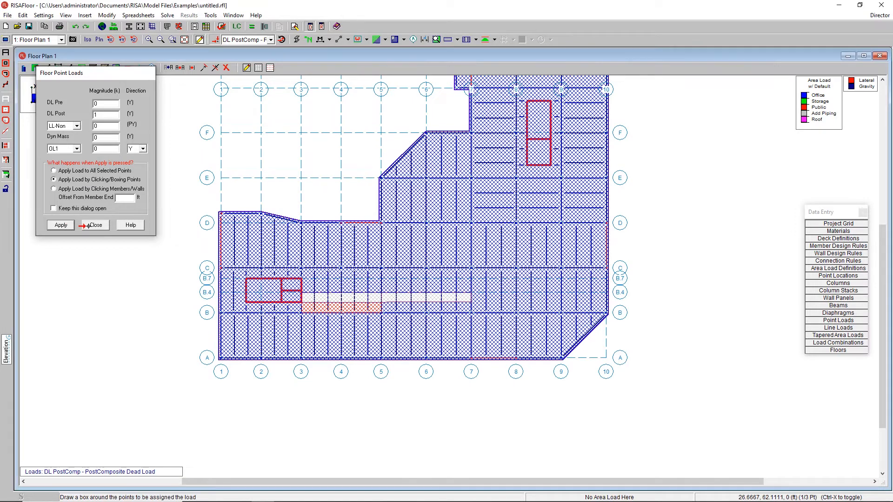
{"action": "scroll", "coordinate": [365, 259], "scroll_direction": "up", "scroll_amount": 2}
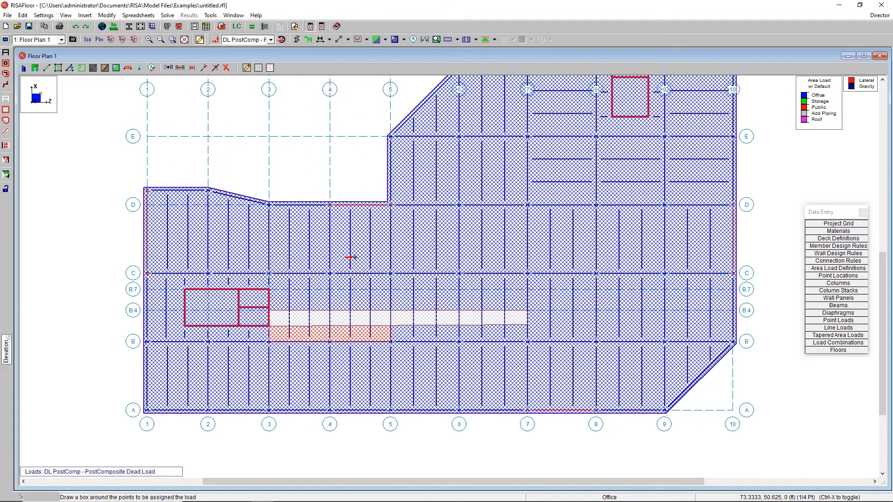
{"action": "left_click", "coordinate": [403, 40]}
{"action": "left_click", "coordinate": [411, 52]}
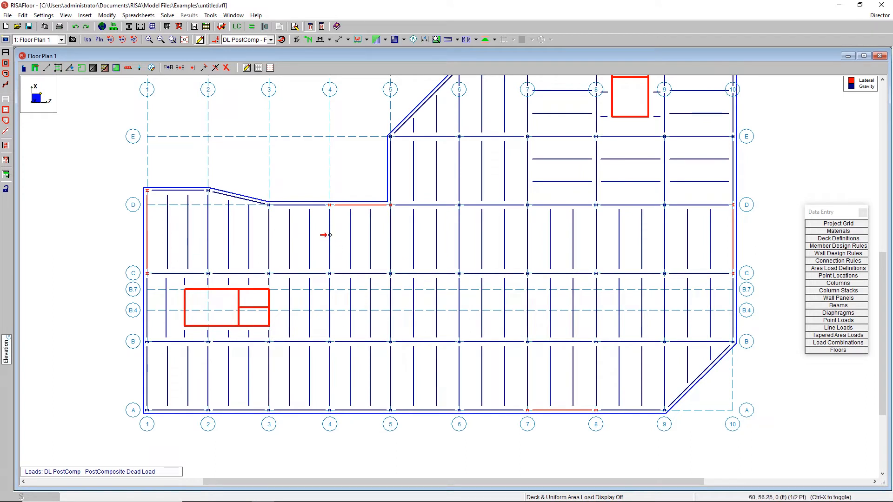
{"action": "left_click", "coordinate": [269, 68]}
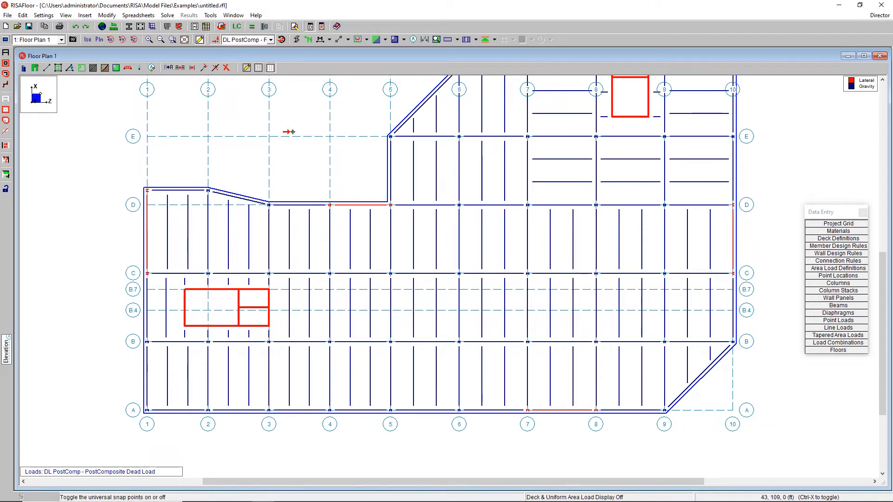
{"action": "left_click", "coordinate": [339, 236]}
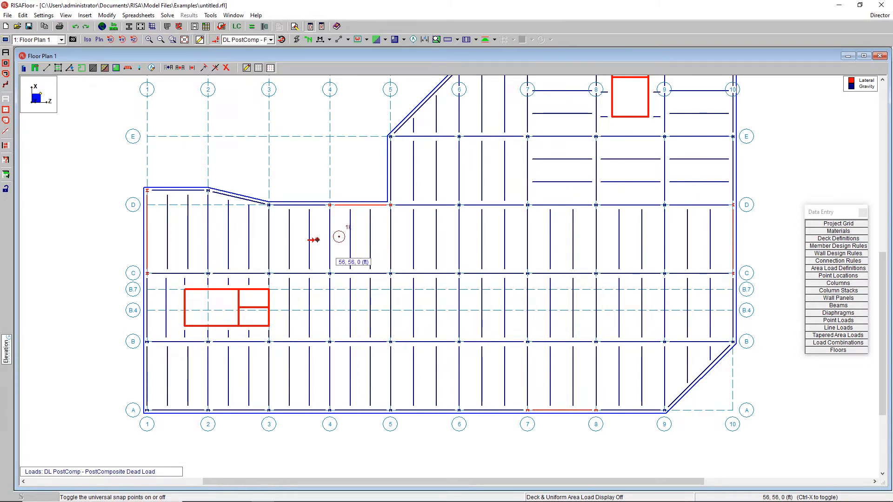
{"action": "left_click", "coordinate": [339, 255]}
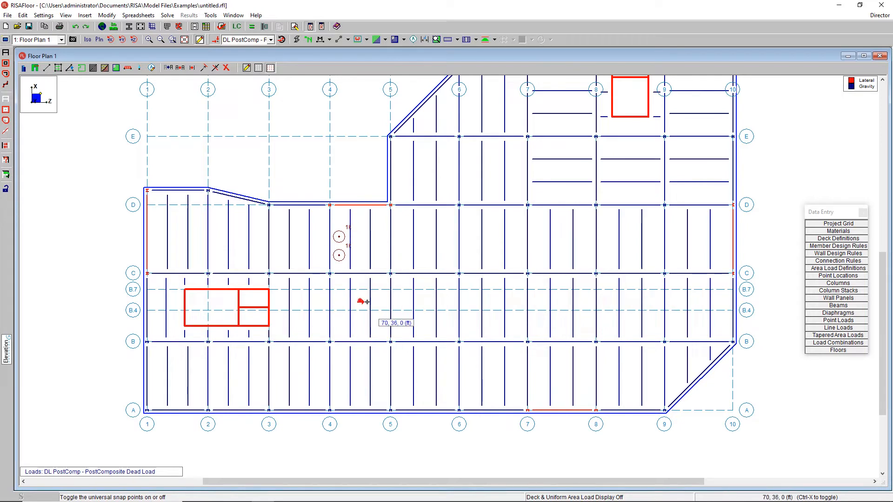
{"action": "scroll", "coordinate": [256, 207], "scroll_direction": "down", "scroll_amount": 2}
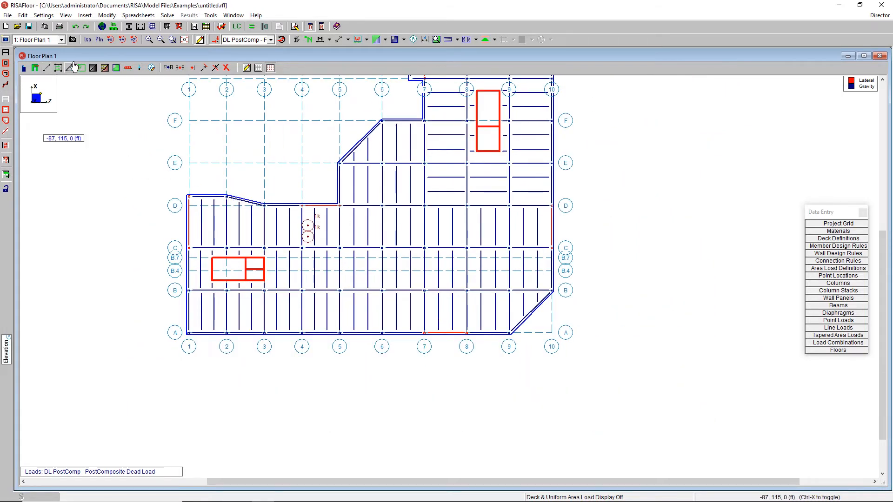
Unselect the entire model and select only the perimeter beams of the floor plan.
{"action": "scroll", "coordinate": [217, 122], "scroll_direction": "down", "scroll_amount": 2}
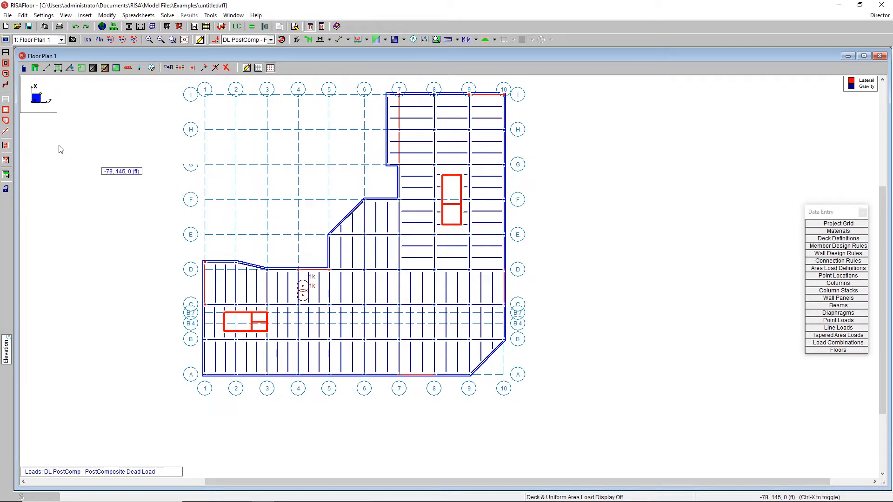
{"action": "left_click", "coordinate": [6, 101]}
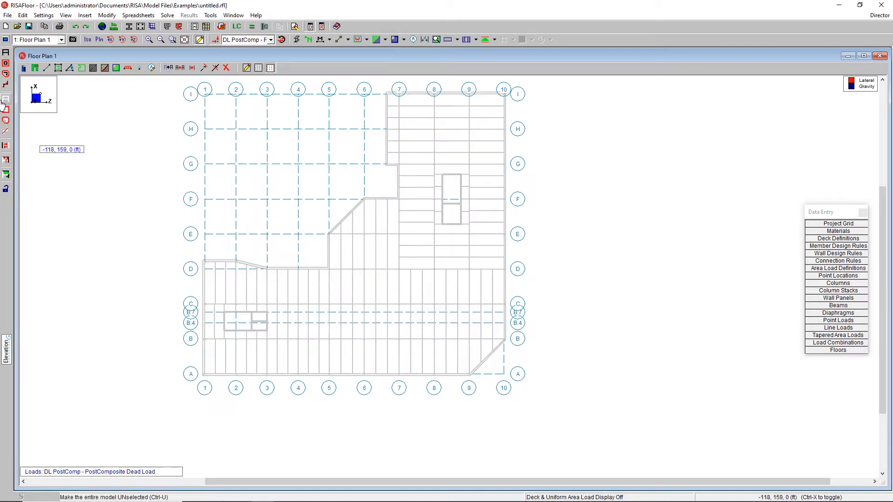
{"action": "left_click", "coordinate": [6, 160]}
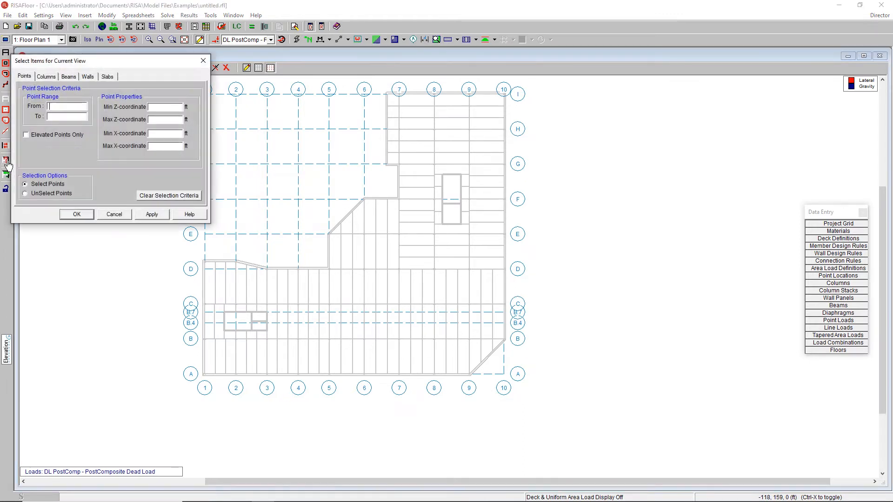
{"action": "left_click", "coordinate": [70, 77]}
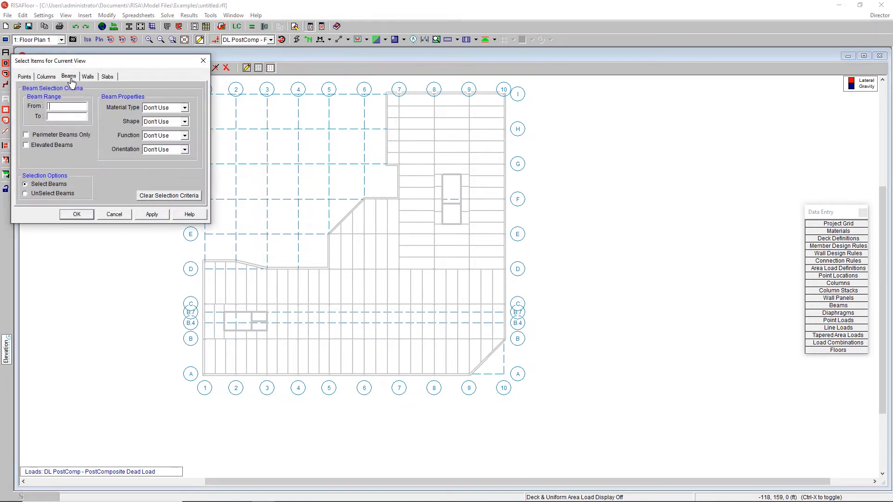
{"action": "left_click", "coordinate": [61, 135]}
{"action": "left_click", "coordinate": [86, 215]}
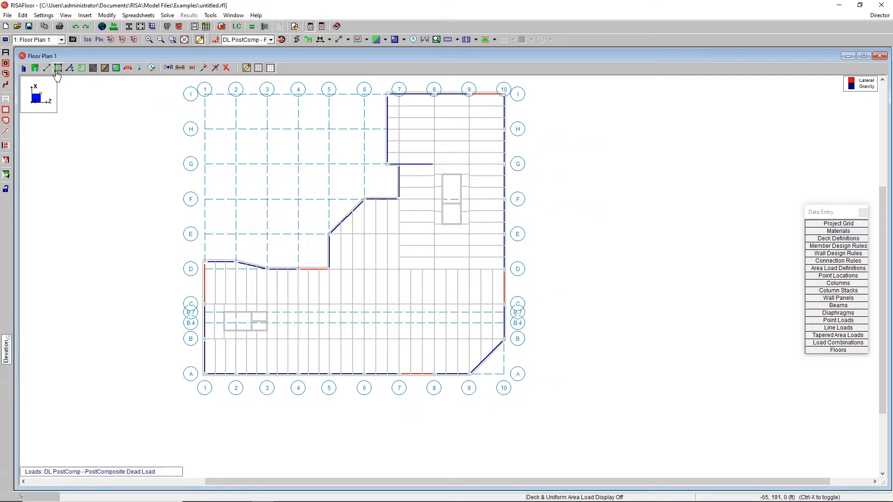
Apply a uniform DL Post line load of 0.4 k/ft, start and end, to all selected perimeter beams.
{"action": "left_click", "coordinate": [127, 68]}
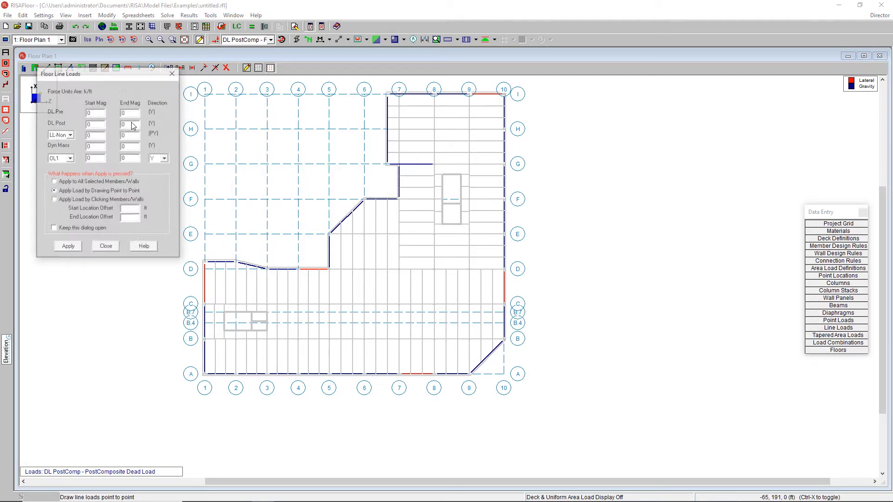
{"action": "left_click", "coordinate": [98, 123]}
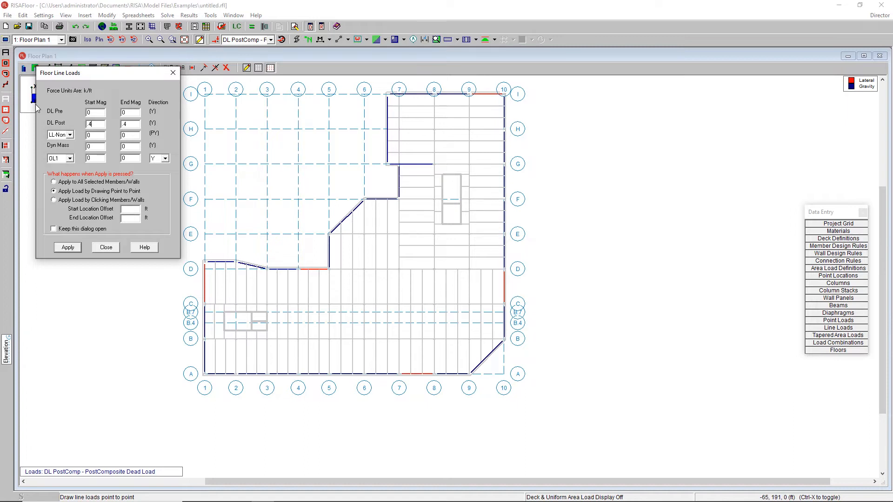
{"action": "left_click", "coordinate": [65, 182]}
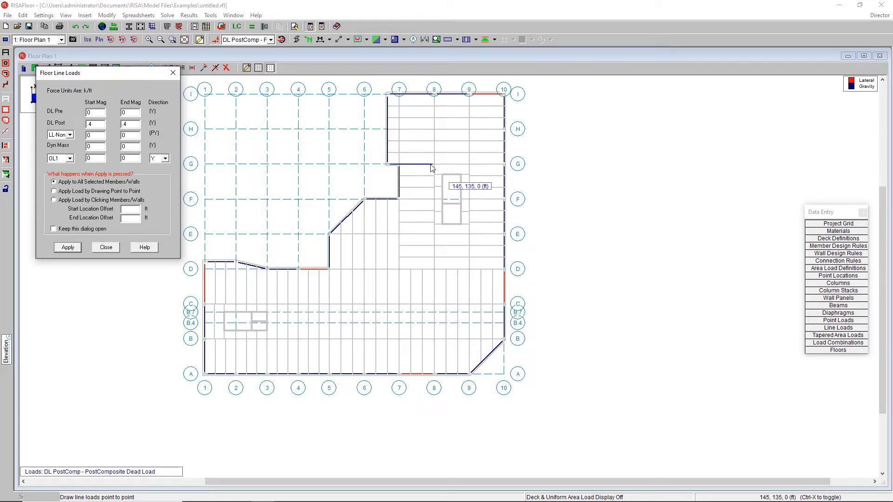
{"action": "left_click", "coordinate": [68, 249]}
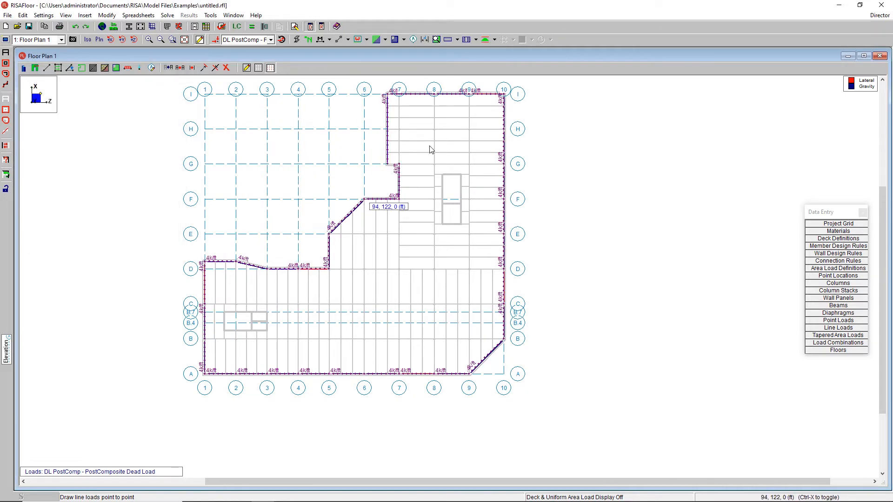
Reselect the entire model and draw the 0.4 k/ft DL Post line load point to point along the short slab-edge jog on grid G at grid 7.
{"action": "scroll", "coordinate": [354, 186], "scroll_direction": "up", "scroll_amount": 3}
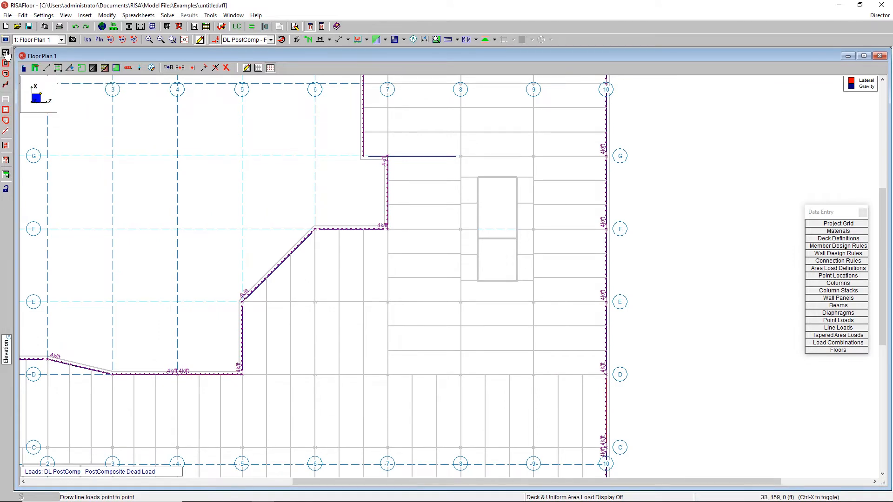
{"action": "left_click", "coordinate": [6, 52]}
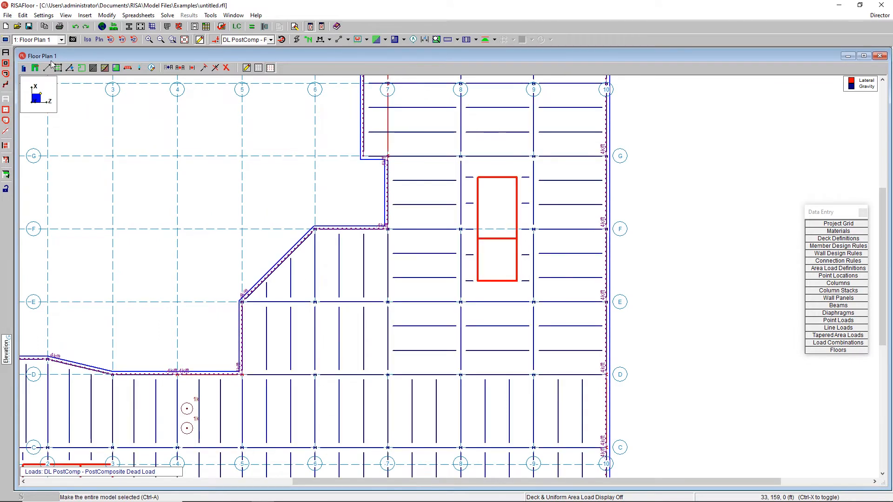
{"action": "left_click", "coordinate": [128, 67]}
{"action": "left_click", "coordinate": [65, 191]}
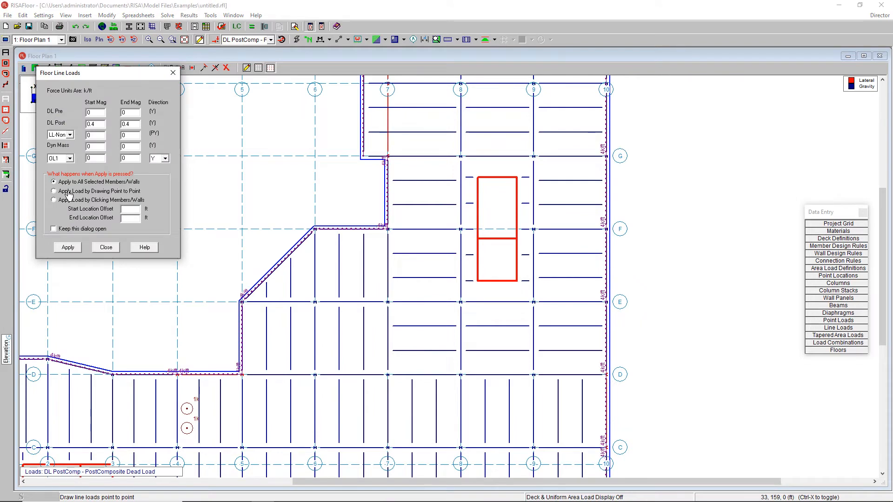
{"action": "left_click", "coordinate": [74, 248]}
{"action": "left_click", "coordinate": [387, 156]}
{"action": "scroll", "coordinate": [449, 168], "scroll_direction": "down", "scroll_amount": 2}
{"action": "scroll", "coordinate": [397, 170], "scroll_direction": "down", "scroll_amount": 1}
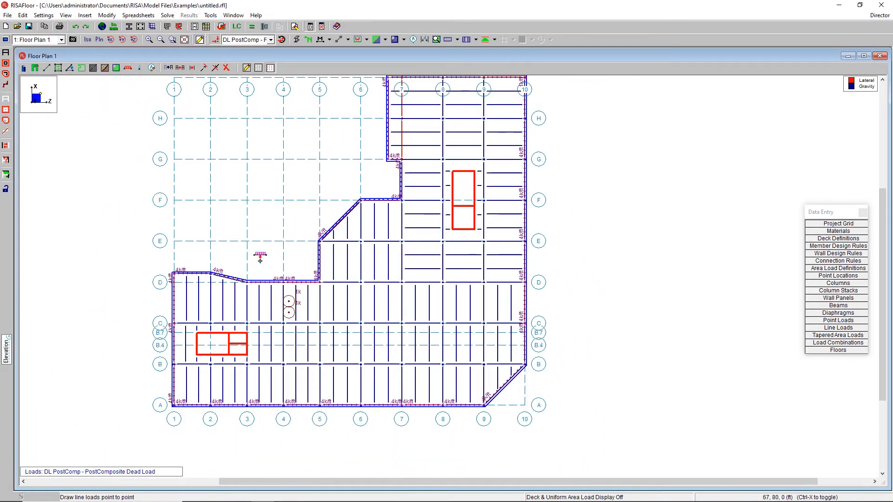
Examine the perimeter line loads around the floor corner on grid 1 near grid D.
{"action": "scroll", "coordinate": [148, 279], "scroll_direction": "up", "scroll_amount": 5}
{"action": "scroll", "coordinate": [139, 251], "scroll_direction": "up", "scroll_amount": 3}
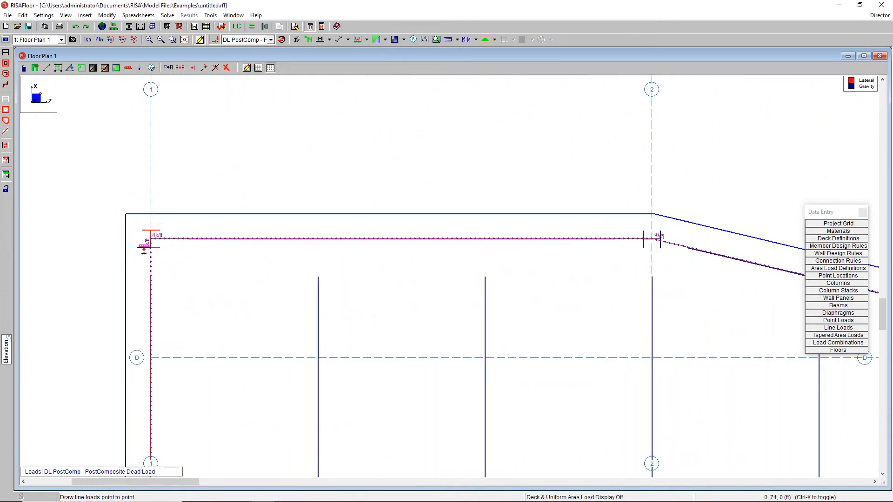
{"action": "scroll", "coordinate": [139, 214], "scroll_direction": "down", "scroll_amount": 7}
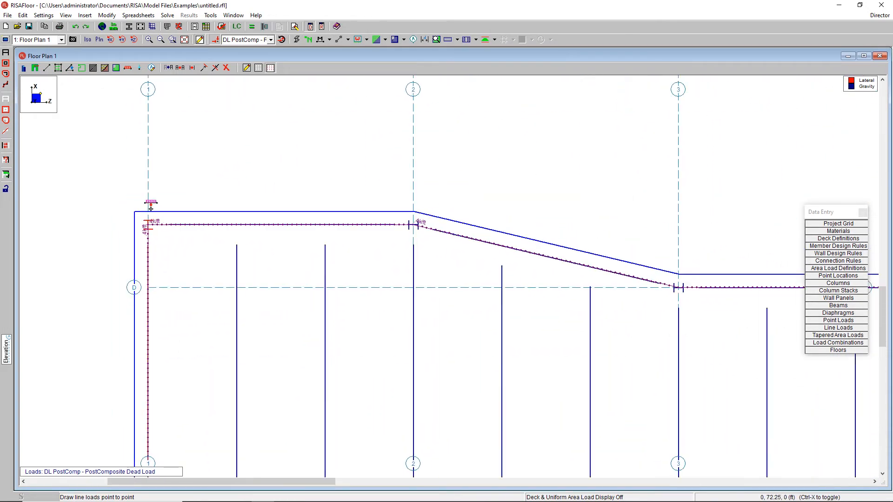
{"action": "scroll", "coordinate": [325, 250], "scroll_direction": "down", "scroll_amount": 3}
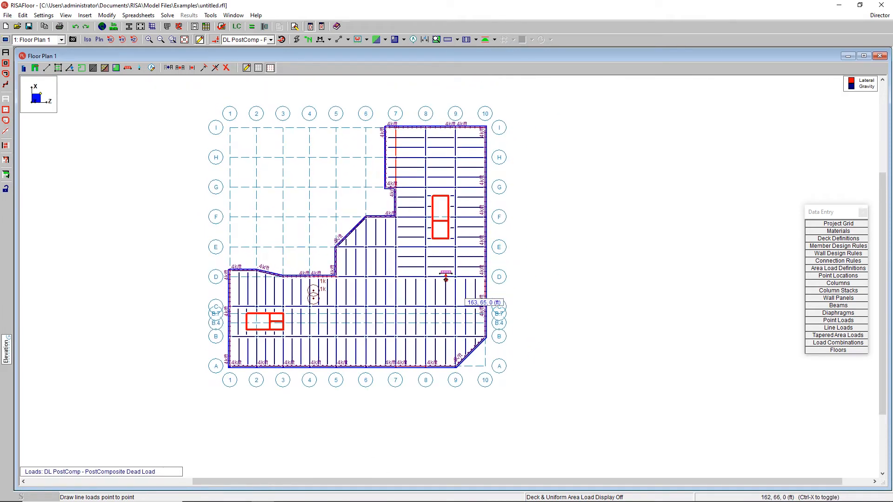
{"action": "scroll", "coordinate": [465, 272], "scroll_direction": "down", "scroll_amount": 1}
{"action": "middle_click_drag", "start_coordinate": [432, 241], "coordinate": [443, 273]}
From the Full Model view, create Floor Plan 2 as a child of Floor Plan 1 at elevation 24 ft, with Office area load and Concrete Deck.
{"action": "left_click", "coordinate": [55, 40]}
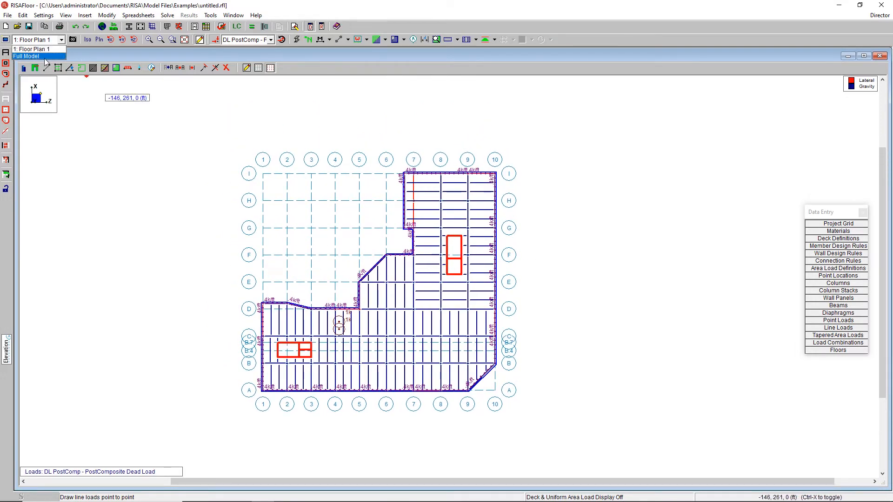
{"action": "left_click", "coordinate": [32, 56]}
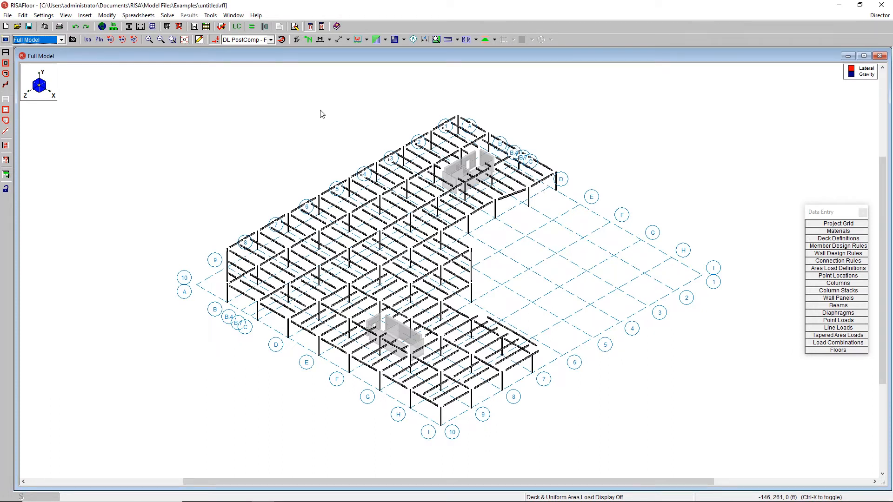
{"action": "left_click", "coordinate": [84, 15]}
{"action": "left_click", "coordinate": [107, 50]}
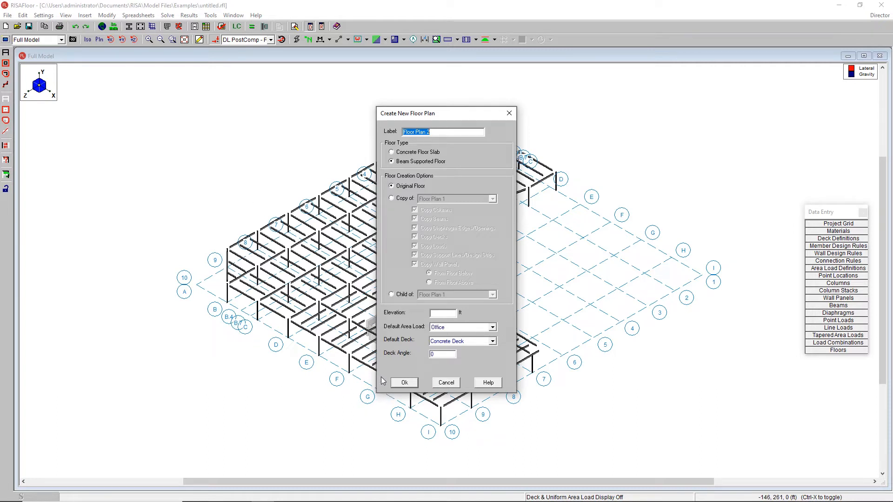
{"action": "left_click", "coordinate": [392, 294]}
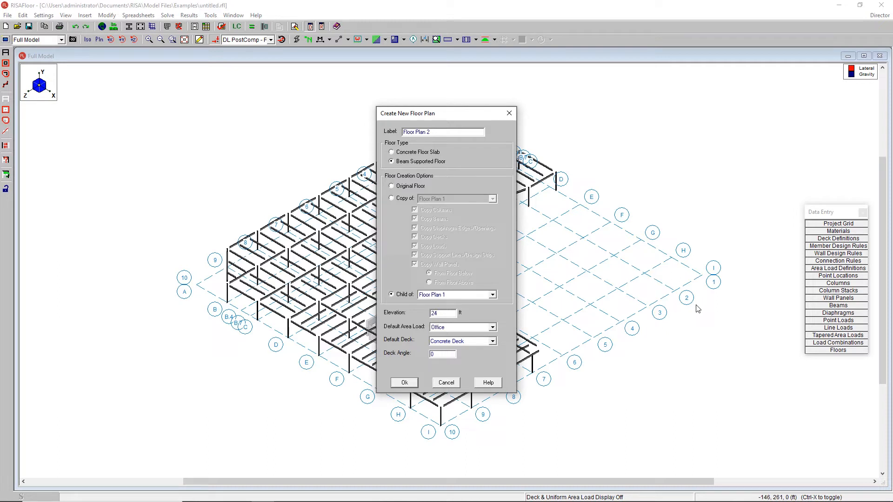
{"action": "left_click", "coordinate": [454, 343]}
{"action": "left_click", "coordinate": [456, 356]}
{"action": "left_click", "coordinate": [405, 383]}
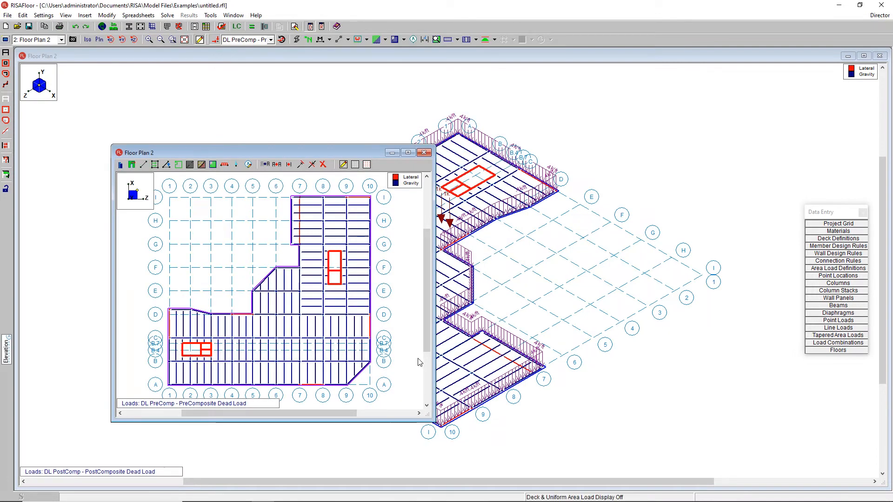
Maximize the Floor Plan 2 view and switch the displayed floor to Floor Plan 1.
{"action": "left_click", "coordinate": [408, 153]}
{"action": "scroll", "coordinate": [250, 72], "scroll_direction": "up", "scroll_amount": 2}
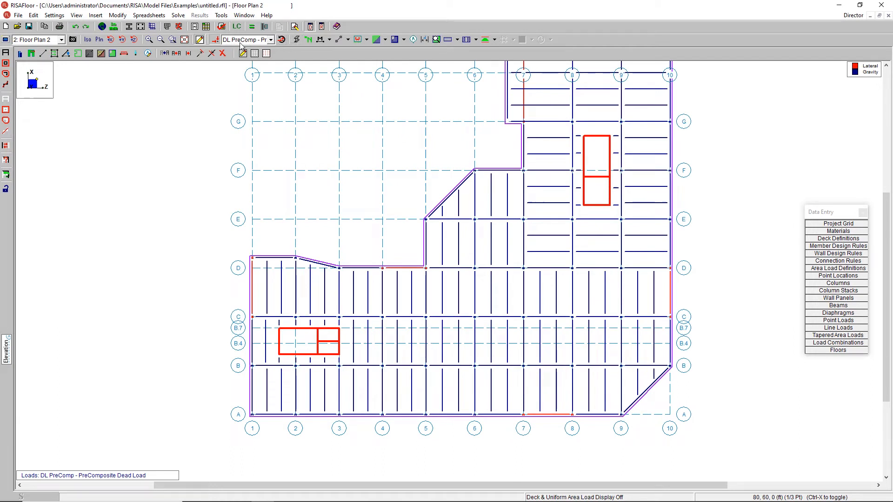
{"action": "scroll", "coordinate": [228, 428], "scroll_direction": "down", "scroll_amount": 2}
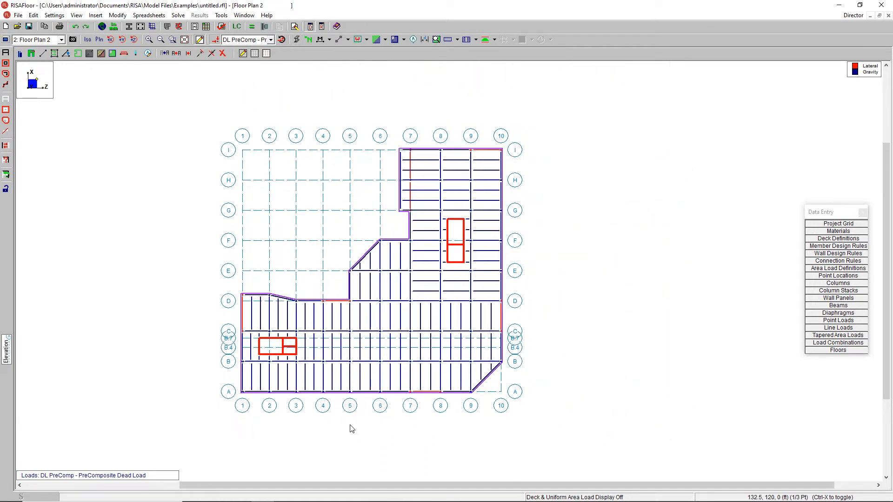
{"action": "left_click", "coordinate": [40, 41]}
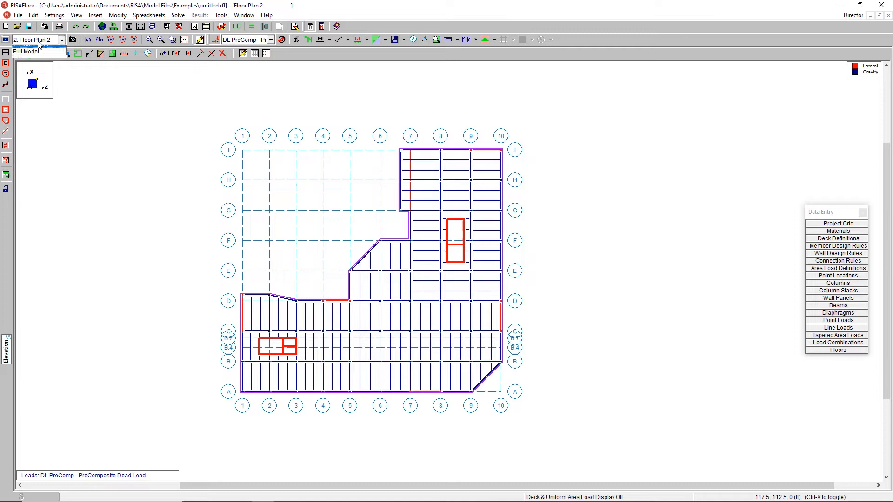
{"action": "left_click", "coordinate": [41, 55]}
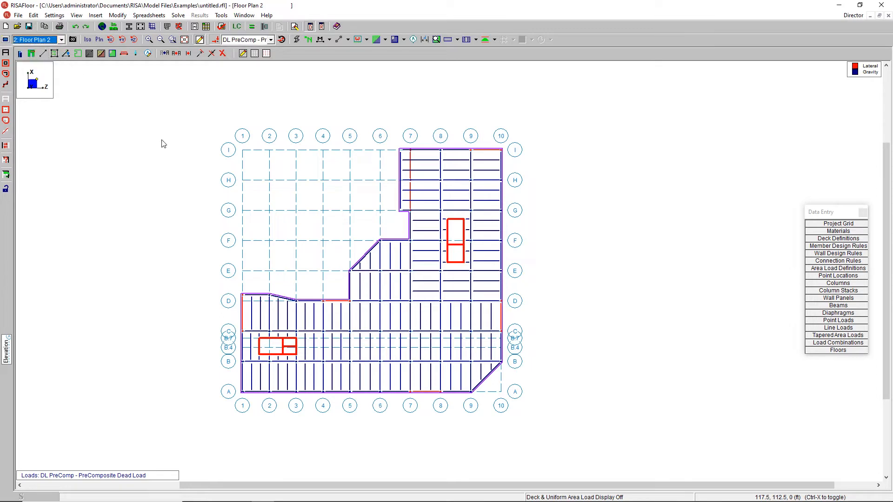
{"action": "left_click", "coordinate": [52, 41]}
{"action": "left_click", "coordinate": [42, 48]}
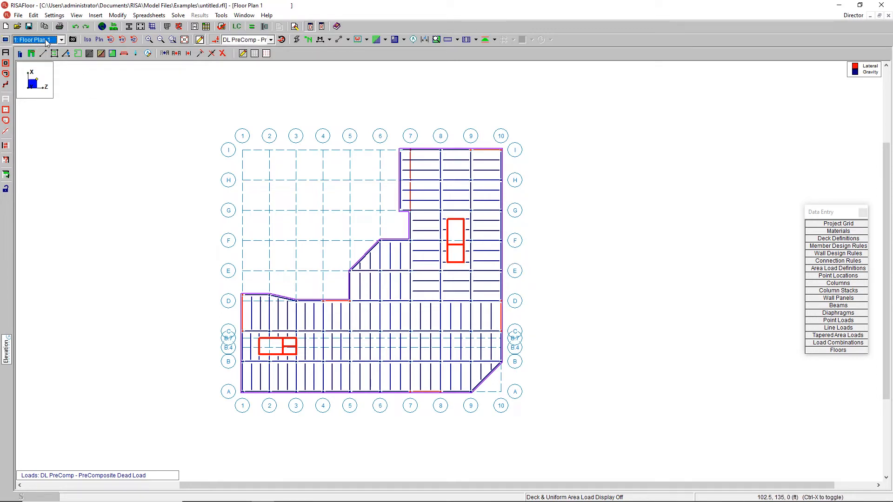
From Floor Plan 2, create the beam-supported Floor Plan 3 as a copy of Floor Plan 1 at elevation 36 ft and maximize its view.
{"action": "left_click", "coordinate": [48, 41]}
{"action": "left_click", "coordinate": [41, 56]}
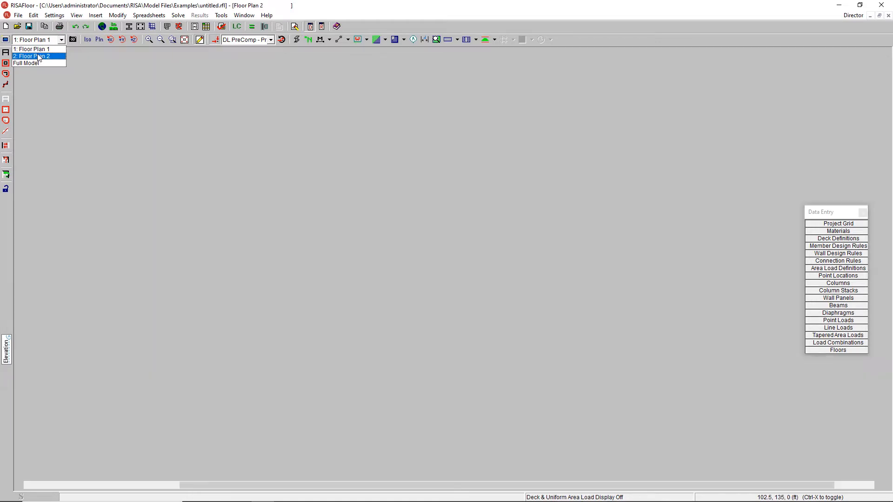
{"action": "left_click", "coordinate": [95, 15]}
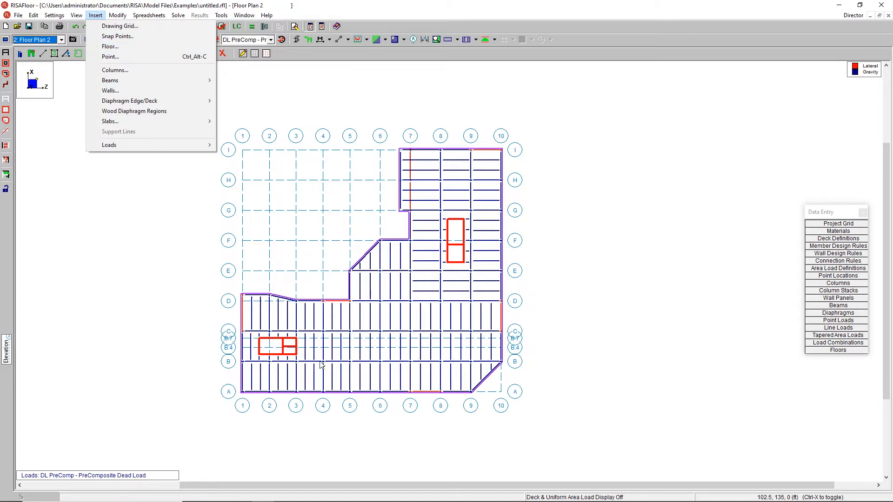
{"action": "left_click", "coordinate": [122, 47]}
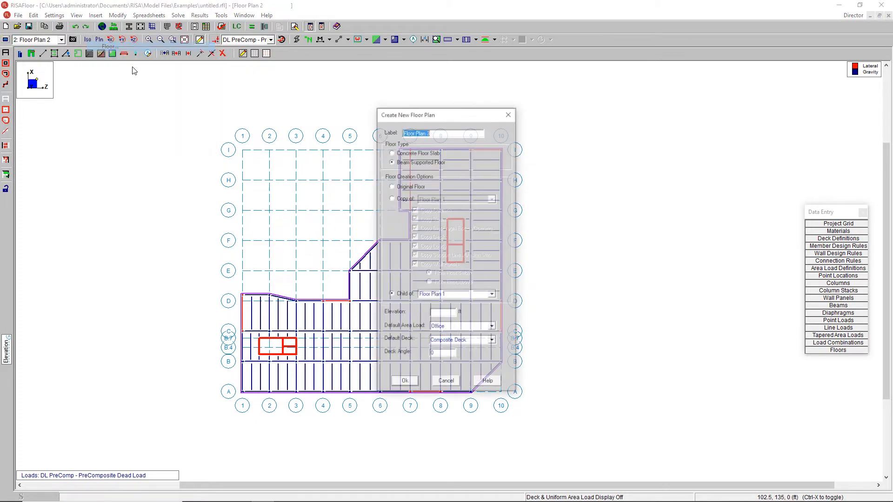
{"action": "left_click", "coordinate": [407, 200]}
{"action": "left_click", "coordinate": [456, 200]}
{"action": "left_click", "coordinate": [457, 203]}
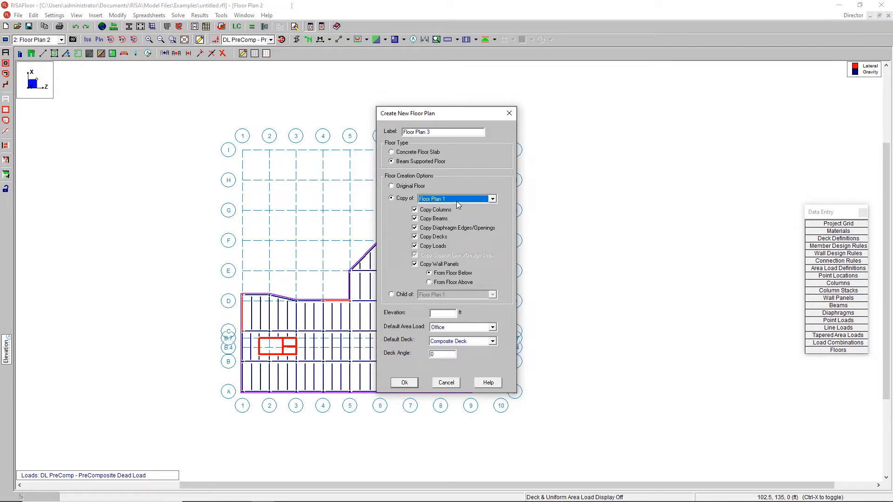
{"action": "left_click", "coordinate": [439, 313]}
{"action": "left_click", "coordinate": [403, 384]}
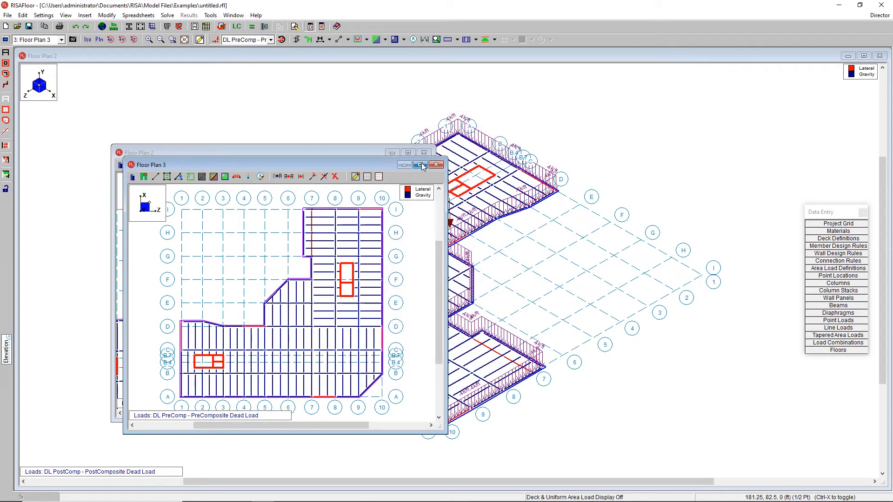
{"action": "left_click", "coordinate": [422, 166]}
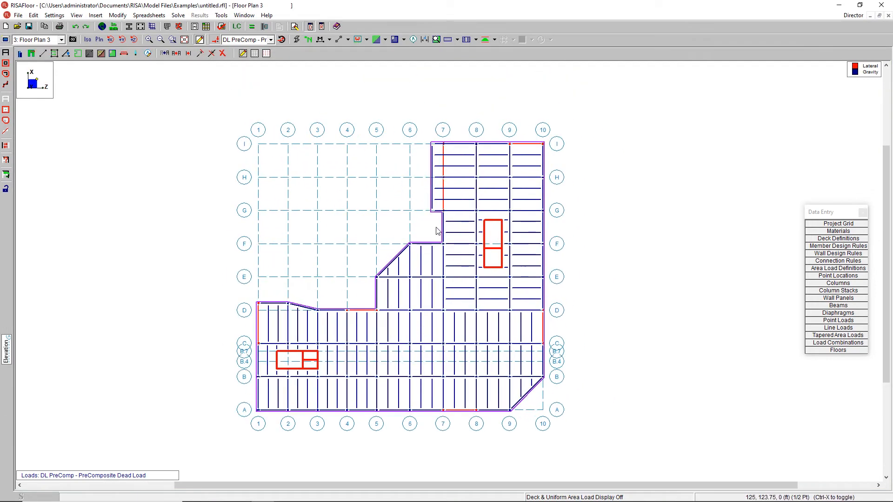
{"action": "scroll", "coordinate": [438, 231], "scroll_direction": "up", "scroll_amount": 1}
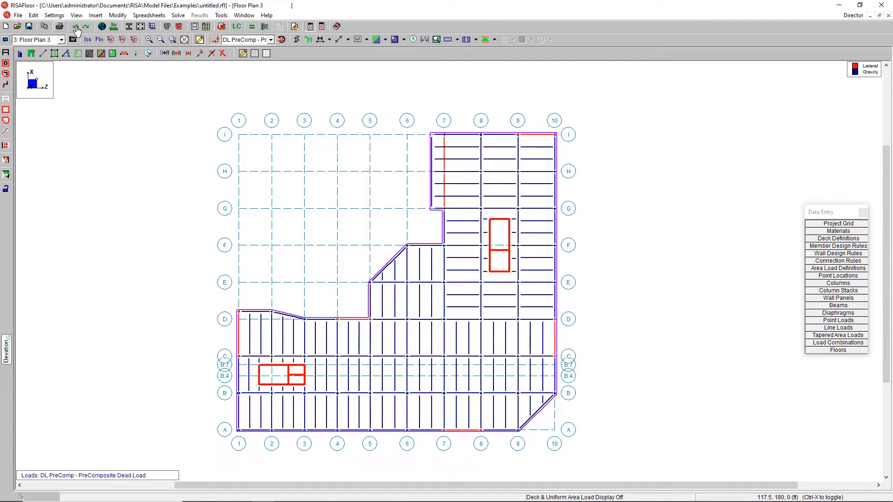
{"action": "left_click", "coordinate": [95, 15]}
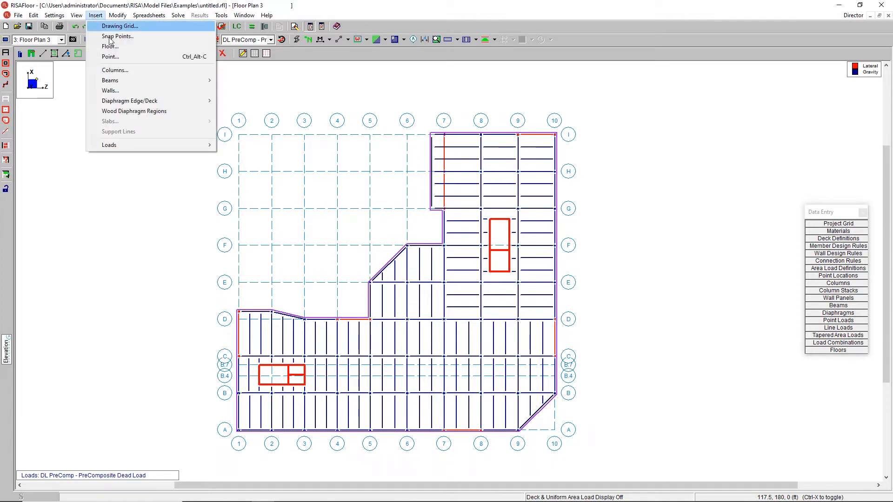
{"action": "left_click", "coordinate": [109, 51]}
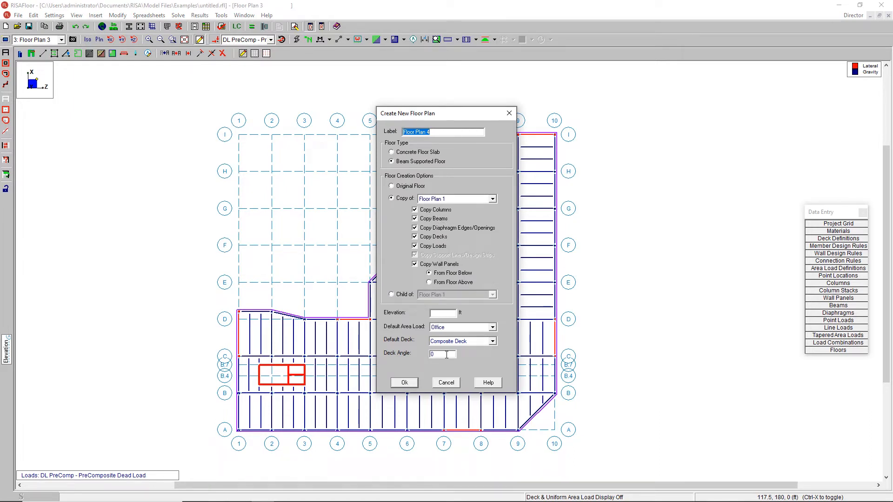
{"action": "left_click", "coordinate": [452, 387]}
Delete the outer diaphragm edge perimeter of Floor Plan 3.
{"action": "scroll", "coordinate": [402, 367], "scroll_direction": "up", "scroll_amount": 3}
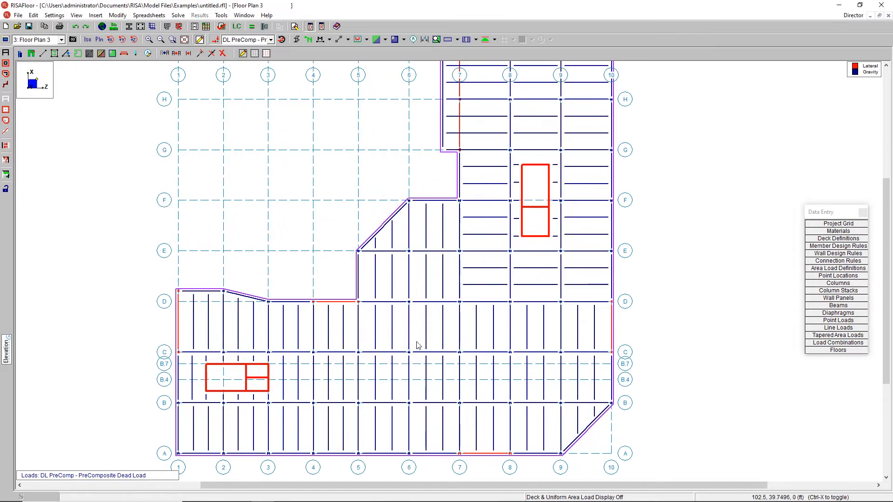
{"action": "scroll", "coordinate": [416, 289], "scroll_direction": "down", "scroll_amount": 4}
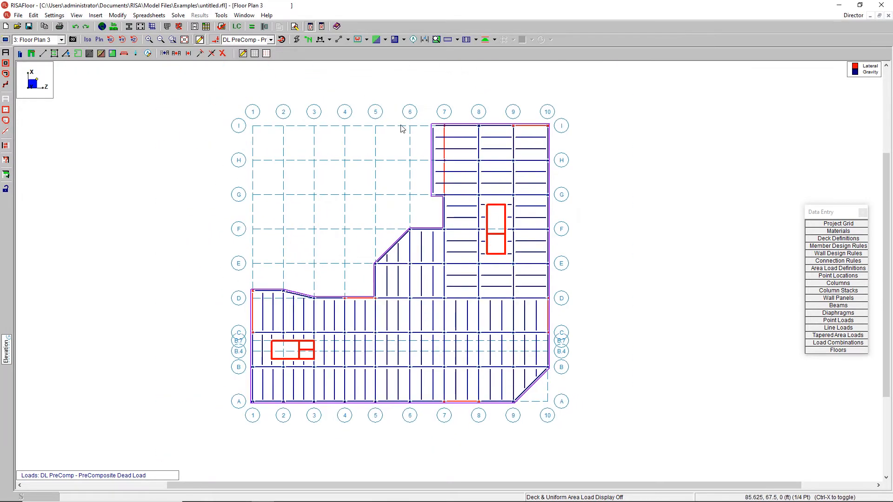
{"action": "left_click", "coordinate": [222, 54]}
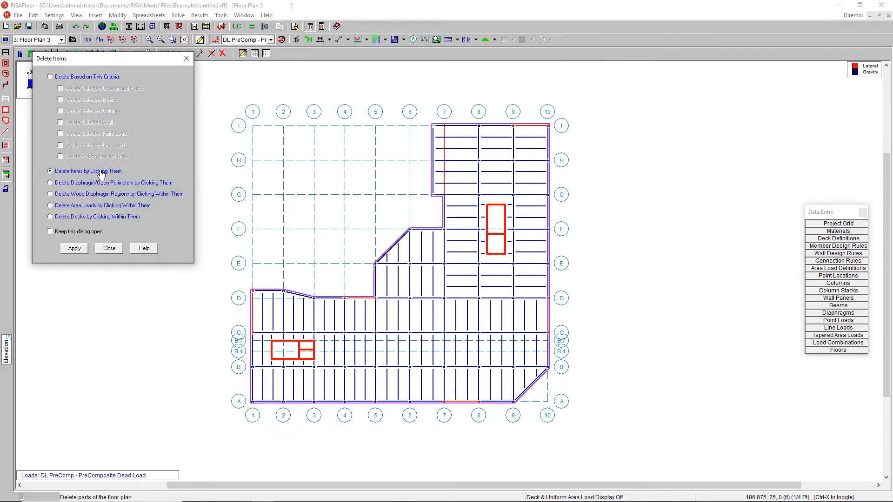
{"action": "left_click", "coordinate": [92, 183]}
{"action": "left_click", "coordinate": [74, 249]}
{"action": "left_click", "coordinate": [437, 231]}
{"action": "key", "text": "Escape"}
Delete the beams between grids E and F from grid 5 to 7, including the diagonal, and the column at grid F-6.
{"action": "scroll", "coordinate": [432, 302], "scroll_direction": "up", "scroll_amount": 1}
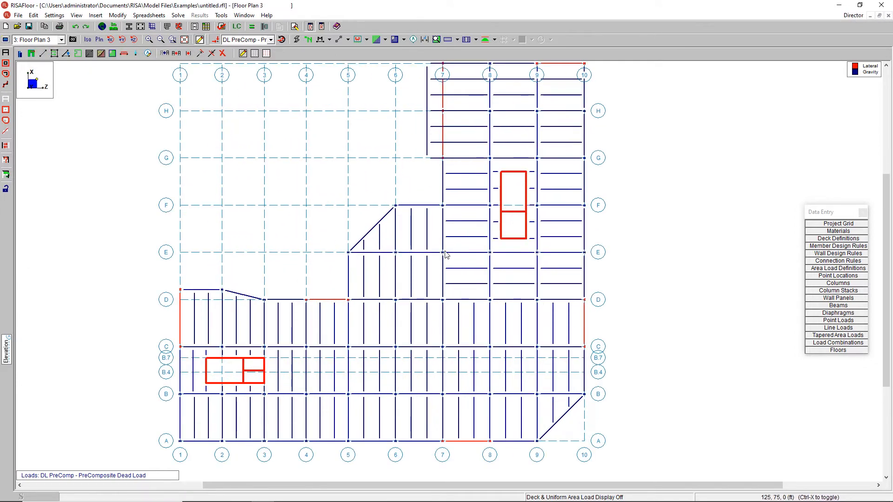
{"action": "left_click", "coordinate": [222, 53]}
{"action": "left_click", "coordinate": [75, 248]}
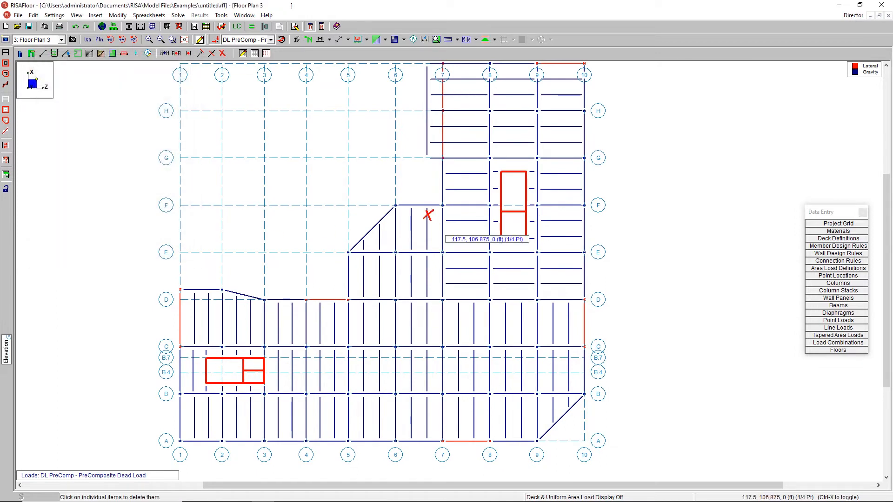
{"action": "left_click", "coordinate": [424, 207]}
{"action": "left_click", "coordinate": [427, 221]}
{"action": "left_click", "coordinate": [412, 227]}
{"action": "left_click", "coordinate": [386, 217]}
{"action": "left_click", "coordinate": [380, 241]}
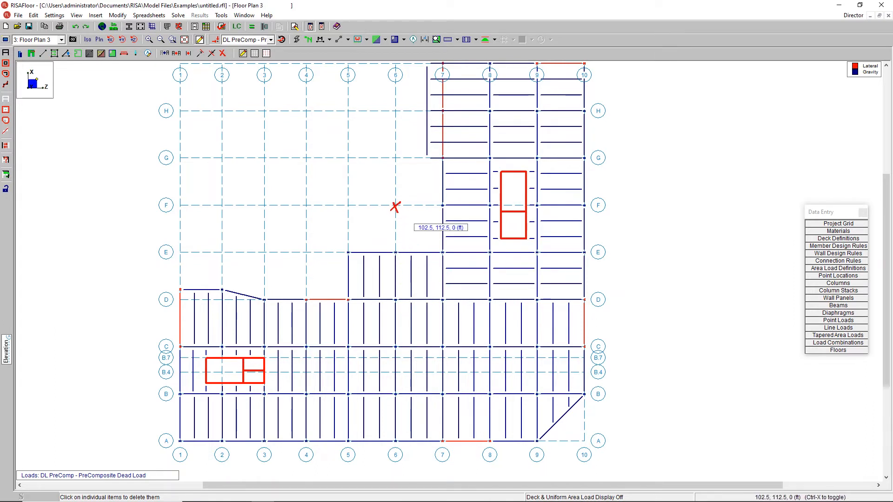
{"action": "left_click", "coordinate": [396, 206]}
{"action": "left_click", "coordinate": [425, 299]}
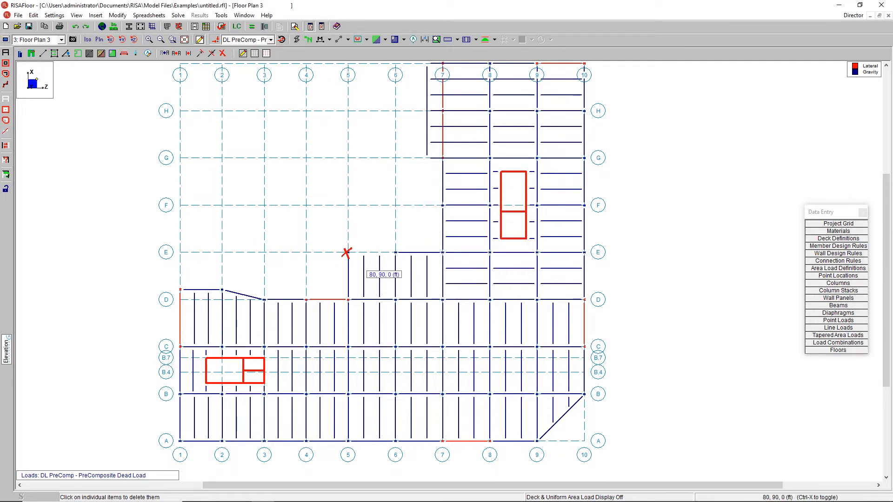
Delete the edge beam on grid 5 and the infill beams between grids D and E from grid 5 to 6.
{"action": "left_click", "coordinate": [348, 267]}
{"action": "left_click", "coordinate": [363, 267]}
{"action": "left_click", "coordinate": [380, 266]}
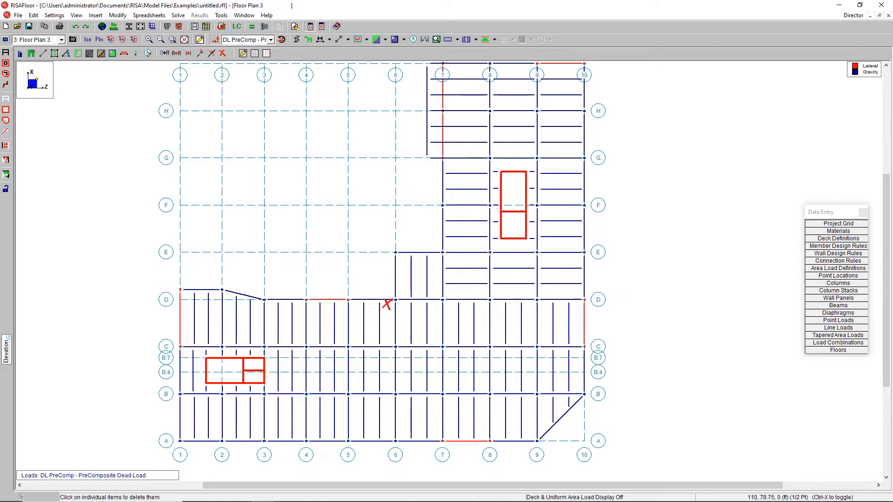
{"action": "key", "text": "Escape"}
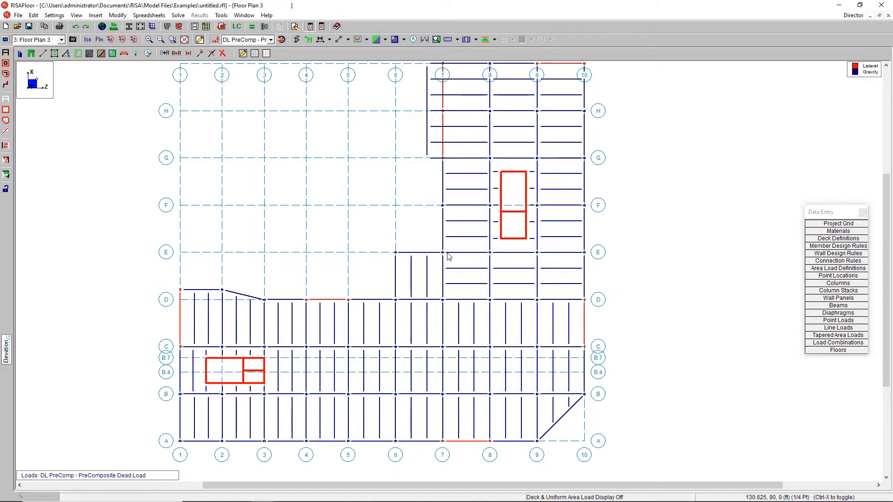
Draw a composite A992 Wide Flange gravity beam point to point diagonally from grid D-6 to grid E-7.
{"action": "left_click", "coordinate": [20, 53]}
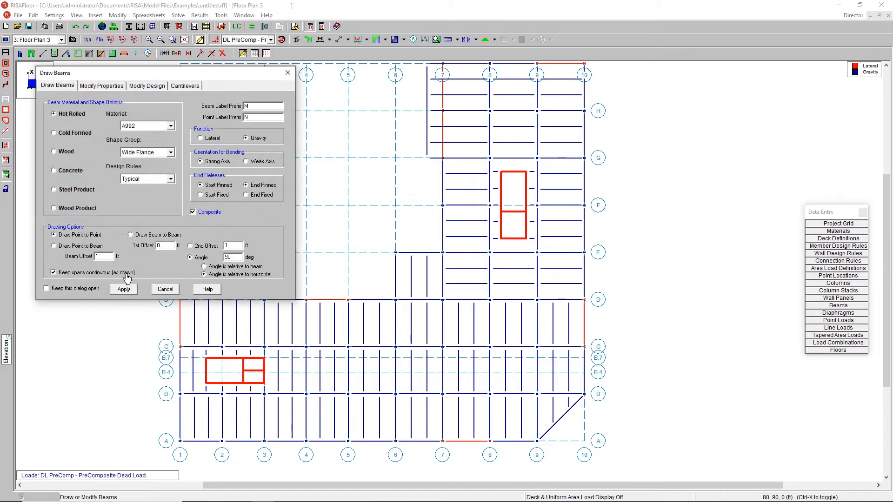
{"action": "left_click", "coordinate": [125, 290]}
{"action": "left_click", "coordinate": [395, 299]}
{"action": "left_click", "coordinate": [442, 253]}
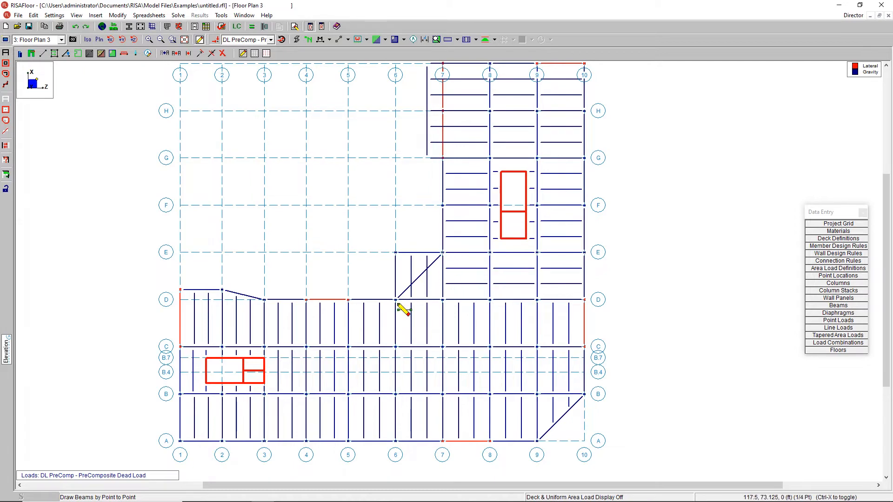
Trim the two infill beams between grids 6 and 7 back to the new diagonal beam.
{"action": "scroll", "coordinate": [400, 293], "scroll_direction": "up", "scroll_amount": 3}
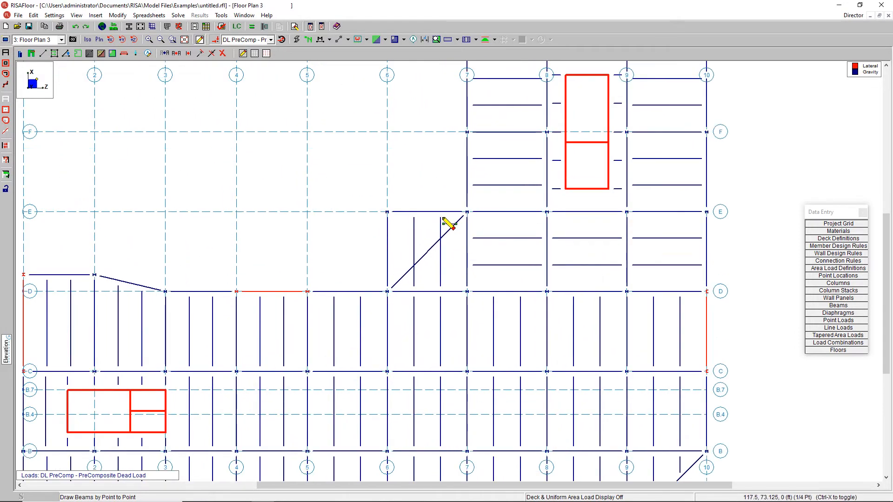
{"action": "left_click", "coordinate": [212, 54]}
{"action": "left_click", "coordinate": [441, 220]}
{"action": "left_click", "coordinate": [445, 234]}
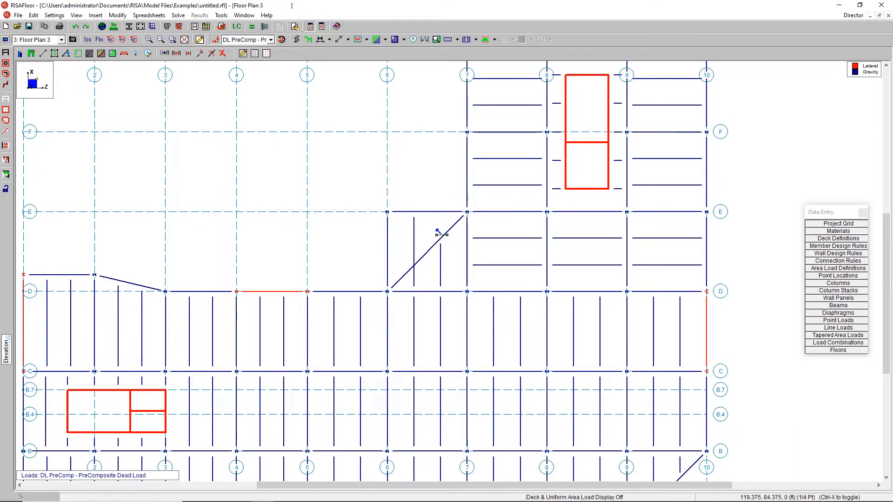
{"action": "left_click", "coordinate": [413, 222]}
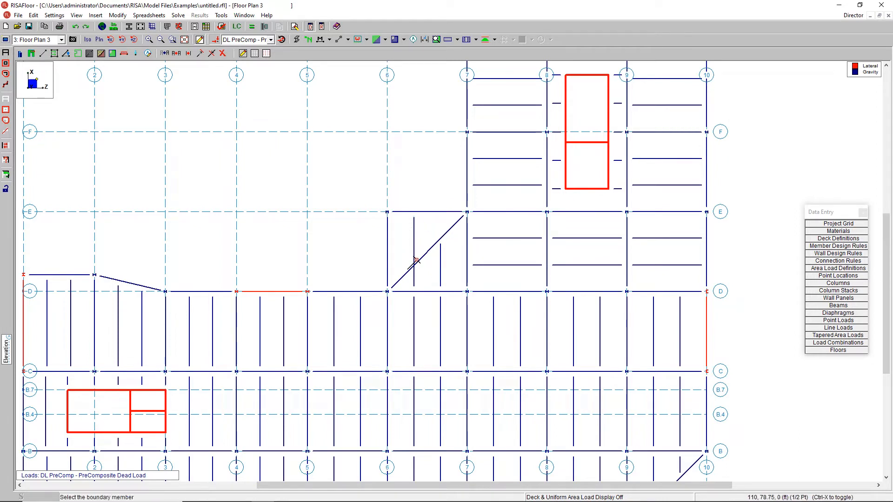
{"action": "left_click", "coordinate": [415, 263]}
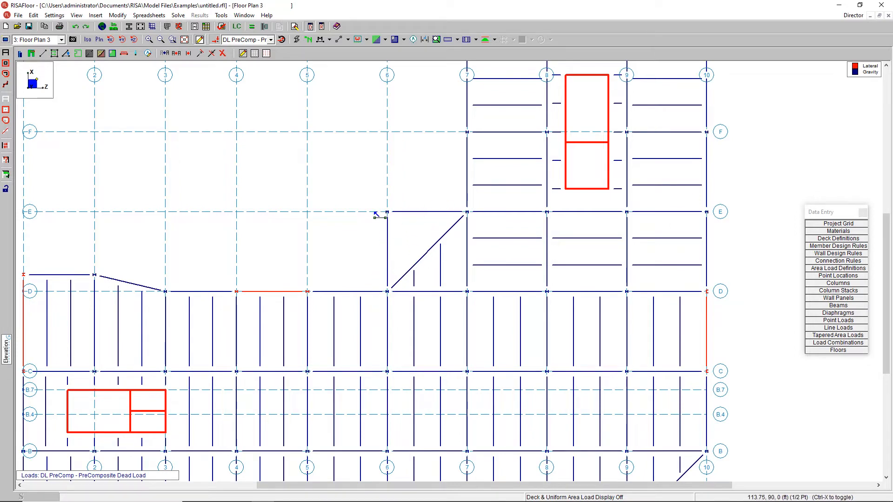
Delete the column at grid E-6 as a single floor column, along with the beams framing into it on grids E and 6.
{"action": "left_click", "coordinate": [213, 54]}
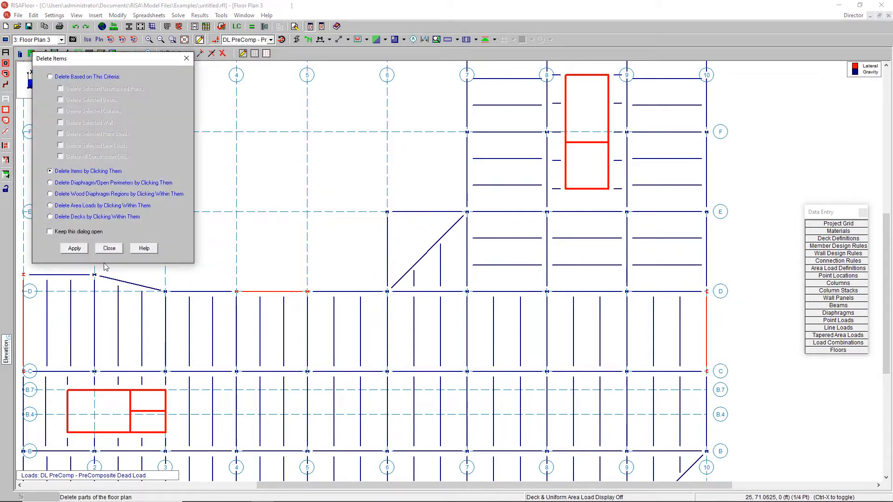
{"action": "left_click", "coordinate": [84, 250]}
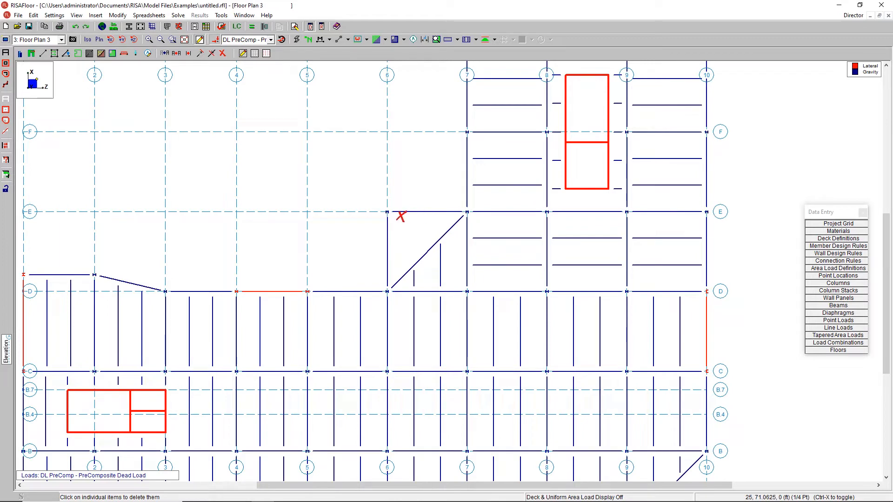
{"action": "left_click", "coordinate": [387, 213]}
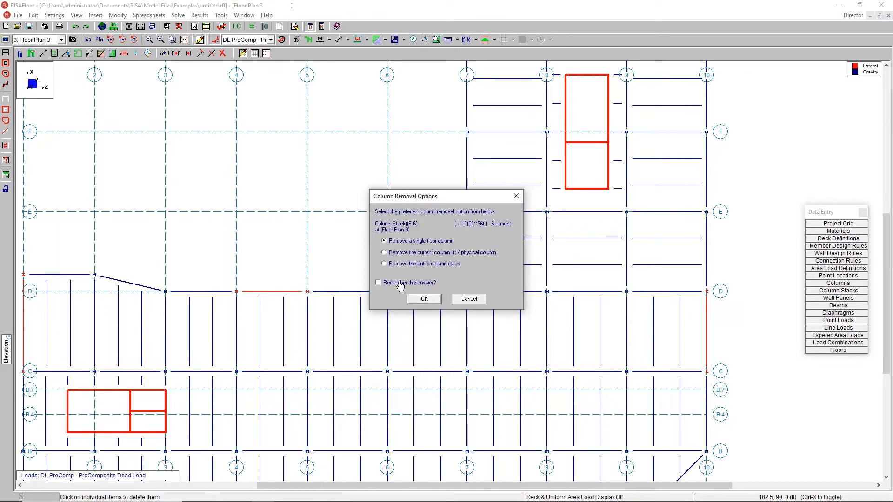
{"action": "left_click", "coordinate": [425, 299]}
{"action": "scroll", "coordinate": [391, 252], "scroll_direction": "down", "scroll_amount": 2}
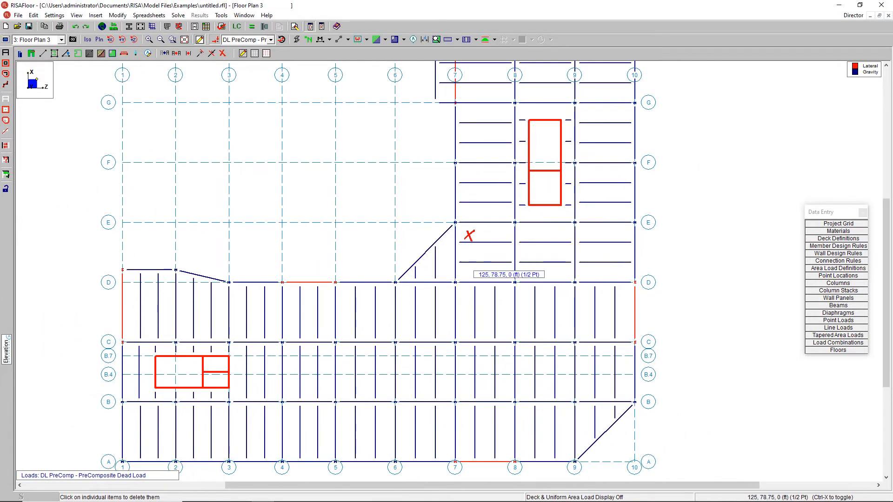
{"action": "scroll", "coordinate": [373, 277], "scroll_direction": "down", "scroll_amount": 2}
{"action": "key", "text": "Escape"}
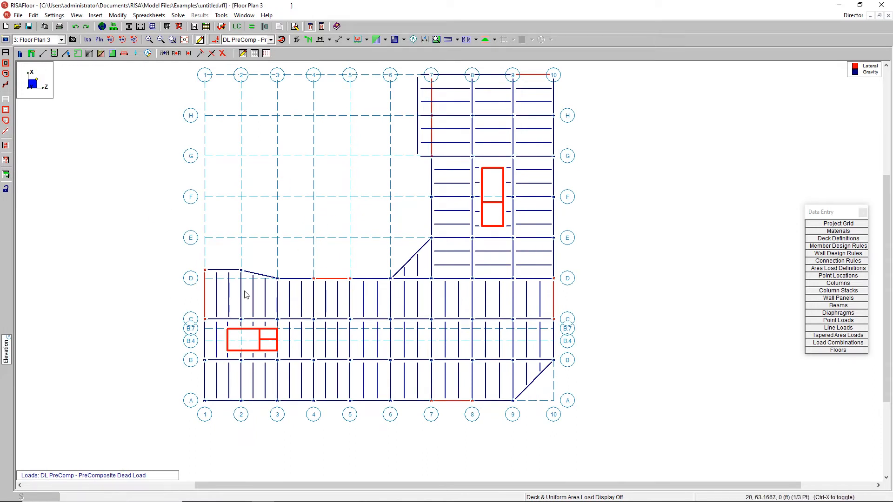
Display the Full Model and inspect the modified top floor framing from another 3D angle.
{"action": "left_click", "coordinate": [61, 40]}
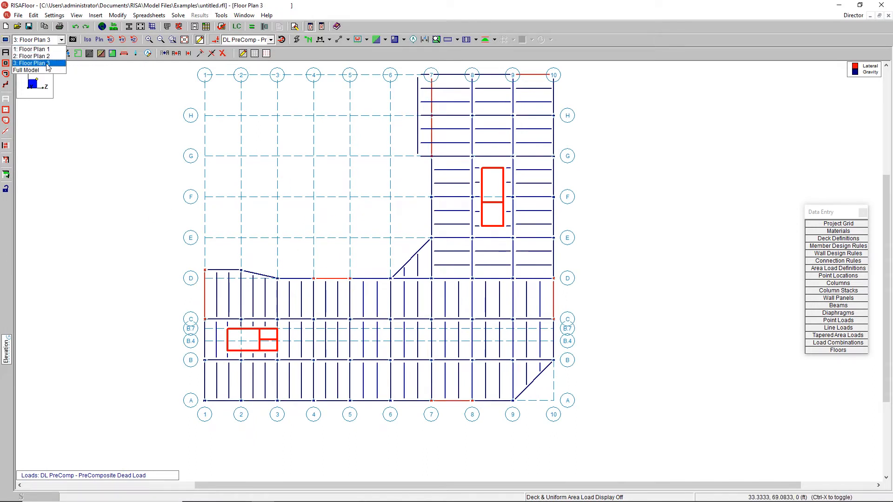
{"action": "left_click", "coordinate": [32, 71]}
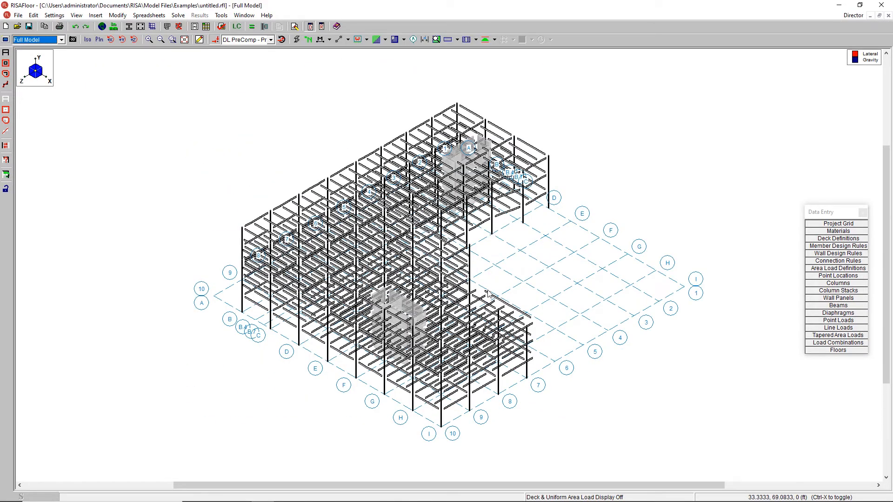
{"action": "middle_click_drag", "start_coordinate": [501, 291], "coordinate": [446, 335], "text": "shift"}
Create beam-supported Floor Plan 4 as a copy of Floor Plan 3 at 48 ft elevation, and check it in the Floors spreadsheet.
{"action": "left_click", "coordinate": [28, 39]}
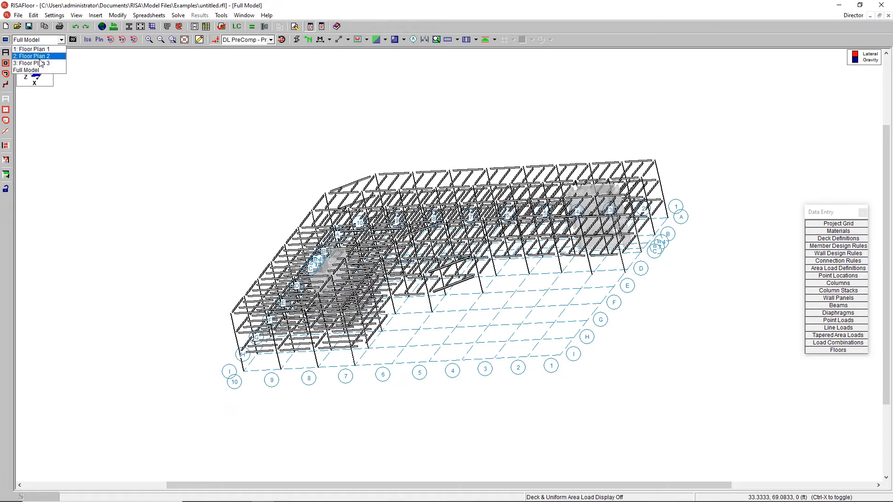
{"action": "left_click", "coordinate": [41, 65]}
{"action": "left_click", "coordinate": [95, 16]}
{"action": "left_click", "coordinate": [111, 48]}
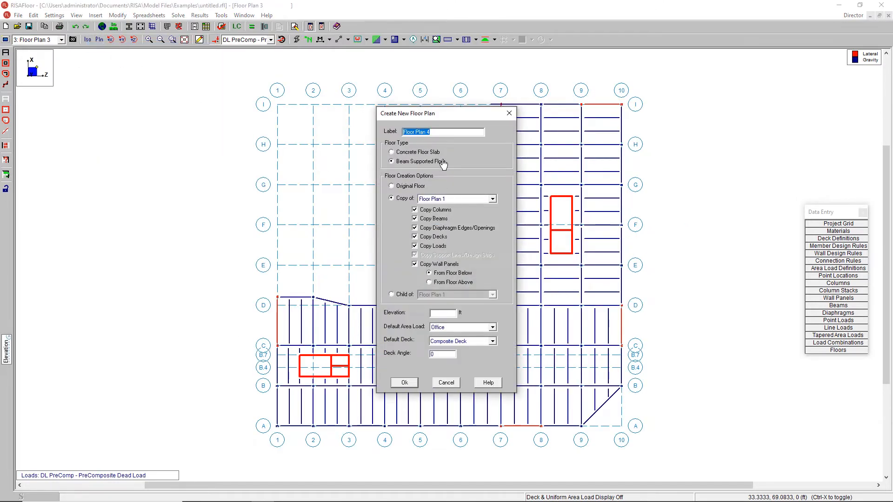
{"action": "left_click", "coordinate": [436, 200]}
{"action": "left_click", "coordinate": [444, 219]}
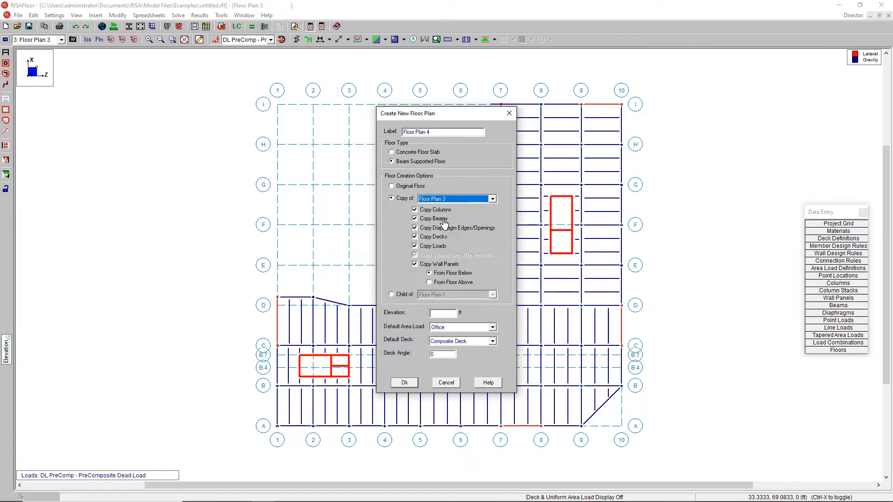
{"action": "left_click_drag", "start_coordinate": [460, 116], "coordinate": [552, 115]}
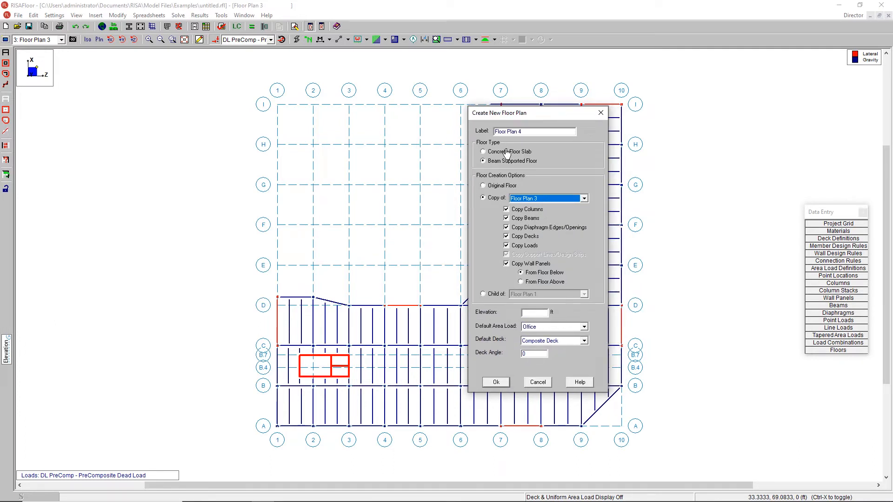
{"action": "left_click", "coordinate": [536, 313]}
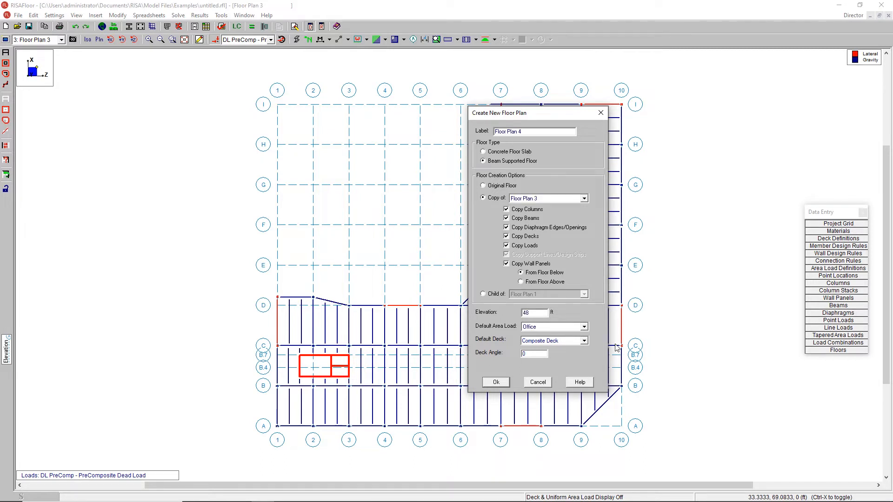
{"action": "left_click", "coordinate": [498, 382]}
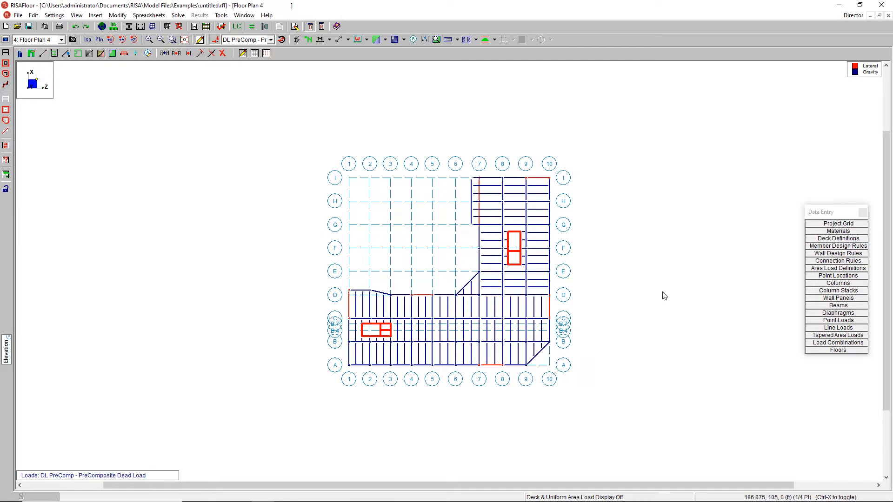
{"action": "left_click", "coordinate": [844, 350]}
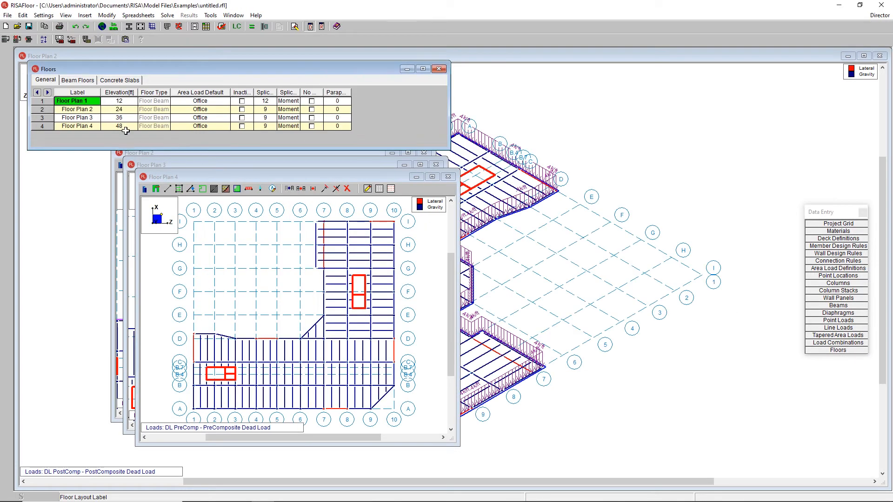
{"action": "left_click", "coordinate": [432, 178]}
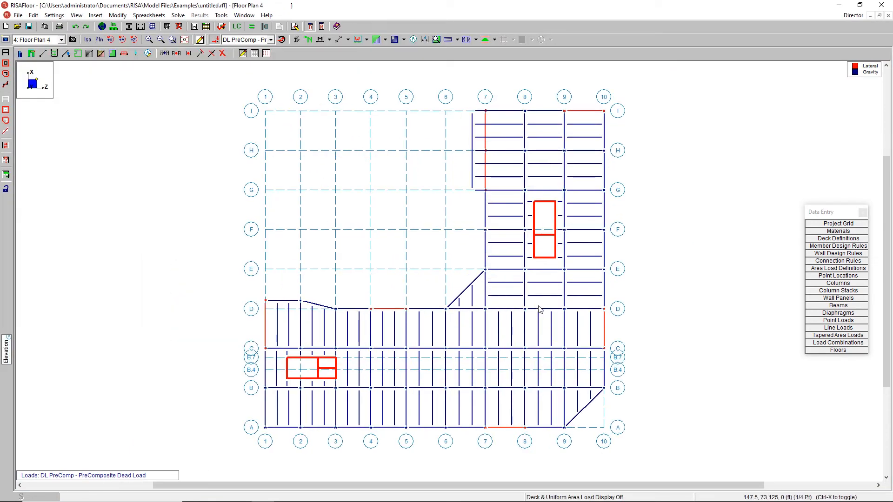
Delete Floor Plan 4's beams, columns and walls above grid E, removing single-floor columns and this floor's wall segments only, and reselect the remaining model.
{"action": "scroll", "coordinate": [539, 309], "scroll_direction": "down", "scroll_amount": 3}
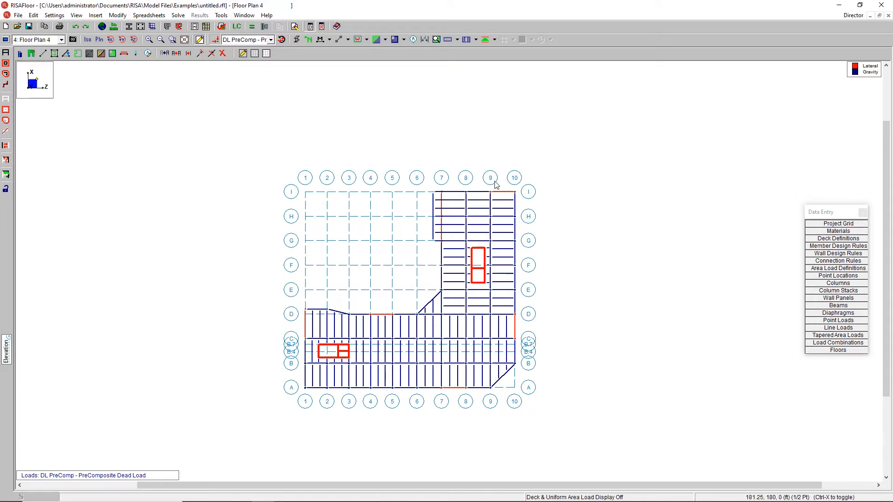
{"action": "scroll", "coordinate": [496, 265], "scroll_direction": "up", "scroll_amount": 2}
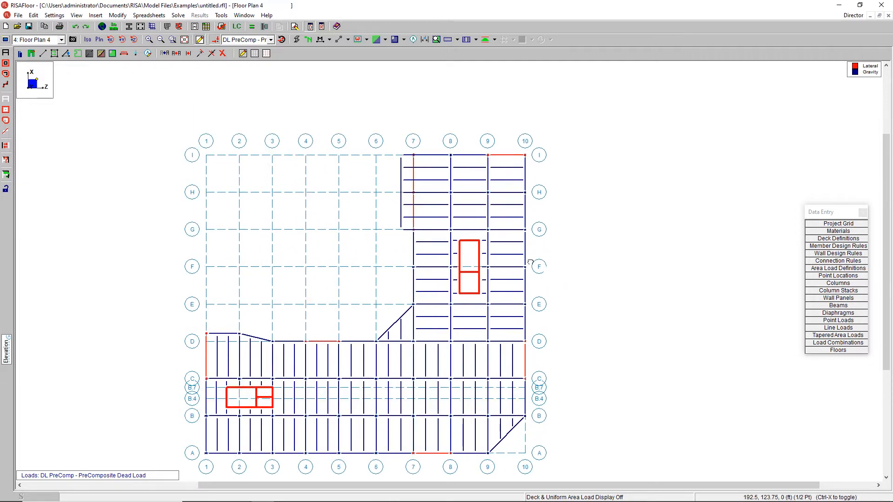
{"action": "middle_click_drag", "start_coordinate": [531, 262], "coordinate": [526, 273]}
{"action": "left_click", "coordinate": [2, 103]}
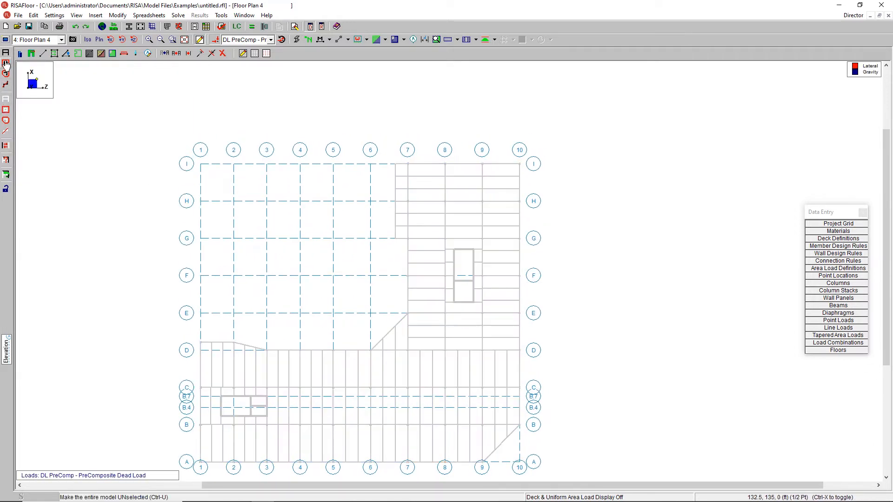
{"action": "left_click_drag", "start_coordinate": [549, 307], "coordinate": [362, 133]}
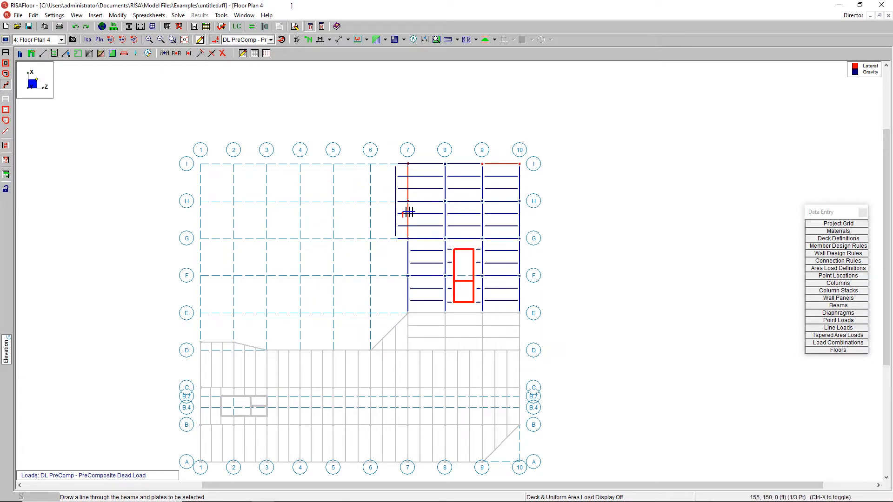
{"action": "scroll", "coordinate": [477, 358], "scroll_direction": "up", "scroll_amount": 1}
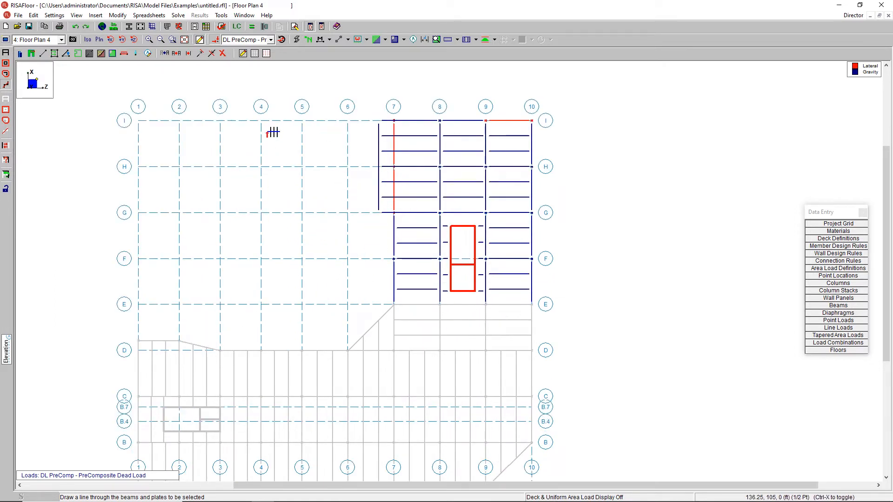
{"action": "left_click", "coordinate": [222, 54]}
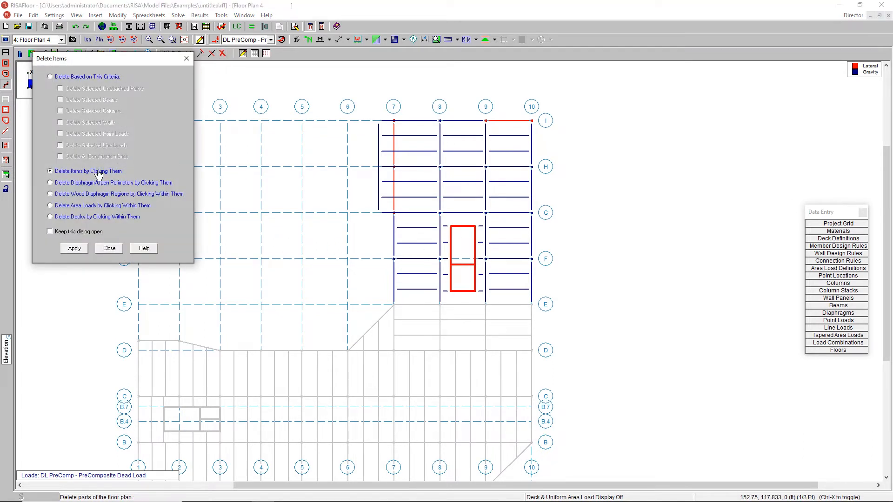
{"action": "left_click", "coordinate": [80, 79]}
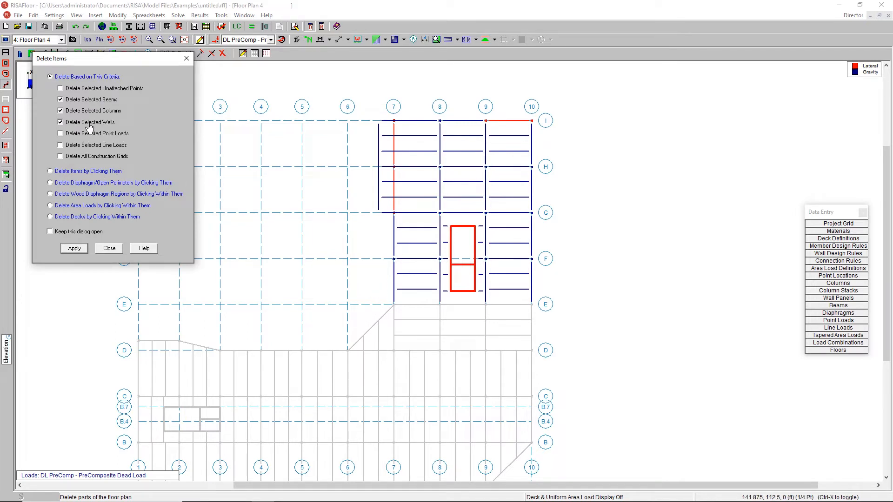
{"action": "left_click", "coordinate": [74, 248]}
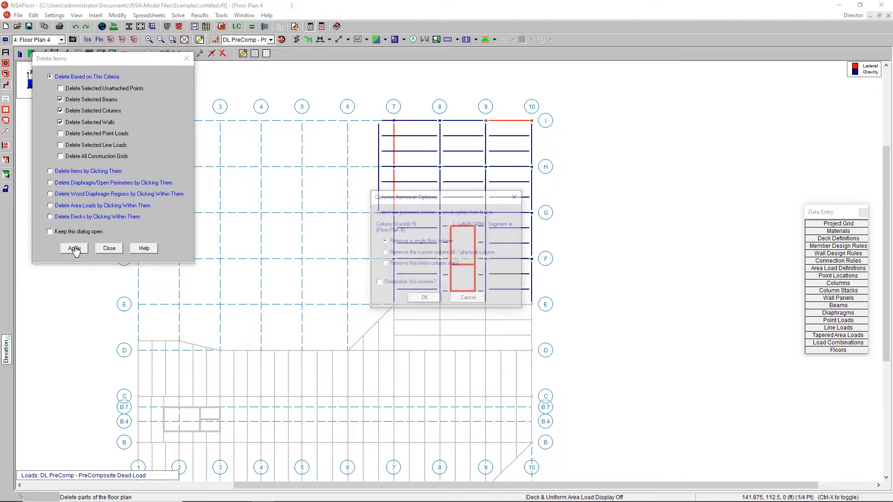
{"action": "left_click", "coordinate": [423, 300]}
{"action": "left_click", "coordinate": [426, 300]}
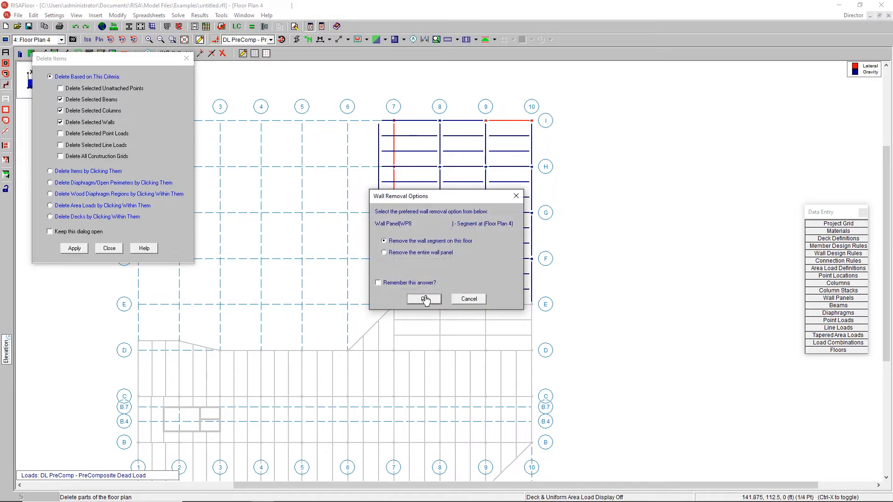
{"action": "left_click", "coordinate": [406, 284]}
{"action": "left_click", "coordinate": [426, 298]}
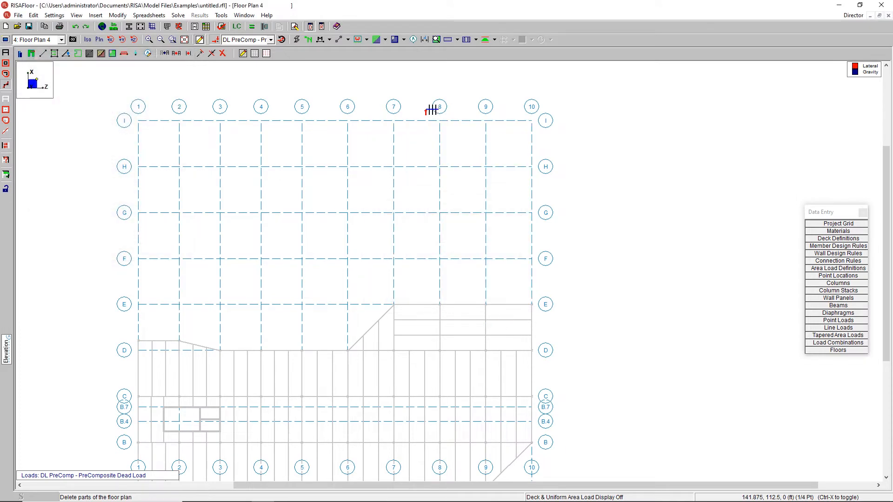
{"action": "left_click", "coordinate": [5, 55]}
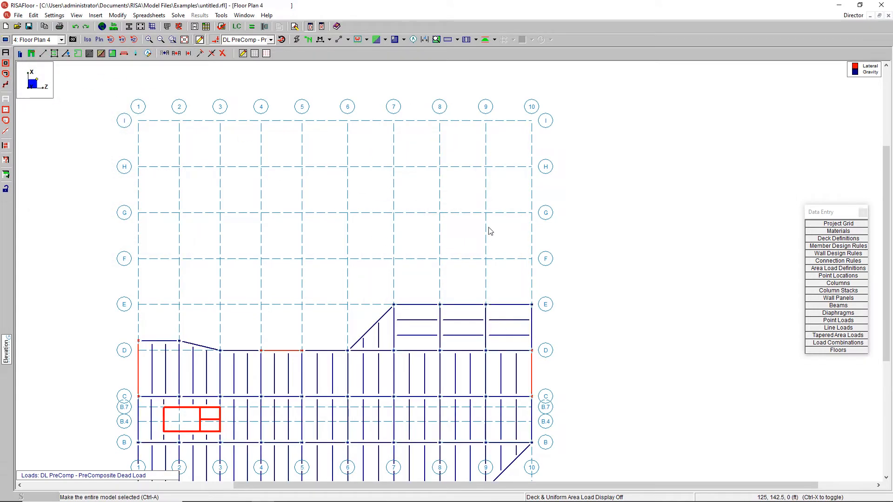
Delete the six horizontal infill beams in the three bays between grids D and E, from grid 7 to grid 10.
{"action": "scroll", "coordinate": [481, 179], "scroll_direction": "down", "scroll_amount": 4}
{"action": "scroll", "coordinate": [306, 319], "scroll_direction": "up", "scroll_amount": 1}
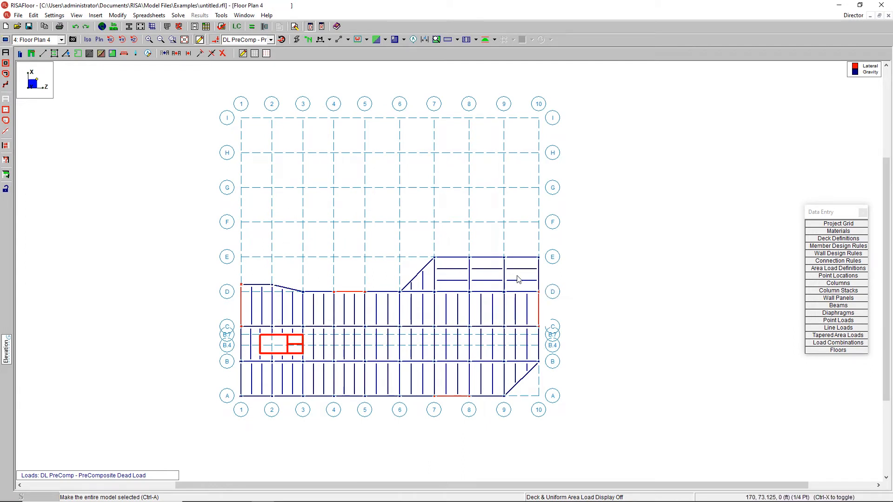
{"action": "left_click", "coordinate": [222, 53]}
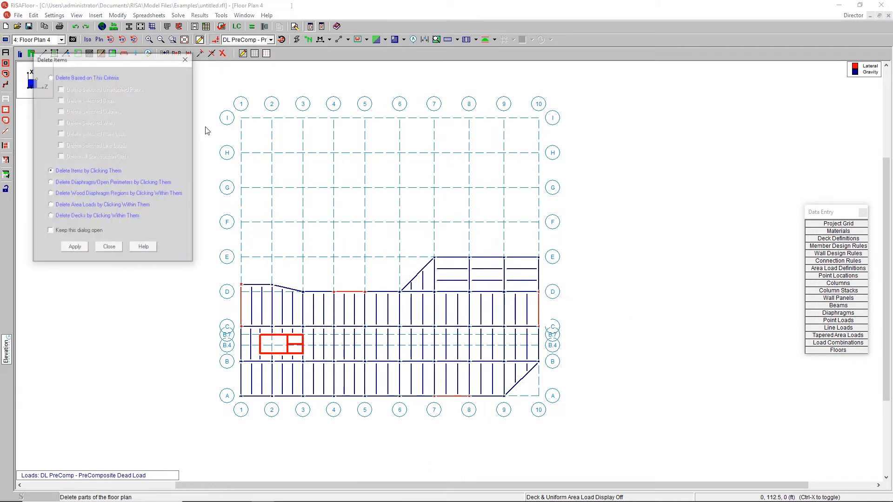
{"action": "left_click", "coordinate": [74, 249]}
{"action": "left_click", "coordinate": [461, 270]}
{"action": "left_click", "coordinate": [458, 281]}
{"action": "left_click", "coordinate": [481, 280]}
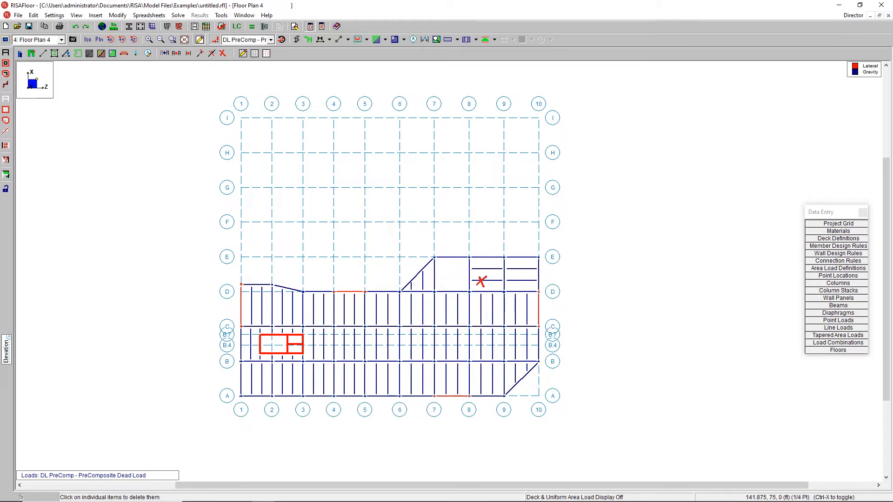
{"action": "left_click", "coordinate": [485, 270]}
{"action": "left_click", "coordinate": [519, 270]}
{"action": "left_click", "coordinate": [522, 280]}
{"action": "key", "text": "Escape"}
Generate vertical composite A992 Wide Flange infill beams, equally spaced at 8 ft maximum, in the three bays between grids D–E and 7–10.
{"action": "left_click", "coordinate": [53, 53]}
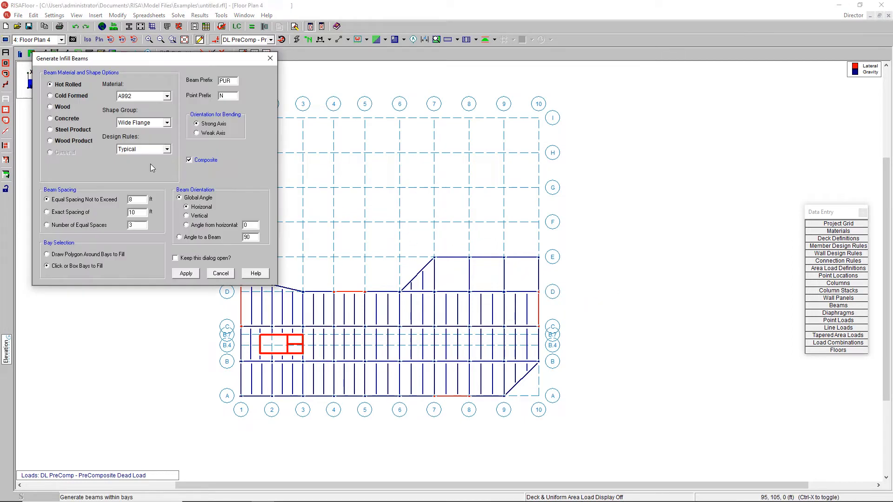
{"action": "left_click", "coordinate": [199, 216]}
{"action": "left_click", "coordinate": [188, 274]}
{"action": "left_click", "coordinate": [459, 278]}
{"action": "left_click", "coordinate": [491, 282]}
{"action": "left_click", "coordinate": [513, 278]}
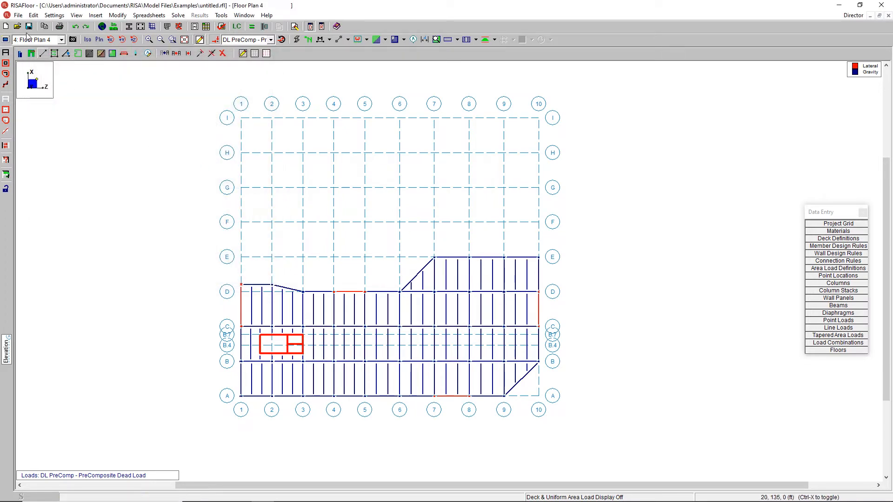
Compare Floor Plan 3 with Floor Plan 2 and create a diaphragm edge around all selected beams and walls on Floor Plan 3.
{"action": "left_click", "coordinate": [42, 43]}
{"action": "left_click", "coordinate": [42, 48]}
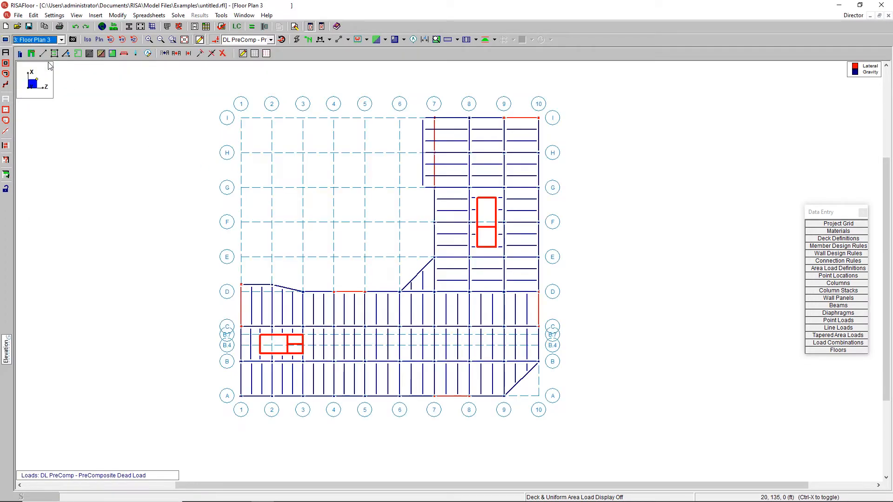
{"action": "left_click", "coordinate": [41, 41]}
{"action": "left_click", "coordinate": [42, 55]}
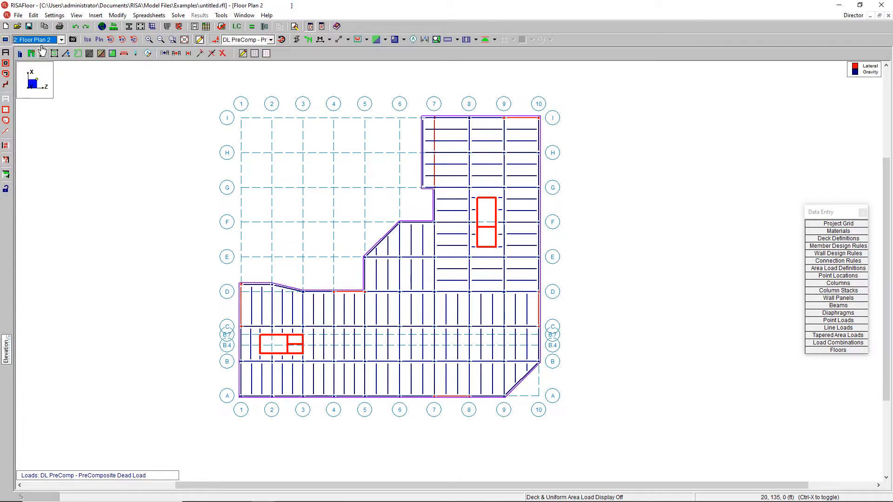
{"action": "left_click", "coordinate": [41, 40]}
{"action": "left_click", "coordinate": [42, 48]}
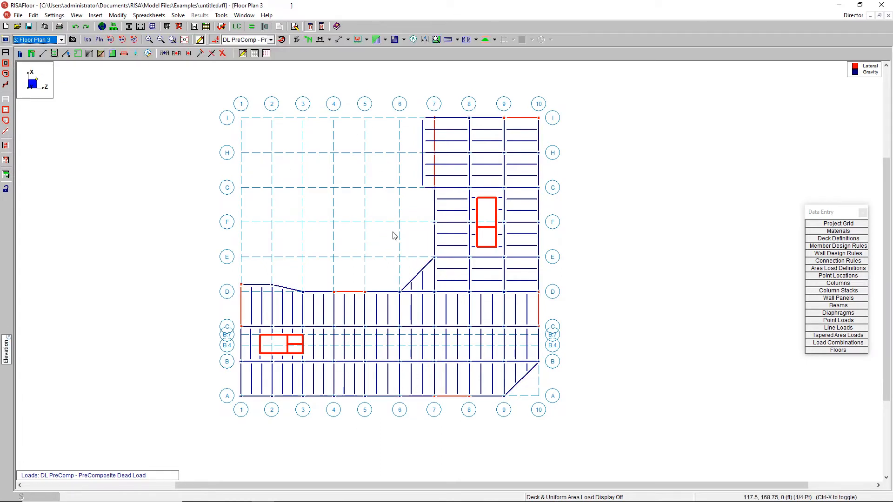
{"action": "left_click", "coordinate": [79, 53]}
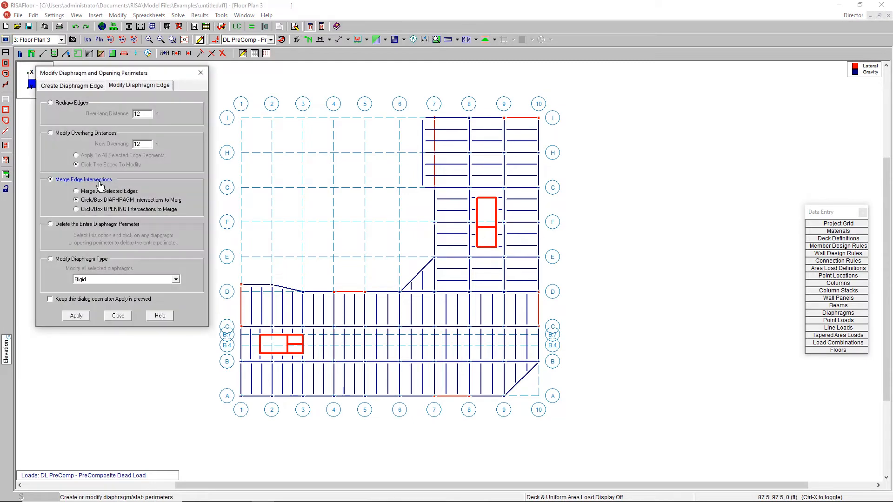
{"action": "left_click", "coordinate": [68, 85]}
{"action": "left_click", "coordinate": [100, 314]}
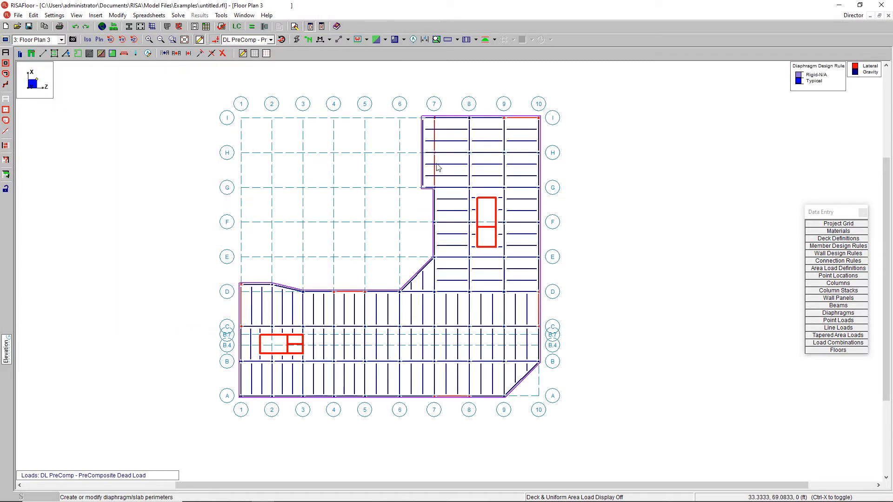
Create a rigid diaphragm edge with a 12 in overhang around all selected beams and walls on Floor Plan 4.
{"action": "left_click", "coordinate": [51, 40]}
{"action": "left_click", "coordinate": [49, 70]}
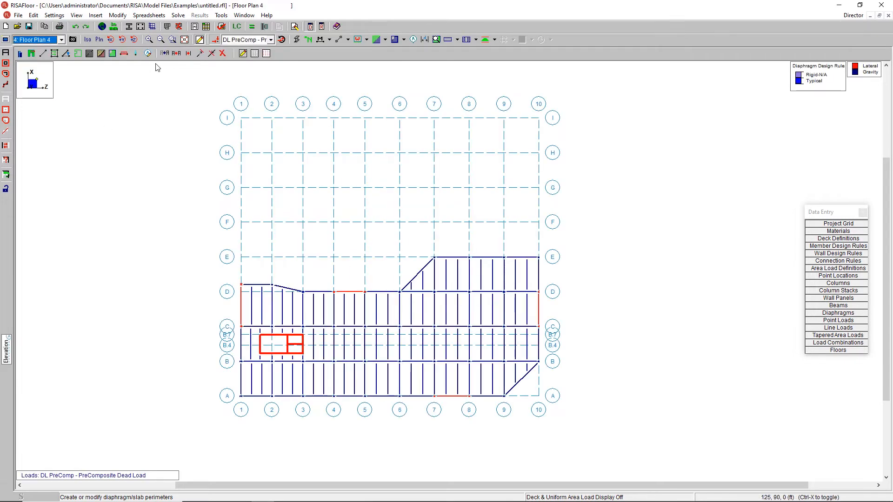
{"action": "left_click", "coordinate": [79, 54]}
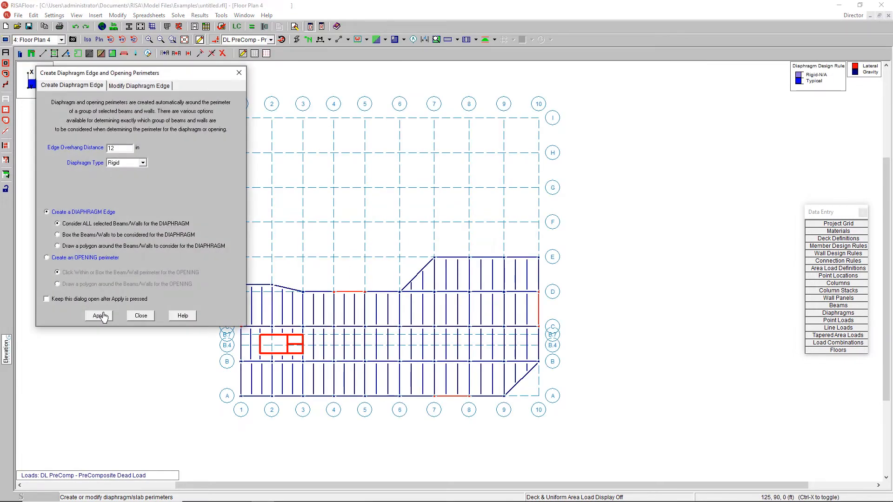
{"action": "left_click", "coordinate": [99, 316]}
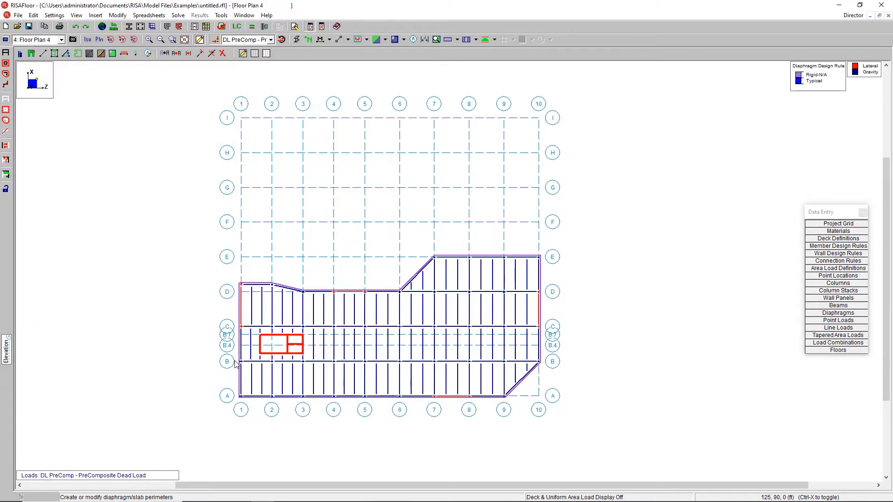
On Floor Plan 1, create opening perimeters in all cells of the wall cores near grids 1–3 and between grids 8 and 9.
{"action": "left_click", "coordinate": [41, 40]}
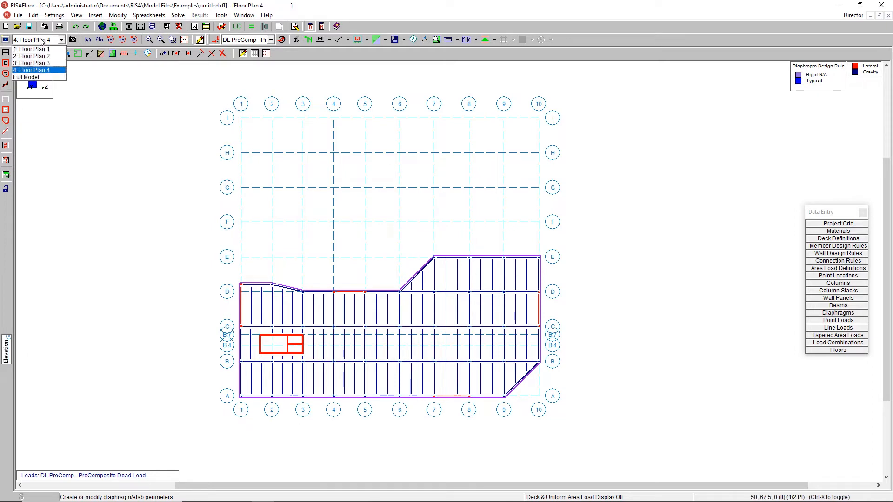
{"action": "left_click", "coordinate": [38, 48]}
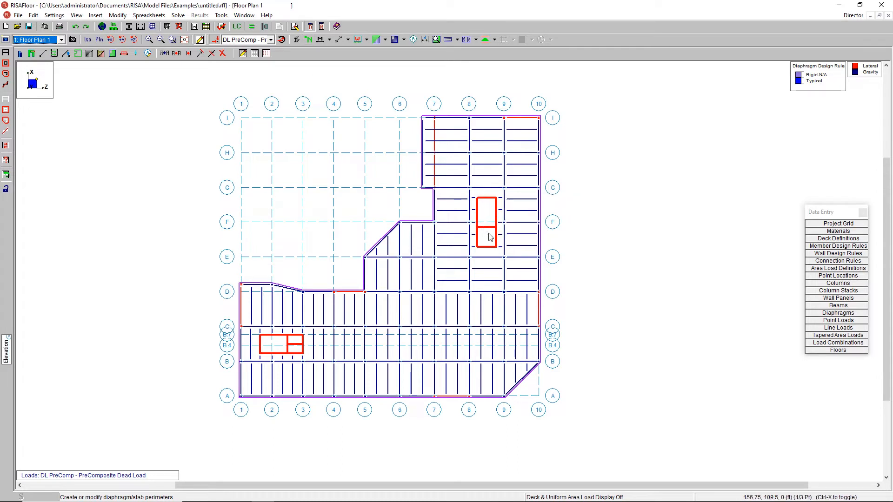
{"action": "left_click", "coordinate": [31, 54]}
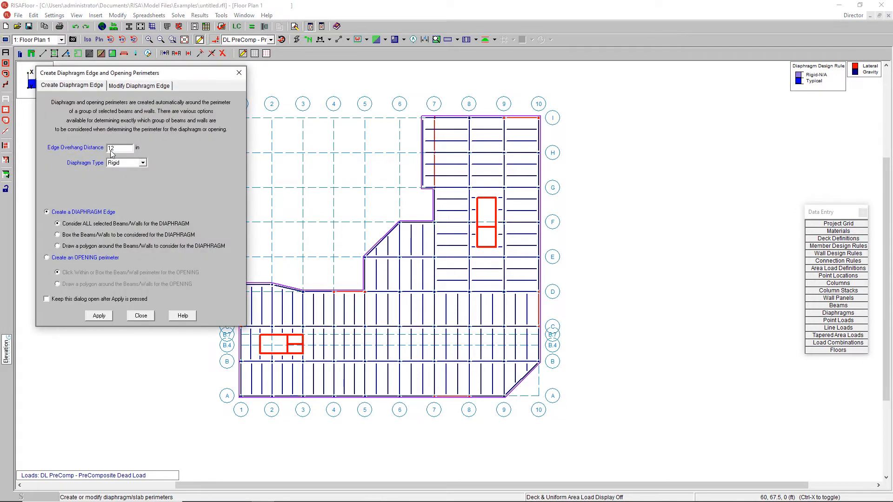
{"action": "left_click", "coordinate": [83, 261]}
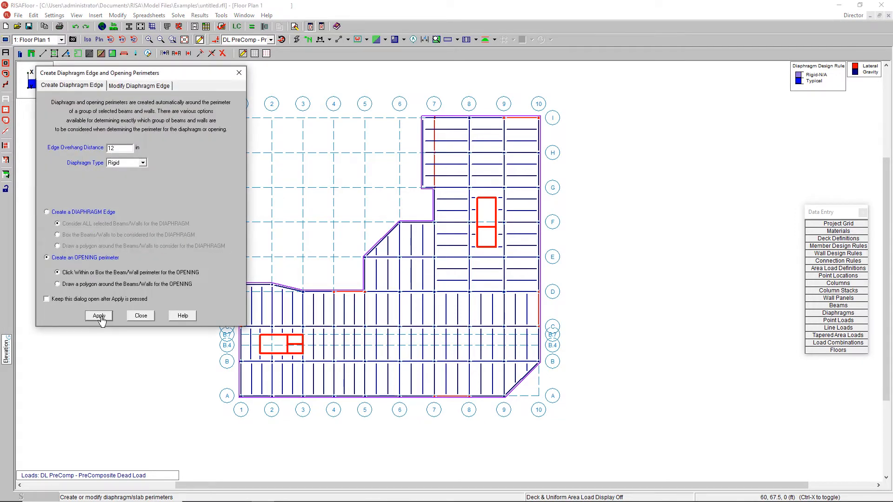
{"action": "left_click", "coordinate": [99, 316]}
{"action": "scroll", "coordinate": [295, 349], "scroll_direction": "up", "scroll_amount": 2}
{"action": "scroll", "coordinate": [298, 342], "scroll_direction": "up", "scroll_amount": 3}
{"action": "left_click", "coordinate": [313, 321]}
{"action": "left_click", "coordinate": [315, 348]}
{"action": "scroll", "coordinate": [284, 348], "scroll_direction": "down", "scroll_amount": 3}
{"action": "left_click", "coordinate": [601, 140]}
{"action": "left_click", "coordinate": [600, 183]}
Compare the core openings on Floor Plan 2 with those on Floor Plan 1.
{"action": "left_click", "coordinate": [47, 39]}
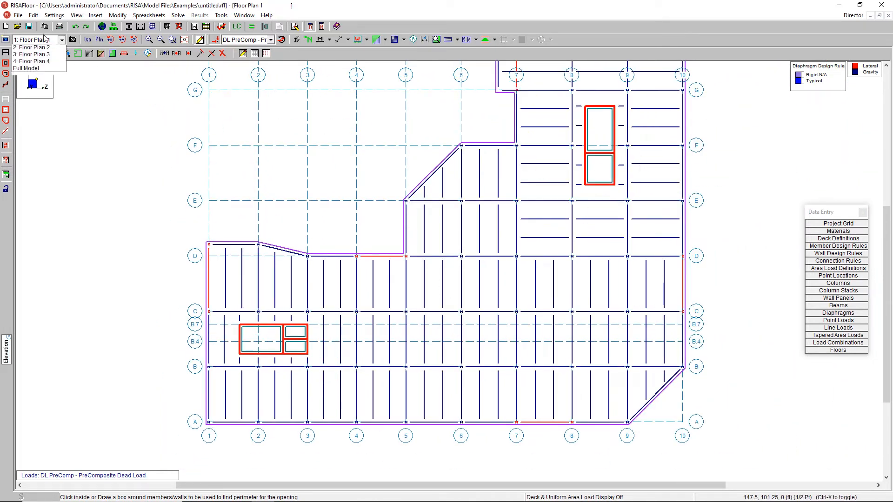
{"action": "left_click", "coordinate": [37, 54]}
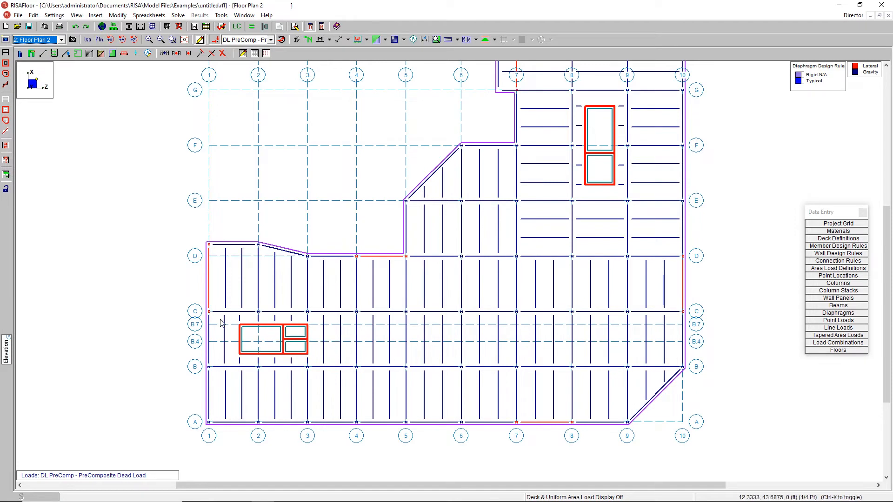
{"action": "left_click", "coordinate": [46, 40]}
{"action": "left_click", "coordinate": [48, 50]}
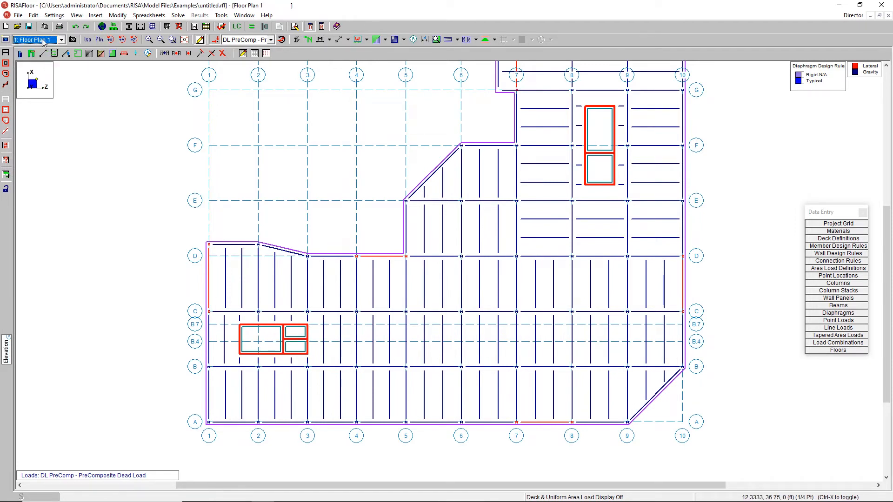
{"action": "left_click", "coordinate": [43, 40]}
{"action": "left_click", "coordinate": [41, 56]}
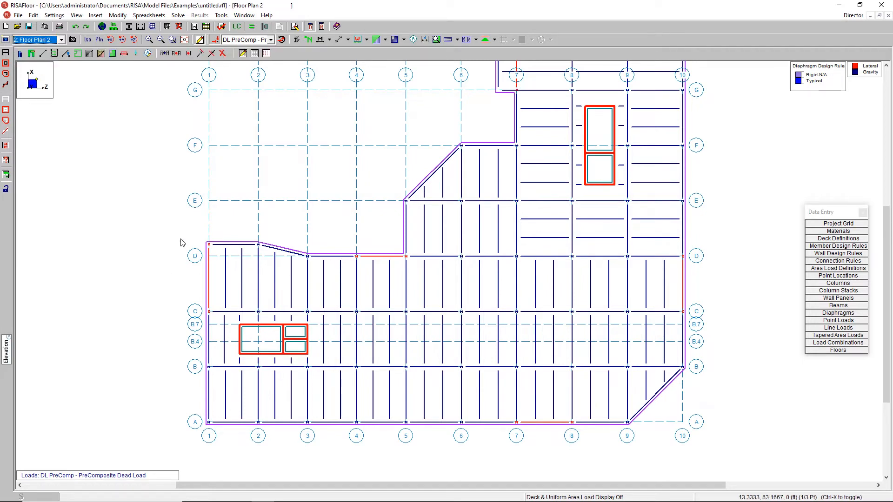
{"action": "scroll", "coordinate": [387, 160], "scroll_direction": "down", "scroll_amount": 2}
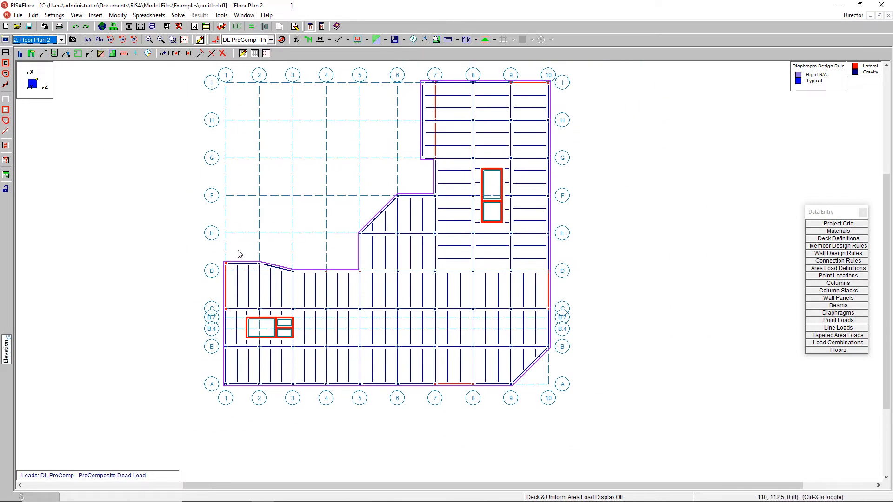
On Floor Plan 3, create opening perimeters in the three cells of the core near grids 1–3 and both cells between grids 8 and 9.
{"action": "left_click", "coordinate": [43, 40]}
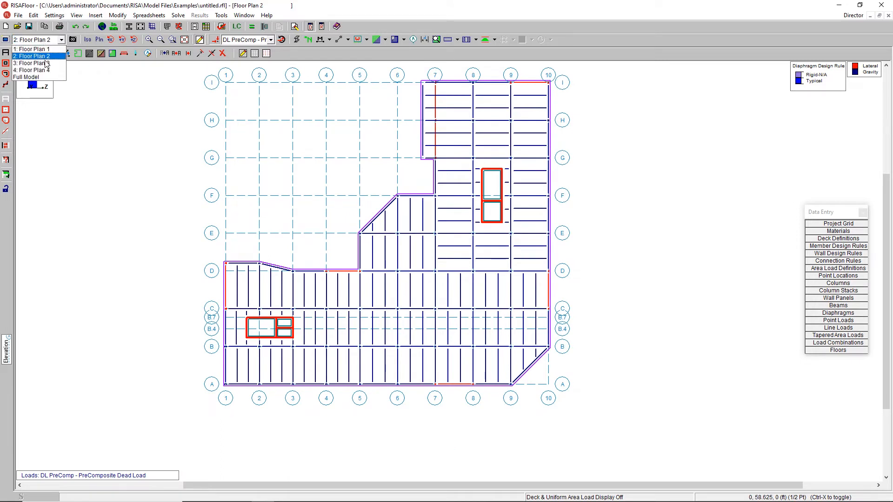
{"action": "left_click", "coordinate": [45, 63]}
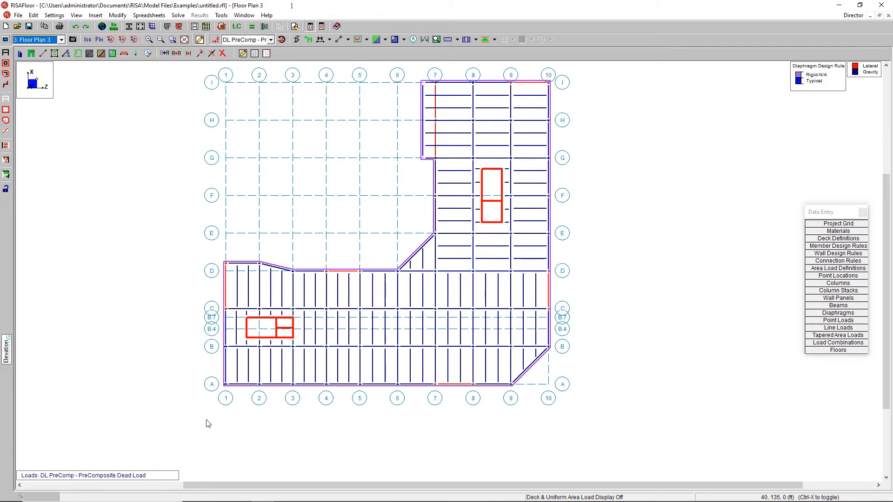
{"action": "left_click", "coordinate": [78, 53]}
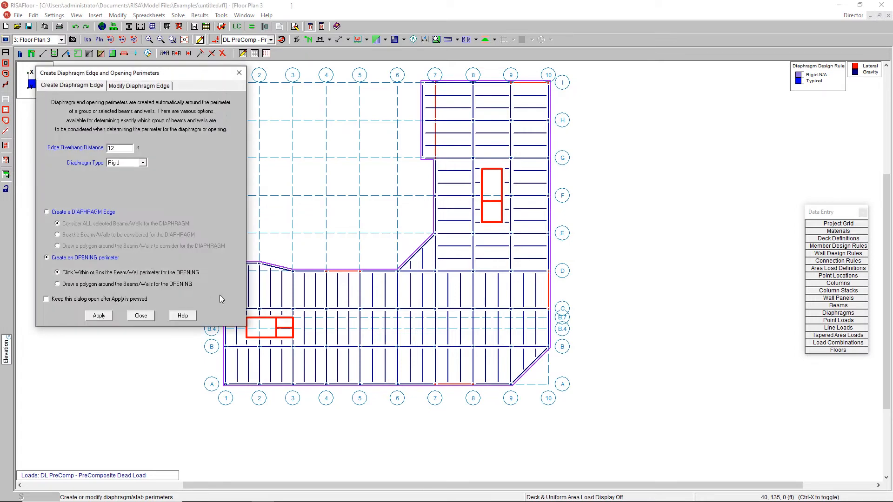
{"action": "left_click", "coordinate": [99, 316]}
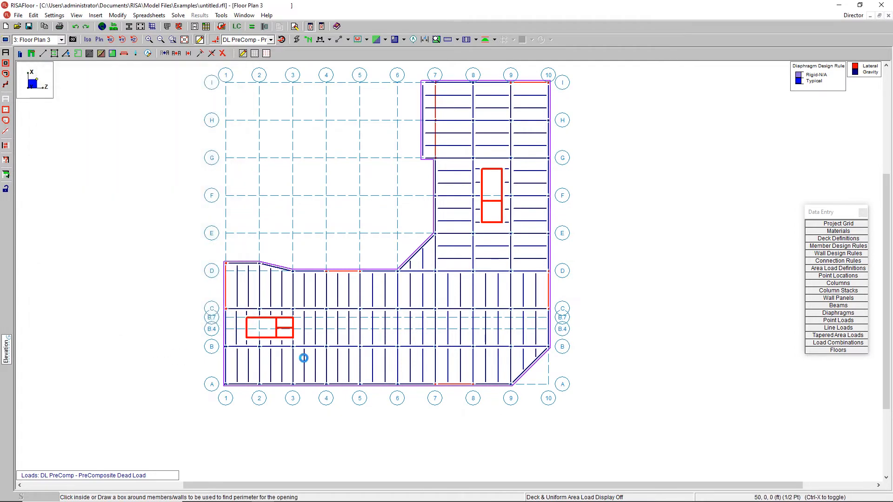
{"action": "scroll", "coordinate": [298, 357], "scroll_direction": "up", "scroll_amount": 2}
{"action": "left_click", "coordinate": [242, 313]}
{"action": "left_click", "coordinate": [278, 306]}
{"action": "left_click", "coordinate": [279, 323]}
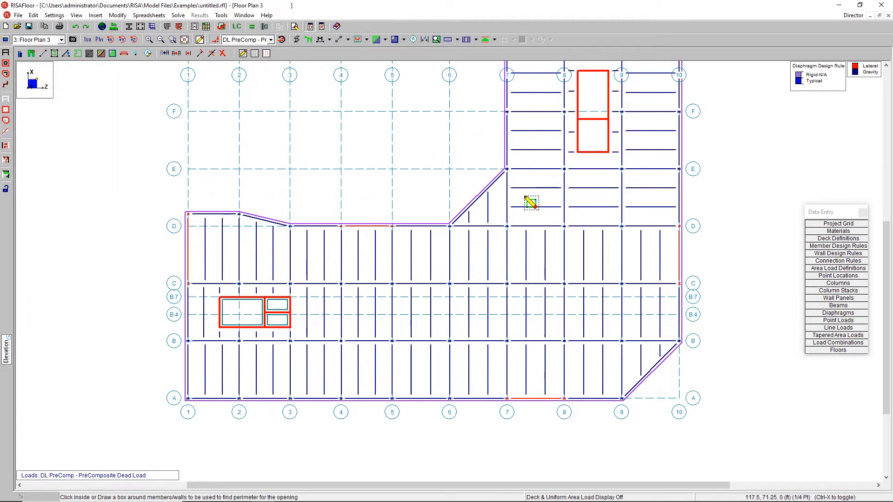
{"action": "left_click", "coordinate": [591, 106]}
{"action": "left_click", "coordinate": [590, 138]}
On Floor Plan 4, create opening perimeters in the cells of the wall core near grids 1–3.
{"action": "left_click", "coordinate": [61, 40]}
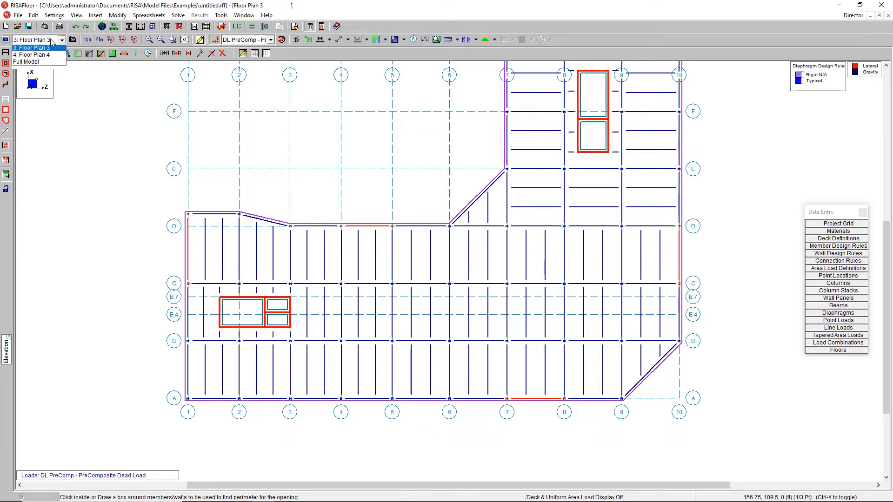
{"action": "left_click", "coordinate": [61, 64]}
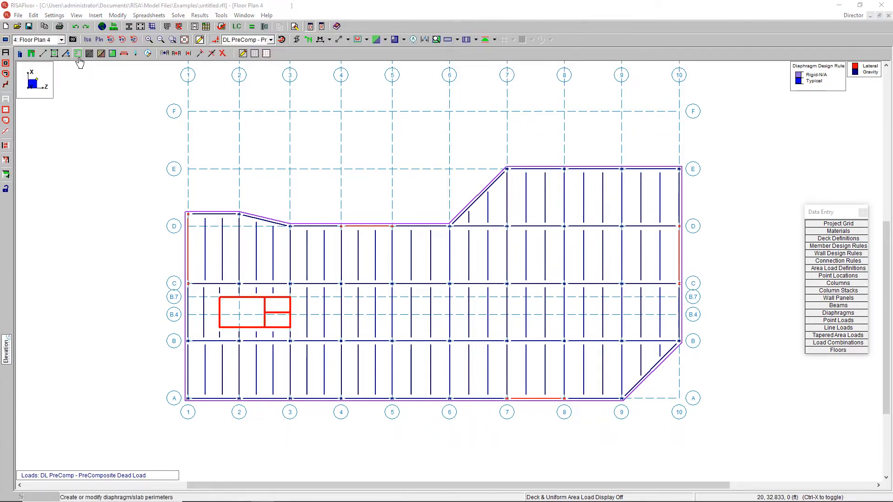
{"action": "left_click", "coordinate": [78, 53]}
{"action": "left_click", "coordinate": [105, 316]}
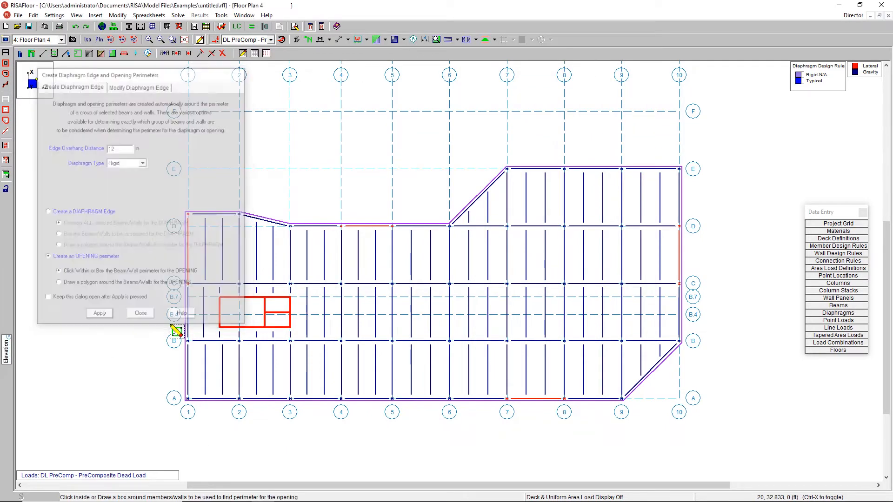
{"action": "double_click", "coordinate": [240, 315]}
{"action": "left_click", "coordinate": [418, 274]}
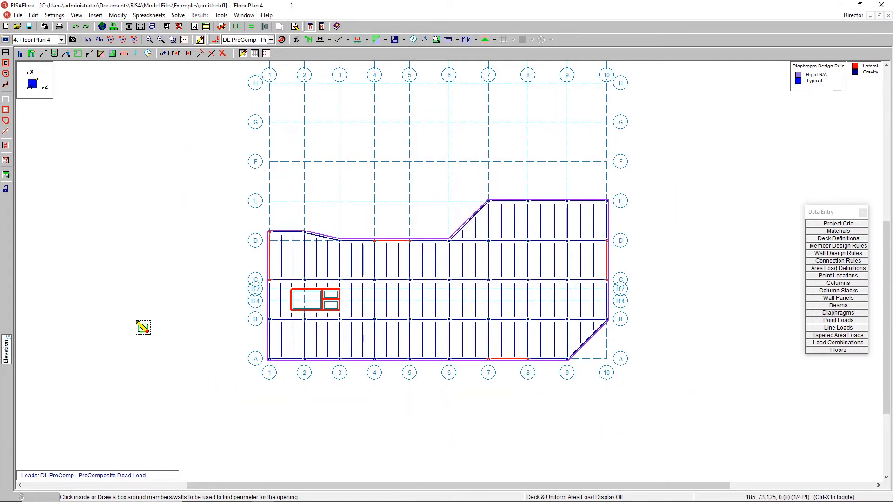
{"action": "key", "text": "Escape"}
Compare the openings and layout of Floor Plan 4 with Floor Plan 3.
{"action": "scroll", "coordinate": [285, 282], "scroll_direction": "down", "scroll_amount": 1}
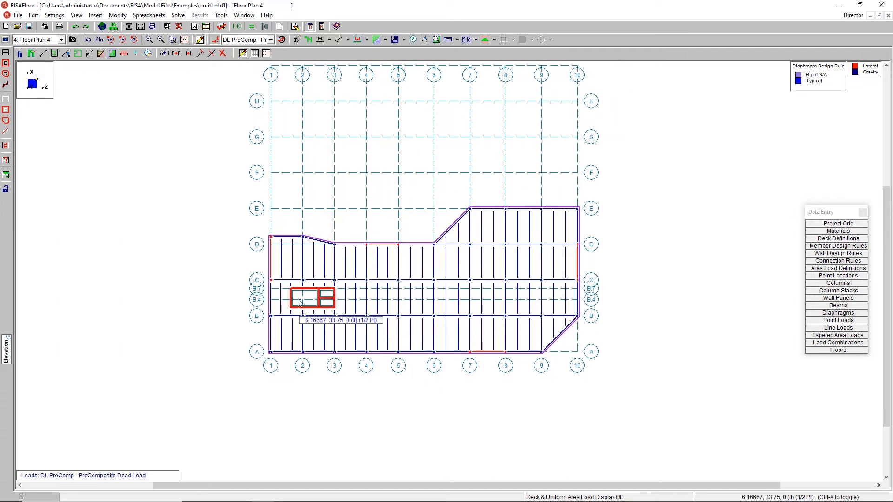
{"action": "middle_click_drag", "start_coordinate": [359, 214], "coordinate": [297, 256]}
{"action": "scroll", "coordinate": [290, 296], "scroll_direction": "down", "scroll_amount": 1}
{"action": "left_click", "coordinate": [39, 40]}
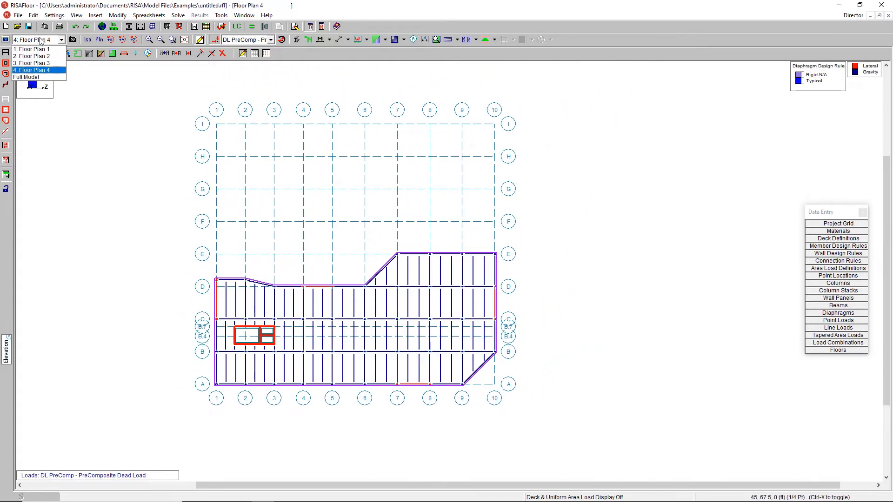
{"action": "left_click", "coordinate": [46, 65]}
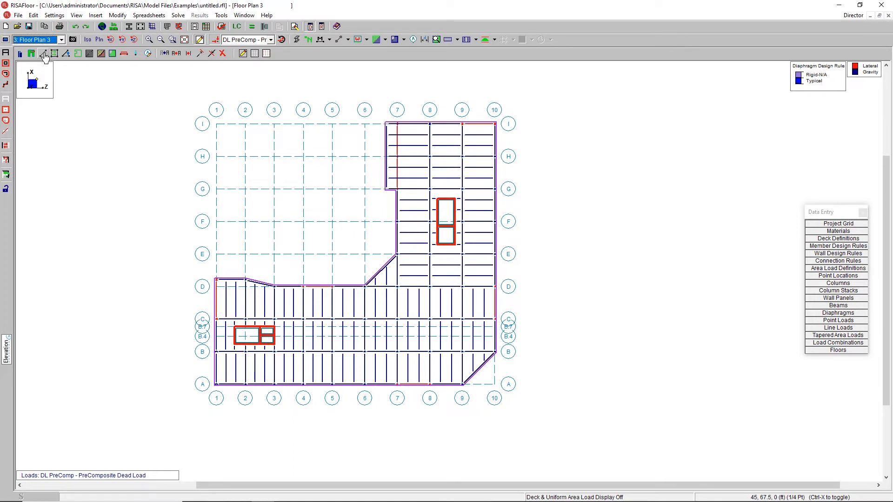
{"action": "left_click", "coordinate": [44, 40]}
{"action": "left_click", "coordinate": [50, 72]}
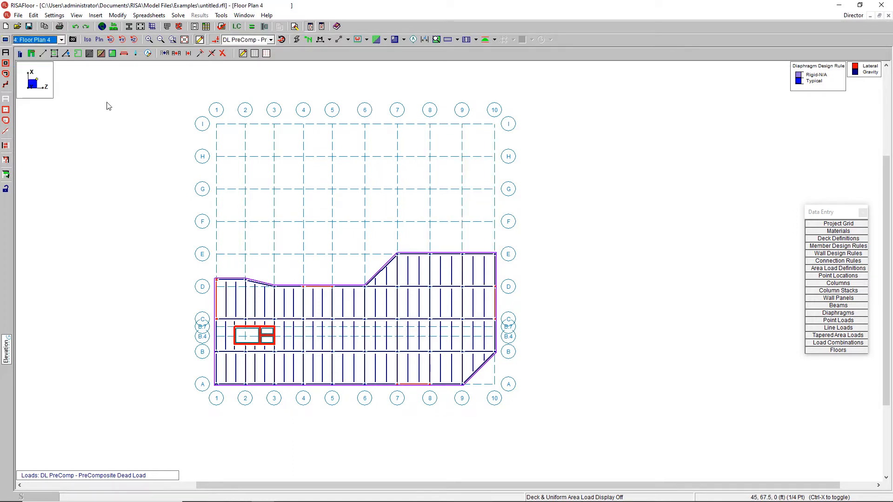
Set the model display to show another floor, the one below the current floor, in cyan.
{"action": "left_click", "coordinate": [6, 41]}
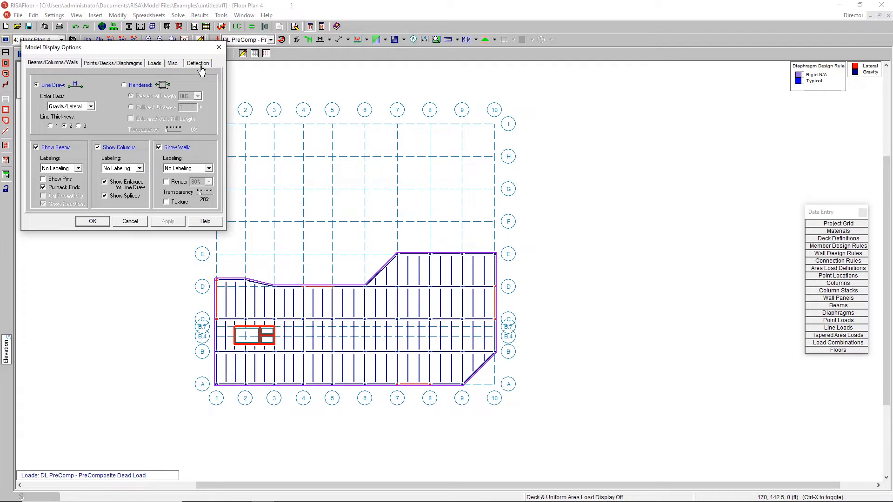
{"action": "left_click", "coordinate": [173, 64]}
{"action": "left_click", "coordinate": [139, 112]}
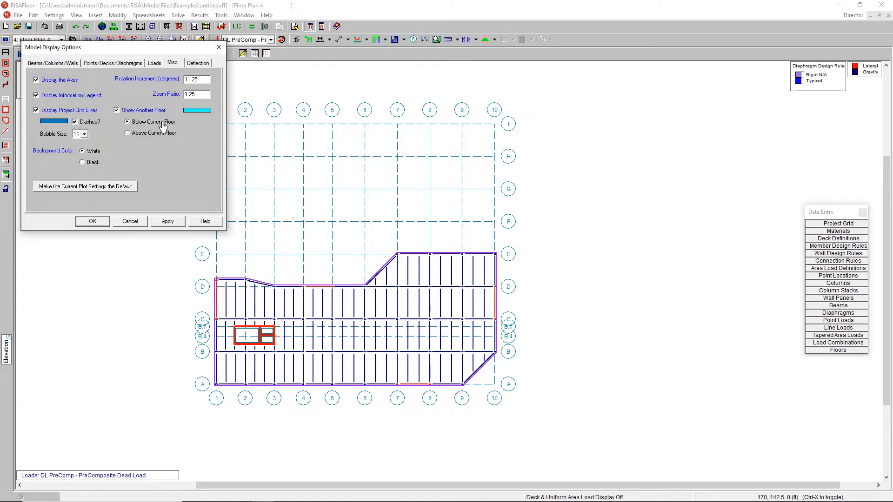
{"action": "left_click", "coordinate": [198, 111]}
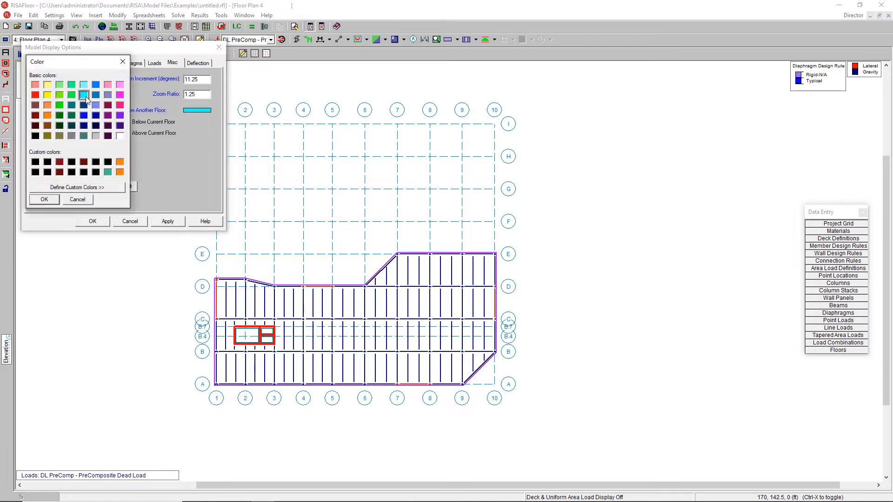
{"action": "left_click", "coordinate": [44, 199]}
{"action": "left_click", "coordinate": [92, 221]}
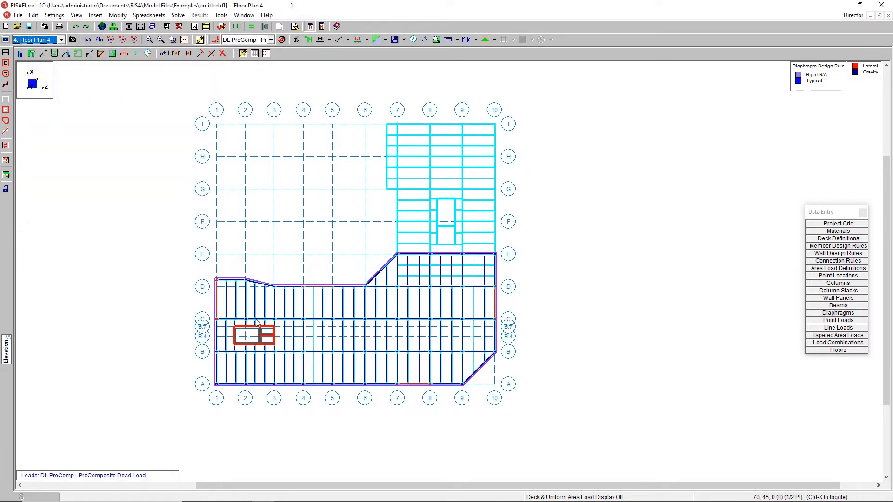
Compare Floor Plan 3 and Floor Plan 4 against the outlines of the floors beneath them.
{"action": "left_click", "coordinate": [46, 41]}
{"action": "left_click", "coordinate": [46, 62]}
{"action": "left_click", "coordinate": [44, 41]}
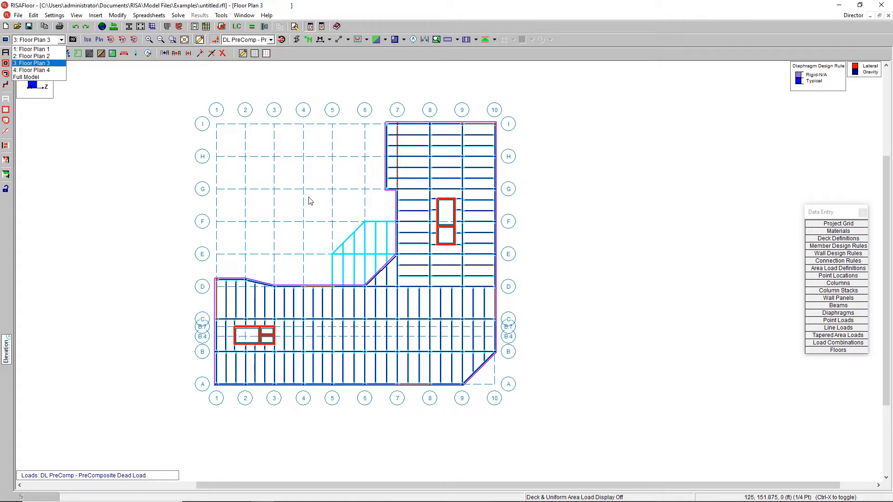
{"action": "left_click", "coordinate": [46, 70]}
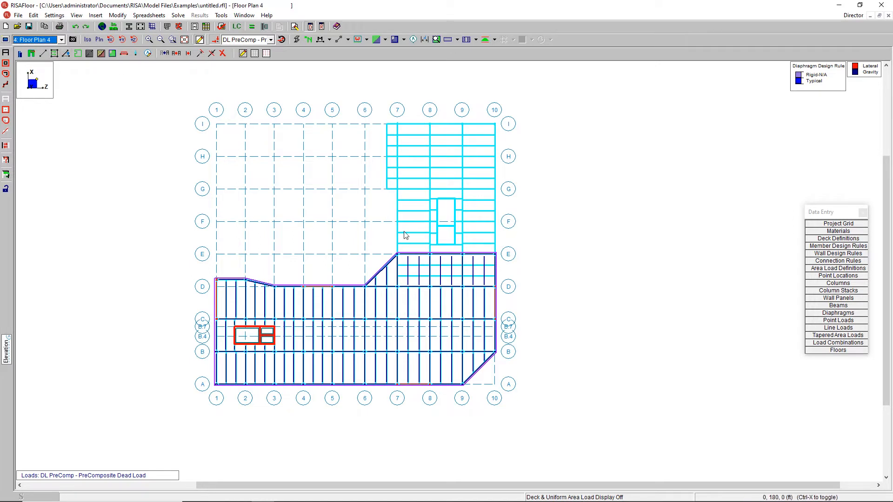
{"action": "left_click", "coordinate": [49, 39]}
{"action": "left_click", "coordinate": [46, 64]}
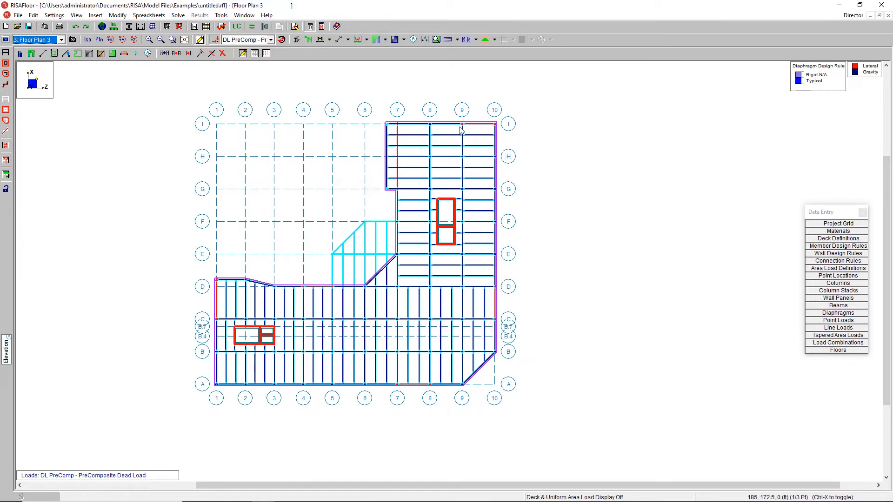
Show the deck types and then the area loads on Floor Plan 3, and check the Create Area Loads options.
{"action": "left_click", "coordinate": [377, 41]}
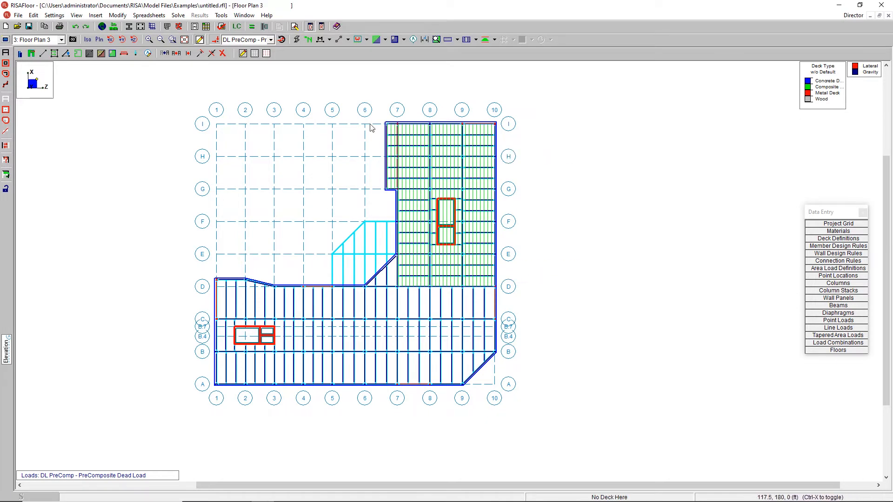
{"action": "left_click", "coordinate": [395, 40]}
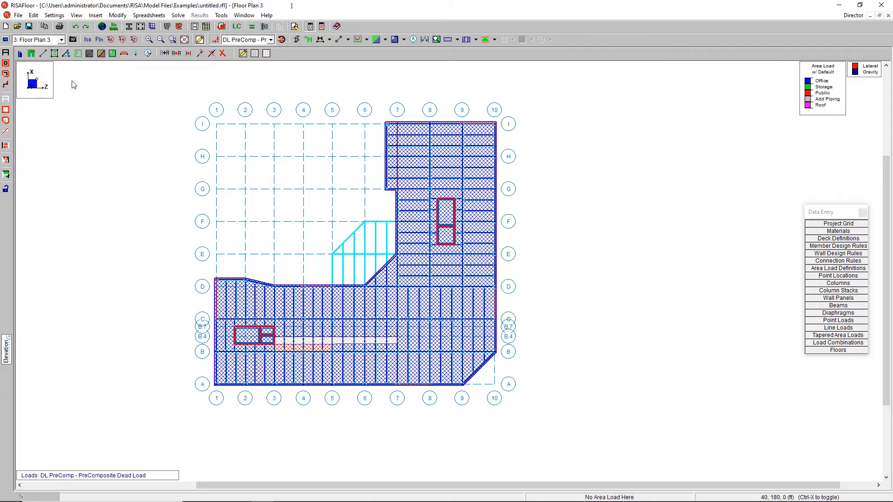
{"action": "left_click", "coordinate": [112, 54]}
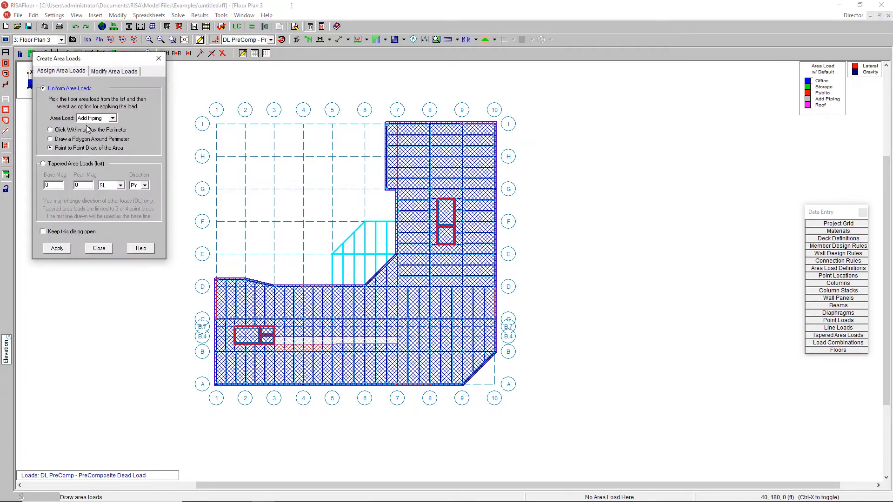
{"action": "left_click", "coordinate": [99, 248]}
Unselect the whole of Floor Plan 3 and select only the framing of the upper wing between grids E and I.
{"action": "left_click", "coordinate": [6, 100]}
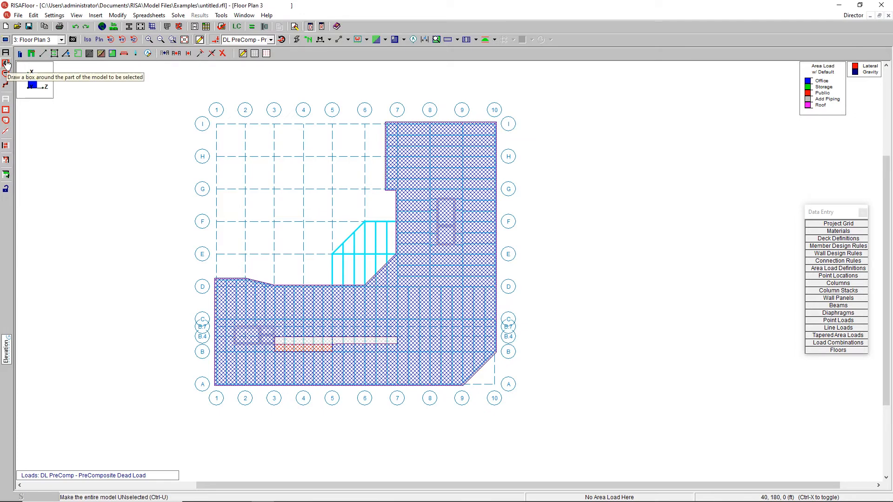
{"action": "left_click", "coordinate": [6, 65]}
{"action": "left_click_drag", "start_coordinate": [354, 101], "coordinate": [533, 255]}
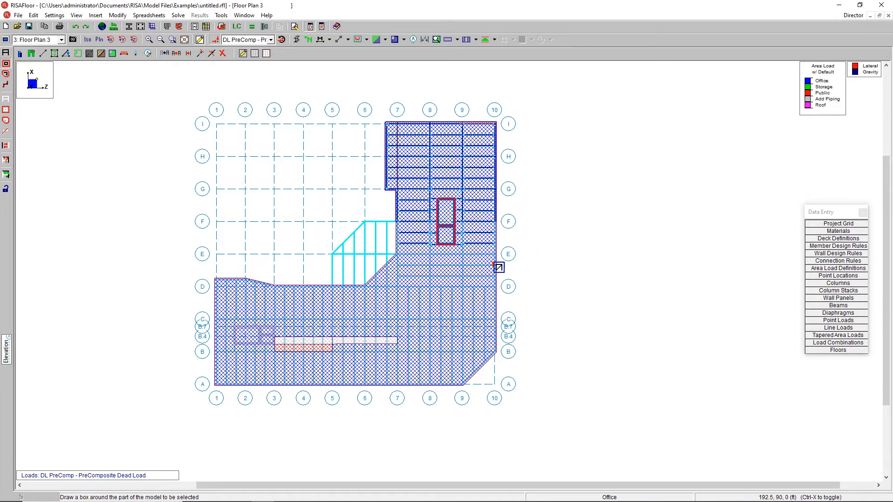
{"action": "scroll", "coordinate": [465, 265], "scroll_direction": "up", "scroll_amount": 1}
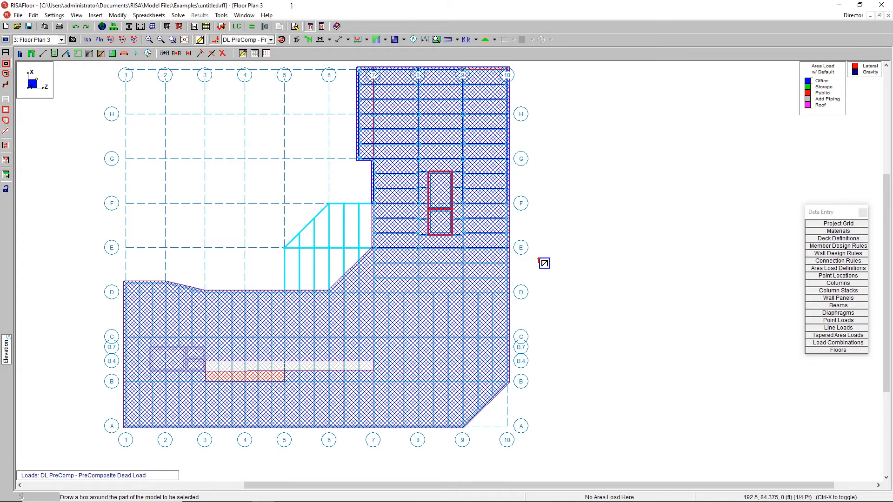
{"action": "scroll", "coordinate": [405, 302], "scroll_direction": "down", "scroll_amount": 2}
{"action": "key", "text": "Escape"}
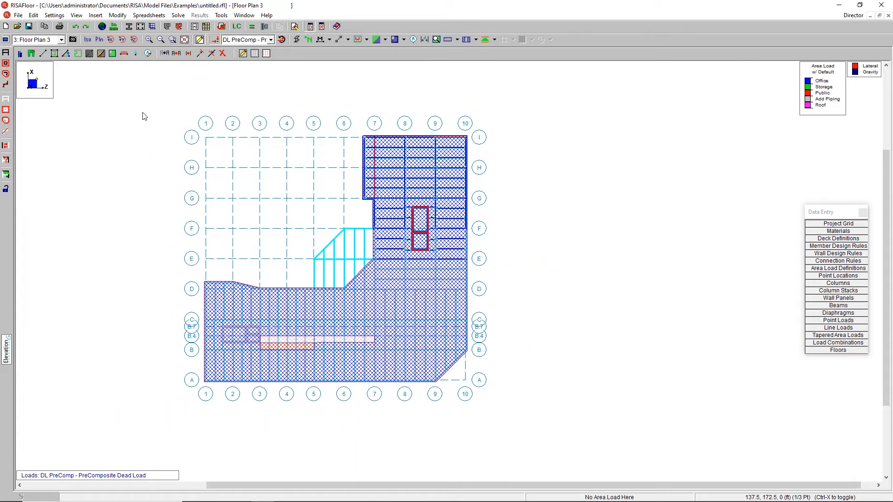
Apply the Roof uniform area load to the upper wing of Floor Plan 3 with the Click Within or Box the Perimeter option.
{"action": "left_click", "coordinate": [112, 53]}
{"action": "left_click", "coordinate": [96, 118]}
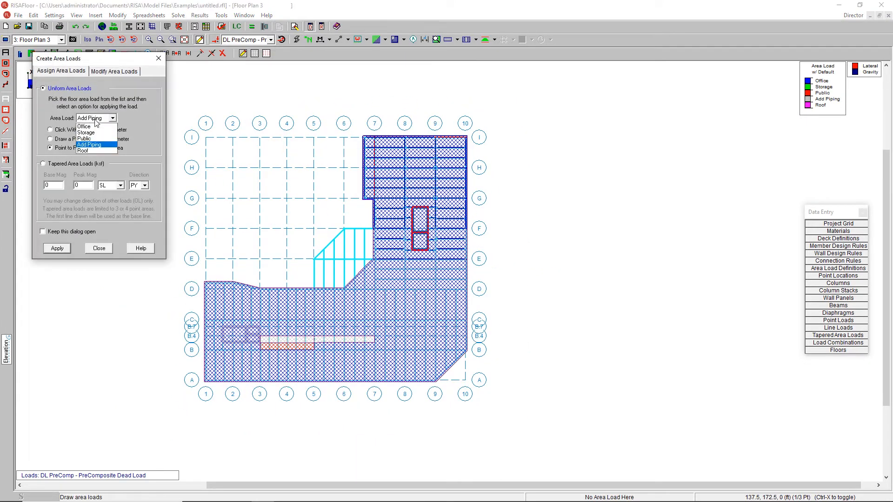
{"action": "left_click", "coordinate": [85, 150]}
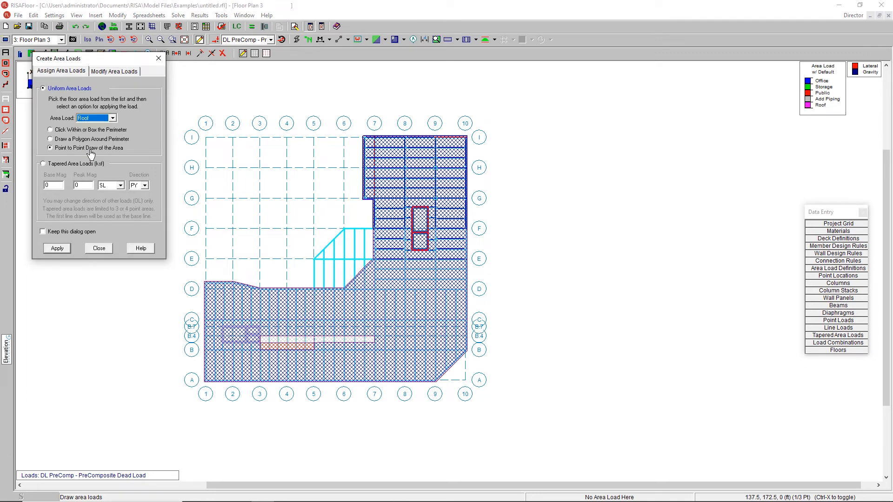
{"action": "left_click", "coordinate": [74, 134]}
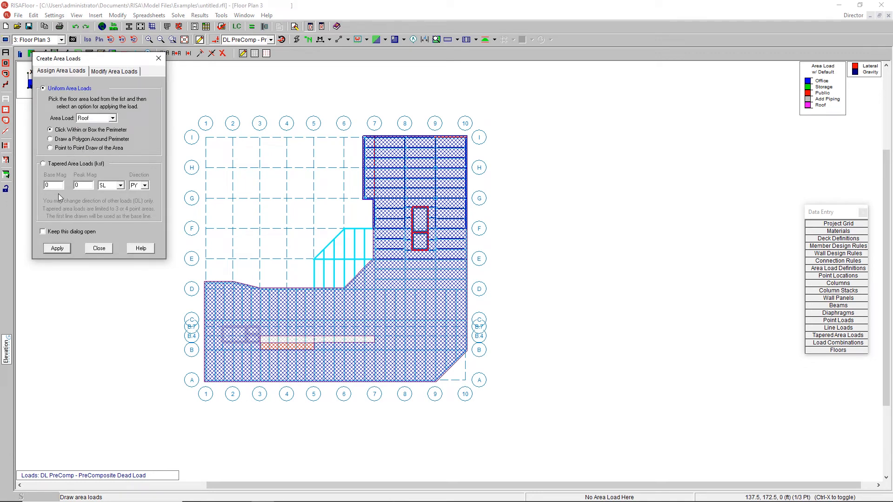
{"action": "left_click", "coordinate": [57, 248]}
{"action": "mouse_move", "coordinate": [346, 138]}
{"action": "left_mouse_down"}
{"action": "mouse_move", "coordinate": [424, 176]}
{"action": "mouse_move", "coordinate": [512, 264]}
{"action": "left_mouse_up"}
{"action": "scroll", "coordinate": [429, 268], "scroll_direction": "up", "scroll_amount": 4}
{"action": "left_click_drag", "start_coordinate": [340, 205], "coordinate": [532, 269]}
{"action": "key", "text": "Escape"}
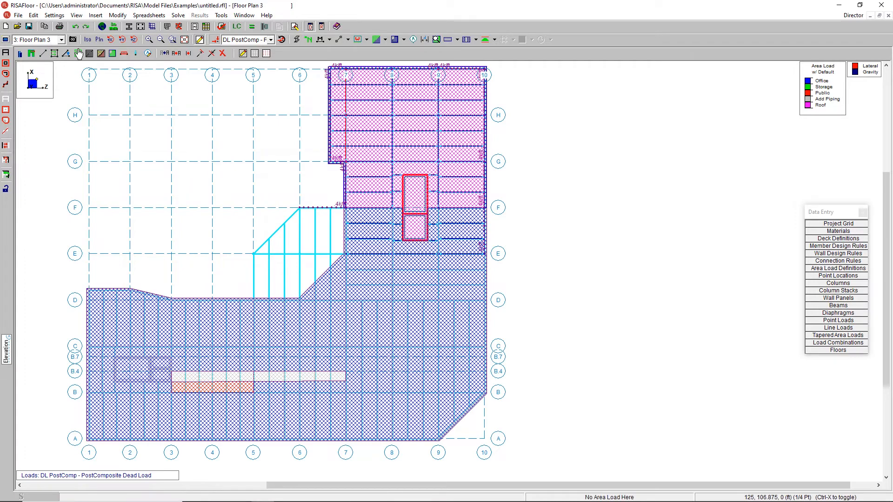
Draw a Roof area load point to point over the bays between grids E and F from grid 7 to grid 10.
{"action": "scroll", "coordinate": [431, 221], "scroll_direction": "up", "scroll_amount": 4}
{"action": "scroll", "coordinate": [326, 225], "scroll_direction": "down", "scroll_amount": 3}
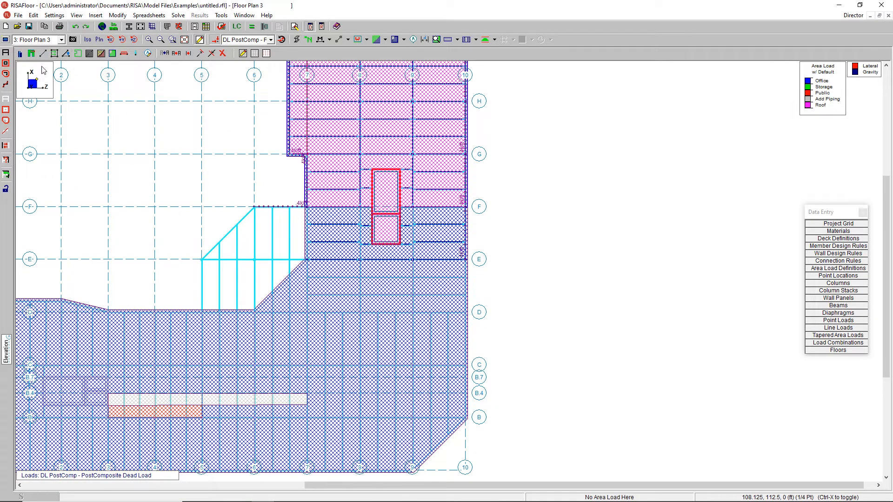
{"action": "left_click", "coordinate": [112, 54]}
{"action": "left_click", "coordinate": [59, 249]}
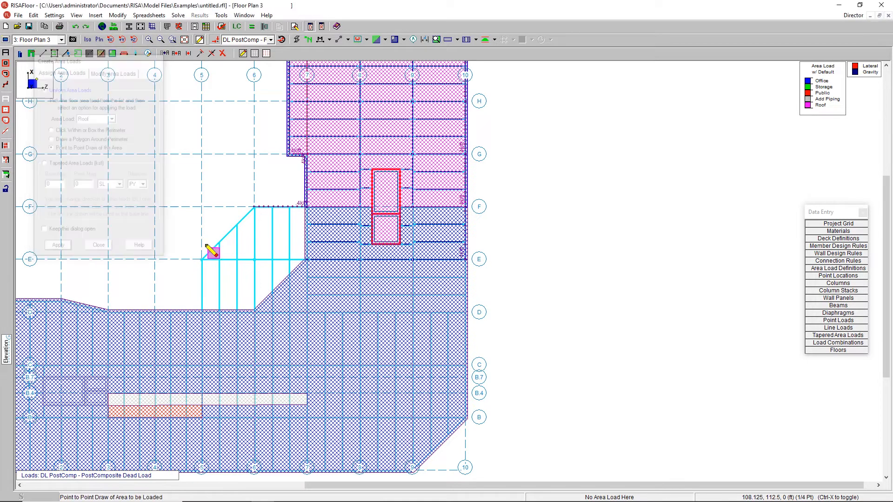
{"action": "left_click", "coordinate": [467, 208]}
{"action": "left_click", "coordinate": [467, 260]}
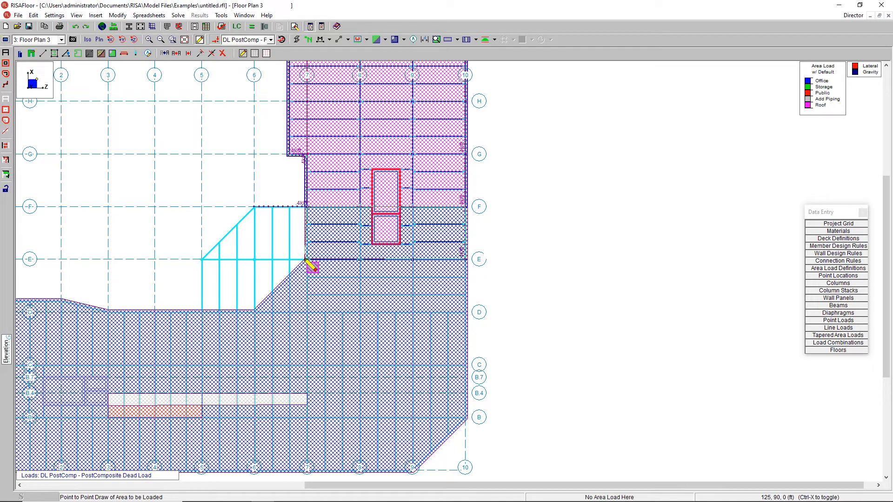
{"action": "double_click", "coordinate": [307, 259]}
{"action": "scroll", "coordinate": [530, 247], "scroll_direction": "down", "scroll_amount": 5}
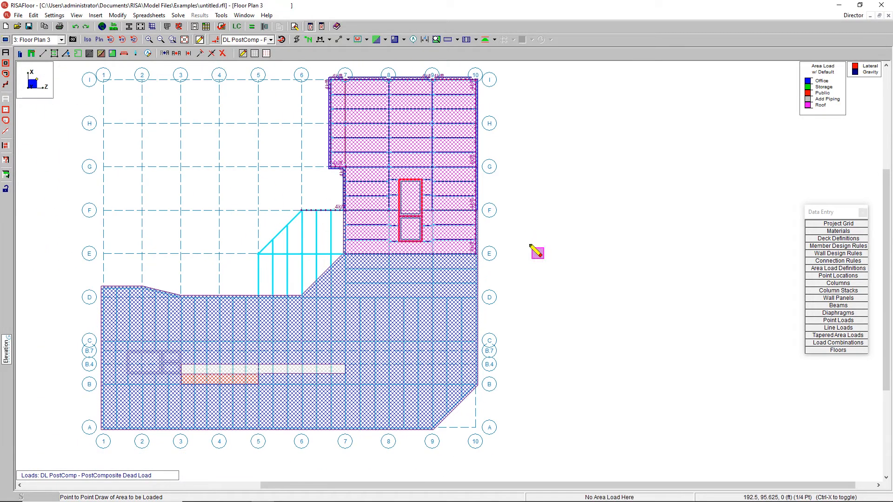
Review the Roof dead and live load magnitudes in the Area Load Definitions spreadsheet.
{"action": "left_click", "coordinate": [61, 39]}
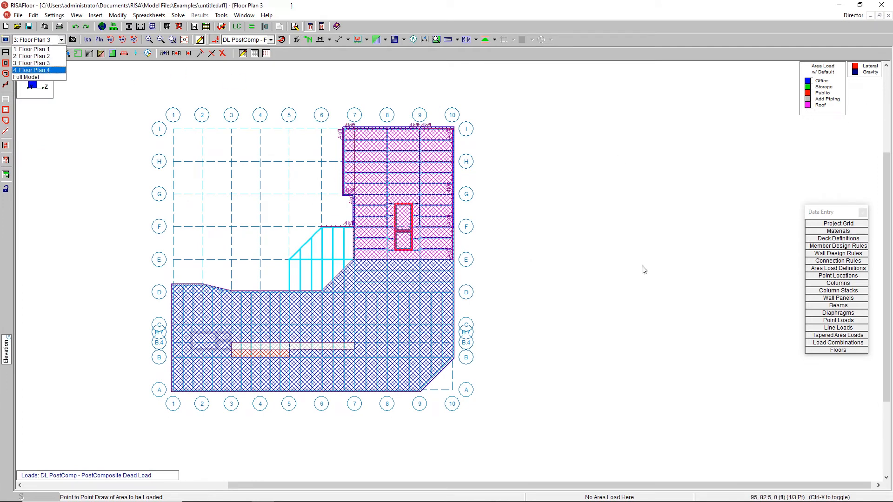
{"action": "left_click", "coordinate": [842, 269]}
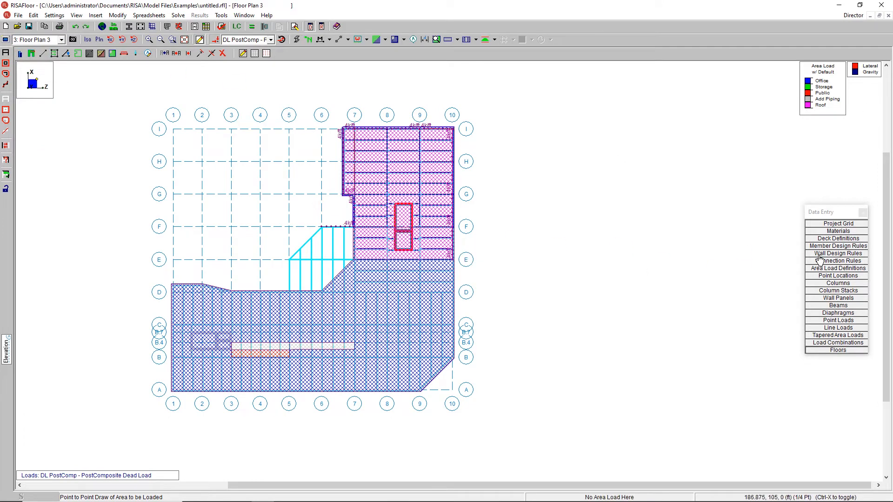
{"action": "left_click", "coordinate": [836, 269]}
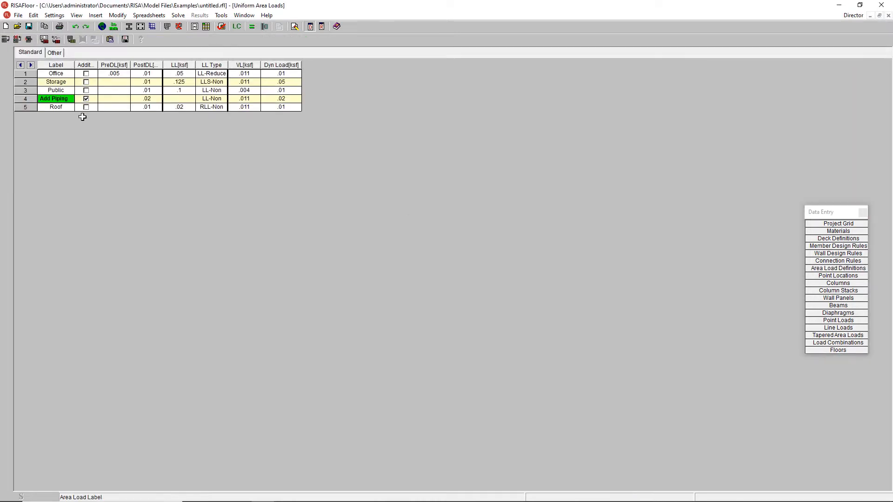
{"action": "left_click", "coordinate": [140, 108]}
{"action": "left_click", "coordinate": [178, 107]}
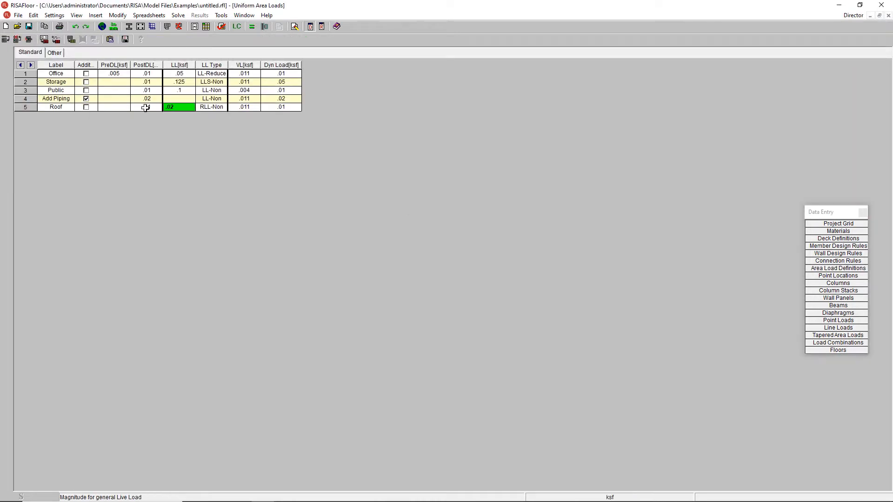
{"action": "left_click", "coordinate": [146, 107]}
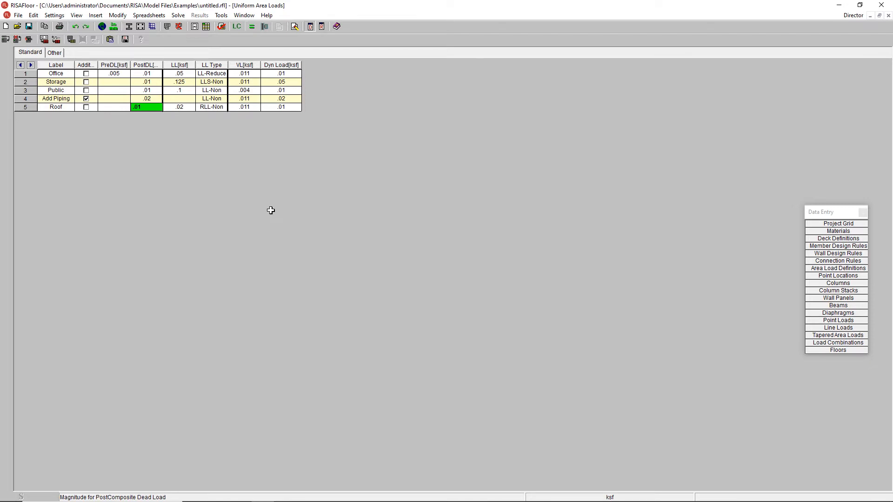
{"action": "left_click", "coordinate": [178, 108]}
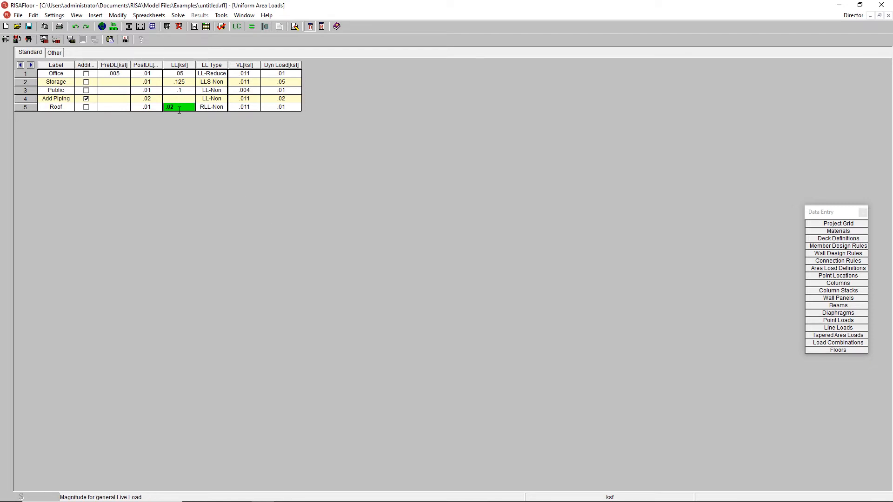
{"action": "left_click", "coordinate": [889, 15]}
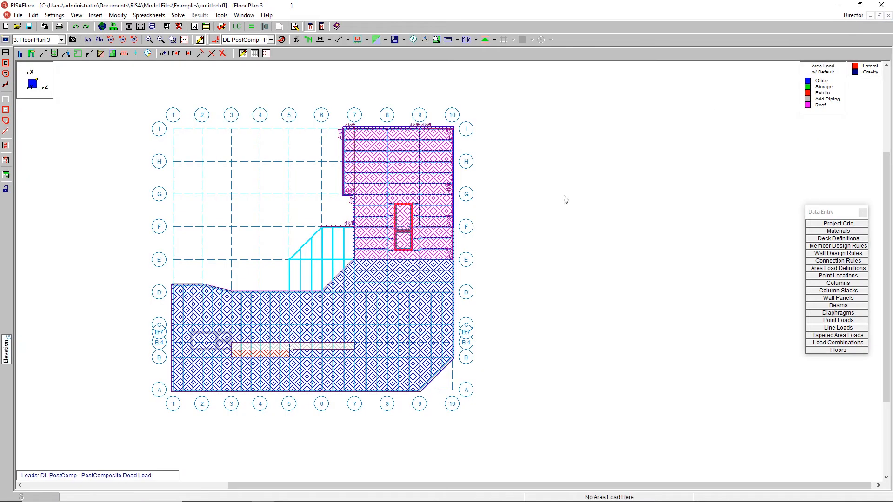
Switch to Floor Plan 4 and turn off Show Another Floor in the model display options.
{"action": "left_click", "coordinate": [46, 41]}
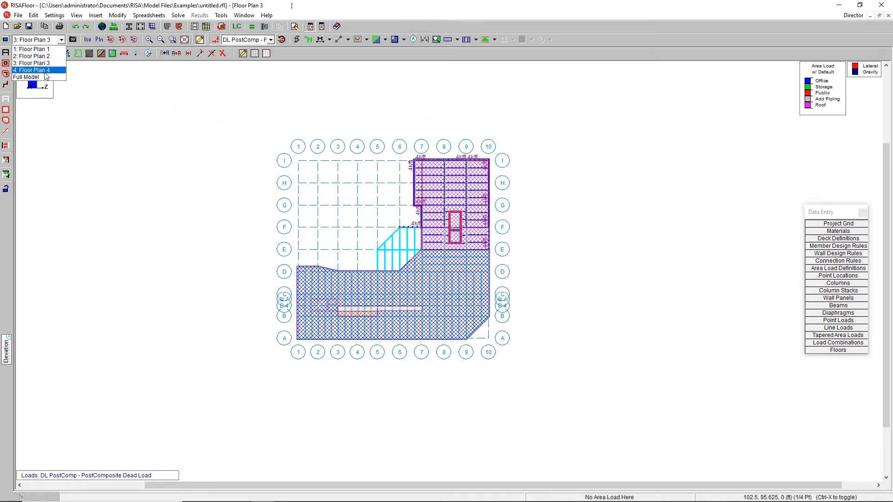
{"action": "left_click", "coordinate": [46, 77]}
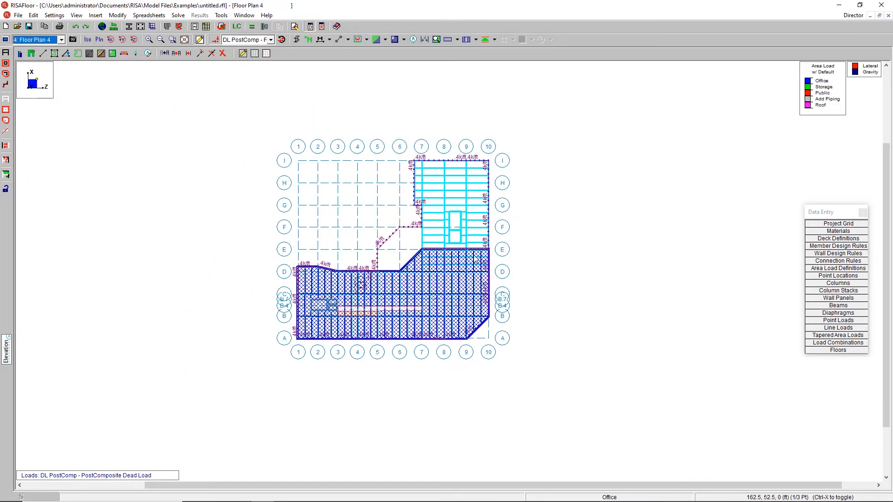
{"action": "left_click", "coordinate": [5, 40]}
{"action": "left_click", "coordinate": [136, 112]}
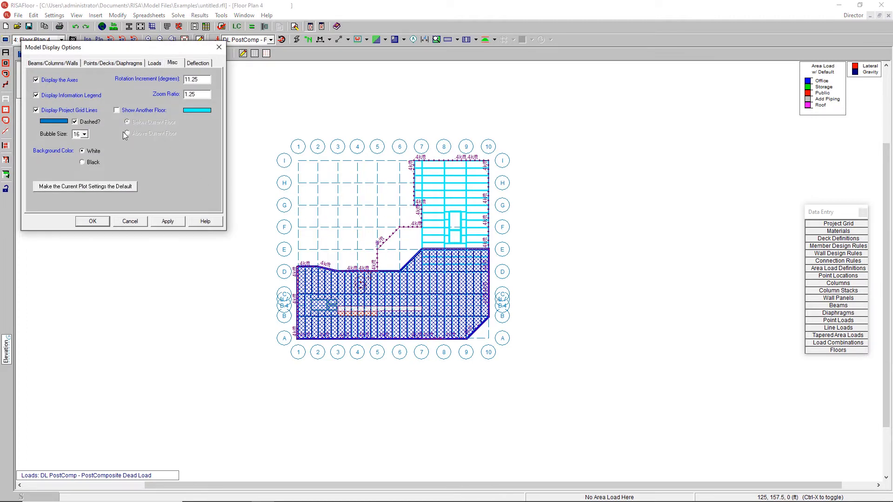
{"action": "left_click", "coordinate": [92, 222]}
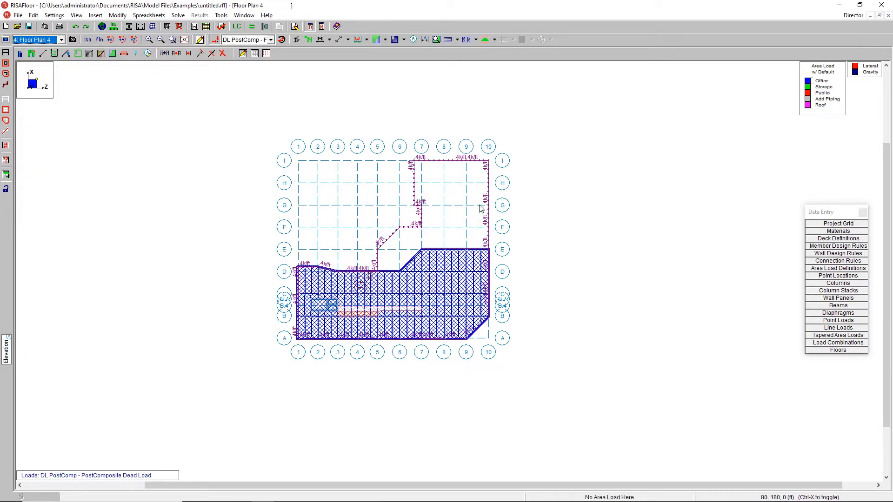
{"action": "left_click", "coordinate": [210, 55]}
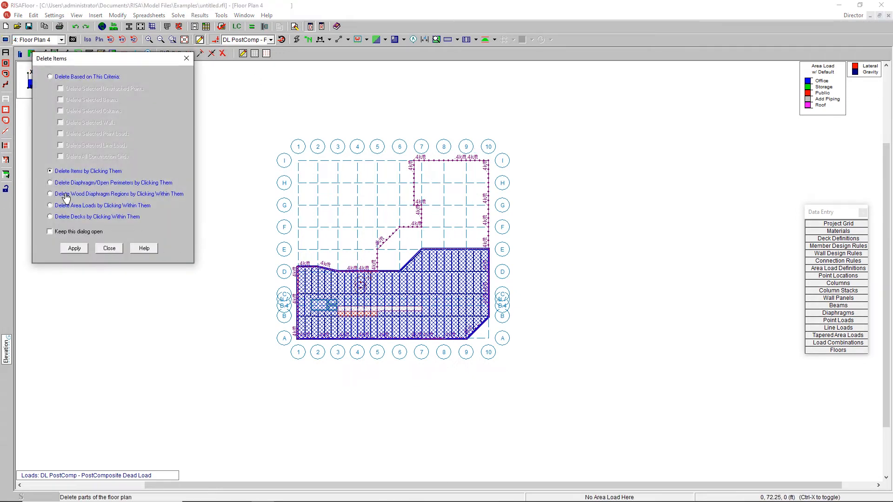
{"action": "left_click", "coordinate": [80, 77]}
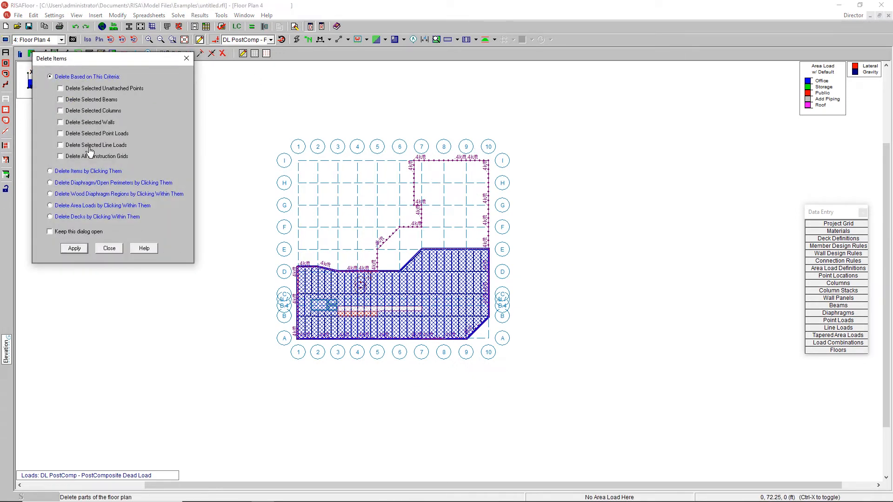
{"action": "left_click", "coordinate": [76, 172]}
{"action": "left_click", "coordinate": [74, 248]}
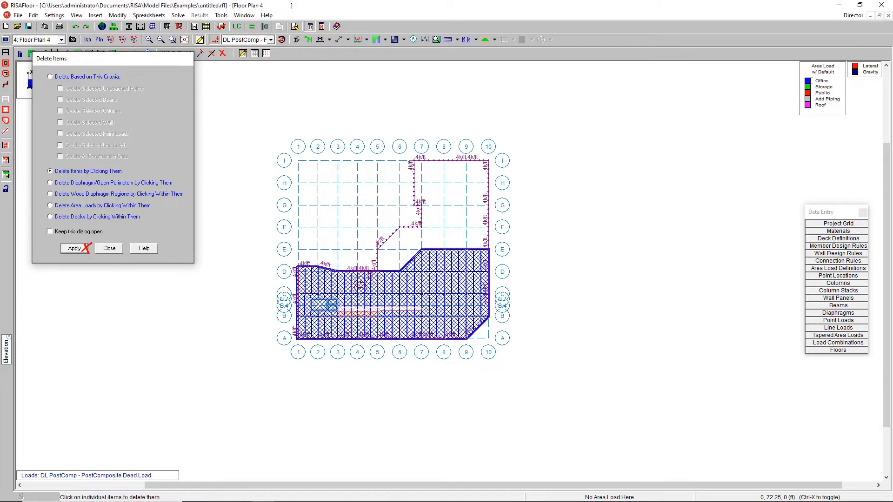
{"action": "scroll", "coordinate": [420, 212], "scroll_direction": "up", "scroll_amount": 2}
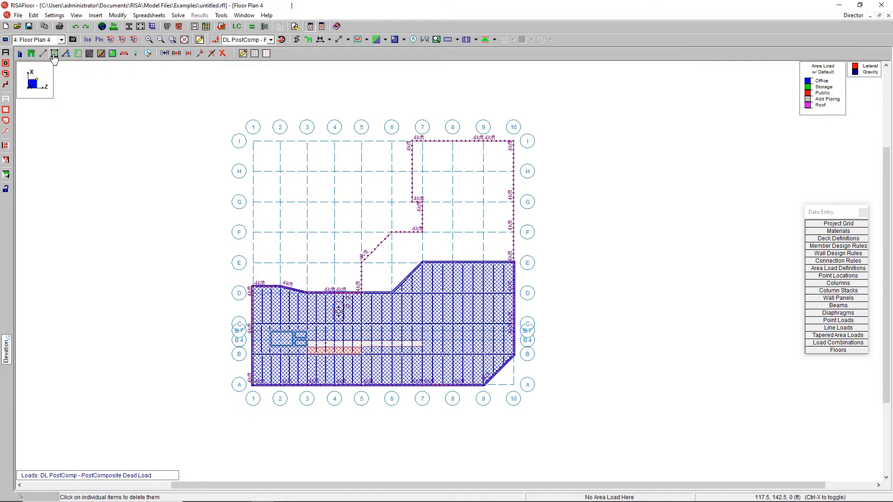
Delete all selected line loads on Floor Plan 4 using the criteria-based delete option.
{"action": "left_click", "coordinate": [222, 53]}
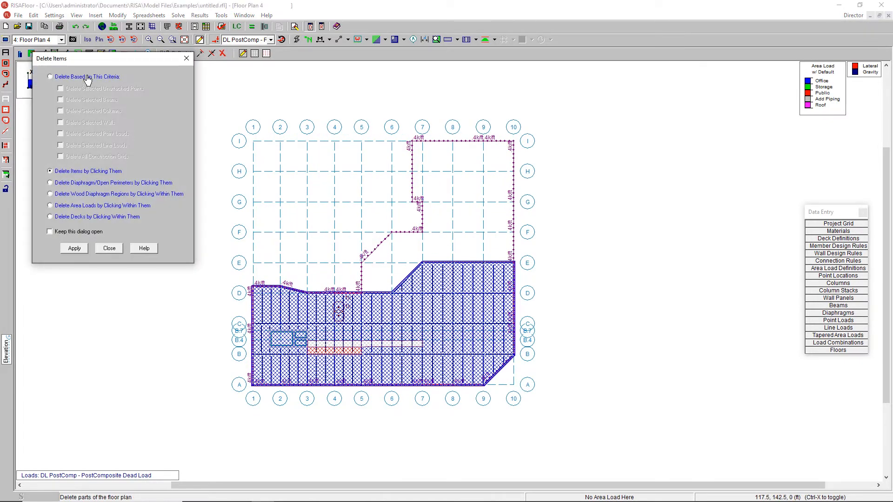
{"action": "left_click", "coordinate": [87, 79]}
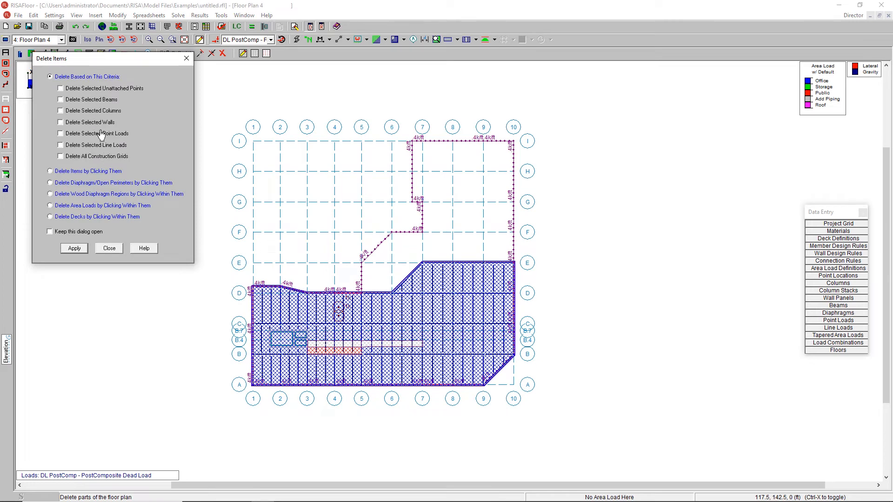
{"action": "left_click", "coordinate": [101, 146]}
{"action": "left_click", "coordinate": [75, 248]}
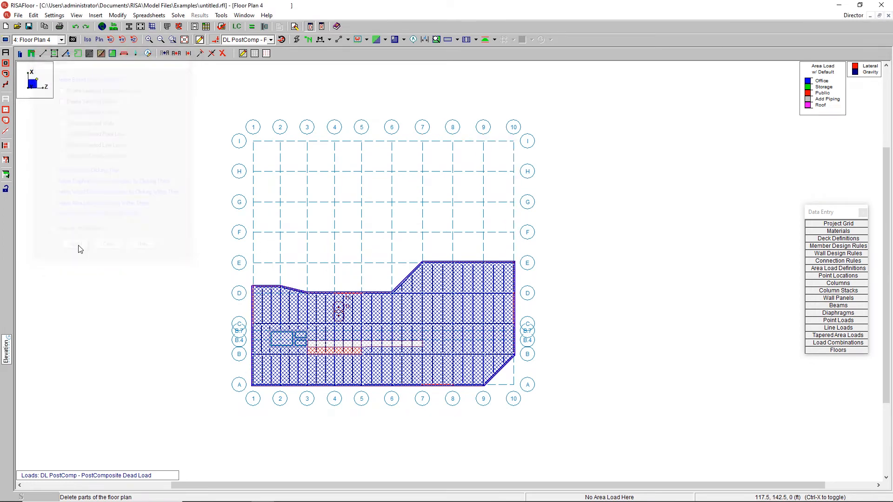
Delete all selected line loads on Floor Plan 3 and return to Floor Plan 4.
{"action": "left_click", "coordinate": [61, 39]}
{"action": "left_click", "coordinate": [35, 64]}
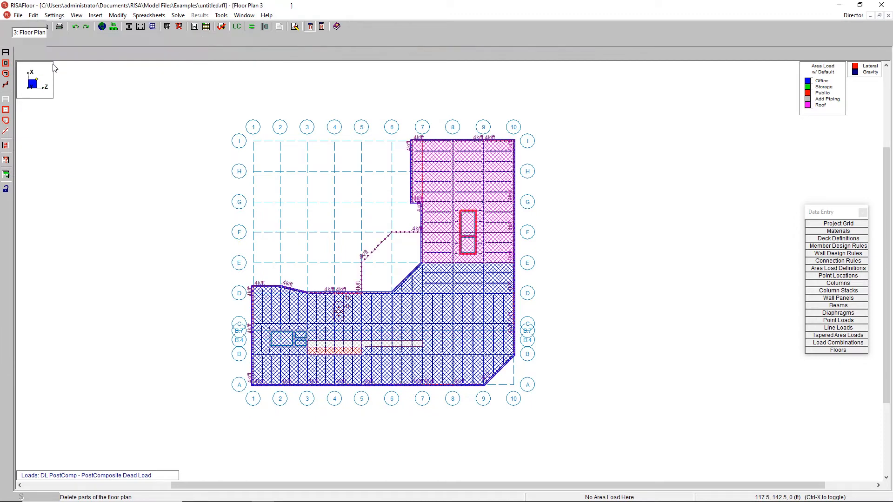
{"action": "left_click", "coordinate": [222, 53]}
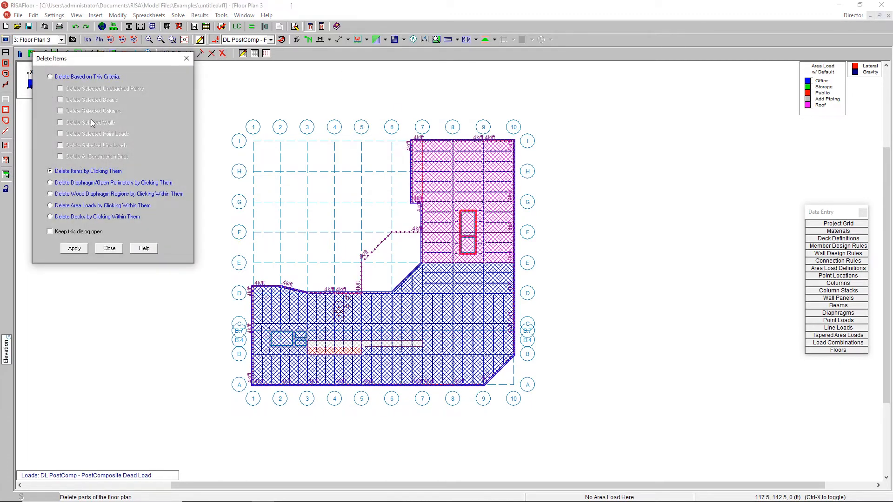
{"action": "left_click", "coordinate": [90, 79]}
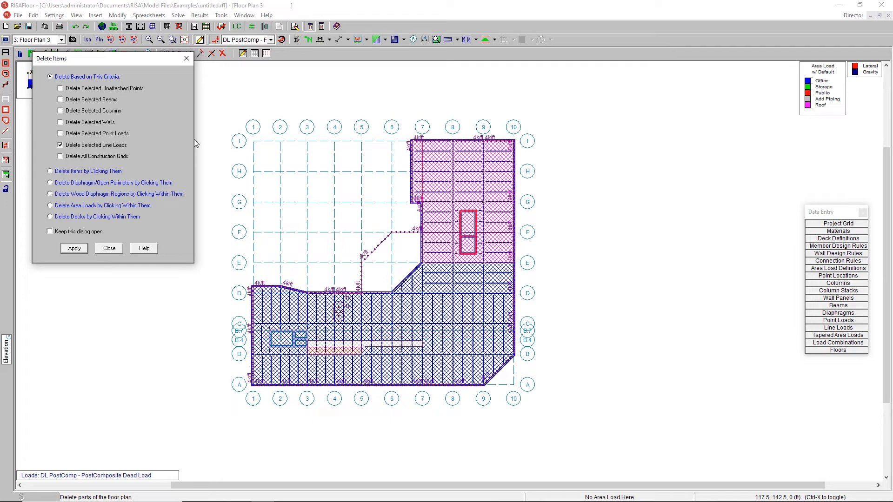
{"action": "left_click", "coordinate": [74, 249]}
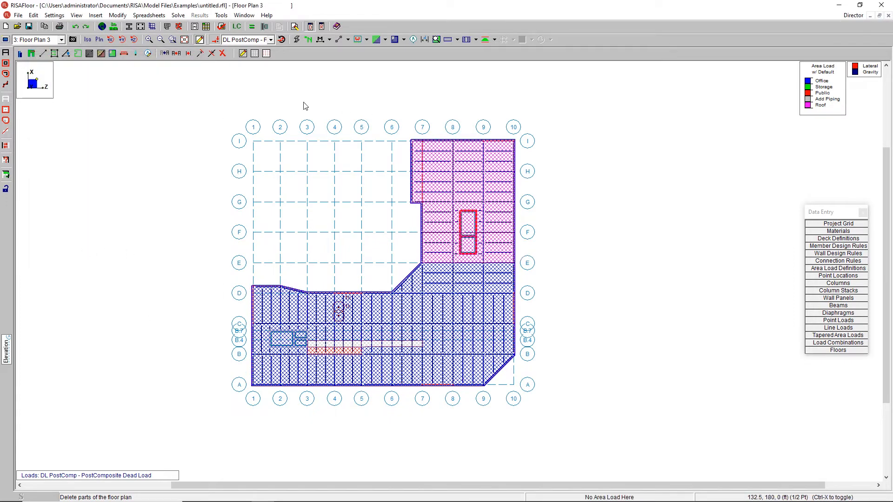
{"action": "left_click", "coordinate": [55, 40]}
{"action": "left_click", "coordinate": [33, 71]}
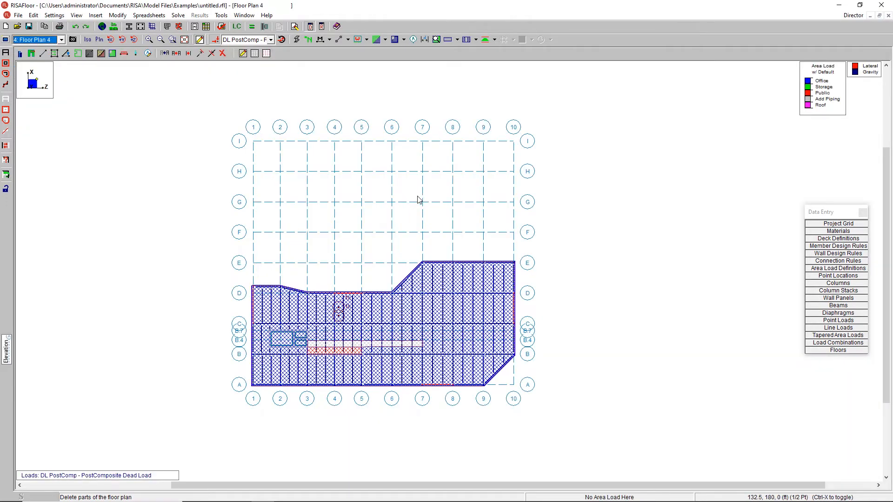
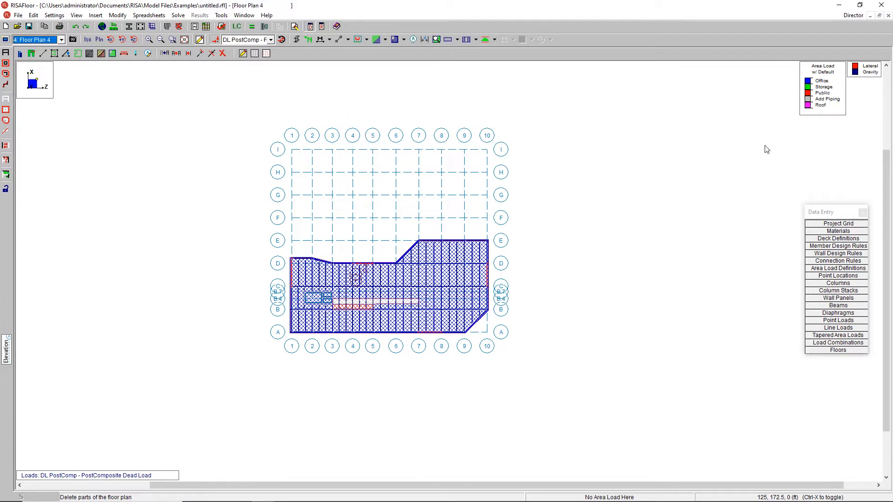
Check the elevation of Floor Plan 4 in the Floors spreadsheet and return to its plan view.
{"action": "left_click", "coordinate": [839, 351]}
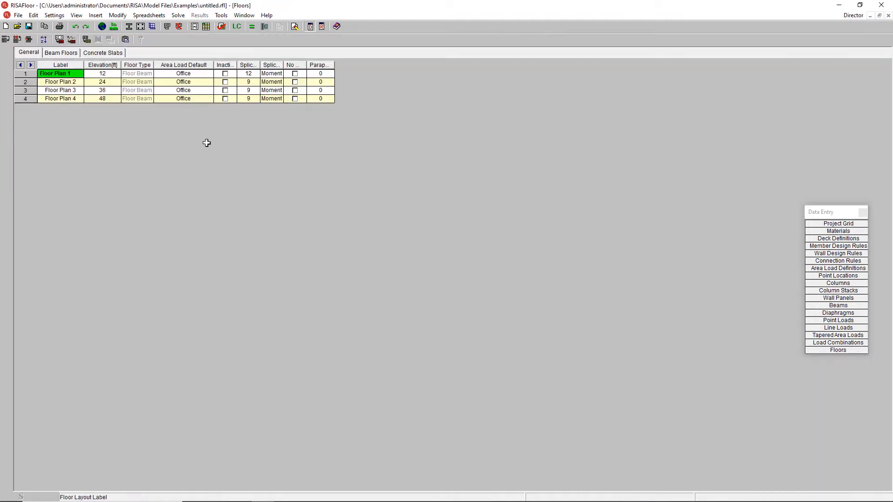
{"action": "left_click", "coordinate": [94, 98]}
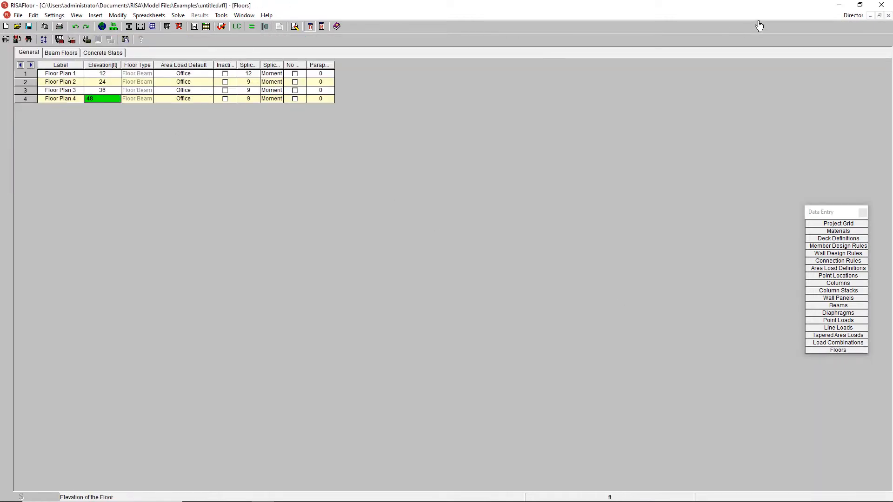
{"action": "left_click", "coordinate": [888, 16]}
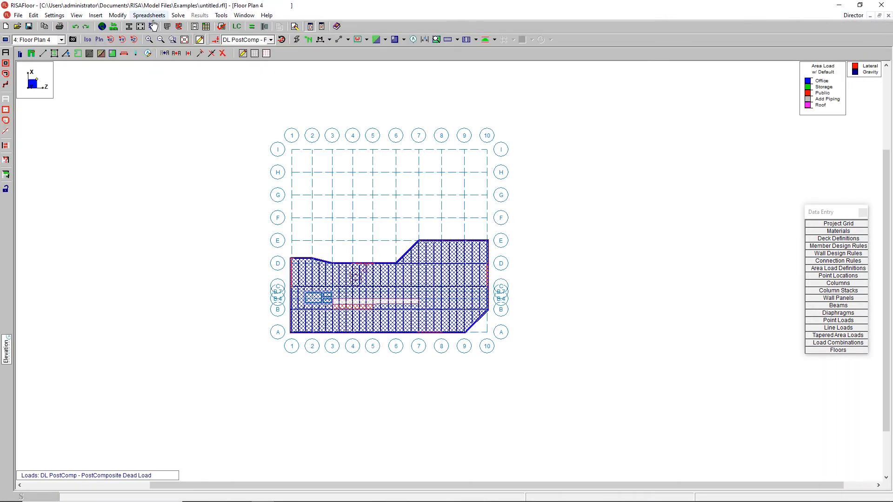
Create Floor Plan 5 as a beam-supported copy of Floor Plan 4 at elevation 60 ft with Office area load and Composite Deck.
{"action": "left_click", "coordinate": [95, 16]}
{"action": "left_click", "coordinate": [114, 47]}
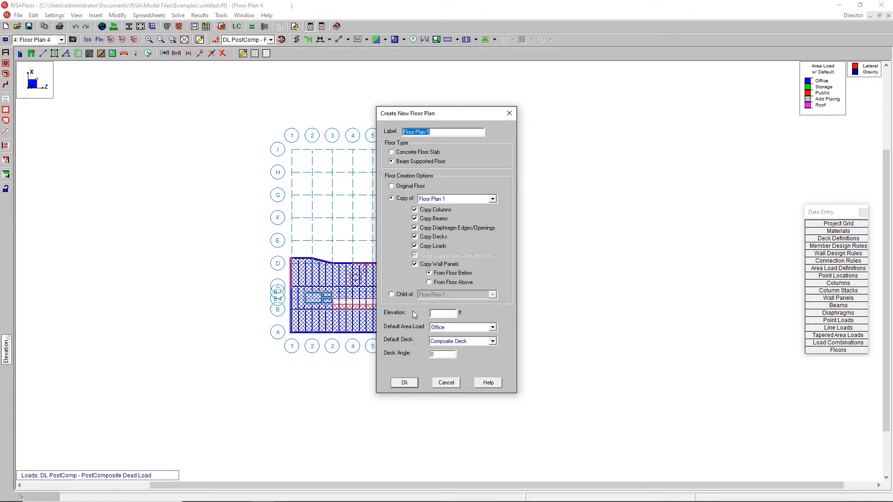
{"action": "left_click", "coordinate": [492, 199]}
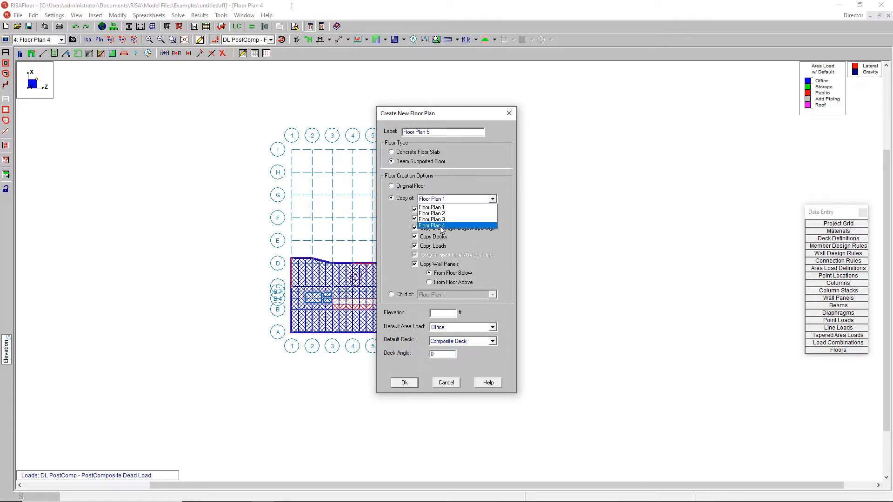
{"action": "left_click", "coordinate": [440, 227]}
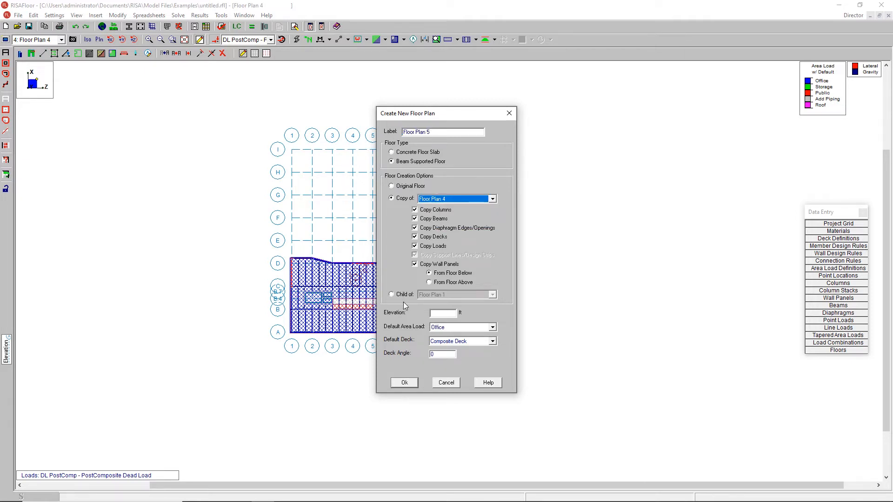
{"action": "left_click", "coordinate": [448, 312]}
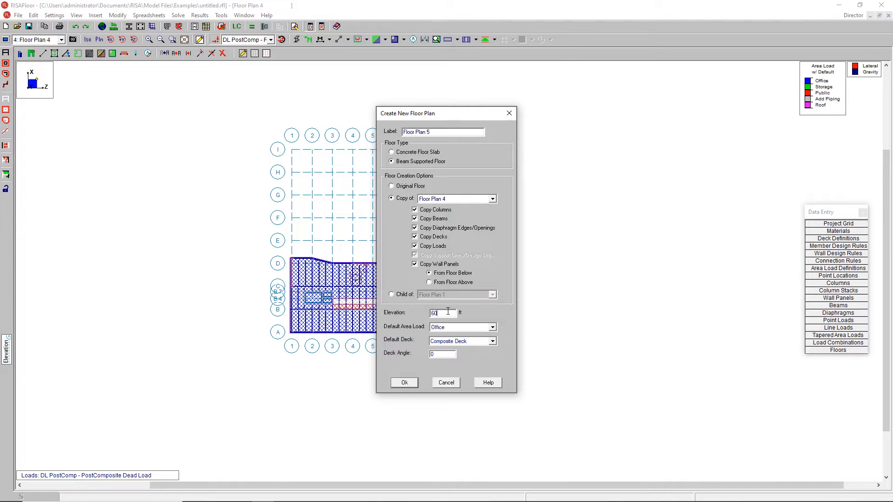
{"action": "type", "text": "60"}
{"action": "left_click", "coordinate": [450, 342]}
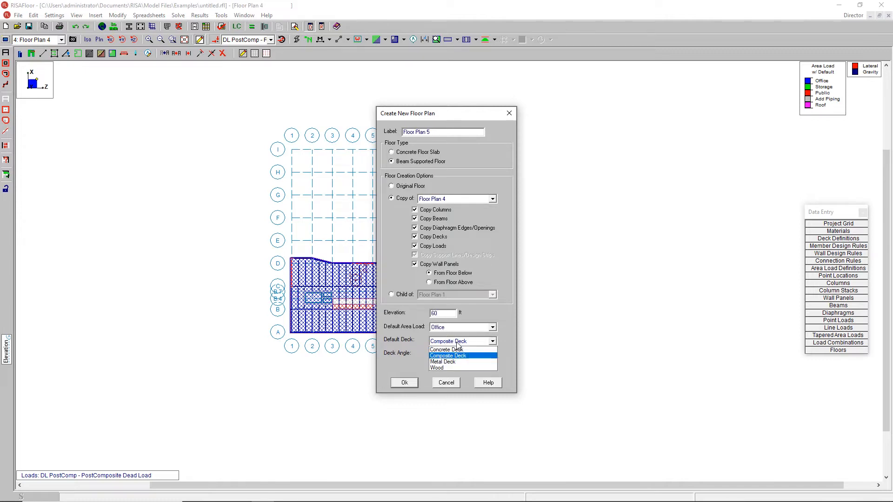
{"action": "left_click", "coordinate": [449, 348]}
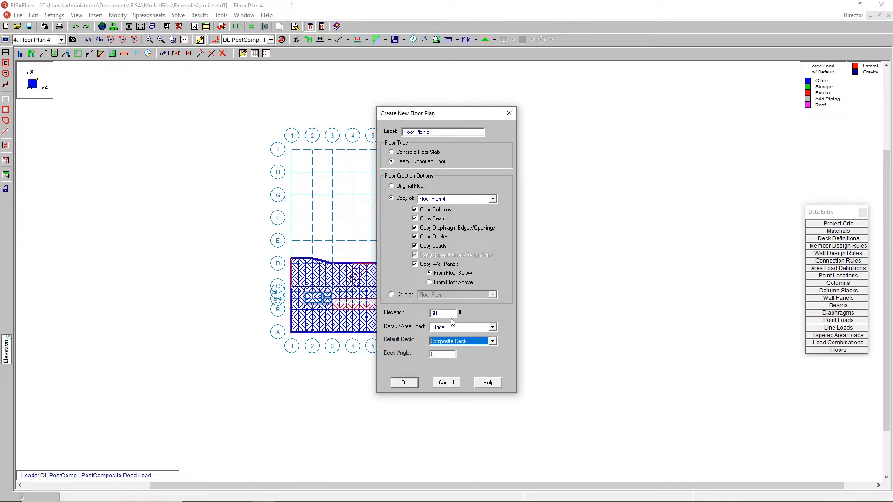
{"action": "left_click", "coordinate": [404, 383]}
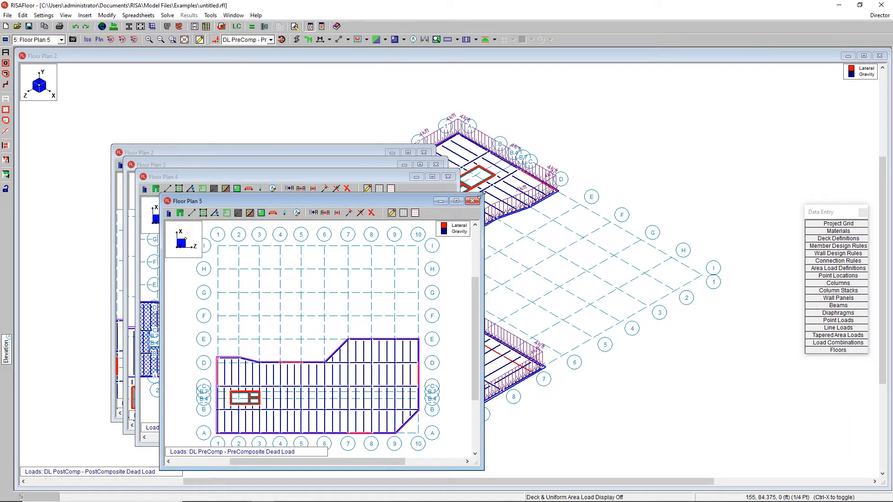
Delete the outer diaphragm perimeter on Floor Plan 5.
{"action": "scroll", "coordinate": [622, 306], "scroll_direction": "up", "scroll_amount": 2}
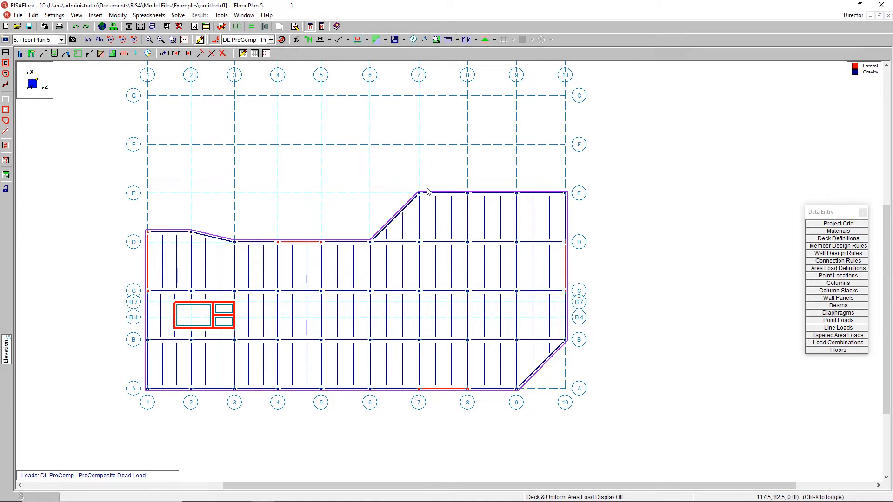
{"action": "left_click", "coordinate": [222, 53]}
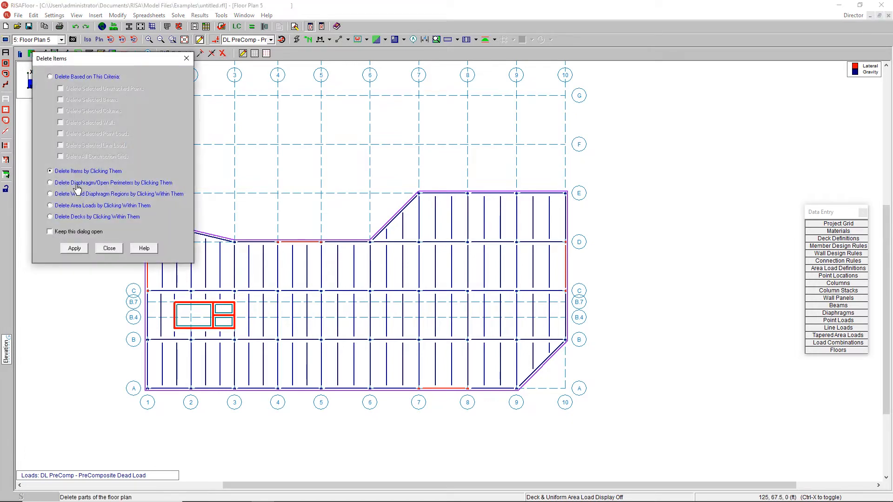
{"action": "left_click", "coordinate": [84, 184]}
{"action": "left_click", "coordinate": [74, 248]}
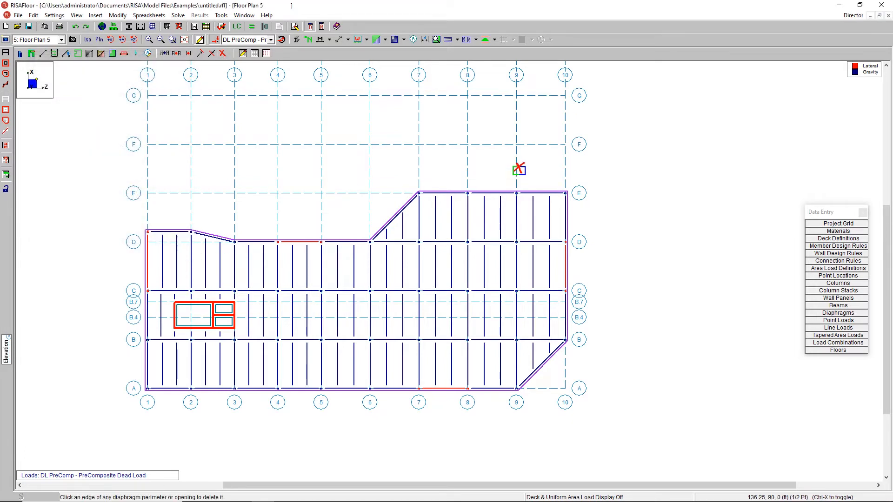
{"action": "left_click", "coordinate": [509, 192]}
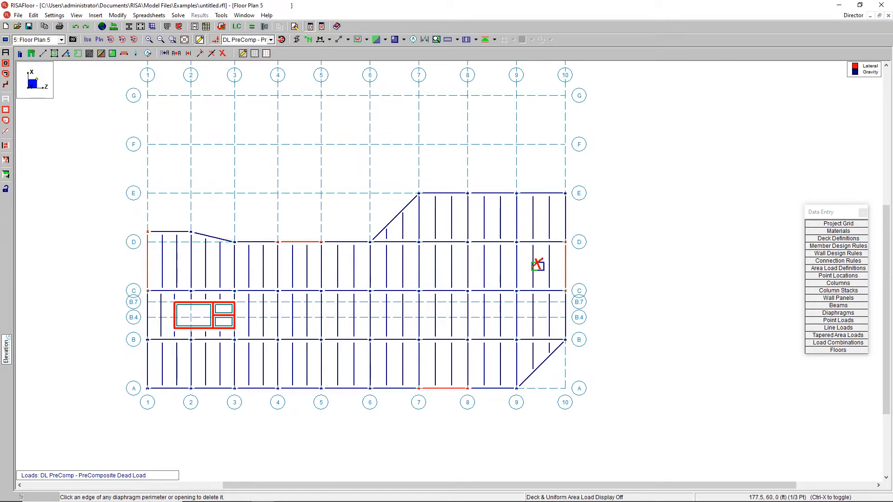
Select and delete the Floor Plan 5 beams between grids D and E beyond line 7 and between lines 9 and 10, keeping the grid B beam.
{"action": "left_click", "coordinate": [5, 99]}
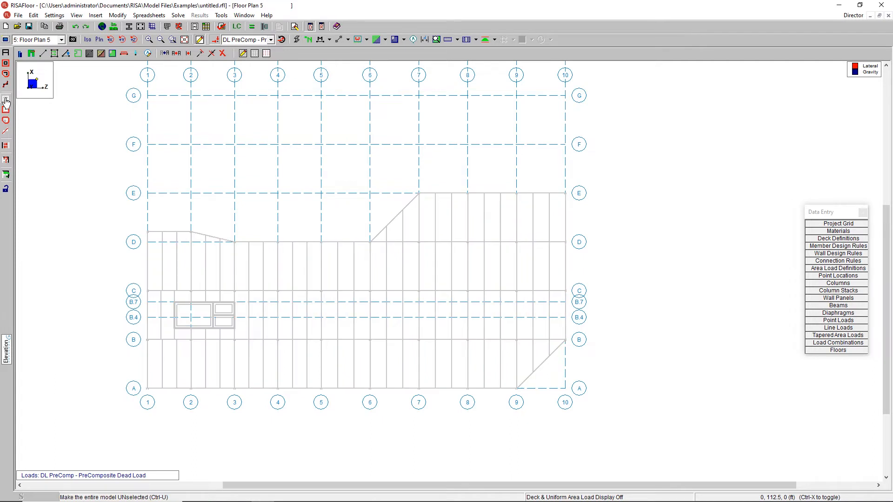
{"action": "left_click", "coordinate": [6, 64]}
{"action": "mouse_move", "coordinate": [432, 163]}
{"action": "left_mouse_down"}
{"action": "mouse_move", "coordinate": [592, 211]}
{"action": "mouse_move", "coordinate": [594, 224]}
{"action": "left_mouse_up"}
{"action": "left_click", "coordinate": [5, 84]}
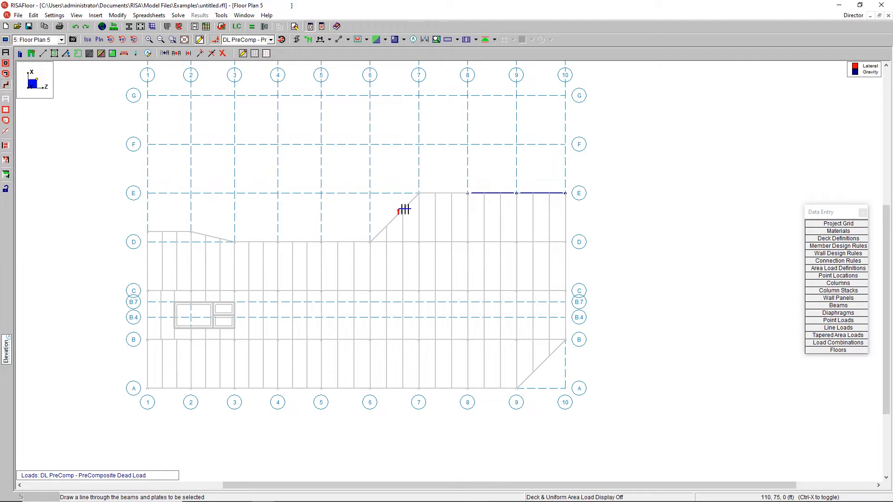
{"action": "left_click_drag", "start_coordinate": [438, 213], "coordinate": [572, 209]}
{"action": "left_click_drag", "start_coordinate": [523, 261], "coordinate": [594, 261]}
{"action": "left_click_drag", "start_coordinate": [553, 225], "coordinate": [553, 308]}
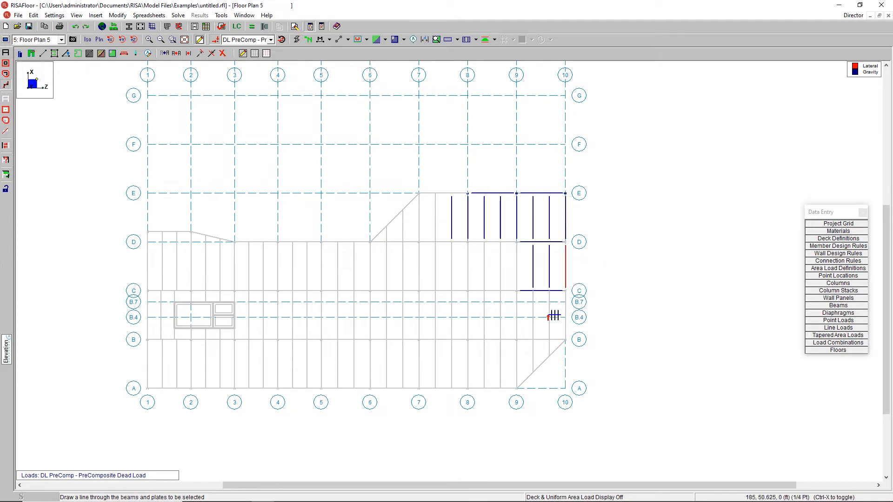
{"action": "left_click_drag", "start_coordinate": [520, 354], "coordinate": [569, 351]}
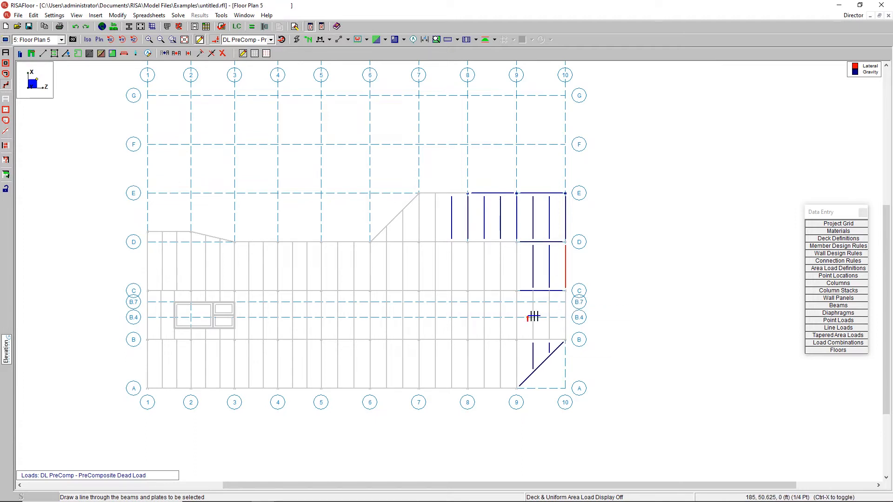
{"action": "left_click_drag", "start_coordinate": [525, 318], "coordinate": [600, 315]}
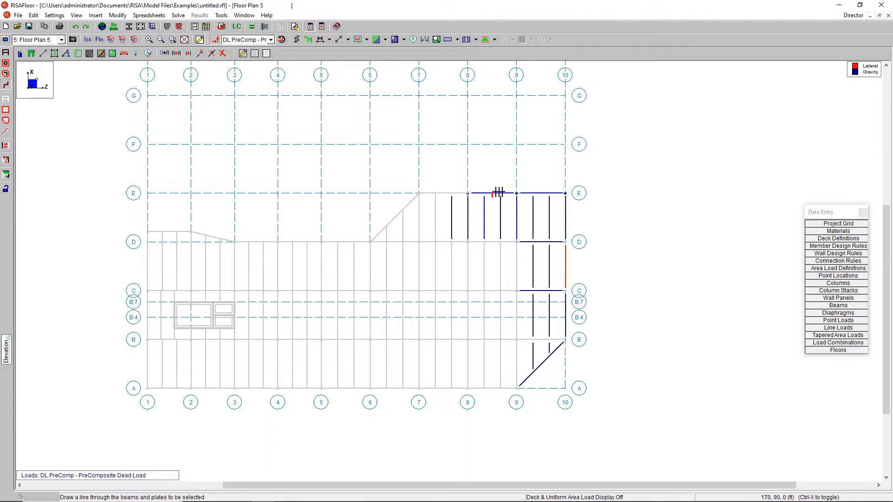
{"action": "mouse_move", "coordinate": [440, 166]}
{"action": "left_mouse_down"}
{"action": "mouse_move", "coordinate": [433, 208]}
{"action": "mouse_move", "coordinate": [494, 211]}
{"action": "left_mouse_up"}
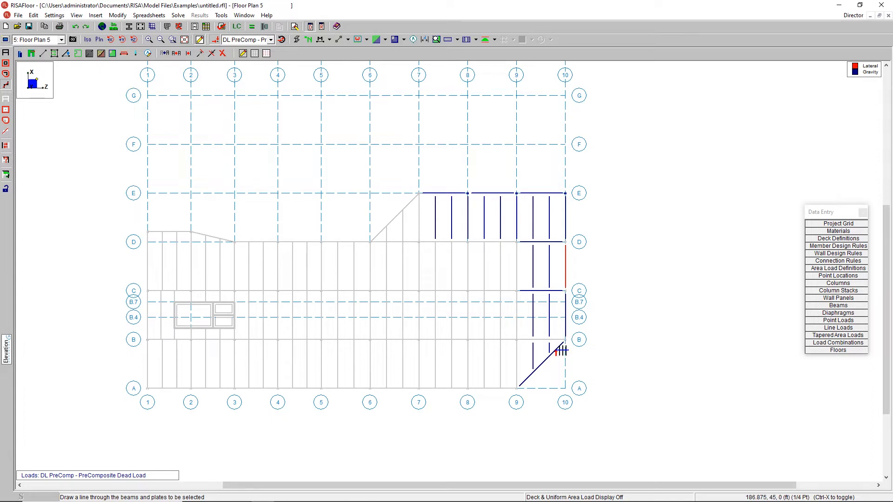
{"action": "scroll", "coordinate": [597, 291], "scroll_direction": "down", "scroll_amount": 1}
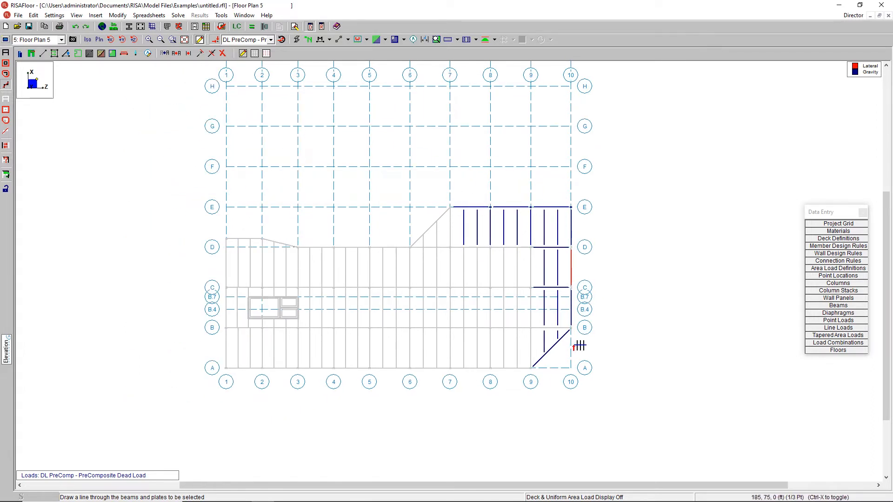
{"action": "left_click", "coordinate": [222, 53]}
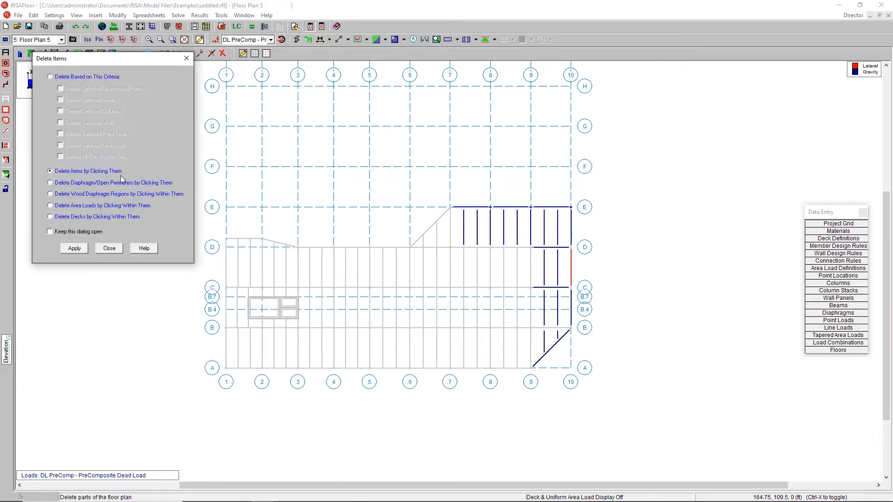
{"action": "left_click", "coordinate": [88, 77]}
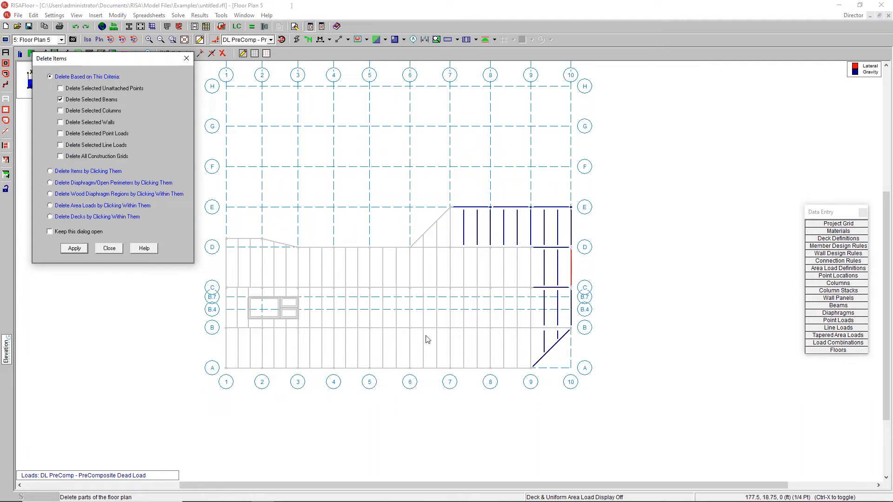
{"action": "left_click", "coordinate": [74, 249]}
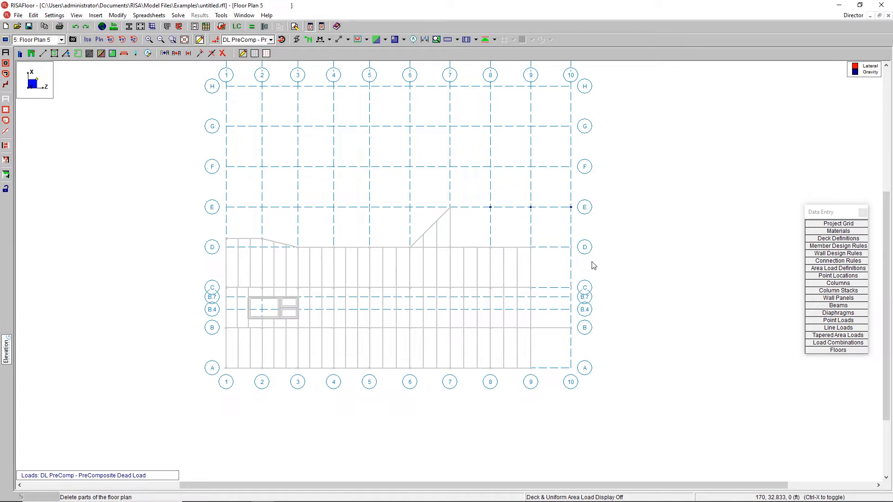
Delete the Floor Plan 5 columns at E-8, E-9, E-10, D-10 and C-10, removing only the single floor column.
{"action": "scroll", "coordinate": [647, 254], "scroll_direction": "up", "scroll_amount": 3}
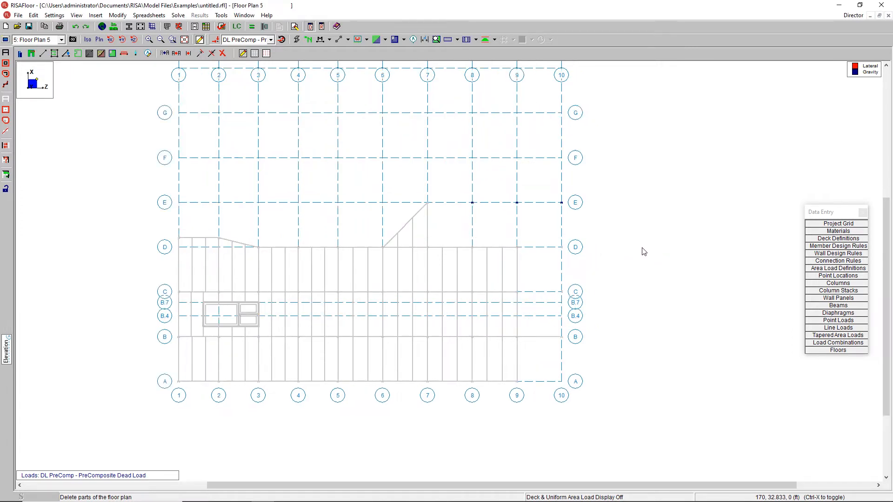
{"action": "left_click", "coordinate": [6, 53]}
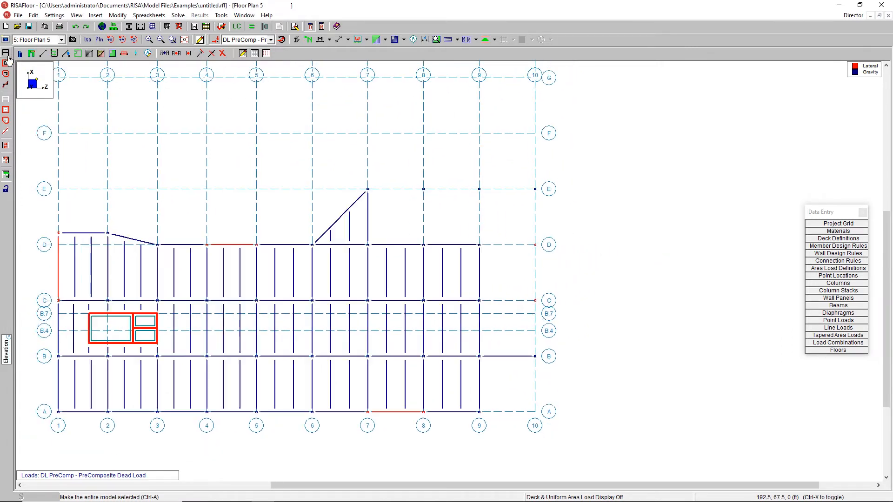
{"action": "left_click", "coordinate": [223, 54]}
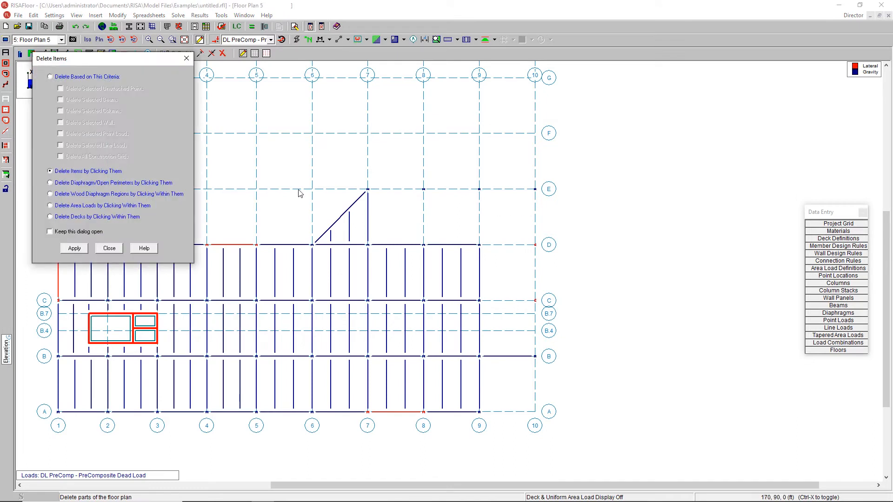
{"action": "left_click", "coordinate": [74, 249]}
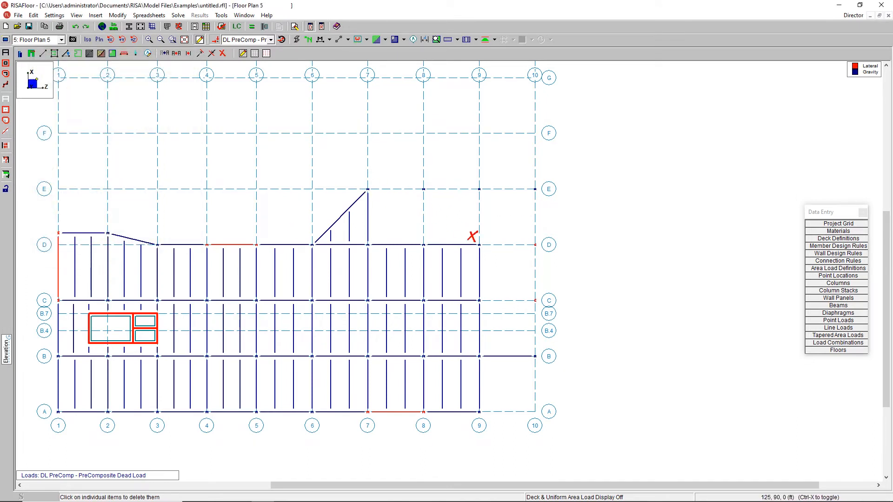
{"action": "left_click", "coordinate": [423, 189]}
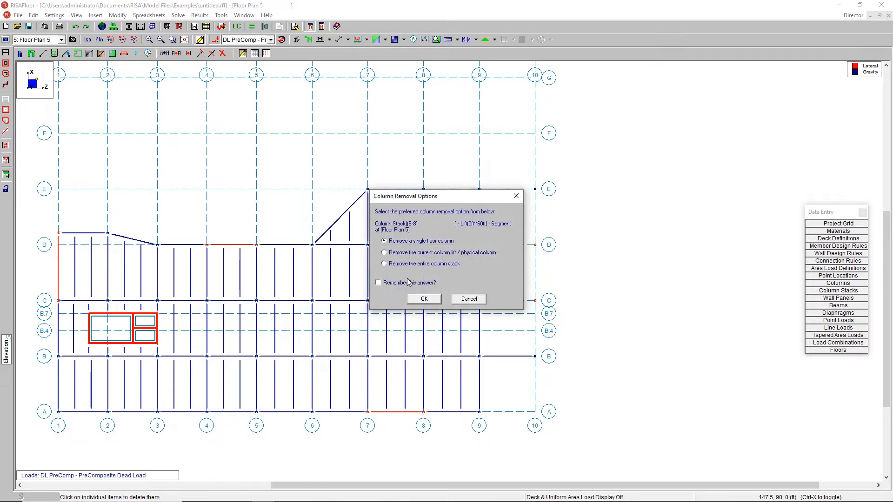
{"action": "left_click", "coordinate": [424, 298]}
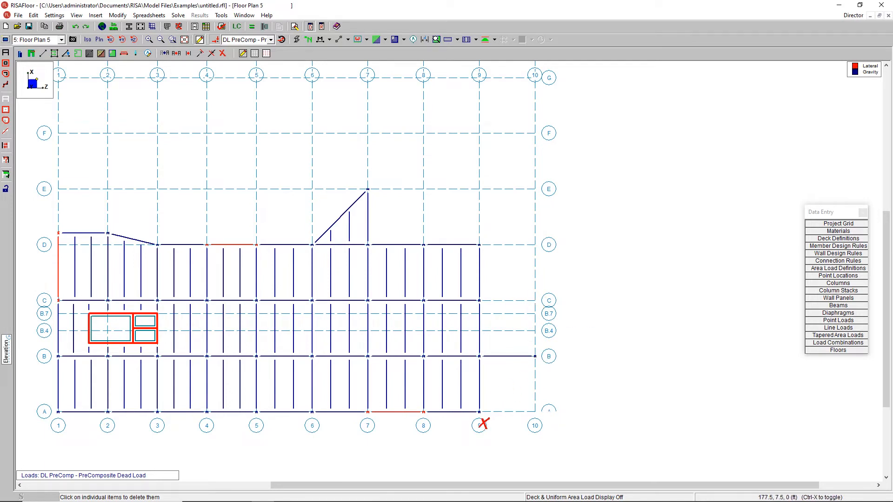
Draw a composite A992 wide flange gravity beam with pinned ends from grid E-7 to D-9 on Floor Plan 5.
{"action": "scroll", "coordinate": [624, 259], "scroll_direction": "down", "scroll_amount": 2}
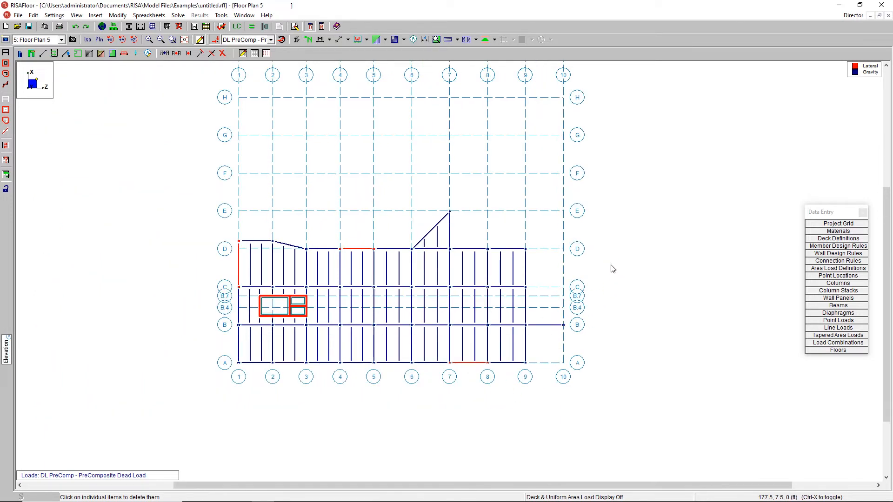
{"action": "left_click", "coordinate": [43, 53]}
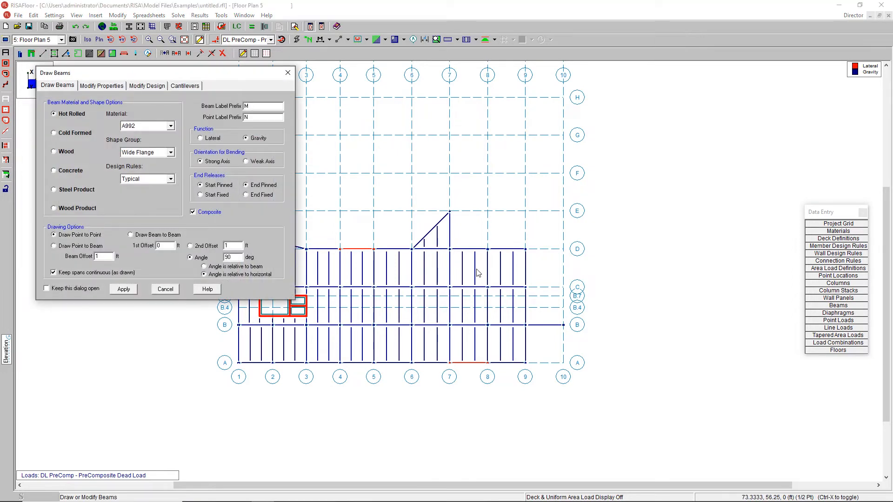
{"action": "left_click", "coordinate": [124, 290]}
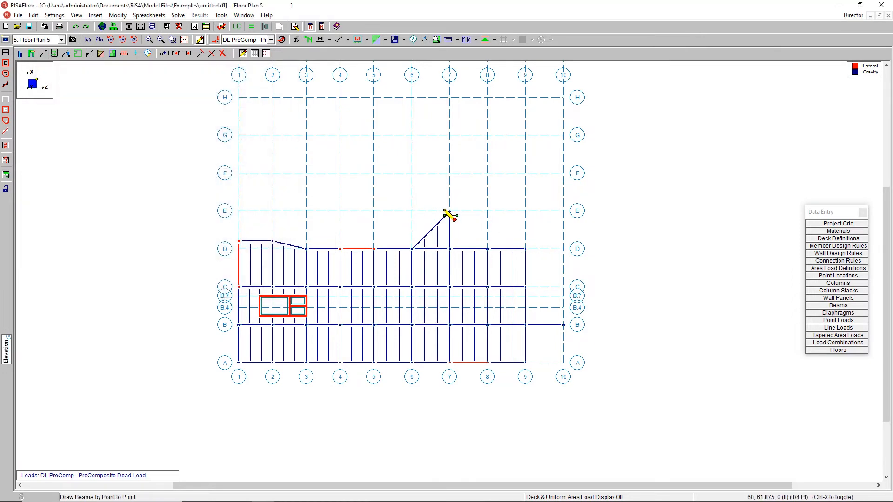
{"action": "left_click", "coordinate": [450, 212]}
{"action": "left_click", "coordinate": [525, 250]}
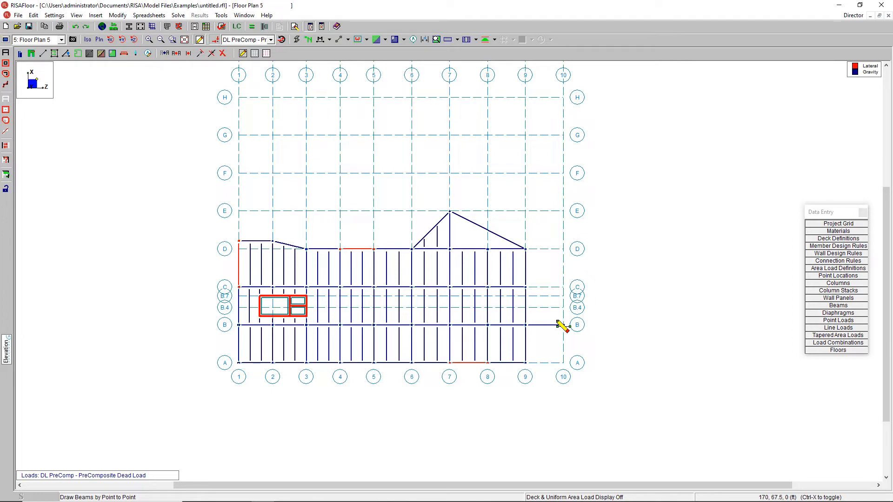
Draw the edge beams D-9 to B-10 and B-10 to A-9, and infill the bays above grid D between lines 7 and 9.
{"action": "left_click", "coordinate": [563, 325]}
{"action": "left_click", "coordinate": [525, 363]}
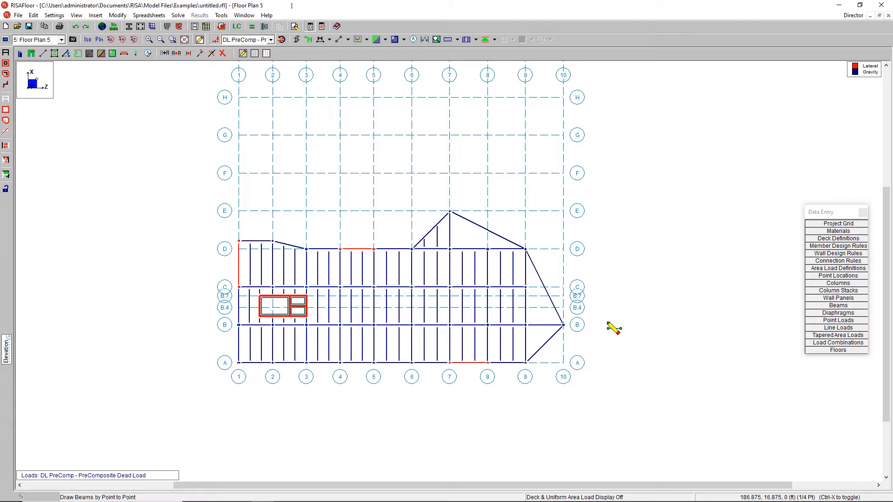
{"action": "key", "text": "Escape"}
{"action": "left_click", "coordinate": [65, 54]}
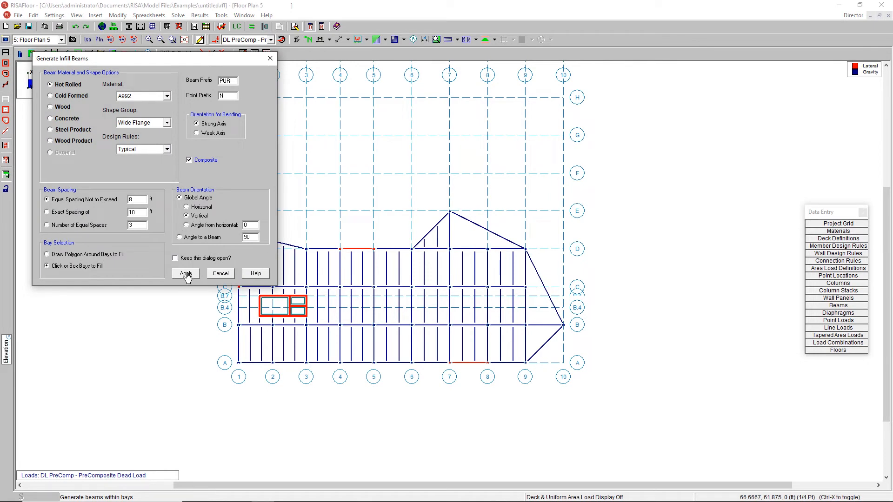
{"action": "left_click", "coordinate": [186, 274]}
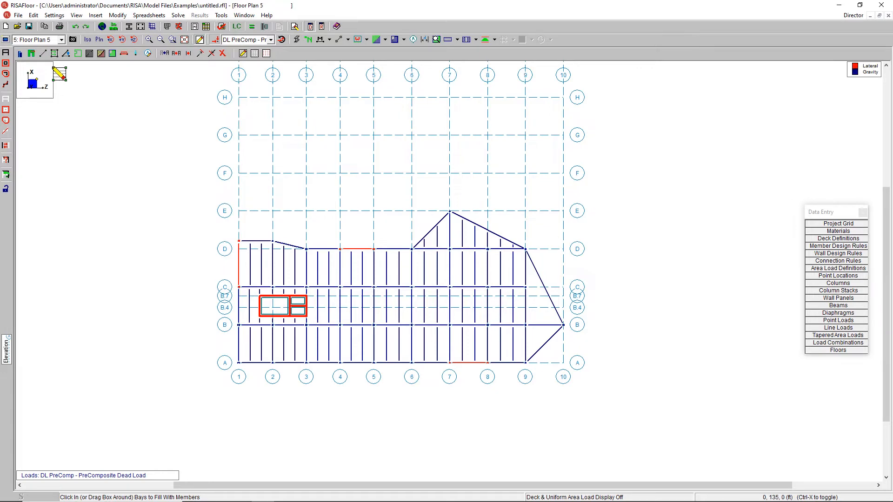
Draw a beam along grid C from C-9 to the sloped edge beam on Floor Plan 5.
{"action": "left_click", "coordinate": [44, 53]}
{"action": "left_click", "coordinate": [124, 289]}
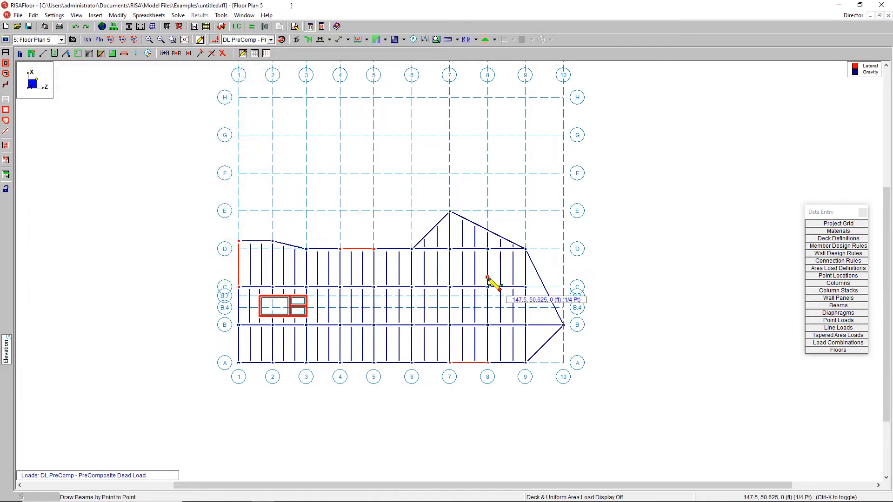
{"action": "left_click", "coordinate": [525, 287]}
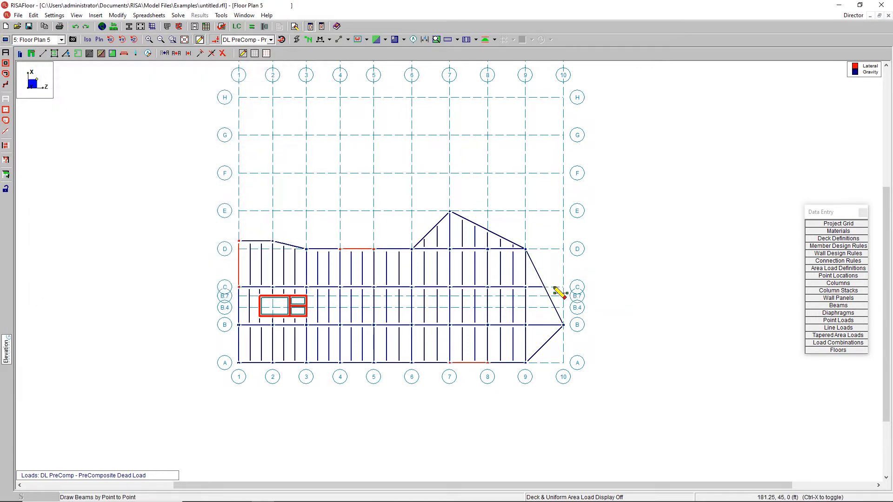
{"action": "right_click", "coordinate": [629, 281]}
Generate vertical composite A992 infill beams, spaced at most 8 ft, in the bays between line 9 and the sloped edge beams.
{"action": "left_click", "coordinate": [54, 53]}
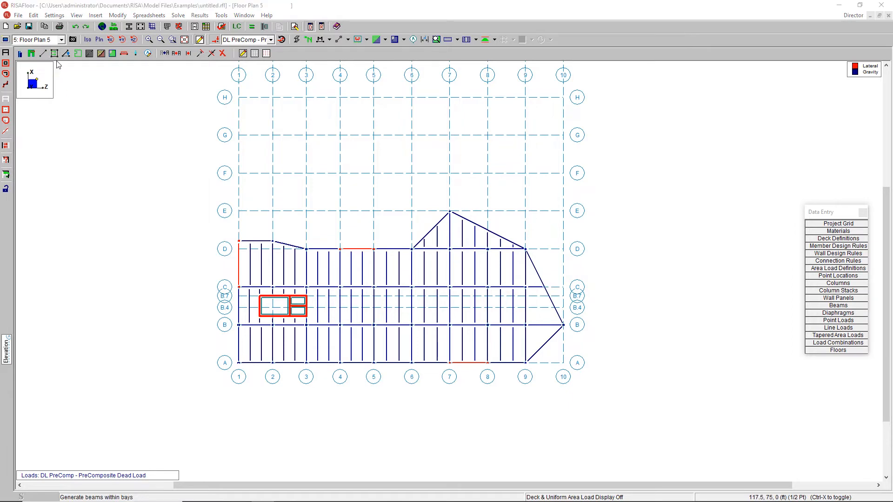
{"action": "left_click", "coordinate": [186, 274]}
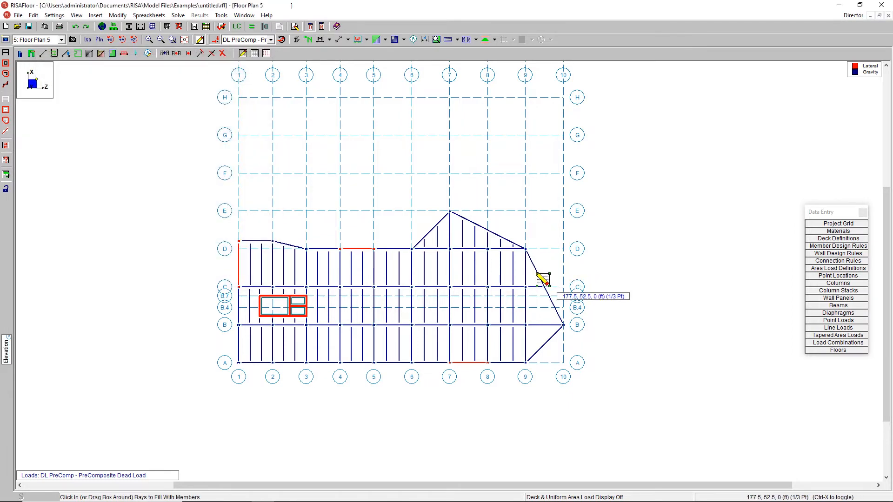
{"action": "left_click", "coordinate": [536, 310]}
{"action": "left_click", "coordinate": [537, 338]}
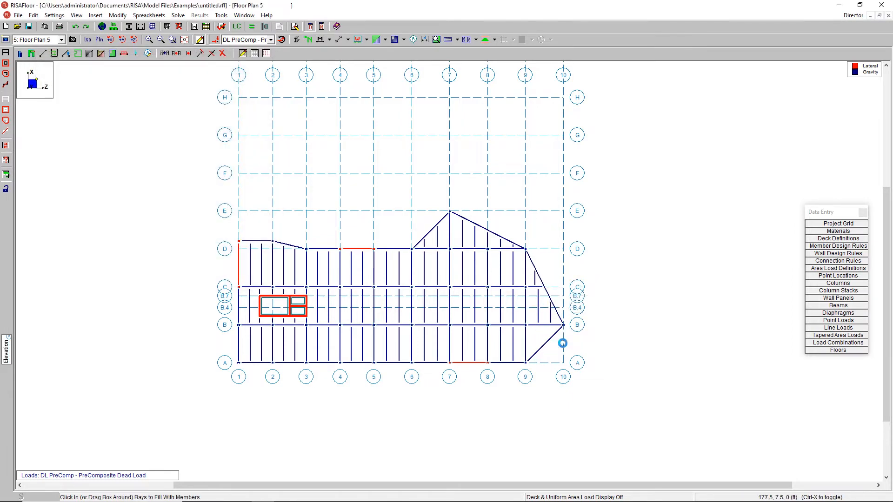
{"action": "key", "text": "Escape"}
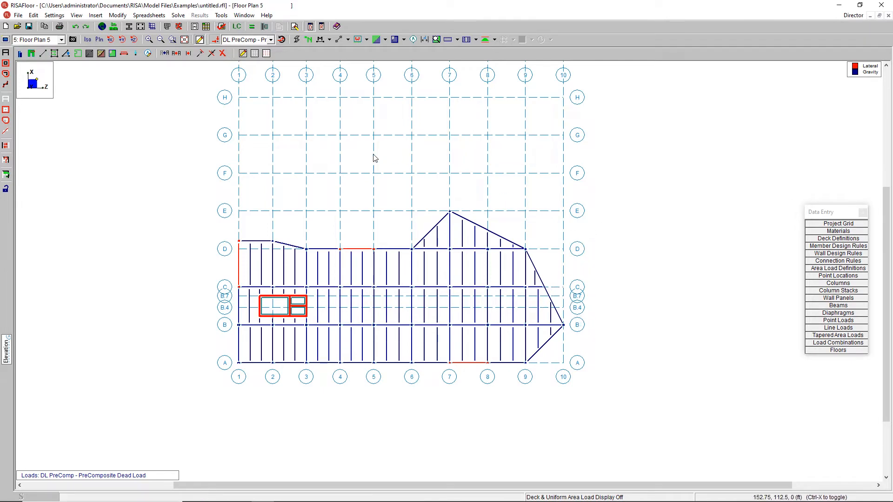
{"action": "left_click", "coordinate": [78, 53]}
{"action": "left_click", "coordinate": [98, 316]}
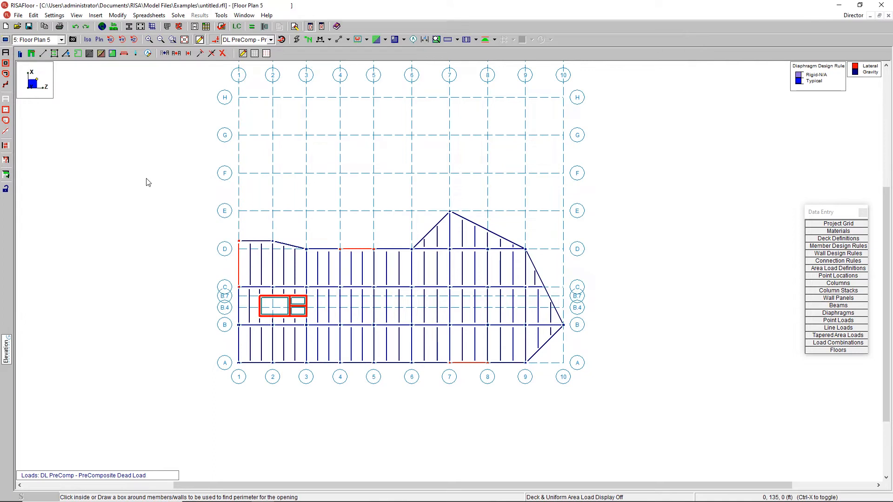
{"action": "left_click", "coordinate": [77, 53]}
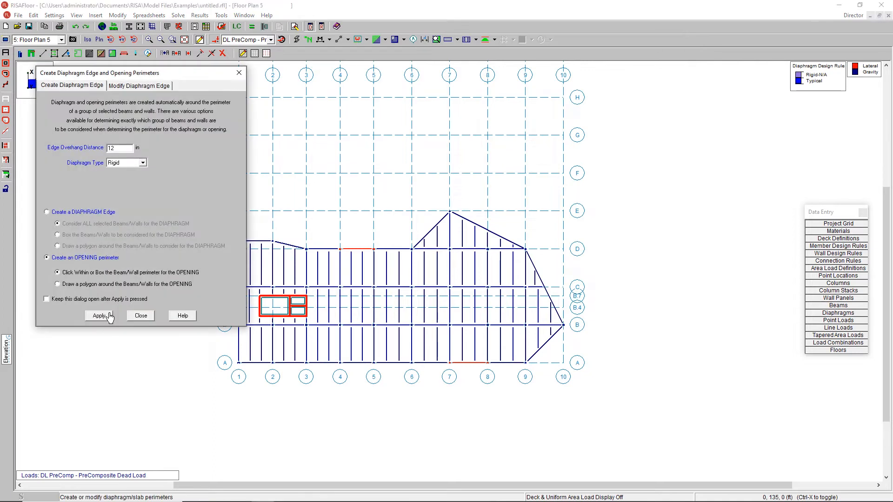
{"action": "left_click", "coordinate": [99, 316]}
Create a rigid diaphragm edge with a 12 in overhang around all selected beams and walls of Floor Plan 5.
{"action": "left_click", "coordinate": [77, 53]}
{"action": "left_click", "coordinate": [72, 212]}
{"action": "left_click", "coordinate": [99, 316]}
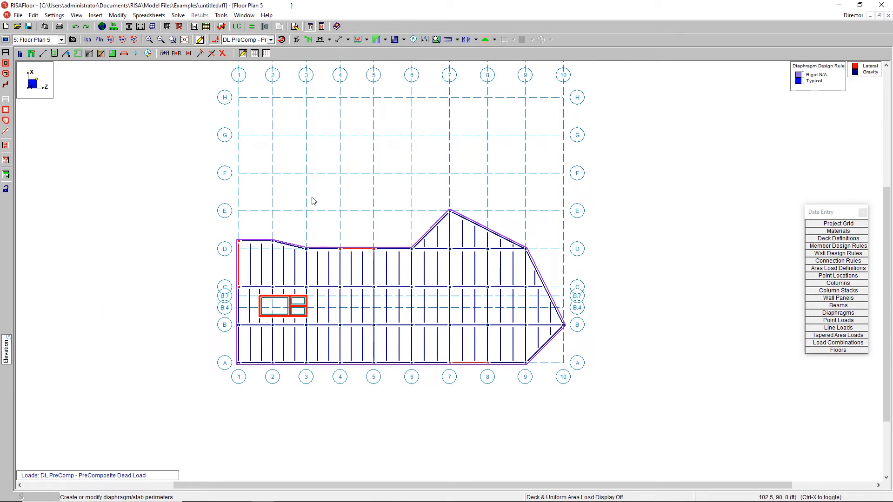
Create Floor Plan 6 as a copy of Floor Plan 5 at elevation 72 ft, with Office area load and Composite Deck.
{"action": "scroll", "coordinate": [280, 355], "scroll_direction": "up", "scroll_amount": 1}
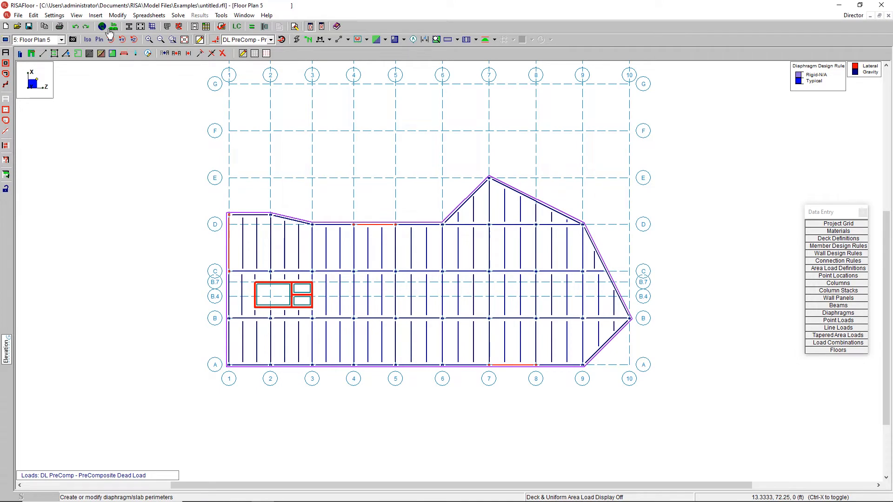
{"action": "left_click", "coordinate": [96, 15]}
{"action": "left_click", "coordinate": [123, 48]}
{"action": "left_click", "coordinate": [465, 199]}
{"action": "left_click", "coordinate": [446, 231]}
{"action": "left_click", "coordinate": [440, 313]}
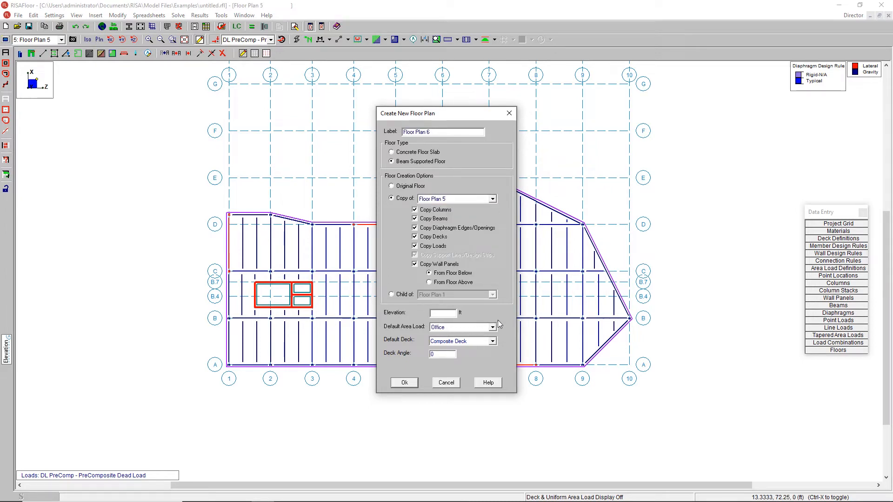
{"action": "type", "text": "72"}
{"action": "left_click", "coordinate": [409, 382]}
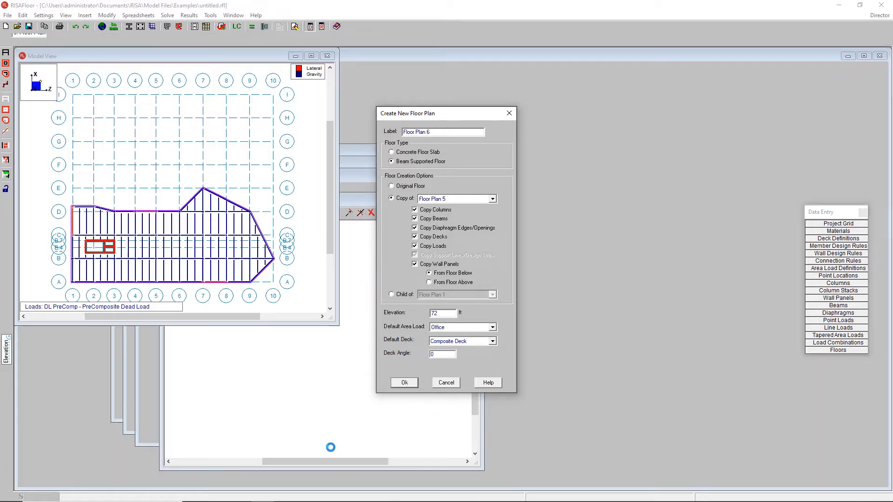
{"action": "left_click", "coordinate": [311, 56]}
Delete the outer diaphragm perimeter on Floor Plan 6.
{"action": "scroll", "coordinate": [558, 337], "scroll_direction": "up", "scroll_amount": 2}
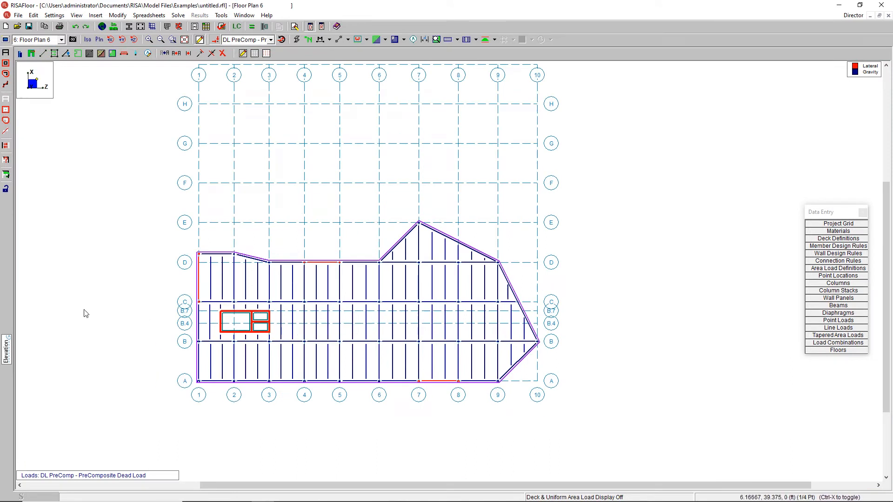
{"action": "middle_click_drag", "start_coordinate": [205, 310], "coordinate": [253, 289]}
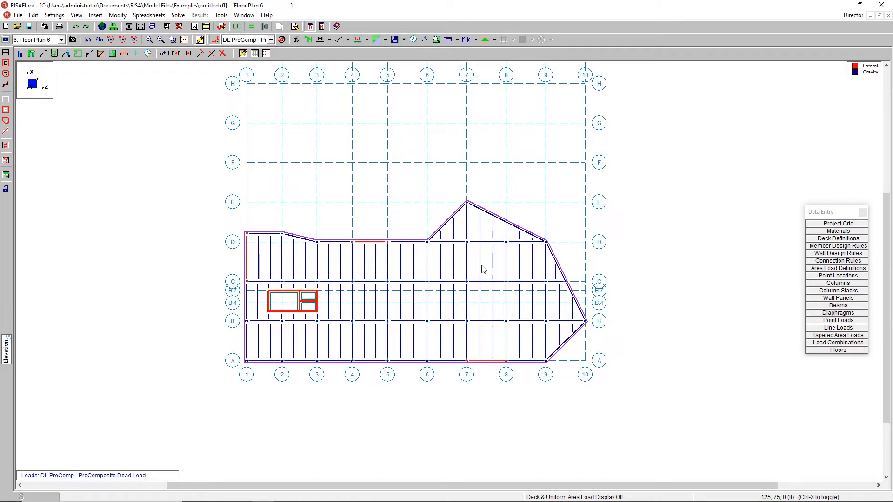
{"action": "middle_click_drag", "start_coordinate": [568, 330], "coordinate": [511, 341]}
{"action": "scroll", "coordinate": [496, 343], "scroll_direction": "up", "scroll_amount": 3}
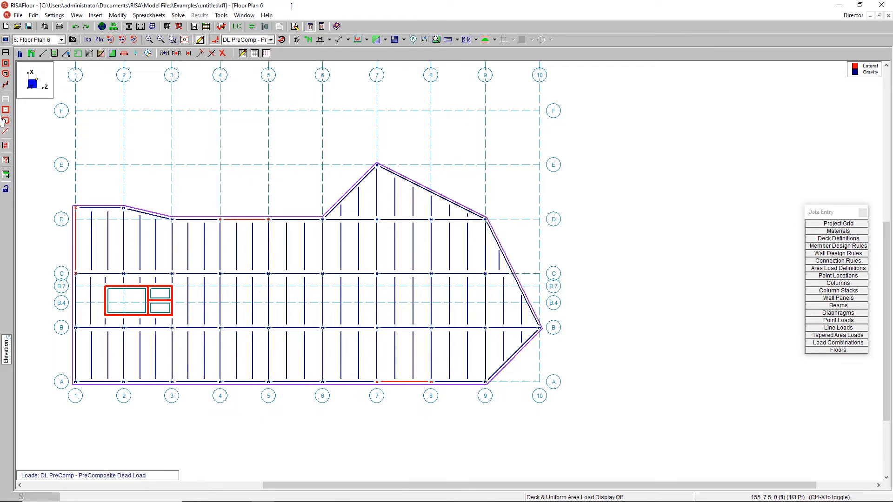
{"action": "left_click", "coordinate": [223, 54]}
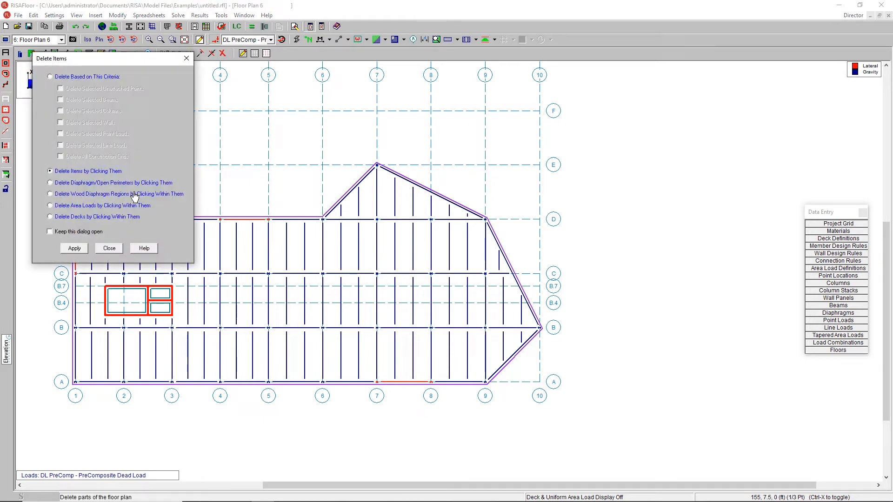
{"action": "left_click", "coordinate": [75, 248]}
{"action": "left_click", "coordinate": [274, 218]}
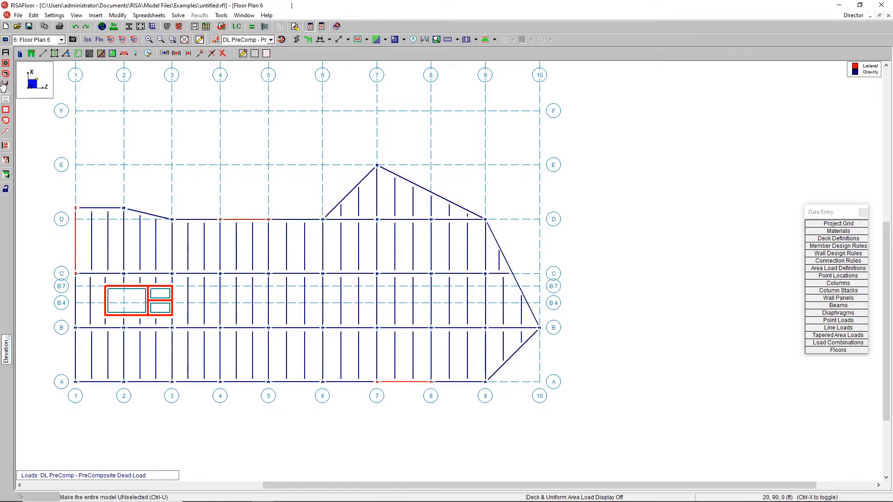
Clear the Floor Plan 6 selection and line-select the beams from line 6 to line 10 between grids E and A.
{"action": "left_click", "coordinate": [6, 109]}
{"action": "left_click", "coordinate": [6, 86]}
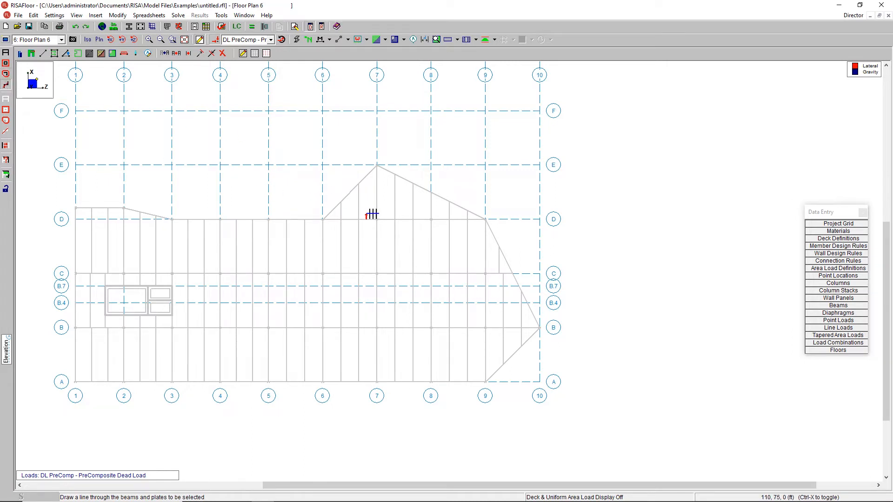
{"action": "left_click_drag", "start_coordinate": [344, 208], "coordinate": [530, 208]}
{"action": "left_click_drag", "start_coordinate": [341, 252], "coordinate": [552, 252]}
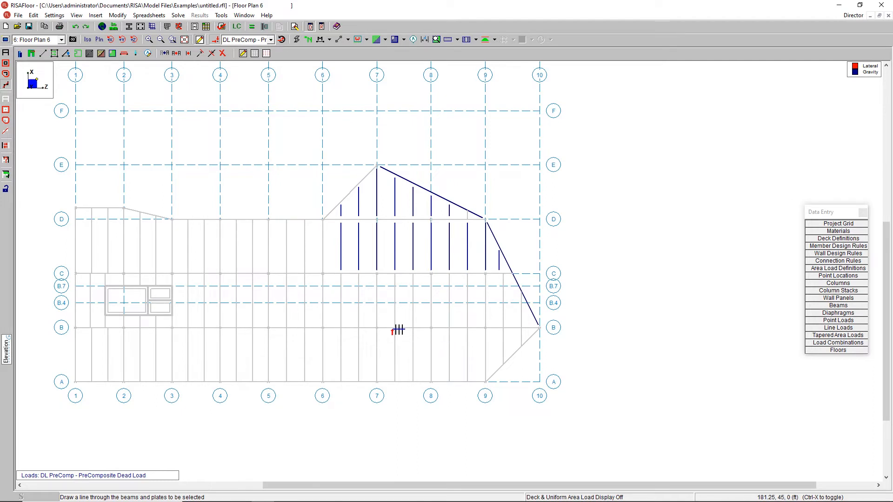
{"action": "left_click_drag", "start_coordinate": [335, 307], "coordinate": [572, 306]}
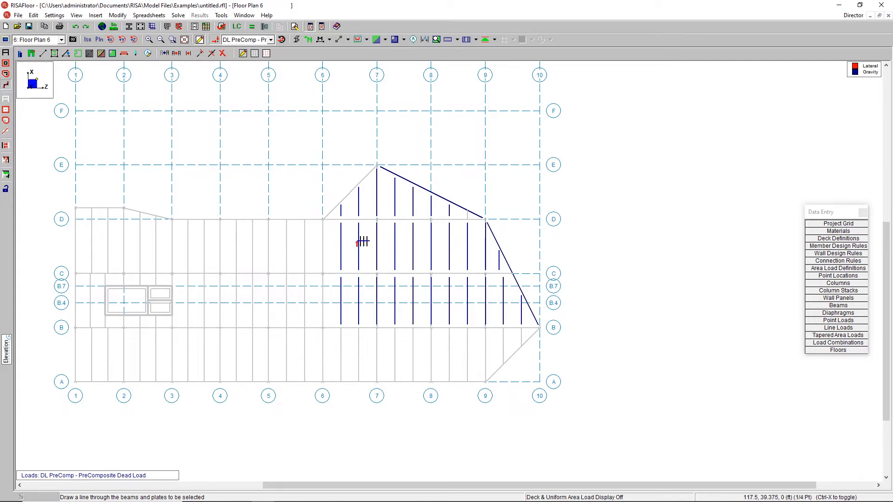
{"action": "left_click_drag", "start_coordinate": [339, 172], "coordinate": [356, 395]}
{"action": "left_click_drag", "start_coordinate": [337, 353], "coordinate": [543, 353]}
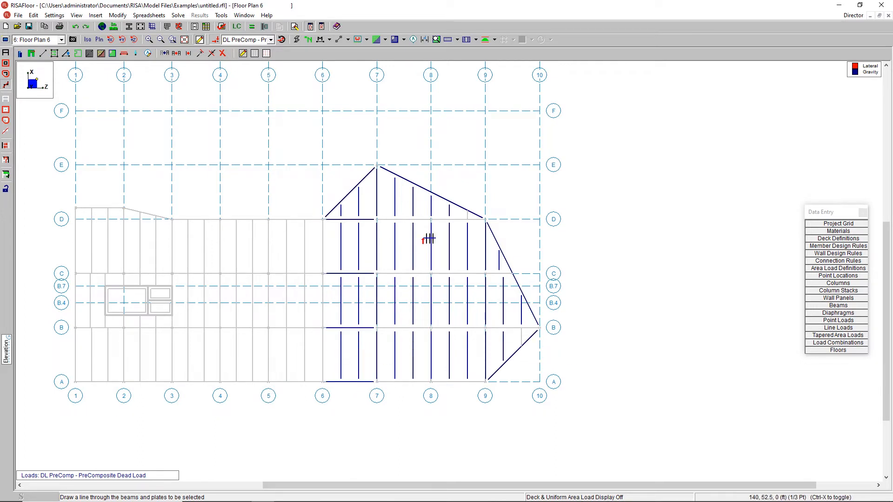
{"action": "left_click_drag", "start_coordinate": [477, 172], "coordinate": [463, 425]}
{"action": "left_click_drag", "start_coordinate": [415, 387], "coordinate": [415, 387]}
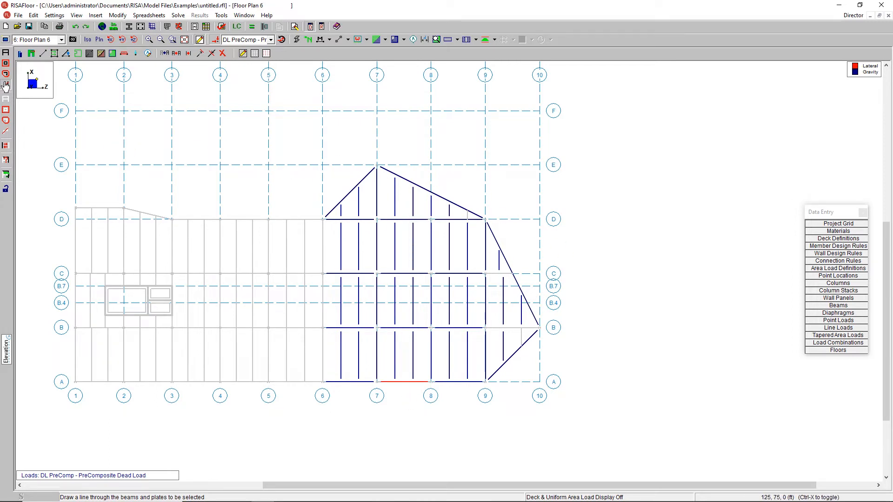
Box-select the remaining beams and columns from line 7 to line 10 on Floor Plan 6.
{"action": "left_click", "coordinate": [6, 63]}
{"action": "left_click_drag", "start_coordinate": [354, 199], "coordinate": [598, 440]}
{"action": "left_click_drag", "start_coordinate": [345, 149], "coordinate": [532, 272]}
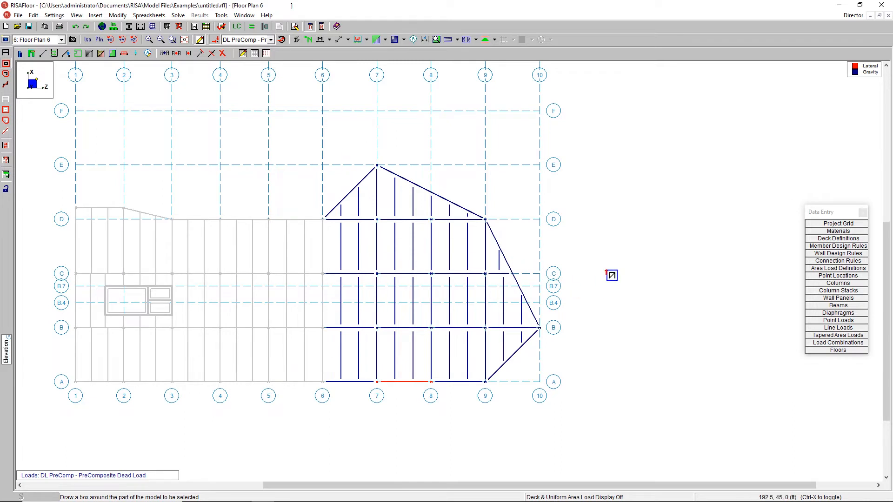
{"action": "key", "text": "Escape"}
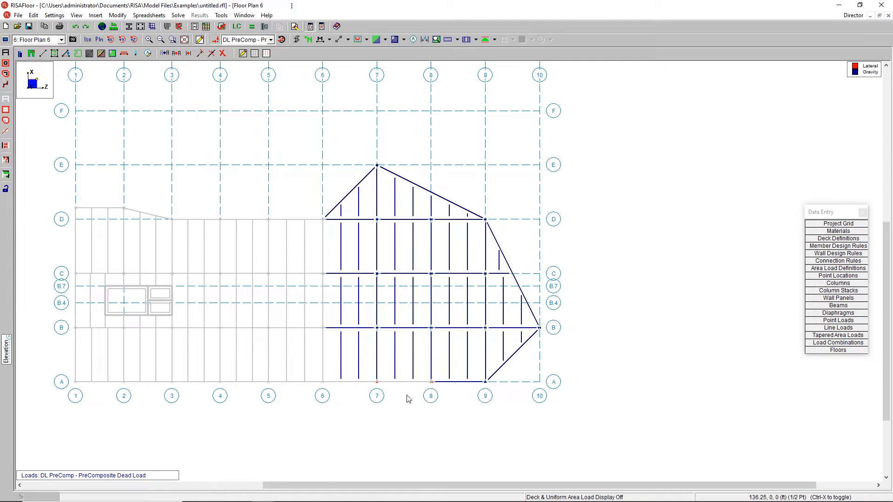
{"action": "left_click", "coordinate": [5, 63]}
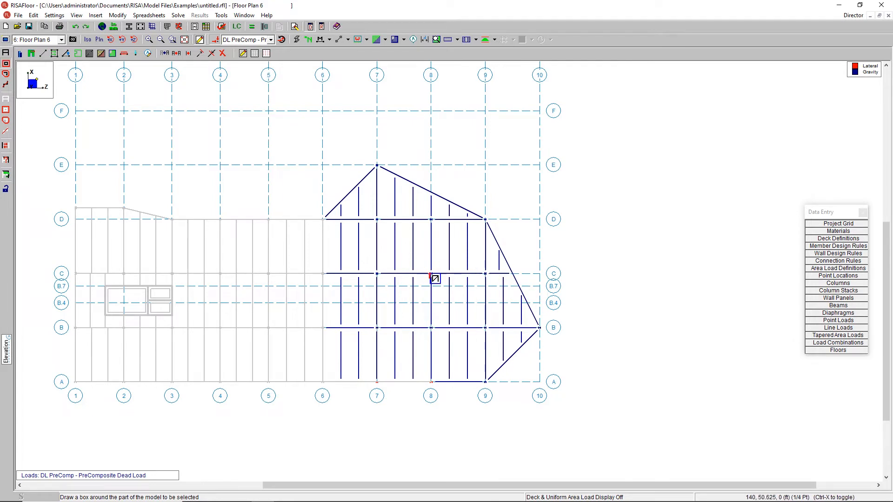
{"action": "left_click_drag", "start_coordinate": [345, 378], "coordinate": [496, 394]}
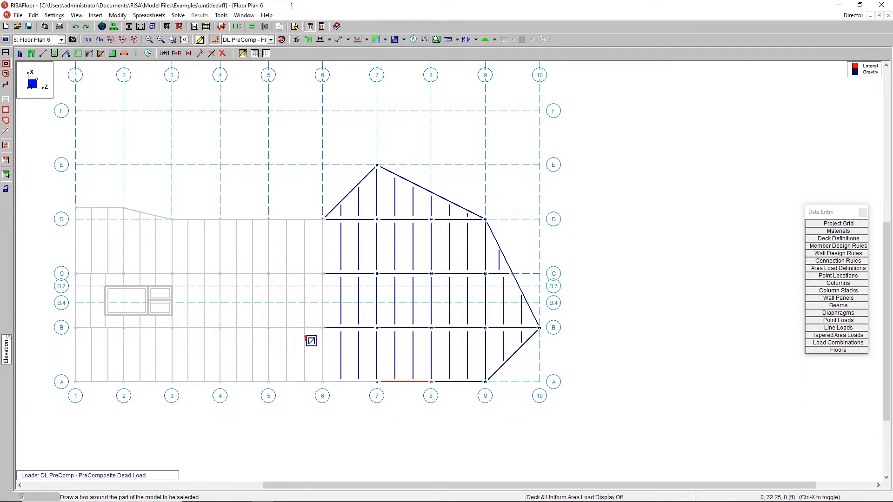
Unselect the beams and columns along grid A from line 6 to line 9 on Floor Plan 6.
{"action": "scroll", "coordinate": [429, 393], "scroll_direction": "up", "scroll_amount": 1}
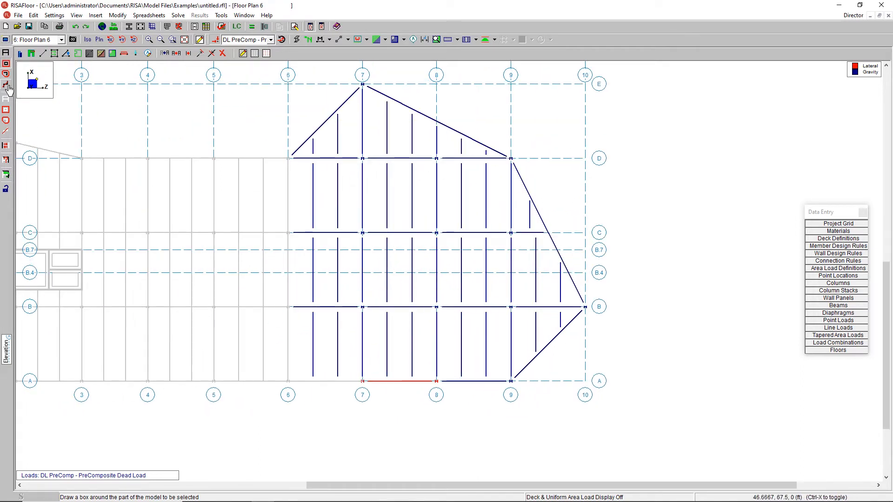
{"action": "left_click", "coordinate": [6, 110]}
{"action": "left_click_drag", "start_coordinate": [319, 364], "coordinate": [560, 404]}
{"action": "scroll", "coordinate": [417, 297], "scroll_direction": "down", "scroll_amount": 1}
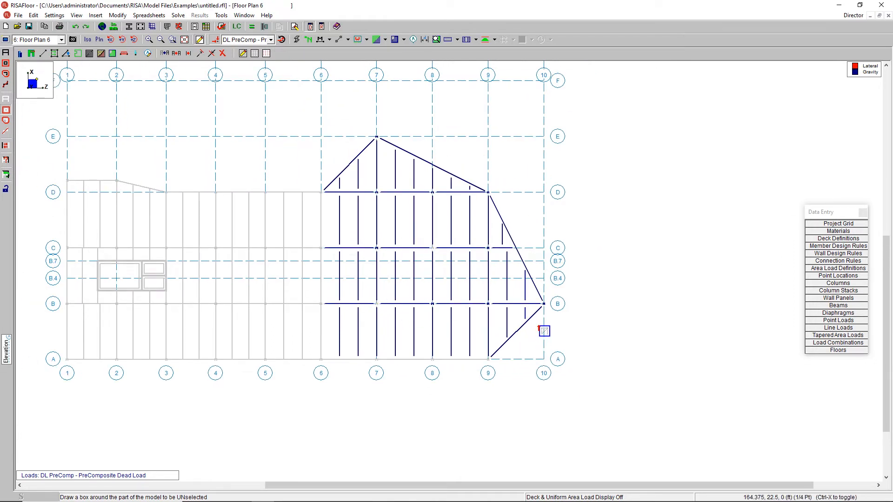
{"action": "key", "text": "Escape"}
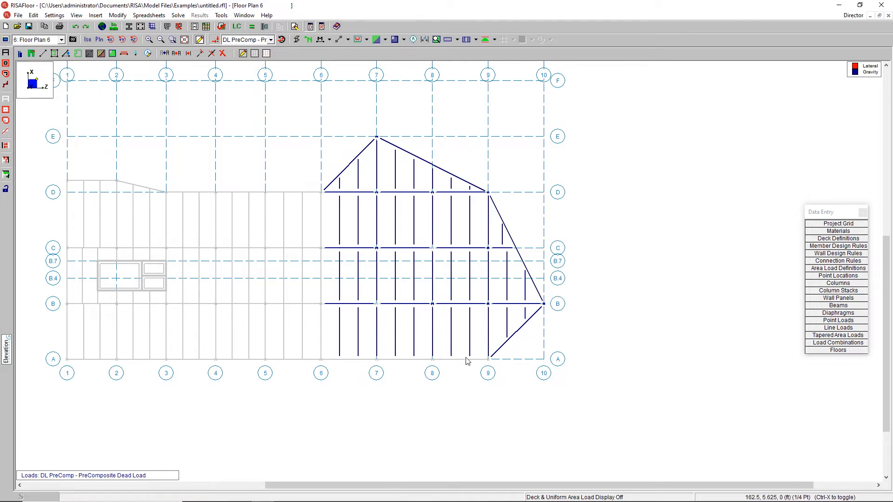
Delete the selected beams and columns on Floor Plan 6, removing only the single floor column.
{"action": "left_click", "coordinate": [223, 53]}
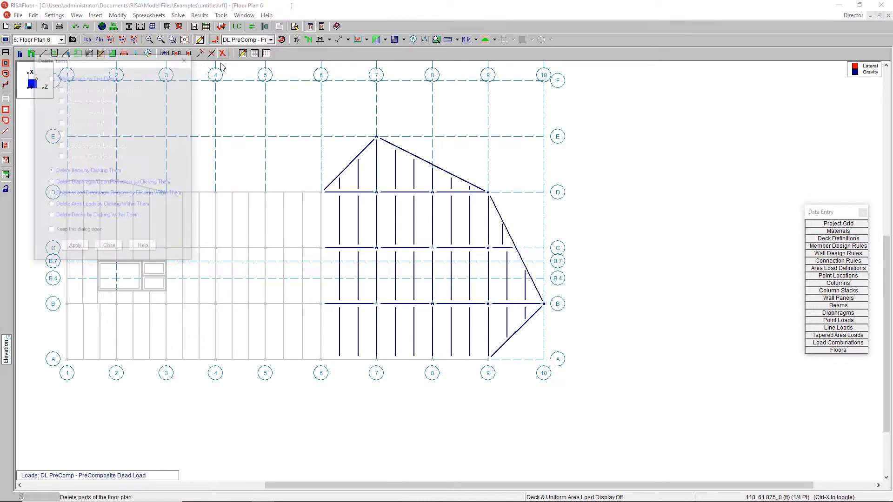
{"action": "left_click", "coordinate": [82, 78]}
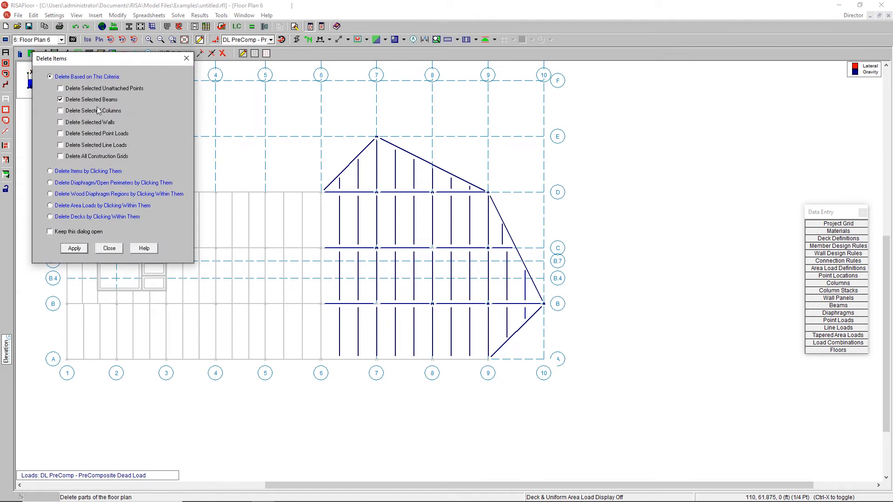
{"action": "left_click", "coordinate": [74, 249]}
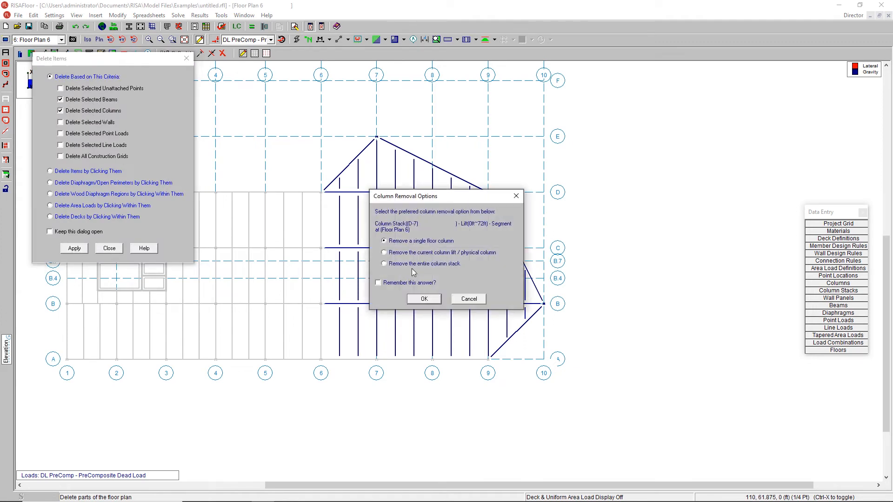
{"action": "left_click", "coordinate": [426, 299]}
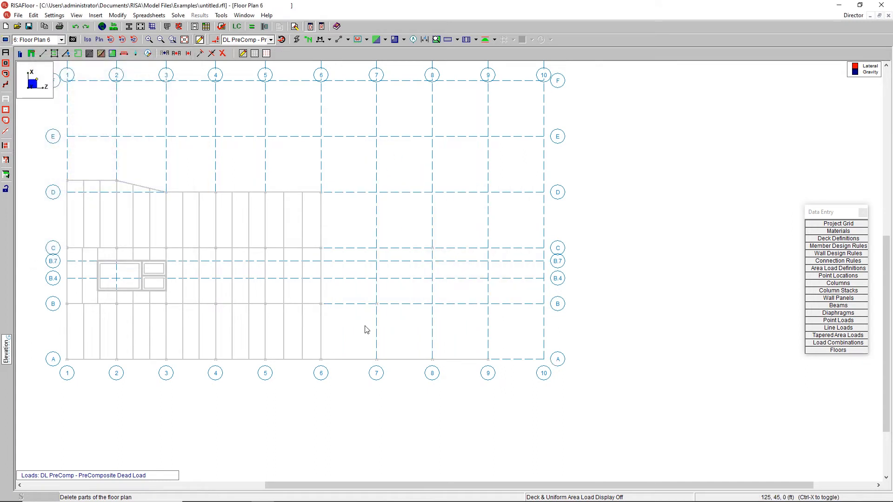
Select the whole floor and draw composite A992 wide flange beams D-6 to C-8 to A-9 to B-7 to D-6, plus the D-6 to A-9 diagonal.
{"action": "left_click", "coordinate": [7, 54]}
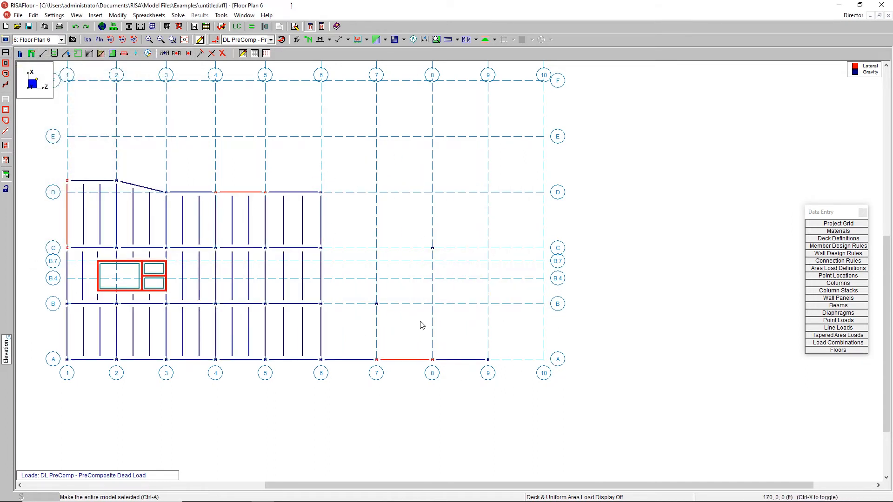
{"action": "left_click", "coordinate": [45, 54]}
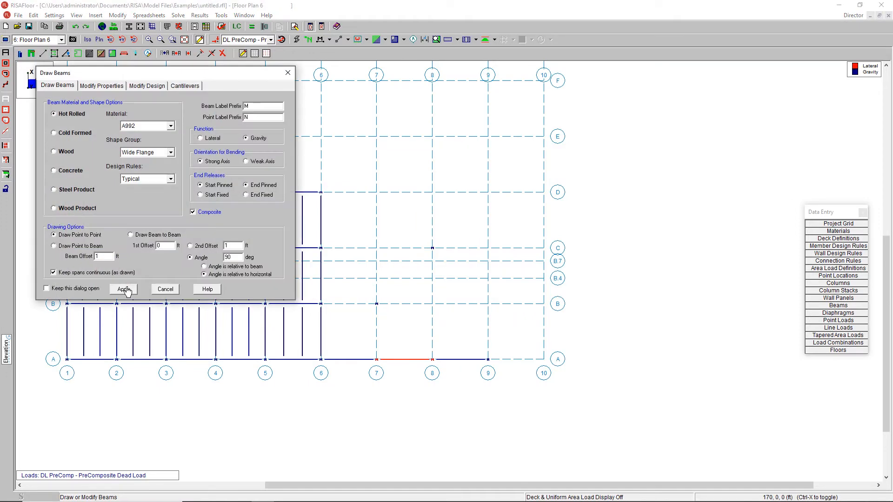
{"action": "left_click", "coordinate": [124, 289]}
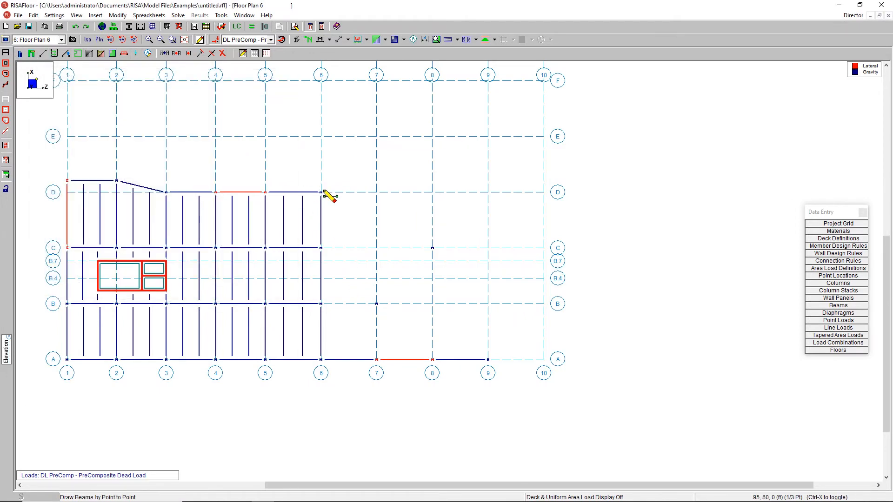
{"action": "left_click", "coordinate": [432, 248]}
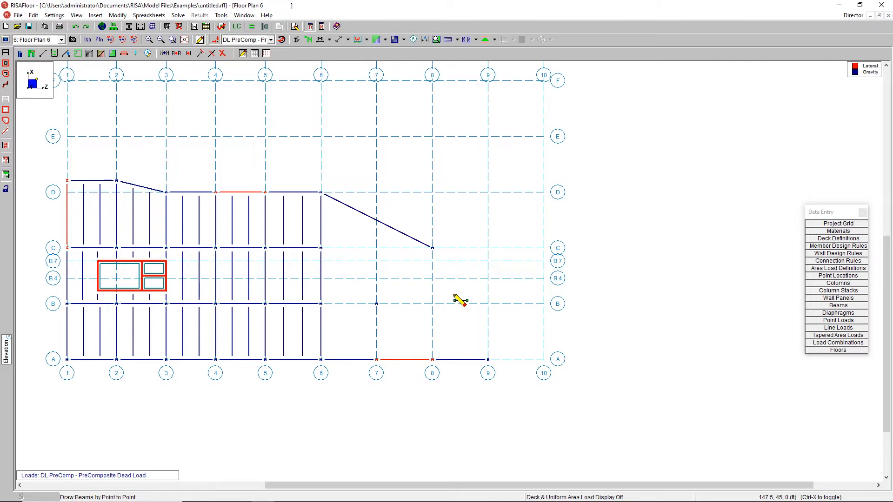
{"action": "left_click", "coordinate": [487, 359]}
{"action": "left_click", "coordinate": [377, 303]}
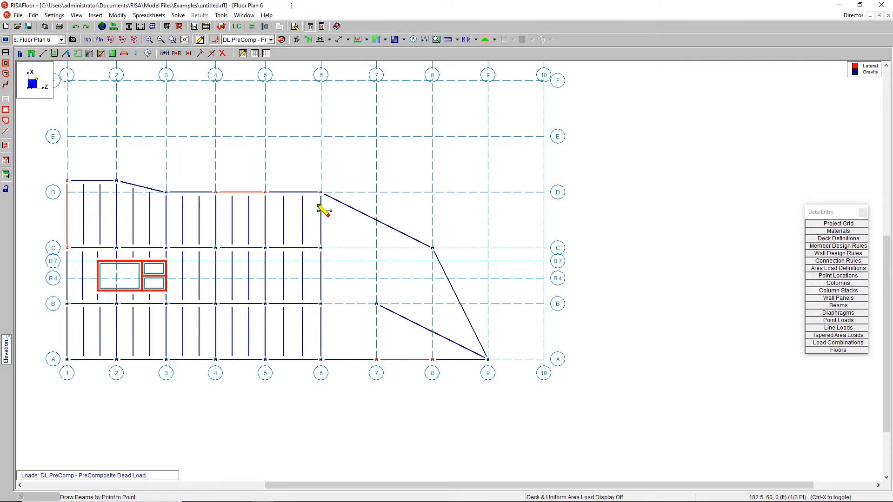
{"action": "left_click", "coordinate": [321, 192]}
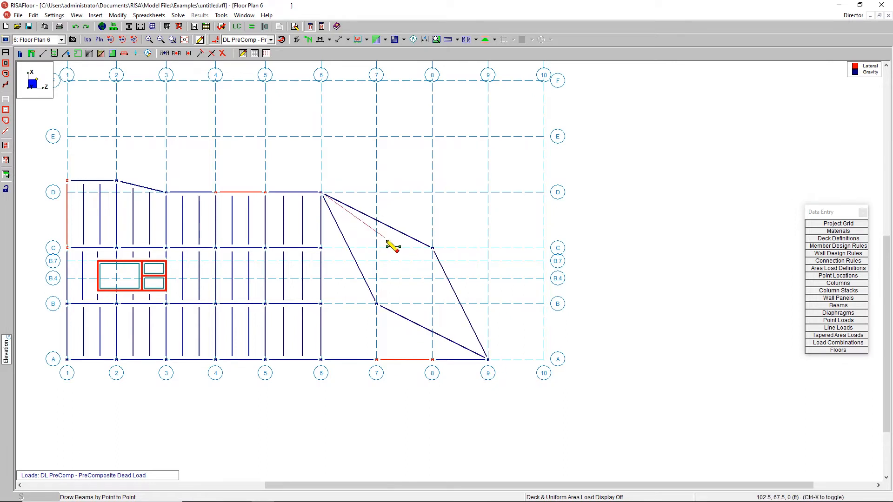
{"action": "left_click", "coordinate": [488, 359]}
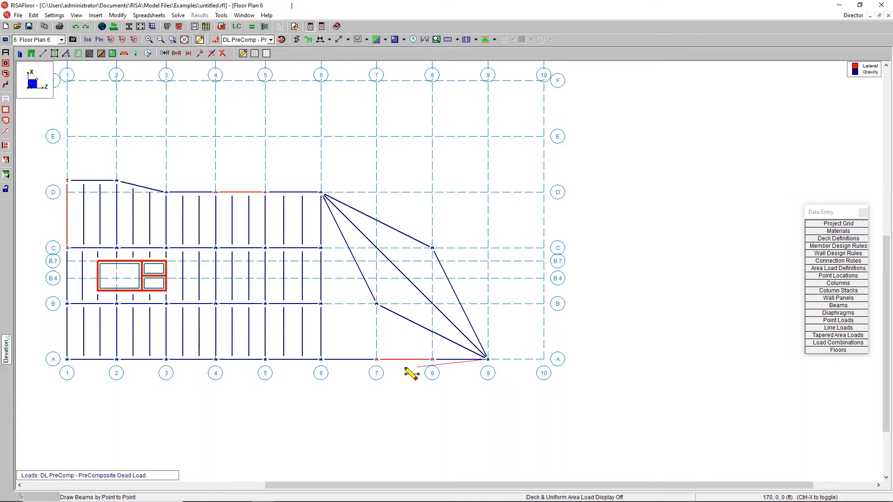
Draw beams from B-6 to B-7, along grid C from line 6 to the sloped beam, and from B-7 to A-7.
{"action": "left_click", "coordinate": [321, 304]}
{"action": "left_click", "coordinate": [377, 304]}
{"action": "right_click", "coordinate": [363, 304]}
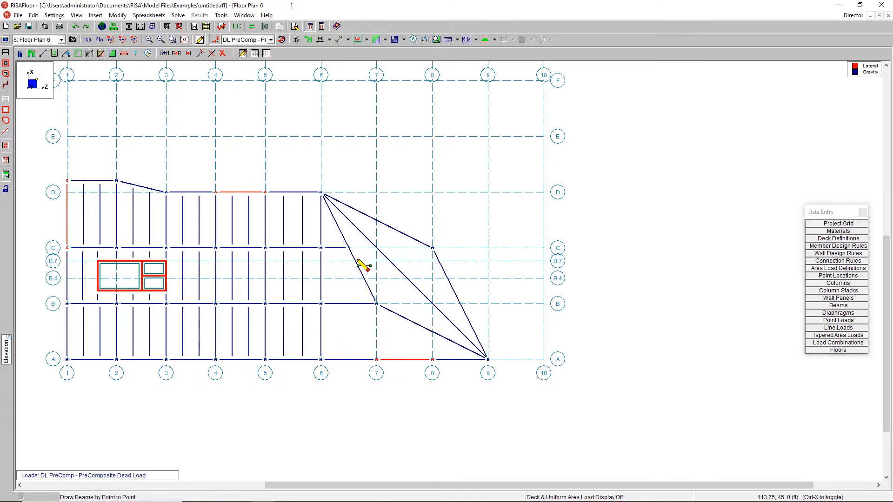
{"action": "left_click", "coordinate": [377, 304]}
{"action": "left_click", "coordinate": [377, 359]}
{"action": "scroll", "coordinate": [462, 319], "scroll_direction": "up", "scroll_amount": 1}
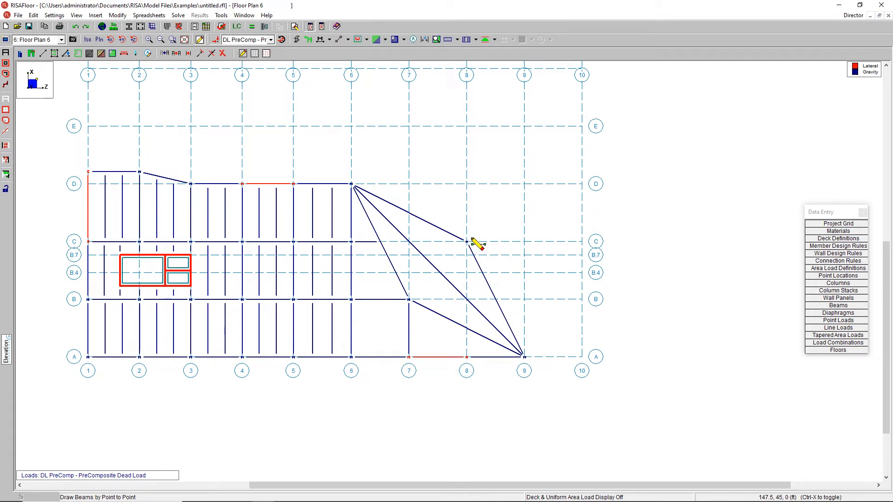
{"action": "left_click", "coordinate": [409, 299]}
{"action": "left_click", "coordinate": [466, 242]}
{"action": "left_click", "coordinate": [75, 26]}
Draw a beam from B-7 to C-8 across the long diagonal with continuous spans turned off.
{"action": "left_click", "coordinate": [43, 54]}
{"action": "left_click", "coordinate": [124, 289]}
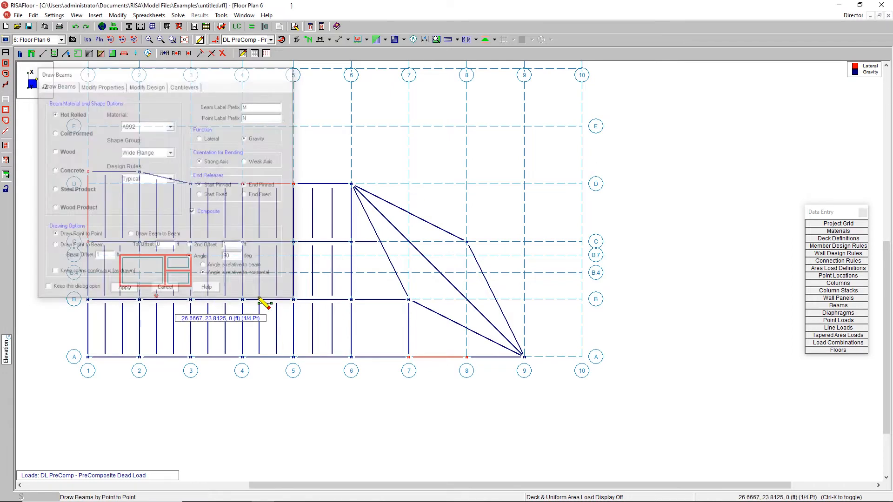
{"action": "left_click", "coordinate": [466, 242]}
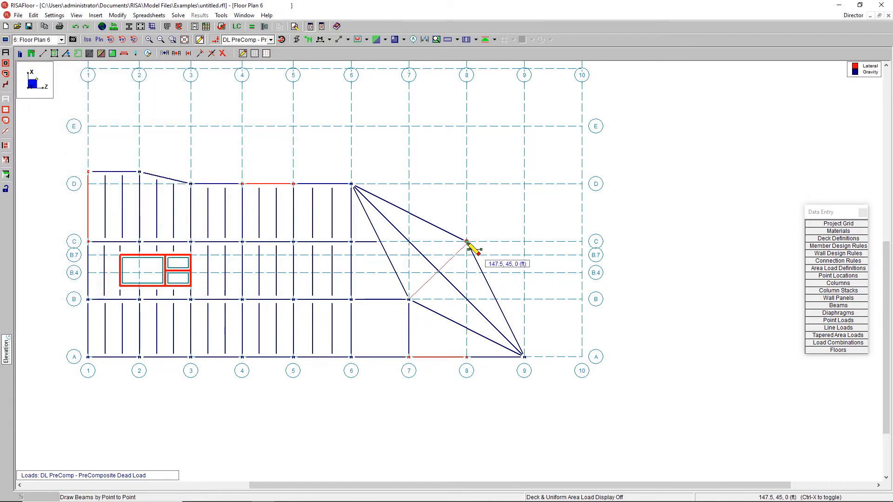
{"action": "scroll", "coordinate": [584, 225], "scroll_direction": "down", "scroll_amount": 1}
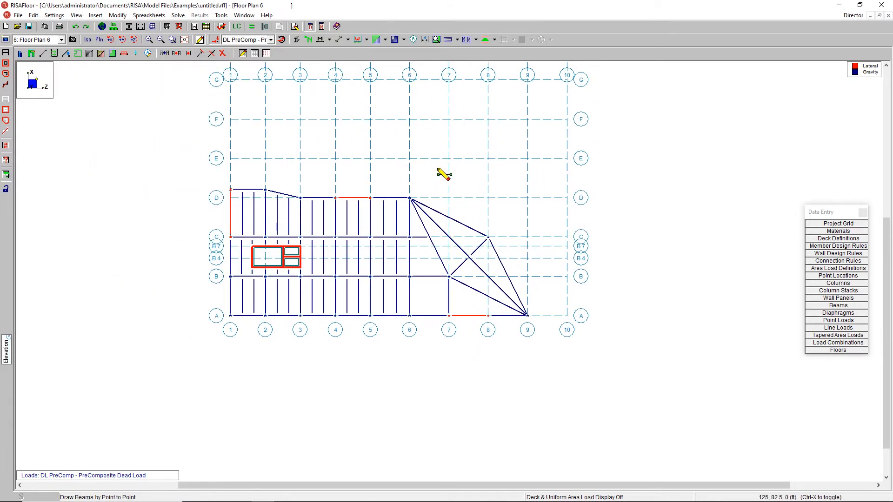
{"action": "scroll", "coordinate": [443, 239], "scroll_direction": "up", "scroll_amount": 2}
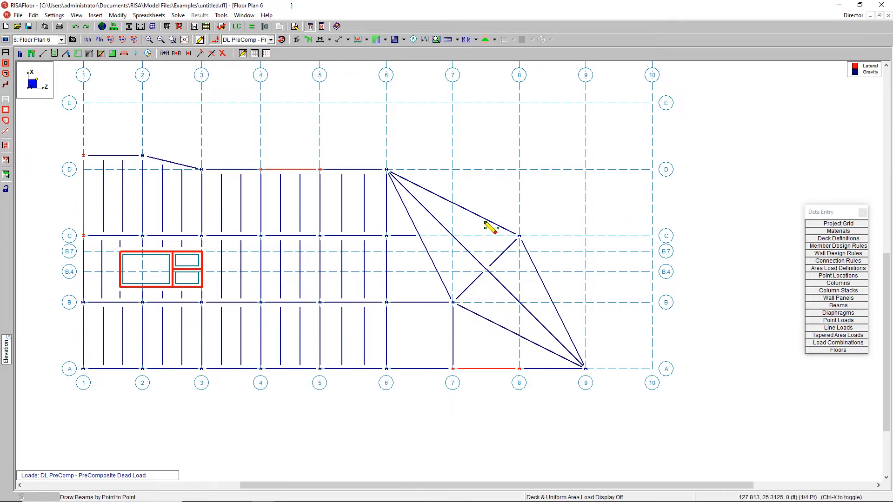
Generate horizontal infill beams, equally spaced at no more than 8 ft, in the bays between line 6, grid A and the skewed beams.
{"action": "left_click", "coordinate": [54, 53]}
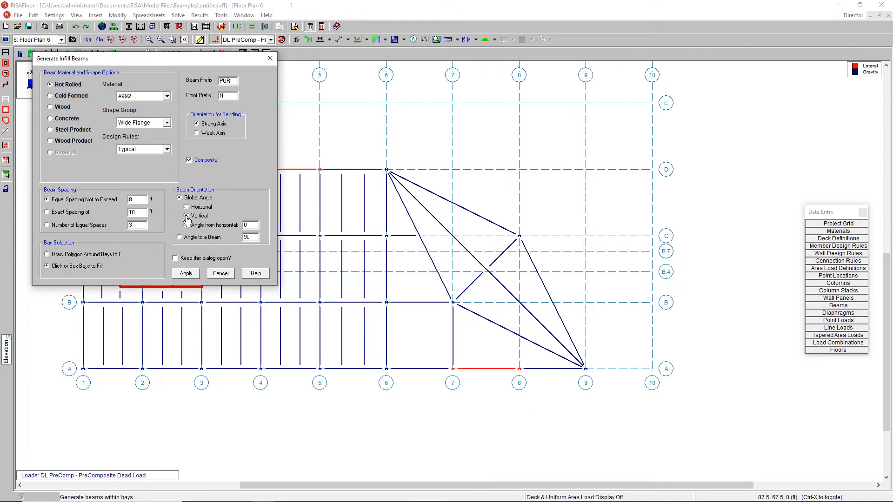
{"action": "left_click", "coordinate": [186, 273]}
{"action": "left_click", "coordinate": [406, 261]}
{"action": "left_click", "coordinate": [415, 339]}
{"action": "left_click", "coordinate": [492, 345]}
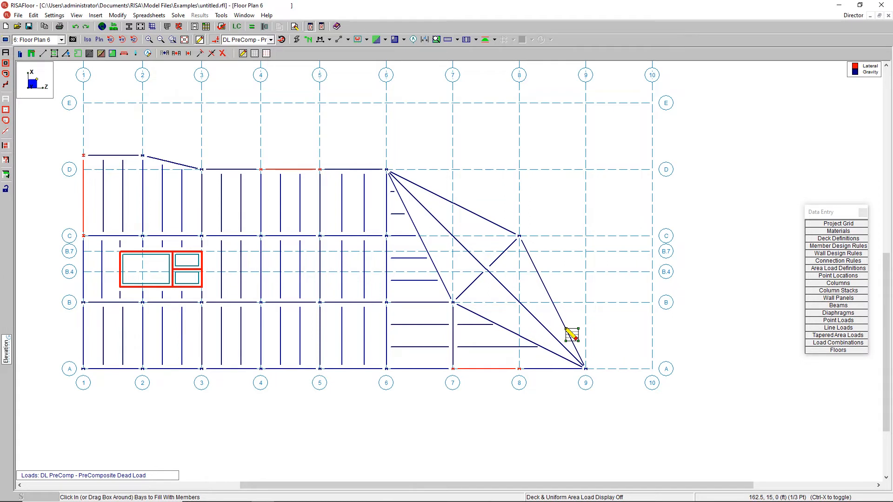
{"action": "scroll", "coordinate": [502, 290], "scroll_direction": "down", "scroll_amount": 1}
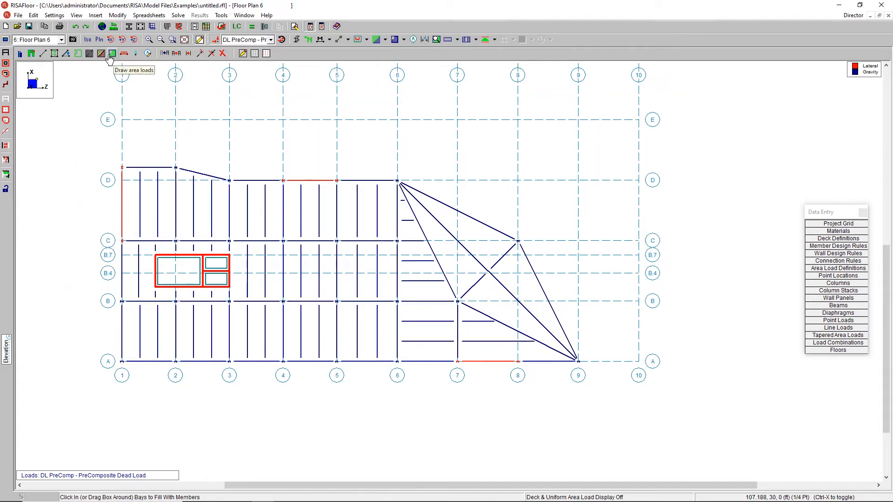
Fill the bays within the skewed four-sided frame with infill beams at 45 degrees, equally spaced at no more than 8 ft.
{"action": "left_click", "coordinate": [66, 53]}
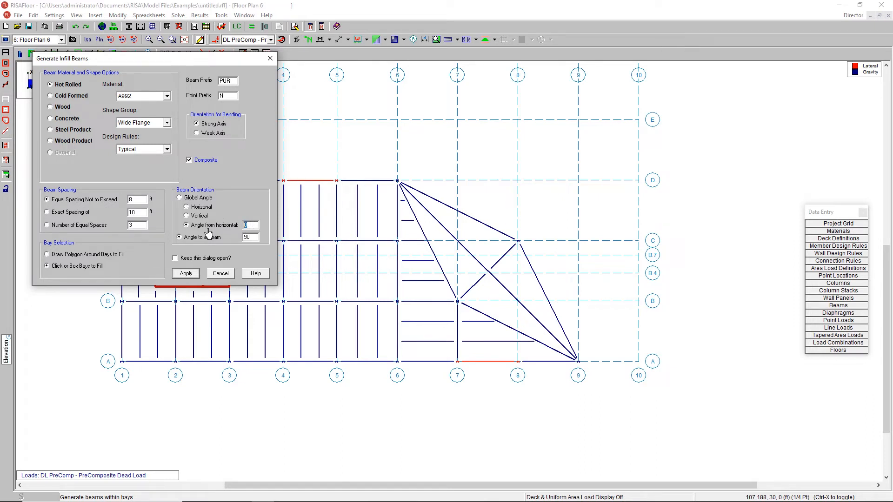
{"action": "left_click", "coordinate": [185, 273]}
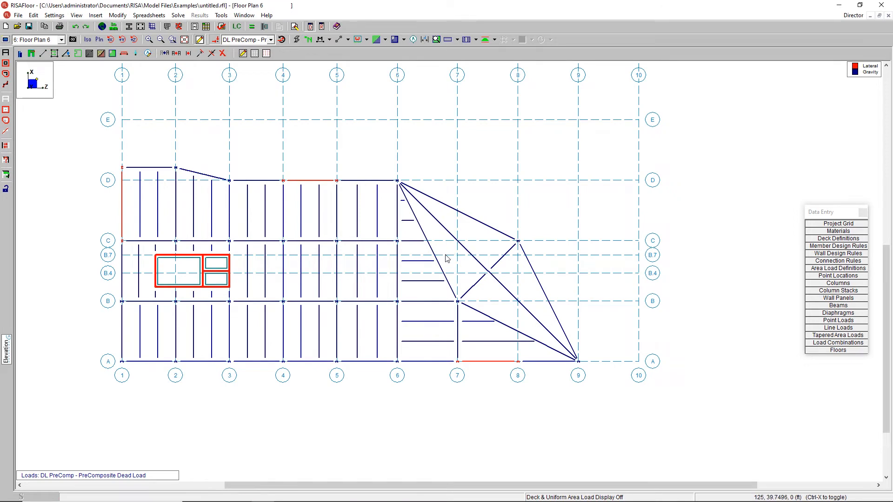
{"action": "right_click", "coordinate": [449, 250]}
{"action": "left_click", "coordinate": [475, 228]}
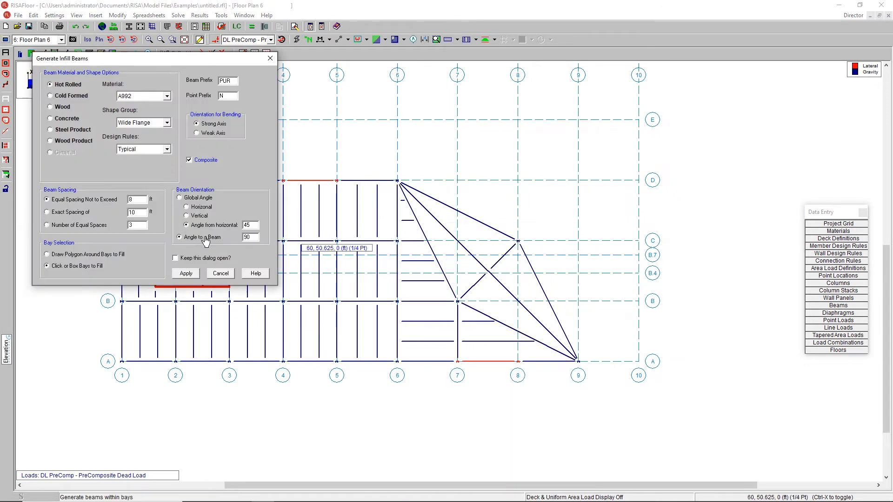
{"action": "left_click", "coordinate": [182, 274]}
{"action": "left_click", "coordinate": [447, 251]}
{"action": "left_click", "coordinate": [473, 237]}
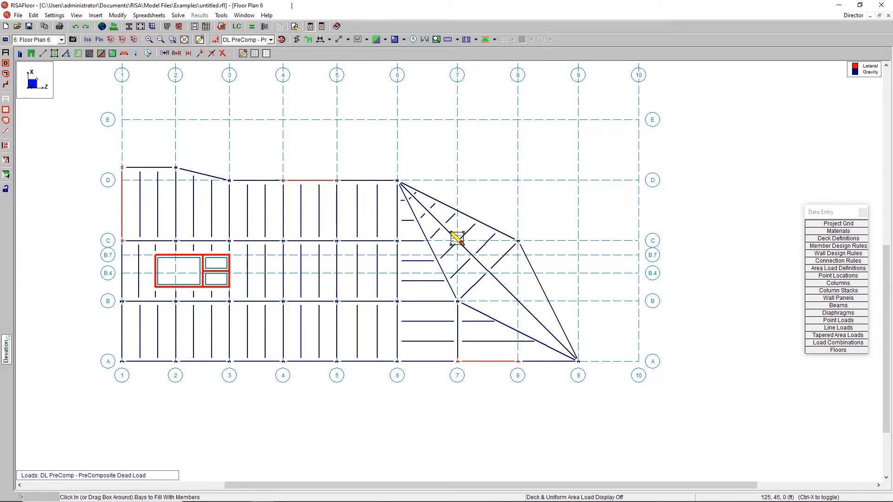
{"action": "left_click", "coordinate": [502, 309]}
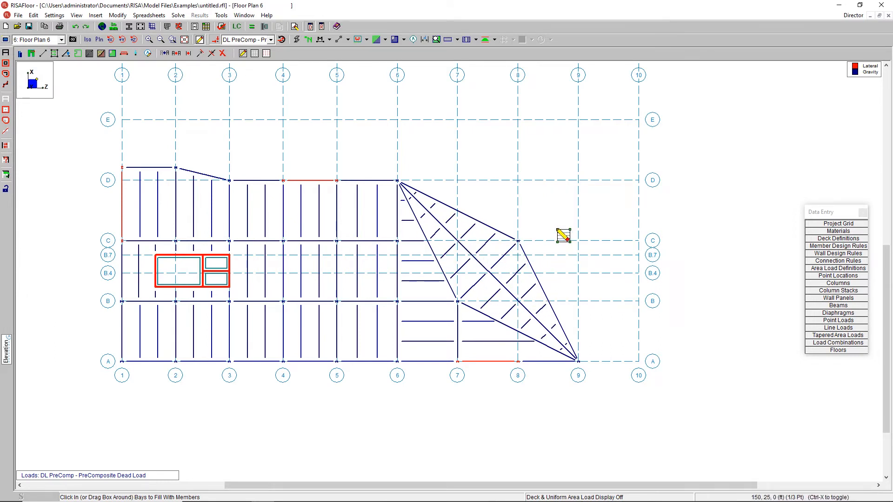
{"action": "scroll", "coordinate": [561, 233], "scroll_direction": "down", "scroll_amount": 1}
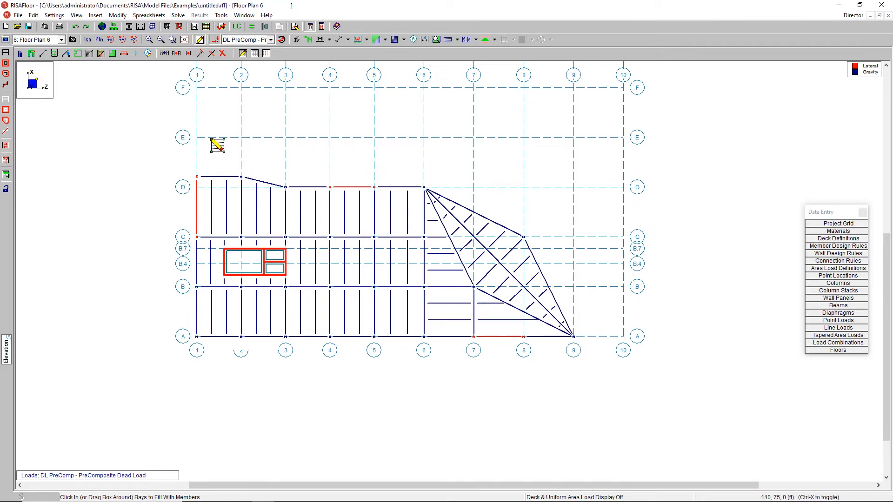
{"action": "key", "text": "Escape"}
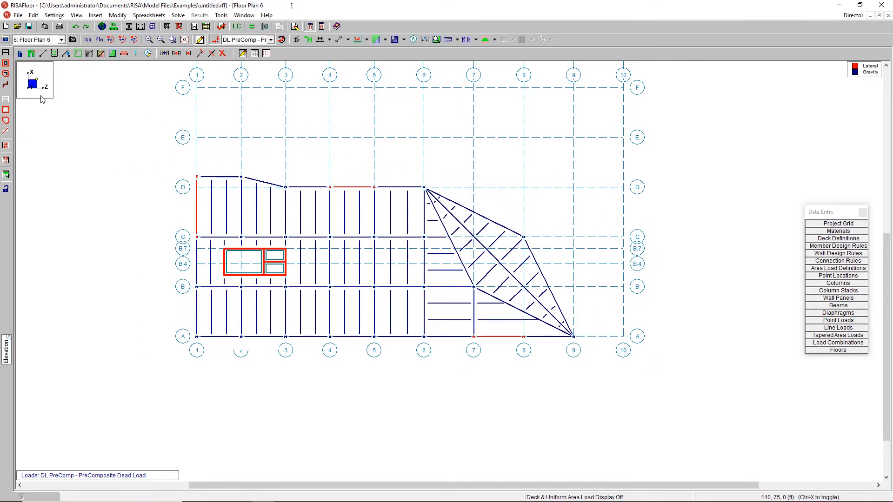
Generate a new outer diaphragm perimeter around the Floor Plan 6 framing and turn on the deck display.
{"action": "left_click", "coordinate": [78, 54]}
{"action": "left_click", "coordinate": [99, 317]}
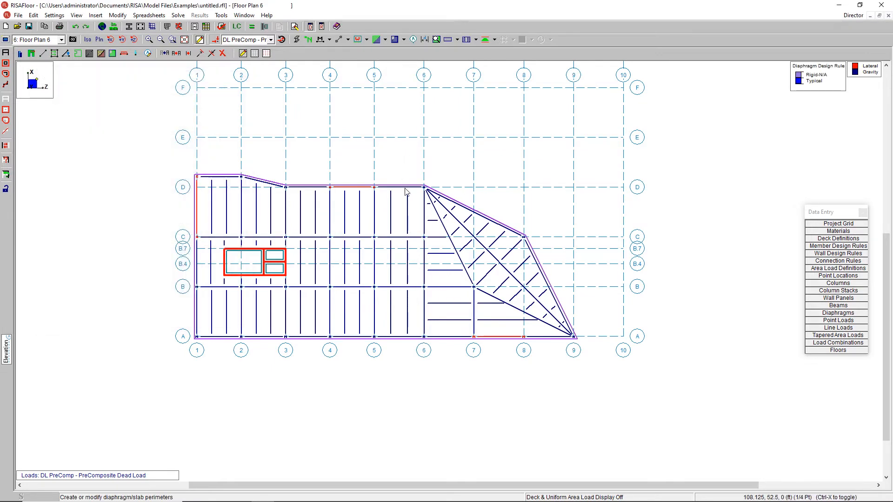
{"action": "left_click", "coordinate": [377, 40]}
{"action": "scroll", "coordinate": [418, 79], "scroll_direction": "down", "scroll_amount": 2}
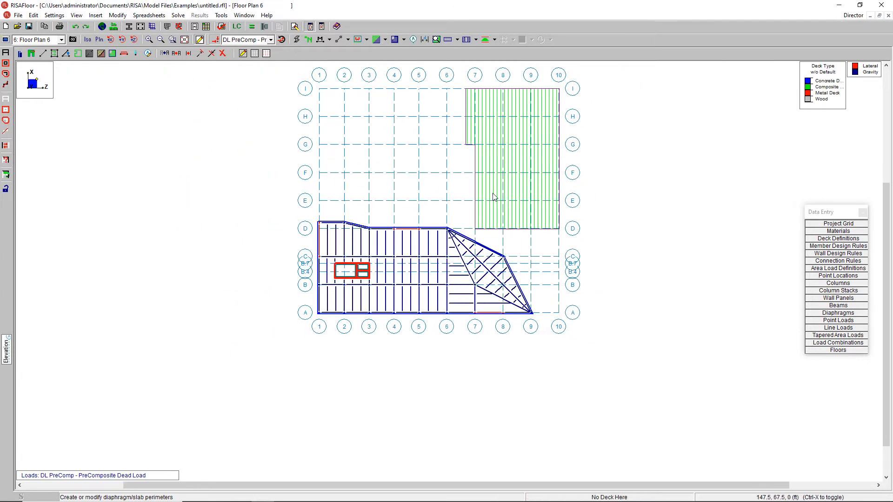
Delete the leftover composite deck area between grids D and I, outside the building's floor outline.
{"action": "left_click", "coordinate": [223, 54]}
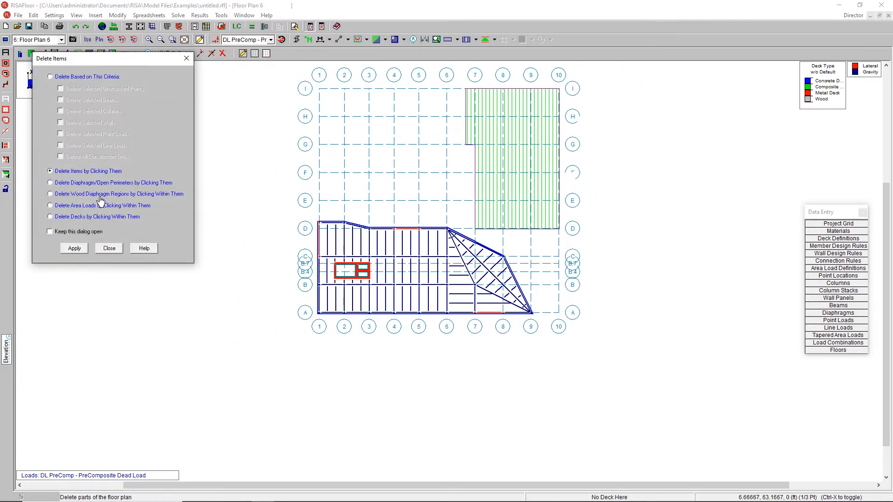
{"action": "left_click", "coordinate": [89, 217]}
{"action": "left_click", "coordinate": [74, 248]}
{"action": "left_click", "coordinate": [538, 183]}
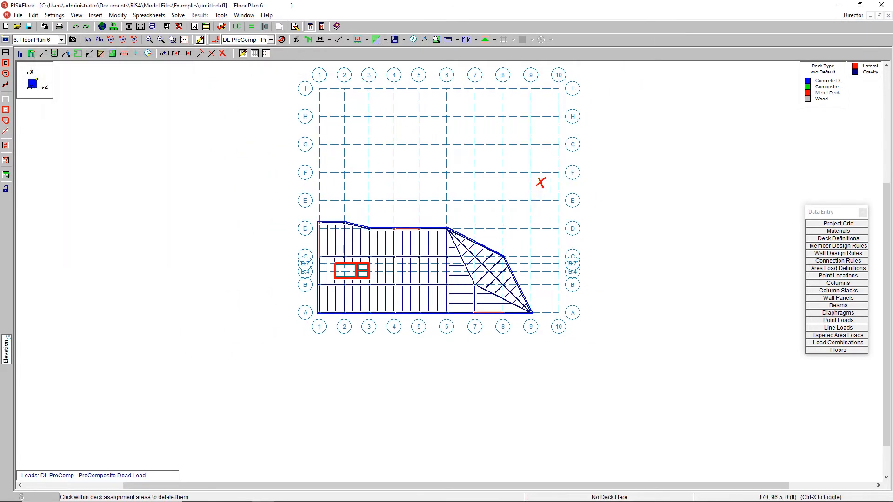
Switch the deck display to show deck types with the default deck, and stop deleting decks.
{"action": "scroll", "coordinate": [486, 286], "scroll_direction": "up", "scroll_amount": 1}
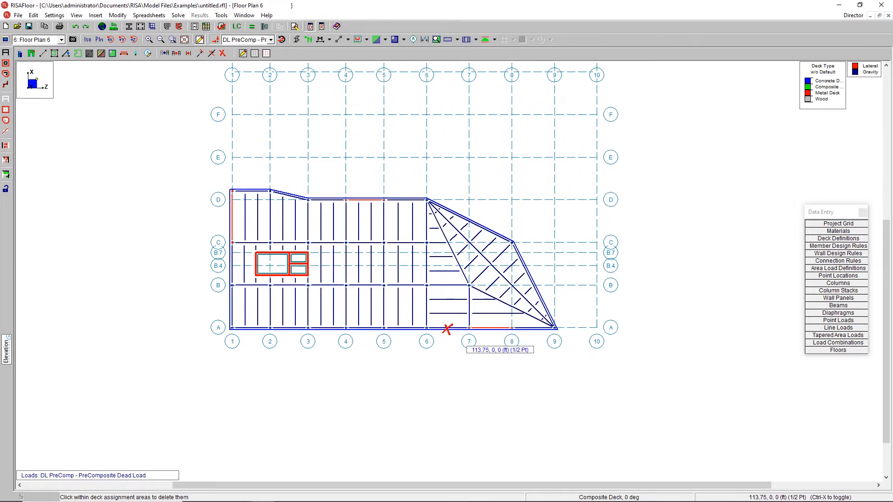
{"action": "left_click", "coordinate": [376, 39]}
{"action": "scroll", "coordinate": [473, 325], "scroll_direction": "up", "scroll_amount": 1}
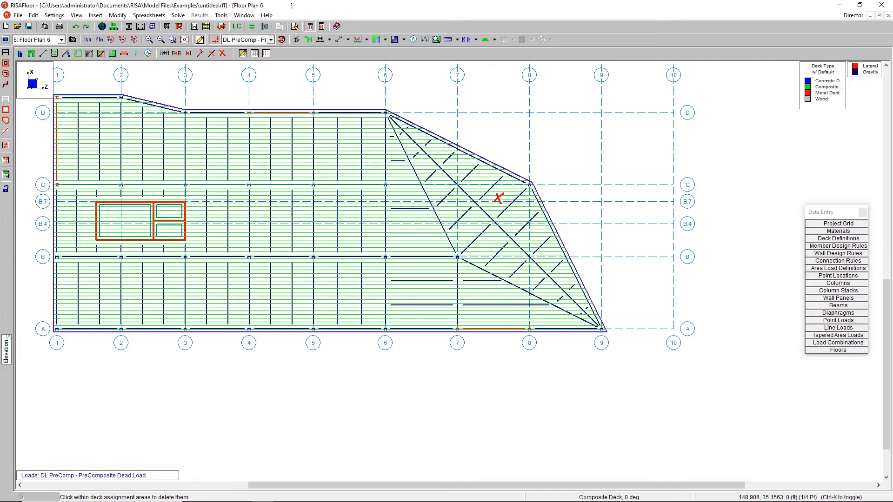
{"action": "key", "text": "Escape"}
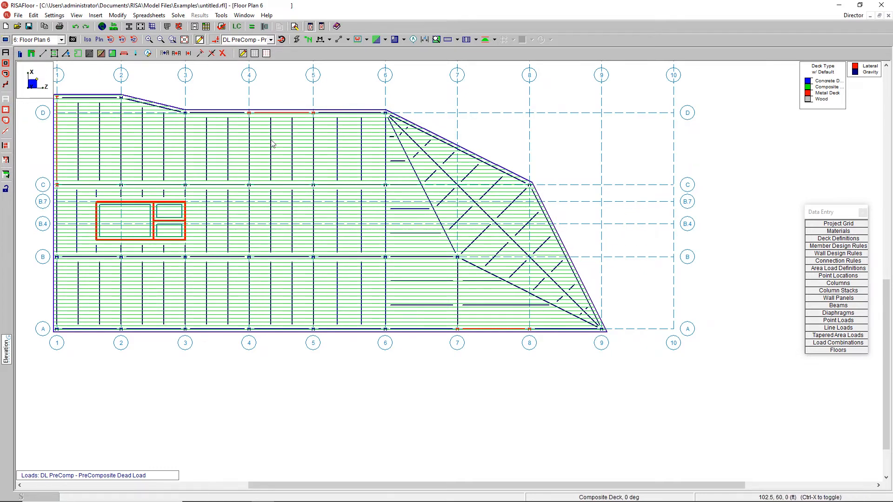
{"action": "left_click", "coordinate": [5, 102]}
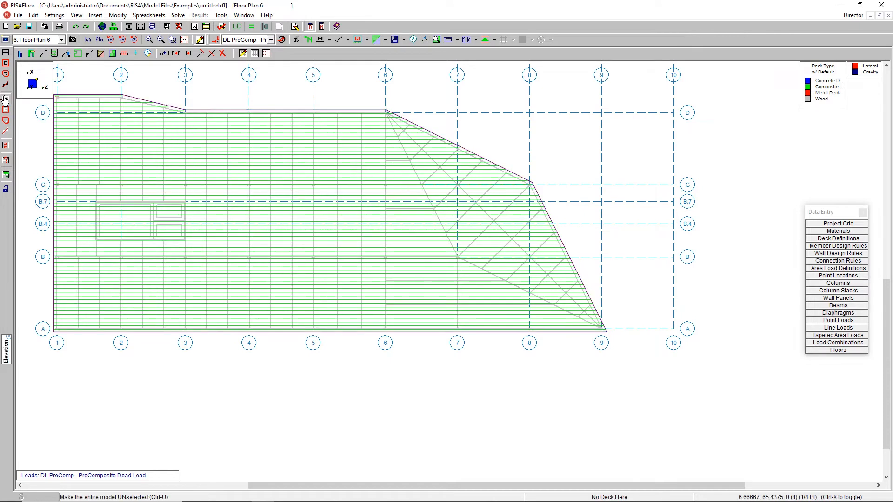
{"action": "left_click", "coordinate": [6, 63]}
{"action": "left_click_drag", "start_coordinate": [374, 108], "coordinate": [479, 348]}
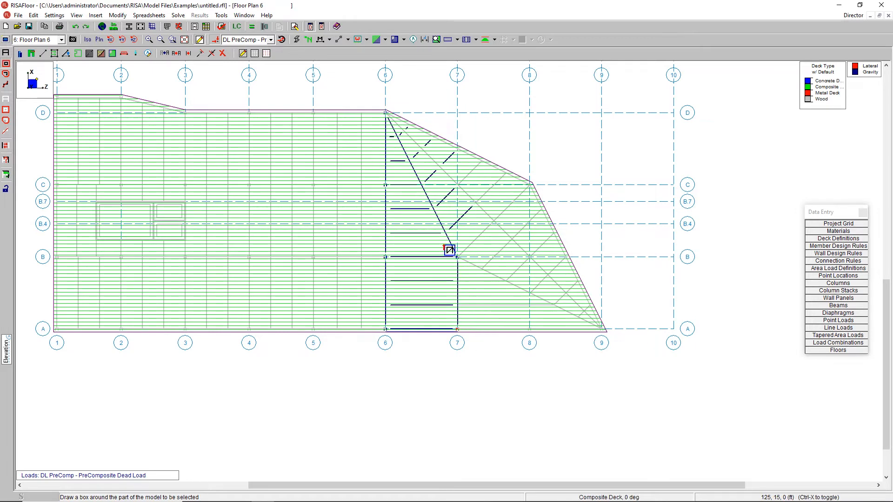
Clear the selection and polygon-select the framing from grid 6 to the diagonal girders, down to grid A.
{"action": "left_click", "coordinate": [6, 75]}
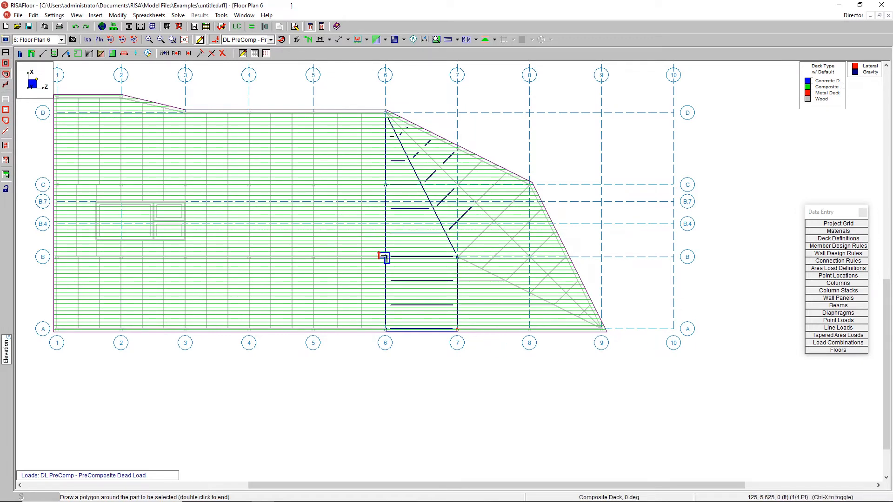
{"action": "left_click", "coordinate": [8, 100]}
{"action": "left_click", "coordinate": [374, 107]}
{"action": "left_click", "coordinate": [376, 345]}
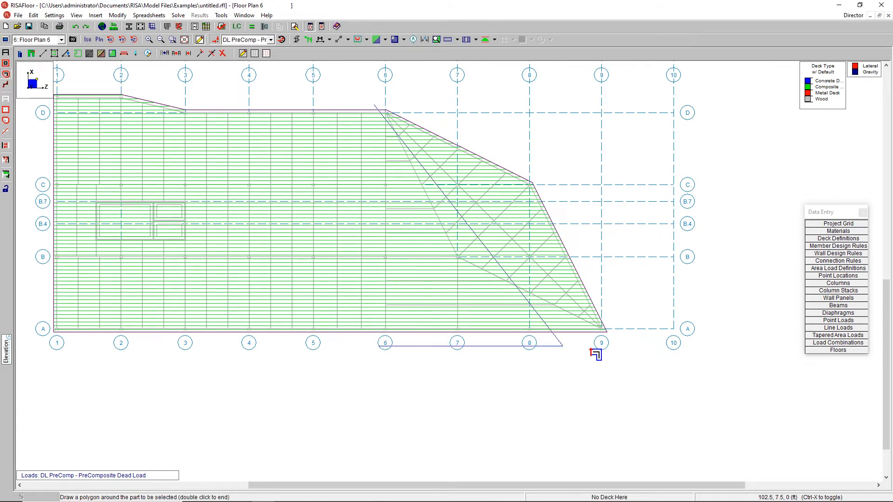
{"action": "left_click", "coordinate": [624, 347]}
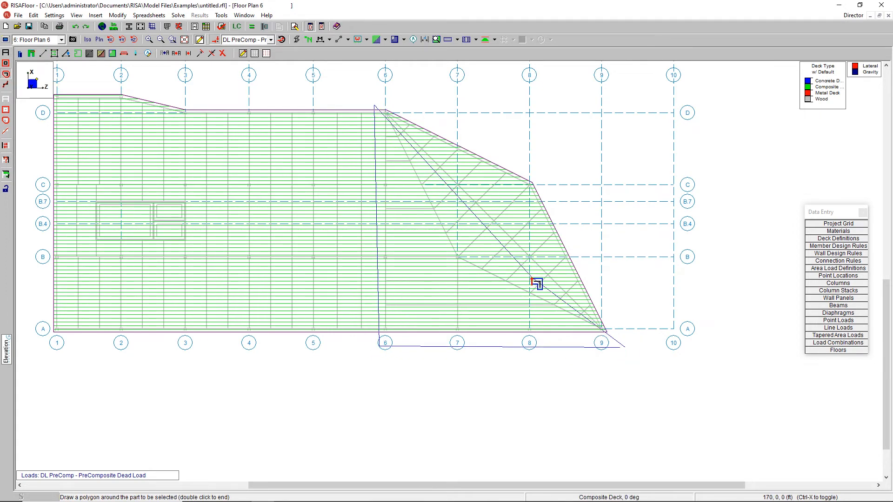
{"action": "left_click", "coordinate": [455, 213]}
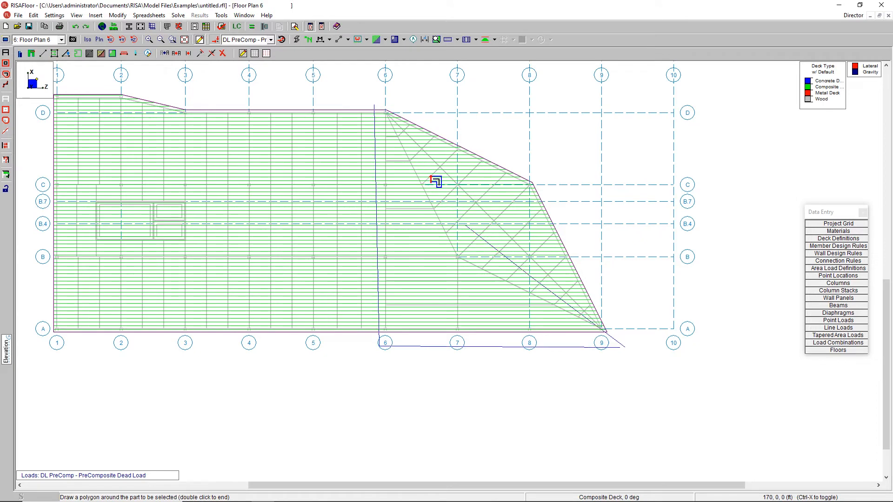
{"action": "double_click", "coordinate": [383, 95]}
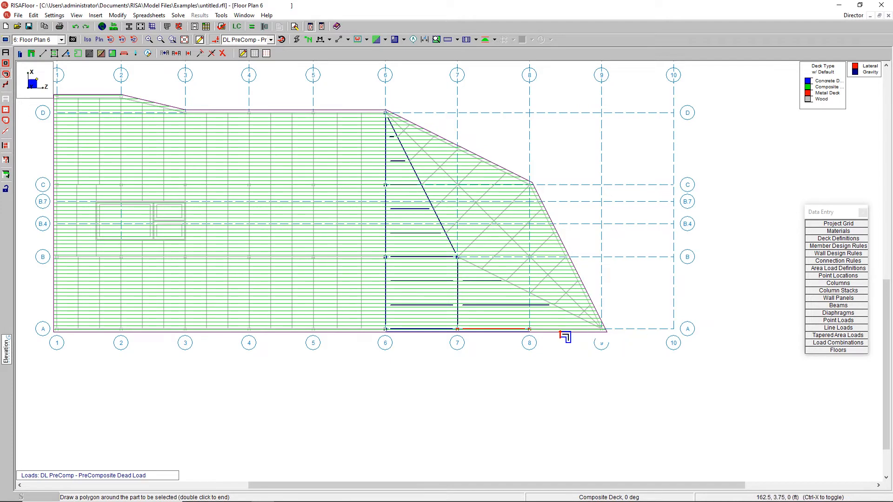
Add the diagonal girder from grid intersection B-7 to A-9 to the selection to close the deck perimeter.
{"action": "scroll", "coordinate": [572, 334], "scroll_direction": "up", "scroll_amount": 1}
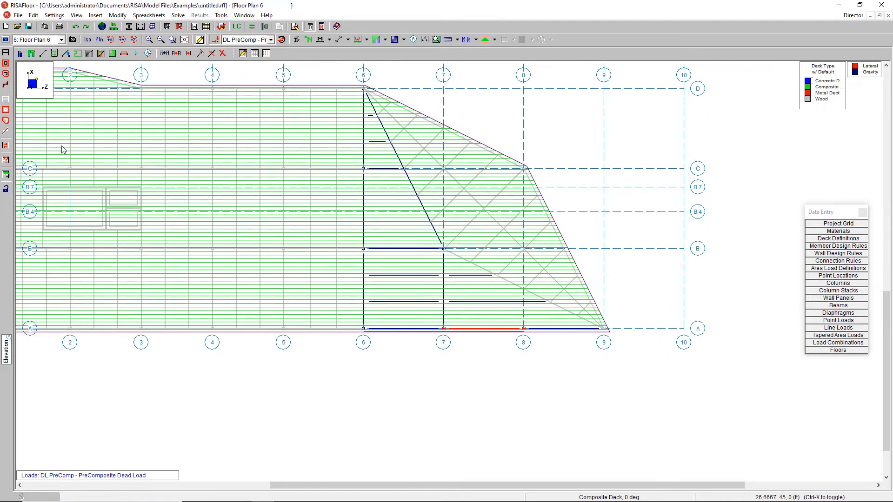
{"action": "left_click", "coordinate": [5, 63]}
{"action": "left_click_drag", "start_coordinate": [557, 314], "coordinate": [622, 351]}
{"action": "key", "text": "Escape"}
{"action": "left_click", "coordinate": [562, 311]}
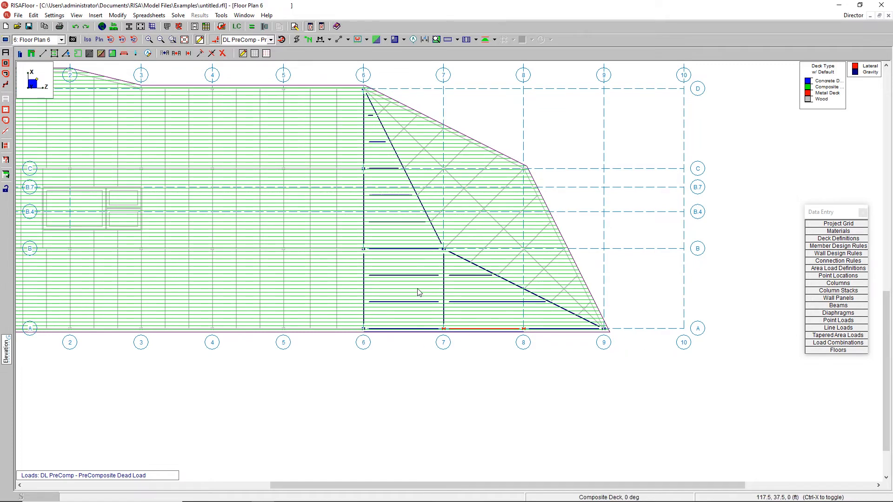
Assign composite deck parallel to the X axis to the area enclosed by the selected framing.
{"action": "left_click", "coordinate": [90, 54]}
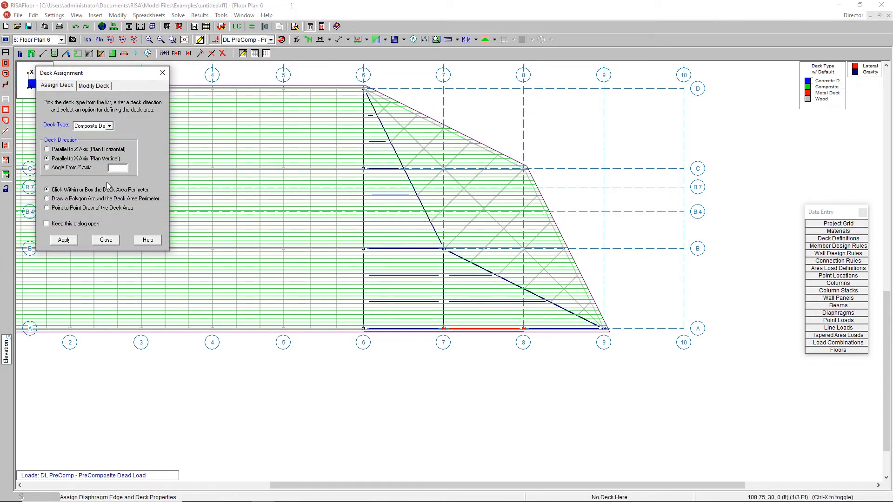
{"action": "left_click", "coordinate": [64, 240]}
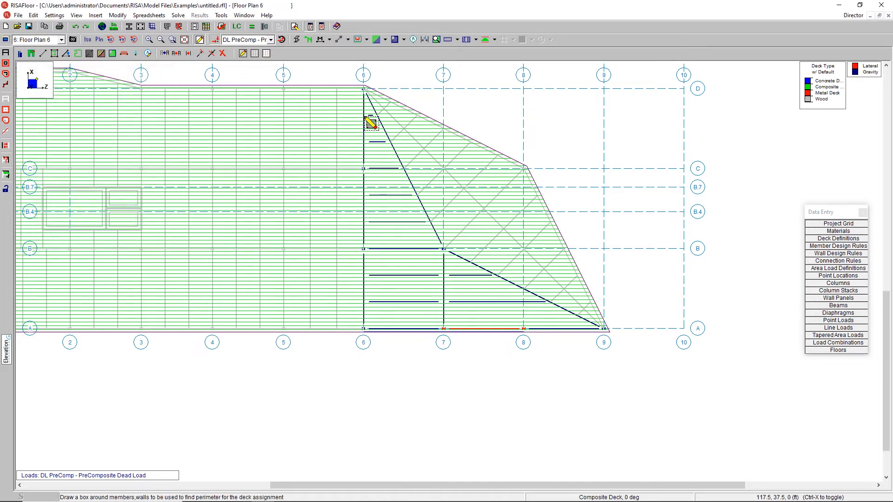
{"action": "left_click_drag", "start_coordinate": [351, 80], "coordinate": [629, 361]}
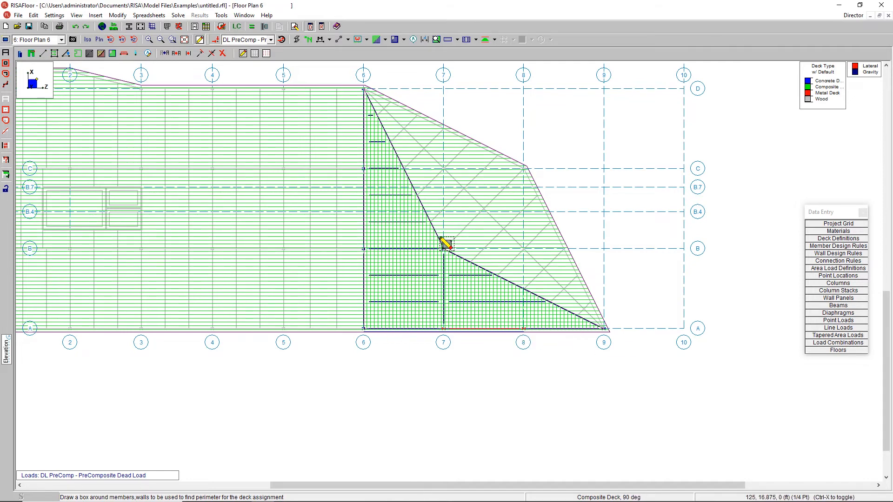
Clear the selection and polygon-select only the skewed framing bay bounded by grid points D-6, C-8, A-9 and B-7.
{"action": "left_click", "coordinate": [7, 101]}
{"action": "left_click", "coordinate": [6, 75]}
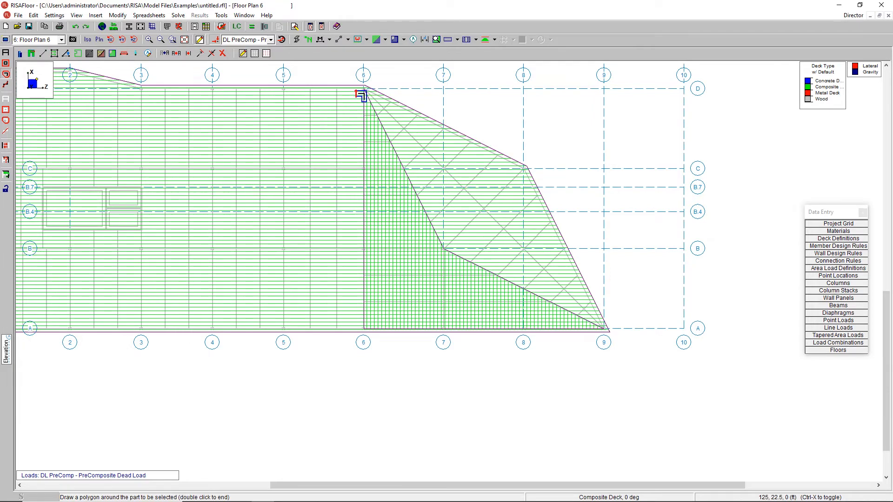
{"action": "left_click", "coordinate": [358, 79]}
{"action": "left_click", "coordinate": [442, 273]}
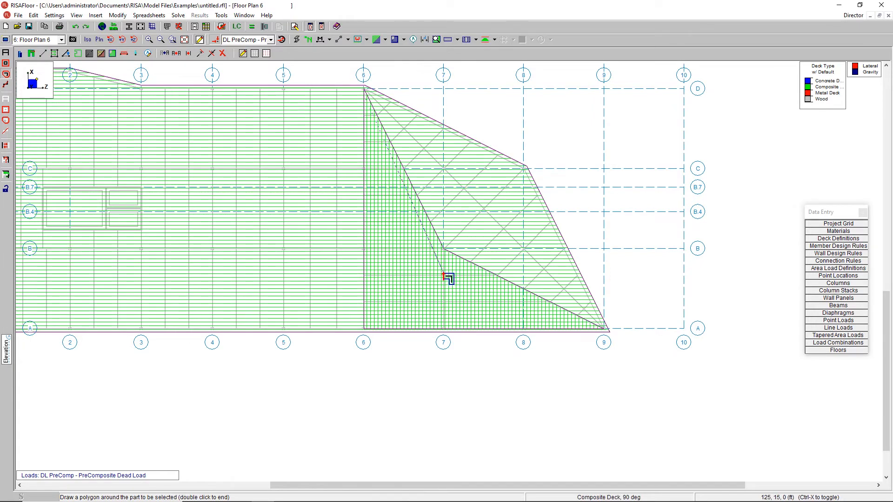
{"action": "left_click", "coordinate": [628, 364]}
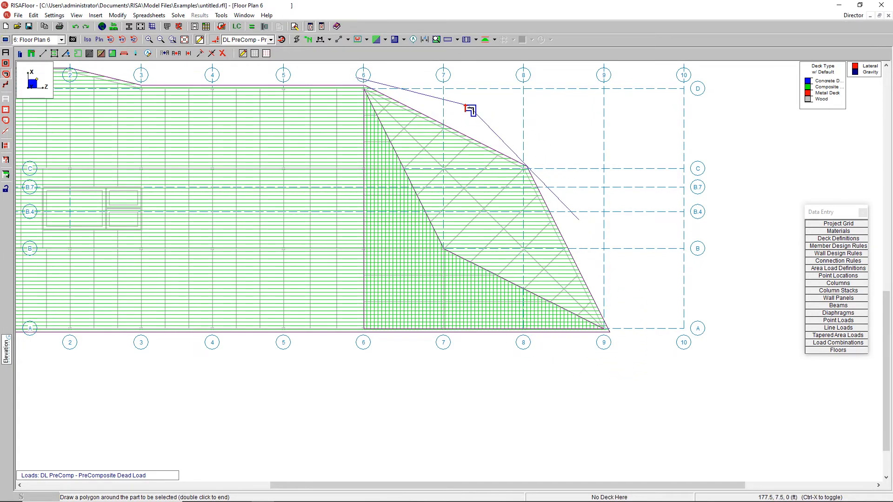
{"action": "double_click", "coordinate": [381, 69]}
{"action": "scroll", "coordinate": [395, 99], "scroll_direction": "up", "scroll_amount": 3}
{"action": "scroll", "coordinate": [361, 101], "scroll_direction": "down", "scroll_amount": 4}
{"action": "scroll", "coordinate": [543, 308], "scroll_direction": "up", "scroll_amount": 4}
{"action": "scroll", "coordinate": [535, 270], "scroll_direction": "down", "scroll_amount": 5}
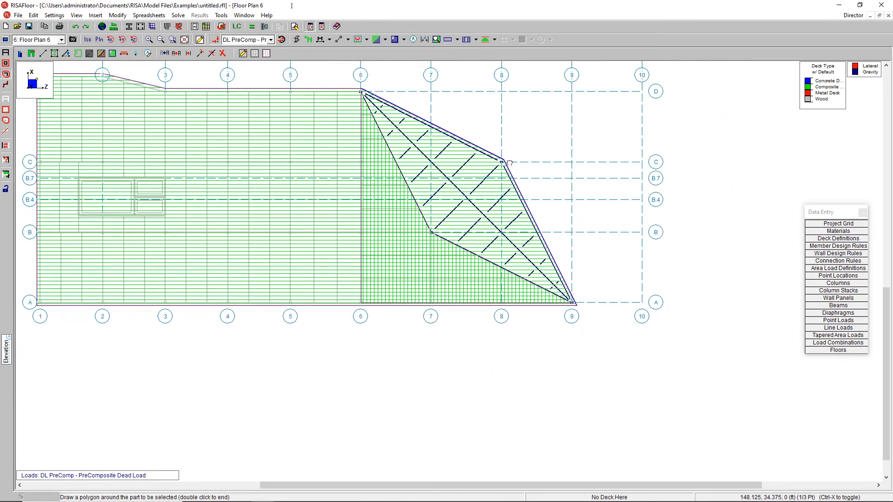
{"action": "middle_click_drag", "start_coordinate": [501, 162], "coordinate": [514, 221]}
{"action": "key", "text": "Escape"}
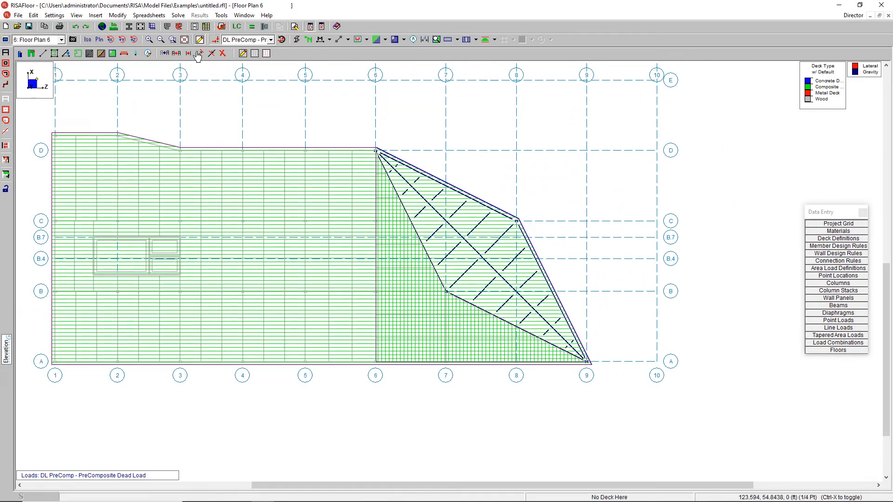
Assign composite deck at 135 degrees from the Z axis to the selected skewed bay.
{"action": "left_click", "coordinate": [89, 54]}
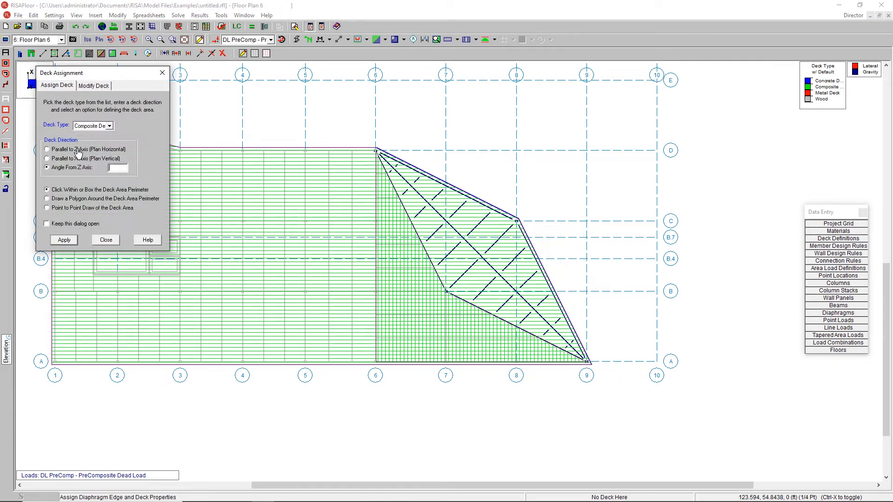
{"action": "left_click_drag", "start_coordinate": [86, 75], "coordinate": [116, 151]}
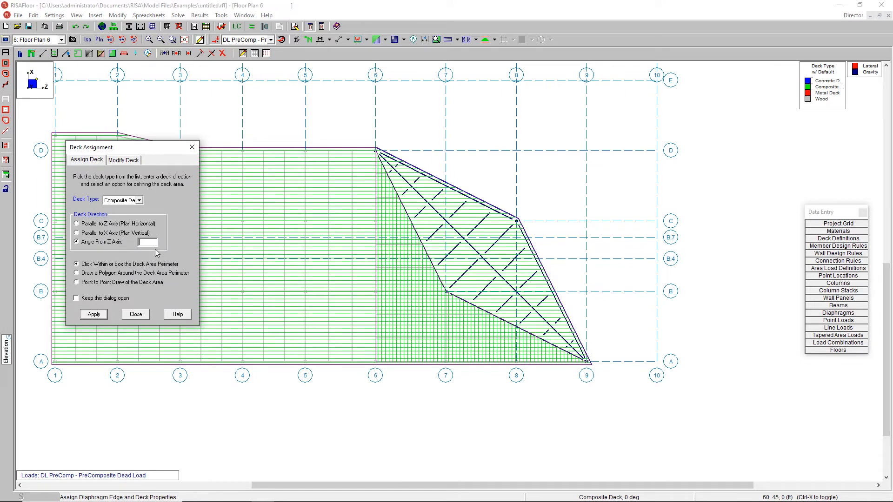
{"action": "type", "text": "135"}
{"action": "left_click", "coordinate": [93, 314]}
{"action": "left_click", "coordinate": [529, 304]}
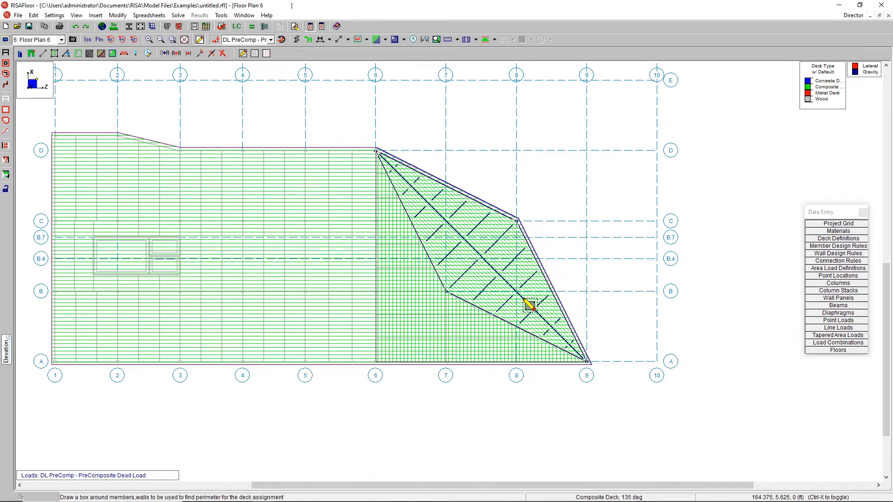
{"action": "scroll", "coordinate": [465, 265], "scroll_direction": "up", "scroll_amount": 3}
{"action": "scroll", "coordinate": [456, 208], "scroll_direction": "down", "scroll_amount": 2}
{"action": "scroll", "coordinate": [471, 221], "scroll_direction": "down", "scroll_amount": 1}
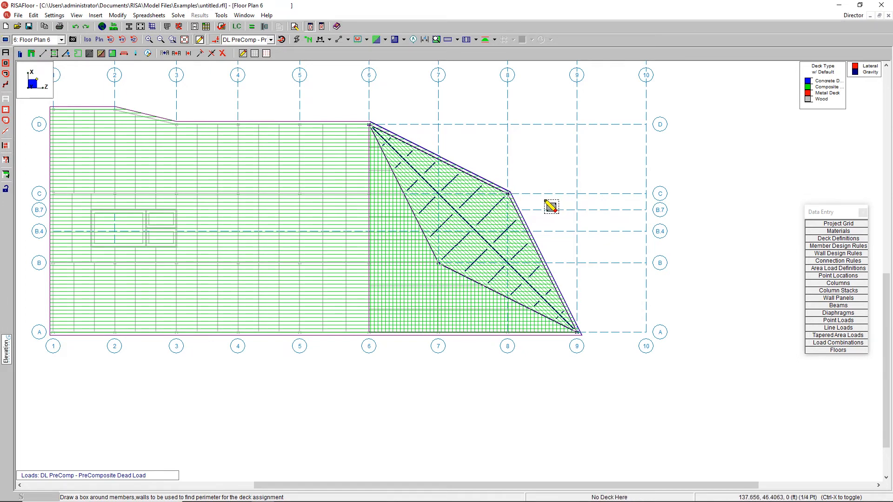
{"action": "scroll", "coordinate": [529, 193], "scroll_direction": "down", "scroll_amount": 2}
{"action": "key", "text": "Escape"}
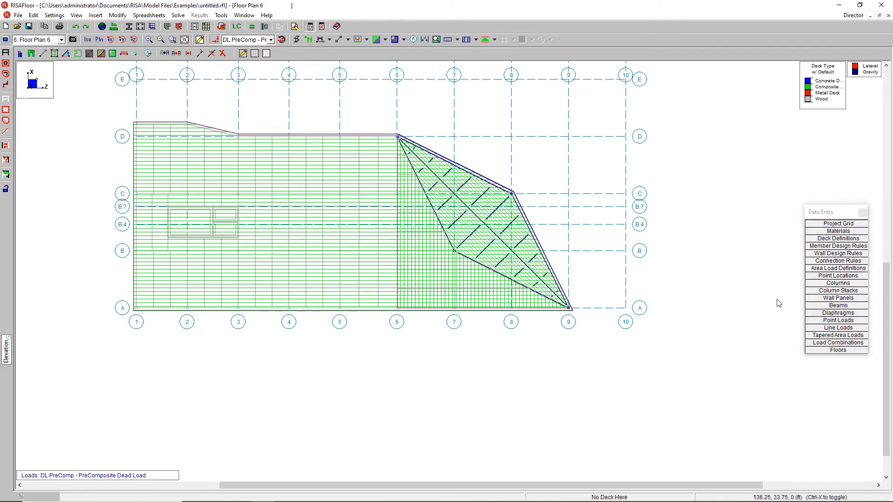
Check the elevations of the existing floor plans in the Floors spreadsheet.
{"action": "left_click", "coordinate": [838, 351]}
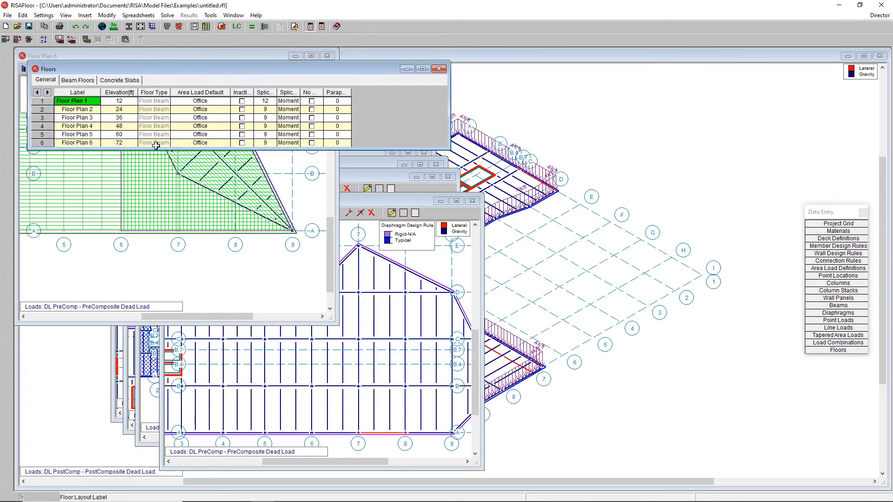
{"action": "left_click_drag", "start_coordinate": [155, 147], "coordinate": [156, 192]}
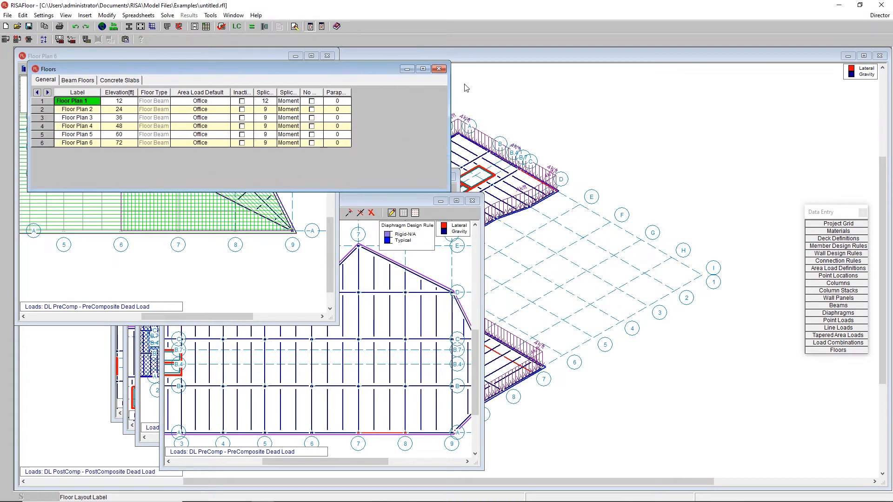
{"action": "left_click", "coordinate": [438, 69]}
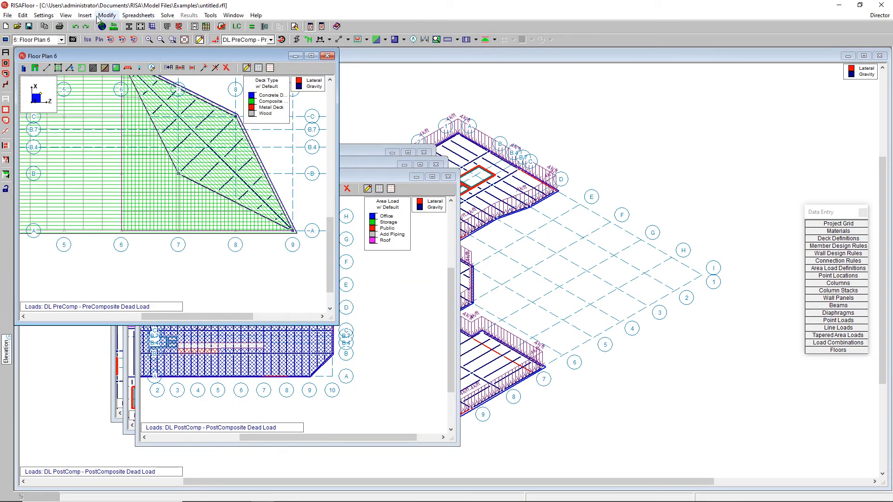
Create Floor Plan 7 as a beam-supported copy of Floor Plan 6 at an elevation of 84 ft.
{"action": "left_click", "coordinate": [85, 15]}
{"action": "left_click", "coordinate": [102, 48]}
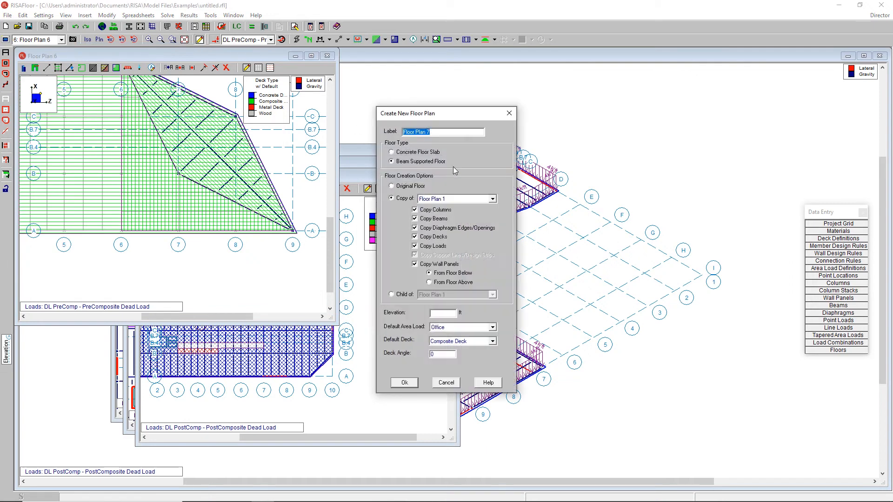
{"action": "left_click", "coordinate": [447, 199]}
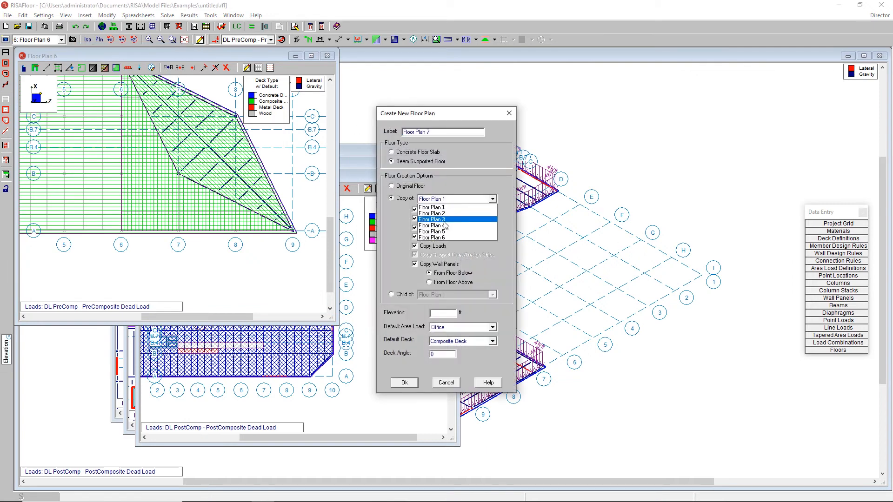
{"action": "left_click", "coordinate": [442, 239]}
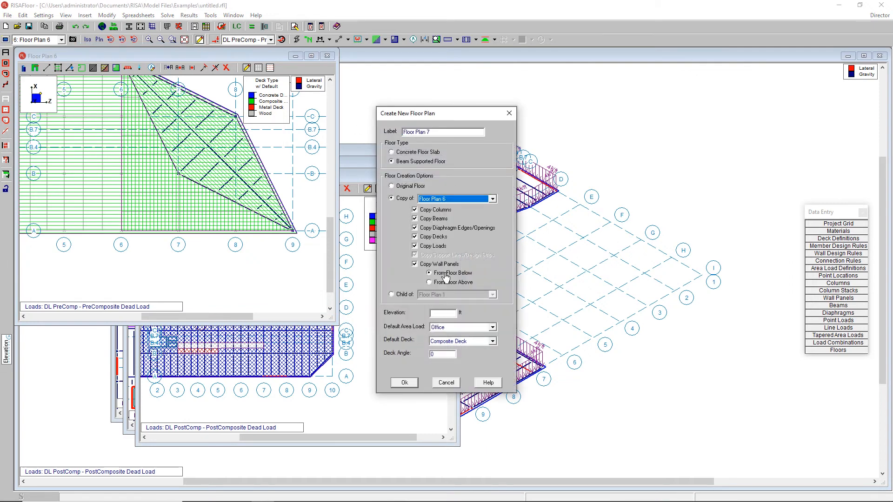
{"action": "left_click", "coordinate": [455, 315]}
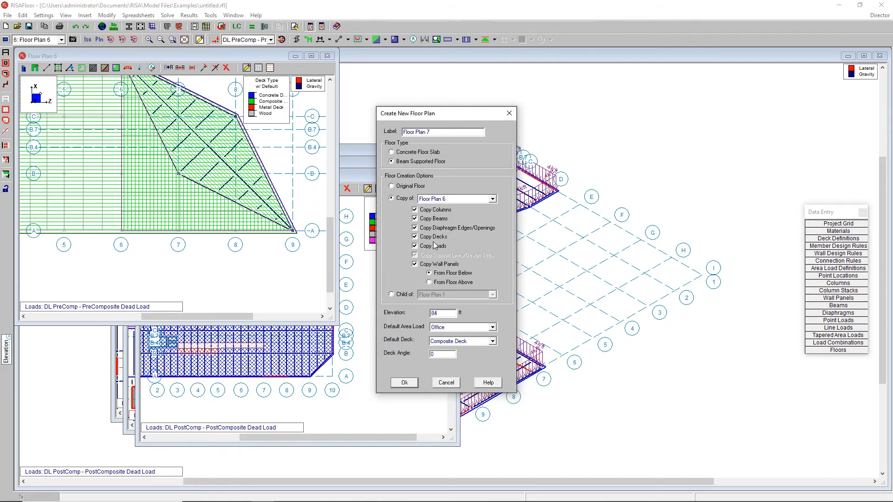
{"action": "left_click", "coordinate": [412, 384]}
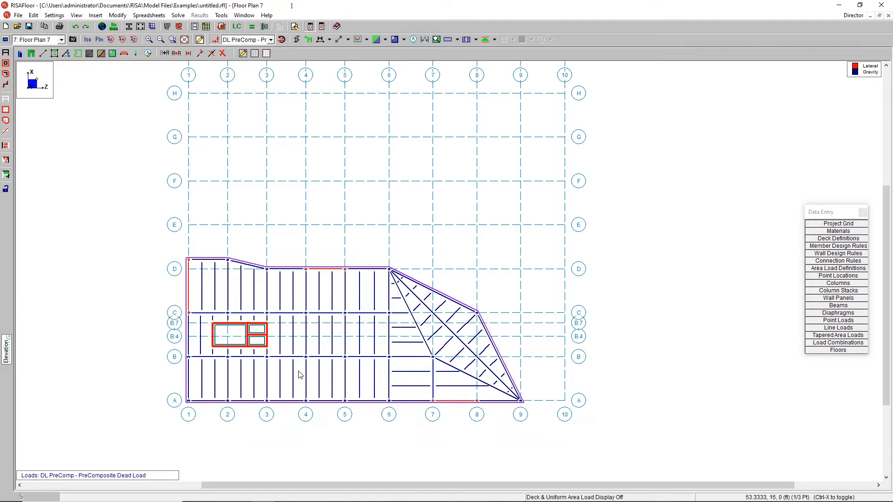
Set up beam-supported Floor Plan 8 as a copy of Floor Plan 7 at an elevation of 96 ft.
{"action": "scroll", "coordinate": [421, 344], "scroll_direction": "down", "scroll_amount": 1}
{"action": "left_click", "coordinate": [100, 16]}
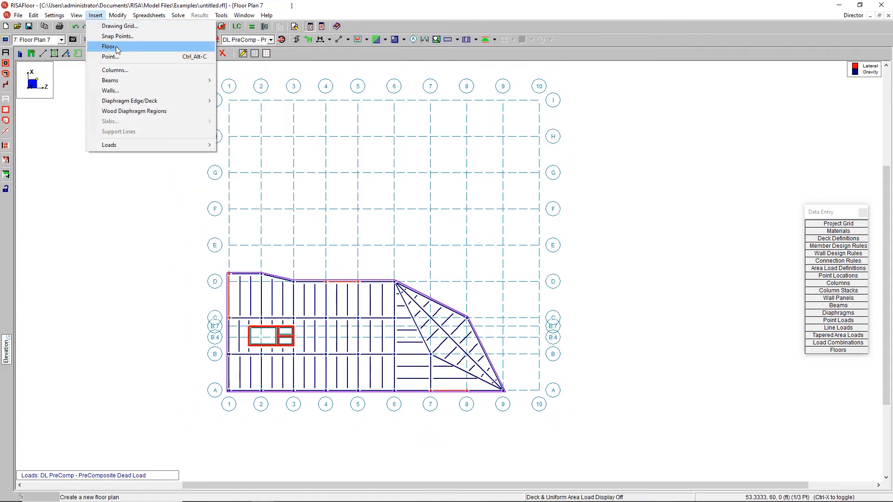
{"action": "left_click", "coordinate": [116, 47]}
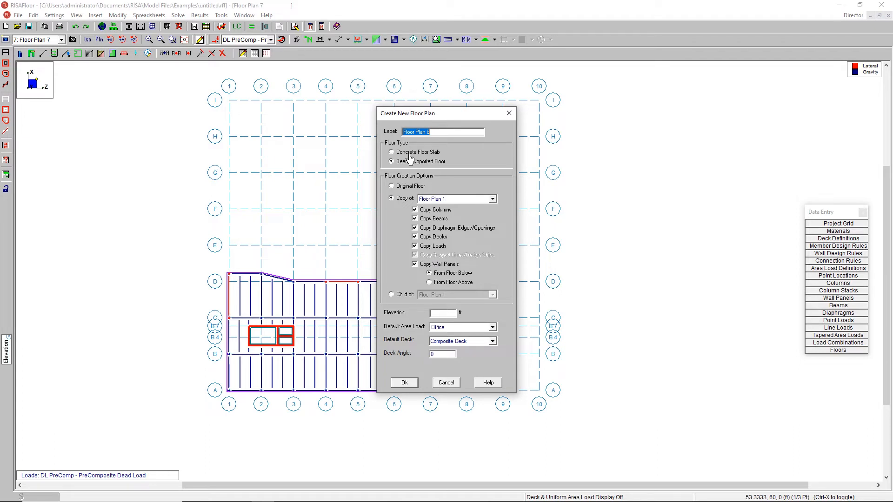
{"action": "left_click", "coordinate": [447, 314]}
{"action": "left_click", "coordinate": [451, 199]}
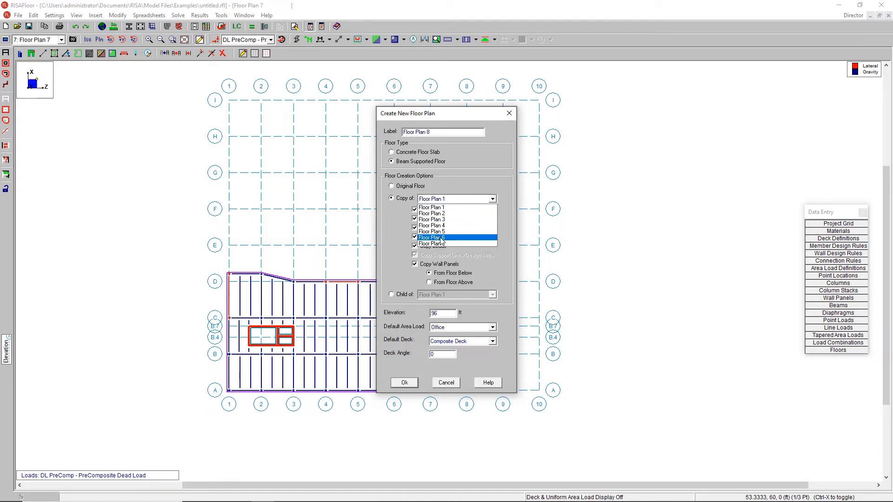
{"action": "left_click", "coordinate": [445, 244]}
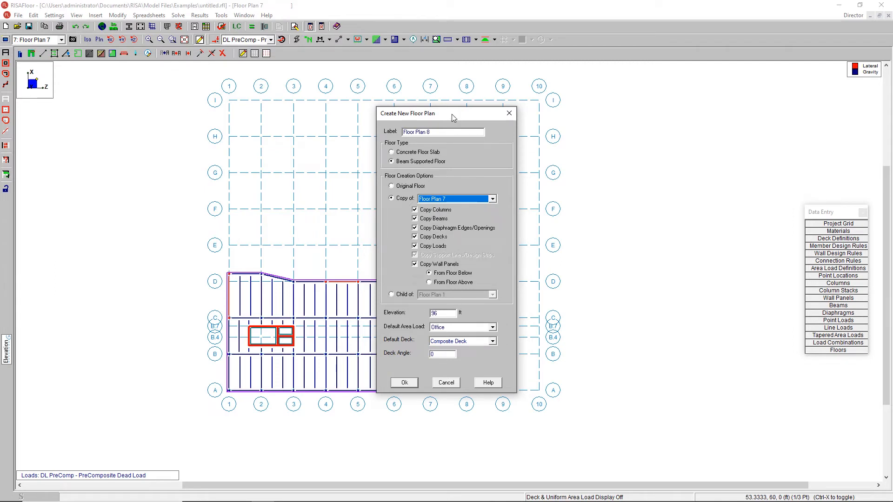
{"action": "left_click_drag", "start_coordinate": [452, 115], "coordinate": [667, 133]}
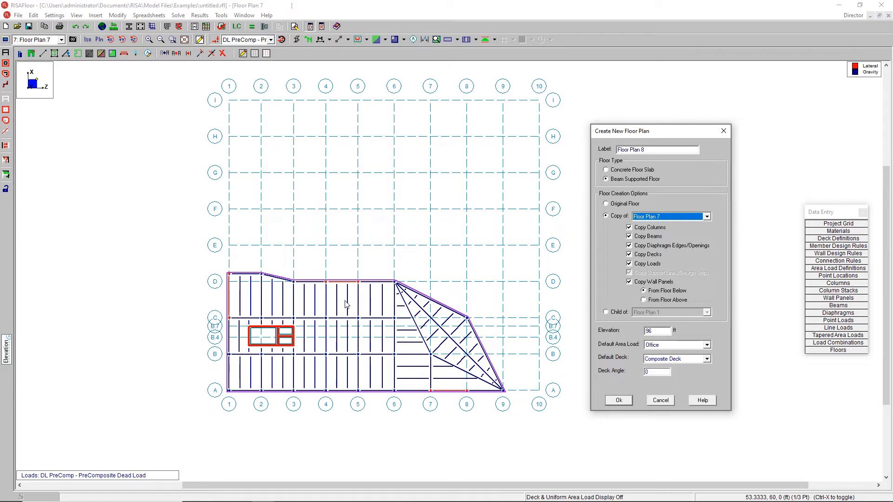
Exclude columns, beams, diaphragm edges/openings, decks and loads from the floor copy, keeping only the wall panels from the floor below.
{"action": "left_click", "coordinate": [633, 228]}
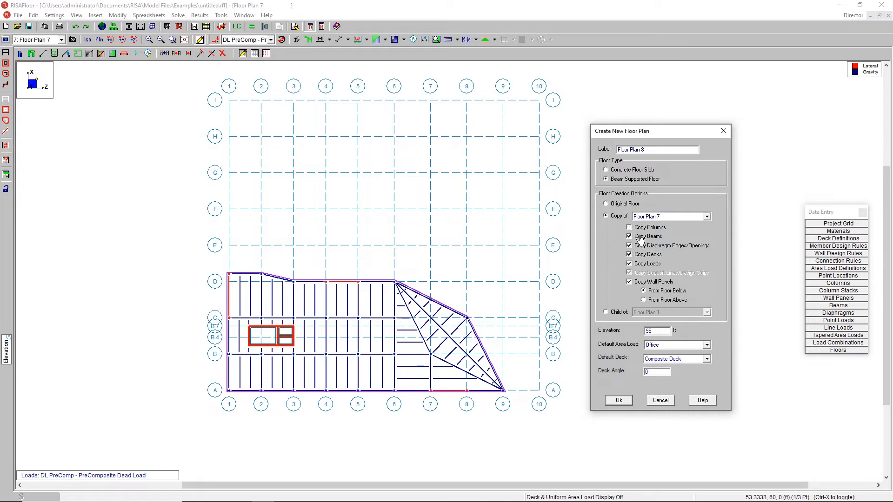
{"action": "left_click", "coordinate": [640, 246]}
{"action": "left_click", "coordinate": [640, 256]}
{"action": "left_click", "coordinate": [642, 264]}
Set the default area load to Roof and the default deck to Metal Deck, and create Floor Plan 8.
{"action": "left_click", "coordinate": [671, 345]}
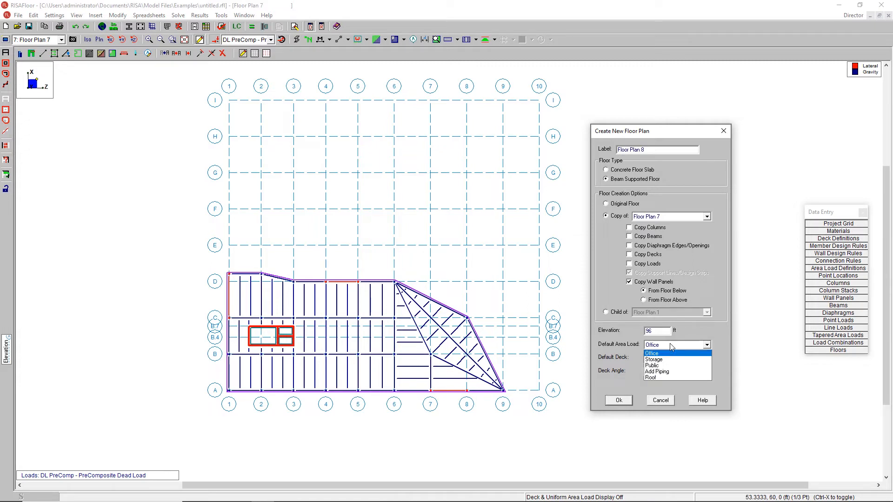
{"action": "left_click", "coordinate": [661, 377]}
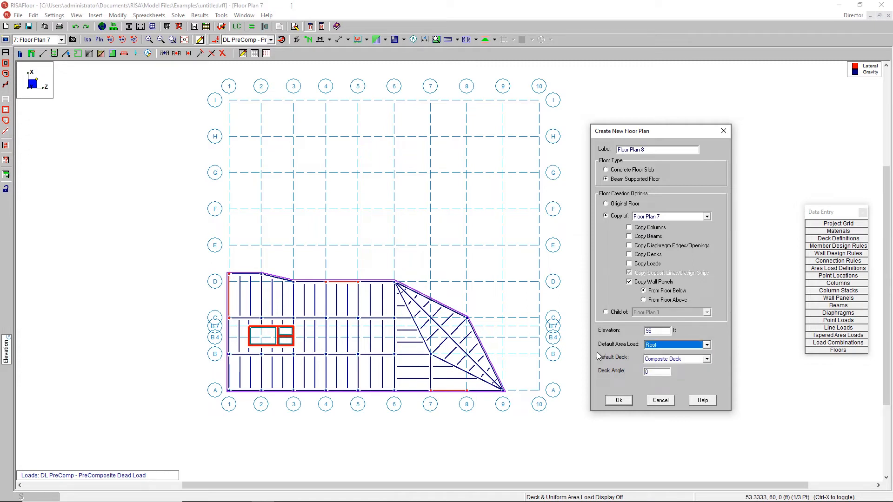
{"action": "left_click", "coordinate": [670, 363]}
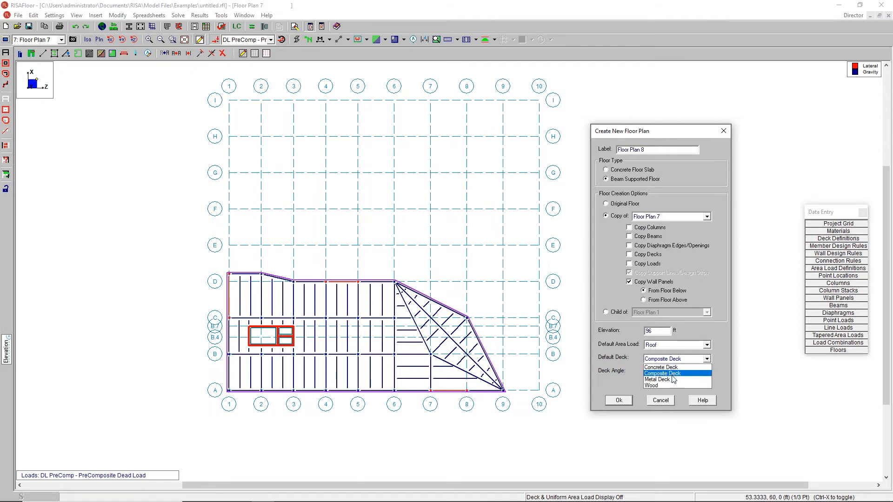
{"action": "left_click", "coordinate": [673, 380]}
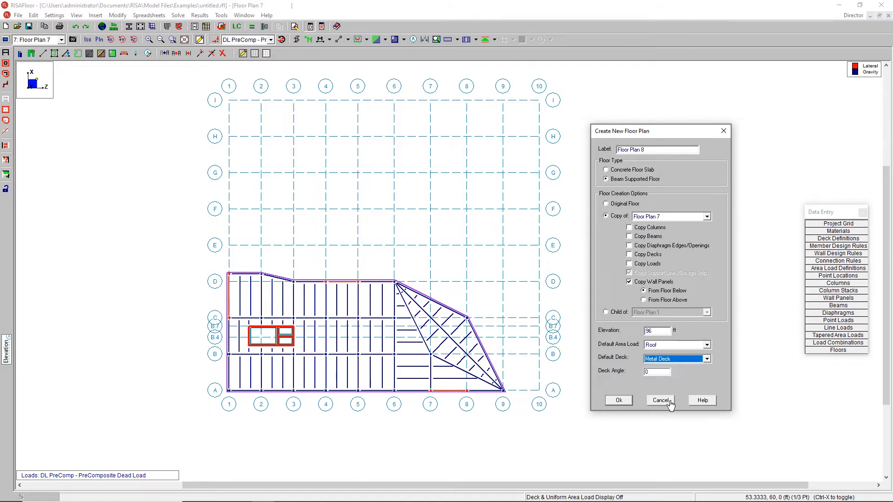
{"action": "left_click", "coordinate": [619, 401]}
{"action": "left_click", "coordinate": [348, 92]}
Import TopFloor_FLOOR_1.dxf in inches as a drawing grid underlay at origin 0, 0 with all layers.
{"action": "scroll", "coordinate": [355, 325], "scroll_direction": "up", "scroll_amount": 3}
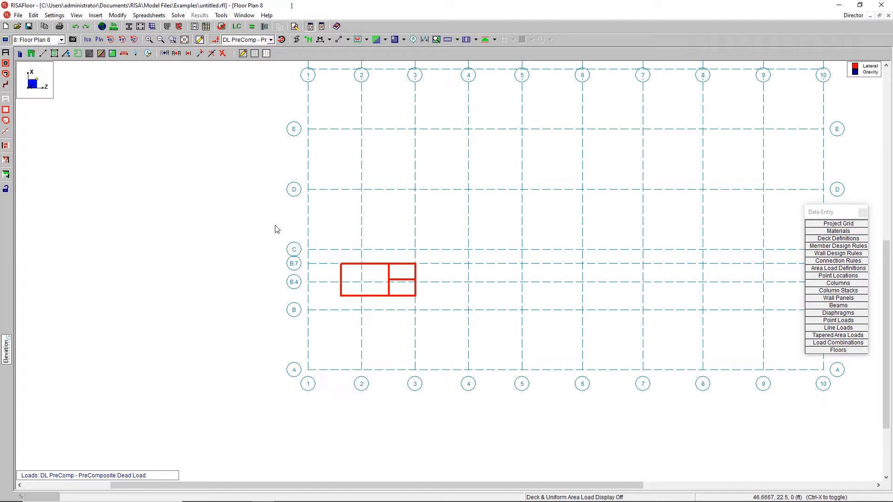
{"action": "left_click", "coordinate": [243, 54]}
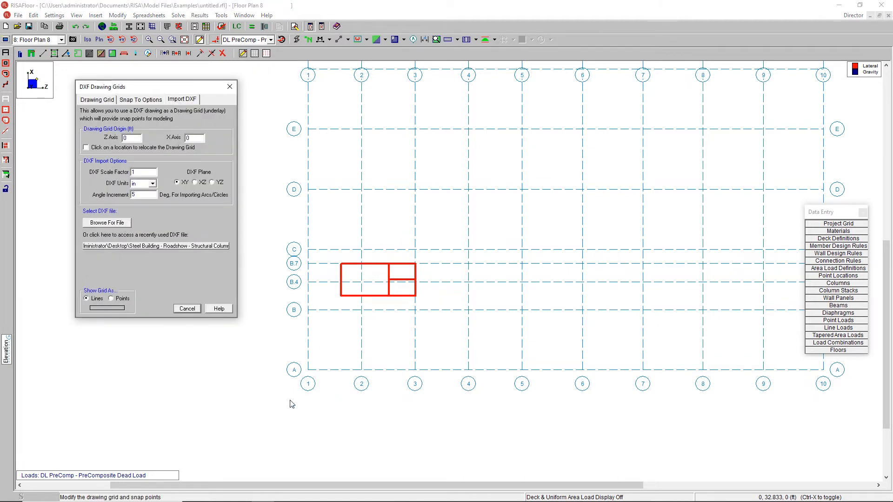
{"action": "left_click", "coordinate": [123, 226]}
{"action": "left_click", "coordinate": [188, 190]}
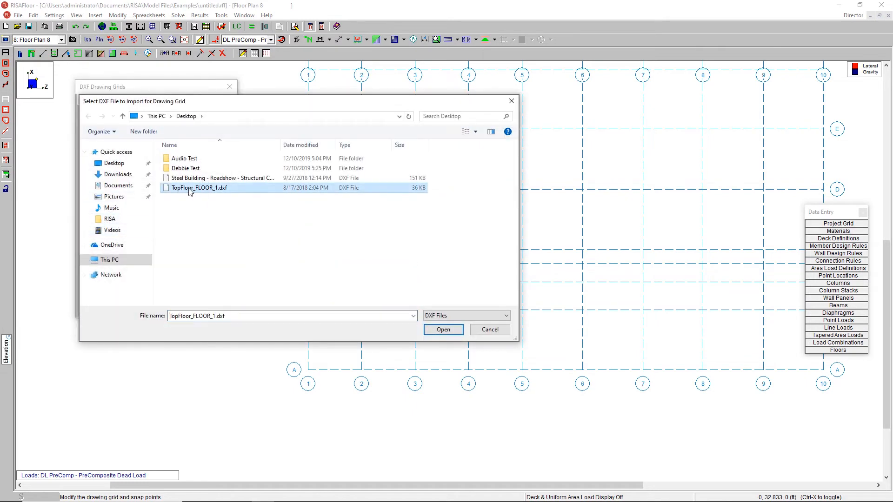
{"action": "left_click", "coordinate": [442, 329]}
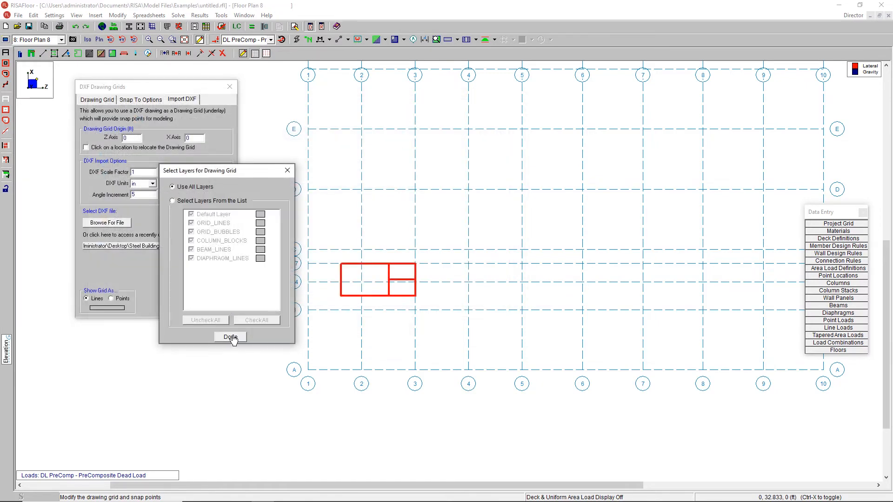
{"action": "left_click", "coordinate": [287, 170]}
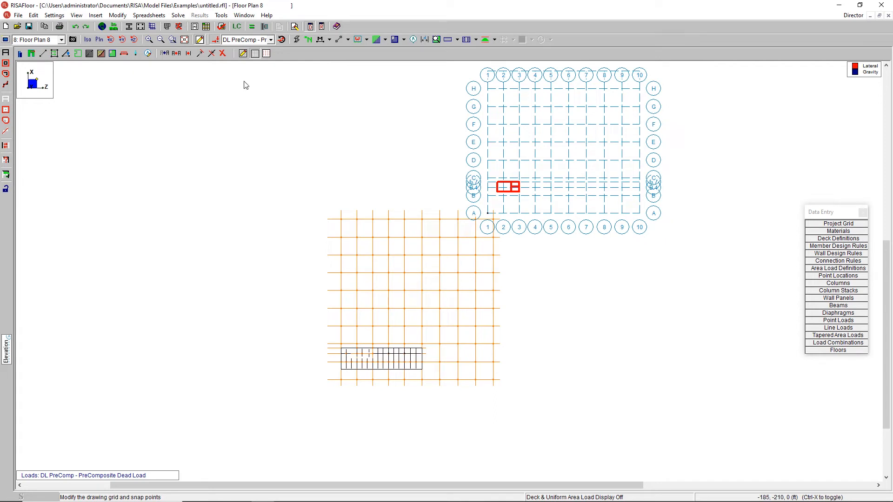
Re-import TopFloor_FLOOR_1.dxf with its origin at Z 185 ft and X 210 ft, keeping every layer in the list selected.
{"action": "left_click", "coordinate": [243, 54]}
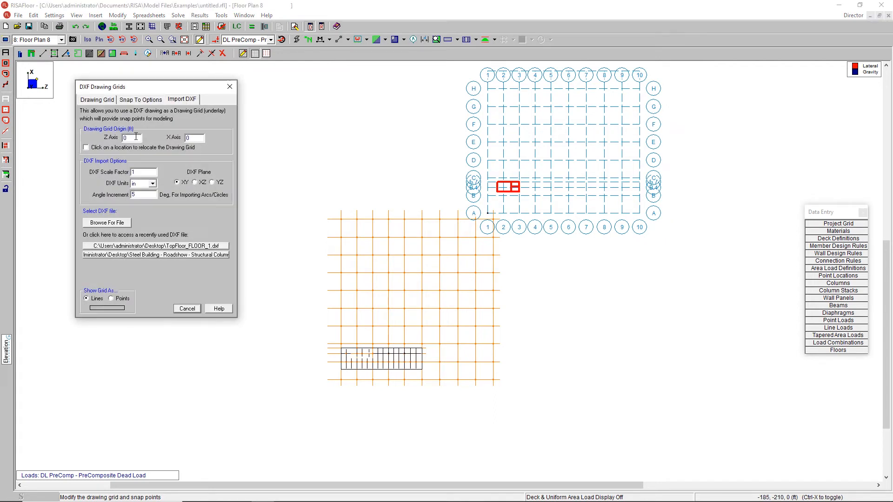
{"action": "type", "text": "185"}
{"action": "left_click", "coordinate": [153, 247]}
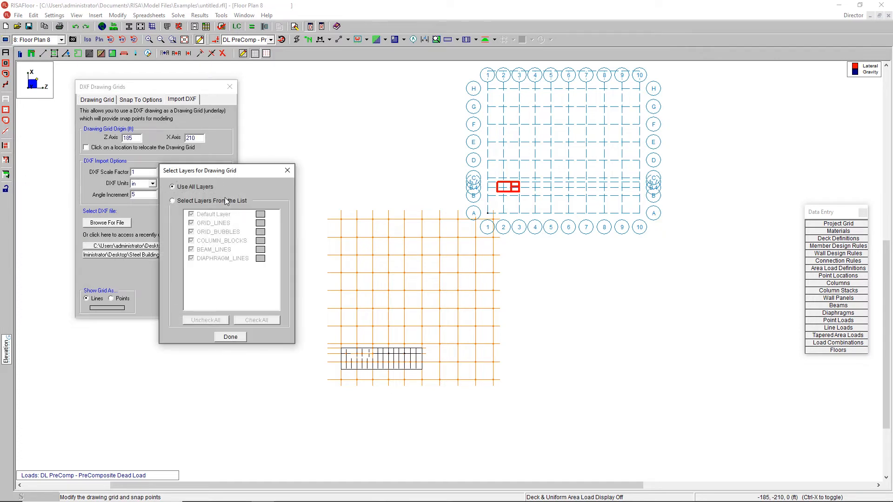
{"action": "left_click", "coordinate": [201, 202]}
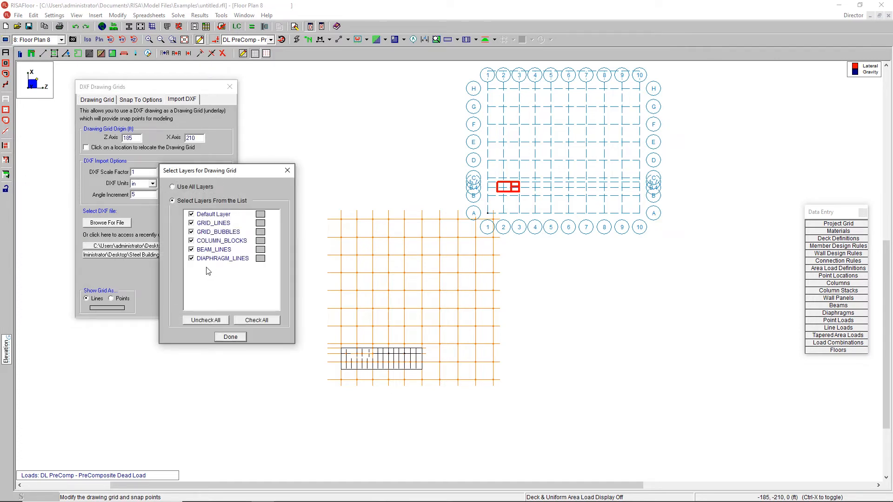
{"action": "left_click", "coordinate": [230, 337]}
{"action": "scroll", "coordinate": [420, 320], "scroll_direction": "up", "scroll_amount": 4}
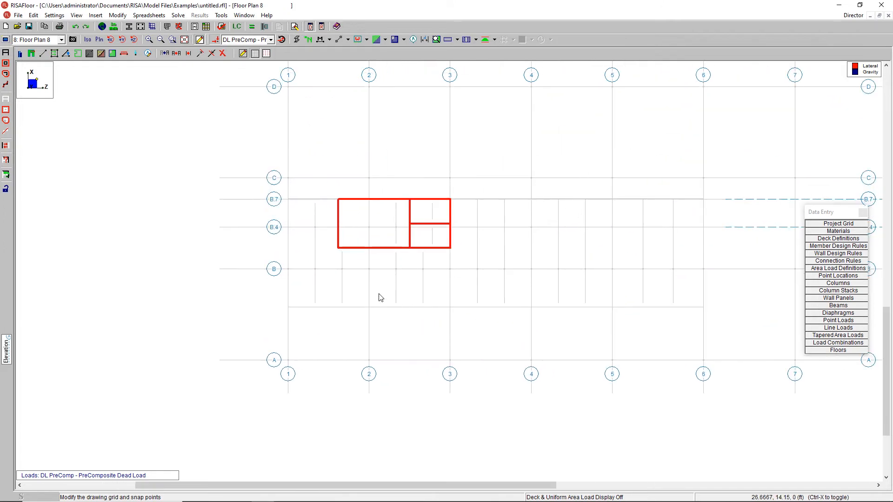
Load the TopFloor_FLOOR_1.dxf underlay once more with the same origin and all listed layers.
{"action": "left_click", "coordinate": [243, 54]}
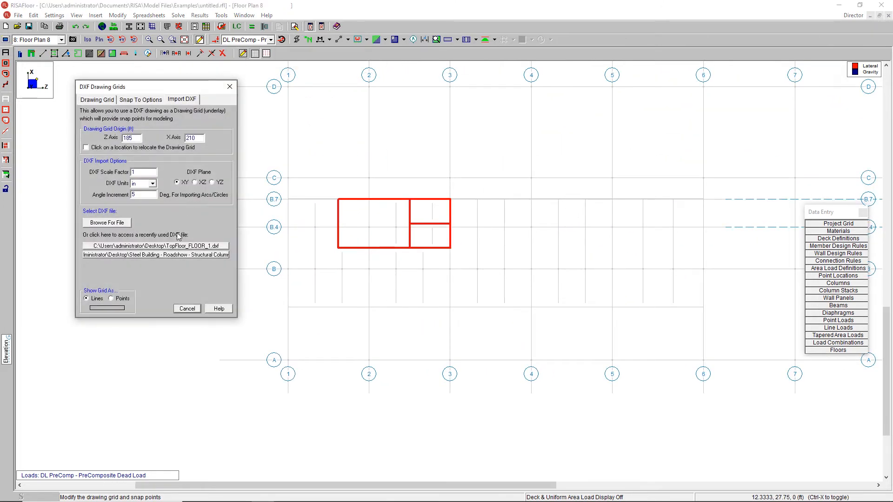
{"action": "left_click", "coordinate": [216, 247]}
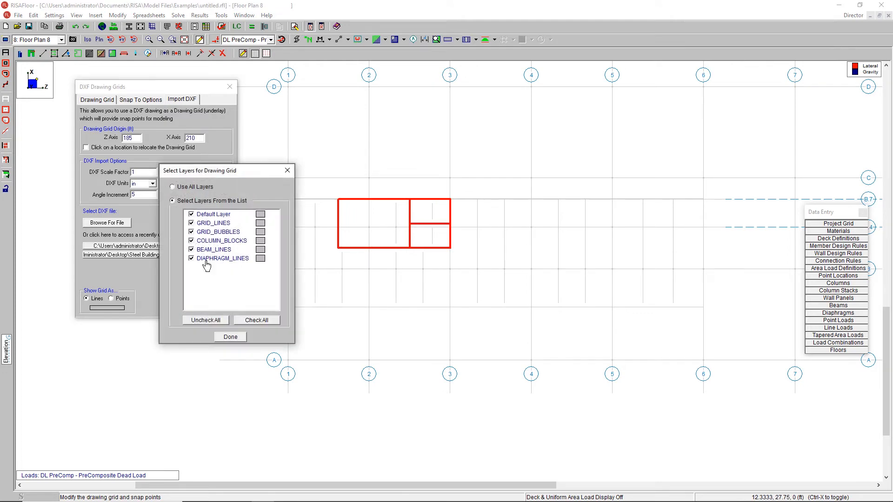
{"action": "left_click", "coordinate": [230, 336]}
{"action": "scroll", "coordinate": [420, 257], "scroll_direction": "up", "scroll_amount": 3}
{"action": "scroll", "coordinate": [488, 267], "scroll_direction": "up", "scroll_amount": 2}
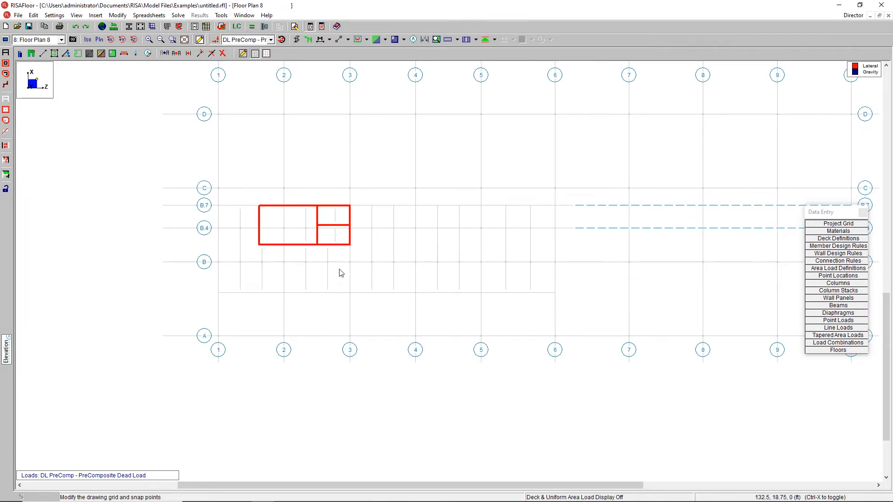
Try placing a hot-rolled A992 wide flange gravity column rotated 90 degrees at grid point B.4-1.
{"action": "left_click", "coordinate": [20, 55]}
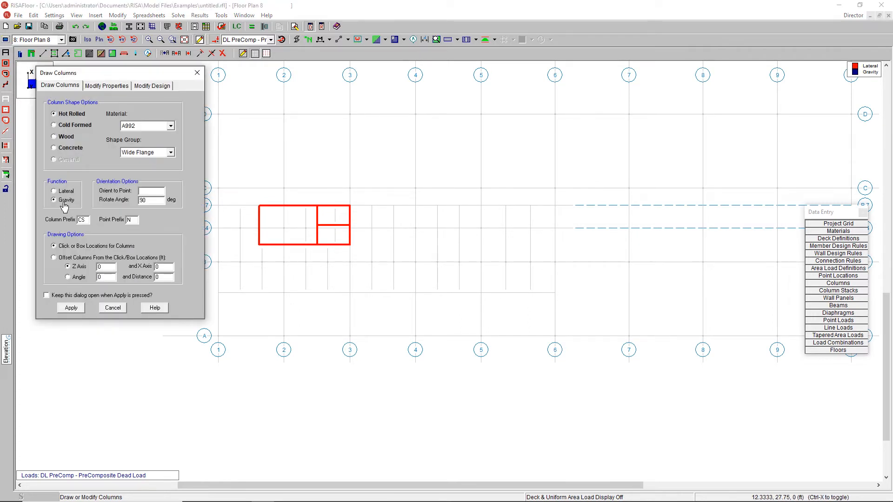
{"action": "left_click", "coordinate": [71, 308]}
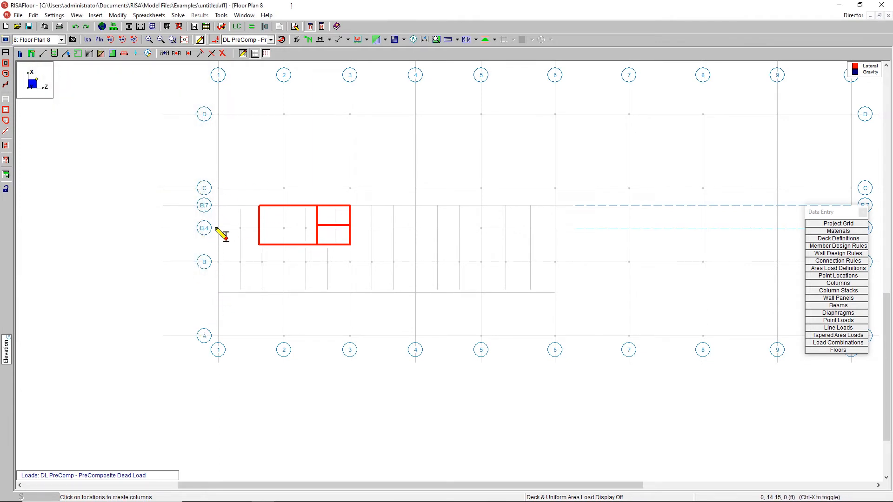
{"action": "scroll", "coordinate": [218, 231], "scroll_direction": "up", "scroll_amount": 2}
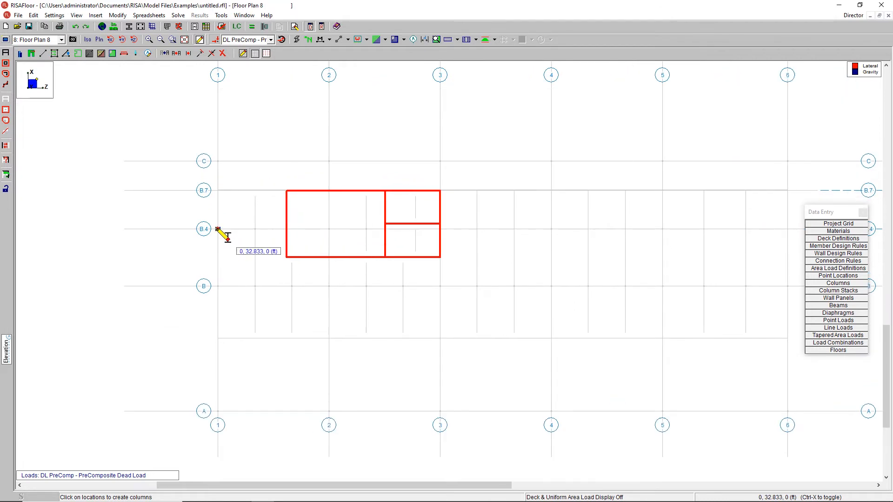
{"action": "scroll", "coordinate": [412, 253], "scroll_direction": "down", "scroll_amount": 1}
{"action": "scroll", "coordinate": [357, 259], "scroll_direction": "down", "scroll_amount": 1}
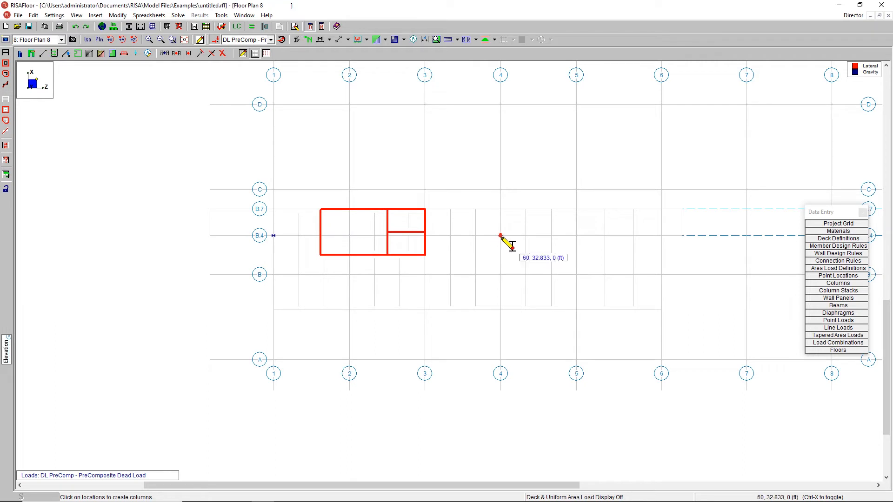
Change the column rotation angle and place wide flange gravity columns on grid line B.4 at grids 1, 4, 5 and 6.
{"action": "left_click", "coordinate": [20, 54]}
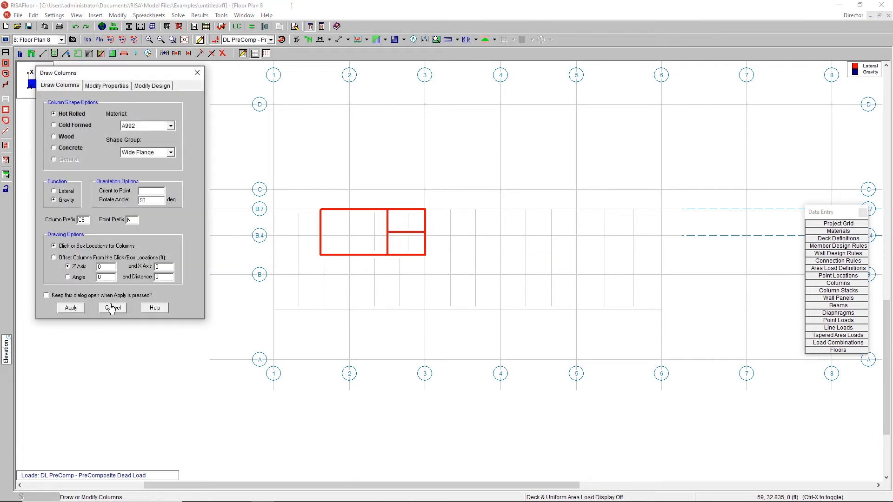
{"action": "double_click", "coordinate": [150, 201]}
{"action": "left_click", "coordinate": [70, 308]}
{"action": "scroll", "coordinate": [349, 249], "scroll_direction": "up", "scroll_amount": 3}
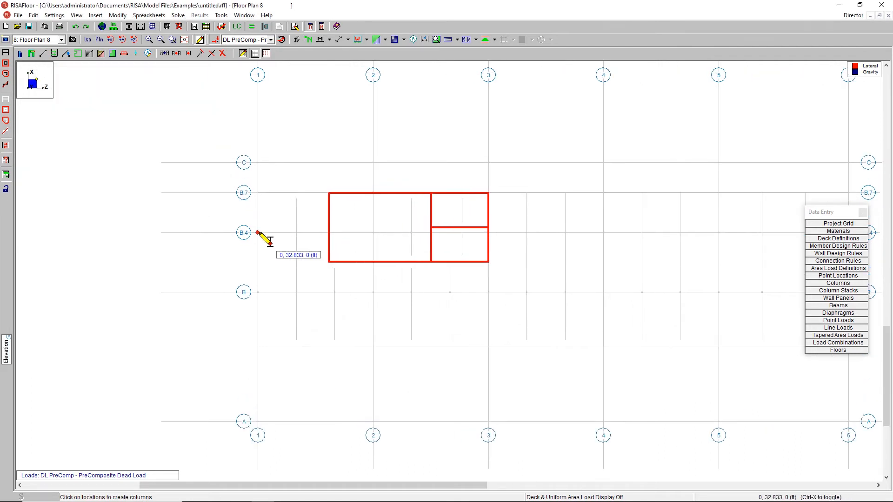
{"action": "scroll", "coordinate": [439, 267], "scroll_direction": "down", "scroll_amount": 2}
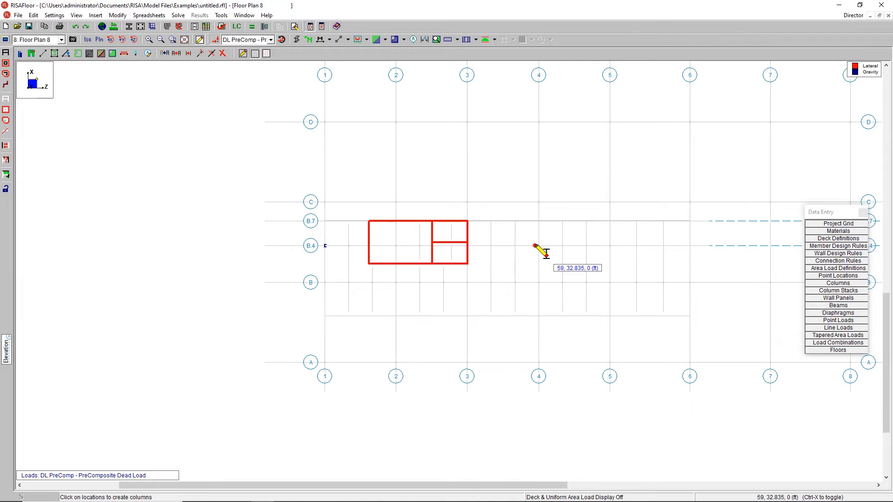
{"action": "left_click", "coordinate": [539, 246]}
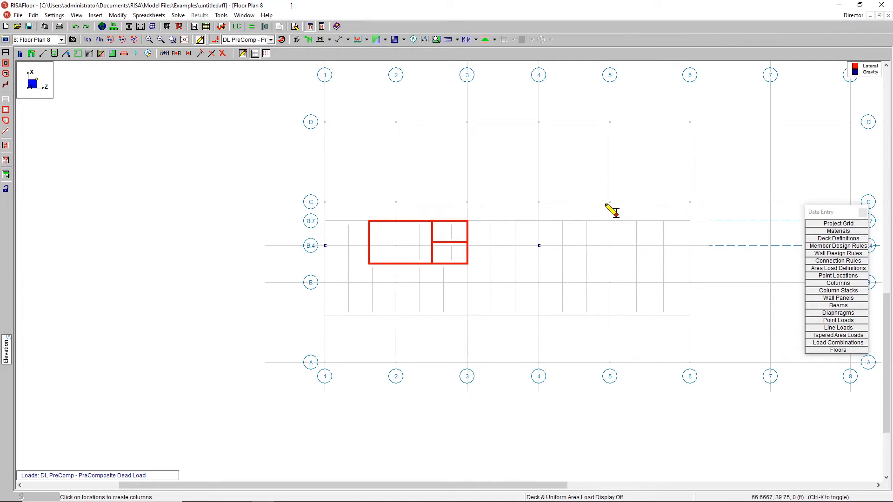
{"action": "left_click", "coordinate": [610, 245]}
{"action": "left_click", "coordinate": [690, 246]}
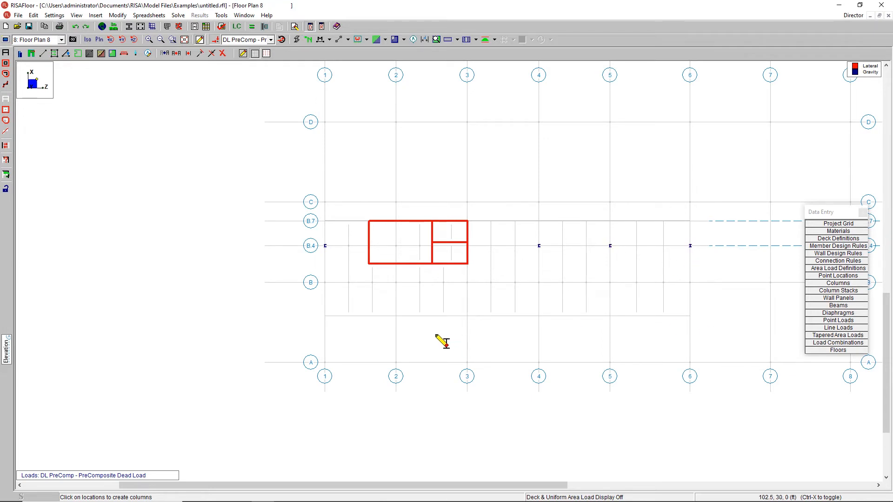
Place matching columns at grids 1 through 6 along the underlay's edge line between A and B, at X 13.15 ft.
{"action": "left_click", "coordinate": [325, 316]}
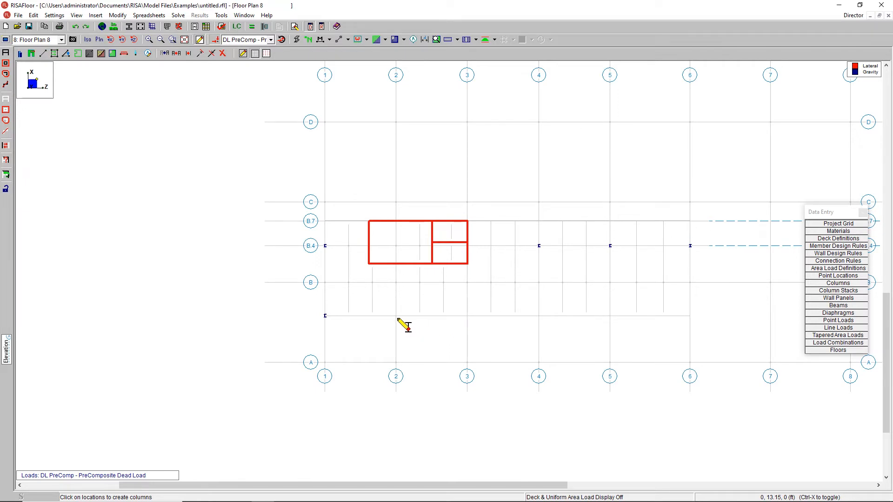
{"action": "left_click", "coordinate": [396, 317]}
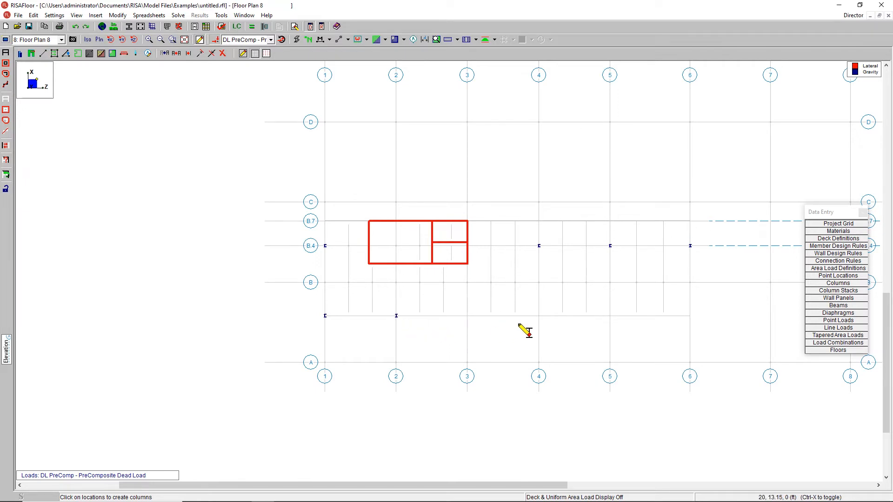
{"action": "left_click", "coordinate": [467, 316]}
{"action": "left_click", "coordinate": [539, 315]}
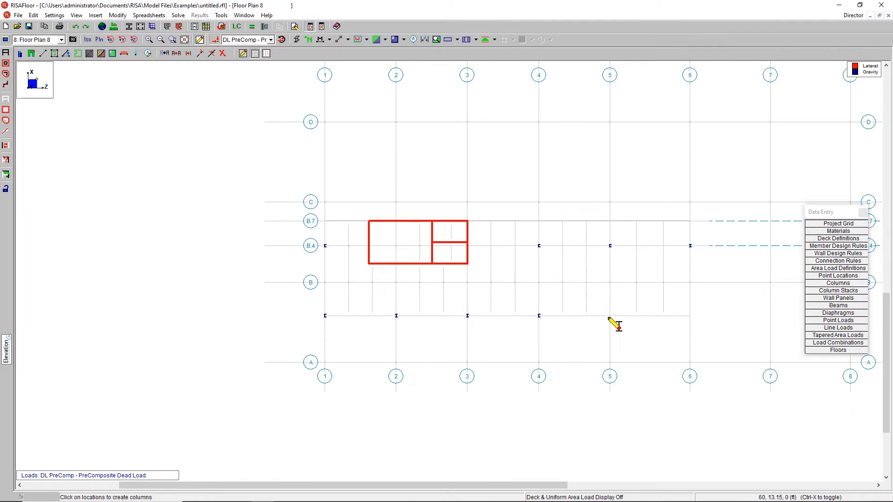
{"action": "left_click", "coordinate": [610, 316]}
{"action": "left_click", "coordinate": [687, 317]}
{"action": "right_click", "coordinate": [391, 315]}
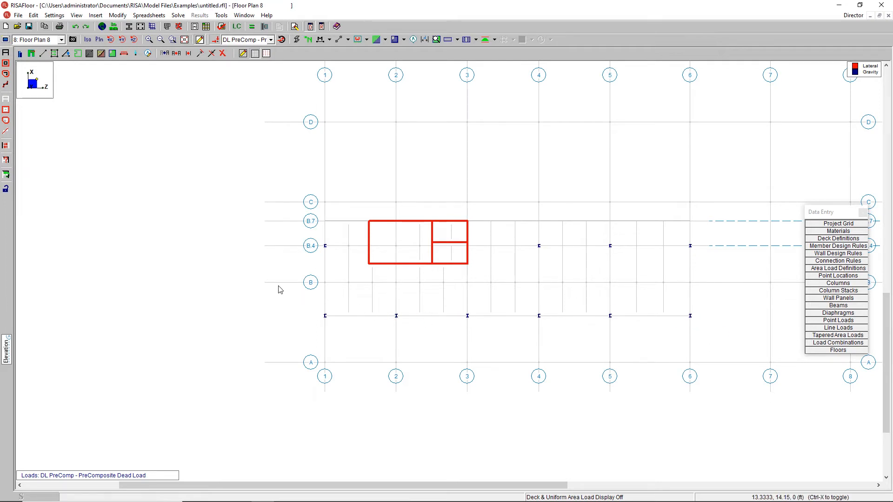
Draw pinned, composite A992 wide flange gravity beams along grid line B.4 between grids 1 and 6, on both sides of the core walls.
{"action": "scroll", "coordinate": [46, 297], "scroll_direction": "down", "scroll_amount": 3}
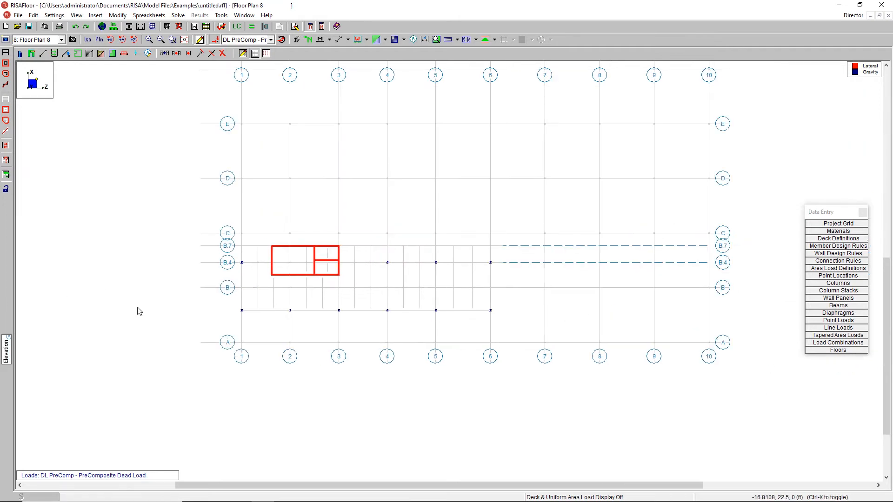
{"action": "scroll", "coordinate": [217, 312], "scroll_direction": "up", "scroll_amount": 4}
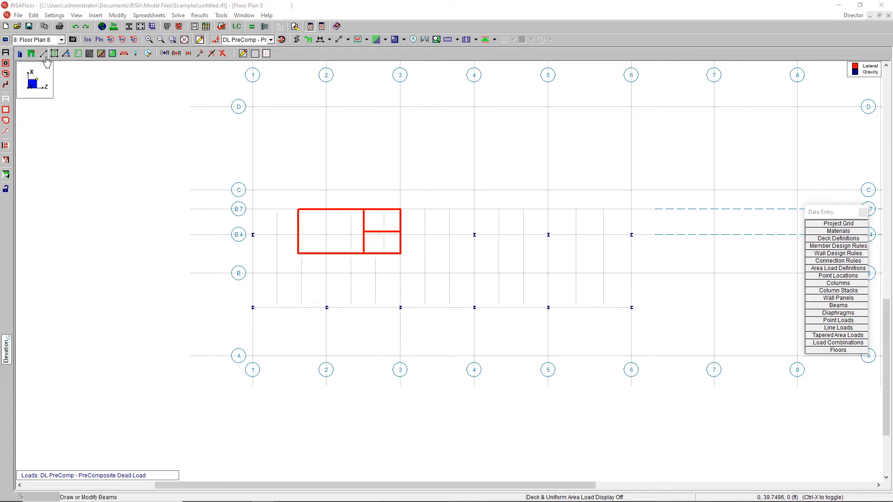
{"action": "left_click", "coordinate": [31, 54]}
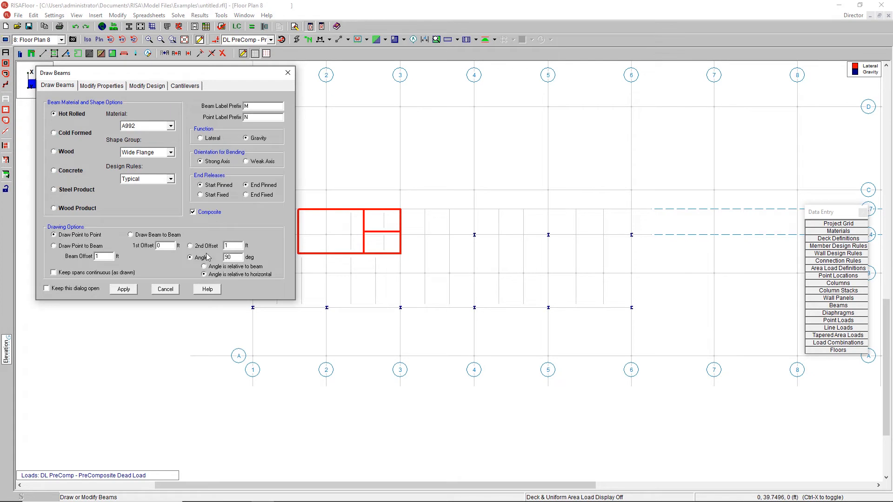
{"action": "left_click", "coordinate": [124, 288]}
{"action": "left_click", "coordinate": [252, 234]}
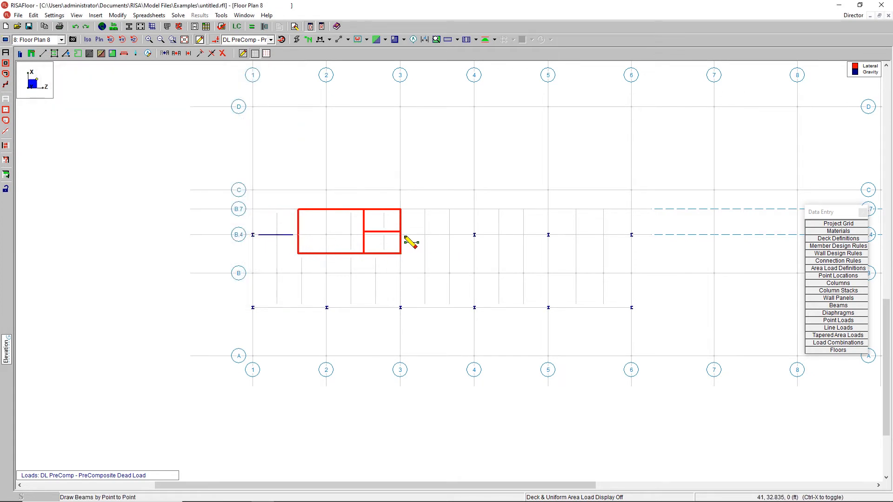
{"action": "scroll", "coordinate": [408, 238], "scroll_direction": "up", "scroll_amount": 2}
{"action": "left_click", "coordinate": [513, 234]}
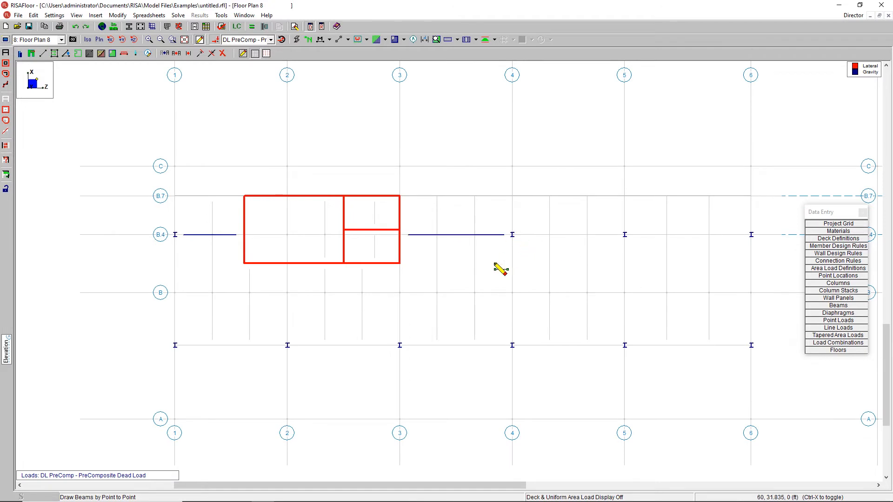
{"action": "scroll", "coordinate": [499, 264], "scroll_direction": "down", "scroll_amount": 1}
{"action": "left_click", "coordinate": [668, 242]}
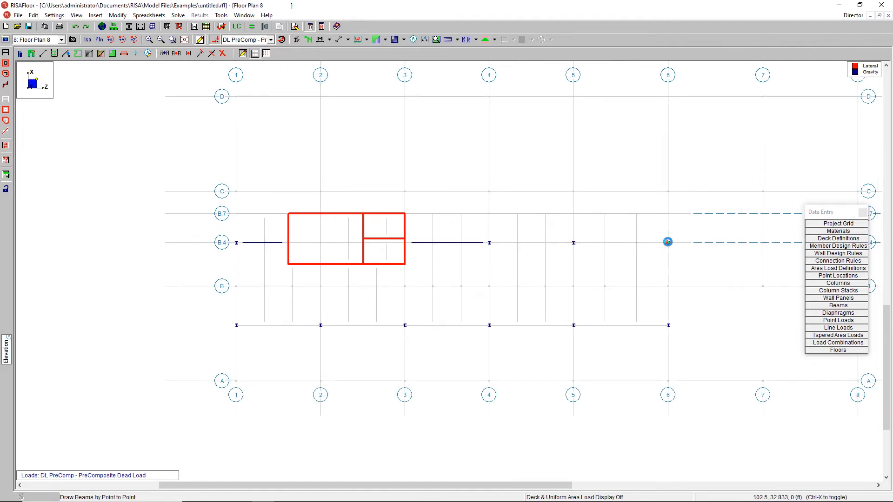
Complete the perimeter framing with matching beams on grid 6, the column line between A and B, and grid 1.
{"action": "right_click", "coordinate": [667, 326]}
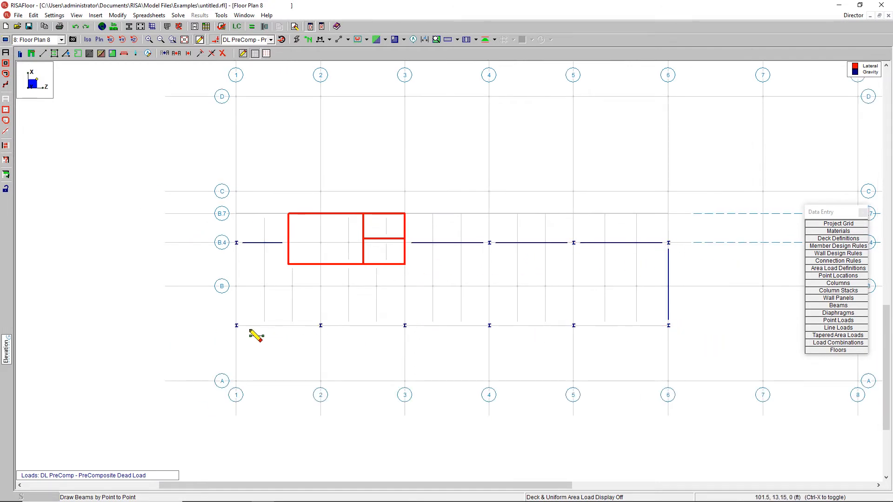
{"action": "left_click", "coordinate": [236, 325]}
{"action": "left_click", "coordinate": [235, 243]}
{"action": "right_click", "coordinate": [186, 307]}
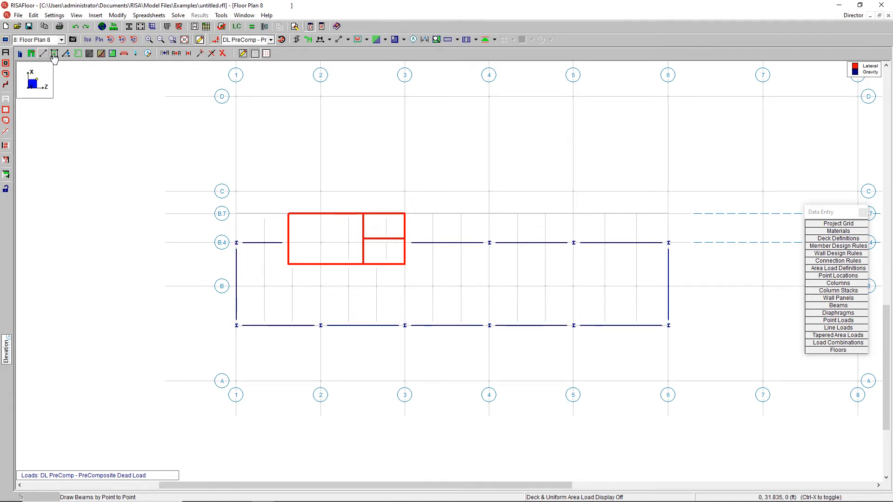
Add 7 ft A992 wide flange gravity outriggers at 90 degrees to the grid line B.4 columns at grids 1, 4, 5 and 6.
{"action": "left_click", "coordinate": [43, 53]}
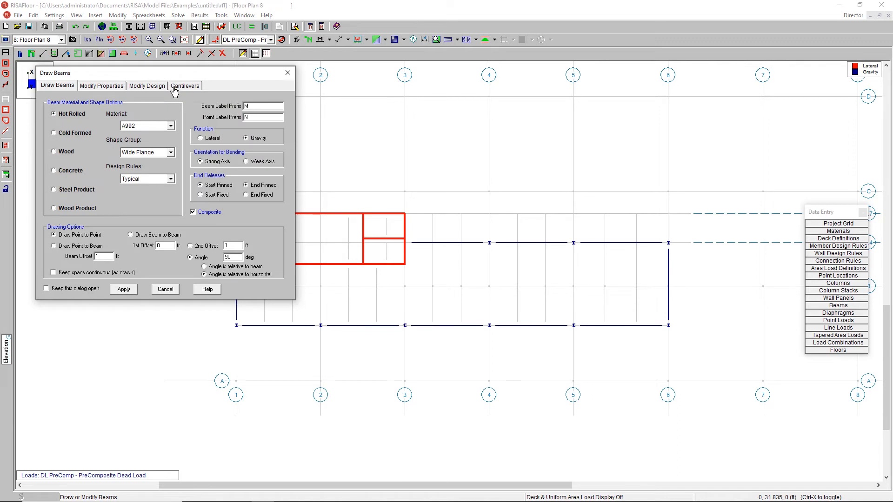
{"action": "left_click", "coordinate": [182, 87]}
{"action": "left_click", "coordinate": [94, 160]}
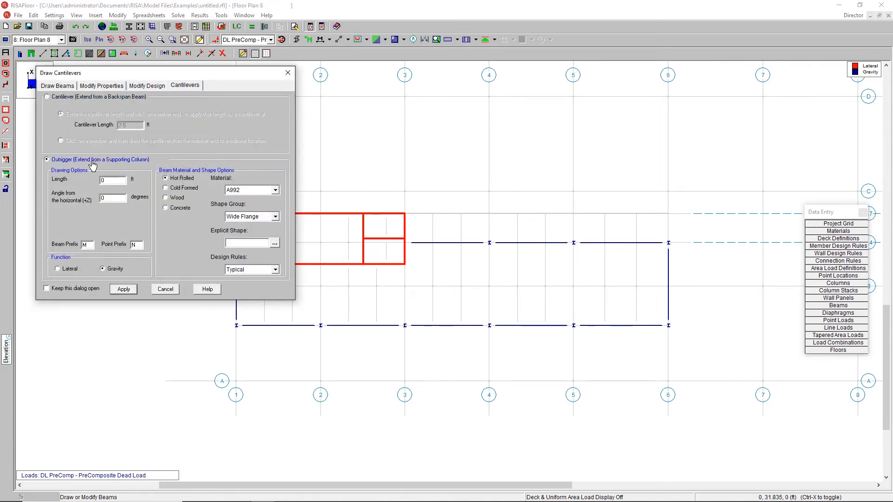
{"action": "double_click", "coordinate": [117, 182]}
{"action": "left_click", "coordinate": [122, 289]}
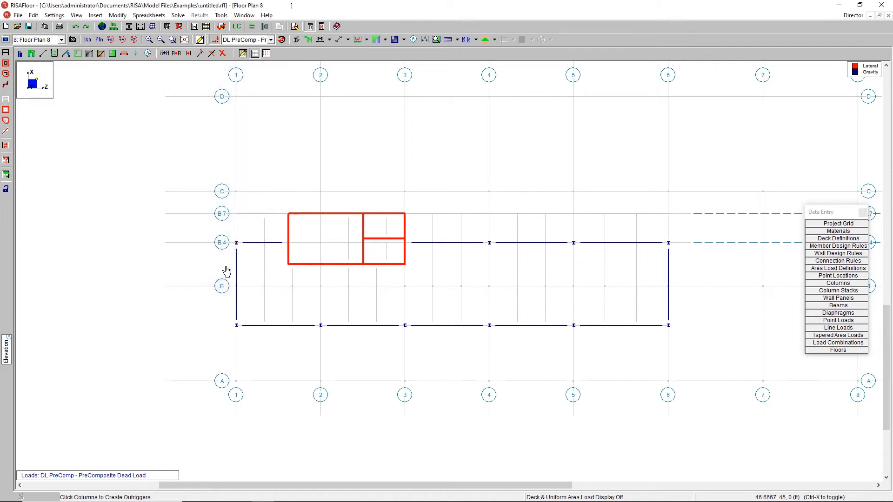
{"action": "left_click", "coordinate": [236, 242]}
{"action": "left_click", "coordinate": [489, 243]}
{"action": "left_click", "coordinate": [574, 248]}
{"action": "left_click", "coordinate": [668, 247]}
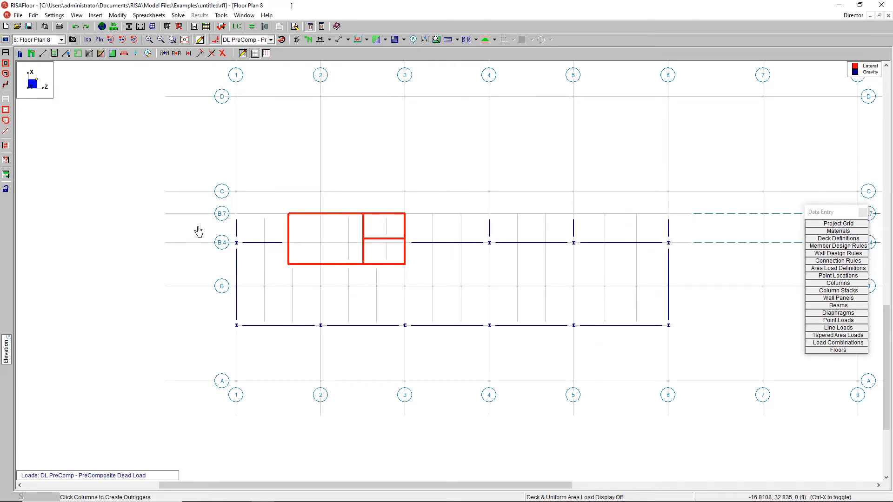
Draw point-to-point A992 wide flange gravity beams along grid line B.7, joining the outrigger tips and core walls from grid 1 to 6.
{"action": "left_click", "coordinate": [43, 53]}
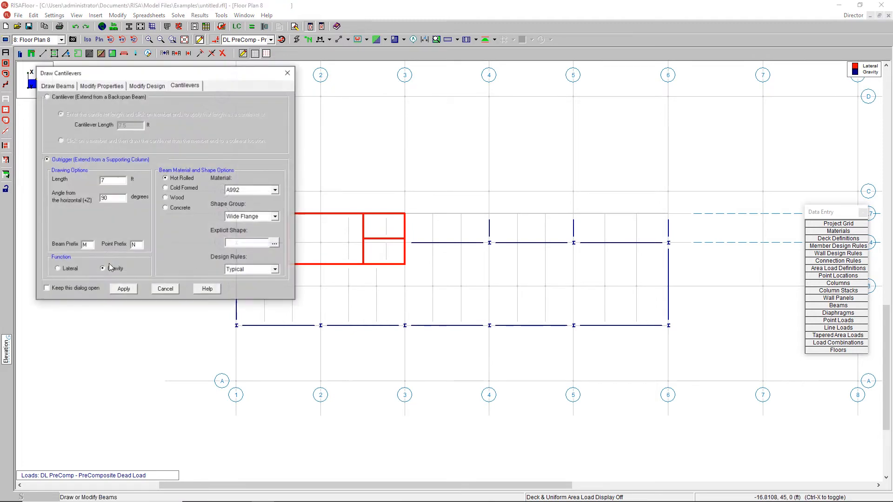
{"action": "left_click", "coordinate": [58, 86]}
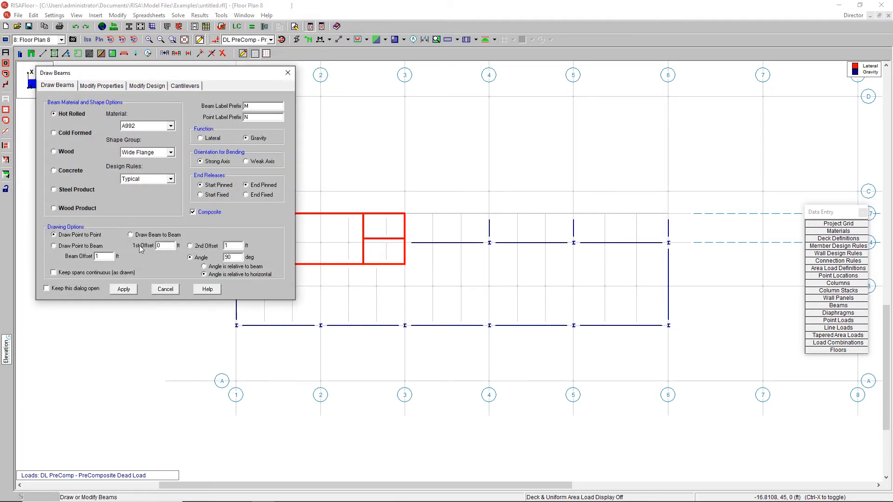
{"action": "left_click", "coordinate": [124, 290]}
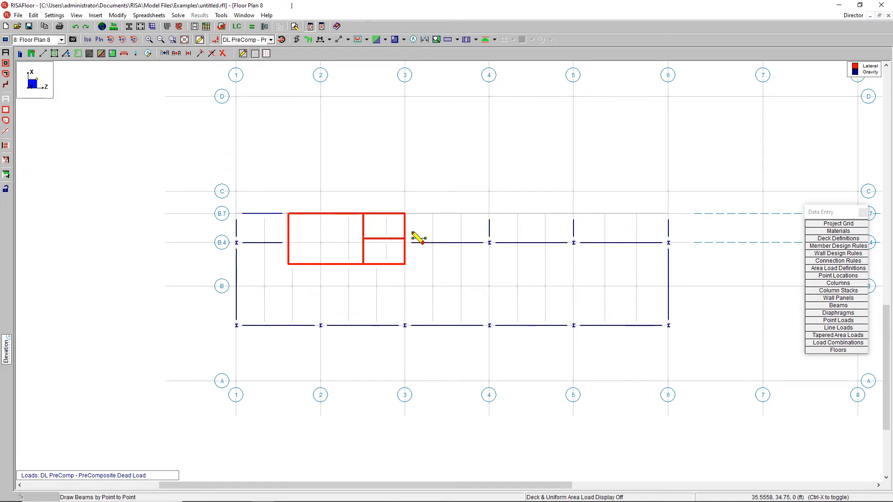
{"action": "left_click", "coordinate": [405, 214]}
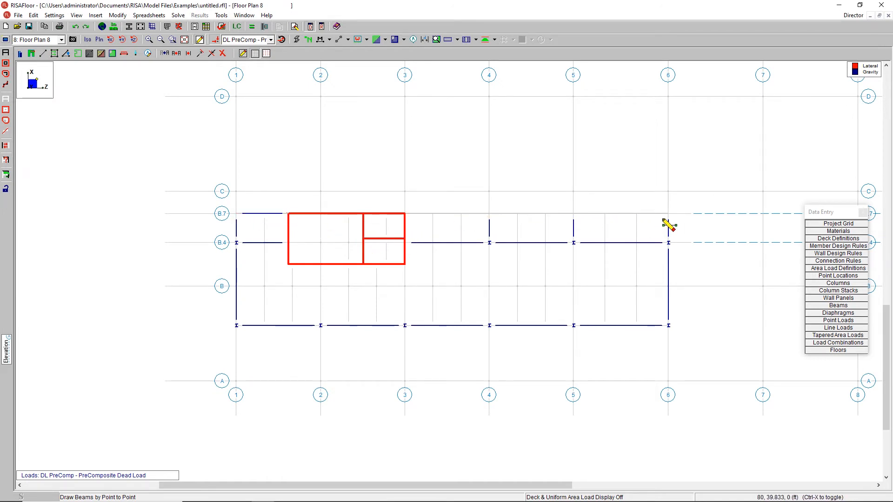
{"action": "left_click", "coordinate": [489, 213]}
{"action": "left_click", "coordinate": [573, 214]}
{"action": "left_click", "coordinate": [667, 213]}
{"action": "right_click", "coordinate": [674, 247]}
{"action": "scroll", "coordinate": [293, 321], "scroll_direction": "down", "scroll_amount": 1}
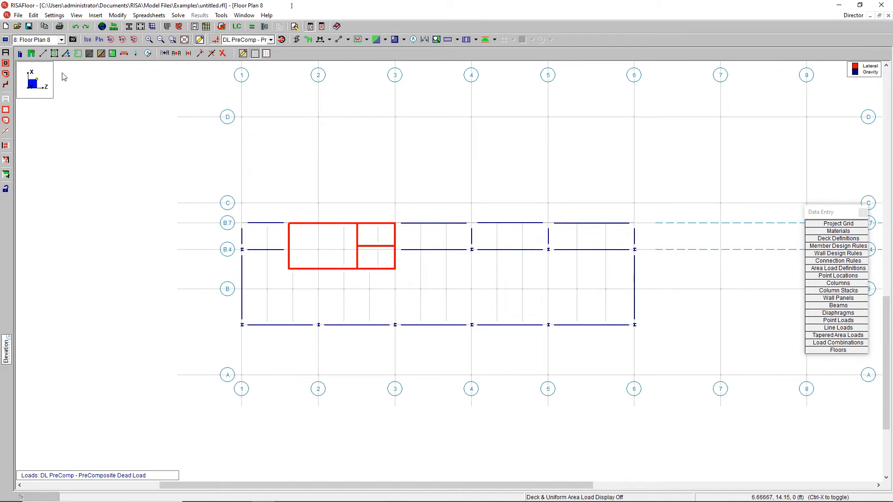
Fill the bays between B.4 and B.7 with vertical A992 wide flange infill beams, equally spaced at no more than 4 ft.
{"action": "left_click", "coordinate": [54, 54]}
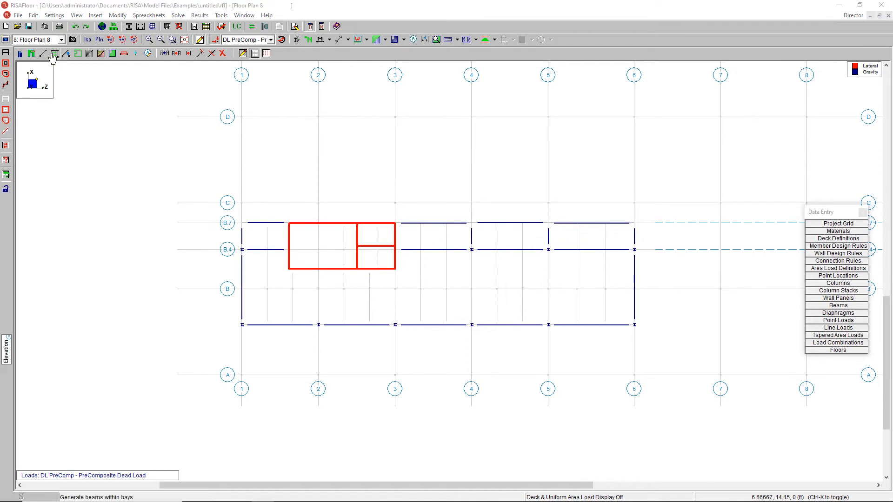
{"action": "left_click_drag", "start_coordinate": [140, 199], "coordinate": [70, 201]}
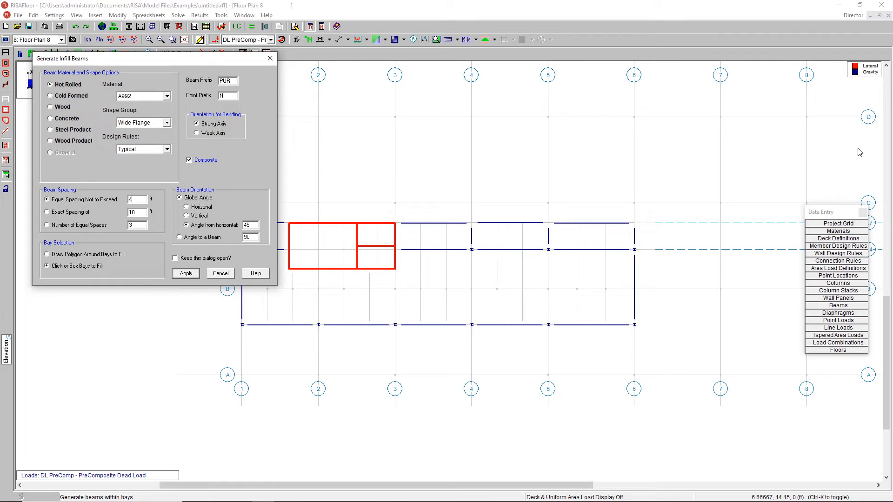
{"action": "left_click", "coordinate": [201, 207]}
{"action": "left_click", "coordinate": [186, 273]}
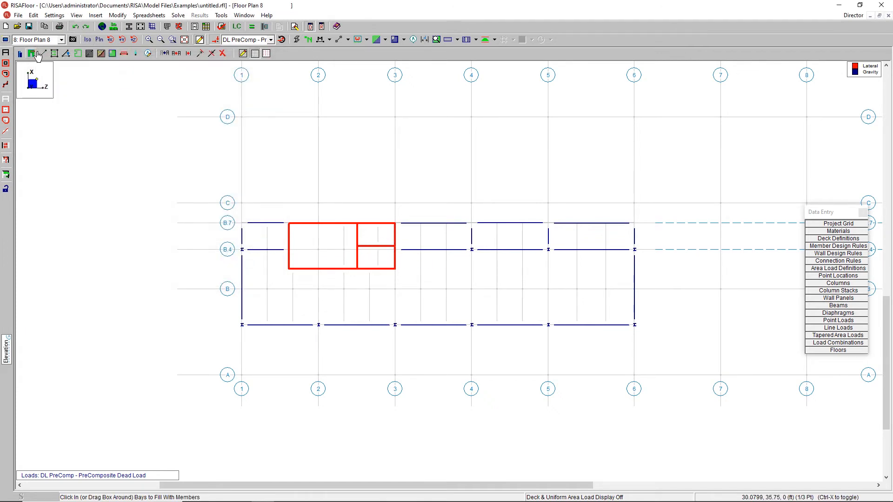
{"action": "left_click", "coordinate": [55, 54]}
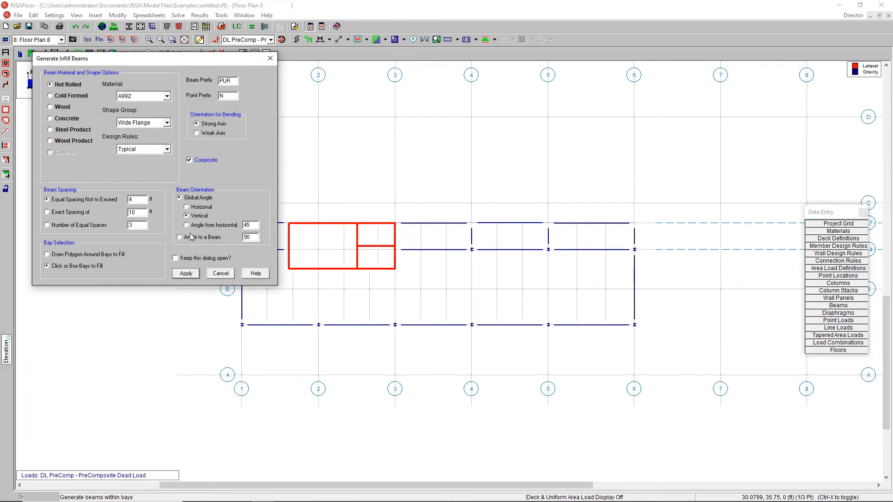
{"action": "left_click", "coordinate": [186, 273]}
{"action": "left_click", "coordinate": [259, 241]}
{"action": "left_click", "coordinate": [436, 245]}
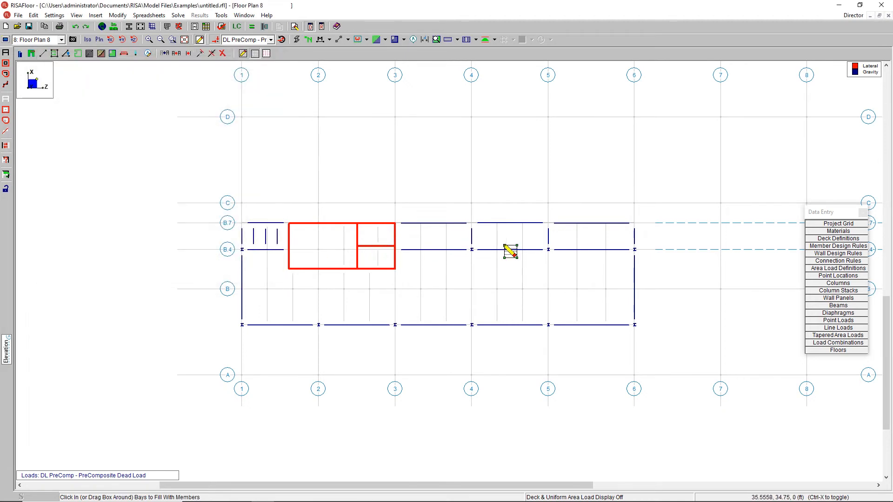
{"action": "left_click", "coordinate": [509, 243]}
{"action": "left_click", "coordinate": [573, 244]}
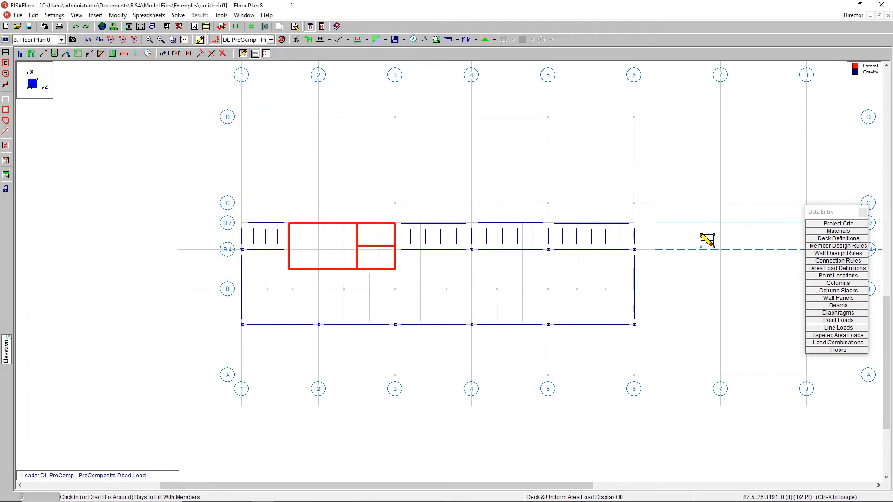
Fill the bays below grid line B.4 and the core walls with vertical K Joist steel product infill, equally spaced at no more than 4 ft.
{"action": "left_click", "coordinate": [54, 54]}
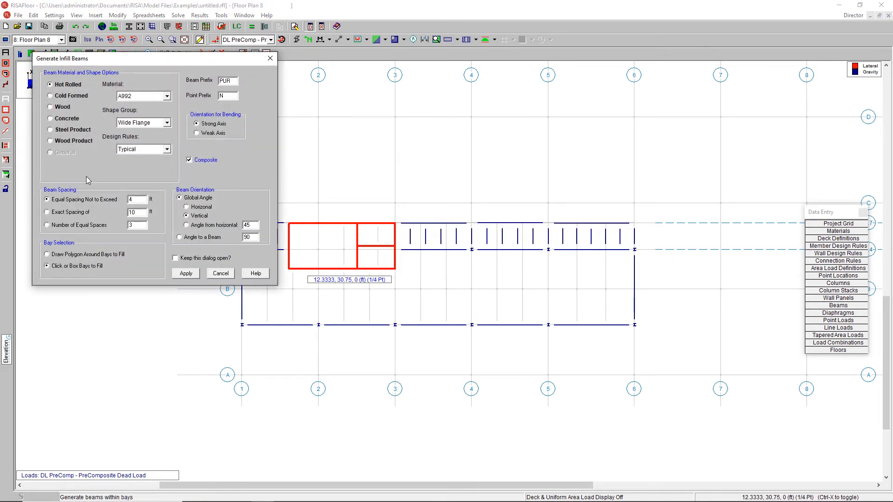
{"action": "left_click", "coordinate": [76, 133]}
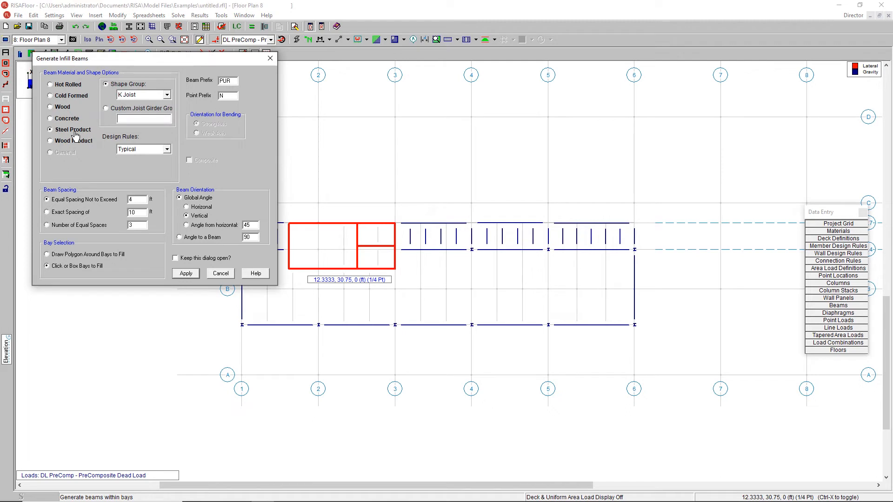
{"action": "left_click", "coordinate": [152, 96]}
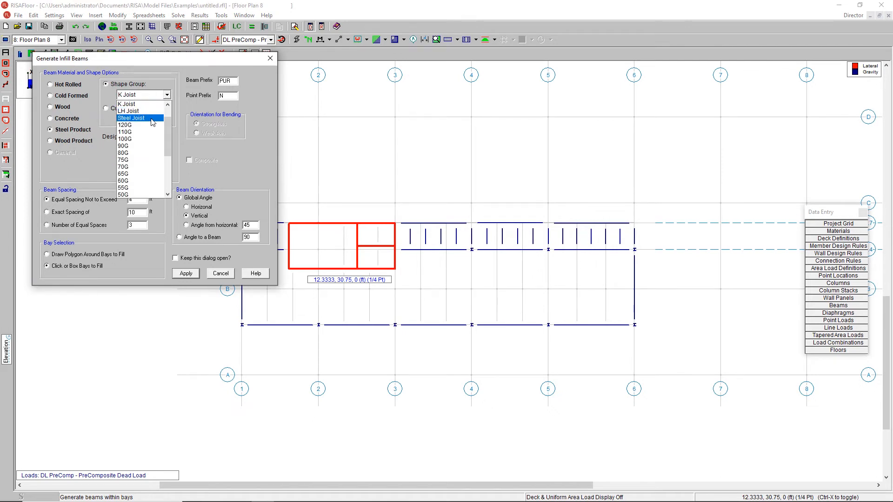
{"action": "scroll", "coordinate": [145, 105], "scroll_direction": "up", "scroll_amount": 1}
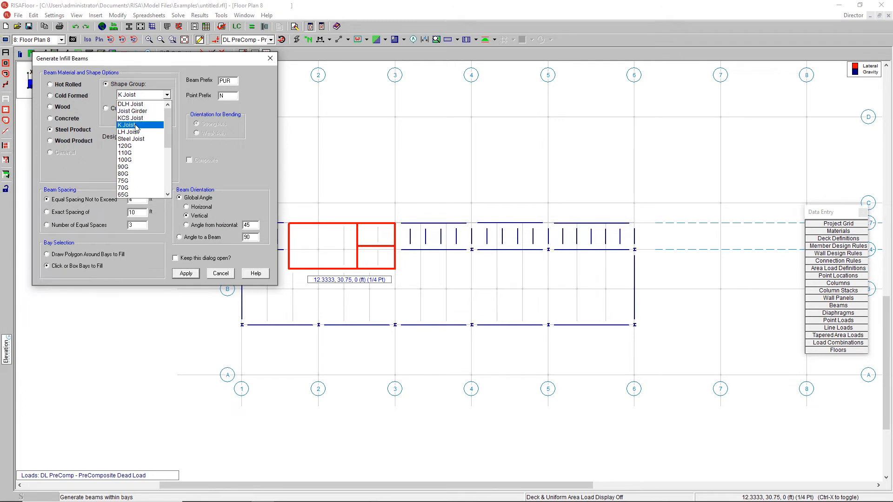
{"action": "left_click", "coordinate": [139, 126]}
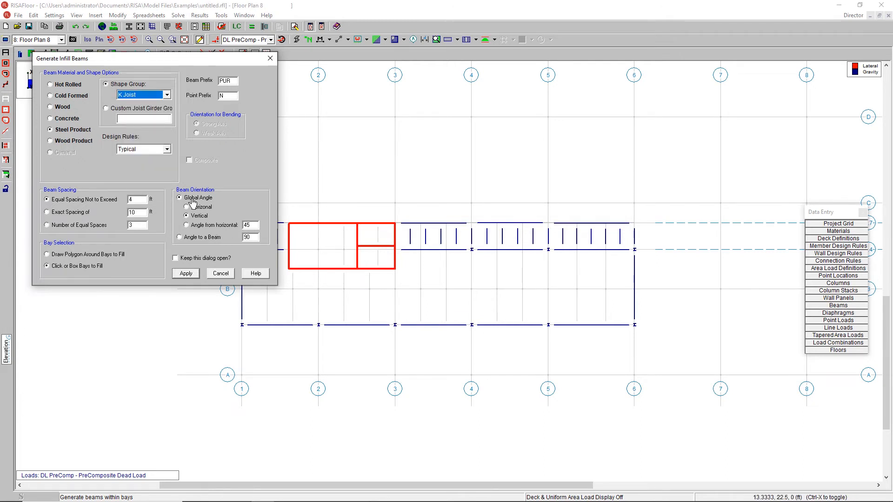
{"action": "left_click", "coordinate": [189, 274]}
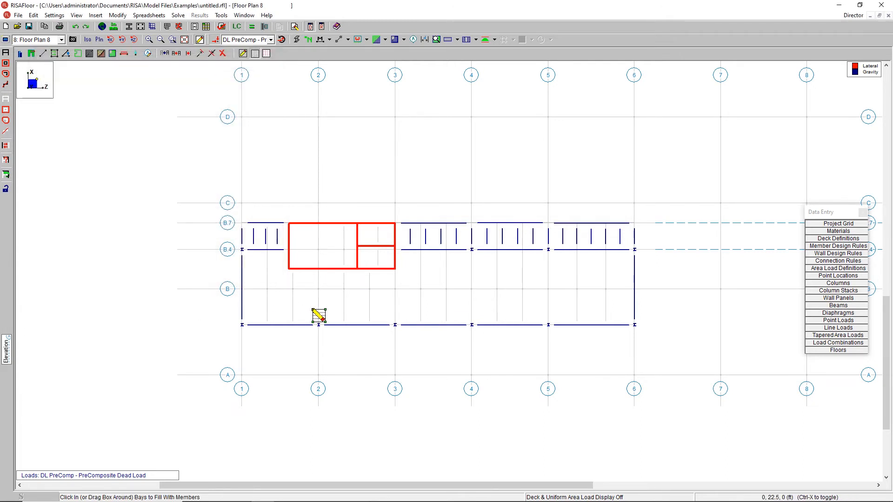
{"action": "left_click", "coordinate": [309, 313]}
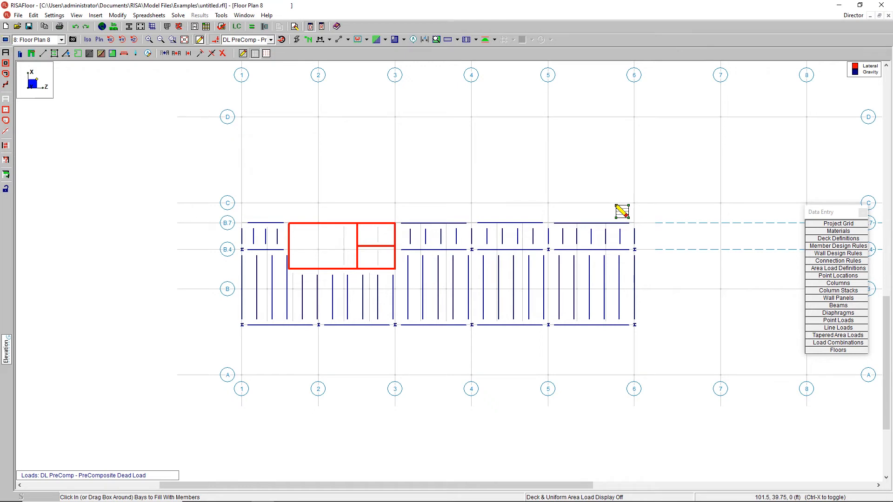
{"action": "key", "text": "Escape"}
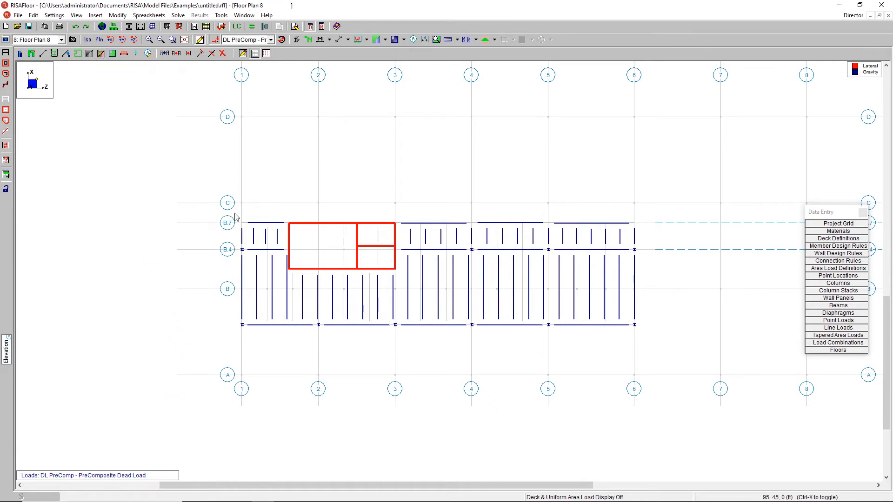
Create a diaphragm edge with a 12 in overhang around all selected beams and walls, and turn off the drawing grid display.
{"action": "left_click", "coordinate": [78, 54]}
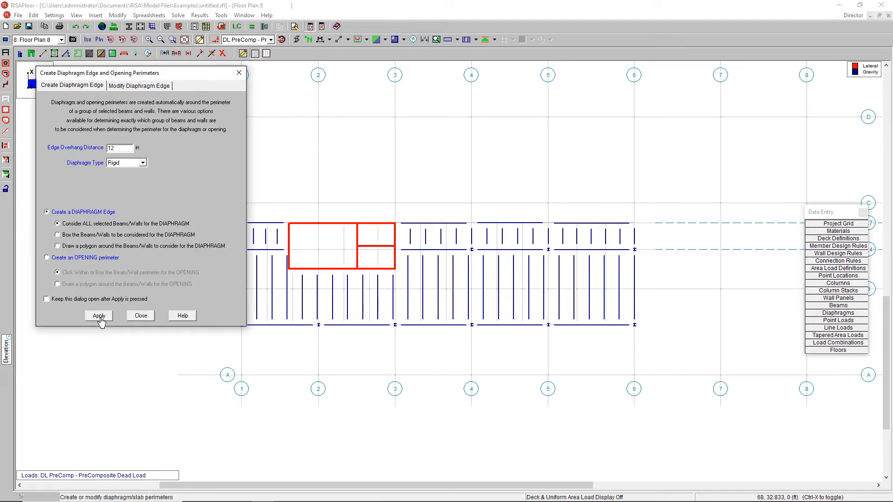
{"action": "left_click", "coordinate": [133, 163]}
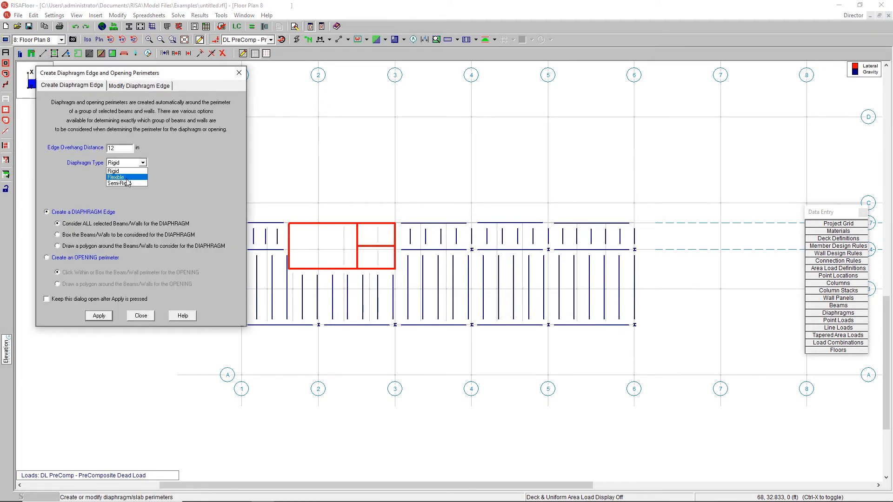
{"action": "left_click", "coordinate": [99, 315]}
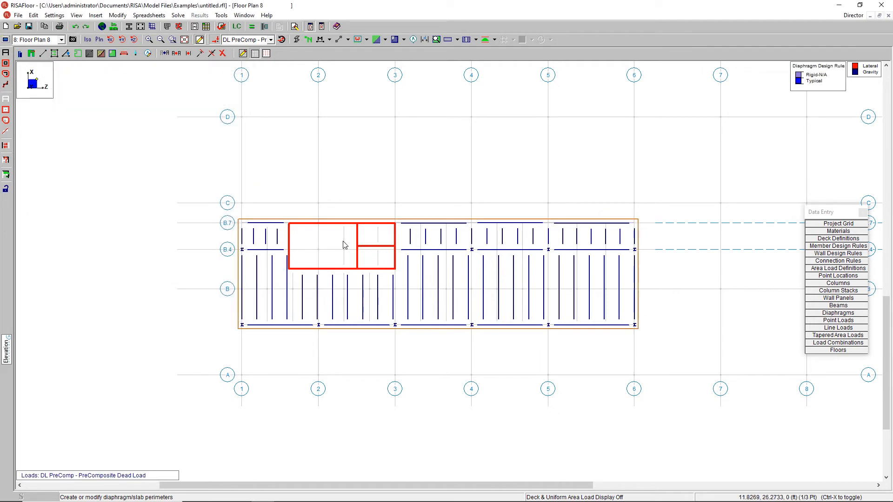
{"action": "left_click", "coordinate": [259, 56]}
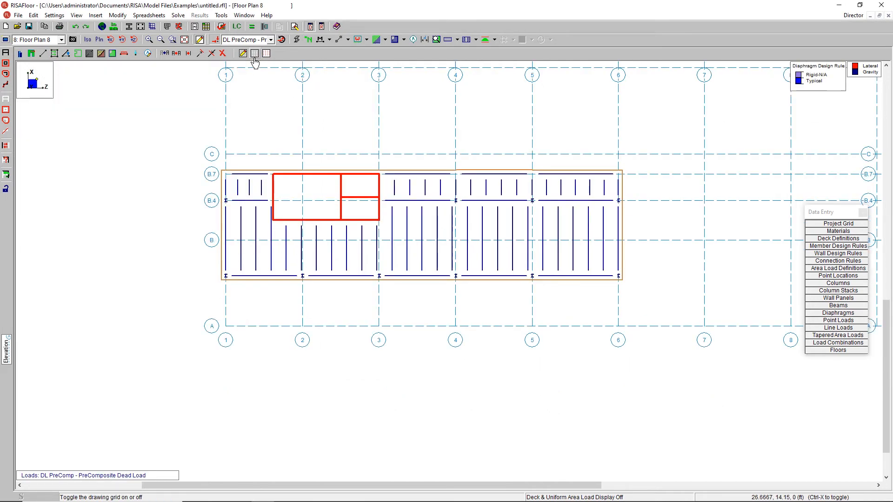
Review the framing layouts of Floor Plan 7 and Floor Plan 6, and return to Floor Plan 7.
{"action": "scroll", "coordinate": [306, 232], "scroll_direction": "down", "scroll_amount": 2}
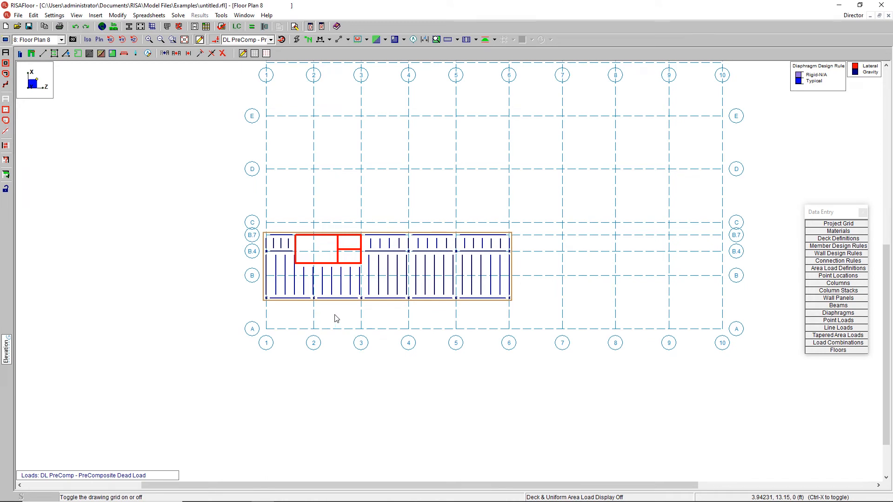
{"action": "left_click", "coordinate": [52, 41]}
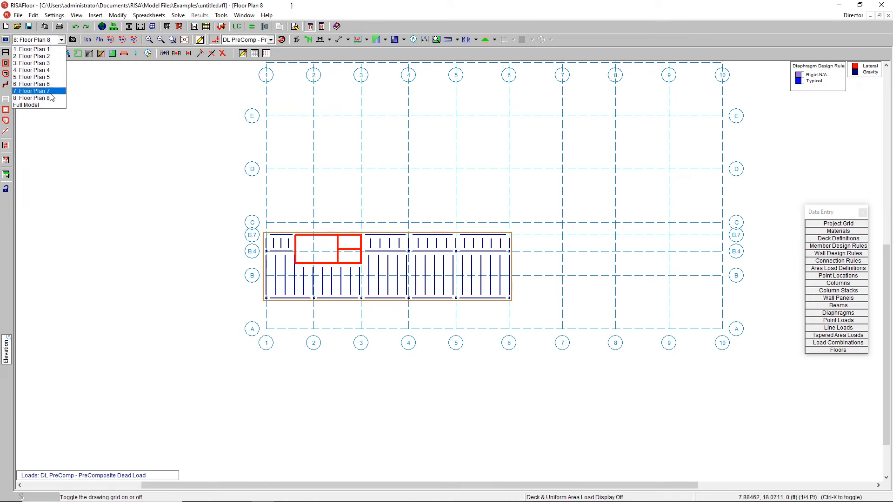
{"action": "left_click", "coordinate": [42, 91]}
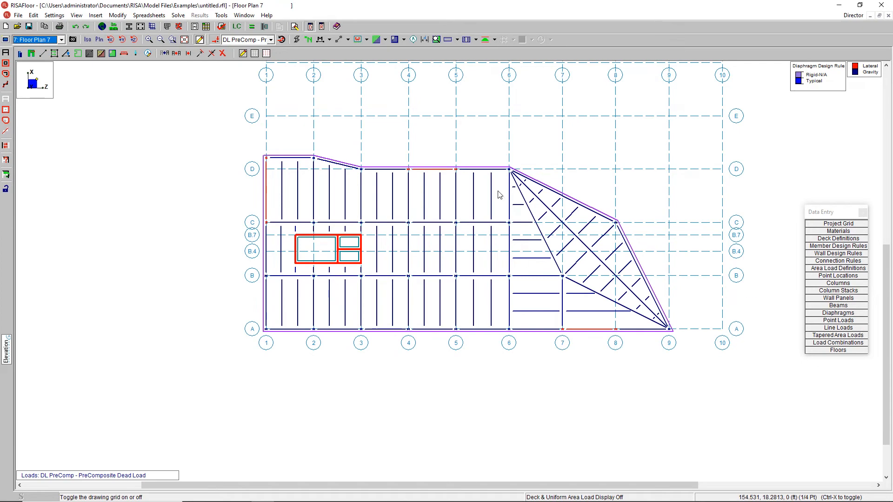
{"action": "left_click", "coordinate": [61, 40]}
{"action": "left_click", "coordinate": [56, 84]}
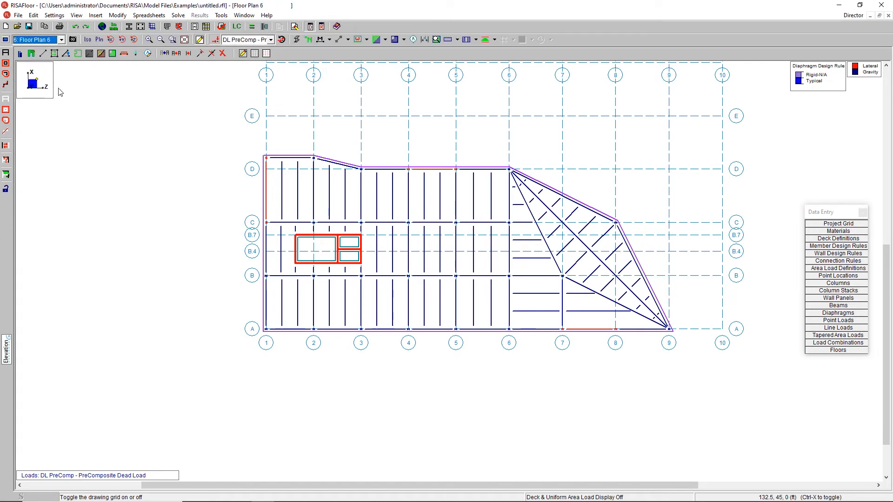
{"action": "left_click", "coordinate": [42, 41]}
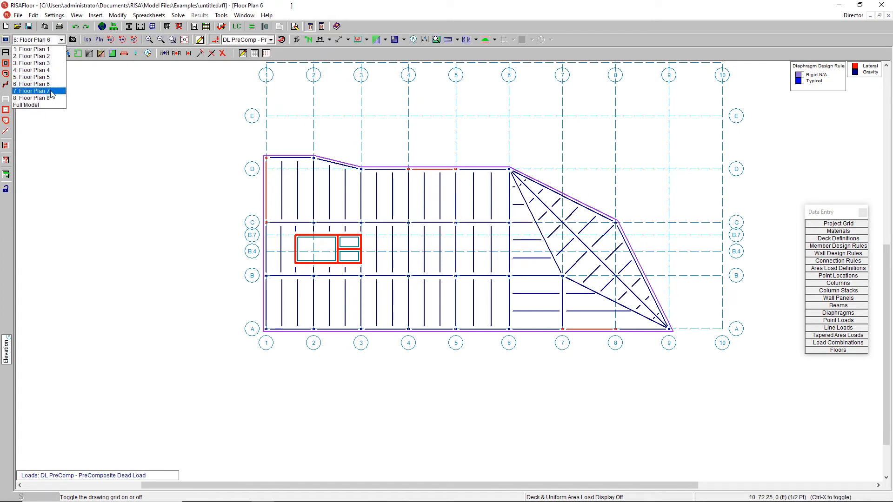
{"action": "left_click", "coordinate": [51, 91]}
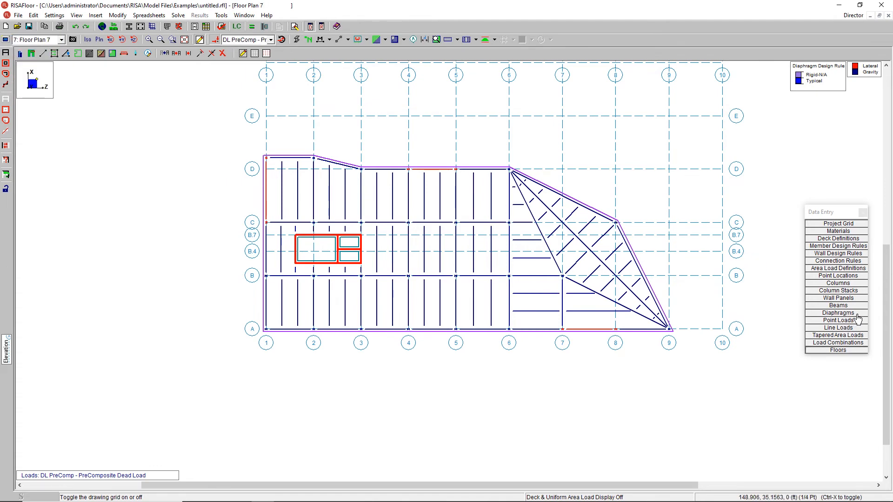
Set the Floor Plan 7 diaphragm type to Semi-Rigid and widen the diaphragm spreadsheet and its Material Offset column.
{"action": "left_click", "coordinate": [838, 314]}
{"action": "left_click", "coordinate": [194, 188]}
{"action": "left_click", "coordinate": [196, 191]}
{"action": "left_click", "coordinate": [199, 211]}
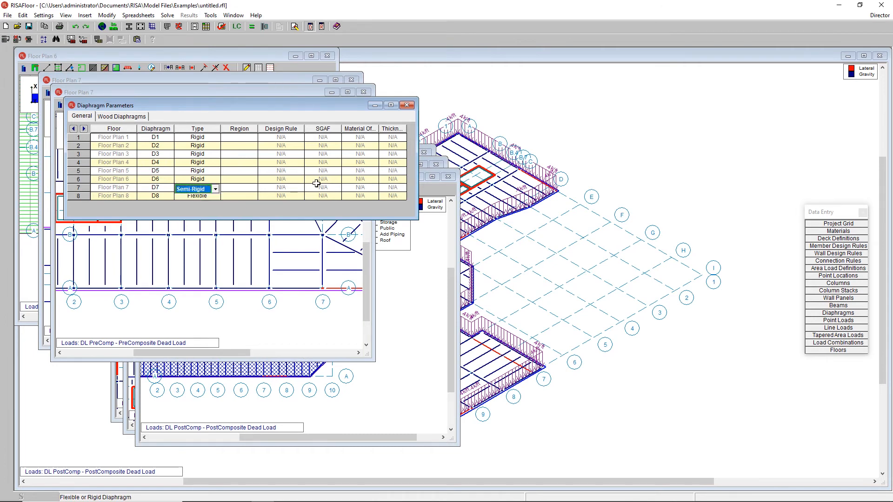
{"action": "left_click", "coordinate": [199, 181]}
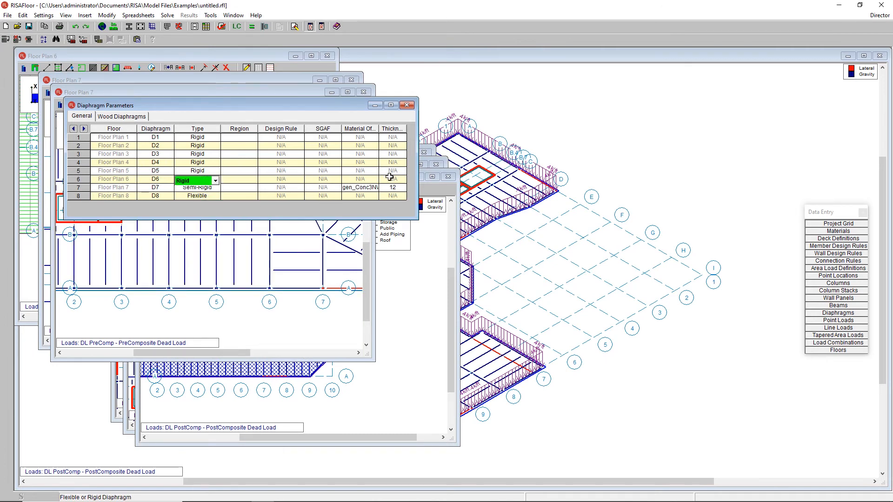
{"action": "left_click", "coordinate": [360, 189]}
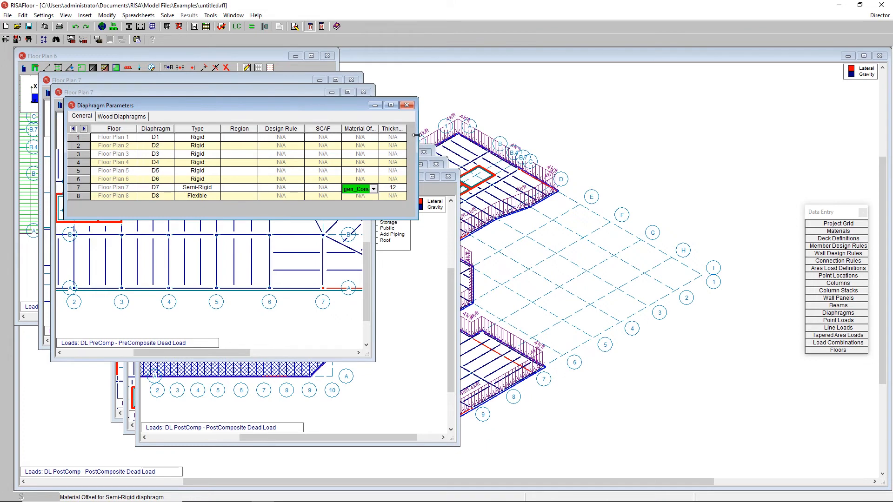
{"action": "left_click_drag", "start_coordinate": [416, 135], "coordinate": [491, 133]}
{"action": "left_click_drag", "start_coordinate": [378, 128], "coordinate": [411, 128]}
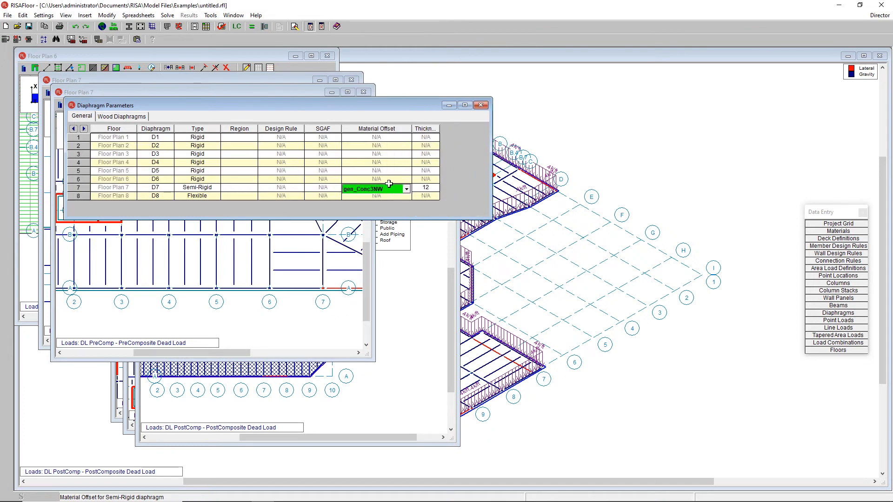
Set the Floor Plan 6 diaphragm type to Semi-Rigid and close the diaphragm spreadsheet.
{"action": "left_click", "coordinate": [199, 181]}
{"action": "left_click", "coordinate": [199, 181]}
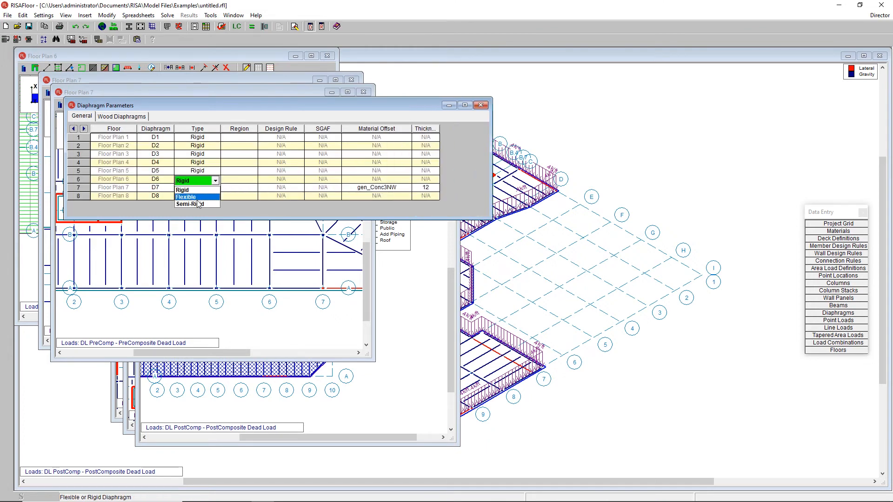
{"action": "left_click", "coordinate": [199, 203]}
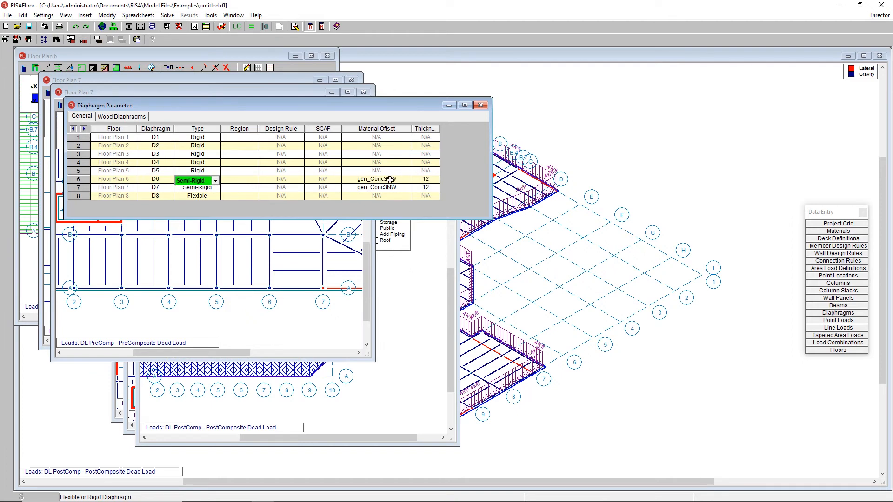
{"action": "left_click_drag", "start_coordinate": [390, 180], "coordinate": [424, 187]}
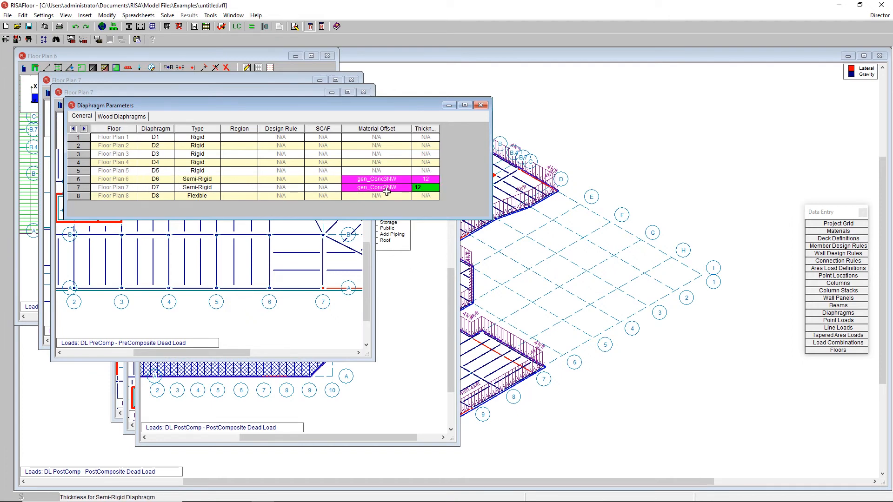
{"action": "left_click_drag", "start_coordinate": [178, 182], "coordinate": [279, 188]}
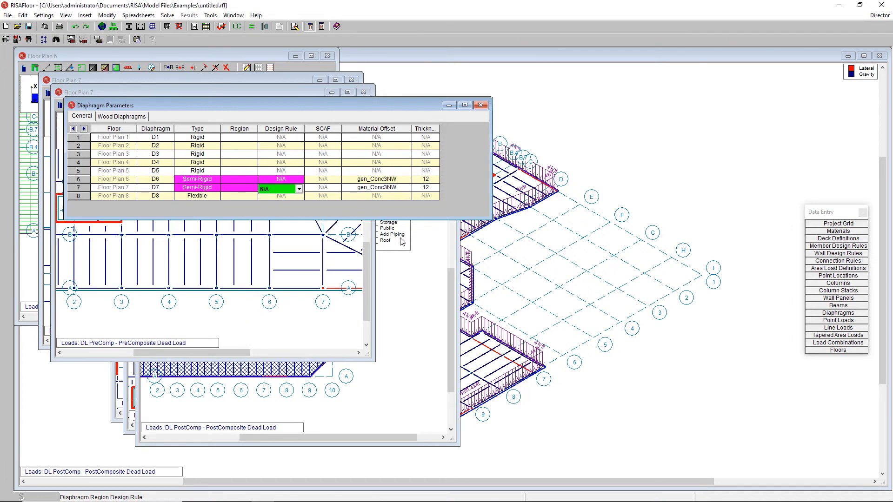
{"action": "left_click", "coordinate": [480, 105]}
Close the extra floor plan windows so that only the isometric Floor Plan 2 view stays open.
{"action": "left_click", "coordinate": [364, 92]}
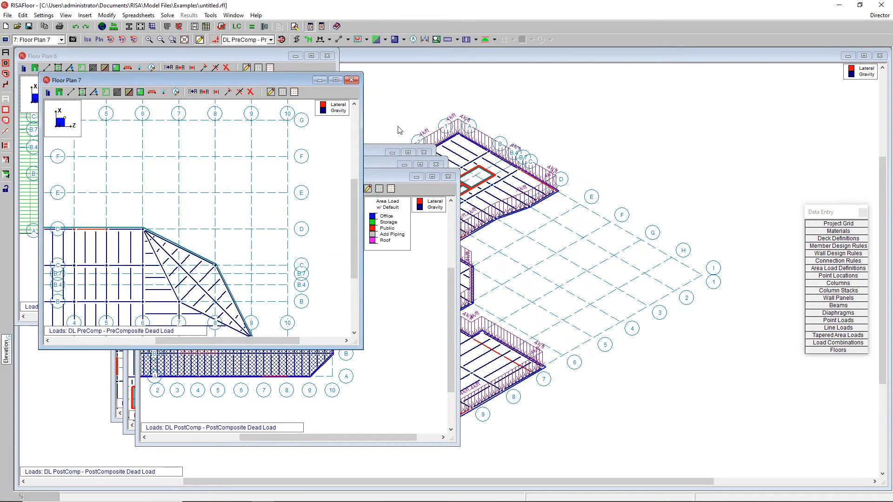
{"action": "left_click", "coordinate": [447, 176]}
{"action": "left_click", "coordinate": [436, 164]}
{"action": "left_click", "coordinate": [424, 152]}
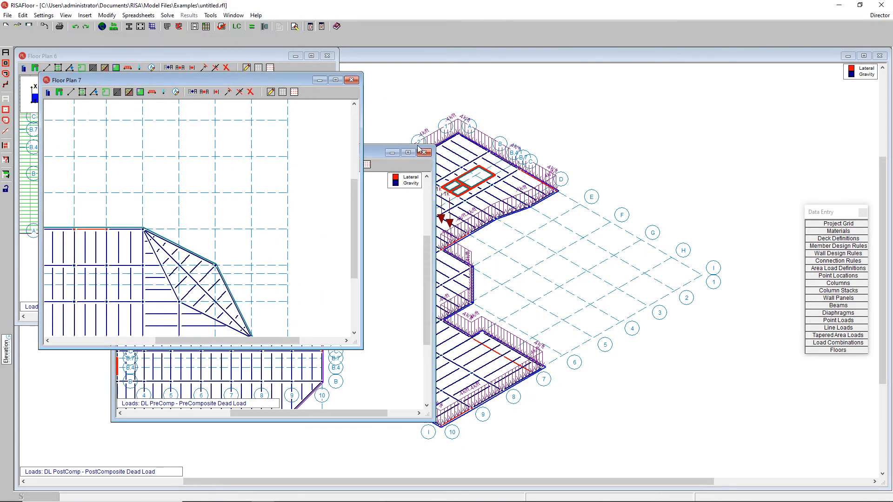
{"action": "left_click", "coordinate": [351, 80]}
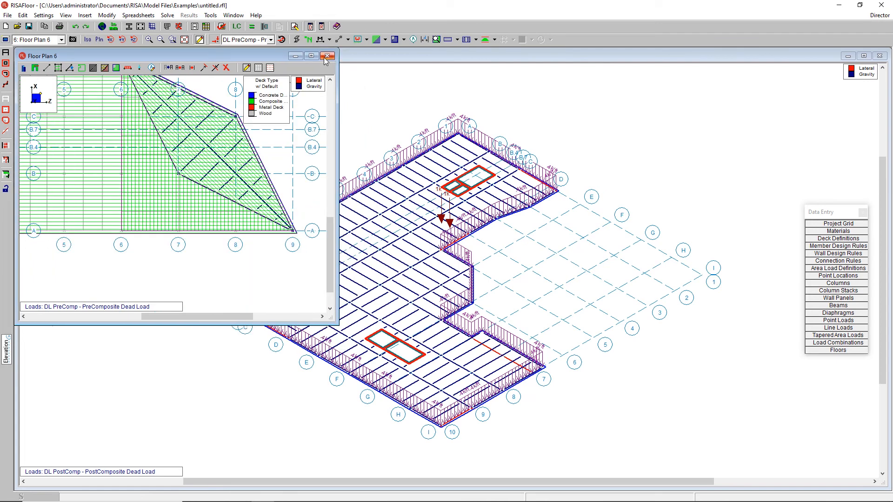
{"action": "left_click", "coordinate": [327, 55]}
Display the full model to inspect the complete building framing, and switch the view to Floor Plan 2.
{"action": "left_click", "coordinate": [54, 41]}
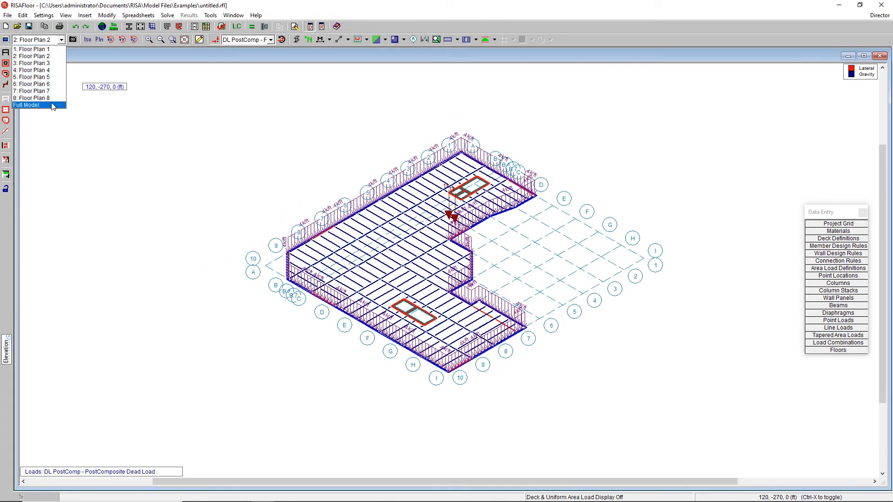
{"action": "left_click", "coordinate": [52, 105]}
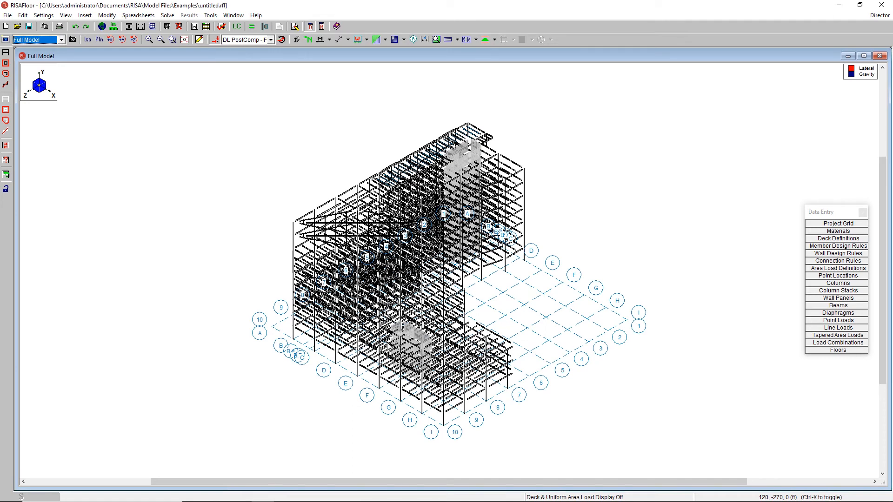
{"action": "scroll", "coordinate": [411, 328], "scroll_direction": "up", "scroll_amount": 1}
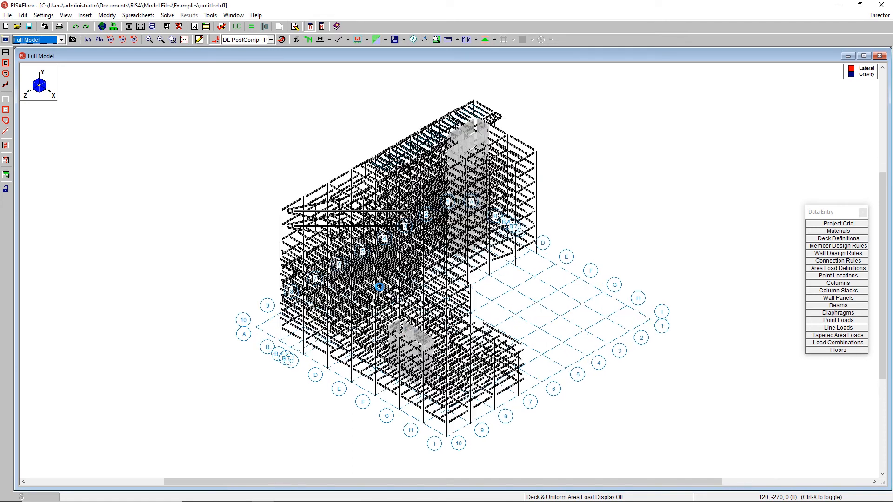
{"action": "left_click", "coordinate": [54, 40]}
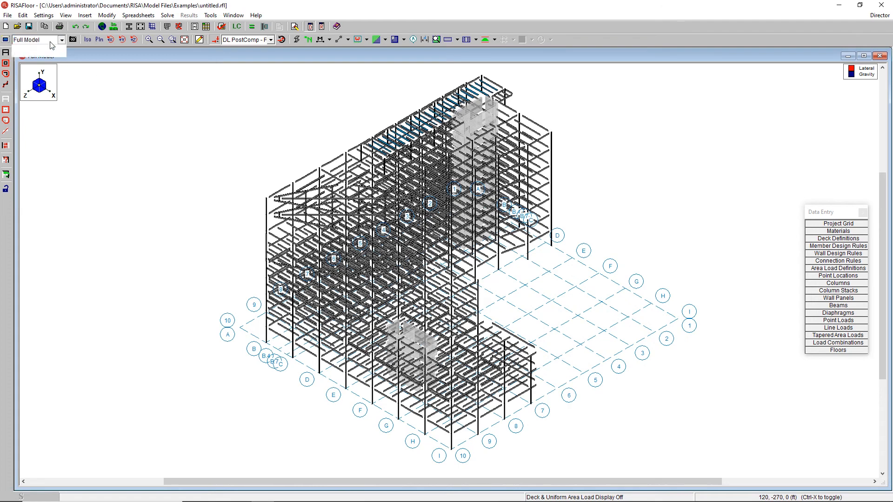
{"action": "left_click", "coordinate": [51, 56]}
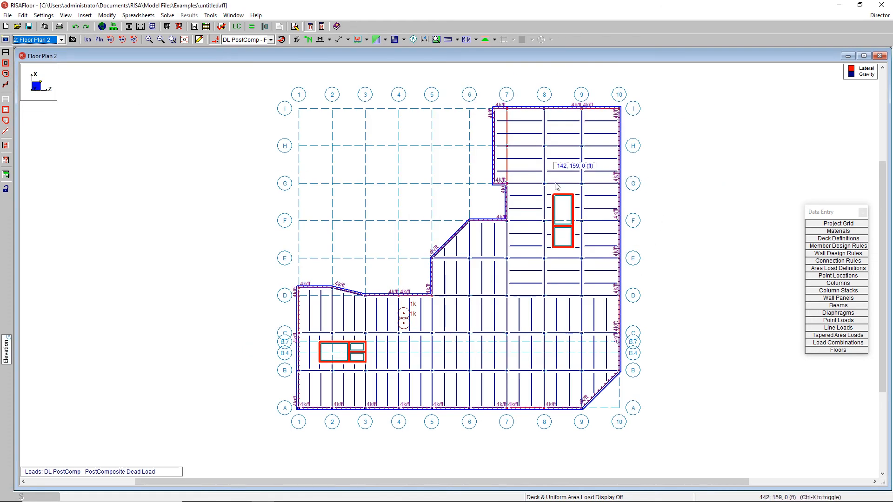
Move the data entry list clear of the plan and set the Typical member design rule's minimum depth to 8 in.
{"action": "left_click_drag", "start_coordinate": [827, 216], "coordinate": [832, 74]}
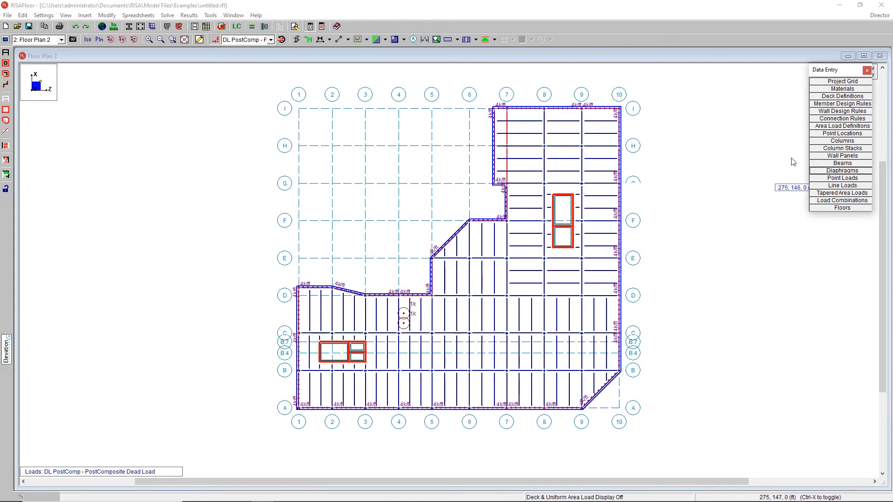
{"action": "left_click", "coordinate": [840, 112]}
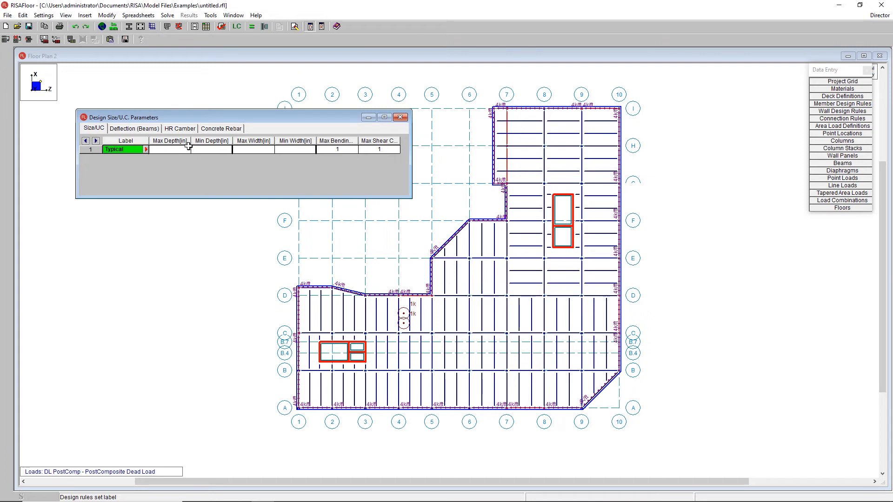
{"action": "left_click", "coordinate": [334, 148]}
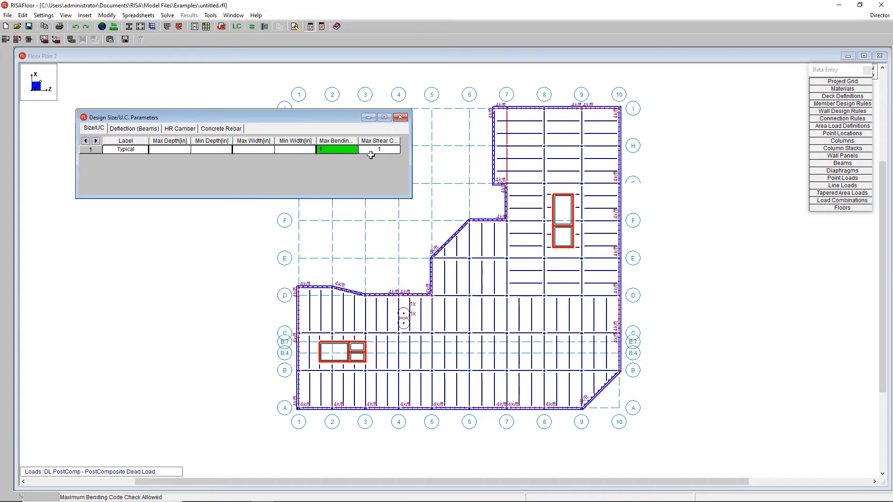
{"action": "key", "text": "Tab"}
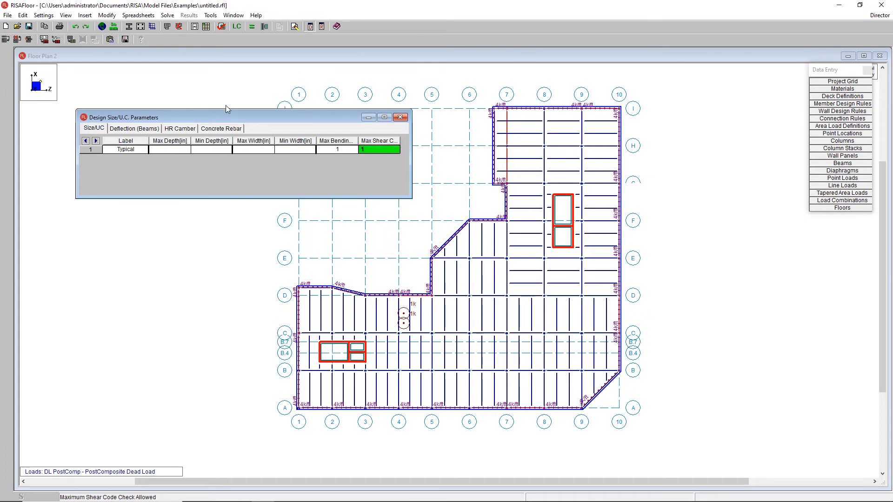
{"action": "left_click", "coordinate": [171, 150]}
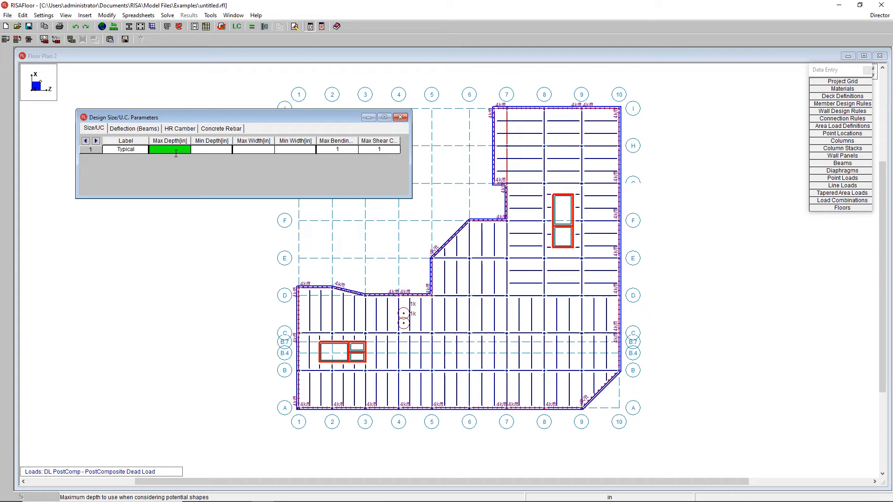
{"action": "left_click", "coordinate": [218, 149]}
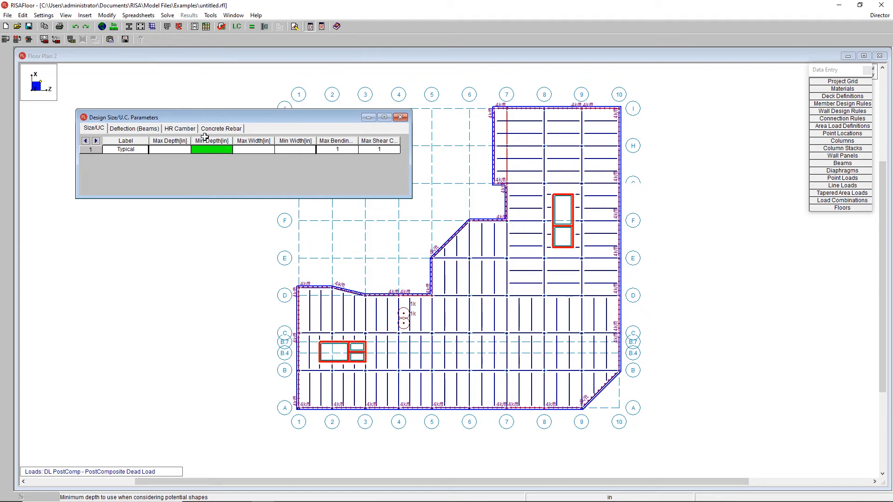
{"action": "key", "text": "Right"}
{"action": "key", "text": "Left"}
{"action": "key", "text": "Tab"}
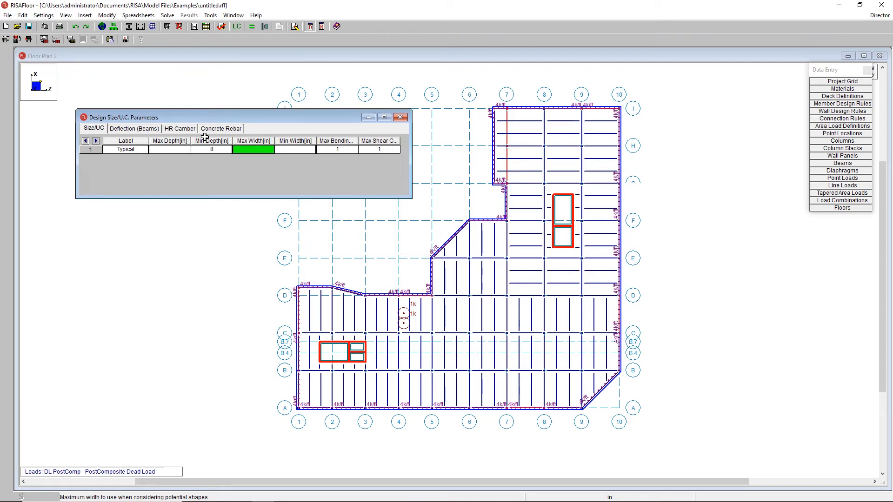
Add a second member design rule labelled Brace, leaving its minimum depth blank.
{"action": "key", "text": "Return"}
{"action": "type", "text": "Brace"}
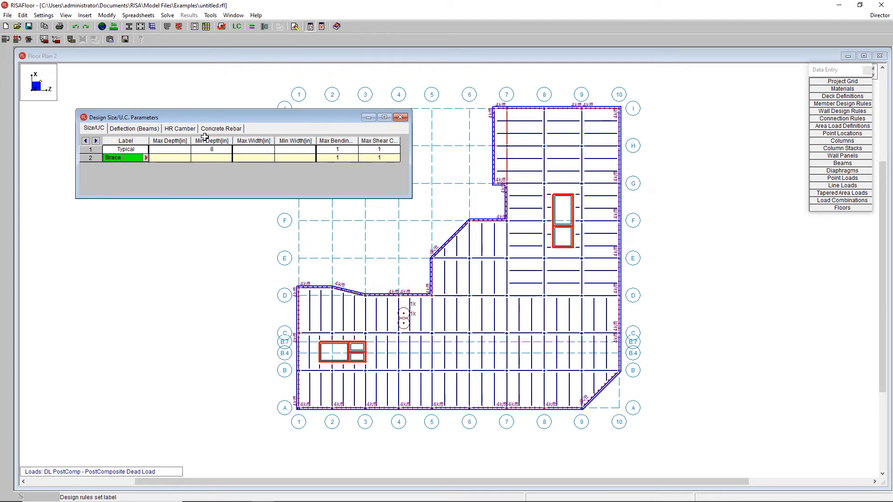
{"action": "key", "text": "Tab"}
{"action": "key", "text": "Tab"}
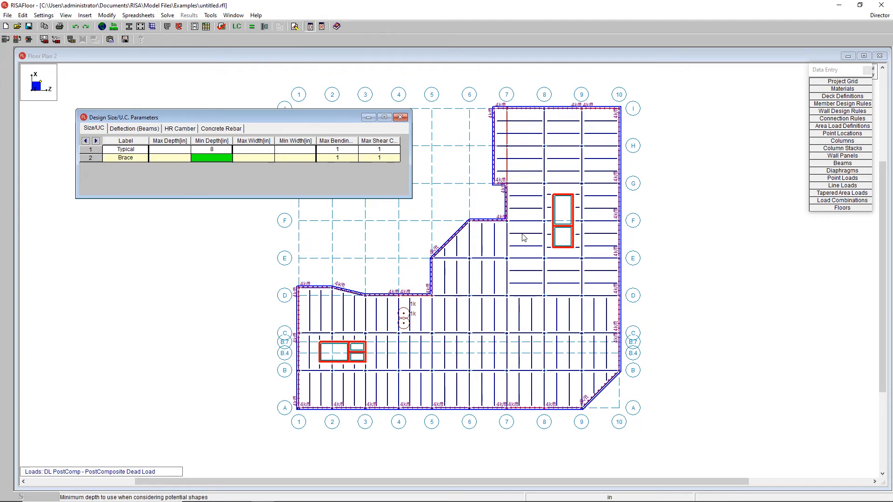
{"action": "left_click", "coordinate": [219, 149]}
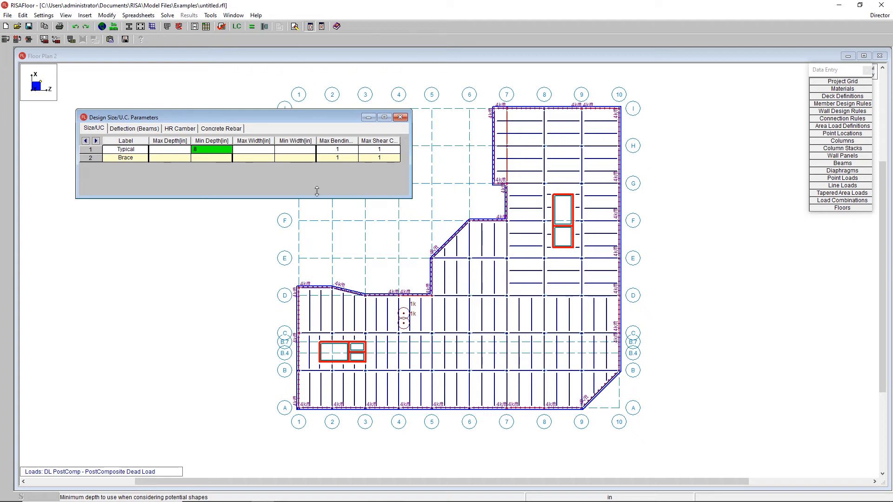
Review the beam deflection limits with the spreadsheet widened, and open the hot rolled camber settings of the design rules.
{"action": "left_click", "coordinate": [134, 129]}
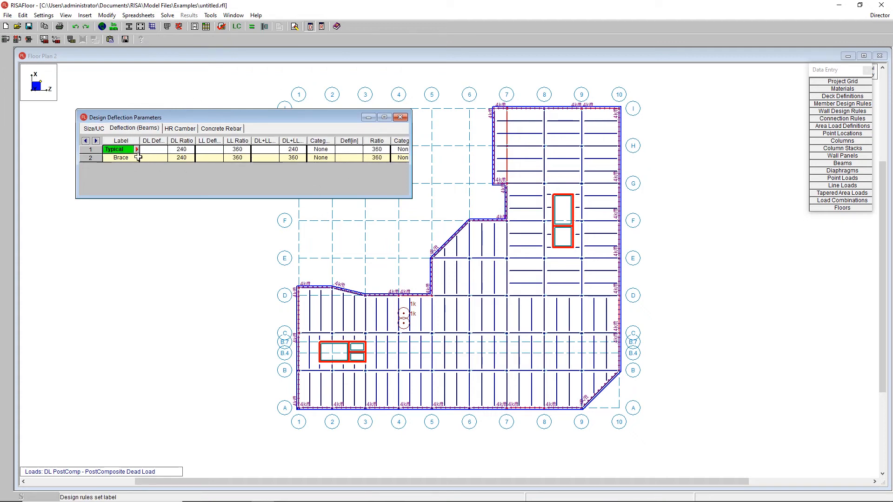
{"action": "left_click", "coordinate": [148, 149]}
{"action": "left_click_drag", "start_coordinate": [168, 141], "coordinate": [177, 141]}
{"action": "left_click_drag", "start_coordinate": [411, 162], "coordinate": [520, 162]}
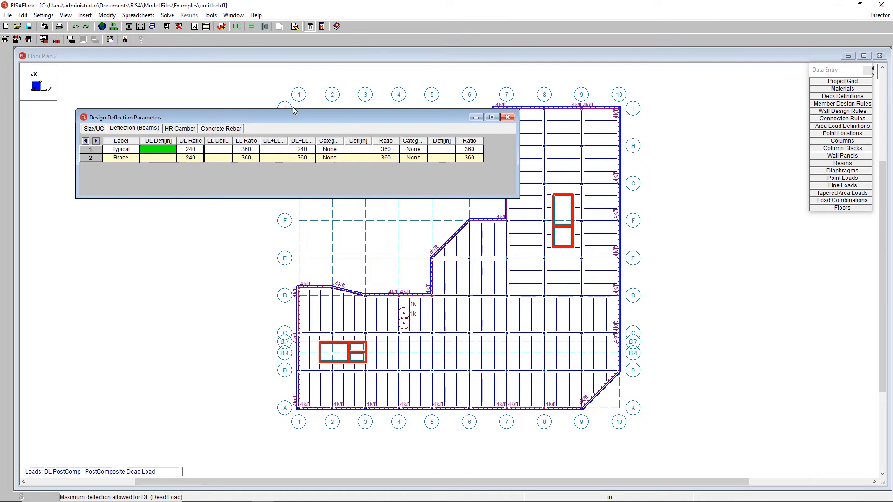
{"action": "left_click", "coordinate": [179, 129]}
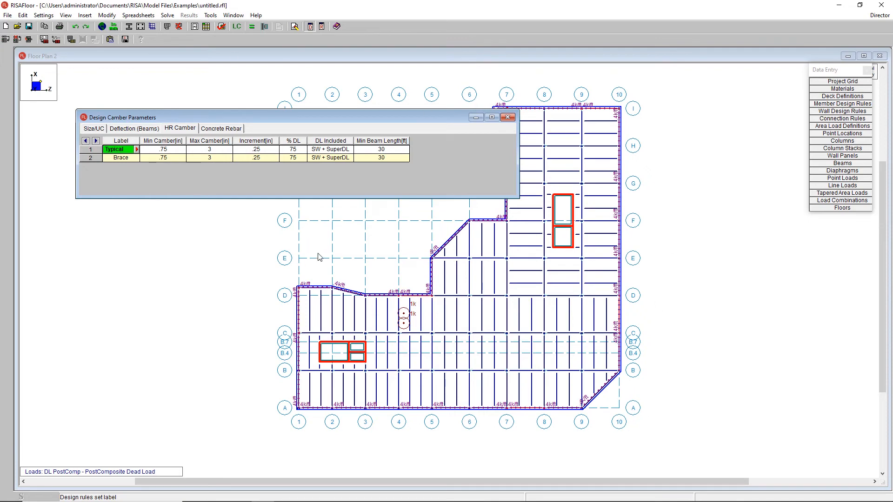
Review the Typical rule's minimum and maximum camber, minimum beam length, included dead load options and dead load percentage.
{"action": "left_click", "coordinate": [179, 151]}
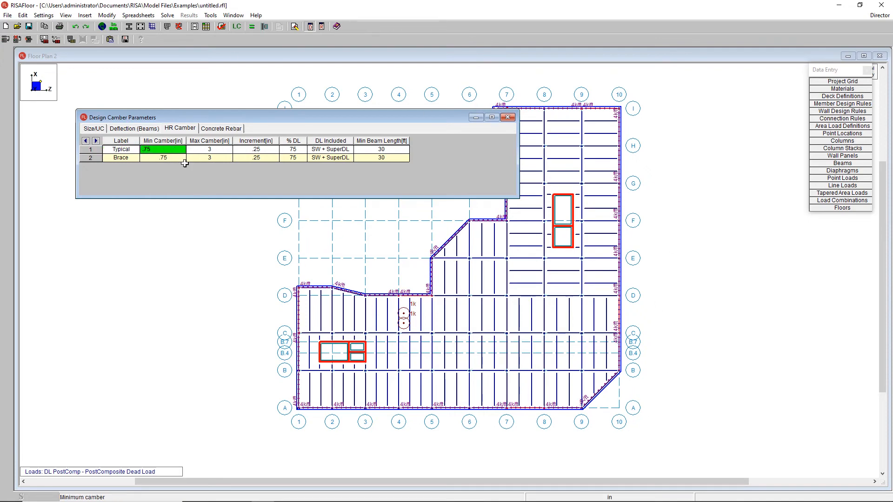
{"action": "left_click", "coordinate": [206, 149]}
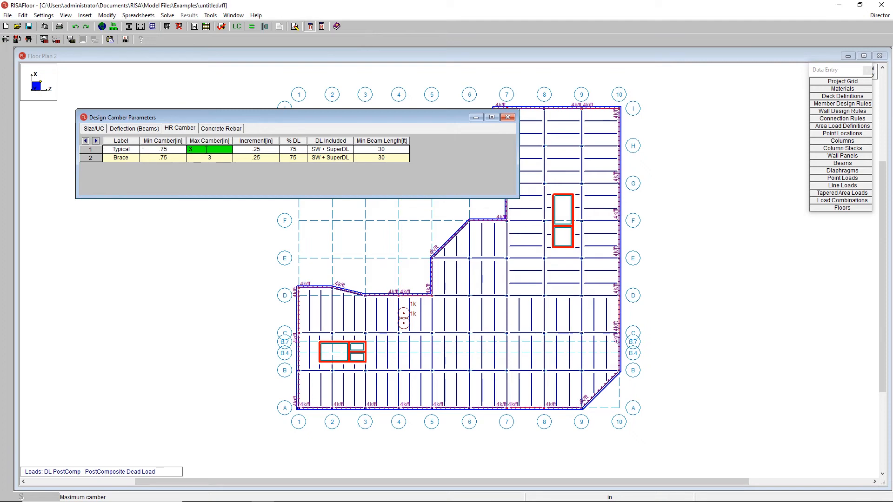
{"action": "left_click", "coordinate": [178, 149]}
{"action": "left_click", "coordinate": [358, 151]}
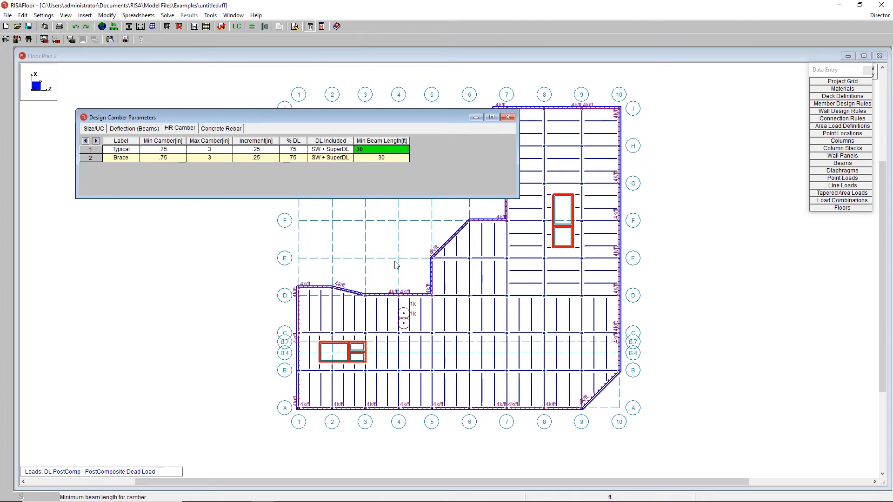
{"action": "left_click", "coordinate": [370, 155], "text": "shift"}
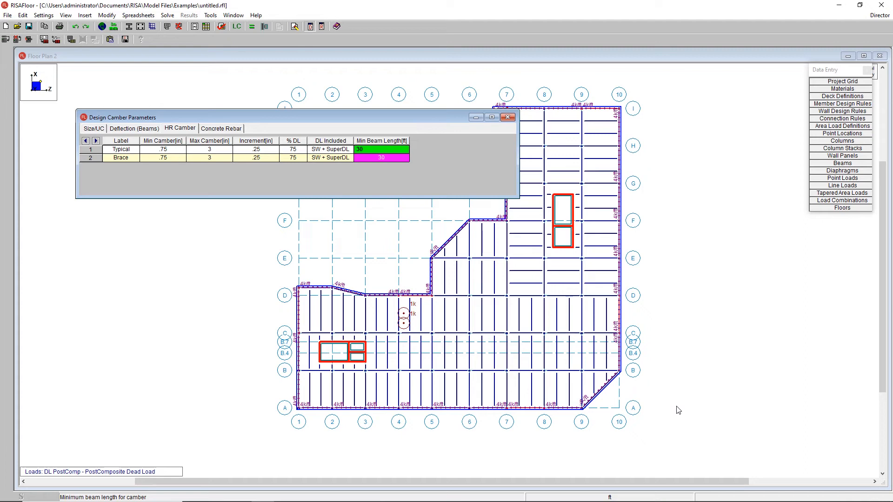
{"action": "left_click", "coordinate": [338, 150]}
{"action": "left_click", "coordinate": [339, 151]}
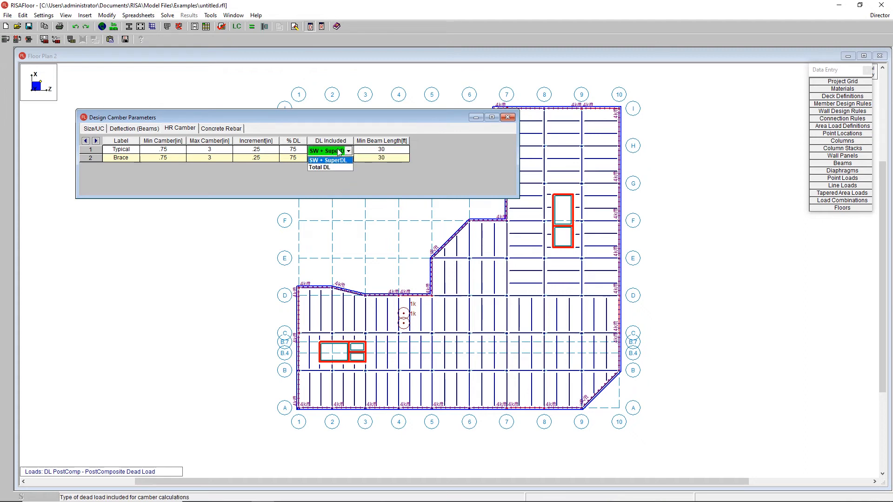
{"action": "left_click", "coordinate": [338, 151]}
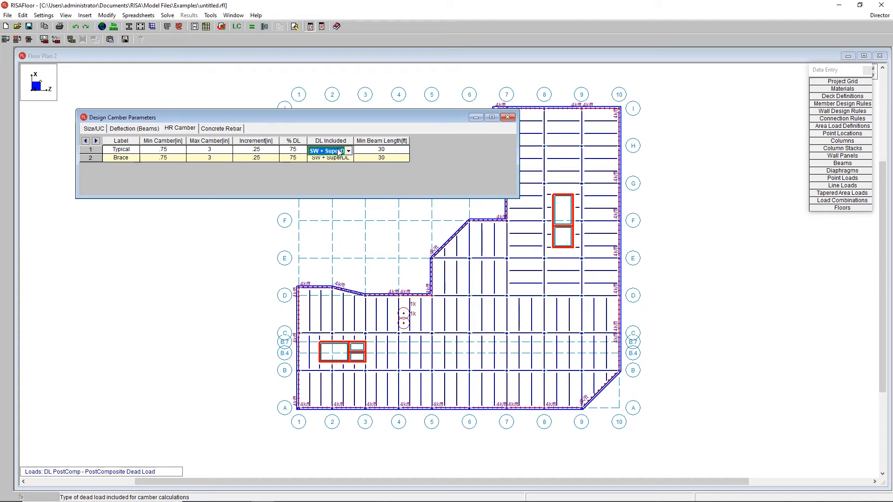
{"action": "left_click", "coordinate": [295, 152]}
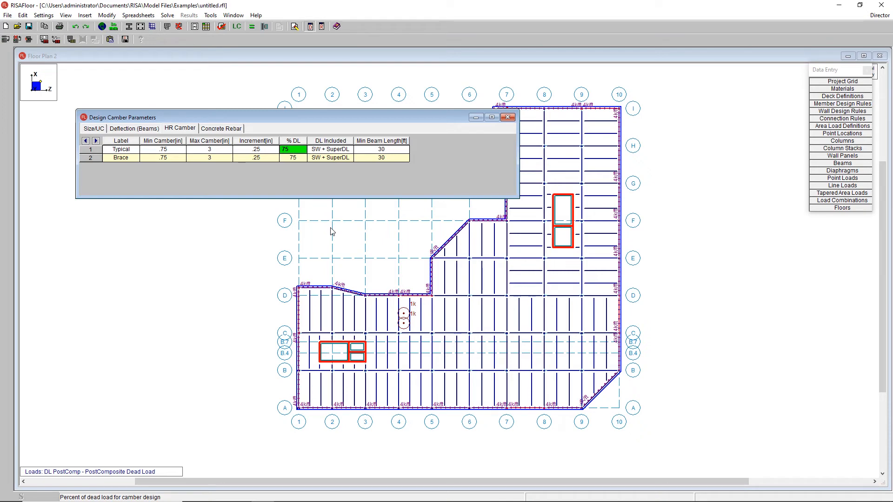
Return to the floor plan, solve the model and accept the column section size mismatch warning without resolving it.
{"action": "left_click", "coordinate": [214, 74]}
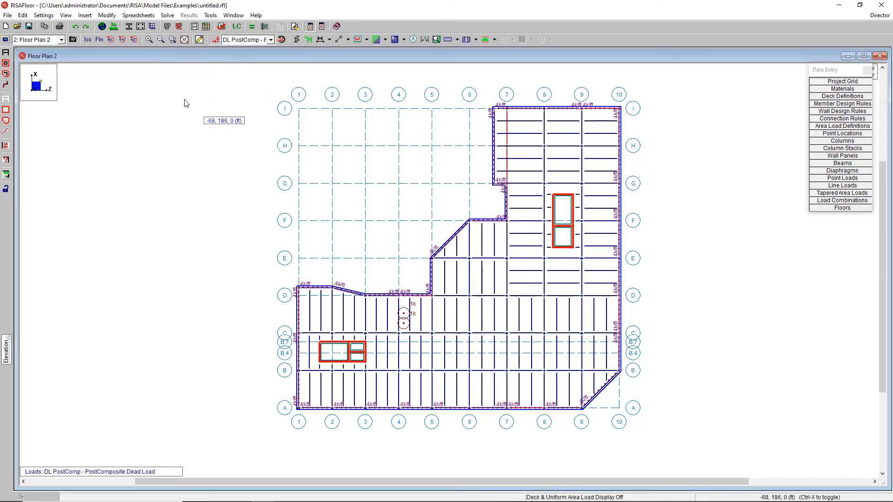
{"action": "left_click", "coordinate": [251, 26]}
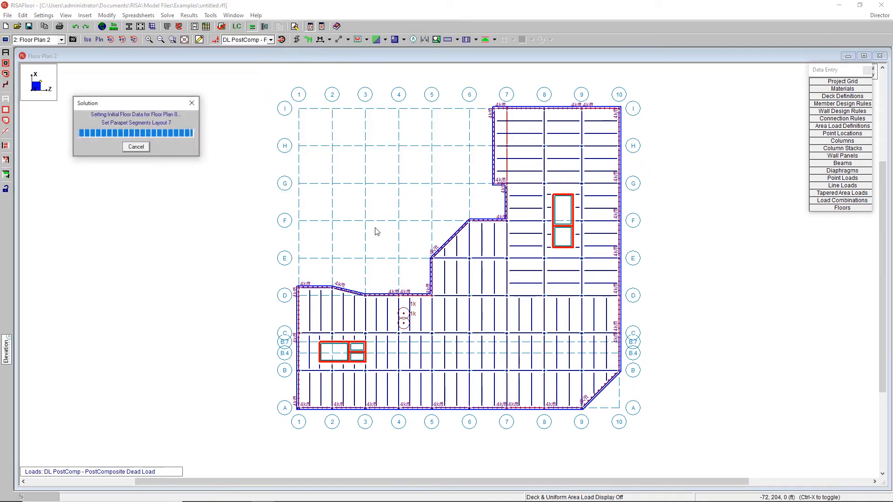
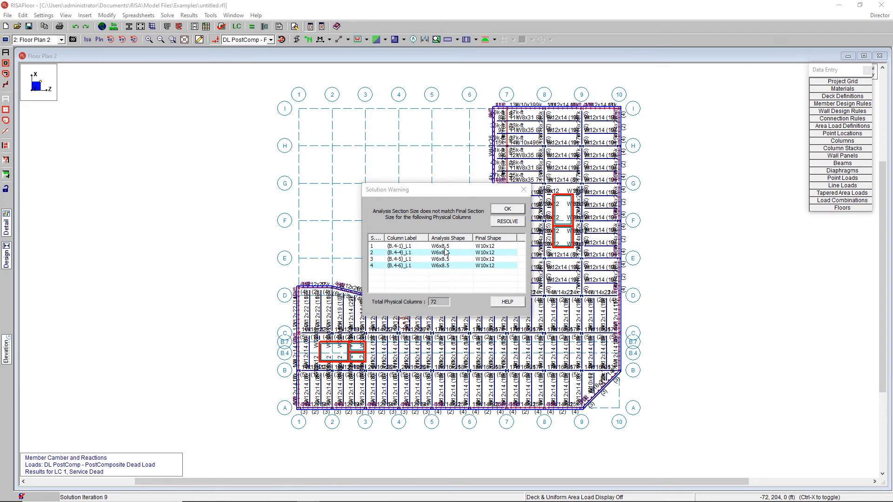
{"action": "left_click", "coordinate": [482, 246]}
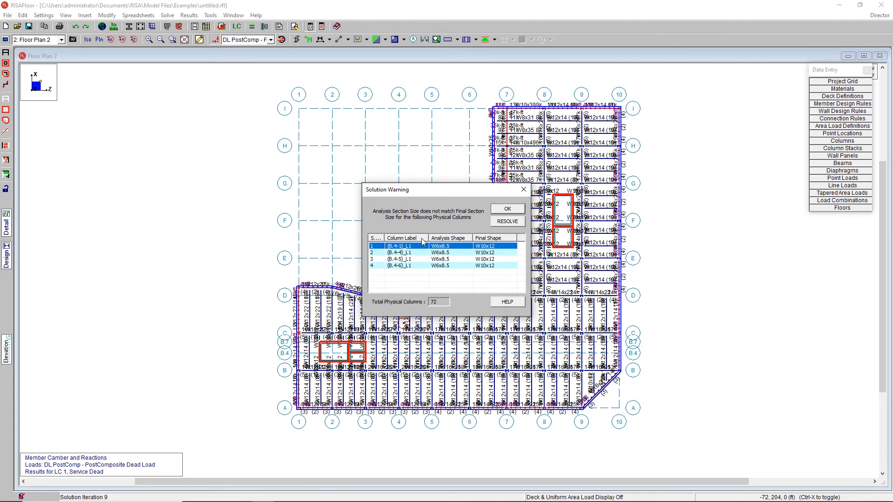
{"action": "left_click", "coordinate": [507, 209]}
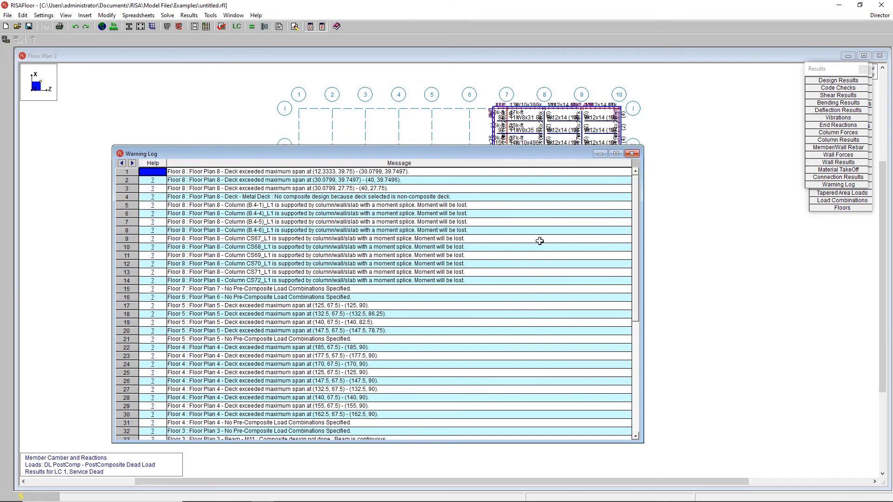
Look through the warning log messages for the upper floors, then close the log.
{"action": "left_click", "coordinate": [356, 222]}
{"action": "left_click", "coordinate": [325, 272]}
{"action": "key", "text": "Down"}
{"action": "key", "text": "Down"}
{"action": "key", "text": "Down"}
{"action": "key", "text": "Down"}
{"action": "key", "text": "Down"}
{"action": "key", "text": "Down"}
{"action": "key", "text": "Down"}
{"action": "key", "text": "Down"}
{"action": "key", "text": "Down"}
{"action": "key", "text": "Down"}
{"action": "key", "text": "Down"}
{"action": "key", "text": "Down"}
{"action": "key", "text": "Down"}
{"action": "key", "text": "Down"}
{"action": "key", "text": "Down"}
{"action": "key", "text": "Down"}
{"action": "key", "text": "Down"}
{"action": "key", "text": "Down"}
{"action": "key", "text": "Down"}
{"action": "key", "text": "Down"}
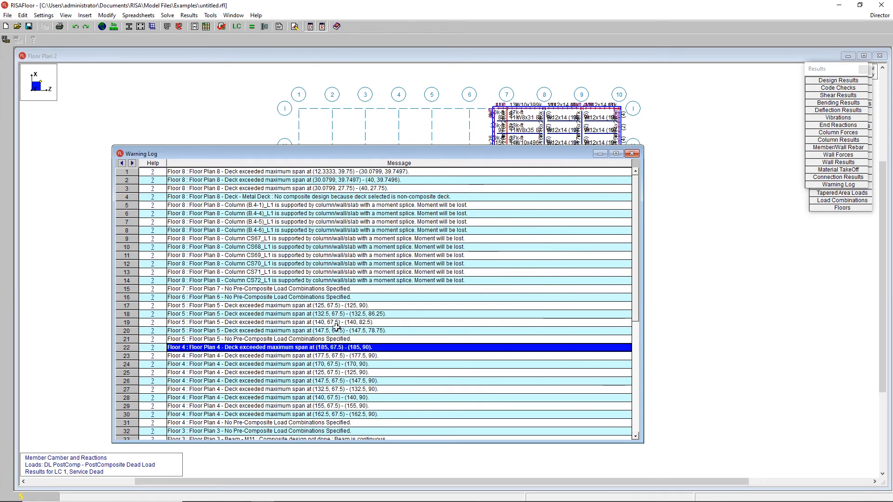
{"action": "left_click", "coordinate": [631, 153]}
Open the detail report for the first infill beam past grid 3 between grids A and B, and enlarge its window upward.
{"action": "scroll", "coordinate": [534, 328], "scroll_direction": "up", "scroll_amount": 2}
{"action": "scroll", "coordinate": [371, 338], "scroll_direction": "down", "scroll_amount": 1}
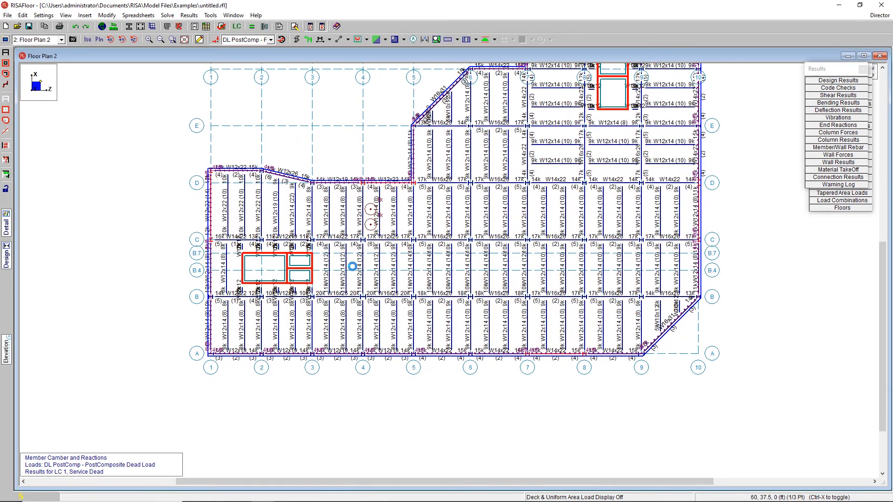
{"action": "scroll", "coordinate": [372, 332], "scroll_direction": "up", "scroll_amount": 2}
{"action": "scroll", "coordinate": [367, 335], "scroll_direction": "down", "scroll_amount": 1}
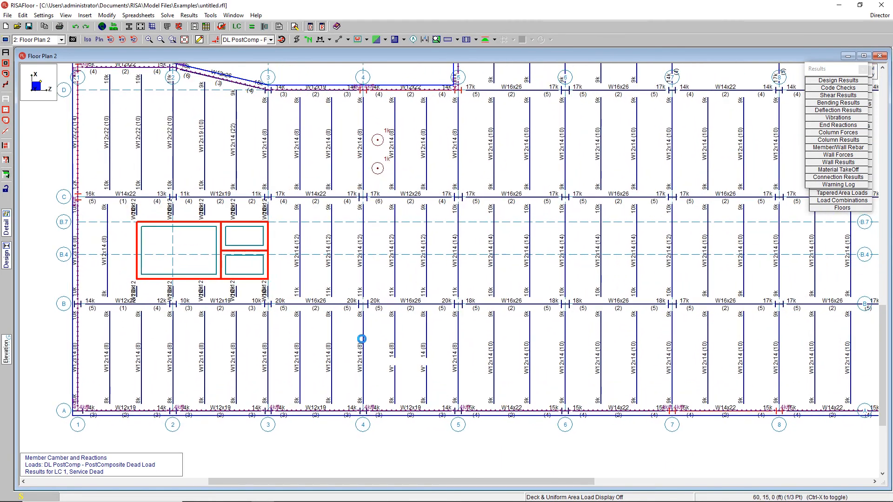
{"action": "scroll", "coordinate": [326, 356], "scroll_direction": "up", "scroll_amount": 2}
{"action": "scroll", "coordinate": [73, 376], "scroll_direction": "up", "scroll_amount": 1}
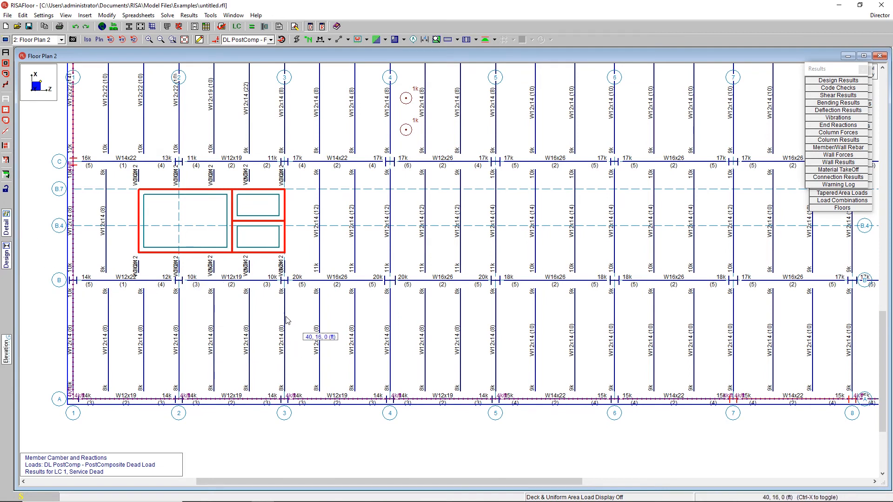
{"action": "scroll", "coordinate": [35, 343], "scroll_direction": "up", "scroll_amount": 1}
{"action": "left_click", "coordinate": [6, 222]}
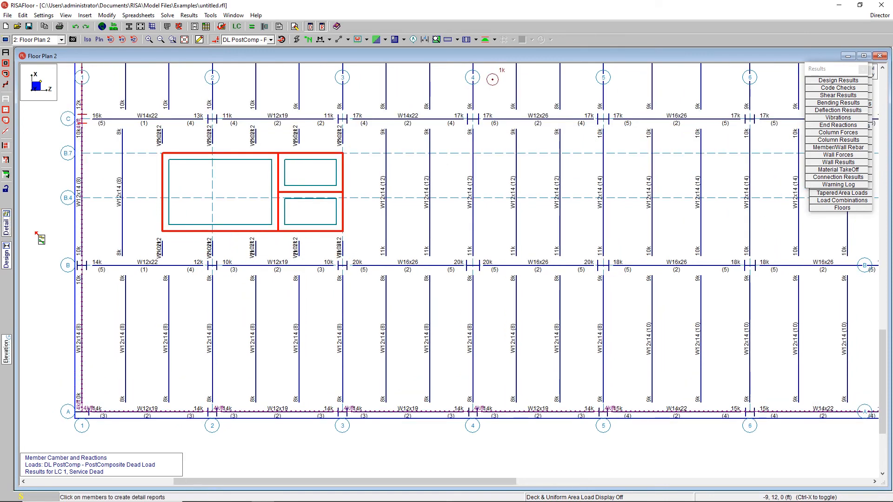
{"action": "left_click", "coordinate": [386, 314]}
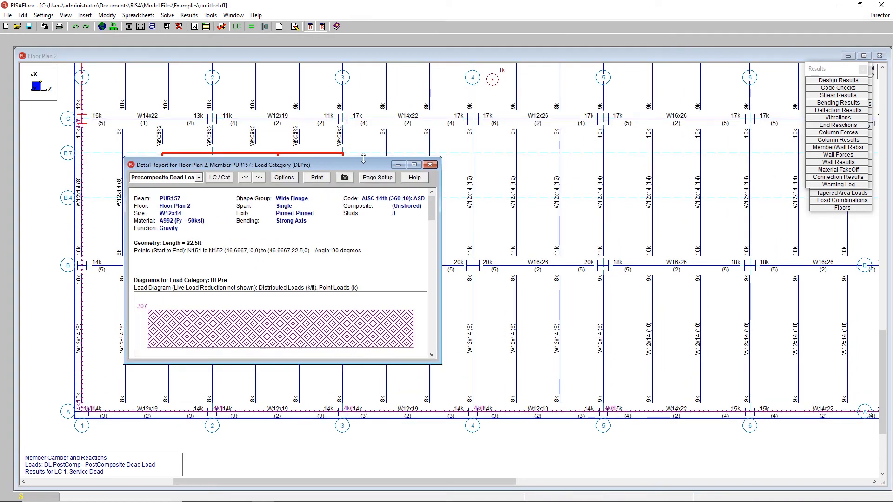
{"action": "left_click_drag", "start_coordinate": [367, 159], "coordinate": [358, 48]}
Switch the beam's detail report from load categories to load combinations and display Service Dead + Live.
{"action": "left_click", "coordinate": [220, 69]}
{"action": "left_click", "coordinate": [197, 68]}
{"action": "left_click", "coordinate": [217, 69]}
{"action": "left_click", "coordinate": [217, 69]}
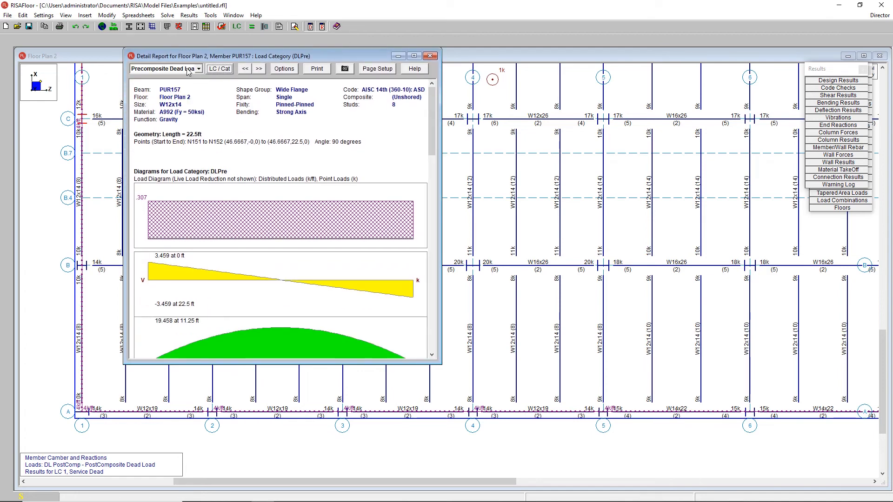
{"action": "left_click", "coordinate": [220, 69]}
{"action": "left_click", "coordinate": [182, 70]}
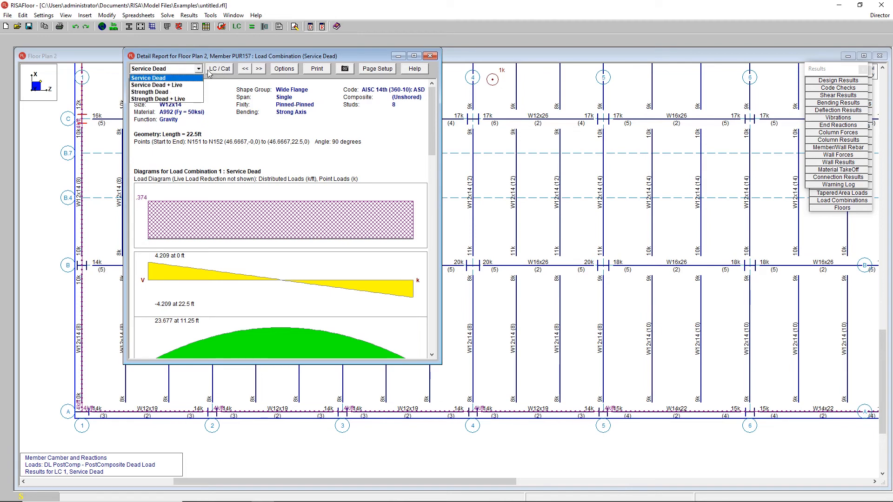
{"action": "left_click", "coordinate": [177, 86]}
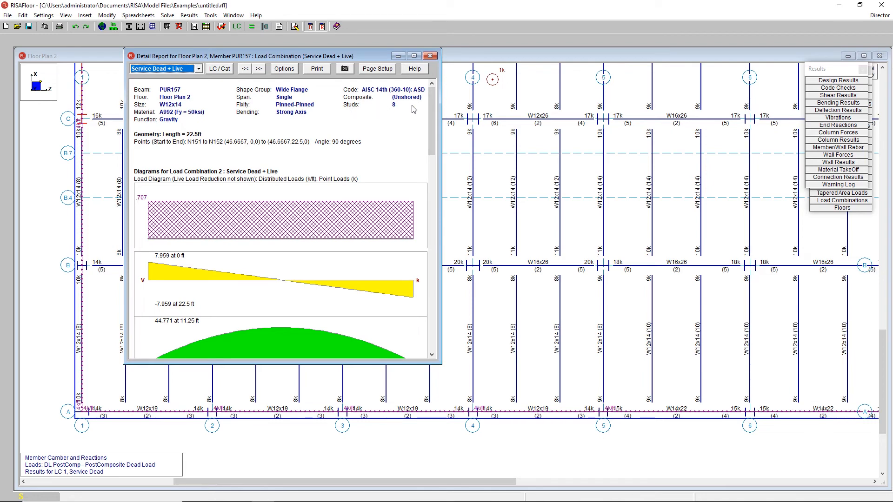
Examine the beam report's force diagrams, reactions, member loads, design rules, and shear and composite bending checks.
{"action": "left_click", "coordinate": [358, 102]}
{"action": "left_click_drag", "start_coordinate": [429, 101], "coordinate": [430, 141]}
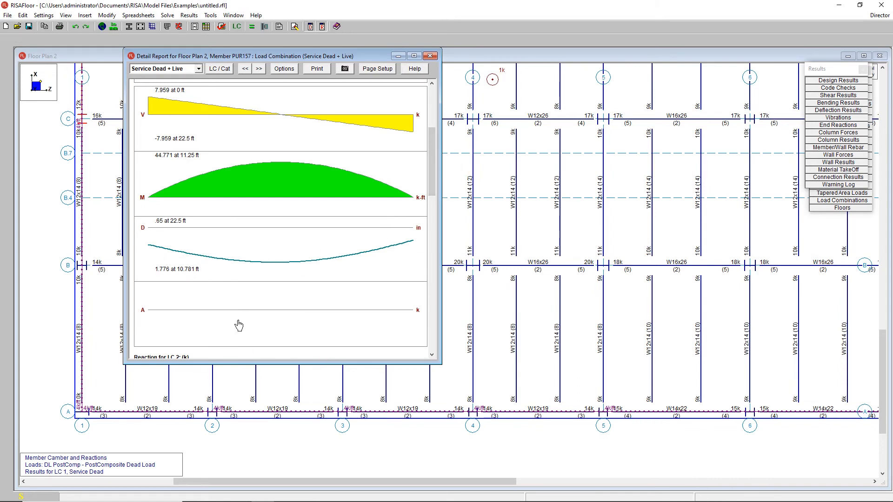
{"action": "left_click_drag", "start_coordinate": [431, 160], "coordinate": [436, 220]}
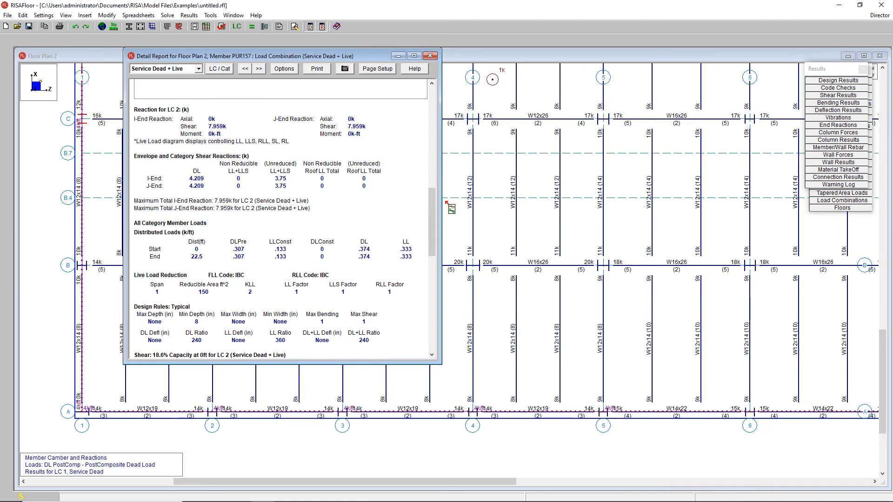
{"action": "left_click_drag", "start_coordinate": [436, 209], "coordinate": [439, 251]}
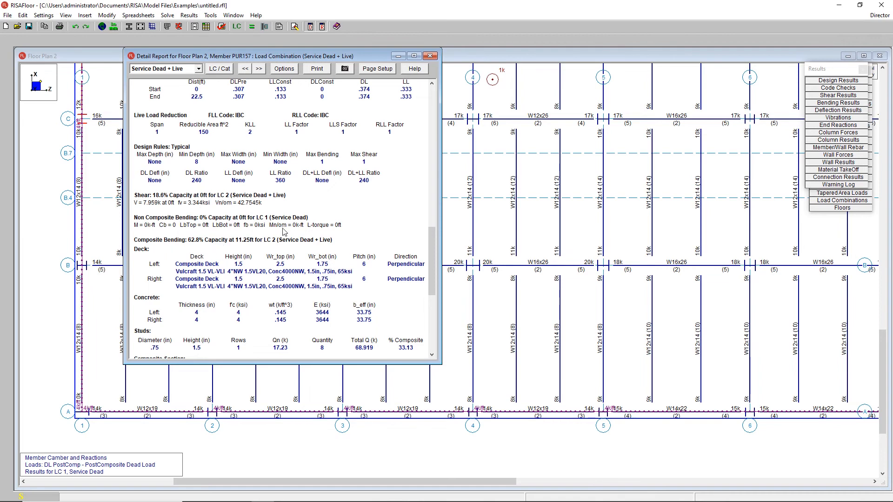
{"action": "left_click_drag", "start_coordinate": [430, 254], "coordinate": [431, 275]}
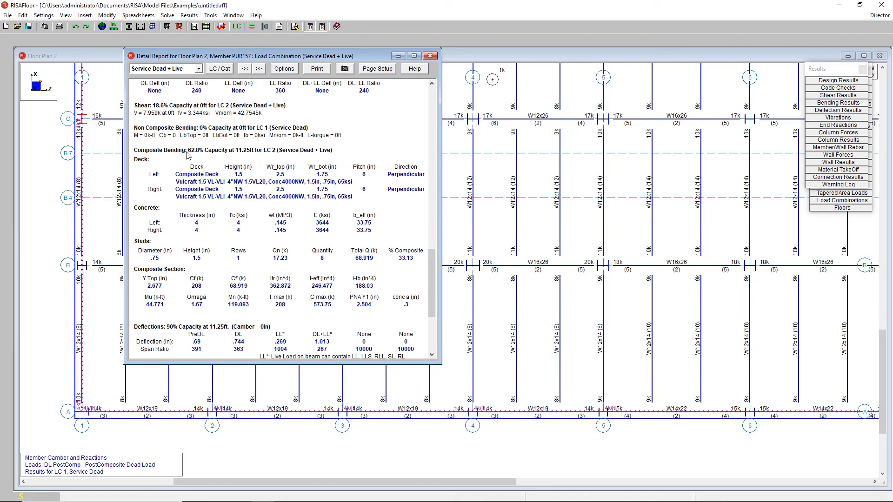
Review the composite and stud options in the global model settings, including the stud layout choices, and close them without changes.
{"action": "left_click", "coordinate": [102, 26]}
{"action": "left_click", "coordinate": [444, 165]}
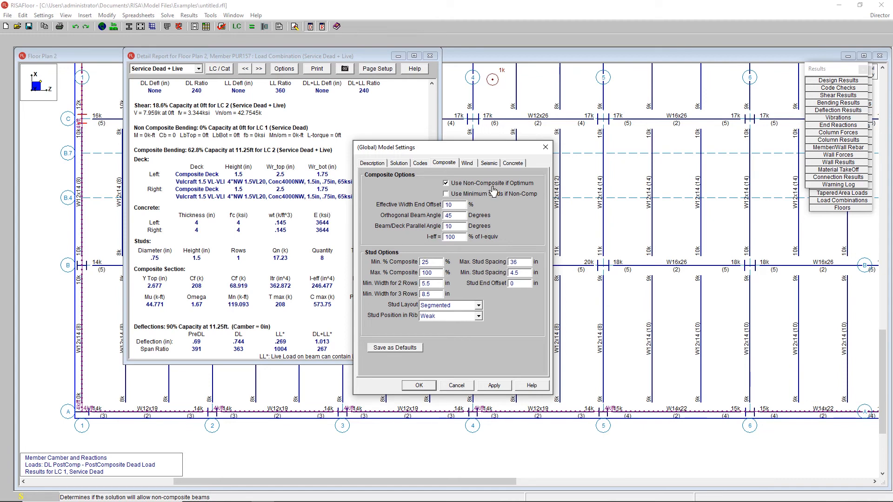
{"action": "left_click_drag", "start_coordinate": [475, 152], "coordinate": [354, 84]}
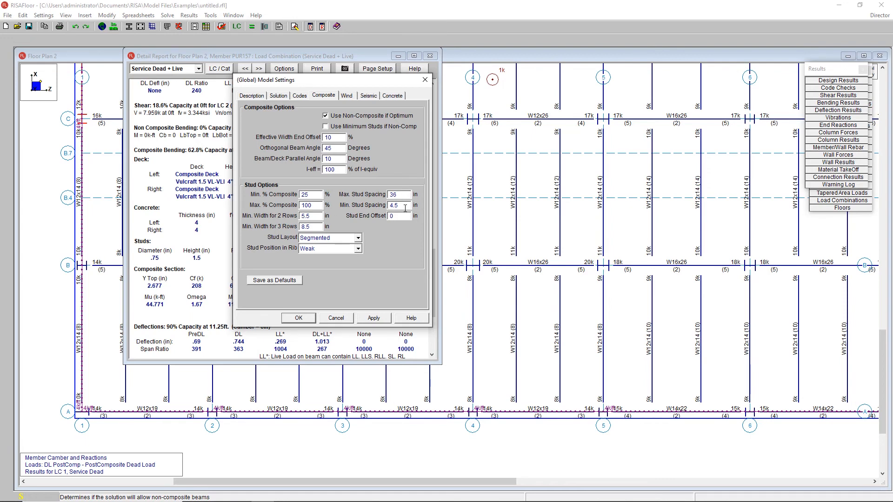
{"action": "left_click", "coordinate": [358, 238]}
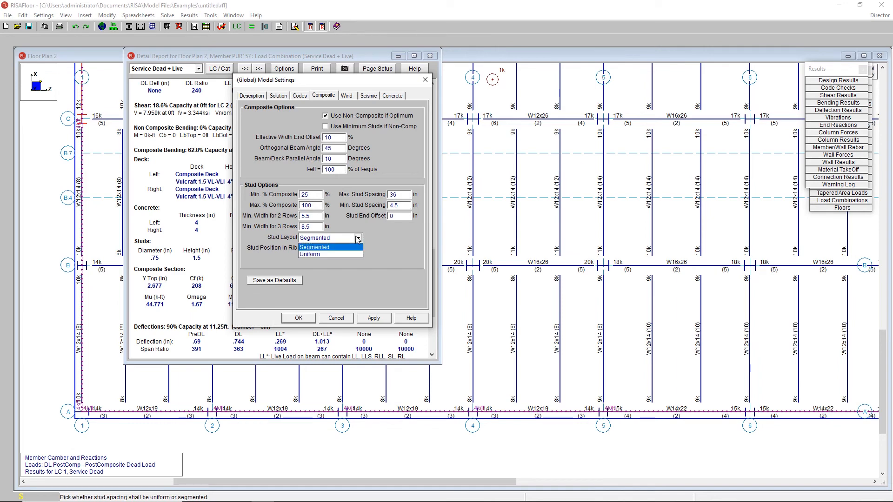
{"action": "left_click", "coordinate": [394, 238]}
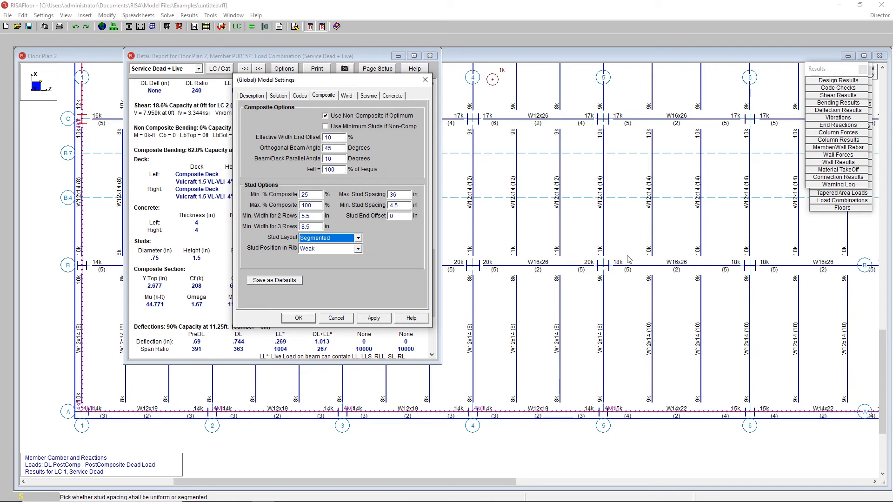
{"action": "left_click", "coordinate": [425, 79]}
Examine the composite section, deflection and vibration results at the end of the beam report, and close the report.
{"action": "left_click_drag", "start_coordinate": [433, 273], "coordinate": [441, 299]}
{"action": "left_click_drag", "start_coordinate": [232, 270], "coordinate": [137, 235]}
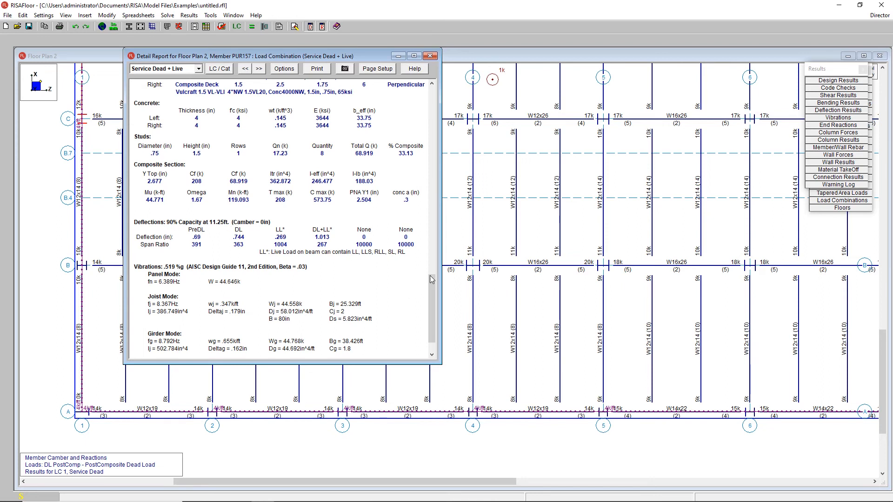
{"action": "left_click_drag", "start_coordinate": [432, 291], "coordinate": [433, 304]}
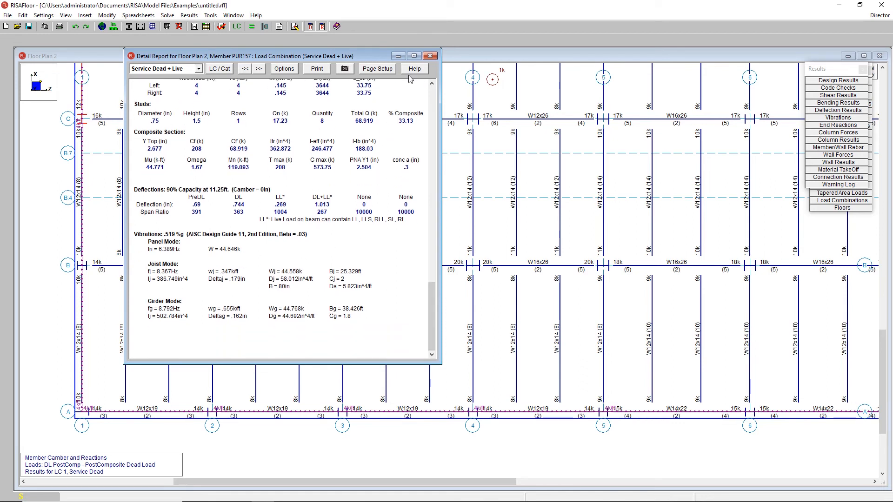
{"action": "left_click", "coordinate": [430, 56]}
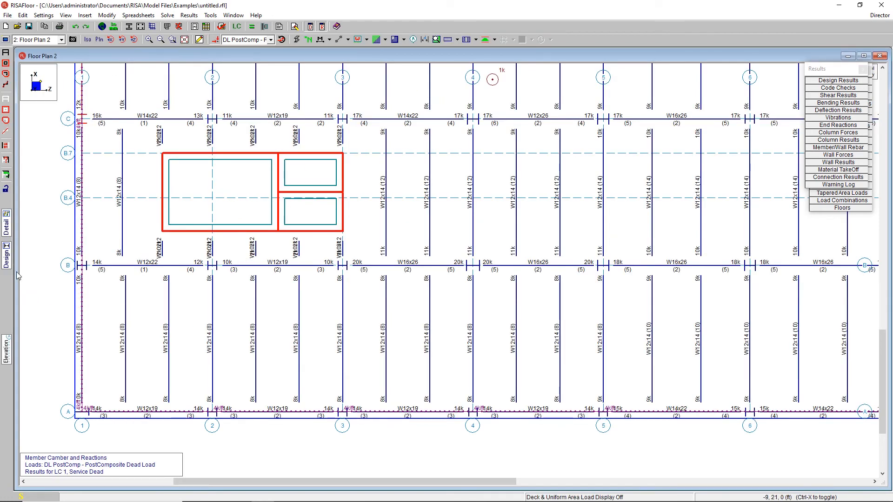
Try a W10x12 shape in the redesign of a W12x14 beam between grids 3 and 4, cancel it, and inspect the neighbouring beam's redesign options.
{"action": "left_click", "coordinate": [6, 259]}
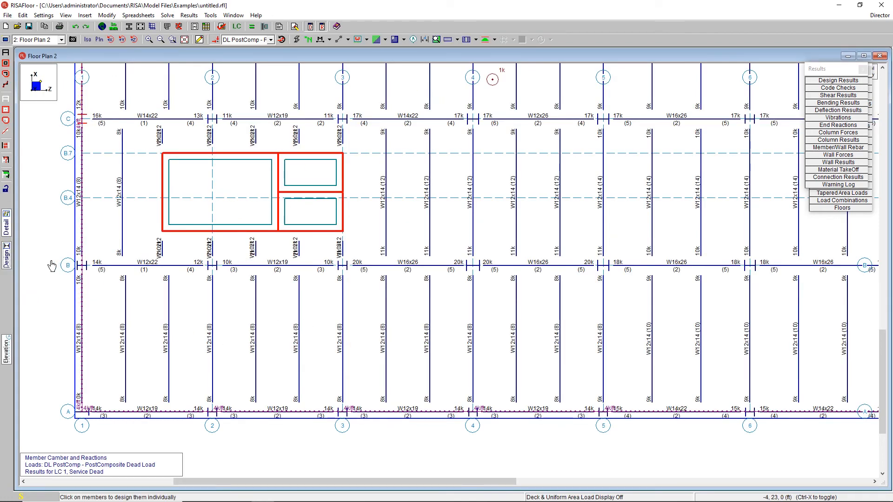
{"action": "left_click", "coordinate": [385, 319]}
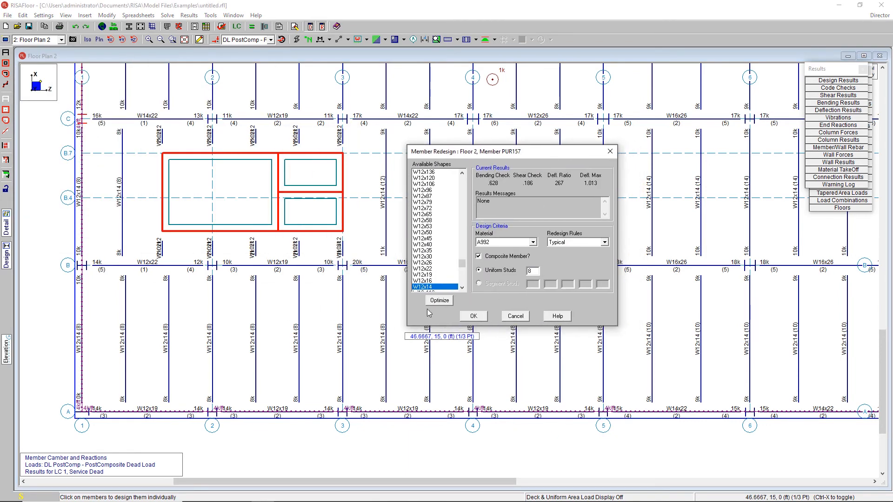
{"action": "scroll", "coordinate": [434, 288], "scroll_direction": "down", "scroll_amount": 6}
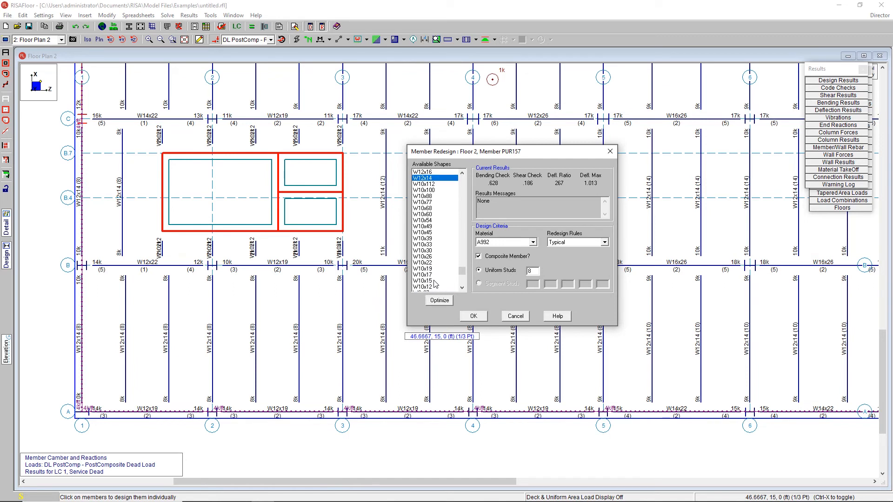
{"action": "left_click", "coordinate": [432, 287]}
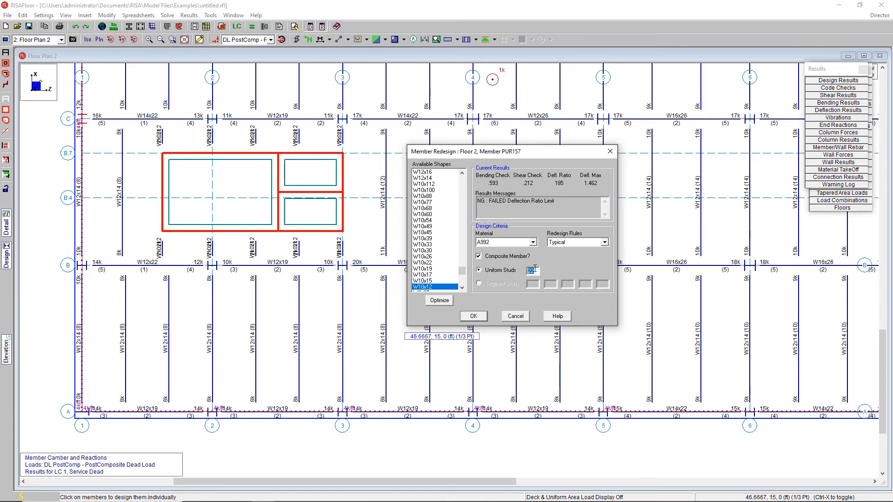
{"action": "left_click", "coordinate": [515, 316]}
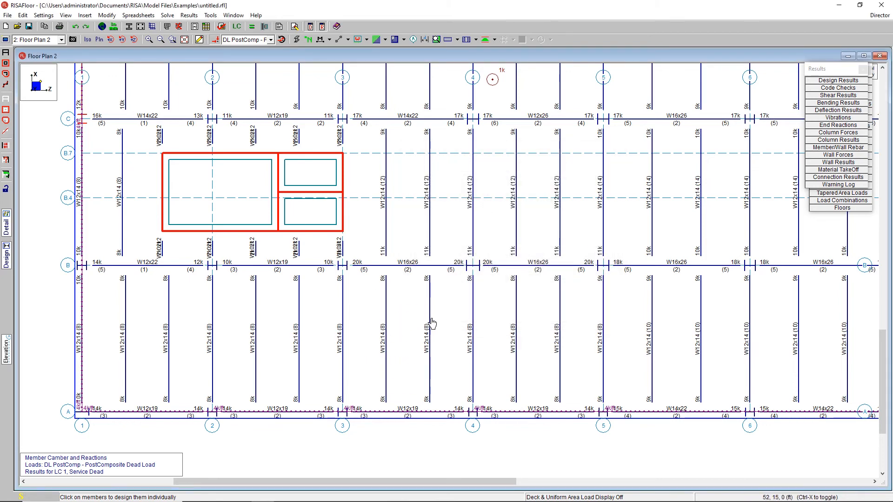
{"action": "left_click", "coordinate": [430, 326]}
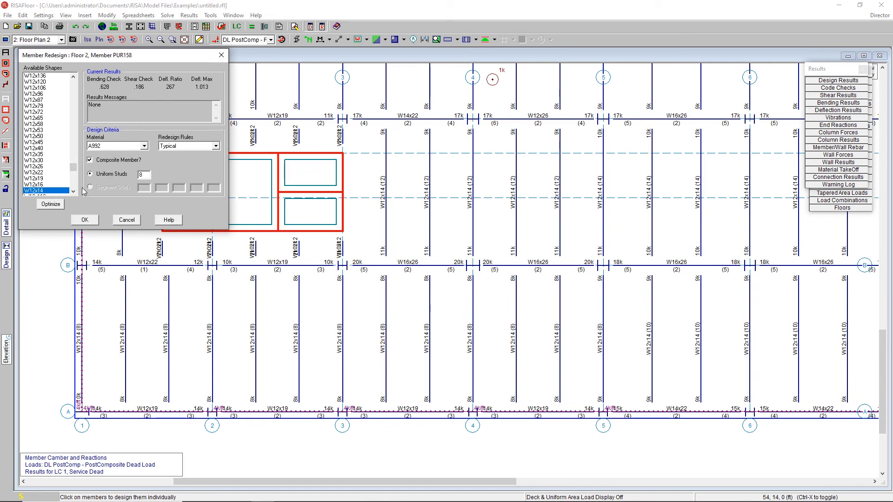
{"action": "left_click", "coordinate": [127, 220]}
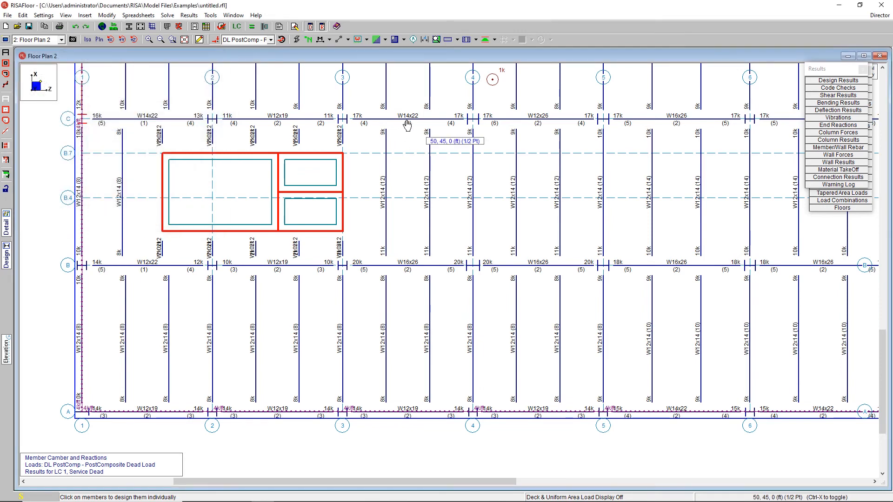
Redesign the W14x22 girder on grid C between grids 3 and 4 with 10 uniform studs instead of segment studs.
{"action": "left_click", "coordinate": [365, 138]}
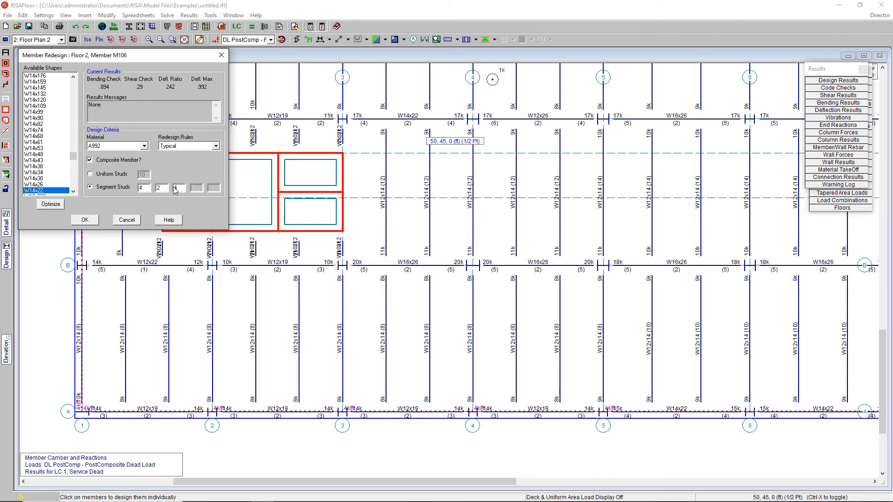
{"action": "left_click", "coordinate": [120, 175]}
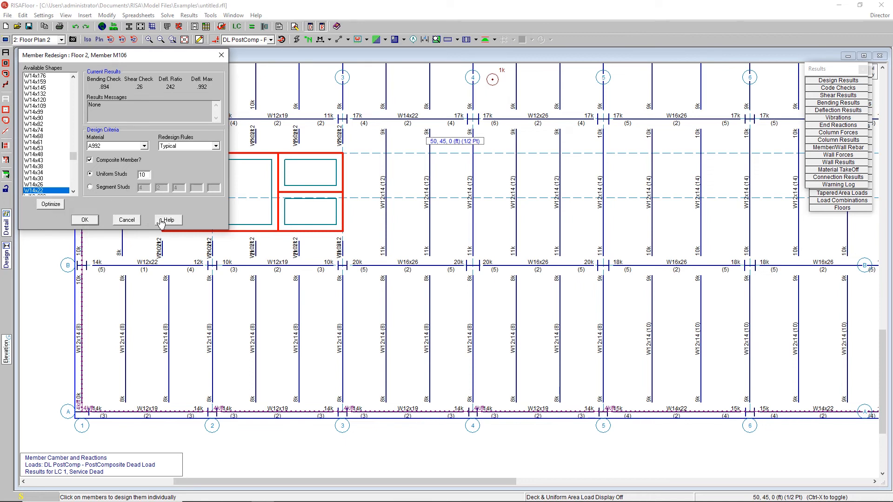
{"action": "left_click", "coordinate": [85, 220]}
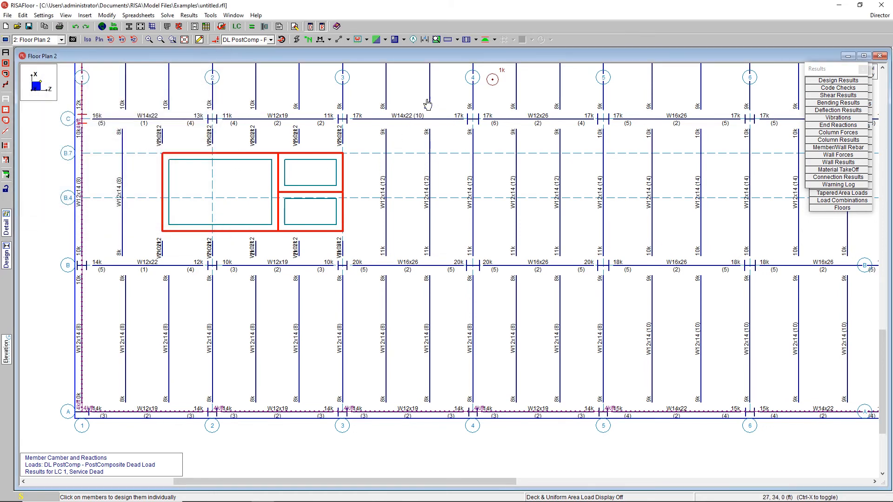
{"action": "left_click", "coordinate": [409, 123]}
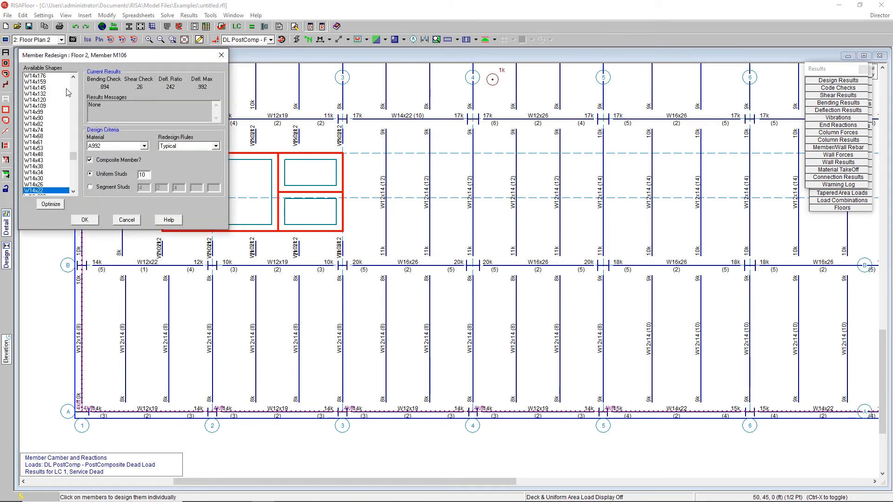
{"action": "left_click", "coordinate": [125, 222]}
Move the results list beside the data entry list, review the Floor Plan 2 beams' primary and hot rolled data, and close the spreadsheet.
{"action": "scroll", "coordinate": [320, 376], "scroll_direction": "down", "scroll_amount": 1}
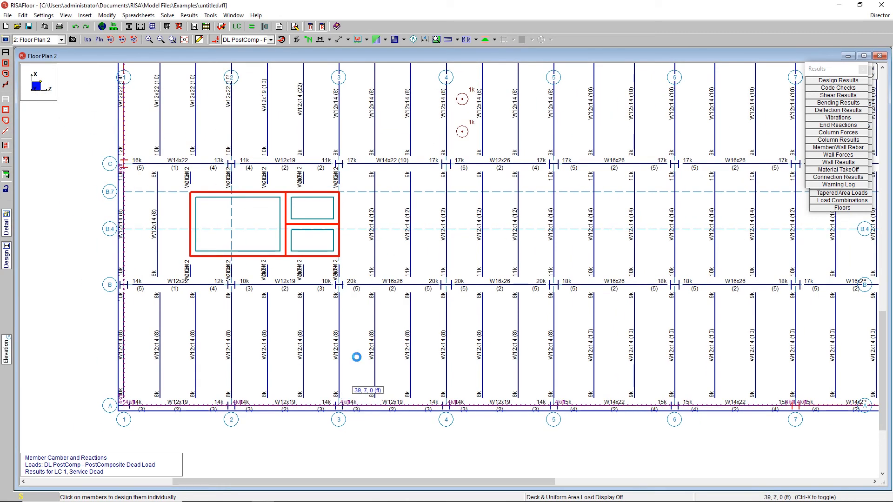
{"action": "scroll", "coordinate": [358, 377], "scroll_direction": "down", "scroll_amount": 2}
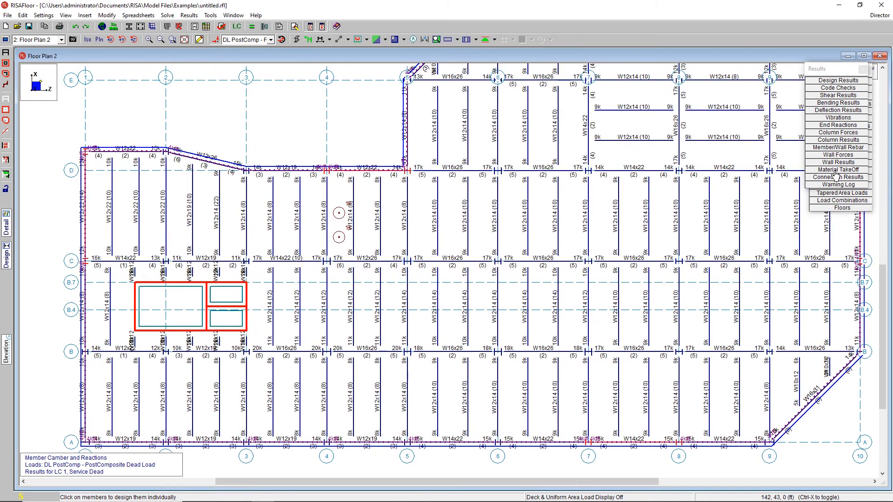
{"action": "left_click_drag", "start_coordinate": [840, 70], "coordinate": [778, 70]}
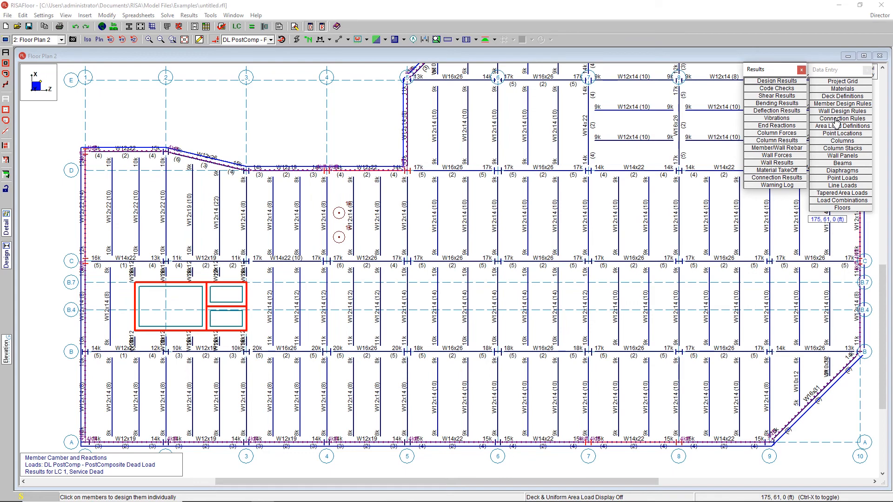
{"action": "left_click", "coordinate": [843, 163]}
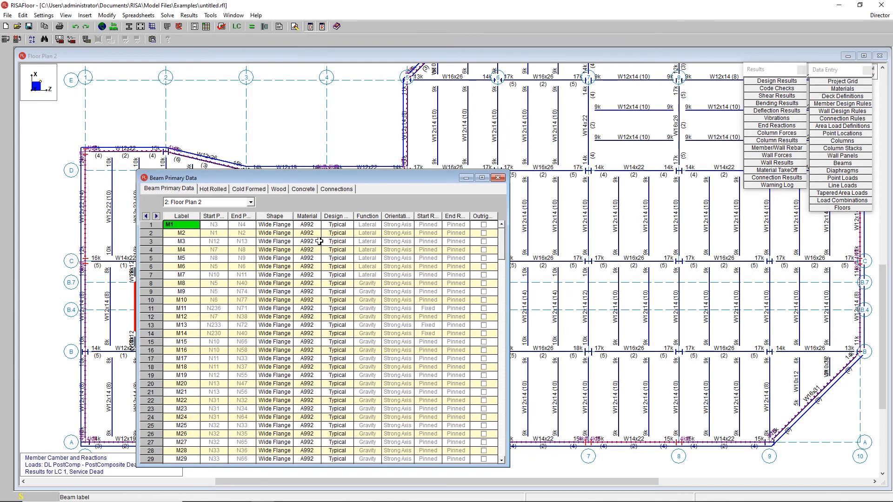
{"action": "left_click", "coordinate": [216, 191]}
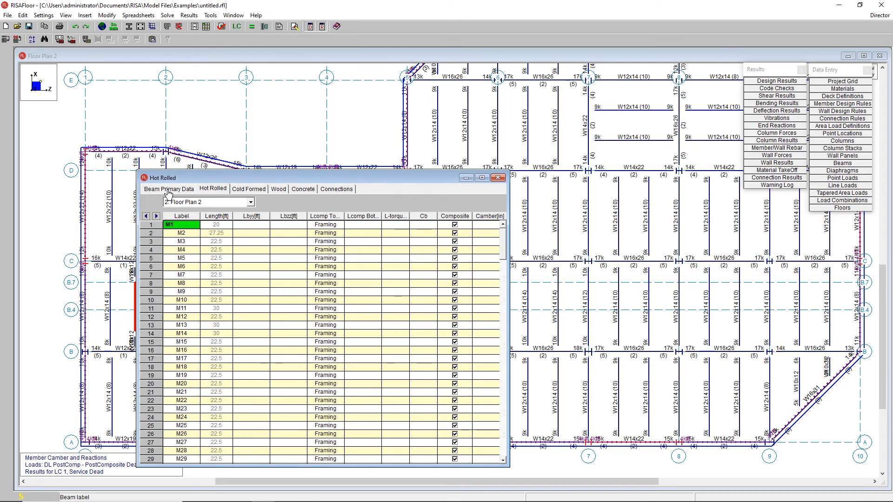
{"action": "left_click", "coordinate": [498, 178]}
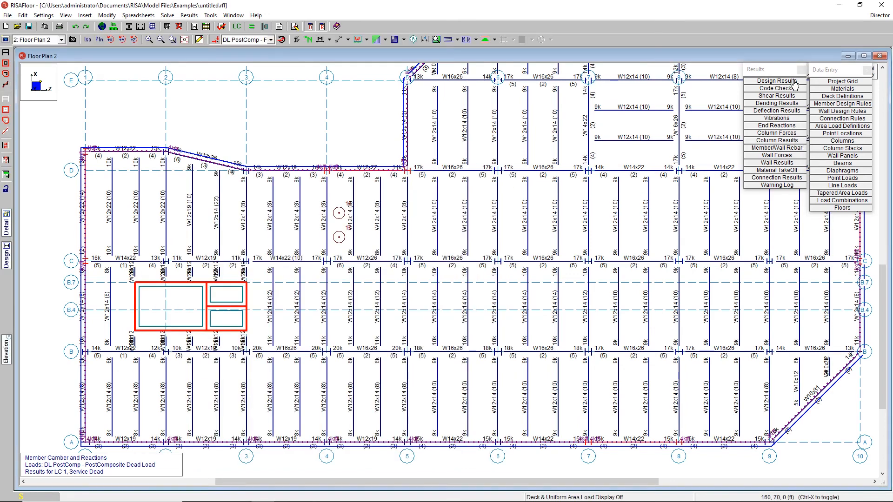
Examine the beam end reactions for Floor Plan 2, comparing beam M1's load category reactions with its maximum and minimum combined reactions.
{"action": "left_click_drag", "start_coordinate": [788, 74], "coordinate": [786, 74]}
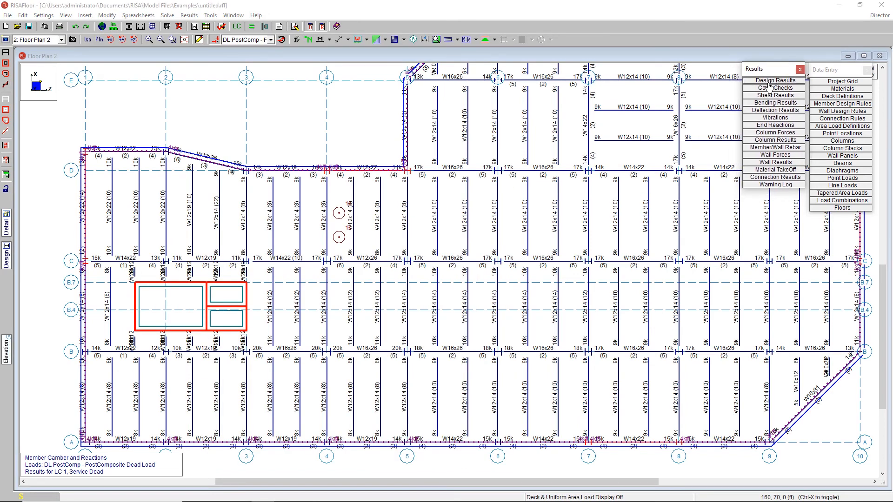
{"action": "left_click", "coordinate": [780, 126]}
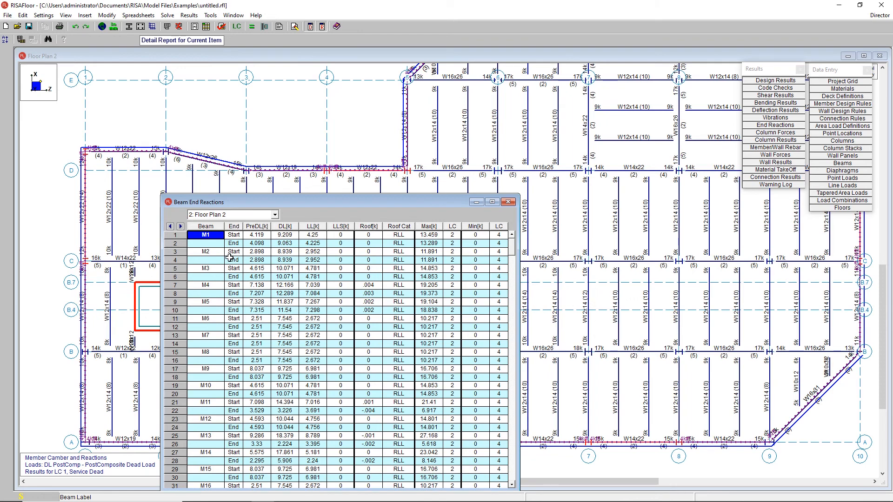
{"action": "left_click_drag", "start_coordinate": [249, 236], "coordinate": [494, 247]}
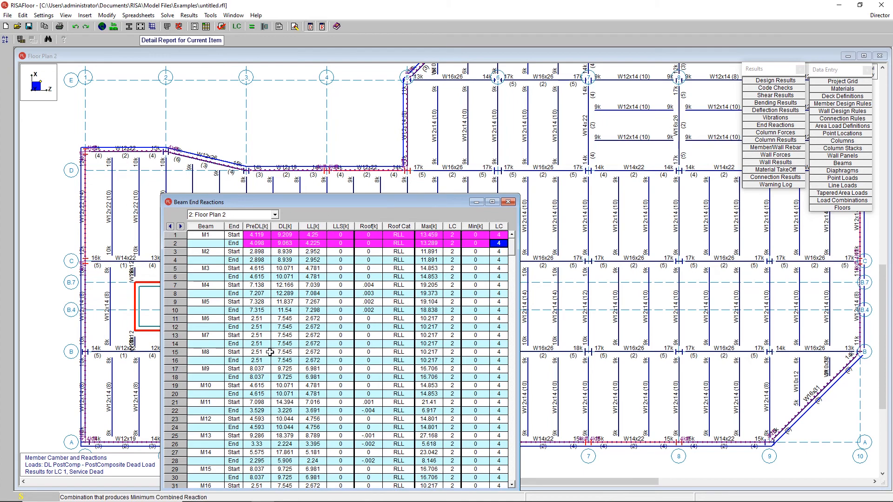
{"action": "left_click", "coordinate": [258, 252]}
{"action": "left_click_drag", "start_coordinate": [257, 234], "coordinate": [312, 243]}
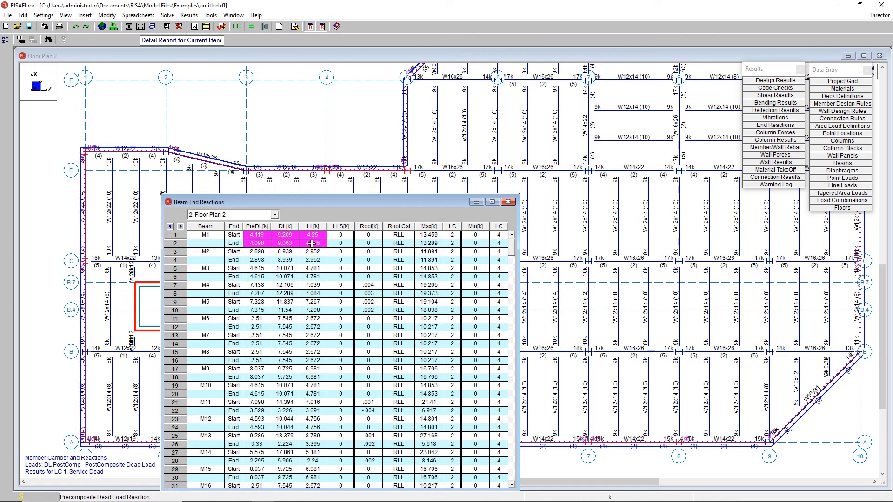
{"action": "left_click_drag", "start_coordinate": [311, 243], "coordinate": [498, 246]}
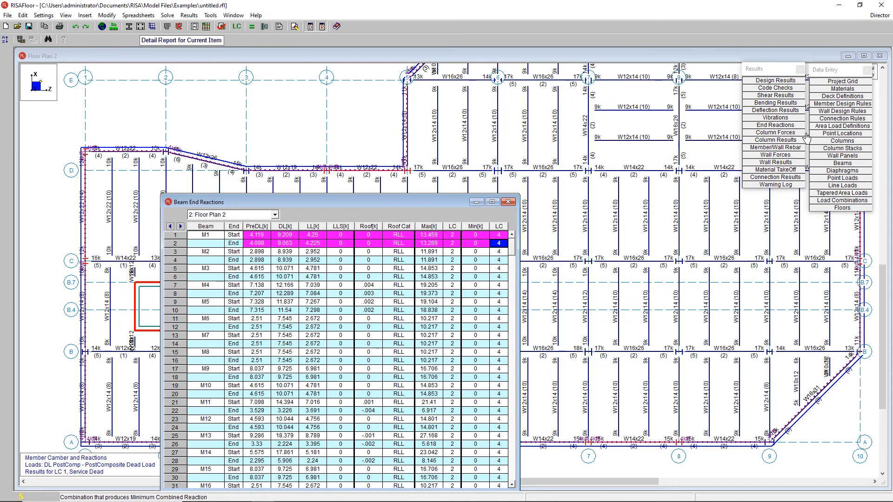
Replace the beam end reactions with the column forces, and examine column stack D-1's maximum base reaction and governing load combination.
{"action": "left_click", "coordinate": [790, 133]}
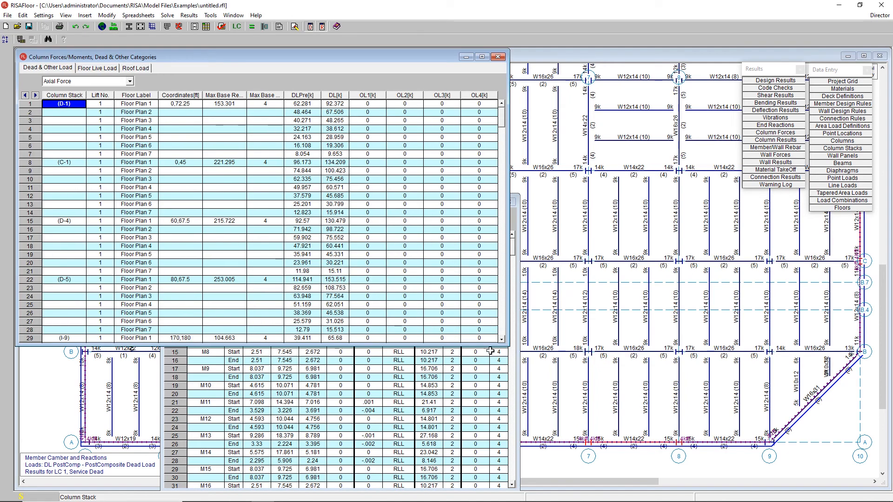
{"action": "left_click", "coordinate": [516, 218]}
{"action": "left_click", "coordinate": [512, 201]}
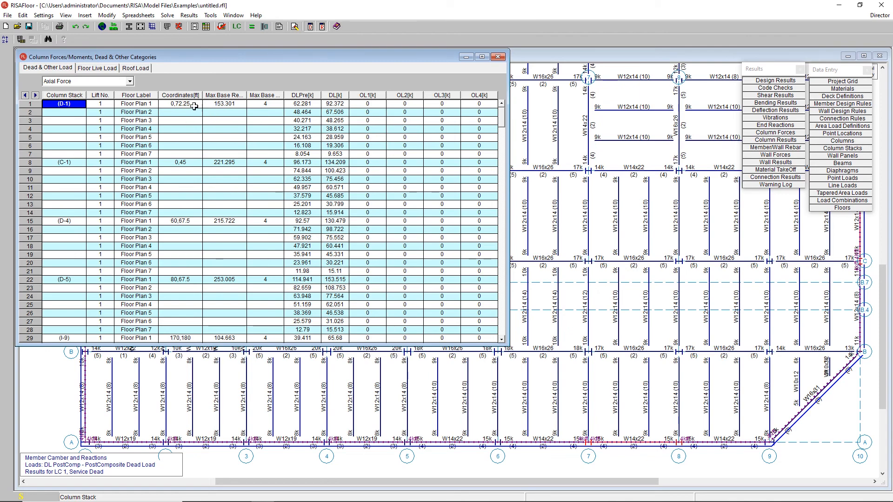
{"action": "left_click", "coordinate": [216, 104]}
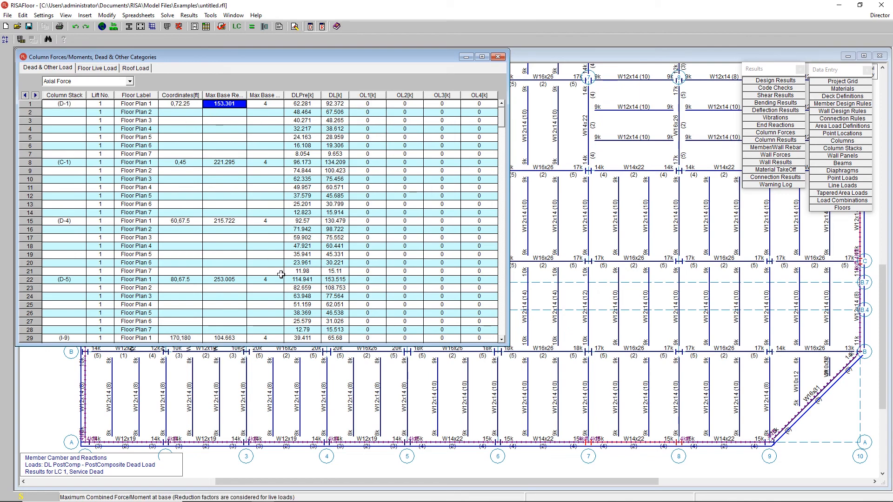
{"action": "left_click_drag", "start_coordinate": [247, 95], "coordinate": [318, 95]}
{"action": "key", "text": "Right"}
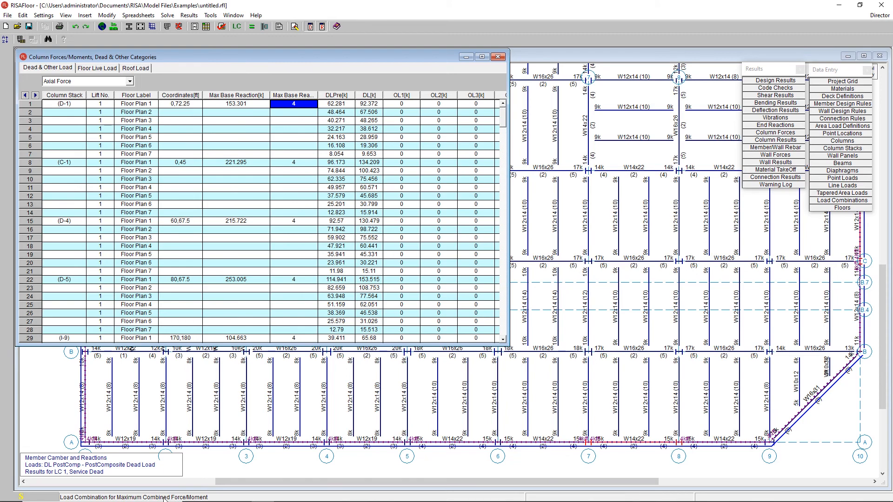
{"action": "left_click", "coordinate": [234, 103]}
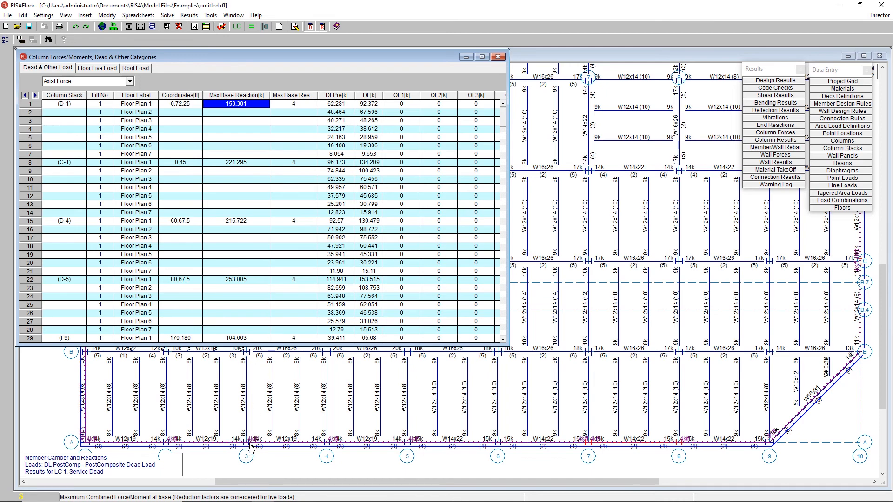
Examine column stack D-1's floor live load results, including reduction factors, unreduced live loads and reducible area, and close the column forces.
{"action": "left_click", "coordinate": [98, 68]}
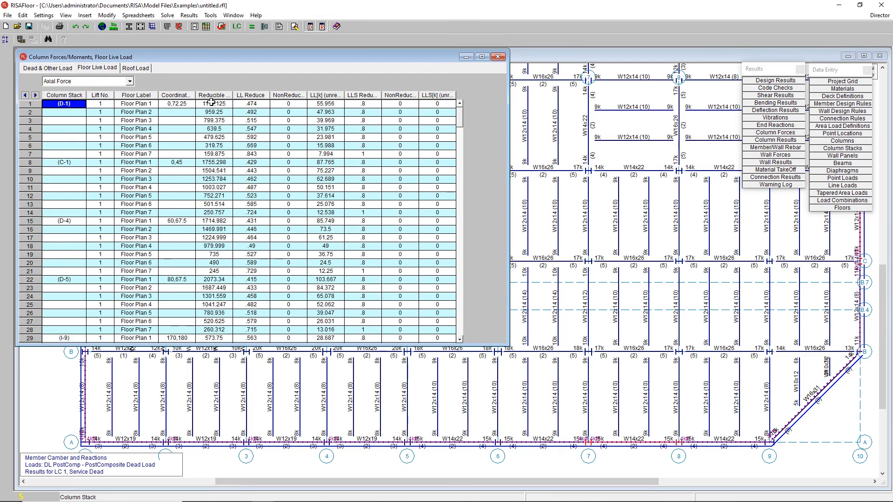
{"action": "left_click_drag", "start_coordinate": [250, 103], "coordinate": [256, 151]}
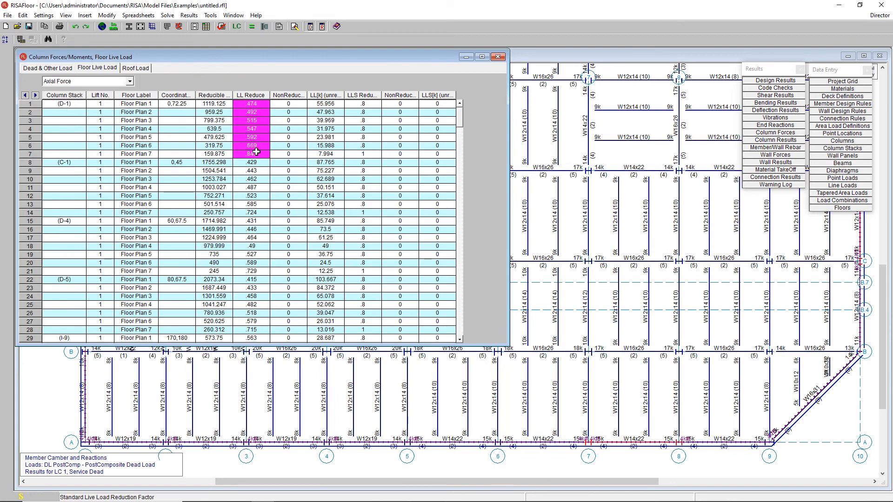
{"action": "left_click", "coordinate": [255, 105]}
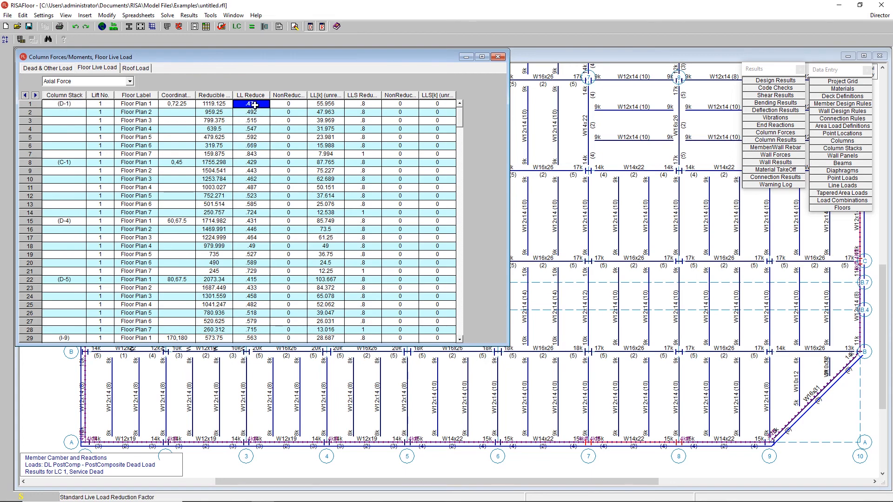
{"action": "left_click_drag", "start_coordinate": [268, 93], "coordinate": [280, 93]}
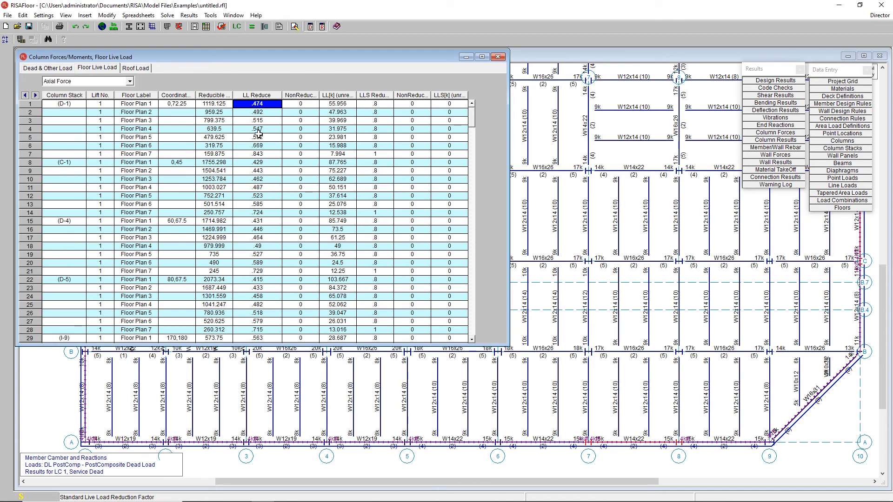
{"action": "left_click", "coordinate": [259, 114]}
{"action": "left_click_drag", "start_coordinate": [325, 104], "coordinate": [337, 137]}
{"action": "left_click", "coordinate": [225, 104]}
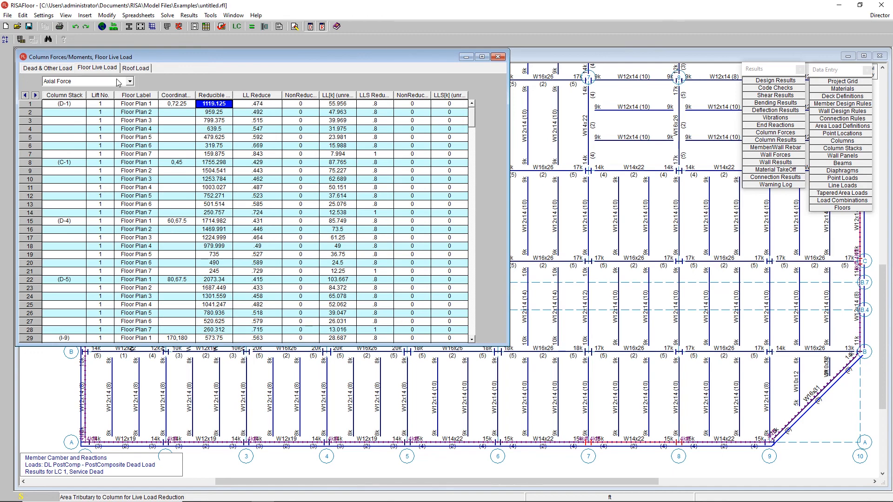
{"action": "left_click", "coordinate": [498, 56]}
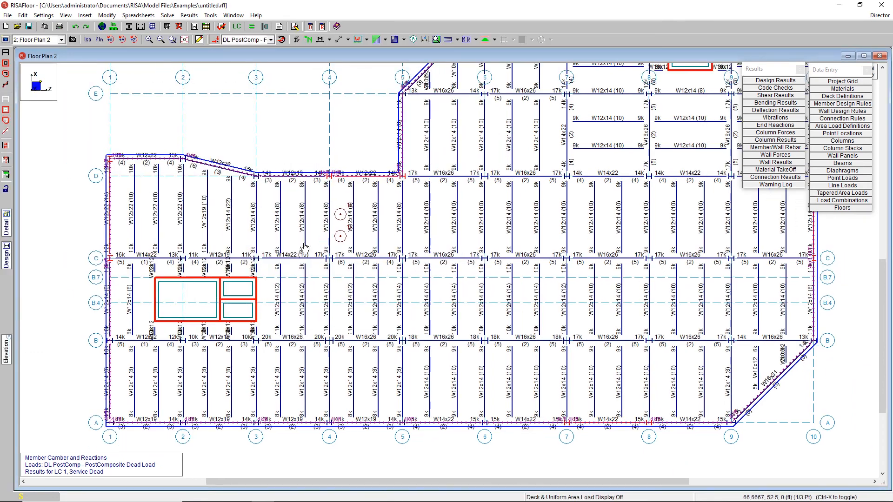
{"action": "scroll", "coordinate": [327, 289], "scroll_direction": "up", "scroll_amount": 2}
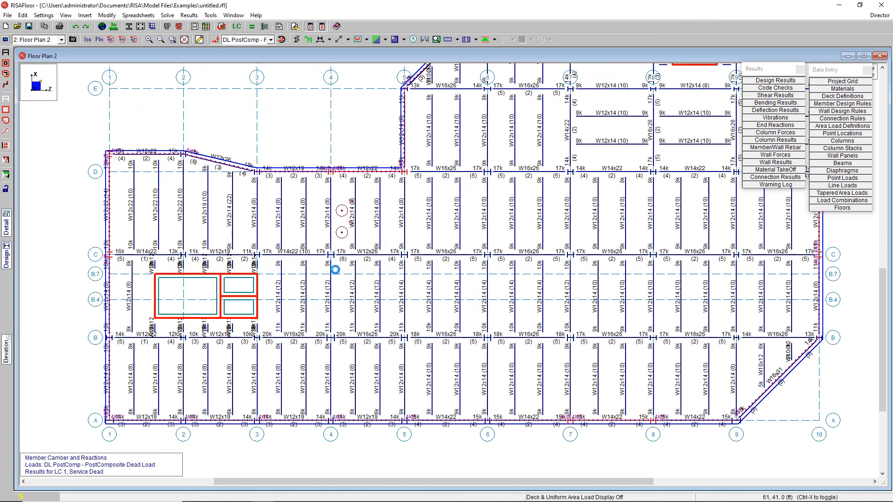
{"action": "scroll", "coordinate": [330, 251], "scroll_direction": "down", "scroll_amount": 2}
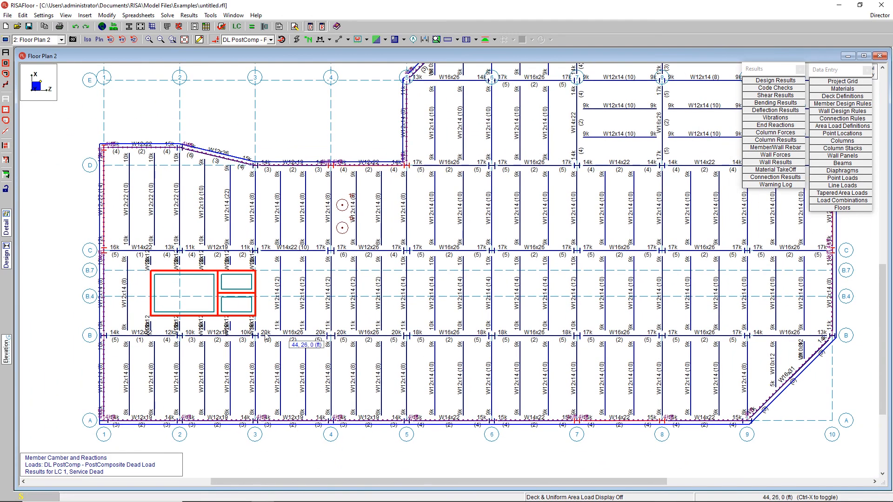
Add a splice to column stack C-4 about 5.2 ft below Floor Plan 4, accept clearing the results, and close the stack manager.
{"action": "double_click", "coordinate": [330, 252]}
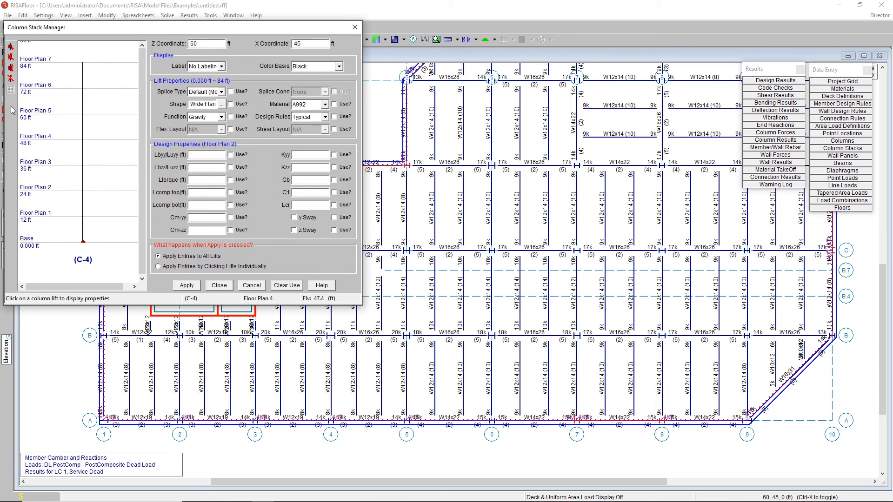
{"action": "left_click", "coordinate": [12, 48]}
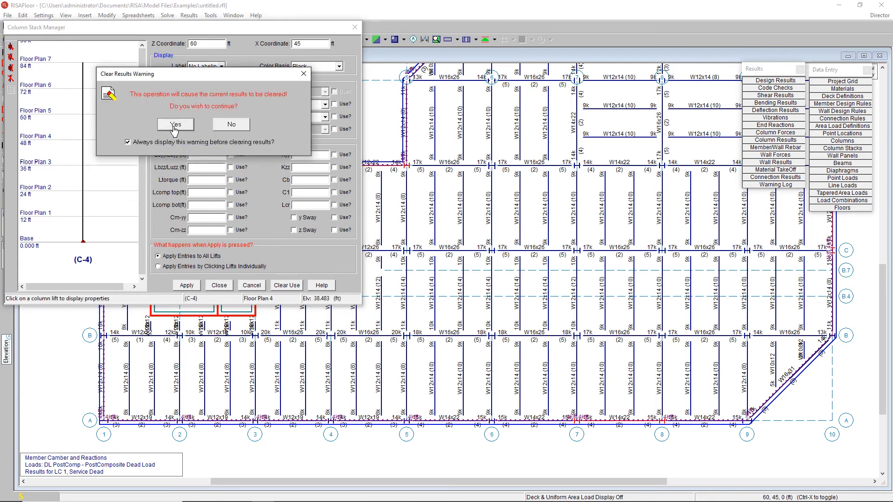
{"action": "left_click", "coordinate": [175, 125]}
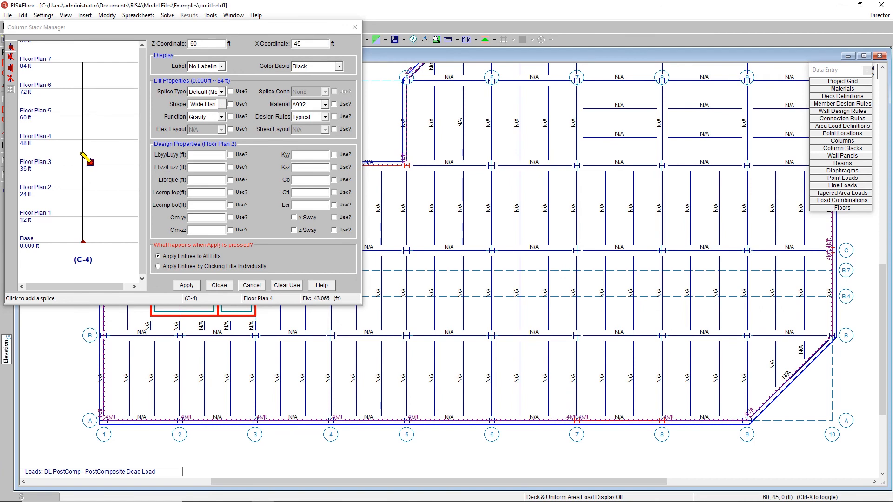
{"action": "left_click", "coordinate": [83, 152]}
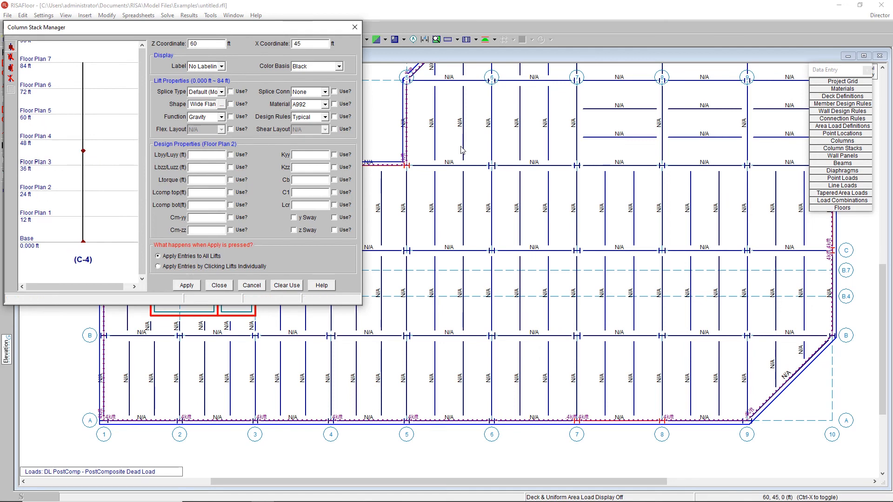
{"action": "left_click", "coordinate": [220, 285]}
Set column C-4's splice distance to 4 ft below Floor Plan 4 in the column primary data, checking the floor elevations.
{"action": "left_click", "coordinate": [853, 141]}
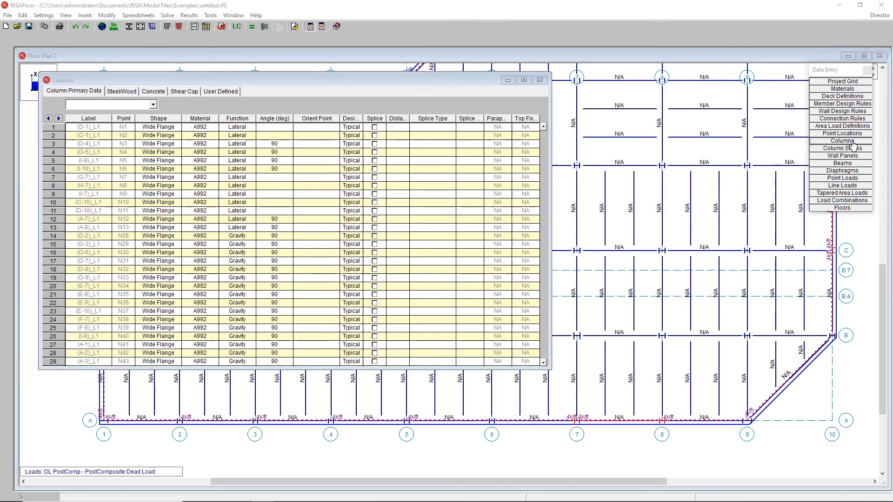
{"action": "left_click", "coordinate": [126, 105]}
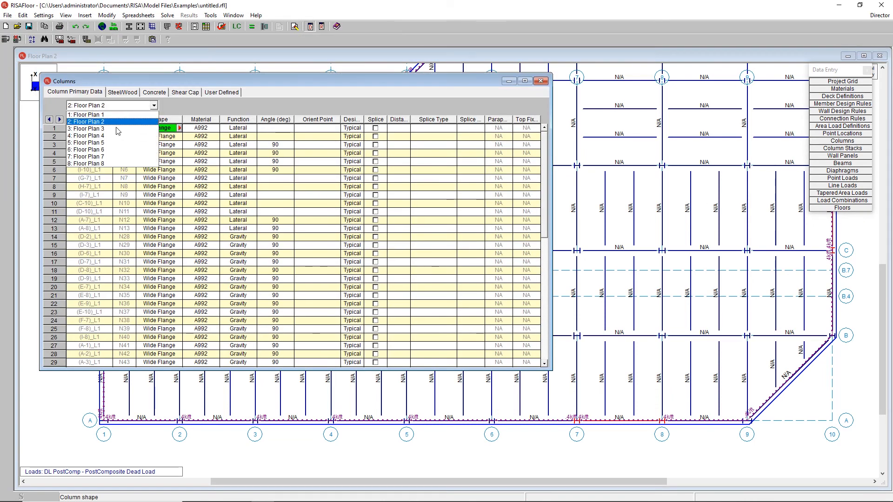
{"action": "left_click", "coordinate": [116, 128]}
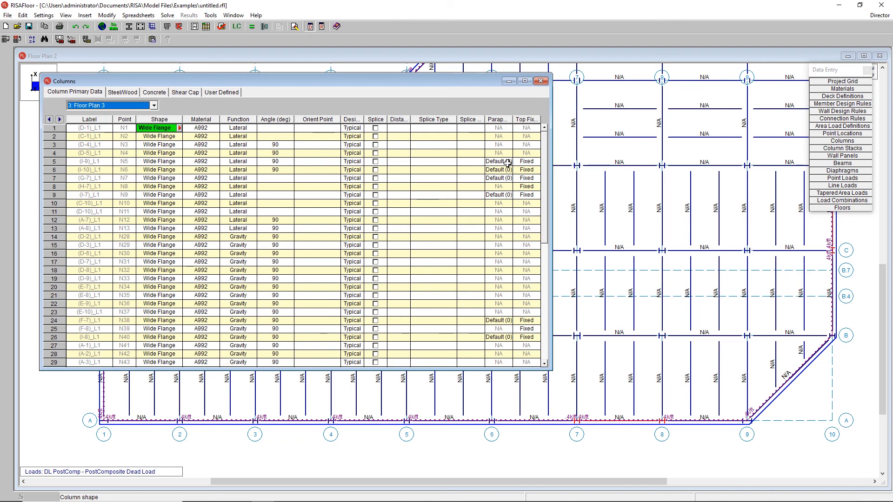
{"action": "left_click_drag", "start_coordinate": [547, 154], "coordinate": [547, 291]}
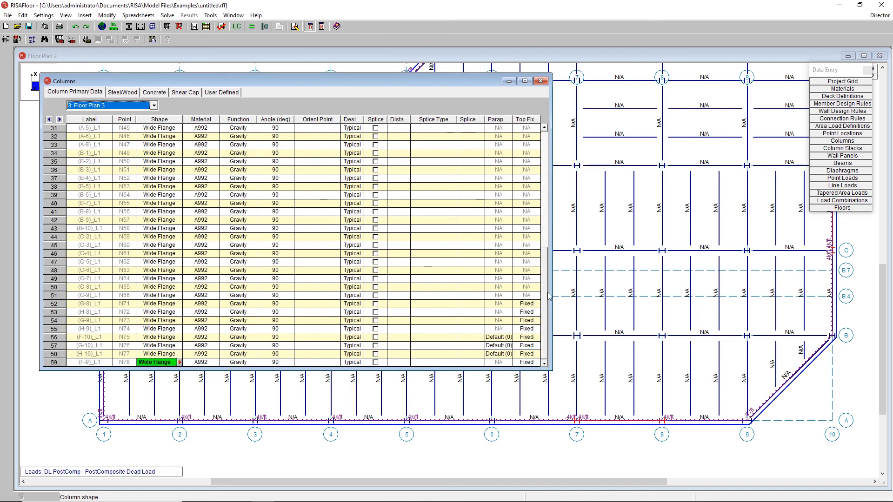
{"action": "left_click", "coordinate": [116, 105]}
{"action": "left_click", "coordinate": [108, 136]}
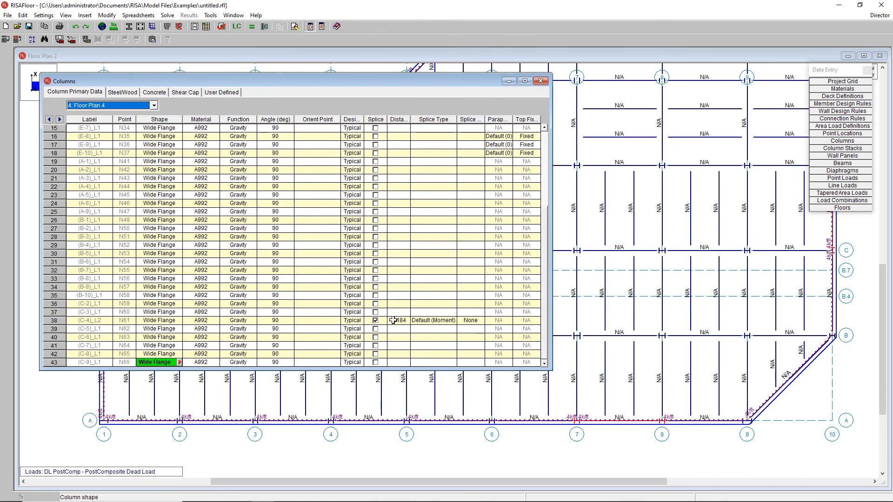
{"action": "left_click", "coordinate": [393, 320]}
{"action": "left_click_drag", "start_coordinate": [410, 119], "coordinate": [422, 119]}
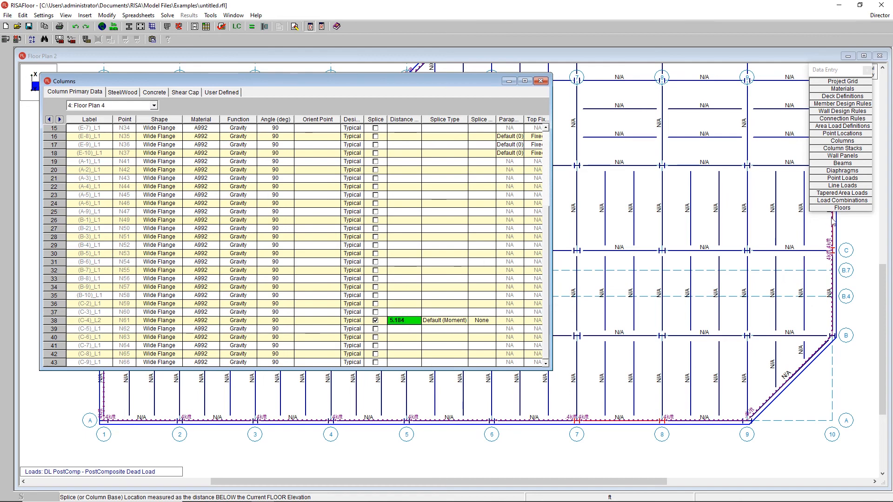
{"action": "left_click", "coordinate": [842, 208]}
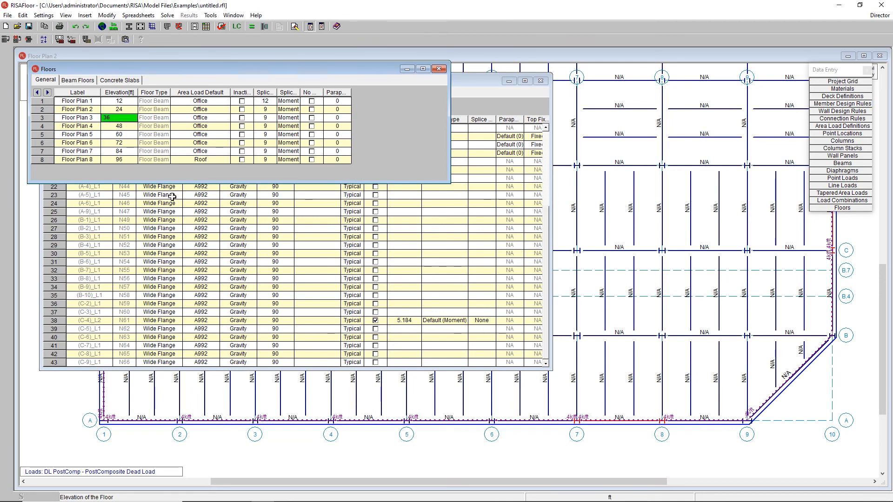
{"action": "left_click", "coordinate": [408, 321]}
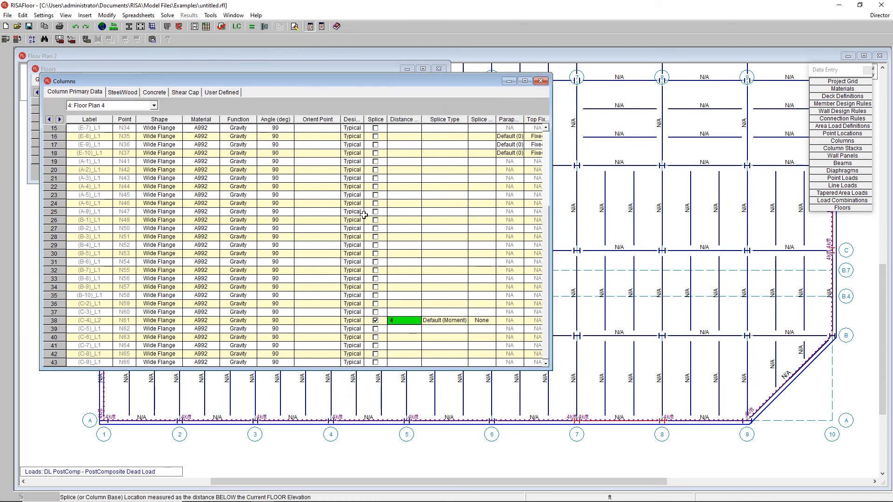
Block-fill the splice setting with y so that every column on Floor Plan 4 has a splice.
{"action": "left_click", "coordinate": [379, 119]}
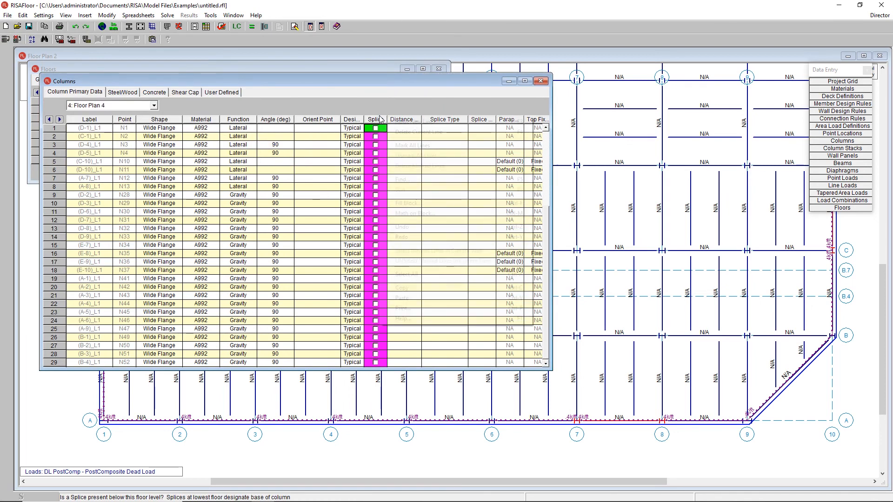
{"action": "right_click", "coordinate": [380, 118]}
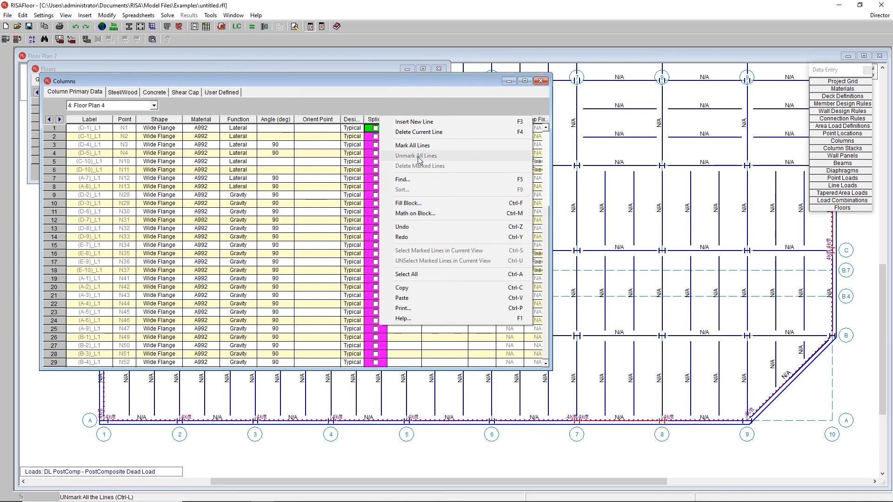
{"action": "left_click", "coordinate": [421, 203]}
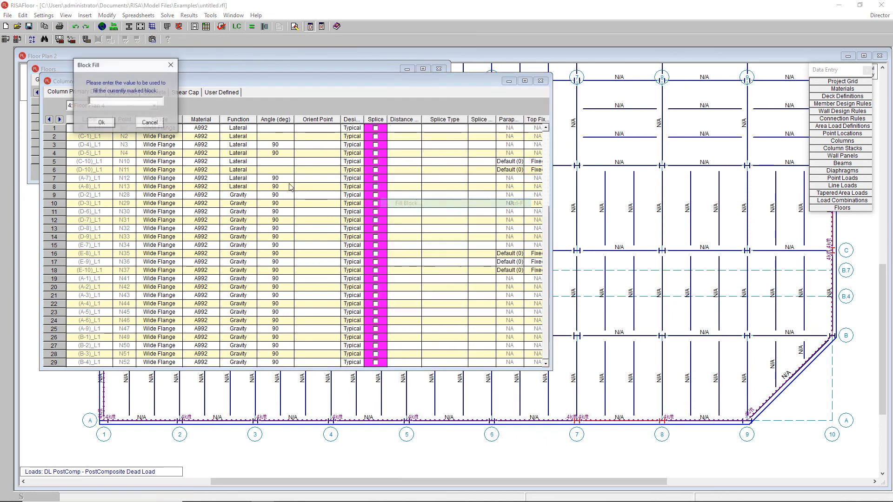
{"action": "type", "text": "y"}
{"action": "left_click", "coordinate": [101, 122]}
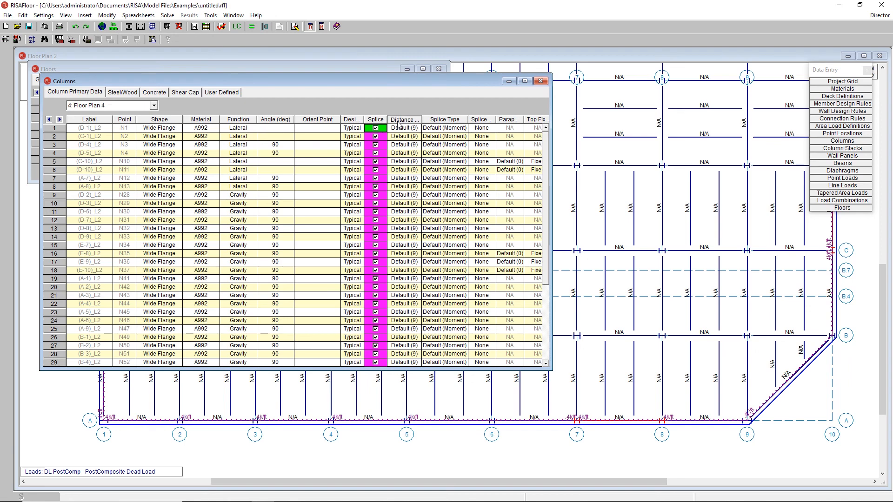
Block-fill the splice distance of all Floor Plan 4 columns with 4 ft.
{"action": "left_click", "coordinate": [403, 119]}
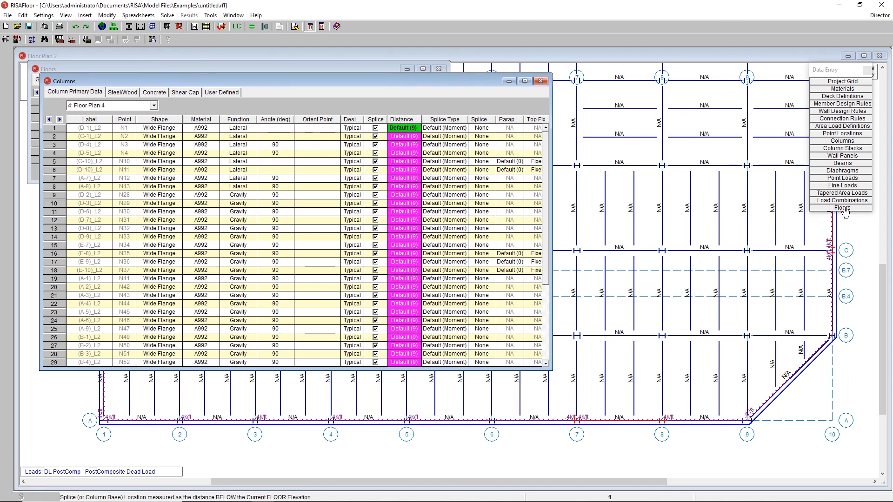
{"action": "key", "text": "ctrl+f"}
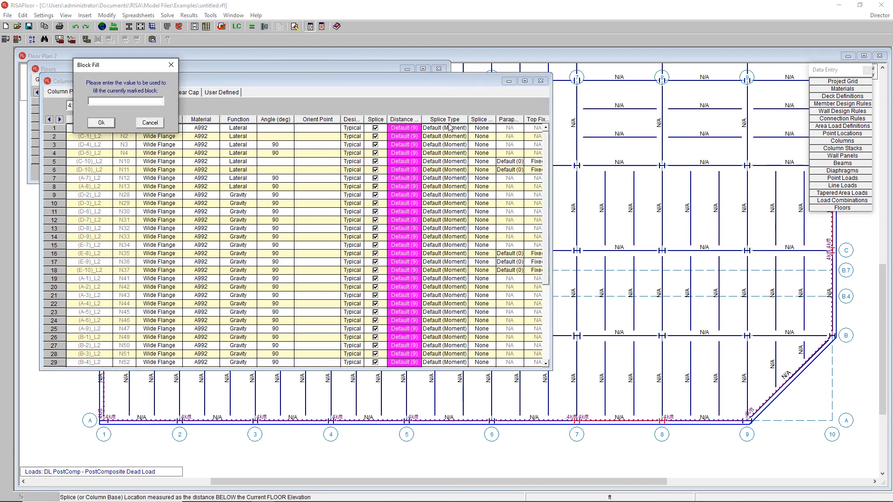
{"action": "type", "text": "4"}
{"action": "key", "text": "Return"}
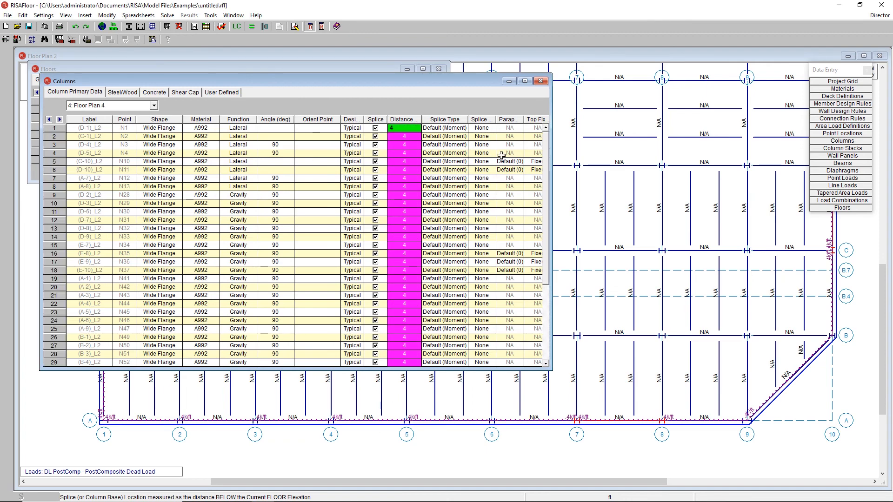
Compare the columns' splice type with the default splice distances and types in the Floors spreadsheet, and close both spreadsheets.
{"action": "left_click", "coordinate": [443, 138]}
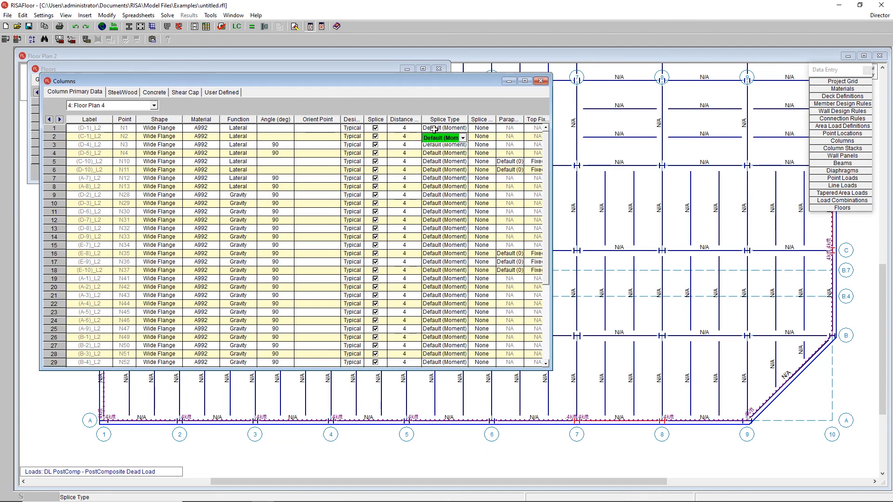
{"action": "left_click", "coordinate": [459, 128]}
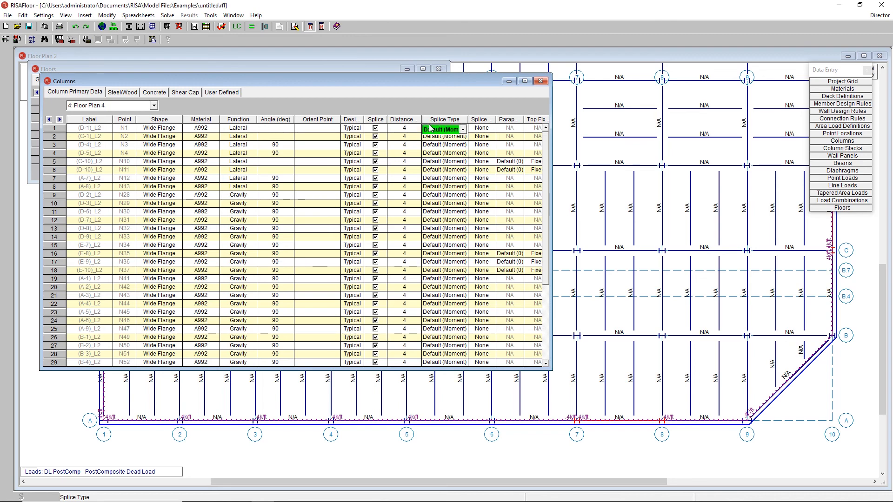
{"action": "left_click", "coordinate": [444, 130]}
{"action": "left_click", "coordinate": [452, 130]}
{"action": "left_click", "coordinate": [850, 208]}
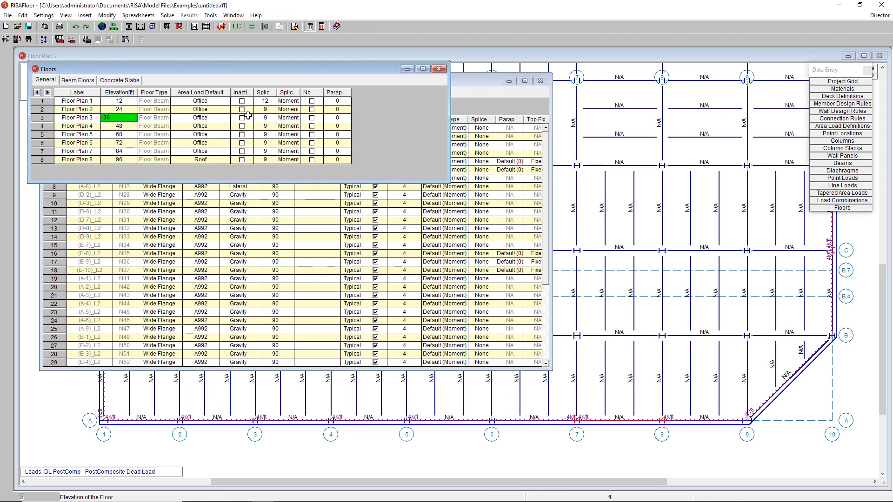
{"action": "left_click_drag", "start_coordinate": [310, 93], "coordinate": [311, 93]}
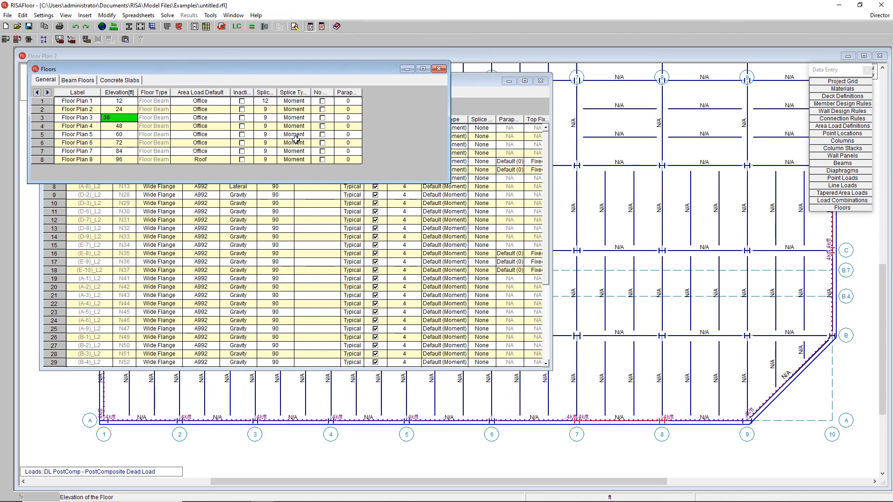
{"action": "left_click", "coordinate": [266, 126]}
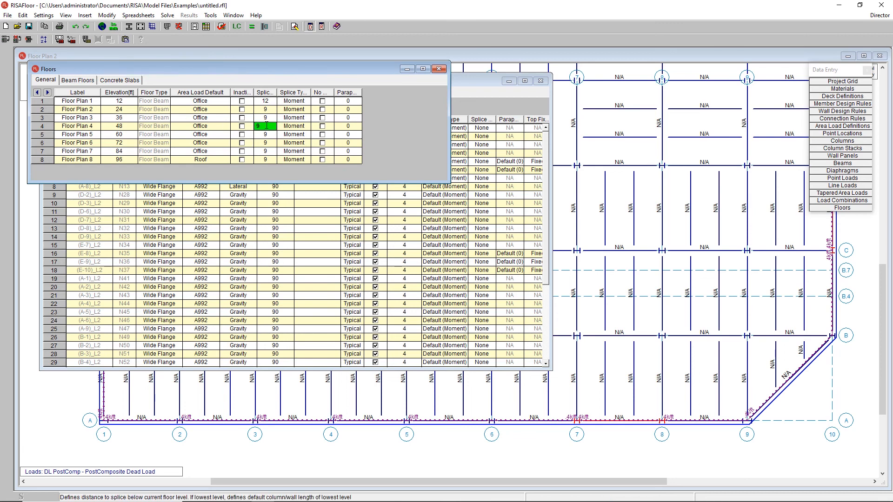
{"action": "left_click", "coordinate": [438, 70]}
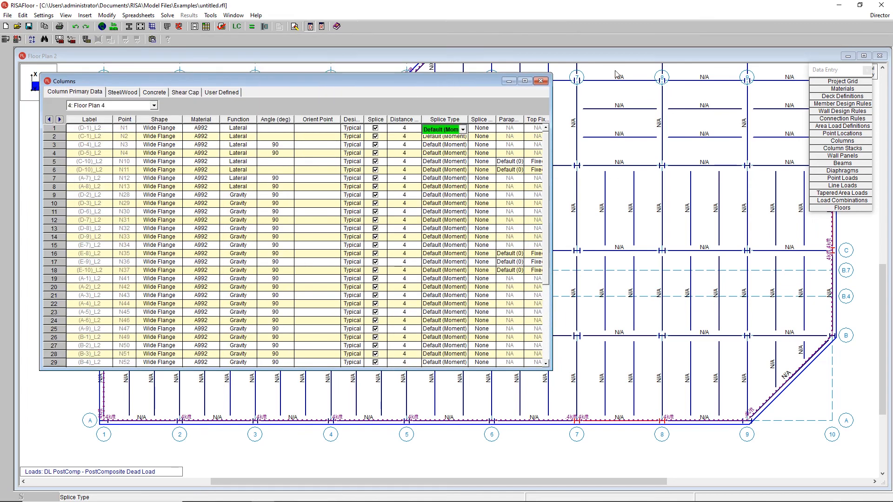
{"action": "left_click", "coordinate": [541, 81]}
Try to delete the splice below Floor Plan 4 from column stack C-7, and cancel the change.
{"action": "left_click", "coordinate": [576, 251]}
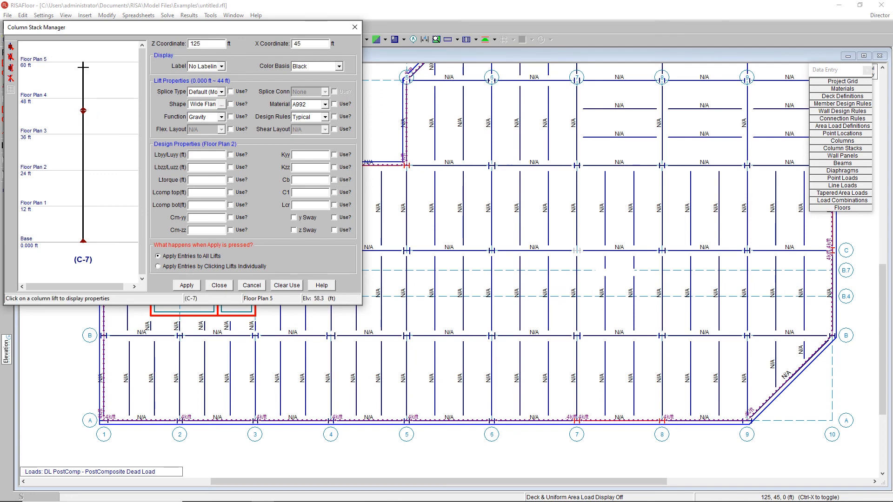
{"action": "left_click", "coordinate": [11, 57]}
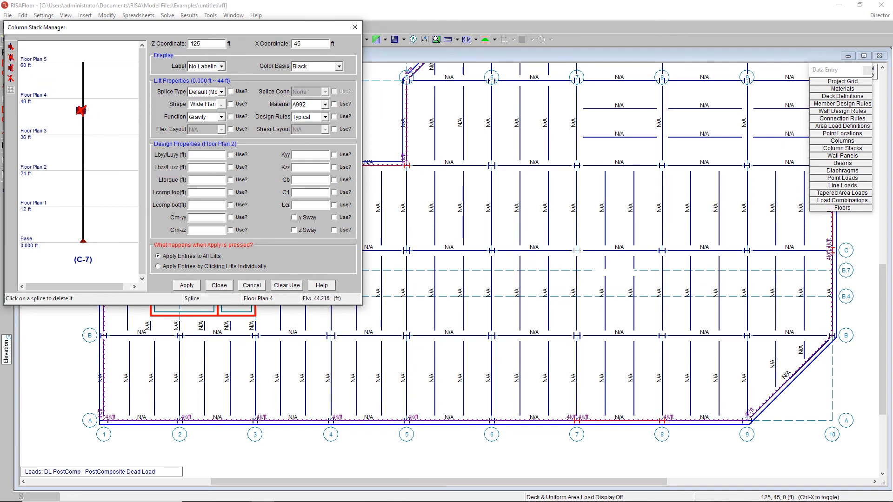
{"action": "left_click", "coordinate": [81, 110]}
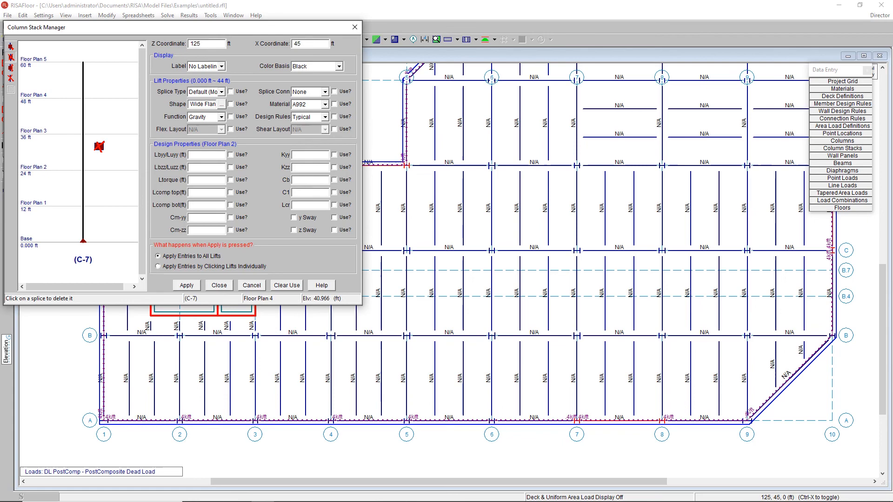
{"action": "left_click", "coordinate": [249, 286]}
Examine the splice location in column stack C-5 and close the stack manager.
{"action": "scroll", "coordinate": [643, 281], "scroll_direction": "down", "scroll_amount": 2}
{"action": "scroll", "coordinate": [422, 282], "scroll_direction": "up", "scroll_amount": 2}
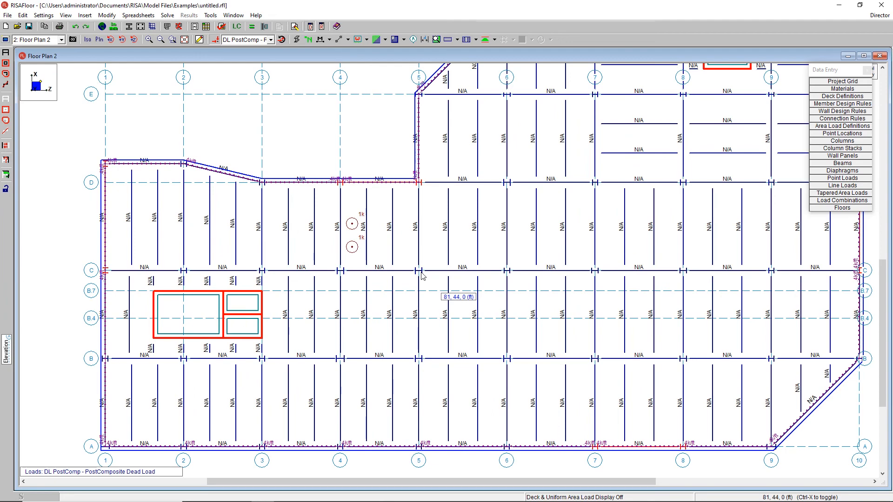
{"action": "left_click", "coordinate": [418, 271]}
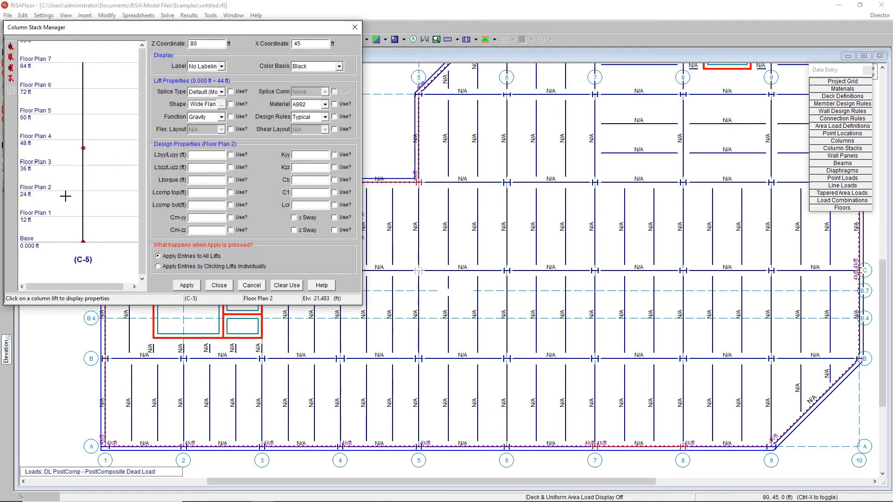
{"action": "left_click", "coordinate": [216, 284]}
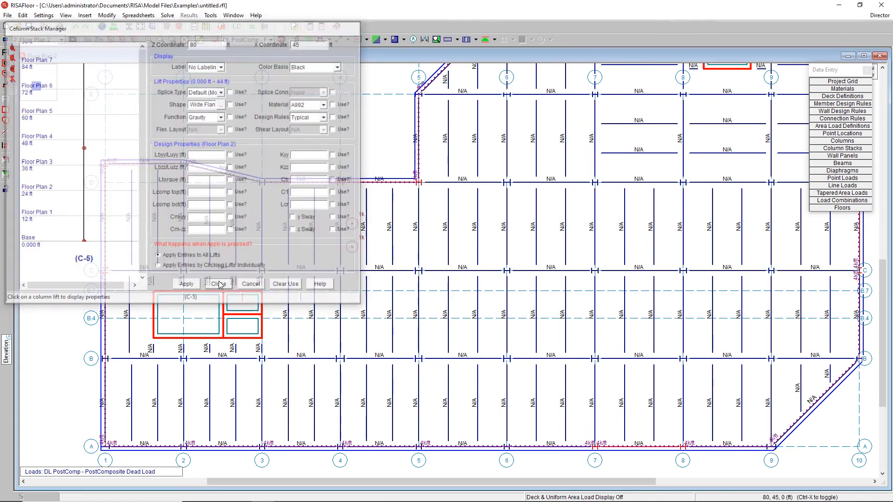
Examine the general, shape and material, and design properties of the beam between columns C-4 and C-5.
{"action": "double_click", "coordinate": [403, 271]}
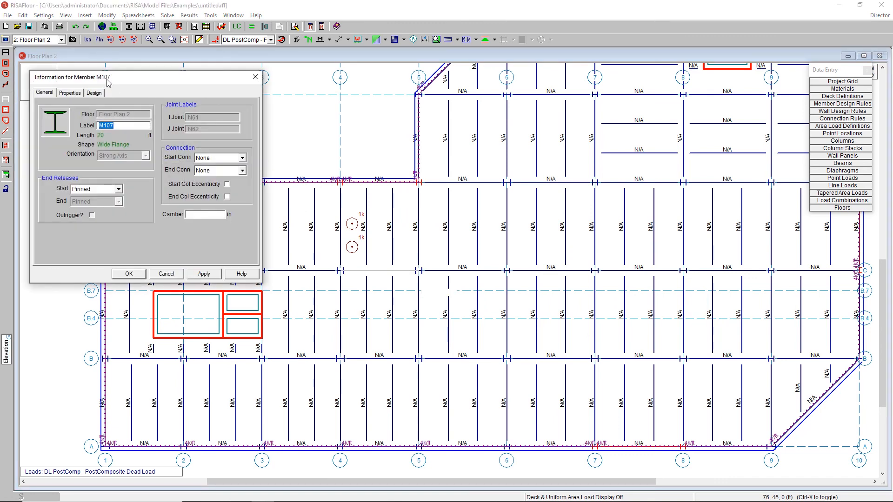
{"action": "left_click_drag", "start_coordinate": [105, 80], "coordinate": [123, 65]}
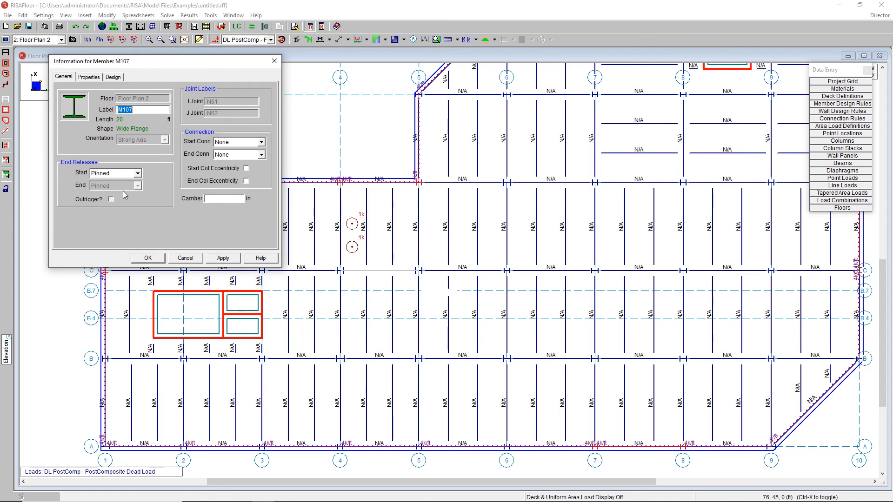
{"action": "left_click", "coordinate": [90, 78]}
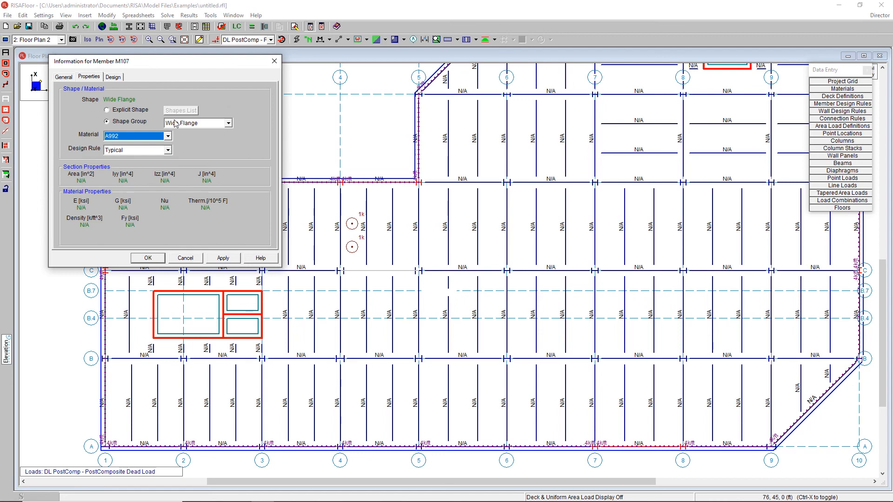
{"action": "left_click", "coordinate": [113, 77]}
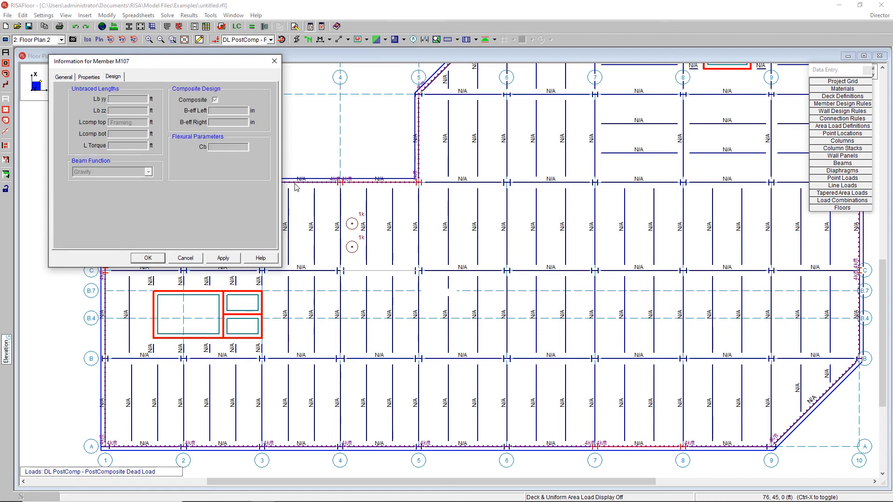
Close the beam's information and compare the framing layouts of Floor Plan 7 and Floor Plan 8.
{"action": "left_click", "coordinate": [185, 258]}
{"action": "left_click", "coordinate": [39, 39]}
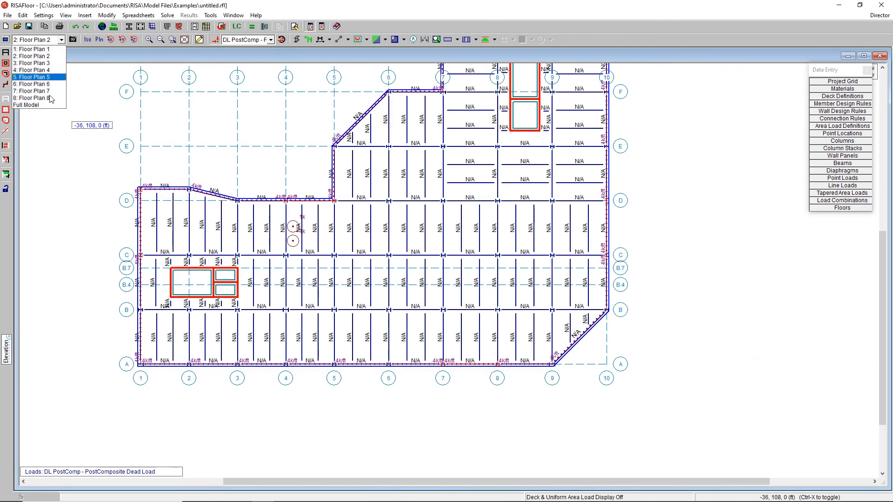
{"action": "left_click", "coordinate": [32, 99]}
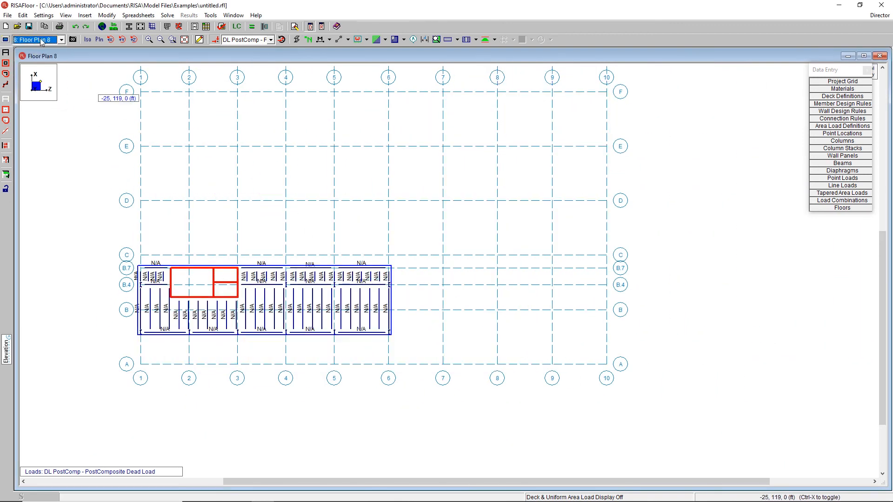
{"action": "left_click", "coordinate": [41, 40]}
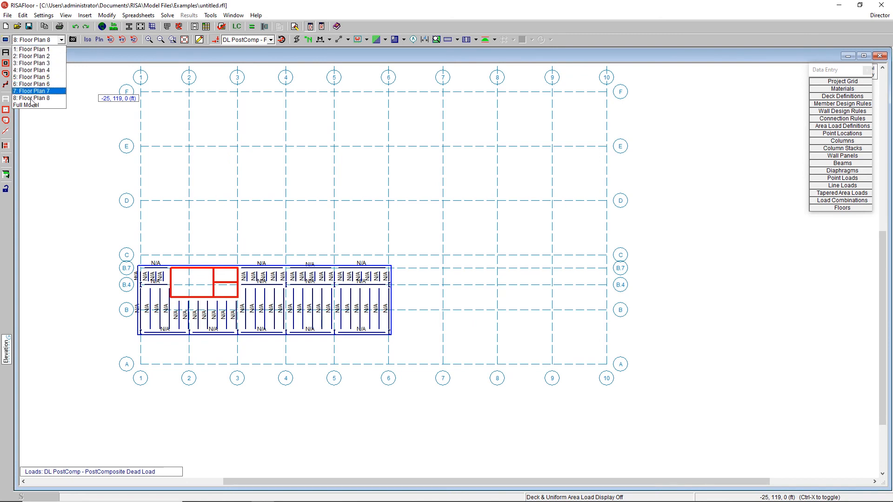
{"action": "left_click", "coordinate": [43, 91]}
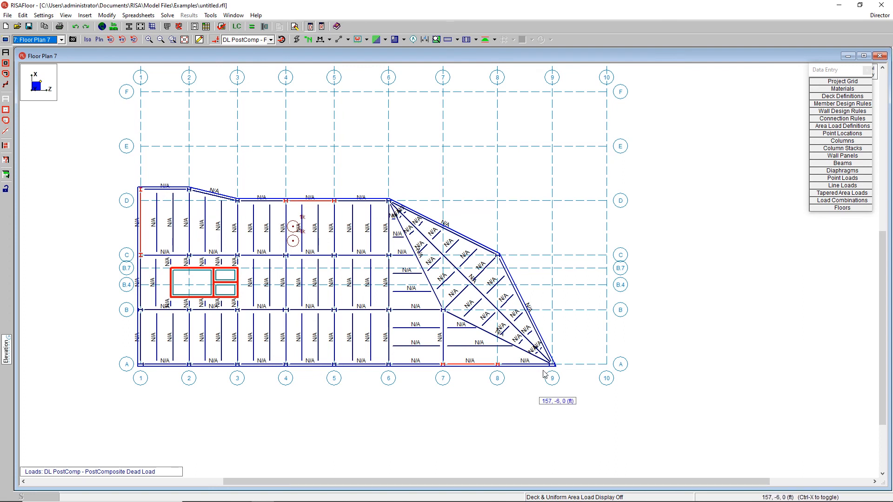
{"action": "left_click", "coordinate": [49, 41]}
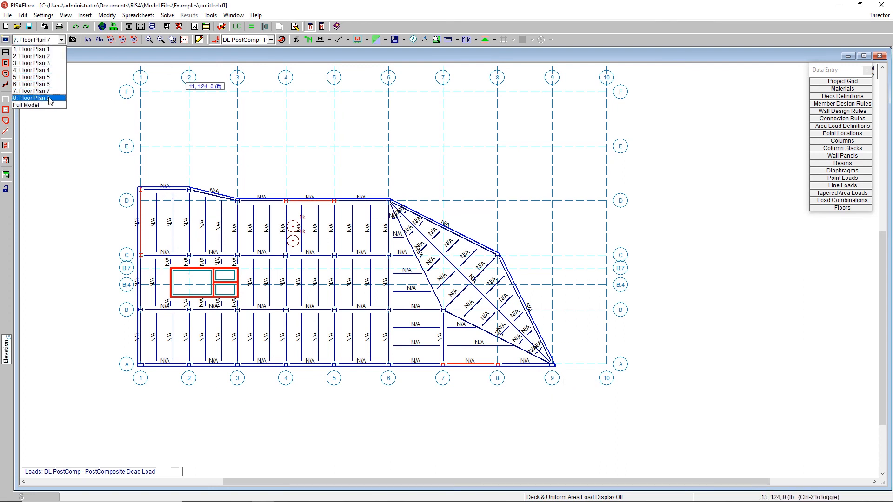
{"action": "left_click", "coordinate": [46, 99]}
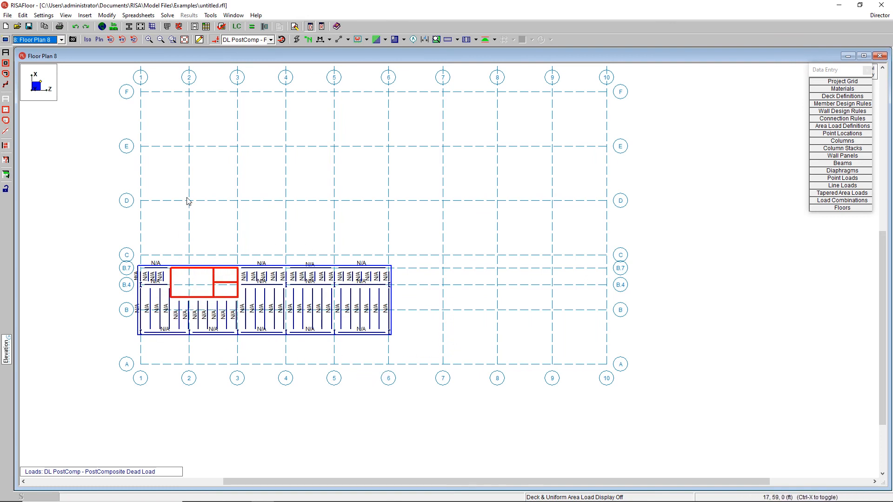
{"action": "left_click", "coordinate": [61, 39]}
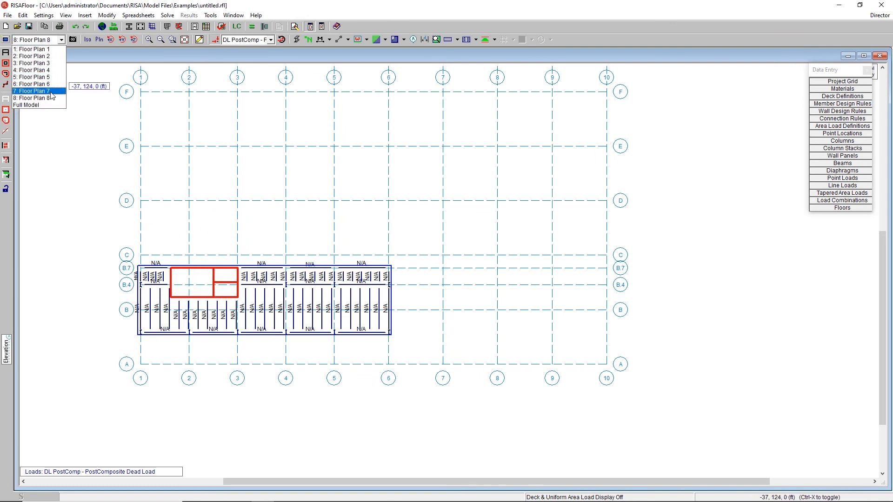
{"action": "left_click", "coordinate": [46, 91]}
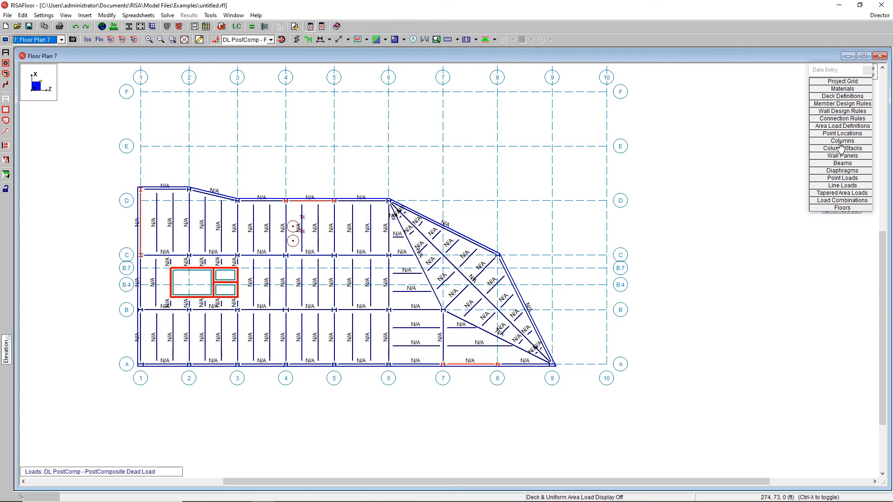
Apply a parapet height of 4 ft to all selected columns on Floor Plan 7 through the column splice options.
{"action": "left_click", "coordinate": [841, 141]}
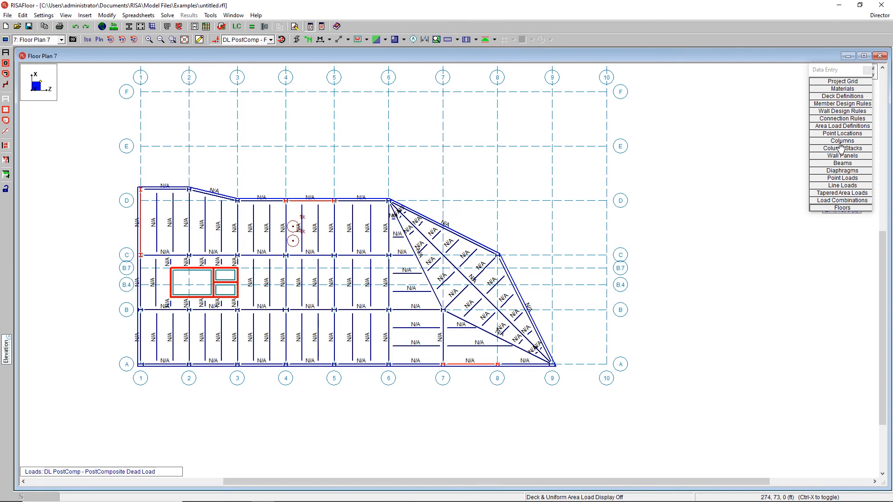
{"action": "left_click", "coordinate": [544, 77]}
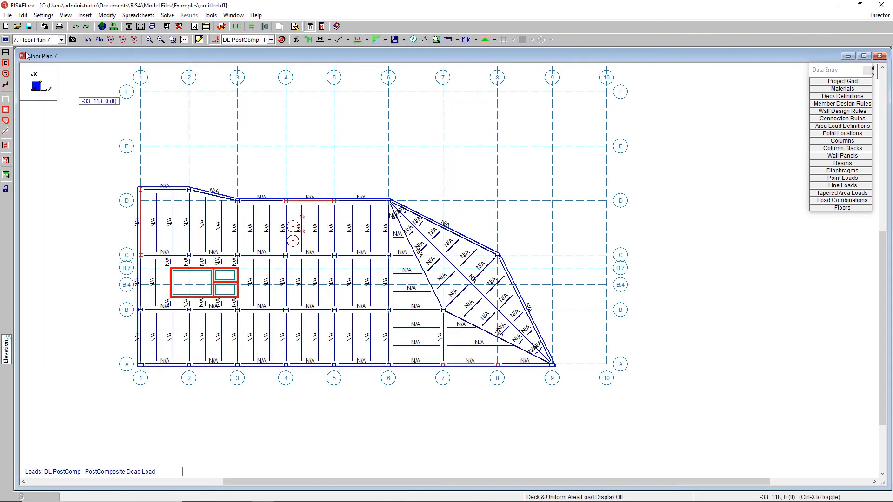
{"action": "left_click", "coordinate": [199, 40]}
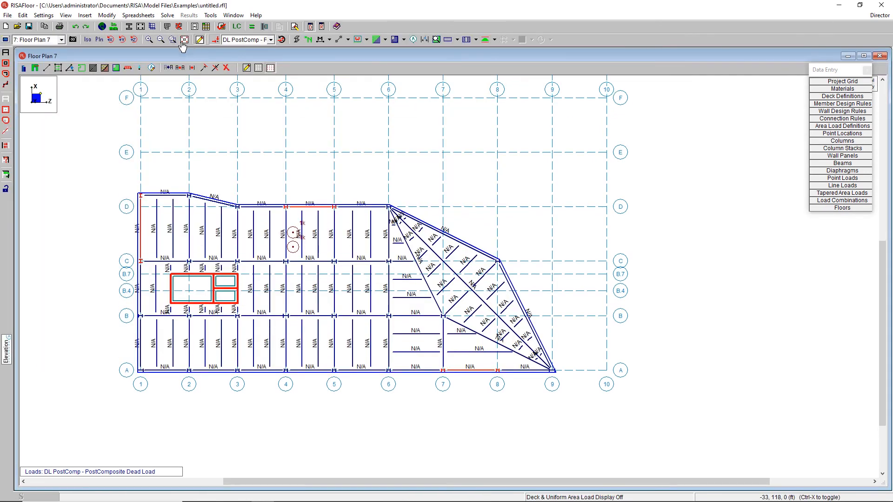
{"action": "left_click", "coordinate": [36, 68]}
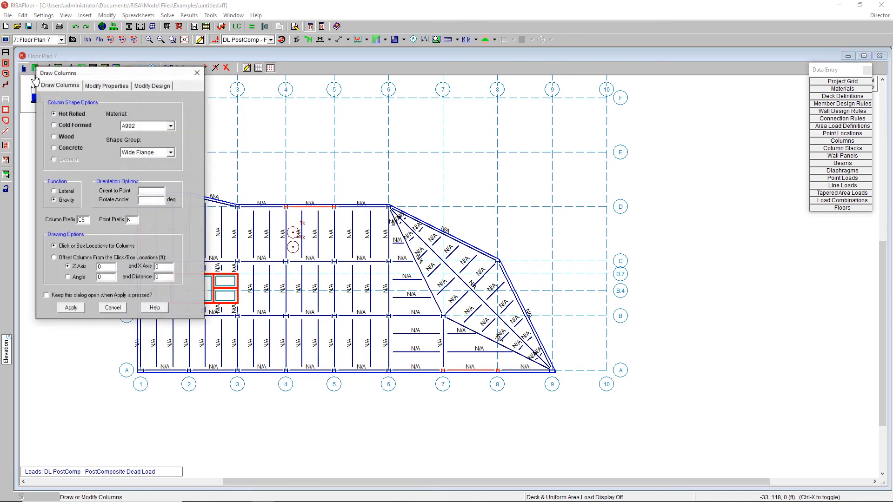
{"action": "left_click", "coordinate": [106, 86]}
{"action": "left_click", "coordinate": [167, 226]}
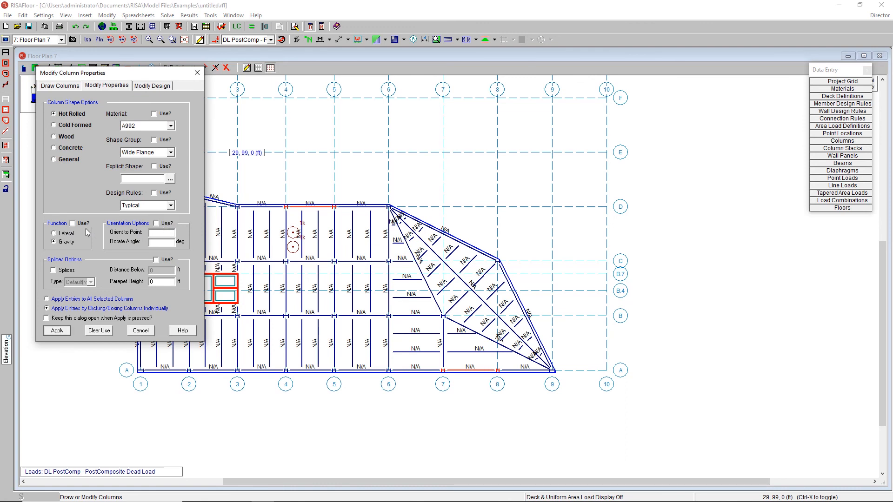
{"action": "left_click", "coordinate": [167, 261]}
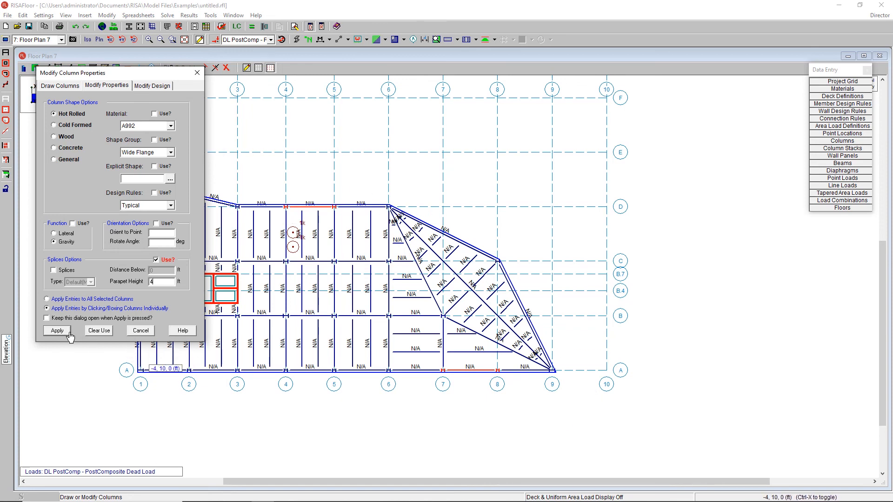
{"action": "left_click", "coordinate": [64, 300]}
{"action": "left_click", "coordinate": [57, 331]}
Inspect the column extensions above the roof in the full 3D model.
{"action": "left_click", "coordinate": [52, 40]}
{"action": "left_click", "coordinate": [47, 105]}
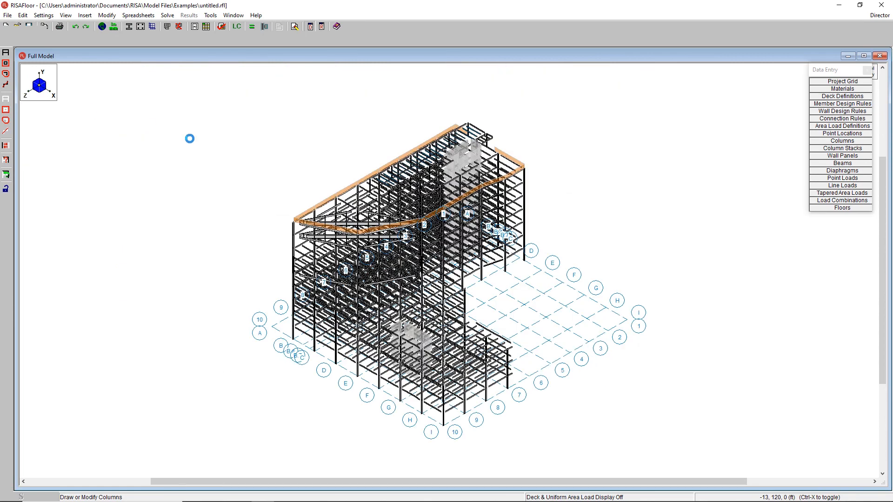
{"action": "scroll", "coordinate": [292, 211], "scroll_direction": "up", "scroll_amount": 3}
{"action": "scroll", "coordinate": [291, 211], "scroll_direction": "up", "scroll_amount": 1}
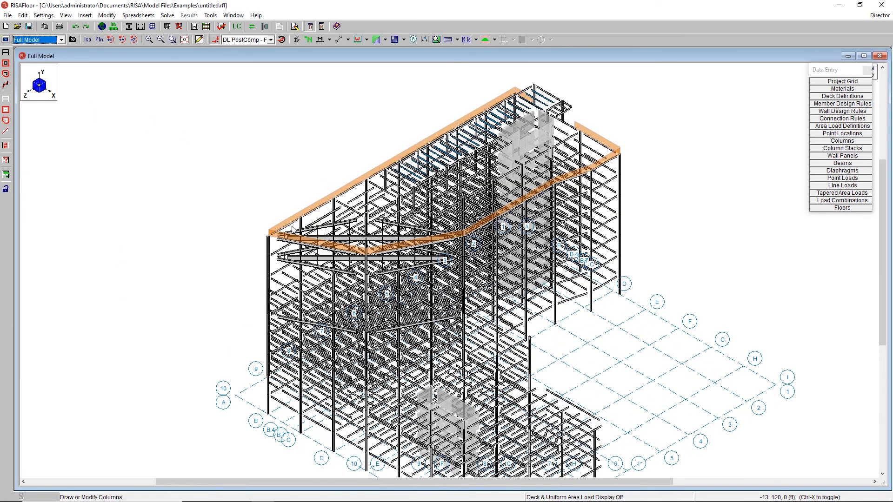
Examine the column extension above Floor Plan 7 in column stack D-2 and close the stack manager.
{"action": "left_click", "coordinate": [51, 40]}
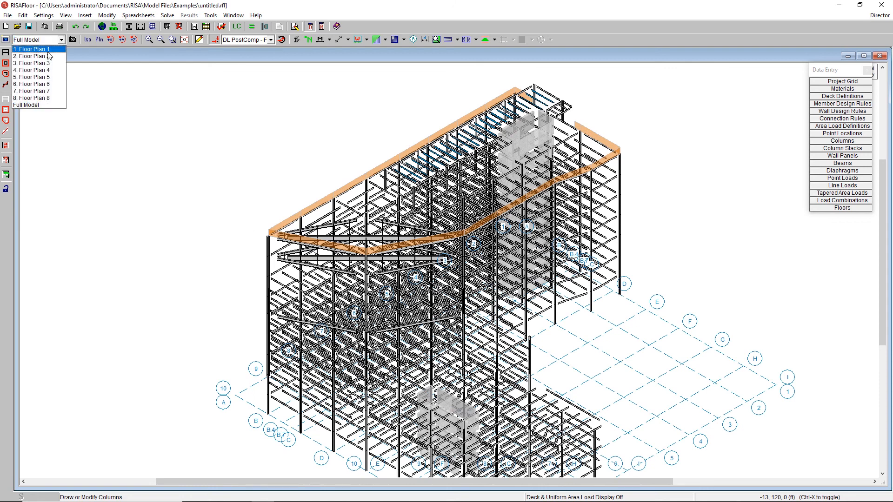
{"action": "left_click", "coordinate": [50, 92]}
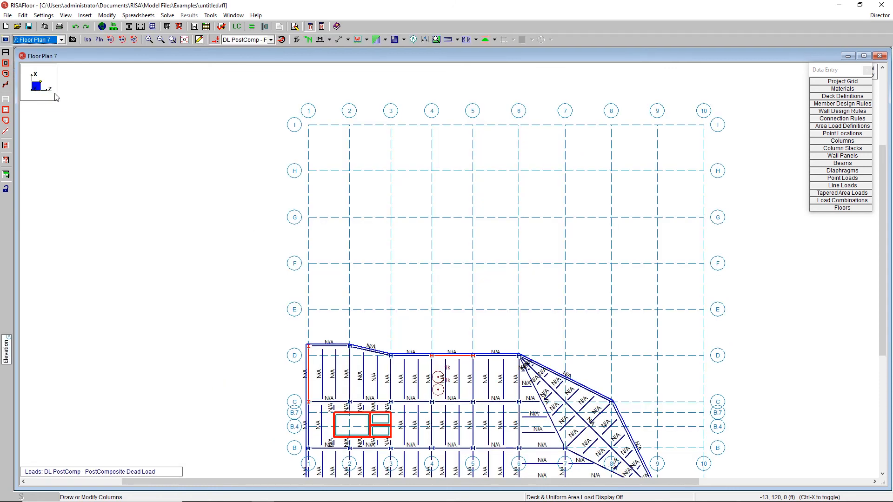
{"action": "scroll", "coordinate": [348, 286], "scroll_direction": "up", "scroll_amount": 3}
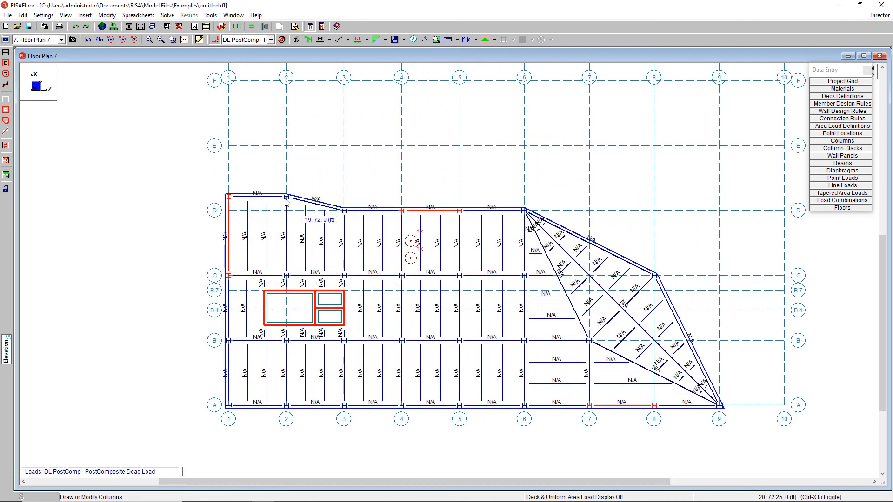
{"action": "double_click", "coordinate": [286, 199]}
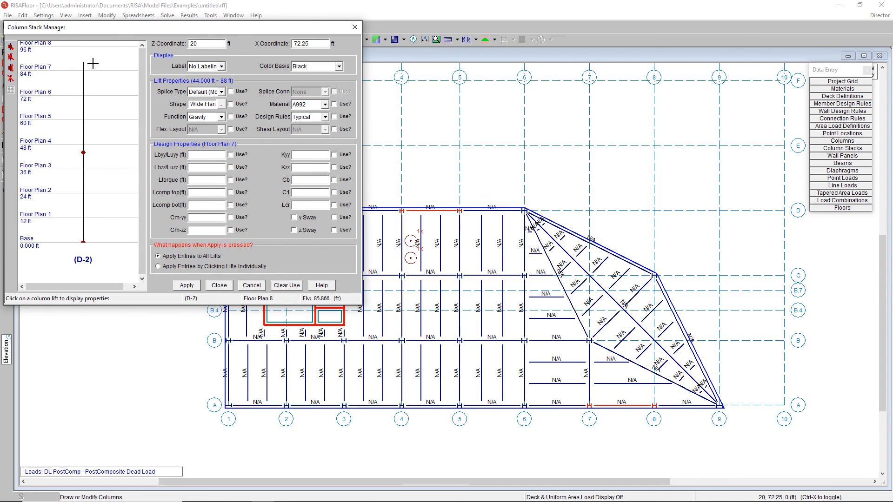
{"action": "scroll", "coordinate": [83, 65], "scroll_direction": "up", "scroll_amount": 2}
{"action": "scroll", "coordinate": [101, 125], "scroll_direction": "down", "scroll_amount": 2}
{"action": "left_click", "coordinate": [219, 285]}
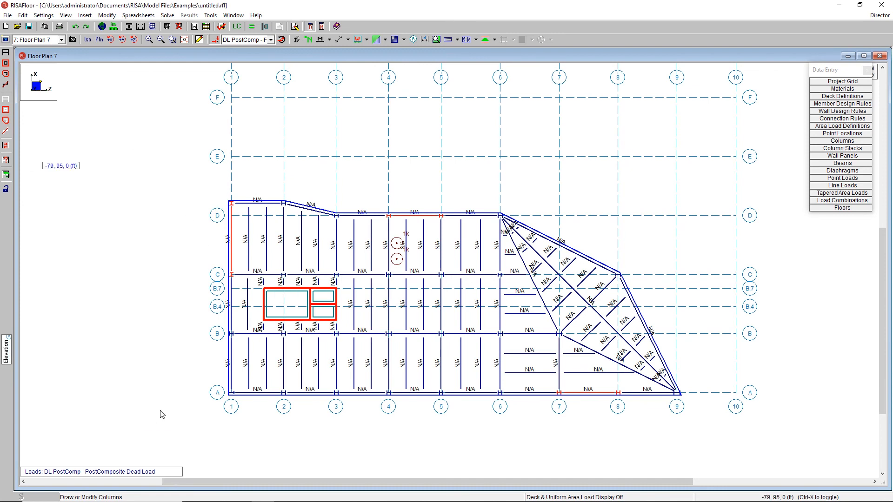
Solve the model, dismiss the warning log and display the results on Floor Plan 8.
{"action": "left_click", "coordinate": [251, 26]}
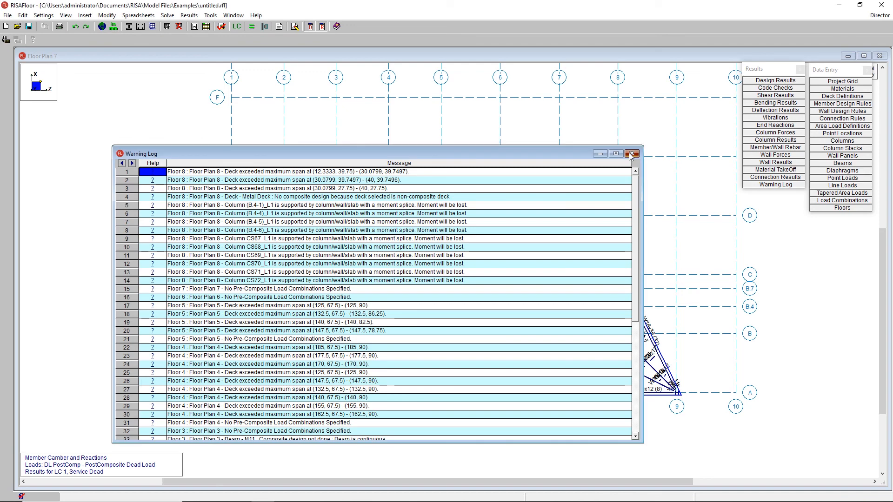
{"action": "left_click", "coordinate": [631, 154]}
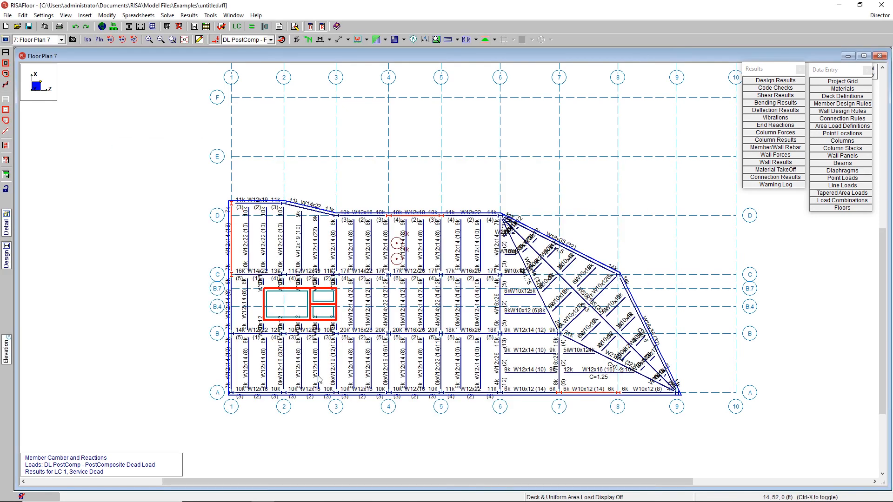
{"action": "left_click", "coordinate": [39, 40]}
{"action": "left_click", "coordinate": [32, 100]}
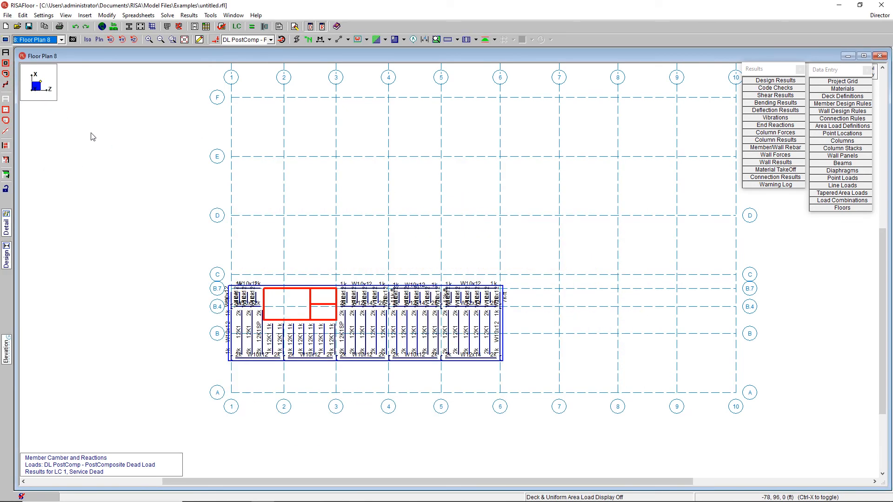
Open the detail report of a 12K1 joist between grids 3 and 4 on Floor Plan 8 and enlarge its window.
{"action": "scroll", "coordinate": [265, 403], "scroll_direction": "up", "scroll_amount": 3}
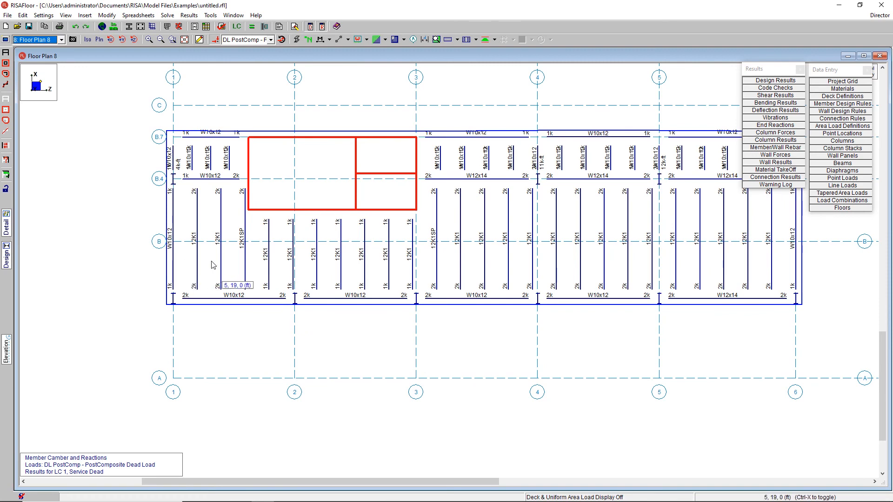
{"action": "scroll", "coordinate": [218, 298], "scroll_direction": "down", "scroll_amount": 2}
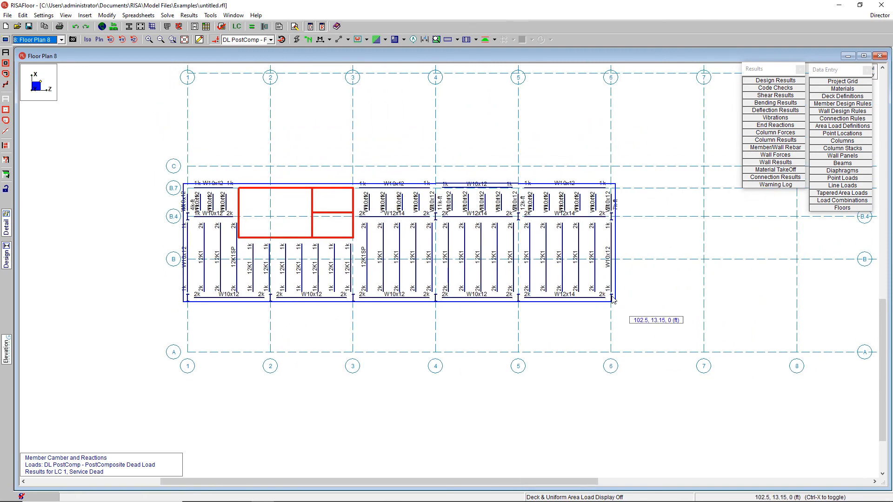
{"action": "scroll", "coordinate": [613, 300], "scroll_direction": "up", "scroll_amount": 1}
{"action": "left_click", "coordinate": [9, 228]}
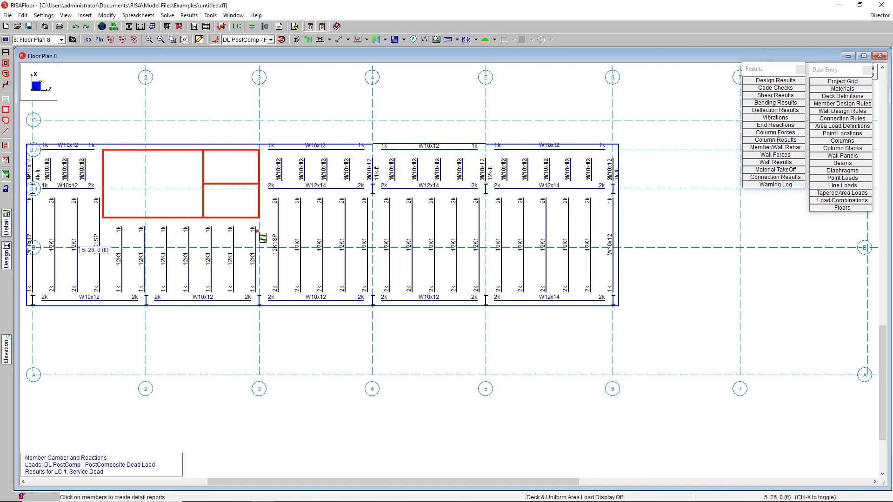
{"action": "left_click", "coordinate": [320, 233]}
{"action": "left_click_drag", "start_coordinate": [292, 122], "coordinate": [301, 49]}
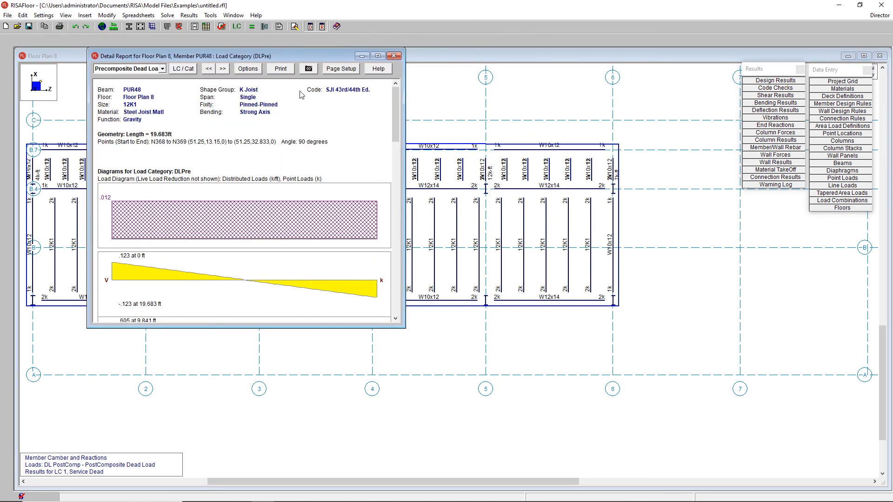
{"action": "left_click_drag", "start_coordinate": [251, 329], "coordinate": [253, 451]}
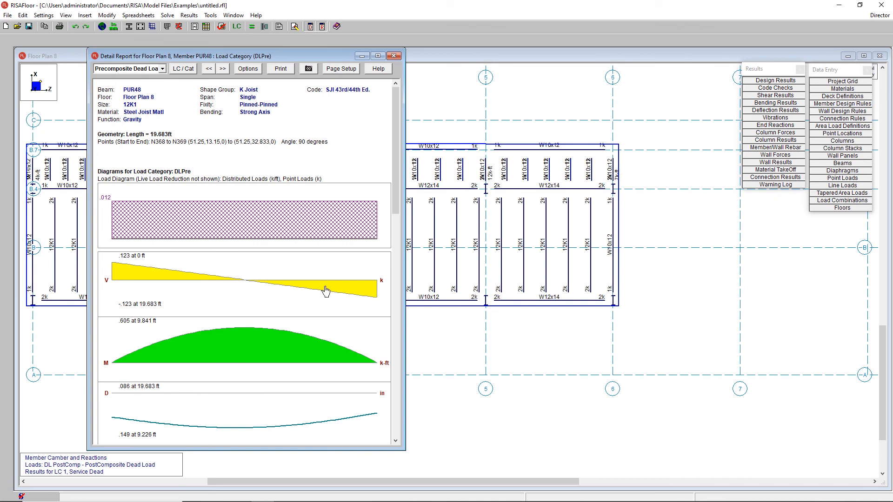
Examine the joist's shear diagram at a location about 1.4 ft along the member and close the diagram.
{"action": "left_click", "coordinate": [289, 290]}
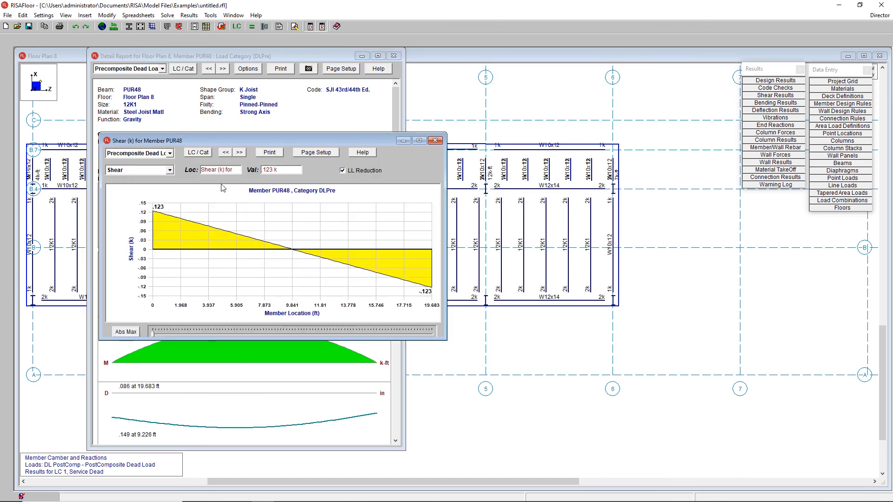
{"action": "left_click_drag", "start_coordinate": [153, 331], "coordinate": [173, 330]}
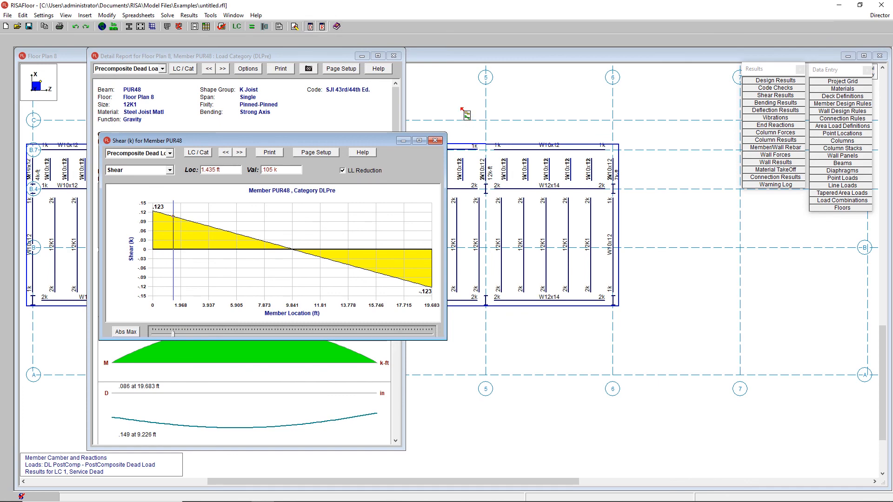
{"action": "left_click", "coordinate": [435, 140]}
Review the joist's load diagrams, shear reactions, load capacity and deflections in the detail report, and close the report.
{"action": "left_click_drag", "start_coordinate": [397, 174], "coordinate": [419, 308]}
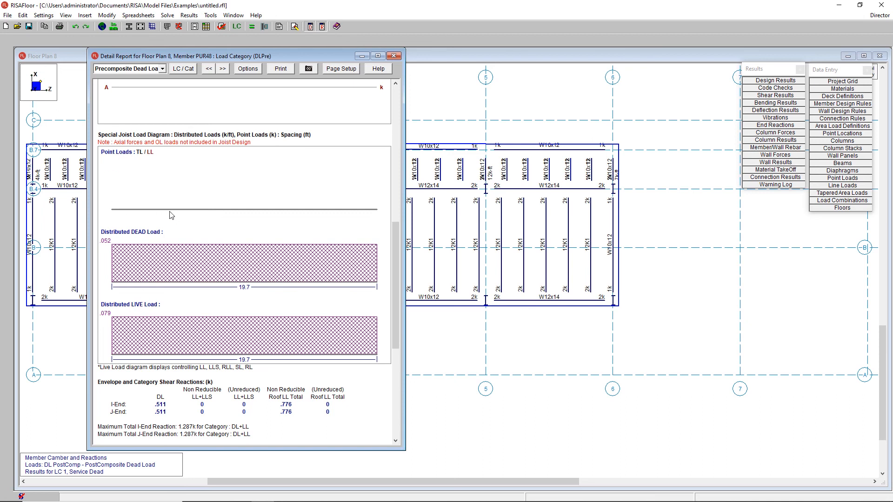
{"action": "left_click_drag", "start_coordinate": [397, 232], "coordinate": [404, 341]}
{"action": "left_click_drag", "start_coordinate": [346, 346], "coordinate": [140, 365]}
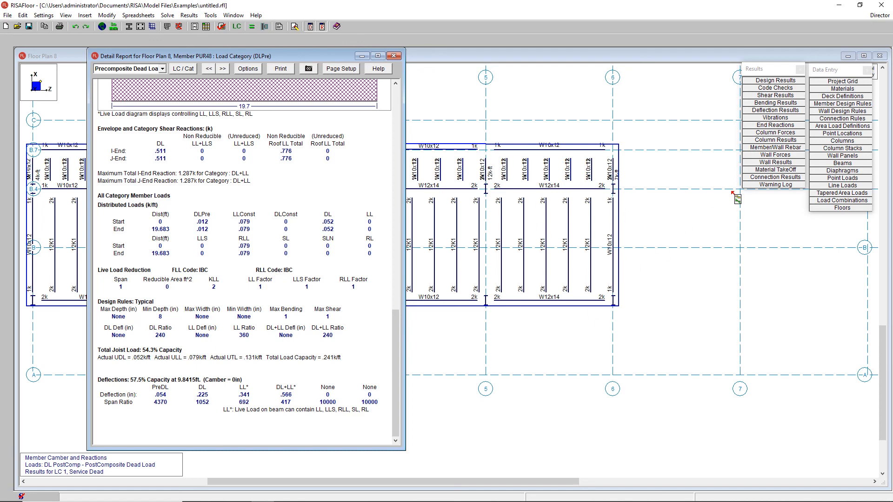
{"action": "left_click", "coordinate": [394, 57]}
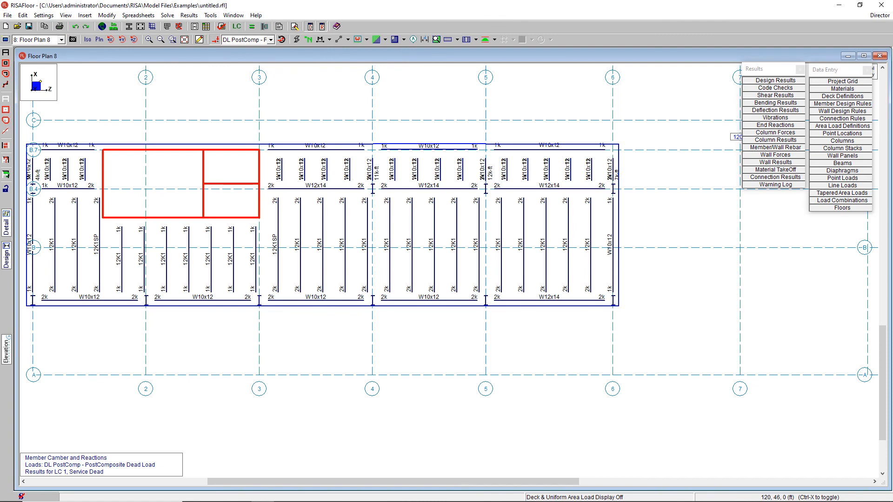
Display Floor Plan 6 and measure the length of the diagonal girder from grid intersection D-6 to A-9.
{"action": "left_click", "coordinate": [831, 7]}
{"action": "left_click", "coordinate": [55, 40]}
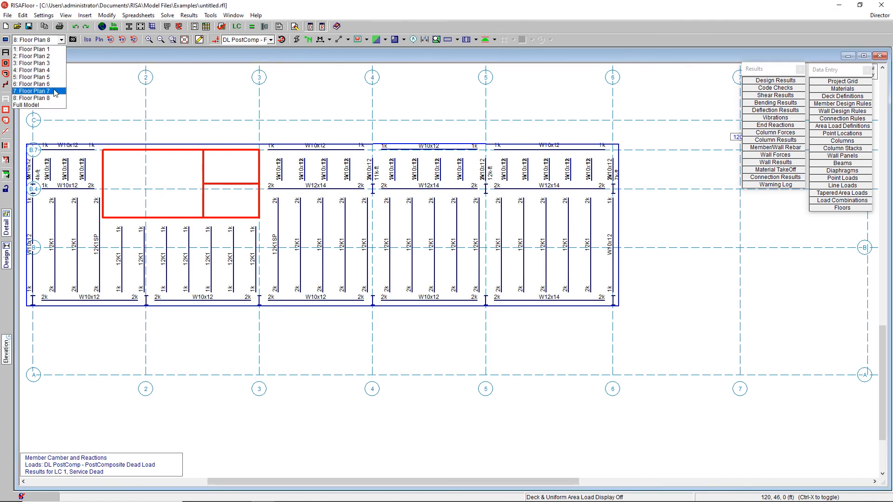
{"action": "left_click", "coordinate": [37, 84]}
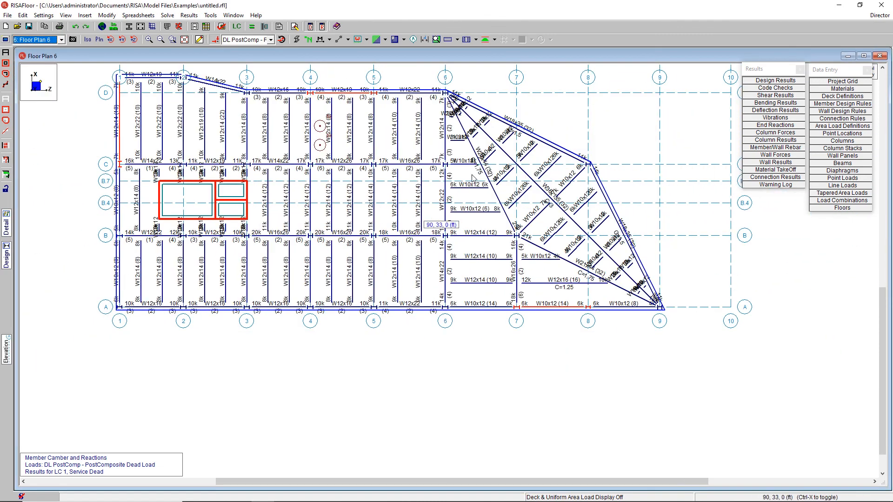
{"action": "scroll", "coordinate": [557, 175], "scroll_direction": "up", "scroll_amount": 3}
{"action": "scroll", "coordinate": [480, 218], "scroll_direction": "down", "scroll_amount": 3}
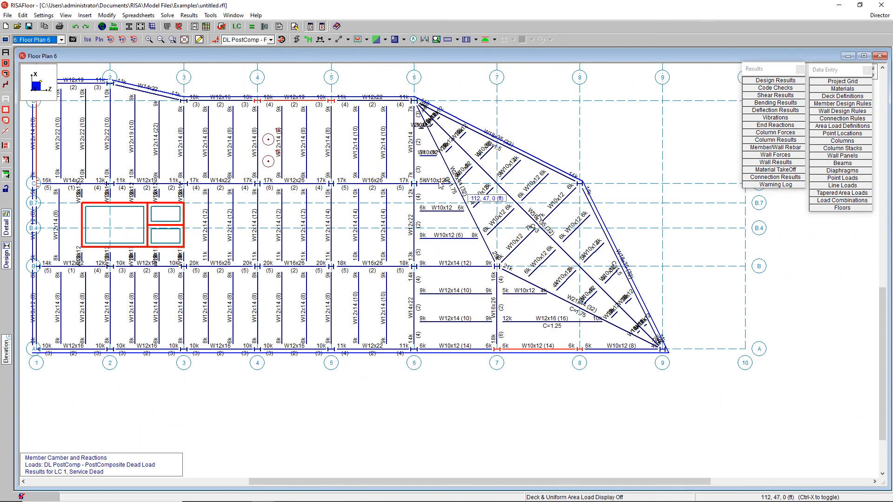
{"action": "middle_click_drag", "start_coordinate": [439, 180], "coordinate": [398, 209]}
{"action": "key", "text": "d"}
{"action": "left_click", "coordinate": [378, 129]}
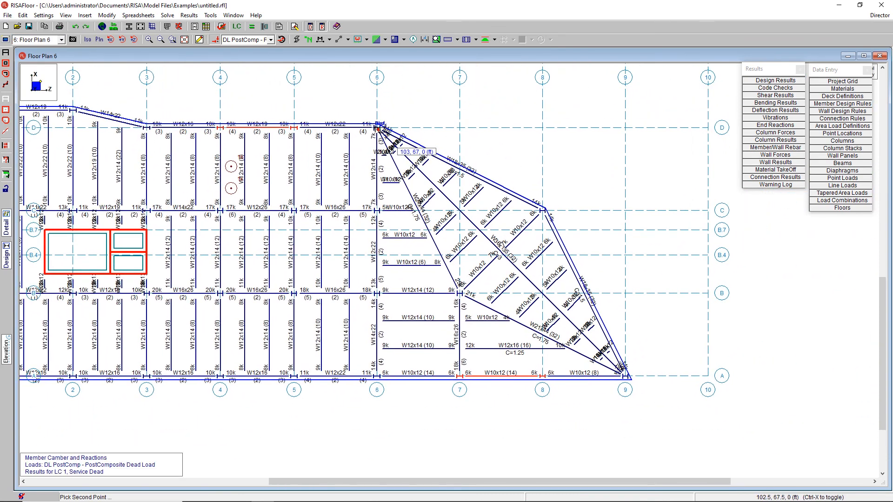
{"action": "left_click", "coordinate": [628, 371]}
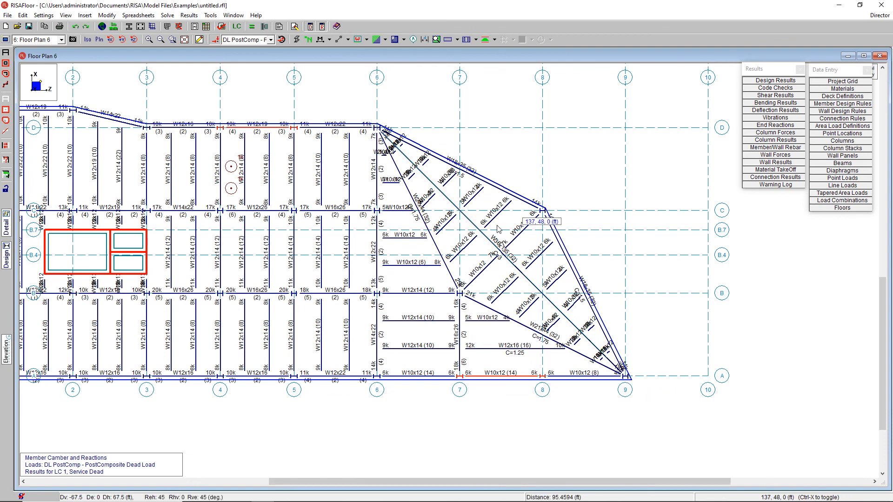
Examine the size, camber and stud labels of the long diagonal girder and the end reactions of its infill beams on Floor Plan 6.
{"action": "scroll", "coordinate": [500, 250], "scroll_direction": "up", "scroll_amount": 2}
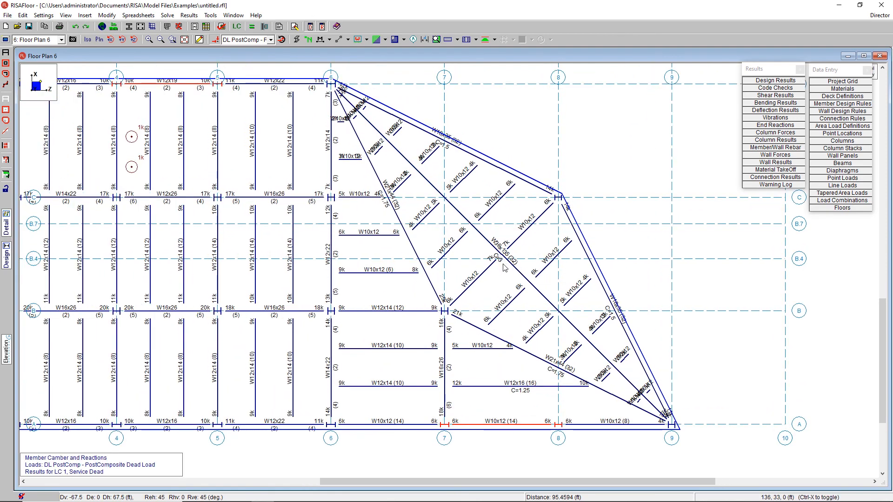
{"action": "scroll", "coordinate": [505, 265], "scroll_direction": "down", "scroll_amount": 1}
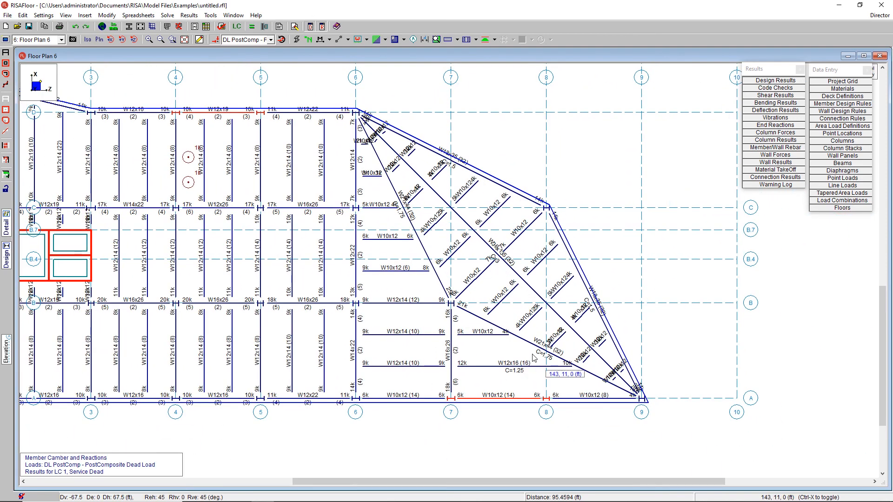
{"action": "scroll", "coordinate": [466, 246], "scroll_direction": "up", "scroll_amount": 2}
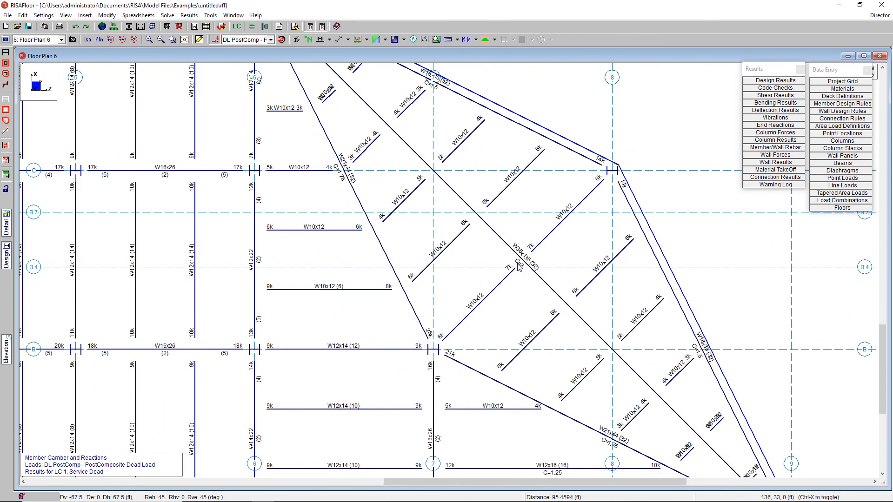
{"action": "scroll", "coordinate": [525, 275], "scroll_direction": "down", "scroll_amount": 1}
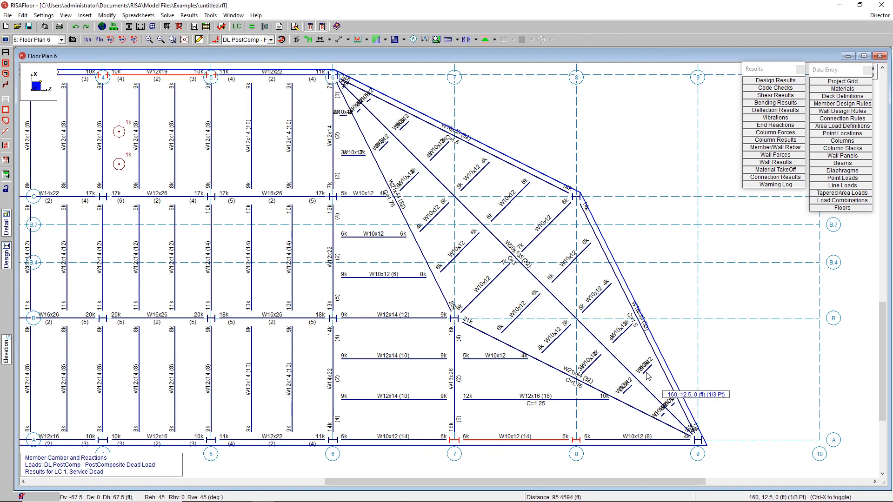
{"action": "scroll", "coordinate": [557, 255], "scroll_direction": "down", "scroll_amount": 2}
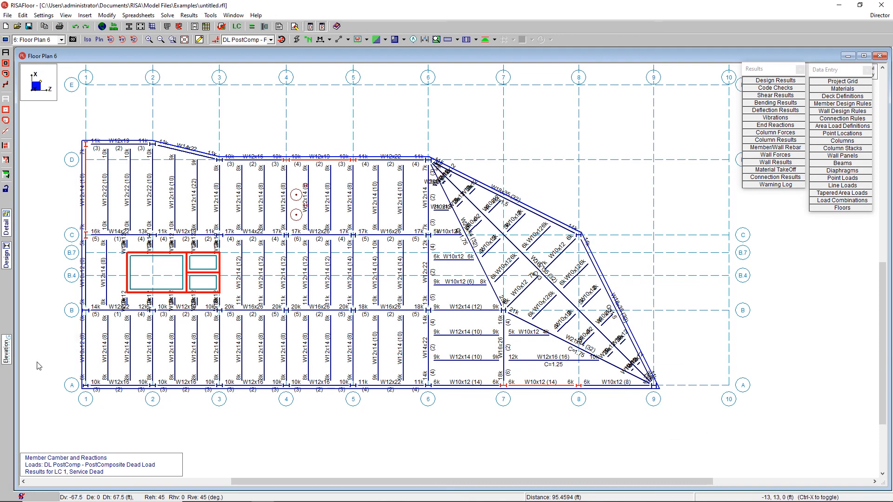
{"action": "scroll", "coordinate": [118, 358], "scroll_direction": "up", "scroll_amount": 2}
{"action": "scroll", "coordinate": [216, 358], "scroll_direction": "down", "scroll_amount": 2}
{"action": "scroll", "coordinate": [216, 362], "scroll_direction": "down", "scroll_amount": 1}
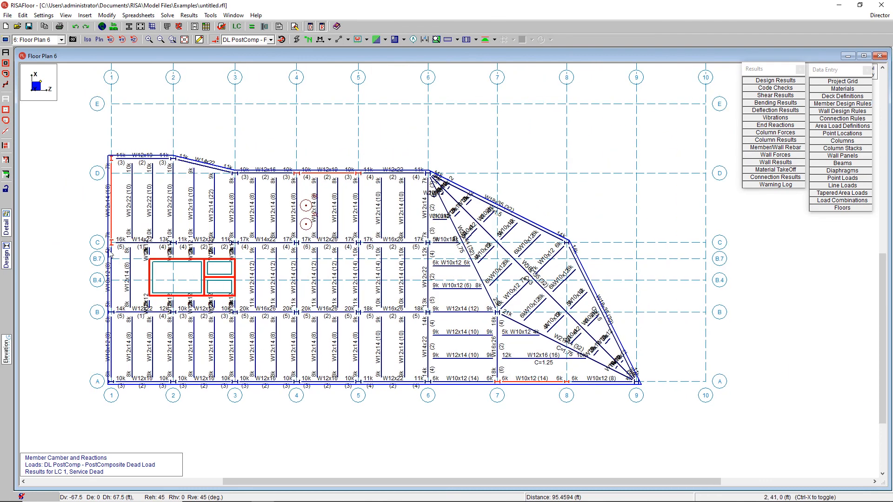
Display the full model and check which linked programs it can be transferred to, without switching.
{"action": "left_click", "coordinate": [45, 41]}
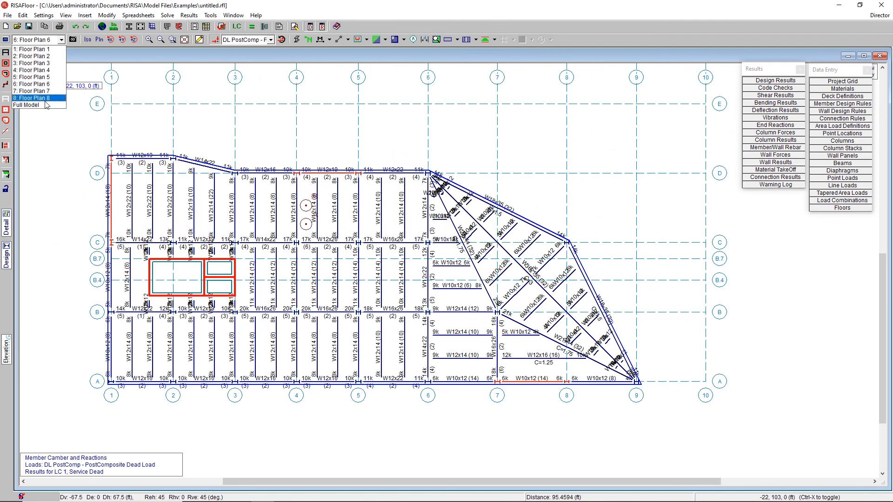
{"action": "left_click", "coordinate": [28, 105]}
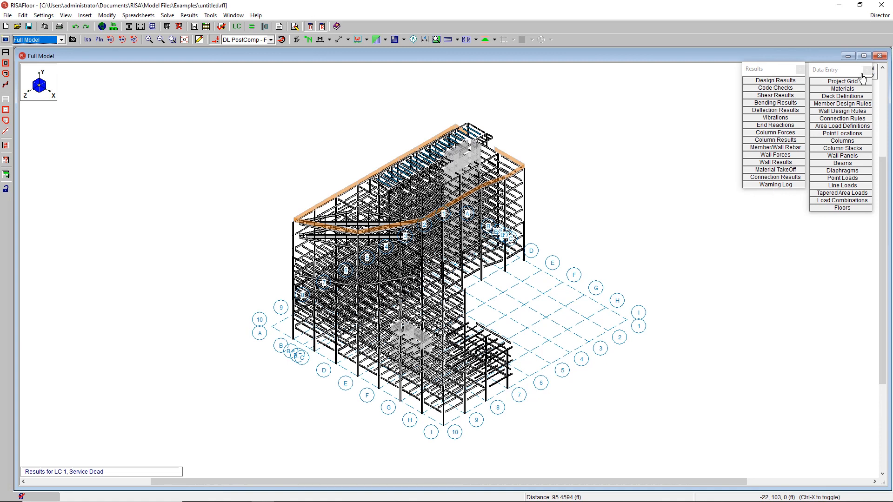
{"action": "left_click", "coordinate": [879, 15]}
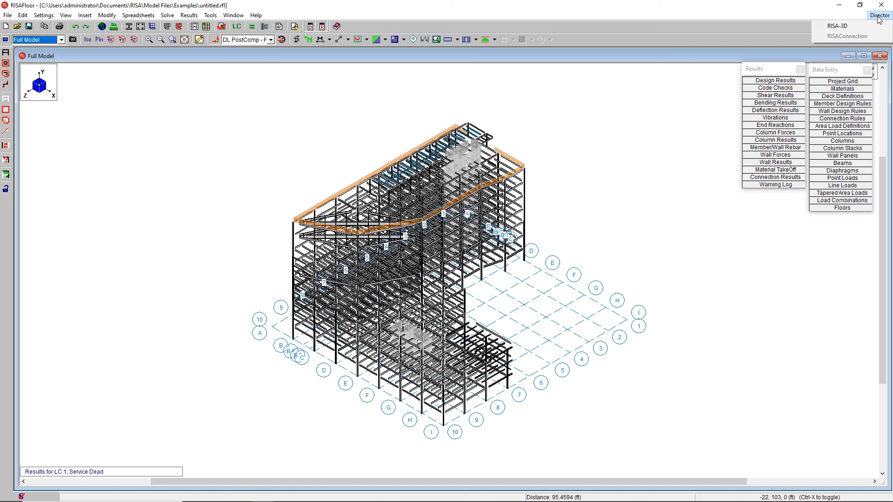
{"action": "left_click", "coordinate": [808, 318]}
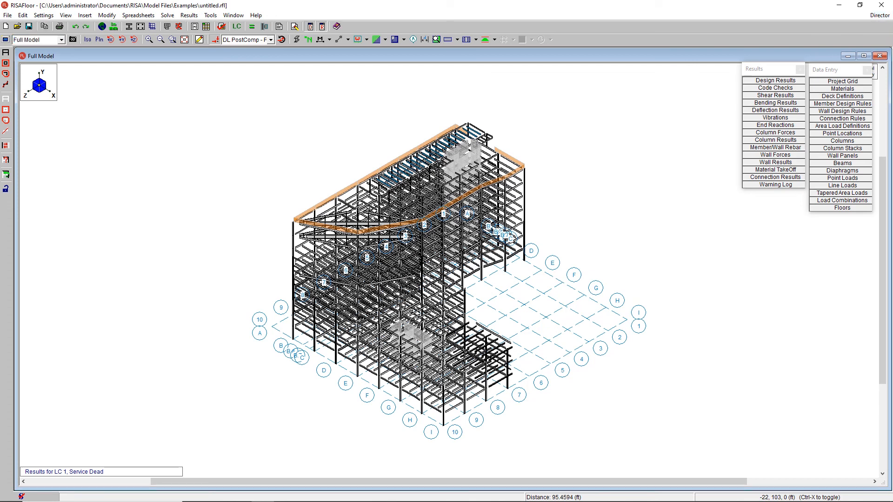